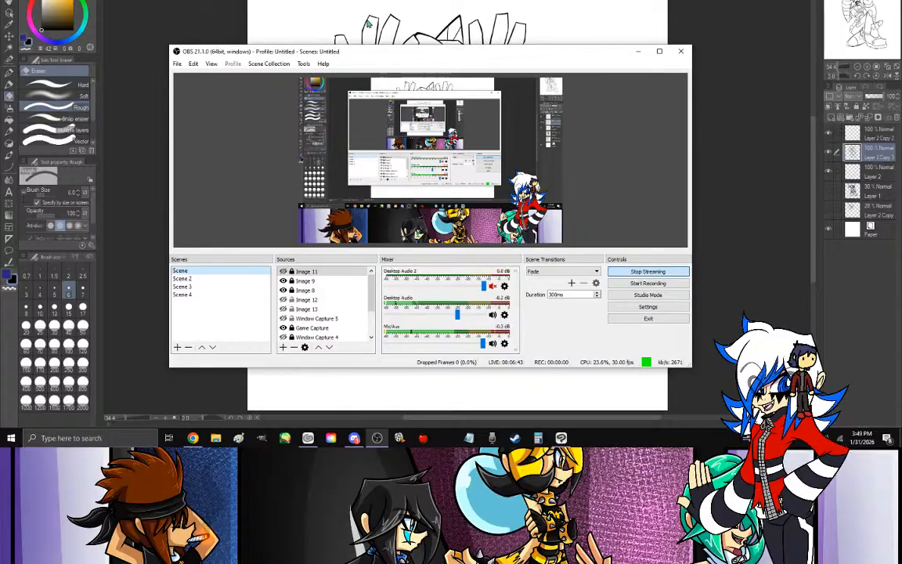
- Minimize the OBS window and make the topmost layer, Layer 2 Copy 2, the active layer
click(636, 54)
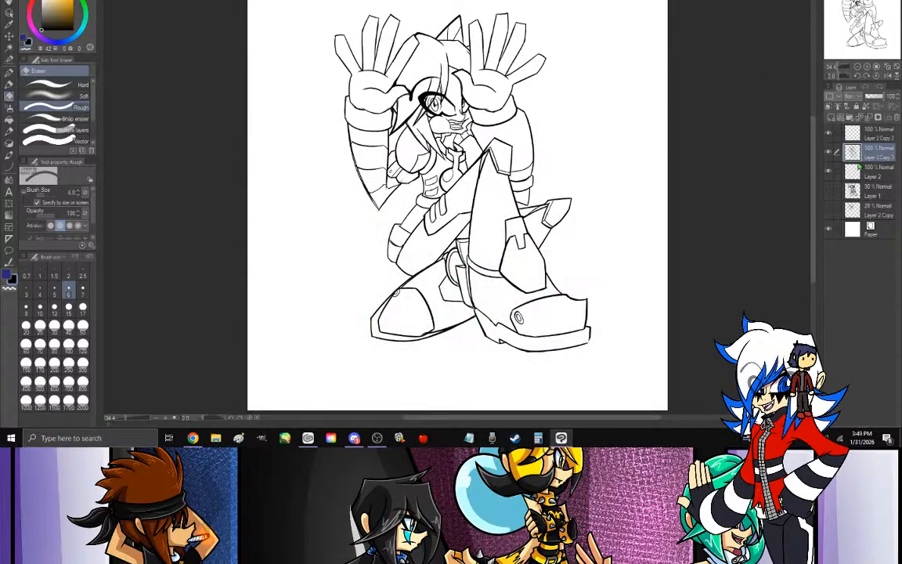
drag(854, 19, 857, 17)
click(871, 137)
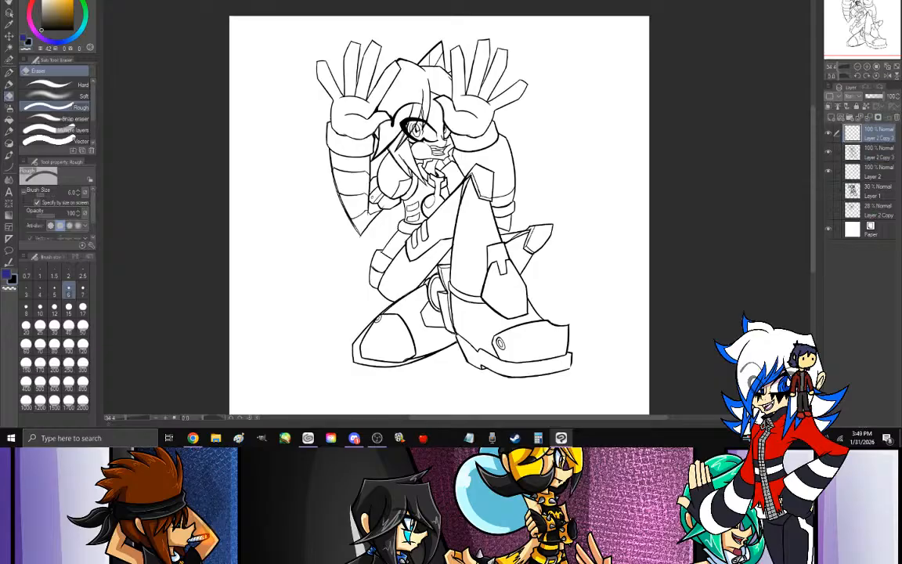
click(868, 68)
click(867, 68)
mouse_move(861, 33)
mouse_down()
mouse_move(858, 15)
mouse_move(864, 24)
mouse_up()
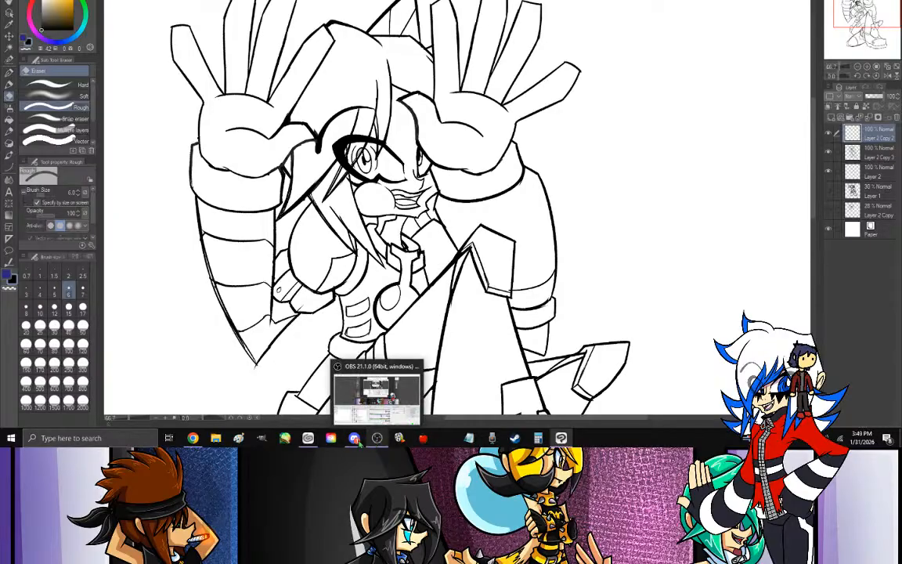
- Switch to Discord, open the client's direct-message chat and copy the feedback sketch with the green arm corrections
mouse_move(354, 437)
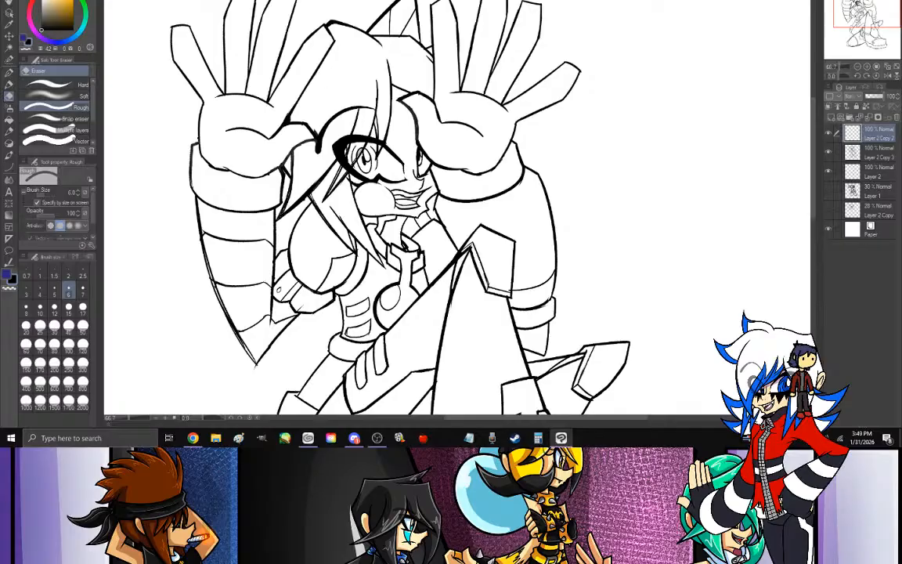
click(354, 438)
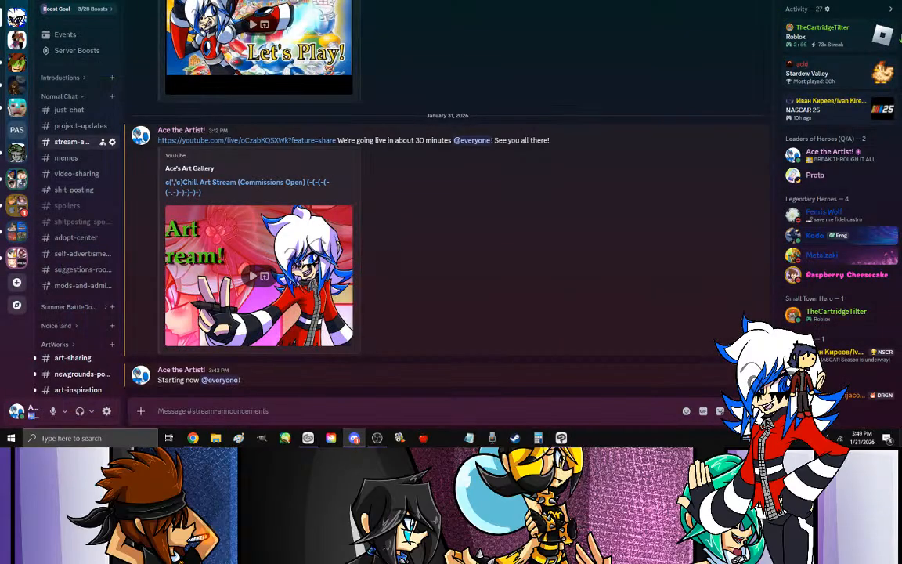
click(17, 3)
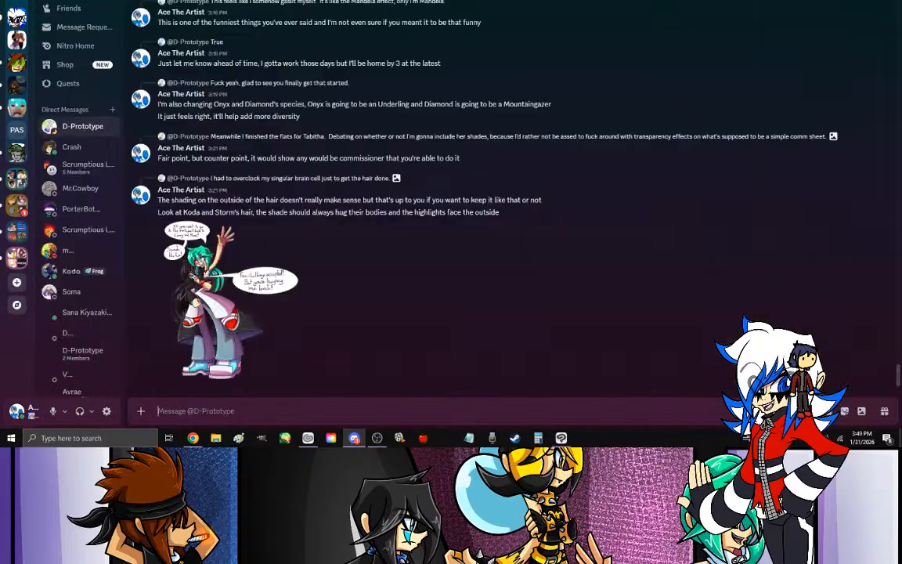
click(74, 146)
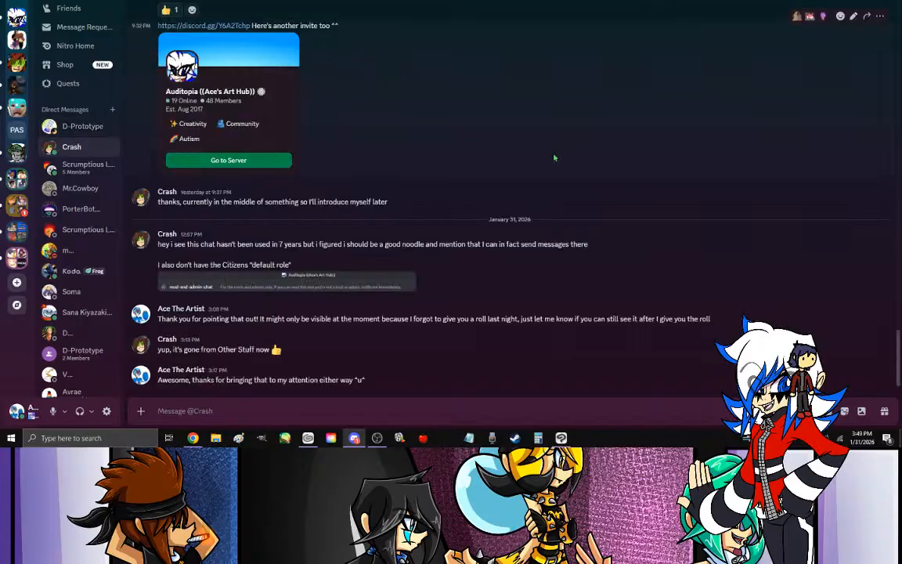
scroll(899, 342, up, 5)
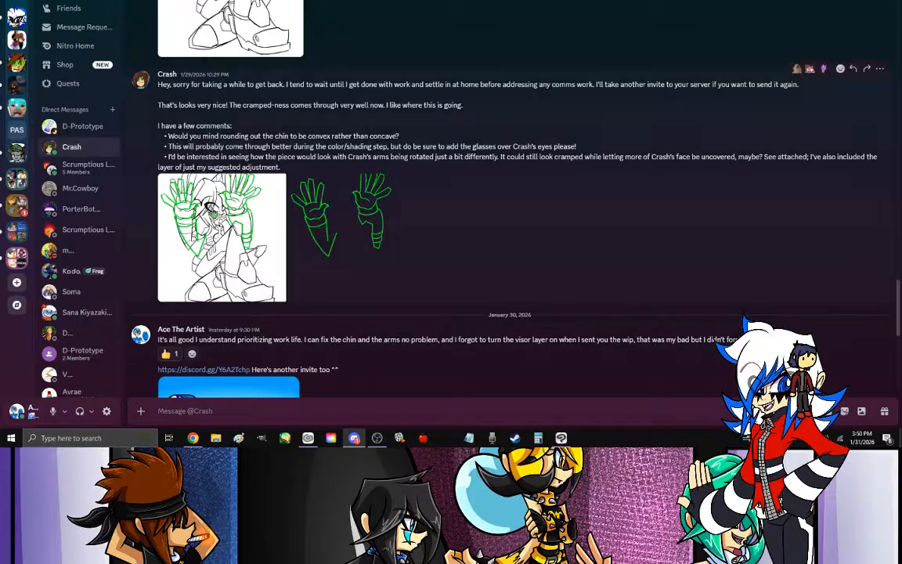
click(211, 210)
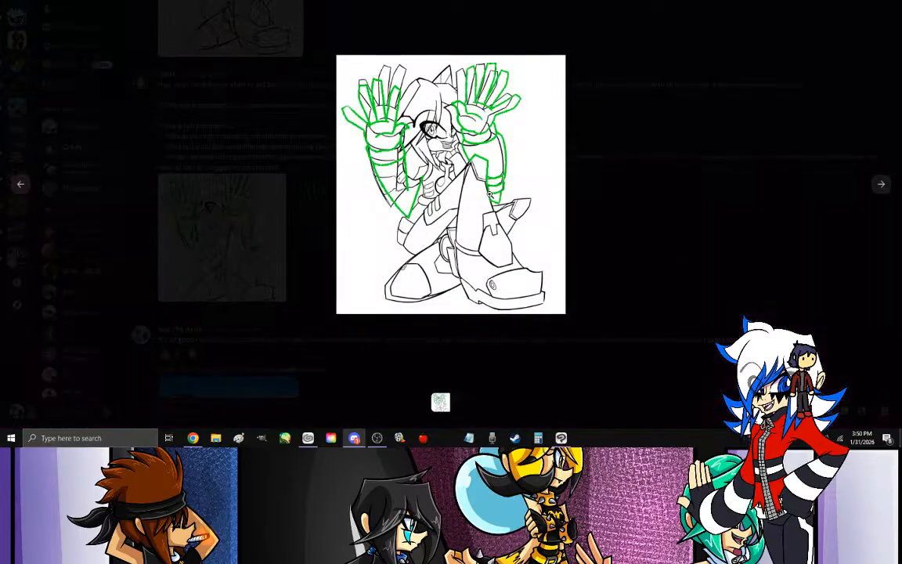
right_click(490, 195)
click(534, 209)
click(739, 233)
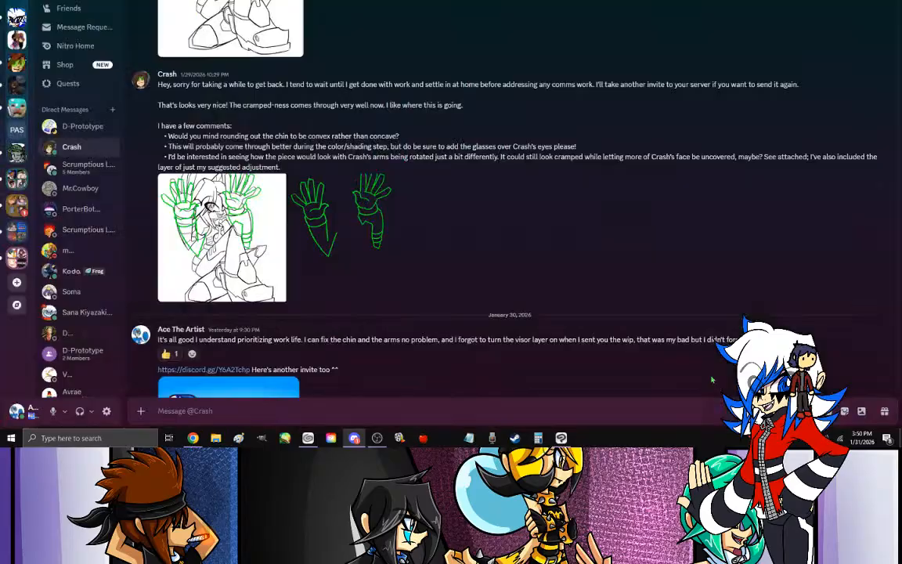
- Switch back to Clip Studio Paint and create a new canvas from the copied feedback sketch
click(560, 438)
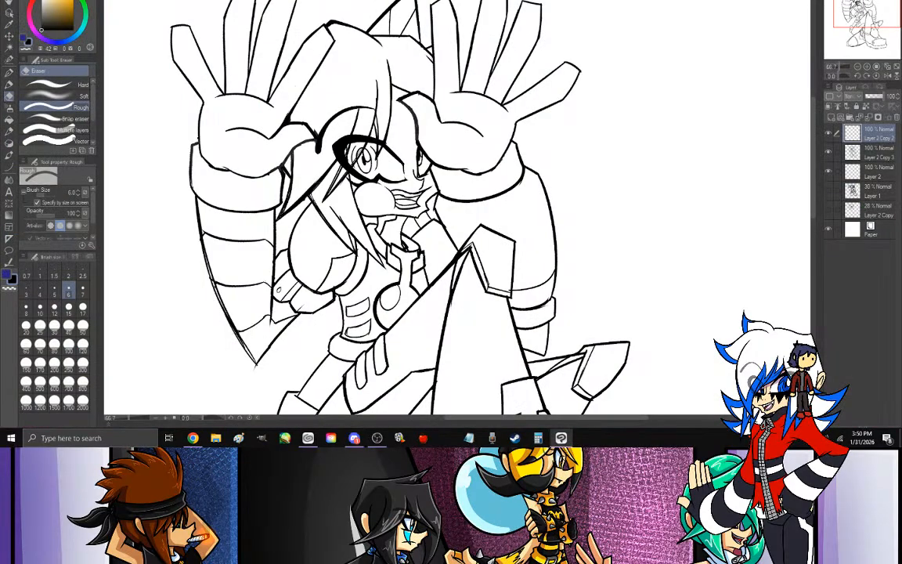
click(14, 1)
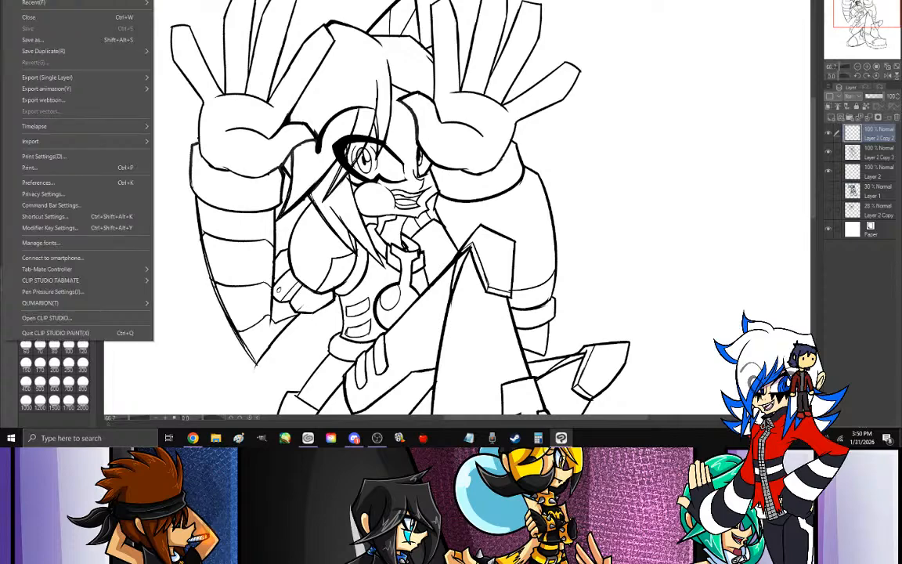
click(48, 0)
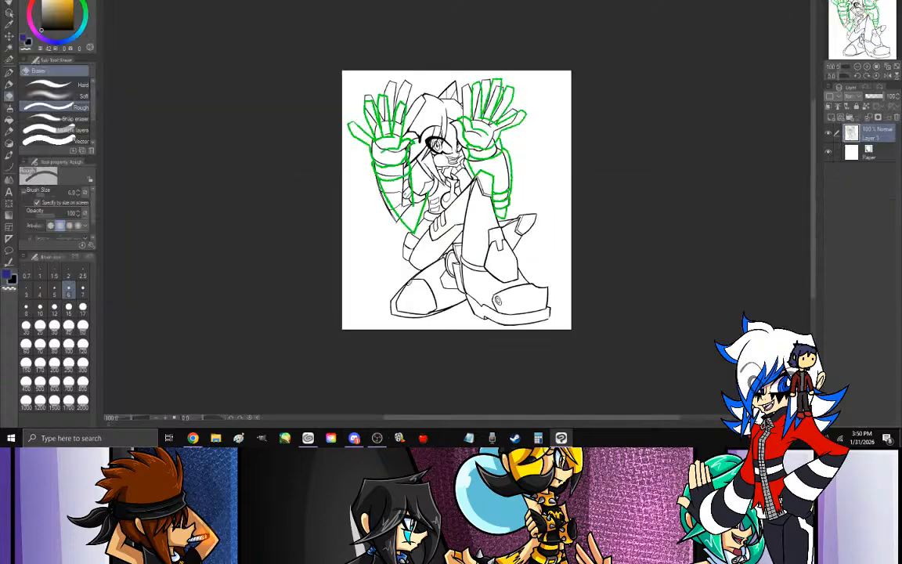
- Return to the client's Discord chat and locate the full-body character reference sheet in the earlier messages
click(355, 437)
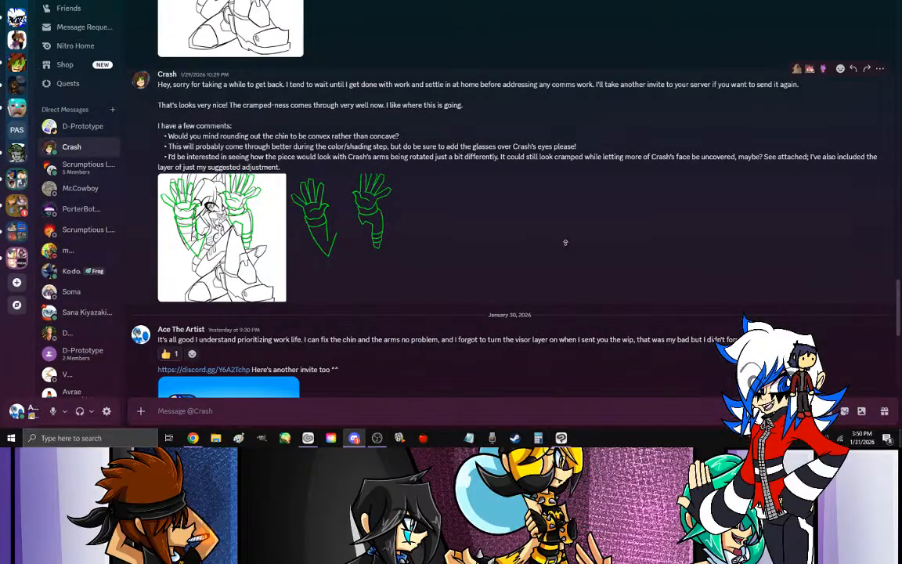
scroll(565, 255, up, 15)
scroll(567, 244, up, 12)
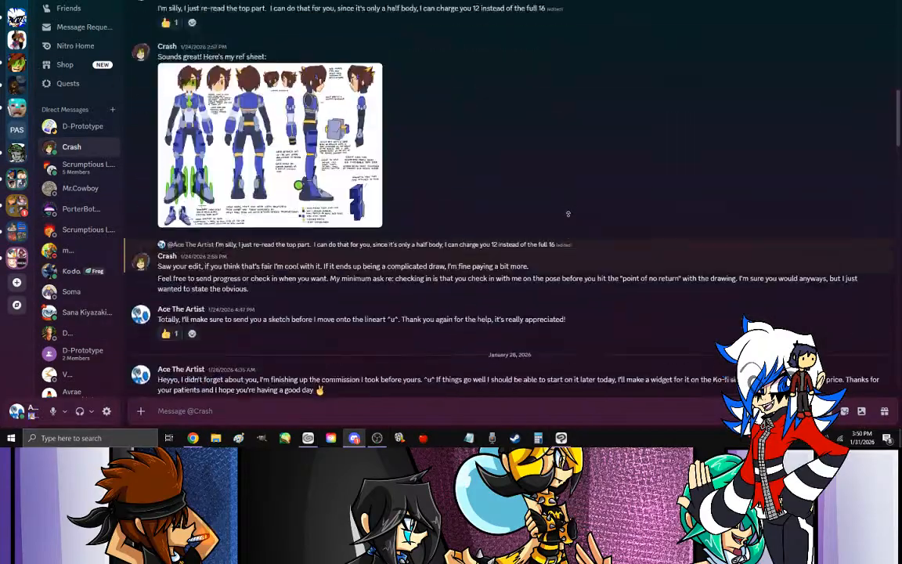
scroll(580, 302, down, 5)
scroll(580, 303, up, 5)
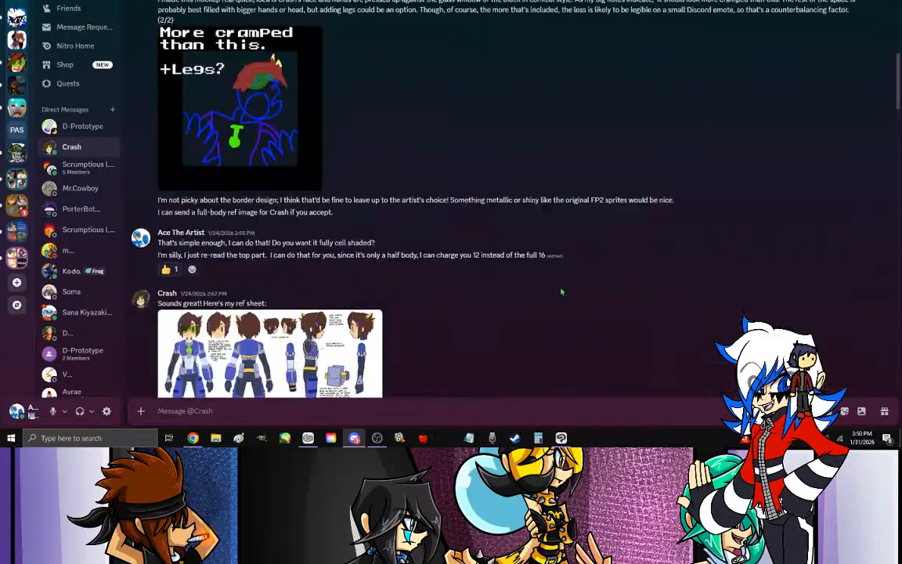
scroll(548, 276, down, 3)
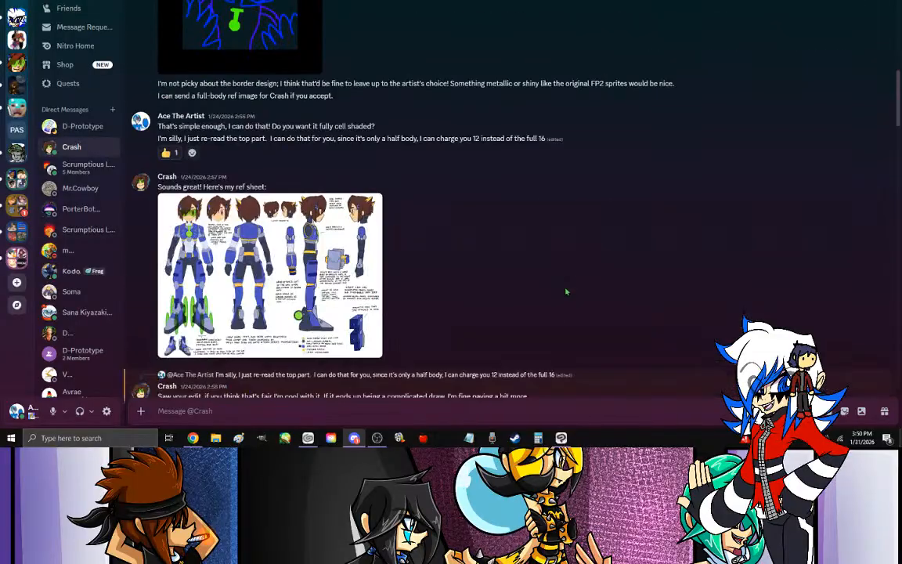
click(258, 227)
right_click(394, 220)
click(425, 229)
click(882, 228)
click(561, 437)
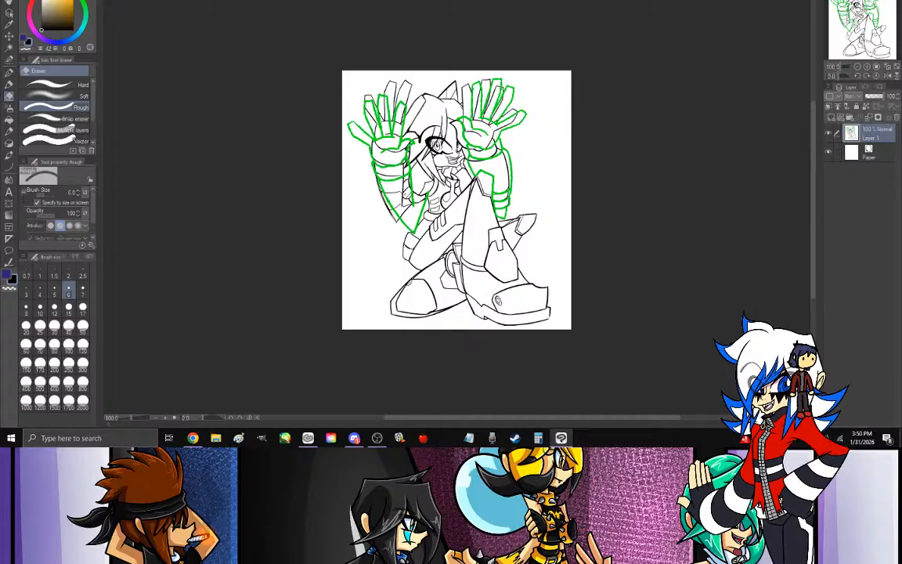
key(ctrl+w)
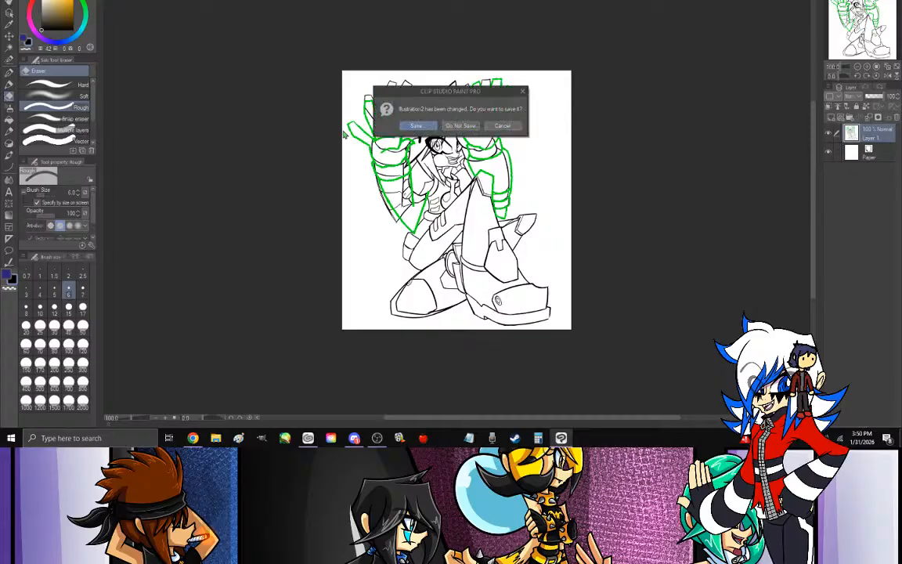
click(465, 130)
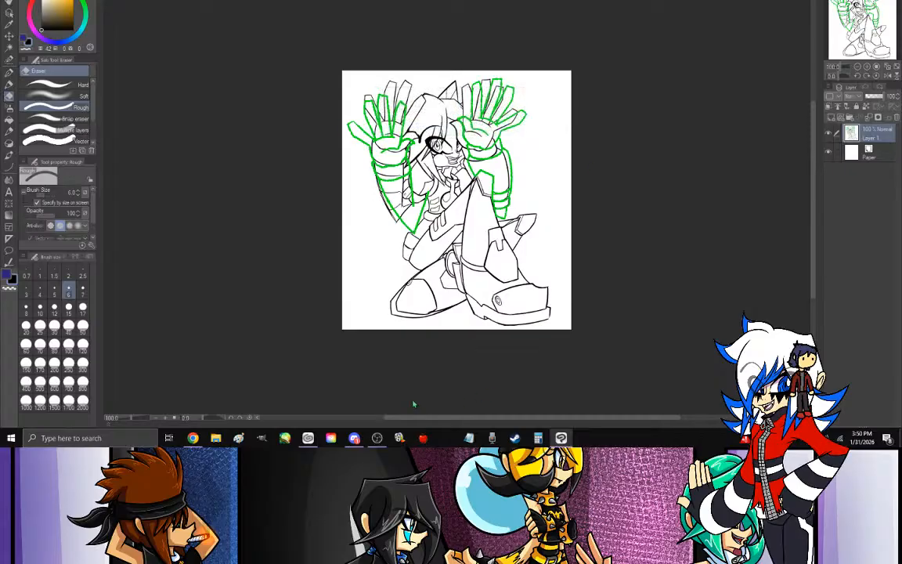
- Copy the full-body character reference sheet from the Discord chat and create a new Clip Studio Paint canvas from it
key(alt+Tab)
click(267, 305)
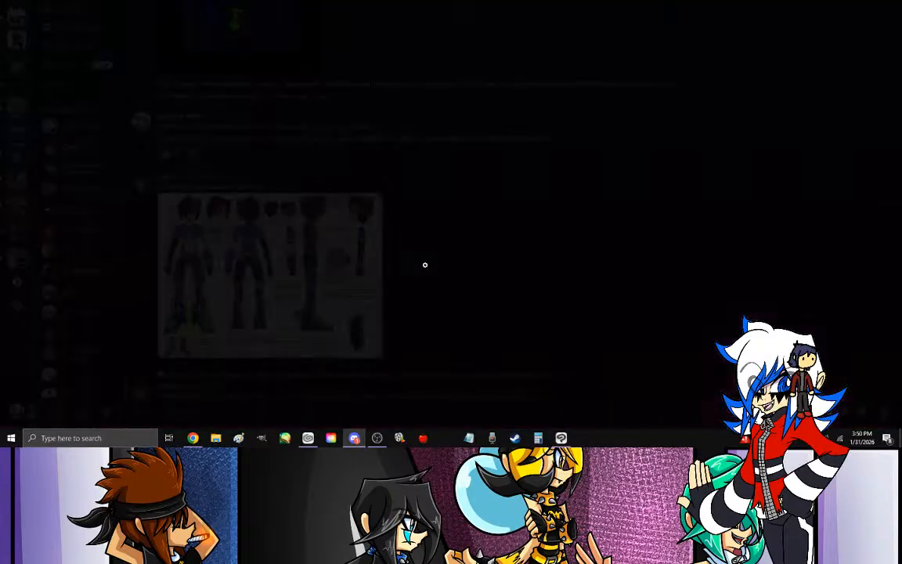
right_click(462, 242)
click(477, 255)
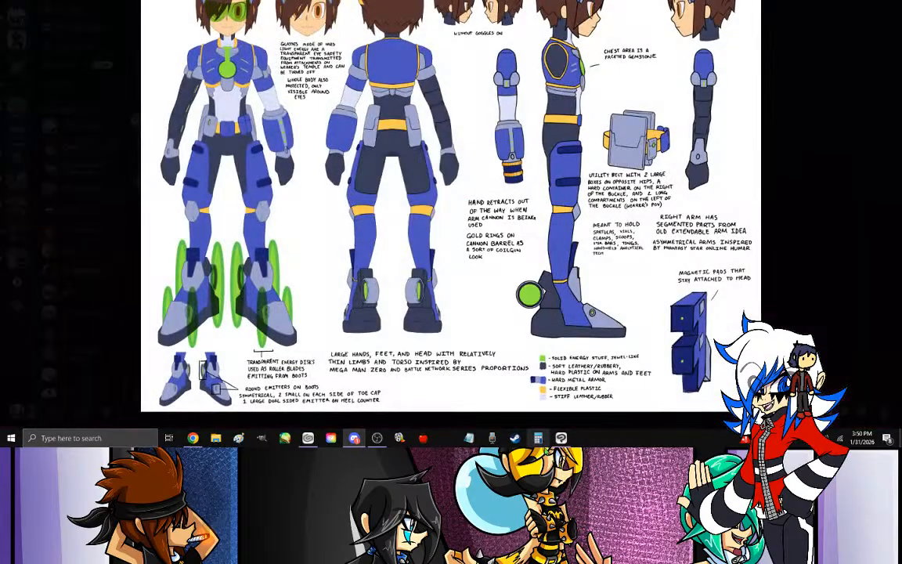
click(561, 438)
click(14, 1)
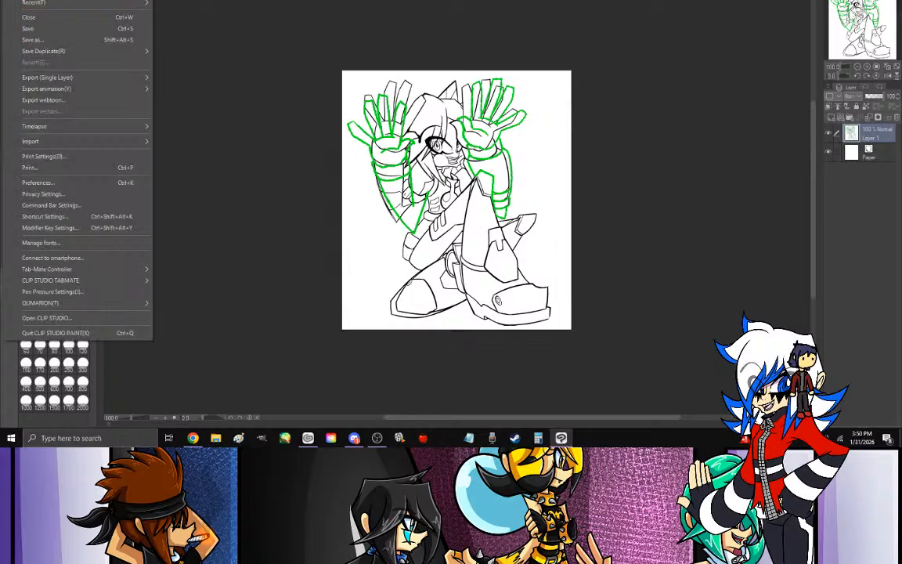
click(47, 0)
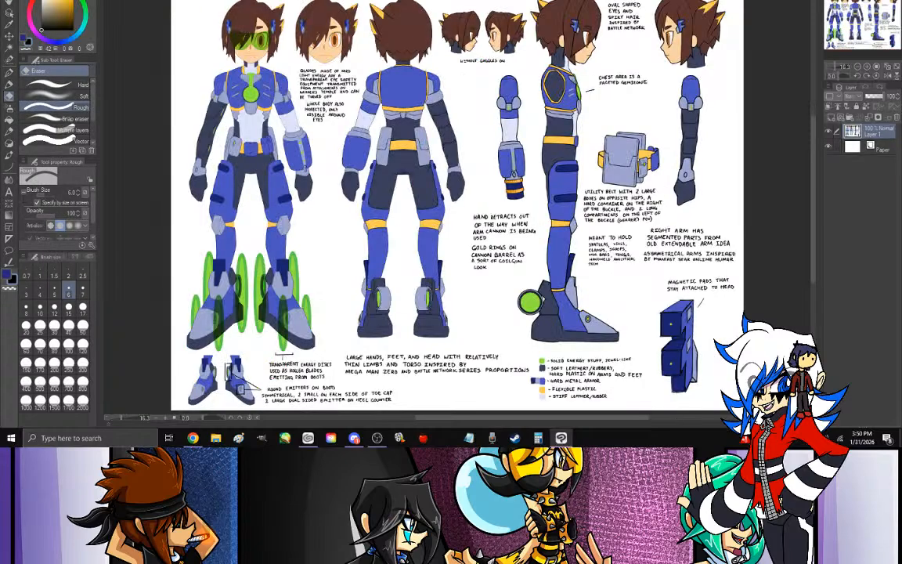
- In OBS, switch the visible capture sources so the stream shows the drawing program's window instead of the whole desktop
click(377, 438)
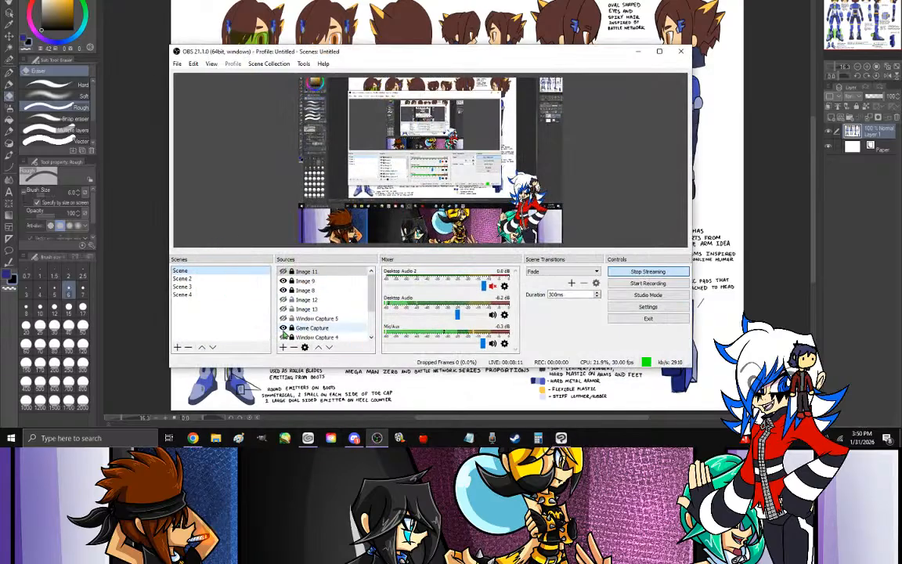
click(283, 319)
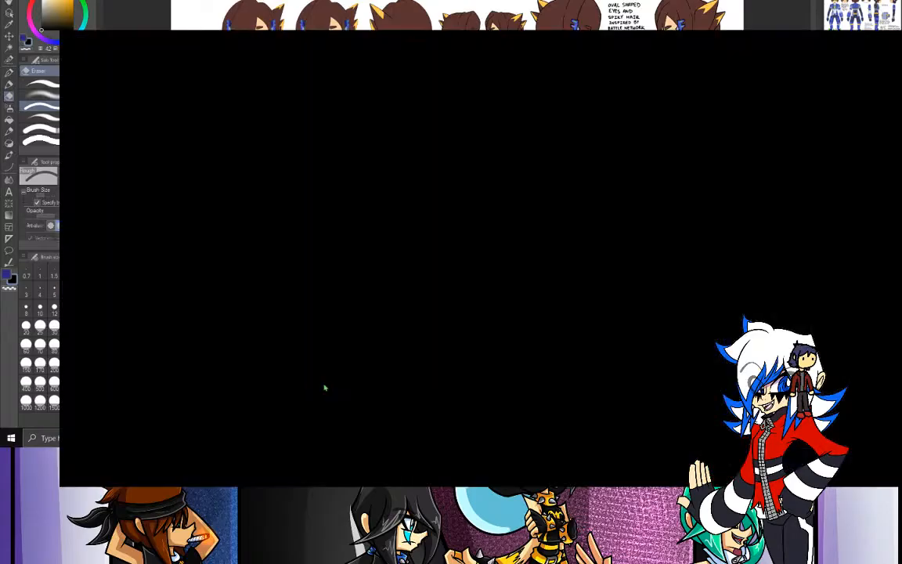
click(283, 319)
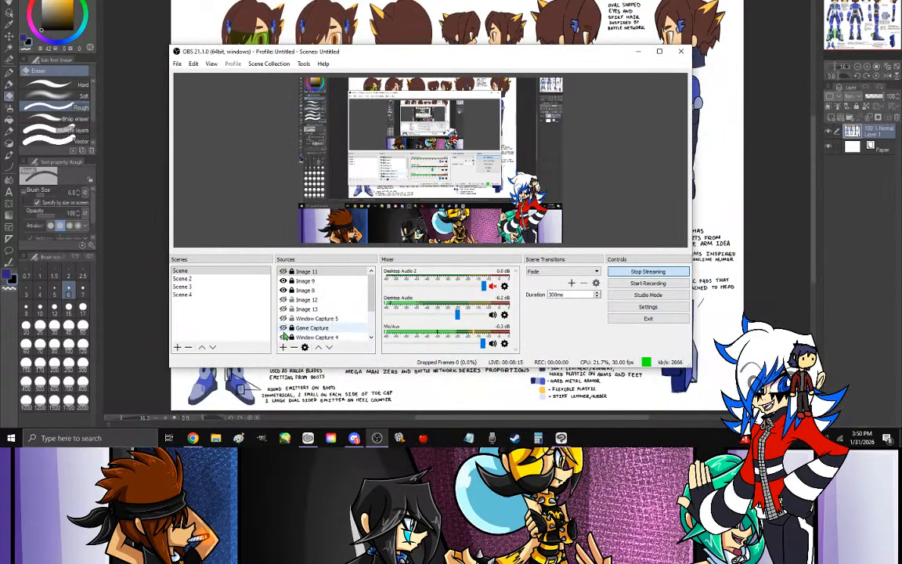
click(282, 337)
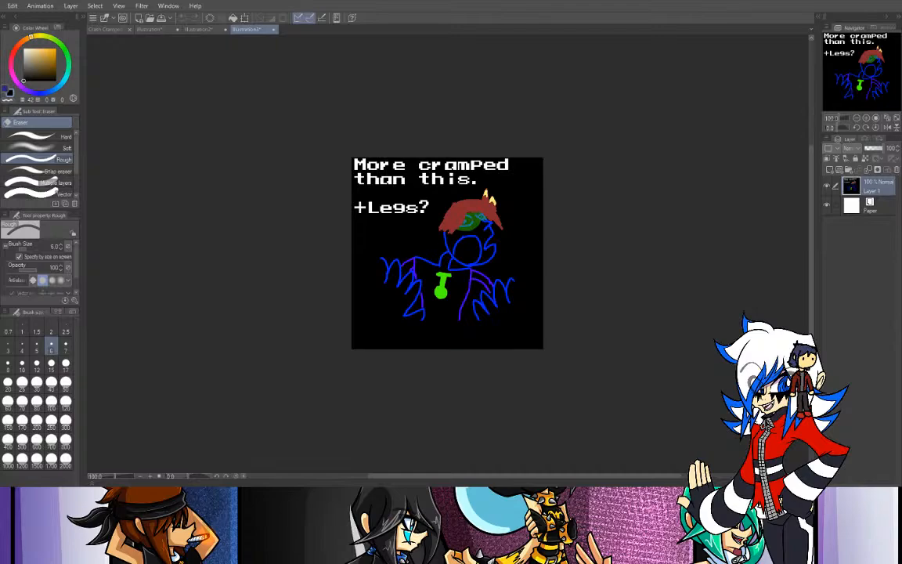
- Create a new canvas from the copied border-design example and return to the Crash Cramped Commission canvas
click(9, 35)
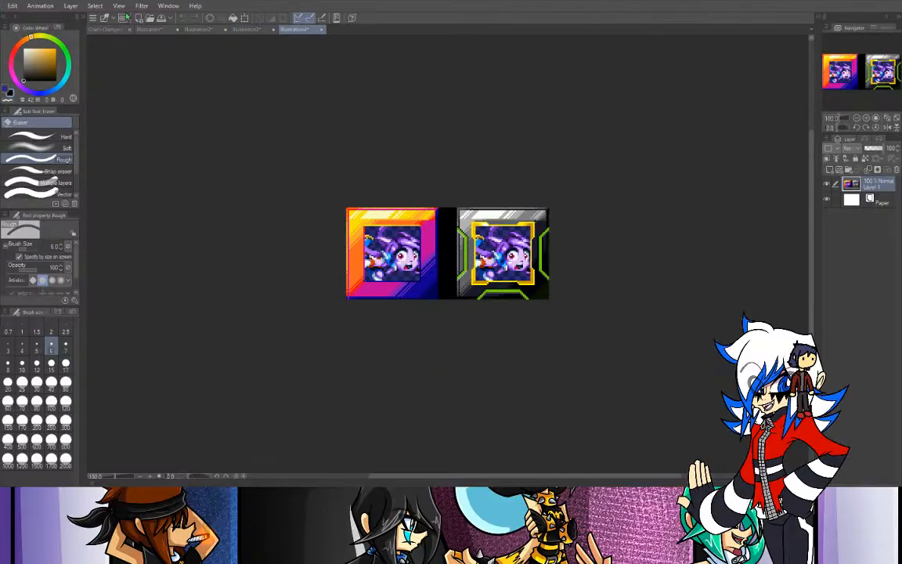
click(102, 30)
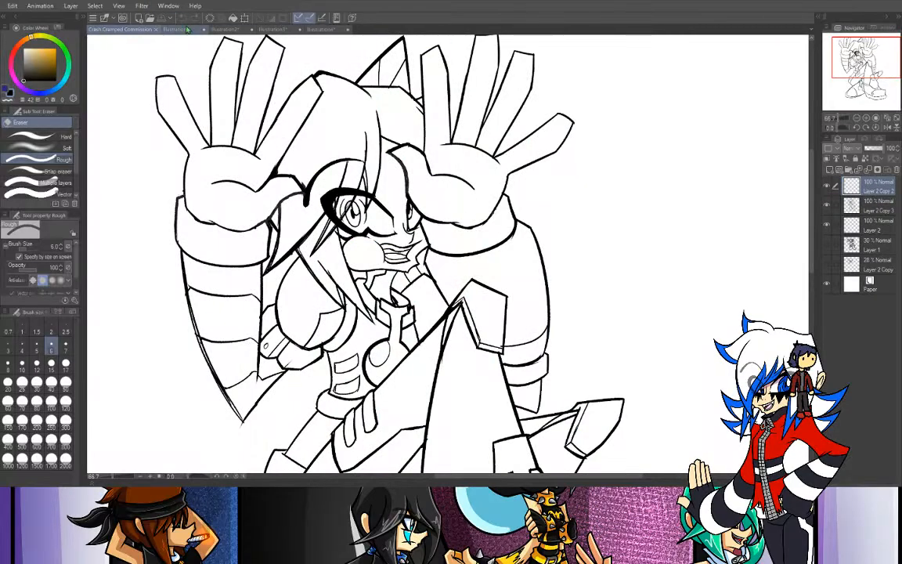
- Show the faint 28% Layer 2 Copy sketch beneath the line art and choose the G-pen
click(828, 266)
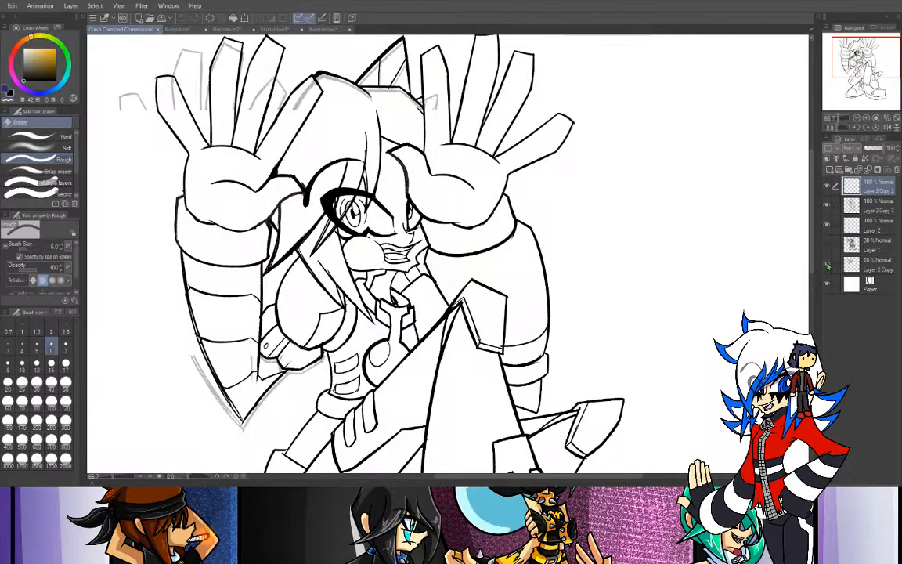
click(827, 266)
click(827, 266)
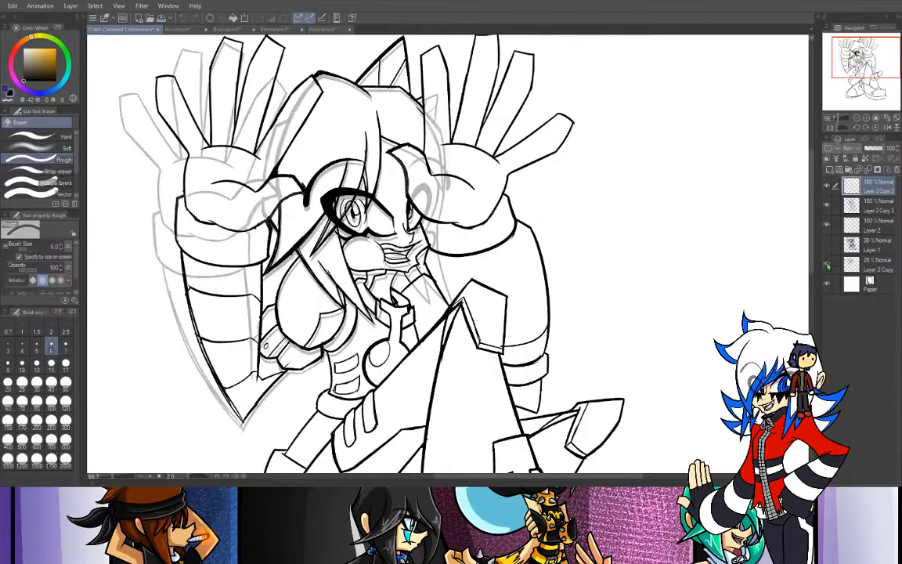
click(828, 266)
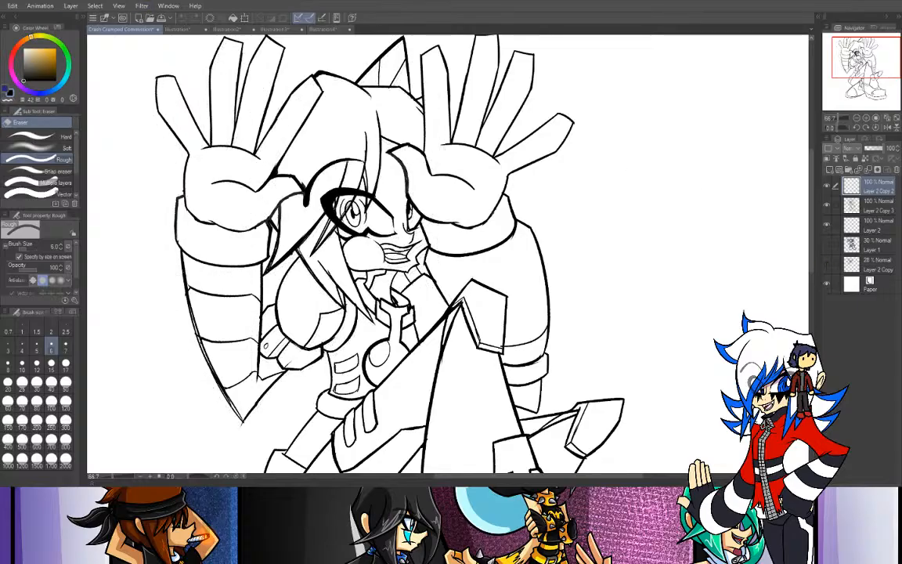
key(p)
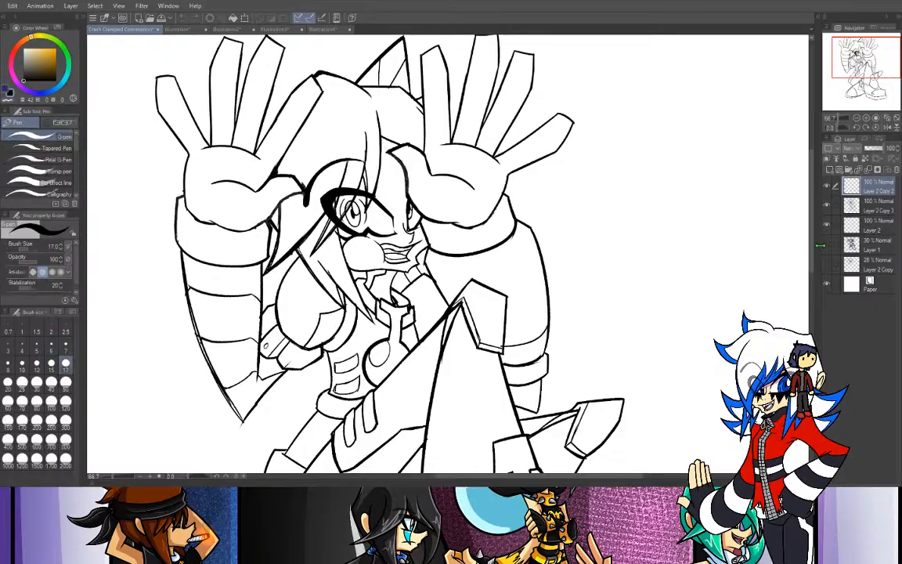
click(827, 265)
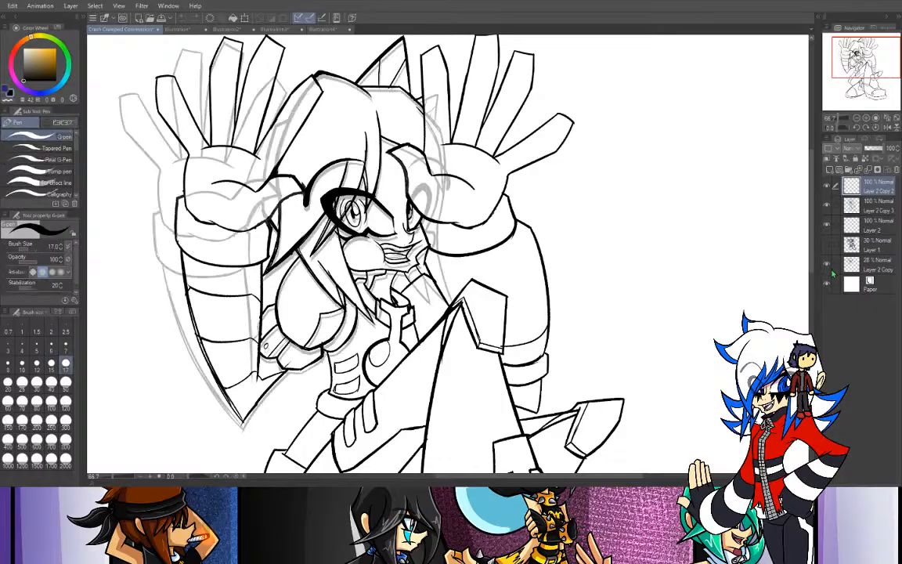
- Merge the Layer 2 Copy 3 line art down into Layer 2 and make the 28% Layer 2 Copy sketch active
click(826, 205)
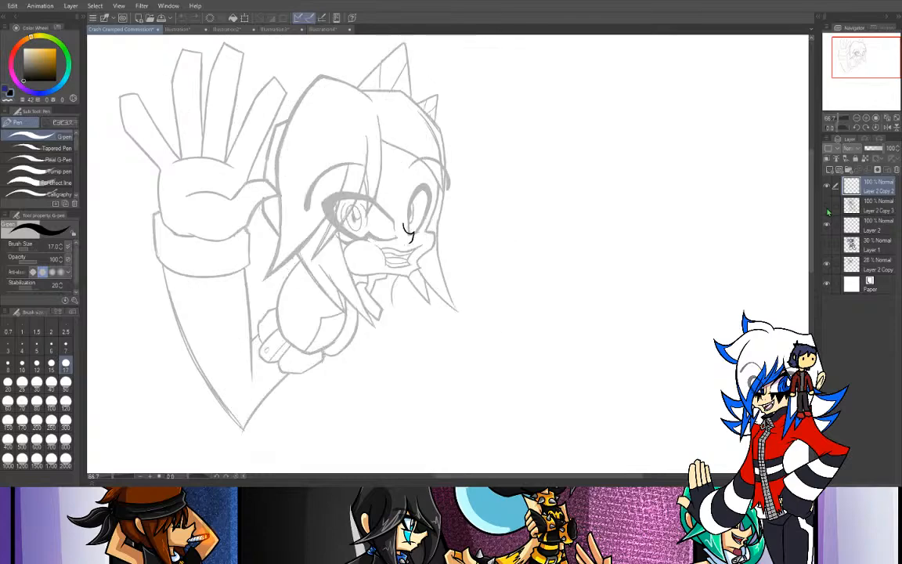
drag(851, 60, 847, 63)
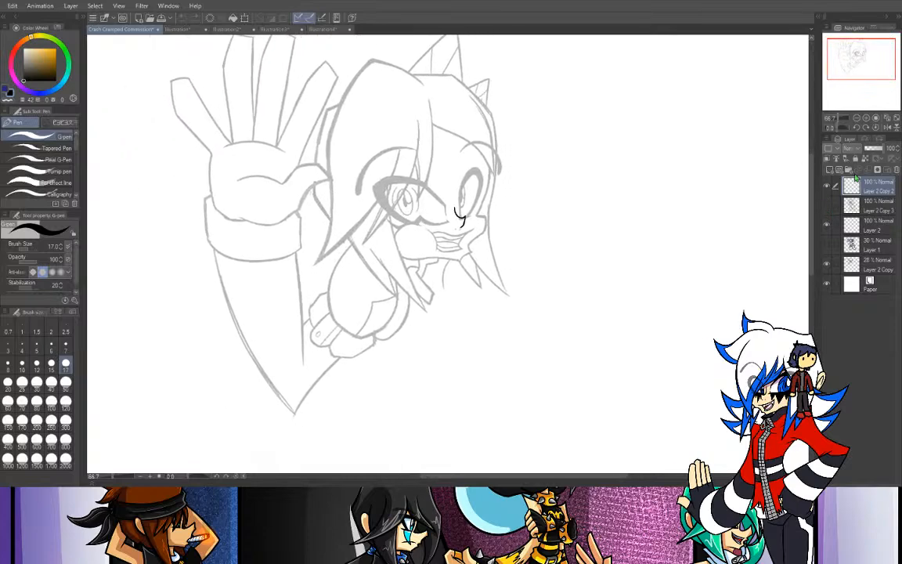
click(828, 207)
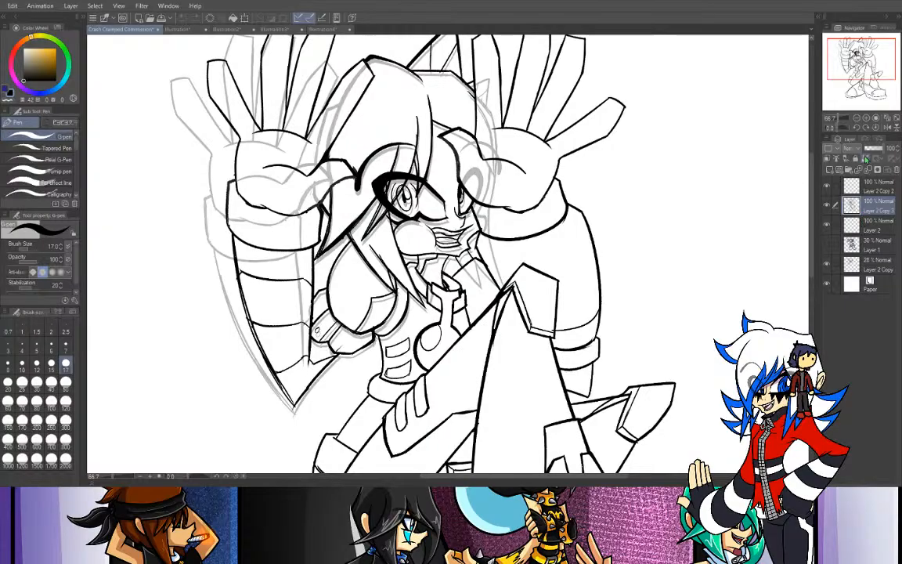
click(867, 170)
click(827, 207)
click(827, 206)
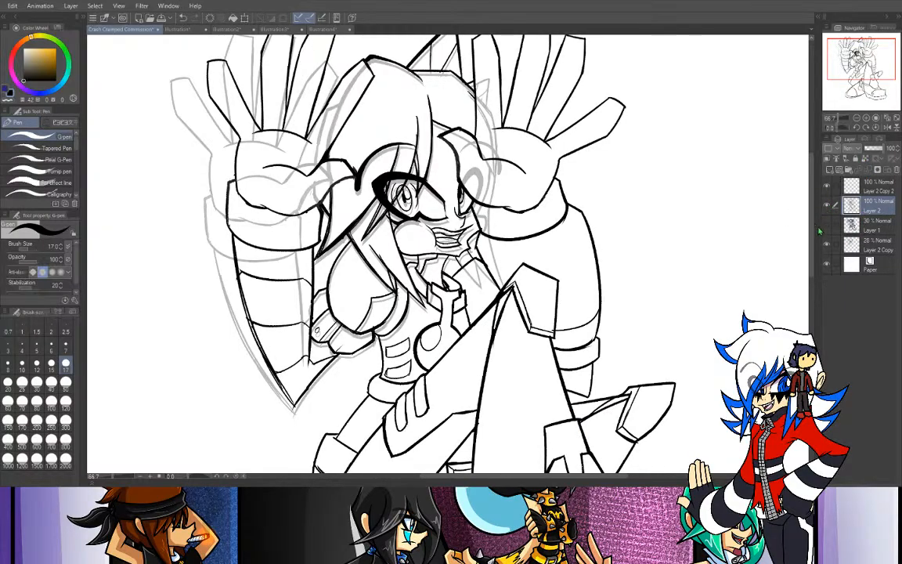
click(854, 245)
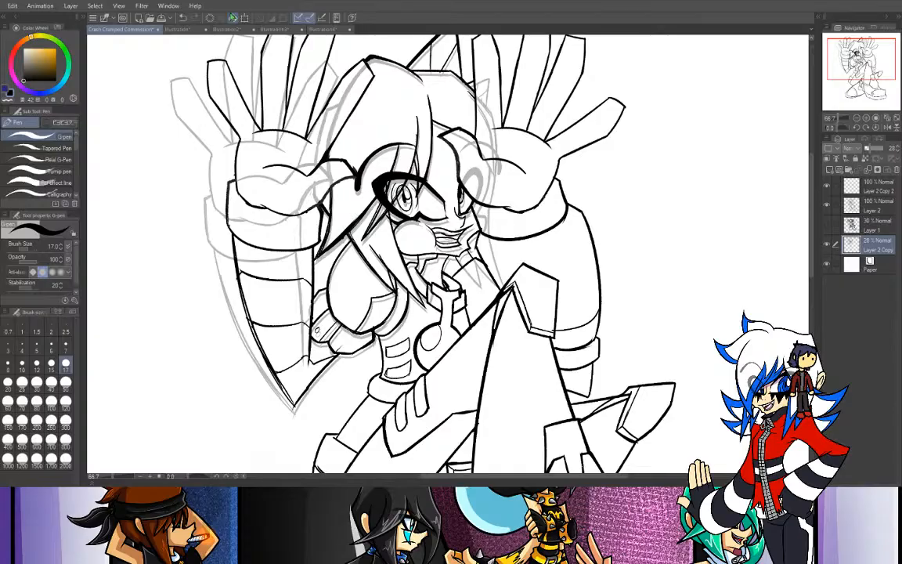
- Examine the client's green arm corrections up close on the markup reference canvas
click(169, 30)
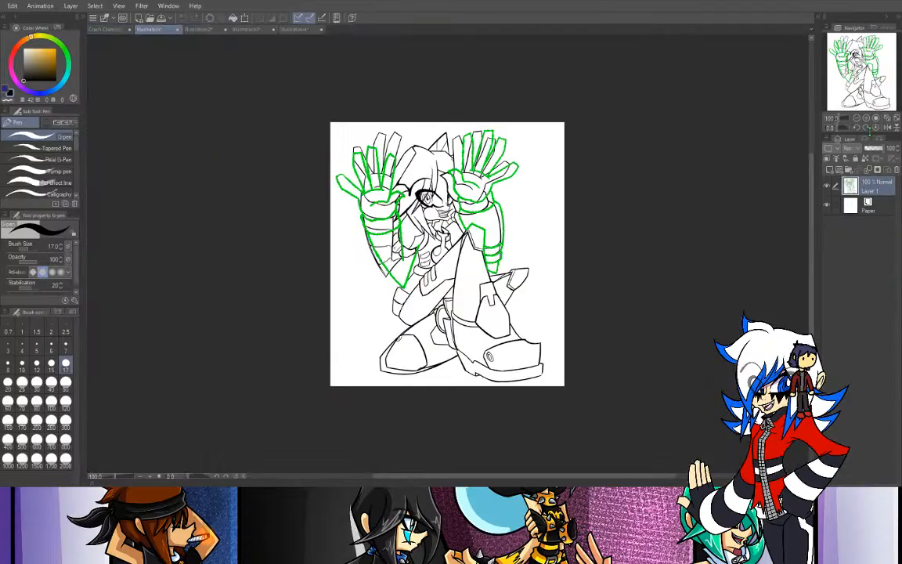
click(865, 117)
click(865, 118)
click(865, 118)
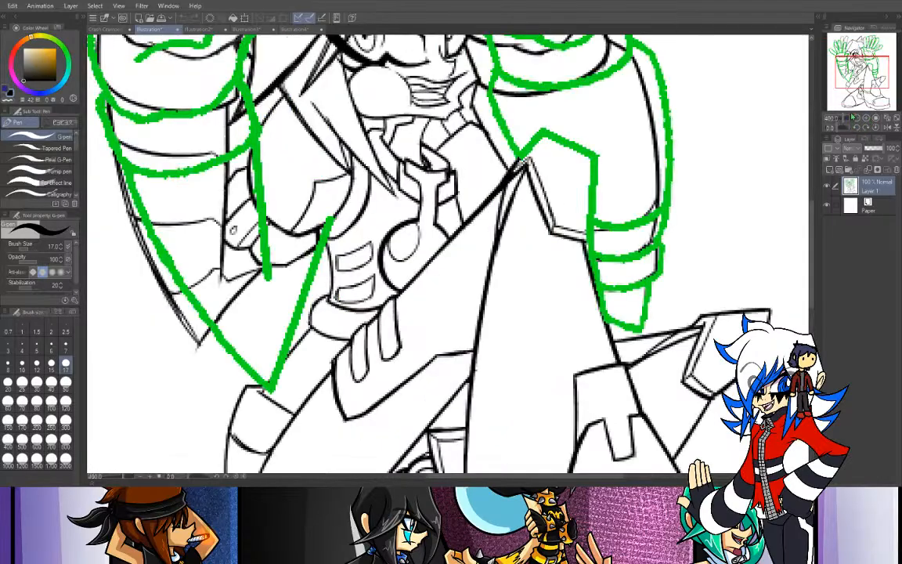
click(856, 117)
drag(861, 73, 869, 62)
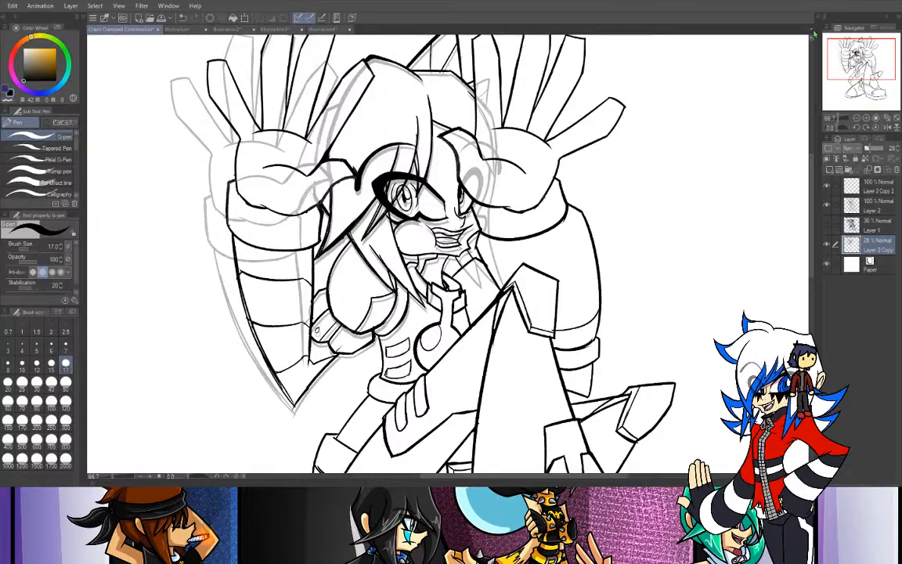
- On the commission canvas, select the raised hand beside the partly covered eye using the Selection pen at size 120
scroll(446, 250, down, 3)
drag(470, 157, 341, 402)
key(m)
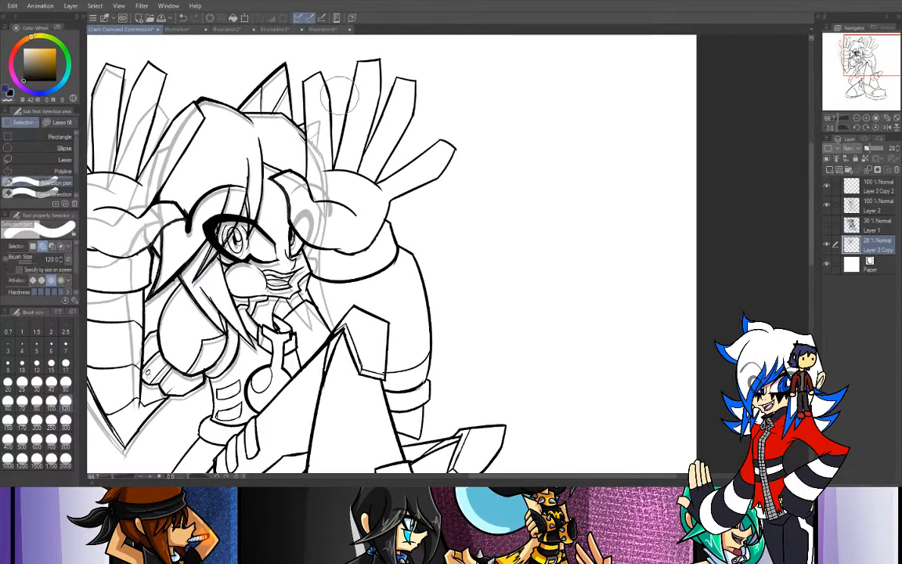
drag(342, 110, 392, 127)
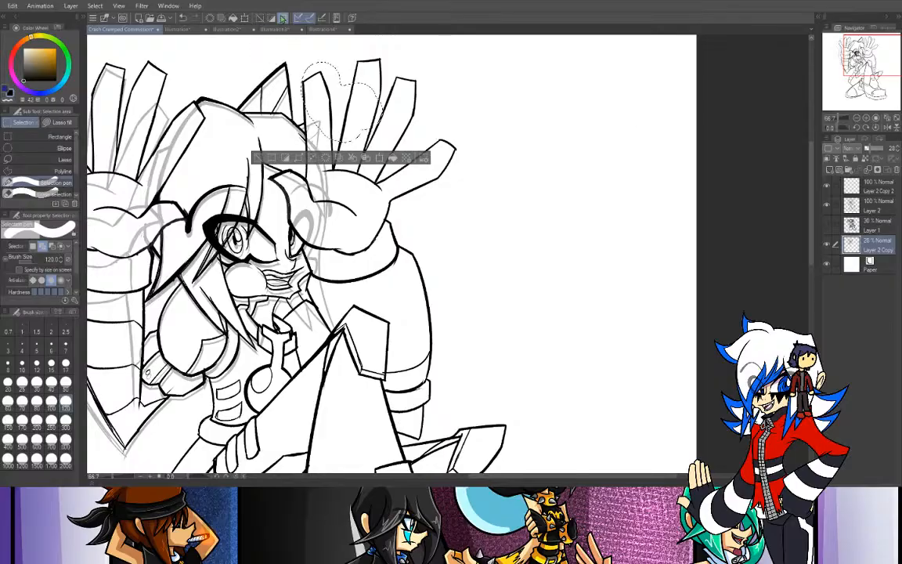
mouse_move(340, 43)
mouse_down()
mouse_move(392, 109)
mouse_move(461, 148)
mouse_move(391, 199)
mouse_move(344, 172)
mouse_up()
mouse_move(310, 77)
mouse_down()
mouse_move(326, 190)
mouse_move(414, 225)
mouse_up()
drag(365, 162, 382, 215)
mouse_move(325, 183)
mouse_down()
mouse_move(320, 211)
mouse_move(290, 201)
mouse_move(301, 180)
mouse_move(283, 178)
mouse_move(299, 223)
mouse_move(320, 245)
mouse_up()
- Extend the selection over the thumb edge, wrist cuff and forearm down to the knee with a size 50 Selection pen
click(66, 382)
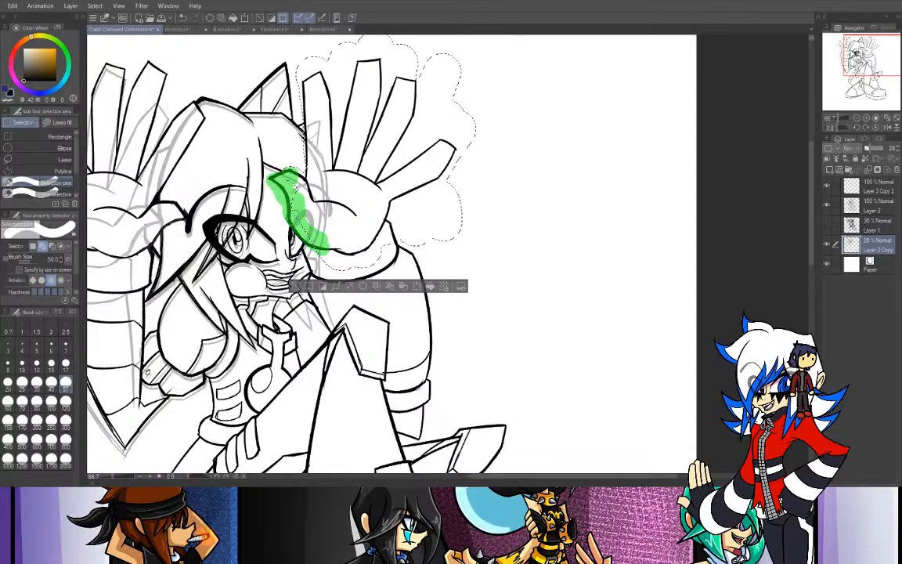
mouse_move(270, 206)
mouse_down()
mouse_move(287, 223)
mouse_move(336, 217)
mouse_move(308, 244)
mouse_move(323, 275)
mouse_up()
mouse_move(311, 257)
mouse_down()
mouse_move(434, 250)
mouse_move(343, 279)
mouse_move(338, 261)
mouse_move(364, 274)
mouse_move(319, 271)
mouse_move(376, 275)
mouse_move(404, 235)
mouse_move(327, 263)
mouse_move(398, 232)
mouse_move(385, 256)
mouse_up()
mouse_move(387, 238)
mouse_down()
mouse_move(424, 259)
mouse_move(441, 343)
mouse_move(438, 378)
mouse_move(427, 320)
mouse_move(412, 383)
mouse_move(393, 371)
mouse_move(393, 388)
mouse_move(414, 389)
mouse_move(423, 429)
mouse_move(401, 402)
mouse_up()
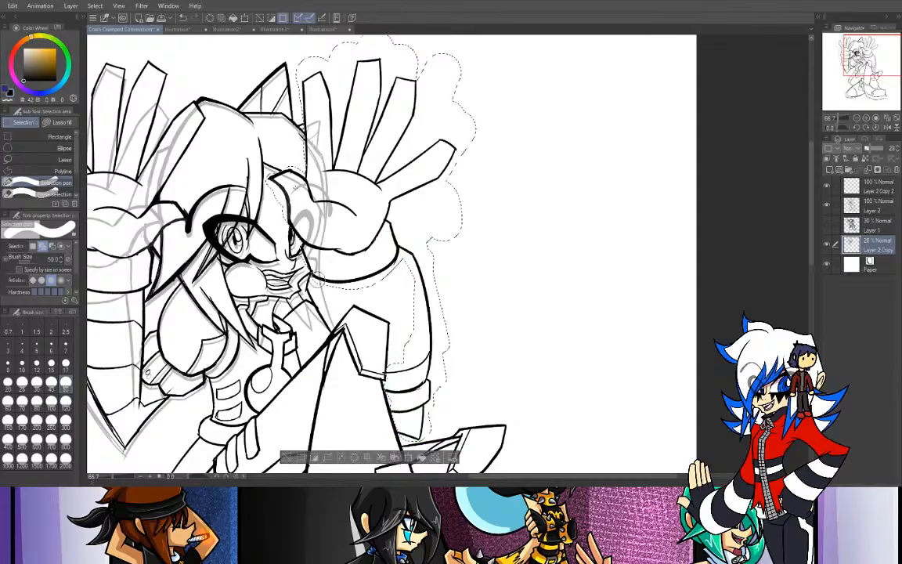
drag(318, 266, 321, 335)
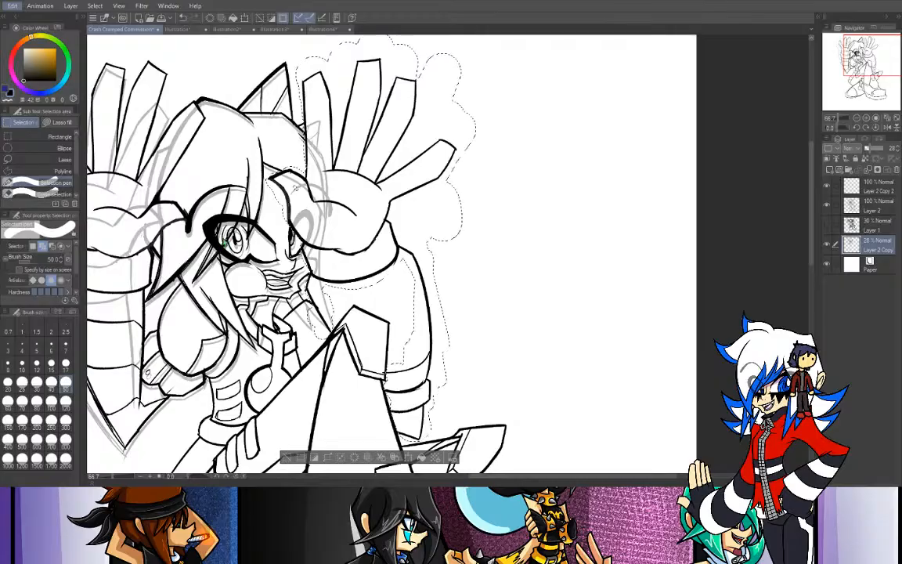
key(ctrl+t)
mouse_move(547, 172)
mouse_down()
mouse_move(539, 169)
mouse_move(553, 185)
mouse_up()
drag(429, 232, 465, 242)
key(ctrl+z)
key(ctrl+z)
key(ctrl+z)
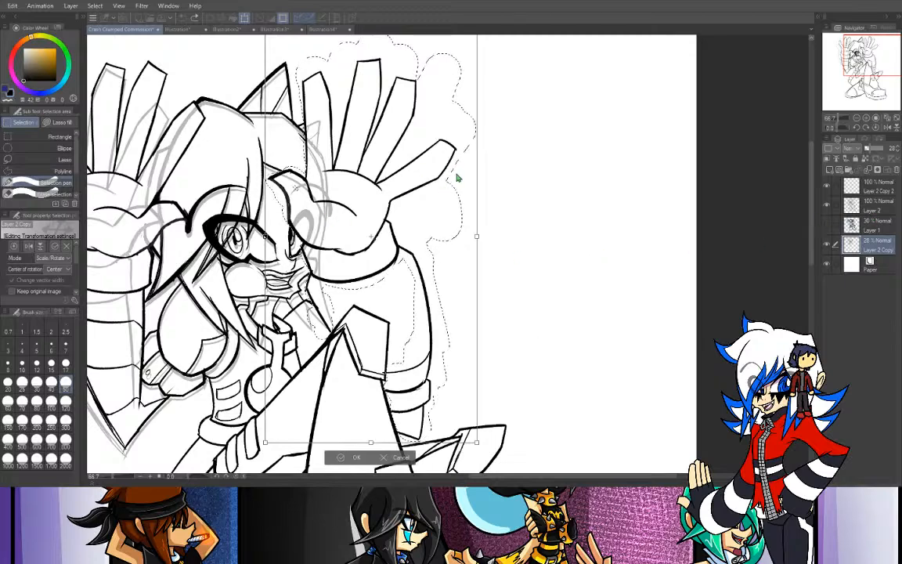
key(Return)
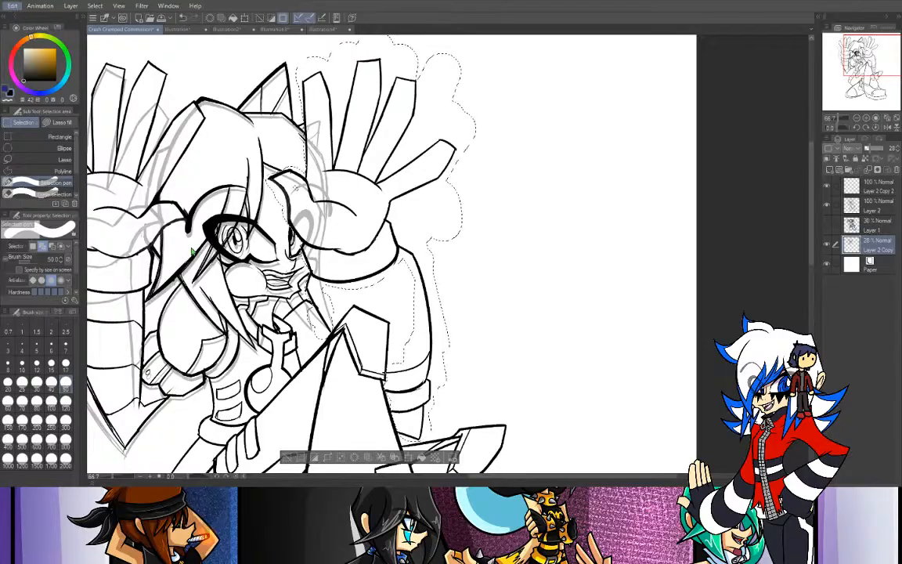
key(ctrl+t)
drag(562, 160, 565, 165)
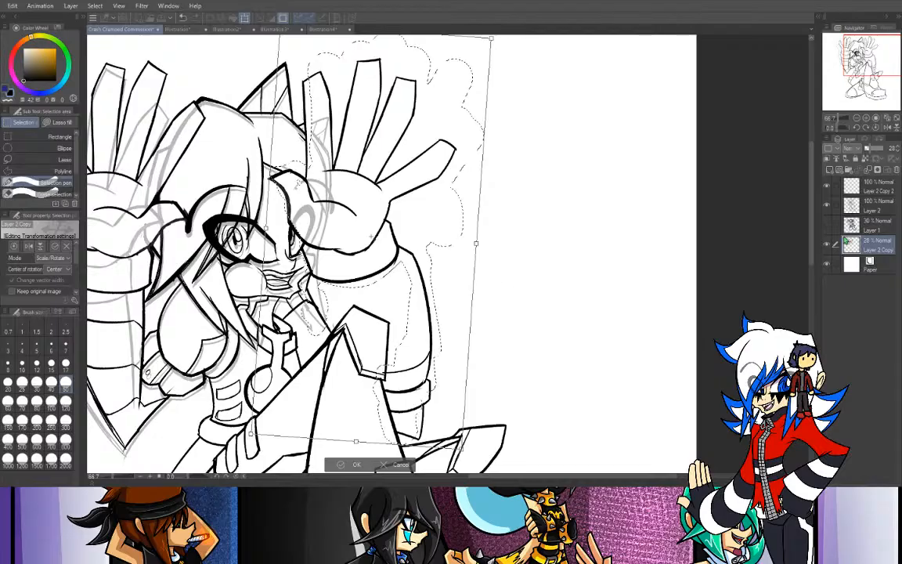
key(ctrl+z)
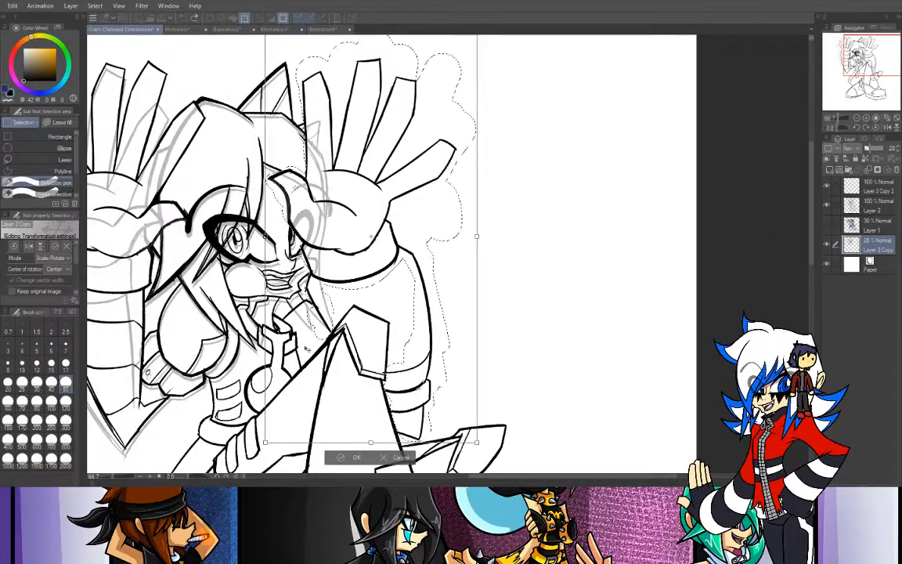
click(397, 458)
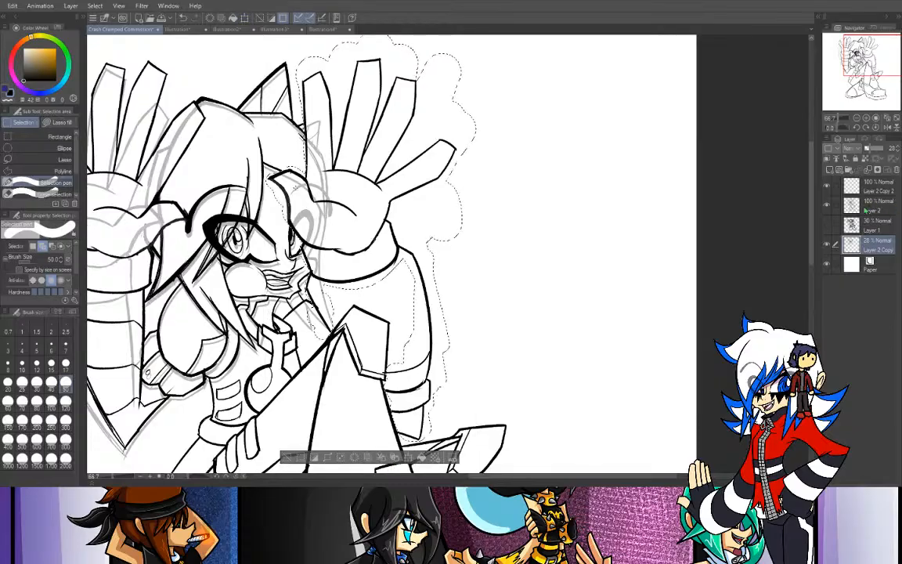
- On Layer 2, rotate the selected arm slightly clockwise, shift it outward from the face, and clear the selection
click(846, 202)
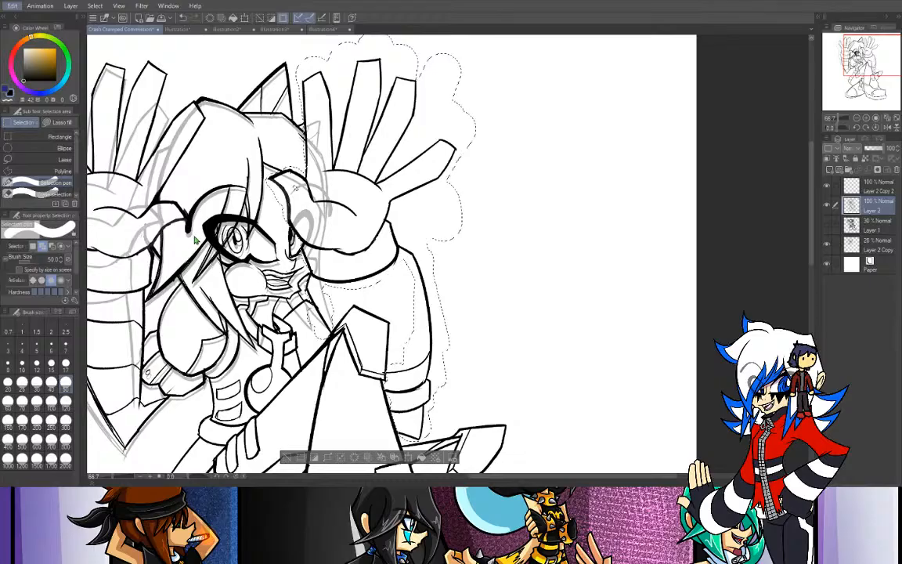
key(ctrl+t)
drag(537, 169, 537, 198)
mouse_move(426, 209)
mouse_down()
mouse_move(441, 211)
mouse_move(437, 225)
mouse_move(436, 217)
mouse_up()
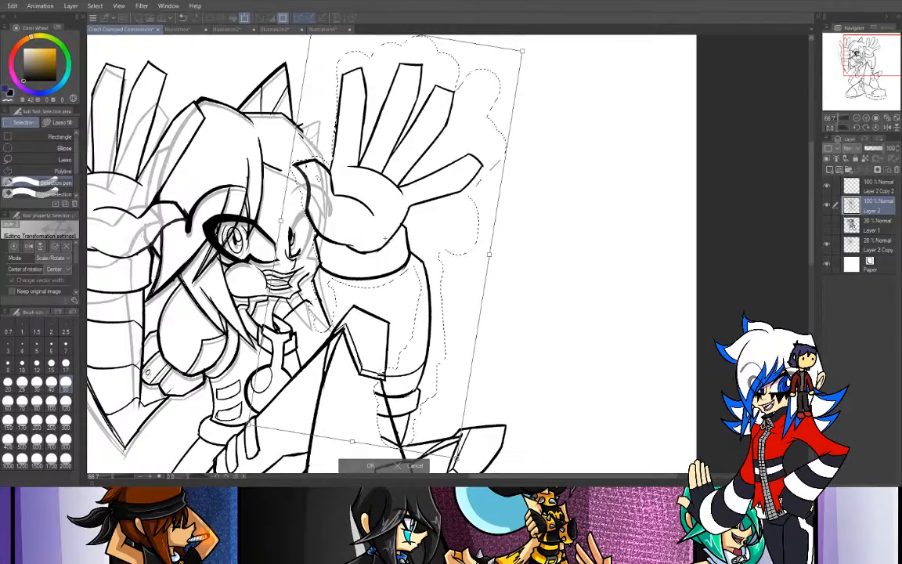
key(Return)
key(p)
key(ctrl+d)
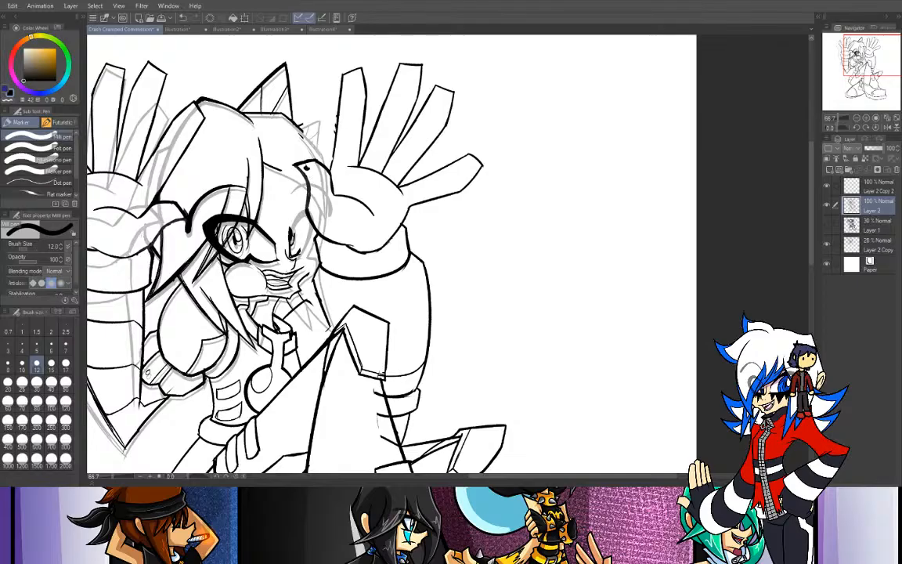
- Erase the stray line fragments beside the moved hand's innermost finger with the Rough eraser at size 10
key(e)
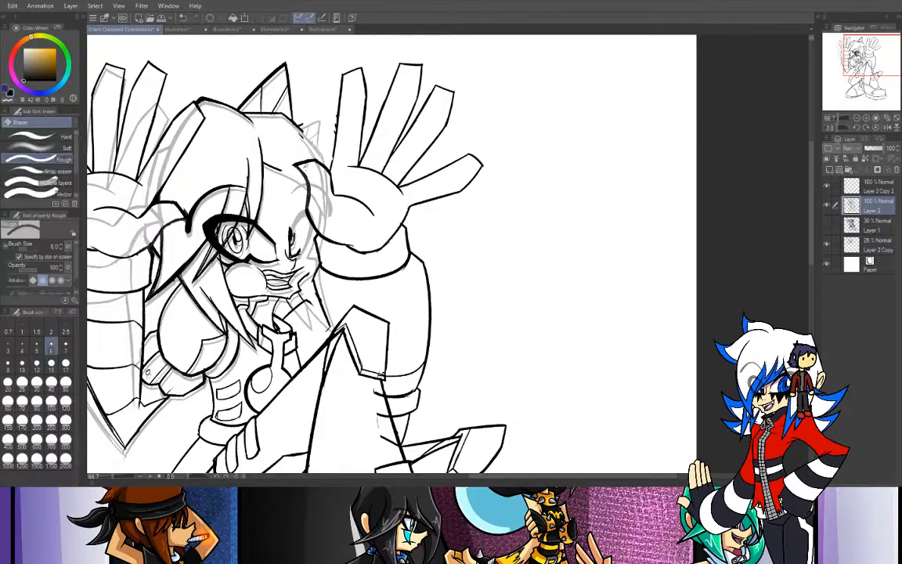
key(bracketright)
key(bracketright)
key(bracketright)
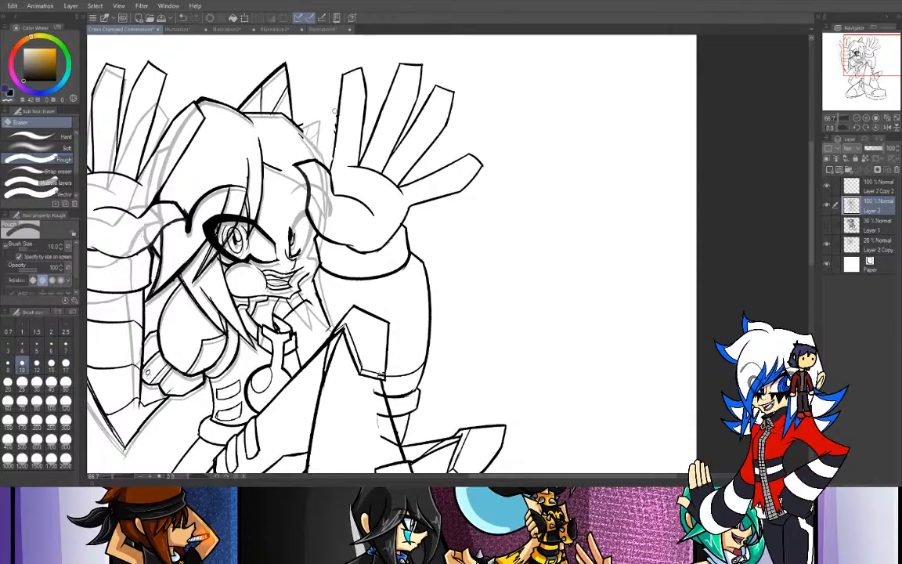
drag(332, 142, 331, 124)
- Redraw the missing hairline across the forehead toward the moved thumb with the Tapered Pen at size 15
key(p)
click(35, 148)
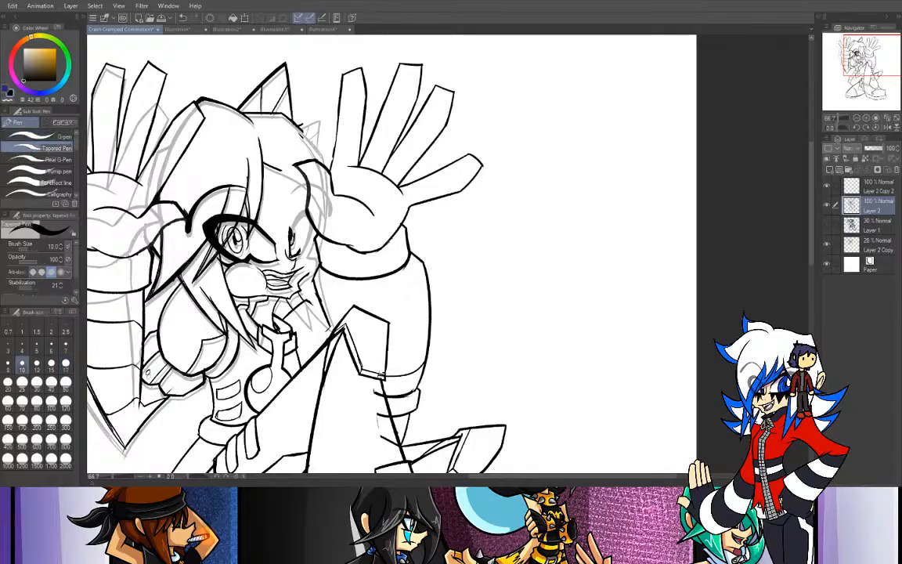
click(50, 362)
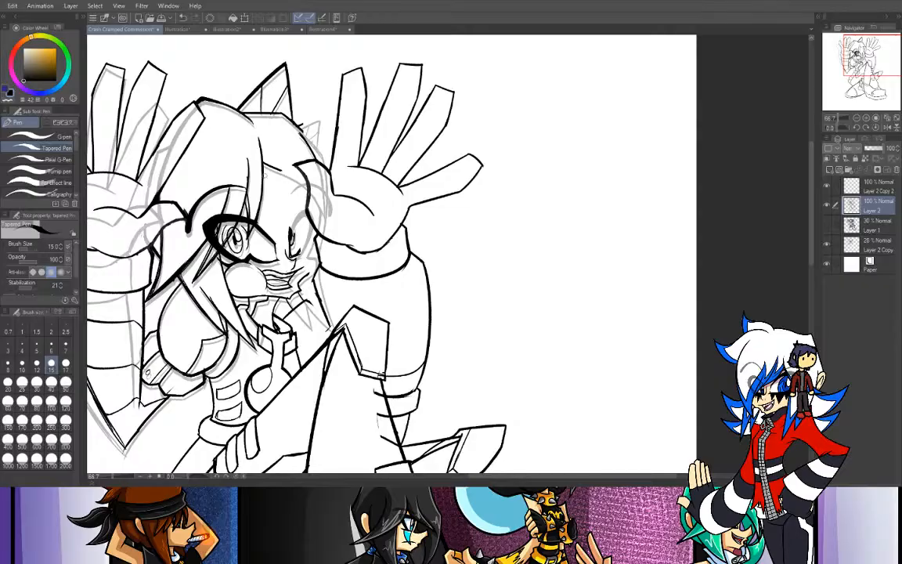
drag(273, 167, 303, 191)
key(ctrl+z)
drag(265, 163, 304, 187)
key(ctrl+z)
- Draw the missing head outline from beneath the ear down to the moved hand
key(ctrl+z)
key(ctrl+z)
drag(263, 161, 303, 186)
drag(296, 125, 320, 157)
key(ctrl+z)
drag(294, 124, 320, 158)
key(ctrl+z)
drag(295, 121, 322, 154)
- Redraw the broken line between the moved wrist cuff and the knee as one clean stroke
click(865, 119)
click(866, 110)
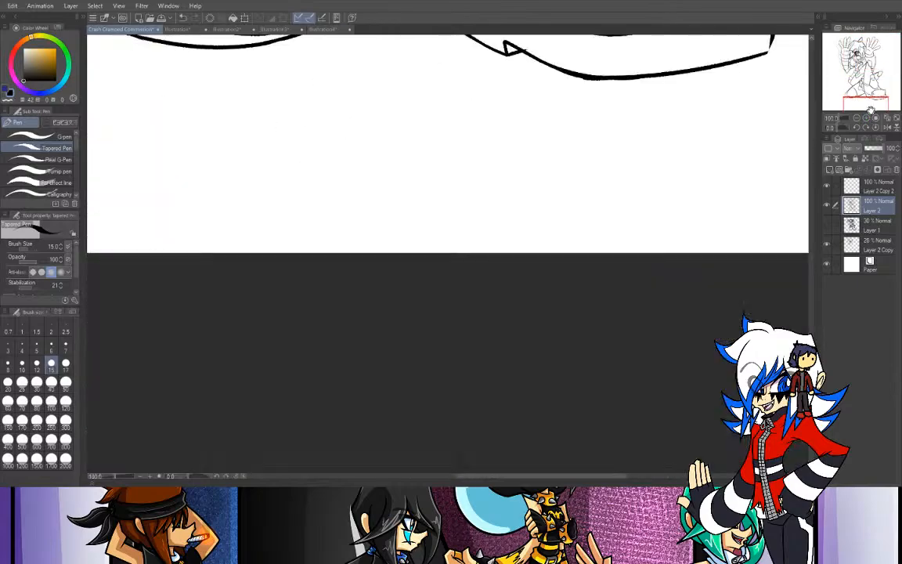
drag(863, 101, 865, 57)
mouse_move(382, 272)
mouse_down()
mouse_move(449, 315)
mouse_move(462, 352)
mouse_up()
drag(437, 273, 459, 354)
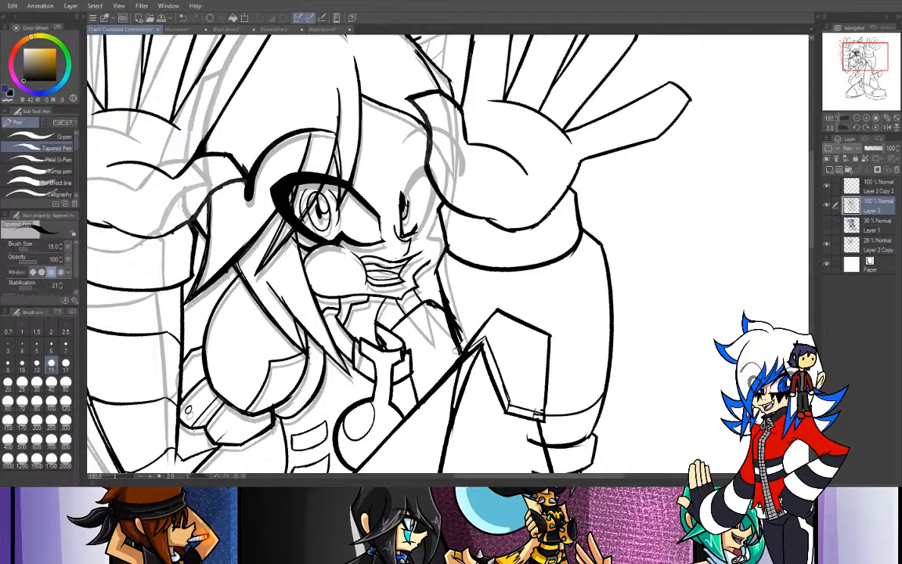
key(ctrl+z)
key(ctrl+z)
drag(438, 271, 464, 345)
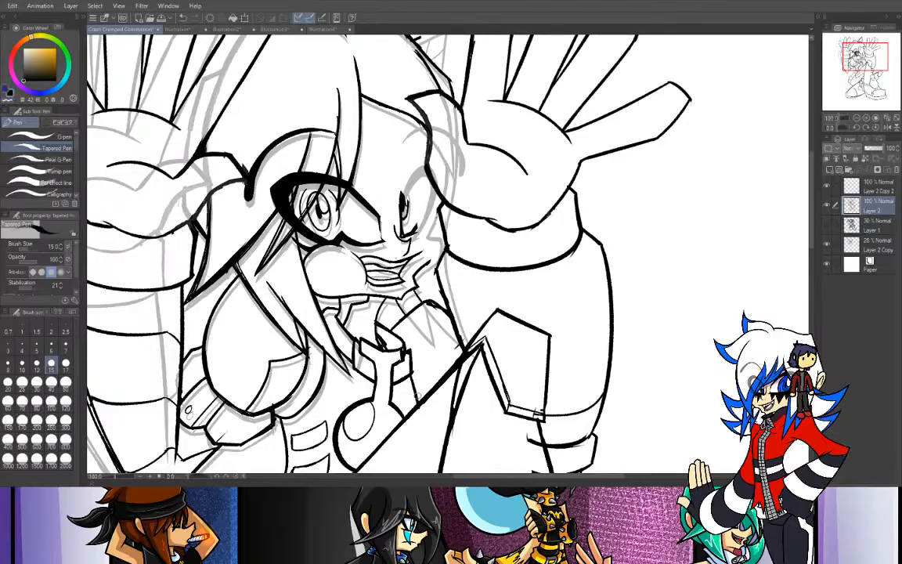
key(ctrl+z)
- Draw the thick upper lid and outer edge of the newly uncovered eye next to the moved hand
drag(422, 164, 407, 189)
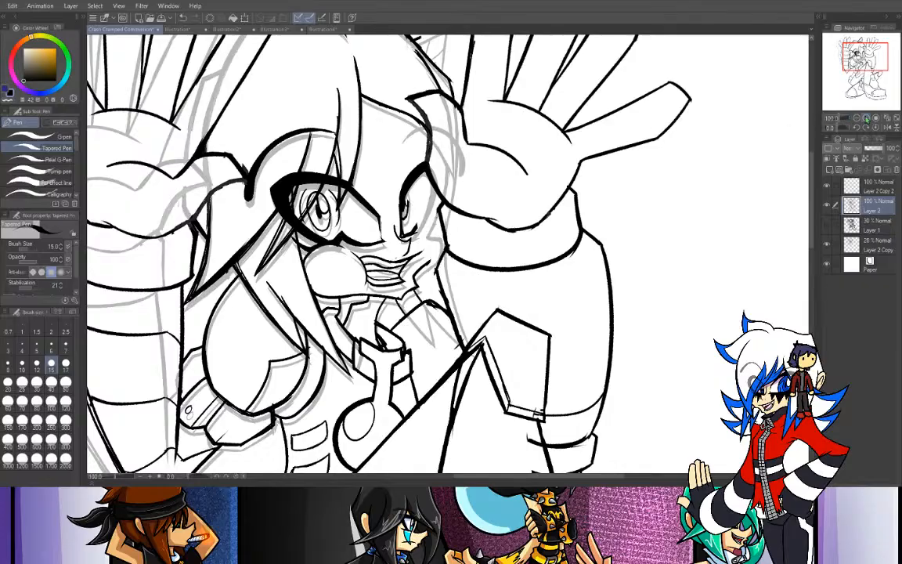
click(868, 117)
key(e)
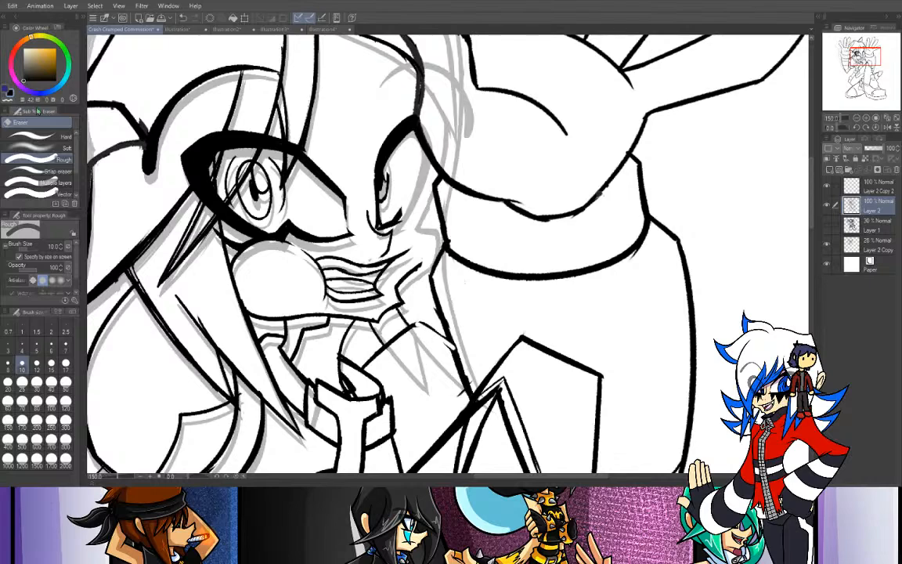
key(p)
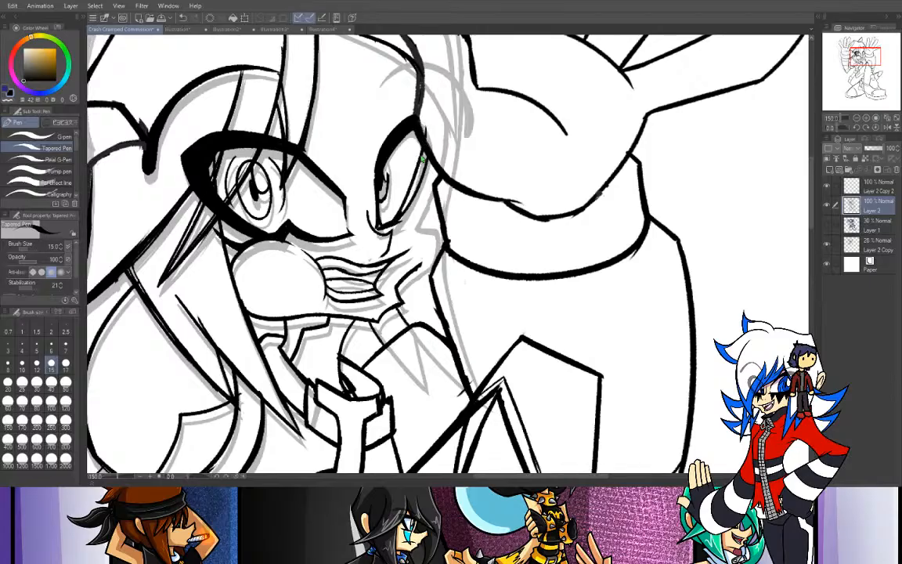
drag(418, 165, 385, 222)
key(ctrl+z)
drag(419, 130, 381, 227)
key(ctrl+z)
drag(421, 133, 382, 231)
key(ctrl+z)
mouse_move(424, 133)
mouse_down()
mouse_move(418, 176)
mouse_move(390, 216)
mouse_up()
key(ctrl+z)
drag(423, 141, 400, 211)
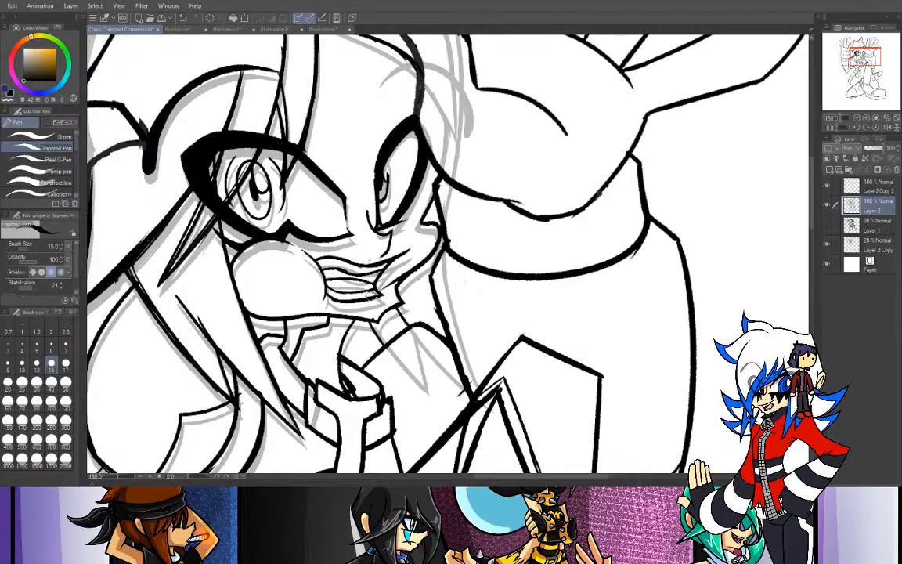
- Redraw the cheek edge beside the moved wrist cuff, and erase the jagged line running from it down to the chin
mouse_move(423, 222)
mouse_down()
mouse_move(429, 224)
mouse_move(388, 313)
mouse_up()
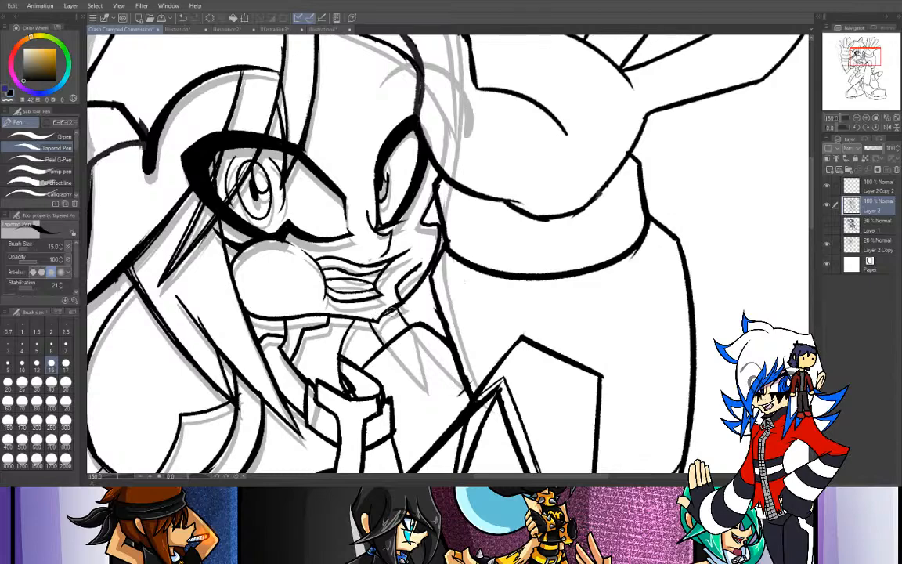
key(e)
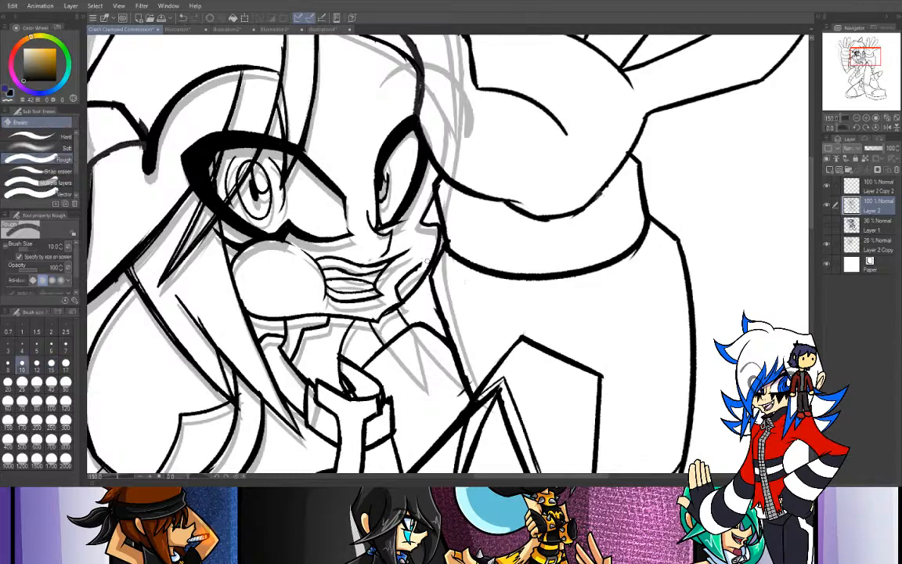
mouse_move(418, 262)
mouse_down()
mouse_move(387, 308)
mouse_move(405, 296)
mouse_move(379, 318)
mouse_move(400, 299)
mouse_up()
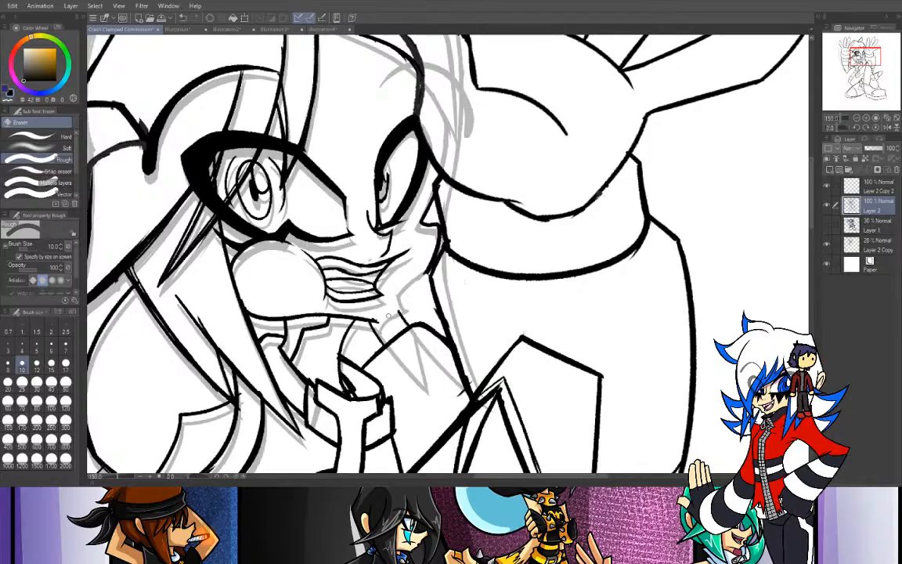
- Draw a smooth inward-curving cheek line from below the moved cuff toward the chin with the Tapered Pen at size 15
key(p)
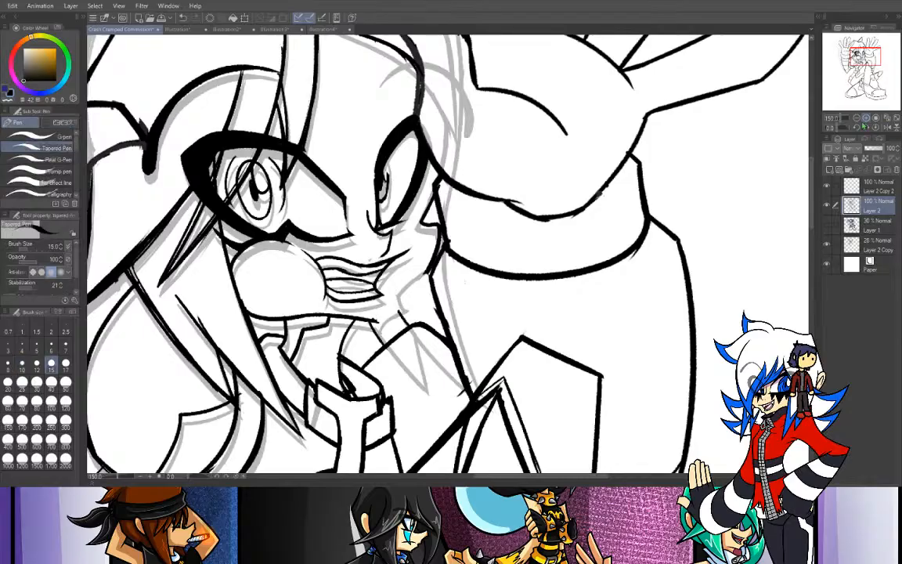
key(ctrl+plus)
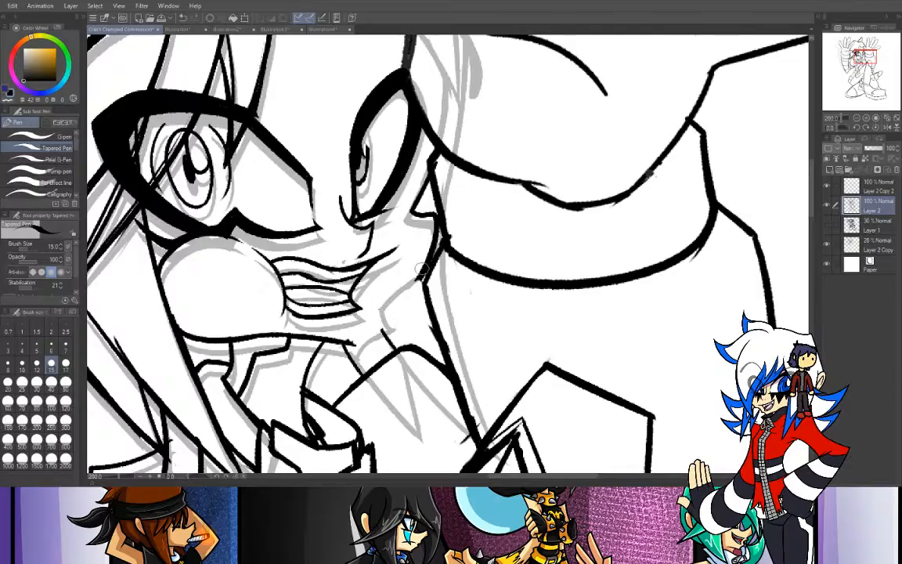
key(ctrl+z)
drag(425, 274, 385, 306)
key(ctrl+z)
mouse_move(424, 274)
mouse_down()
mouse_move(391, 309)
mouse_move(392, 300)
mouse_move(387, 326)
mouse_up()
key(ctrl+z)
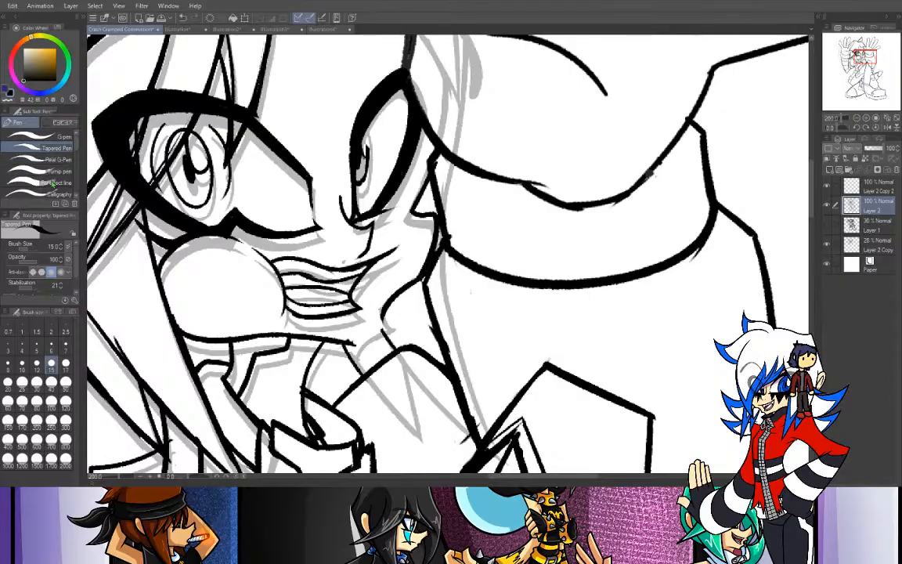
- Erase the broken end of the chin line with the Rough eraser at size 17 and redraw it joined to the new cheek curve
key(e)
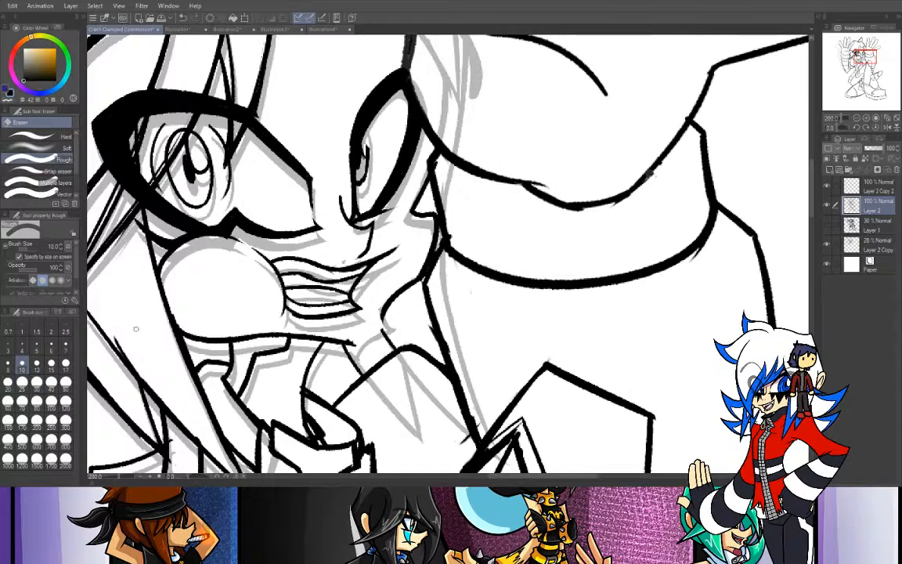
click(66, 363)
drag(294, 332, 372, 343)
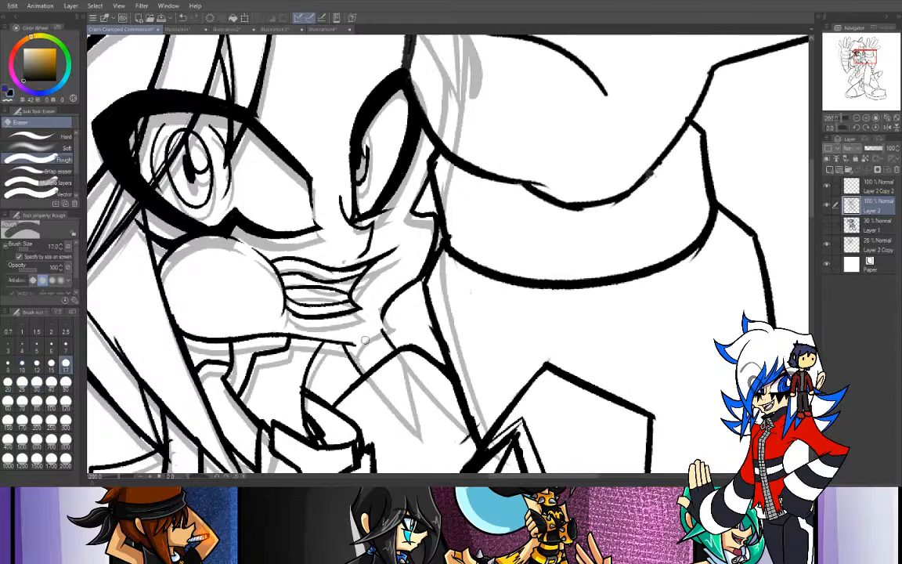
drag(303, 334, 377, 348)
drag(382, 329, 375, 336)
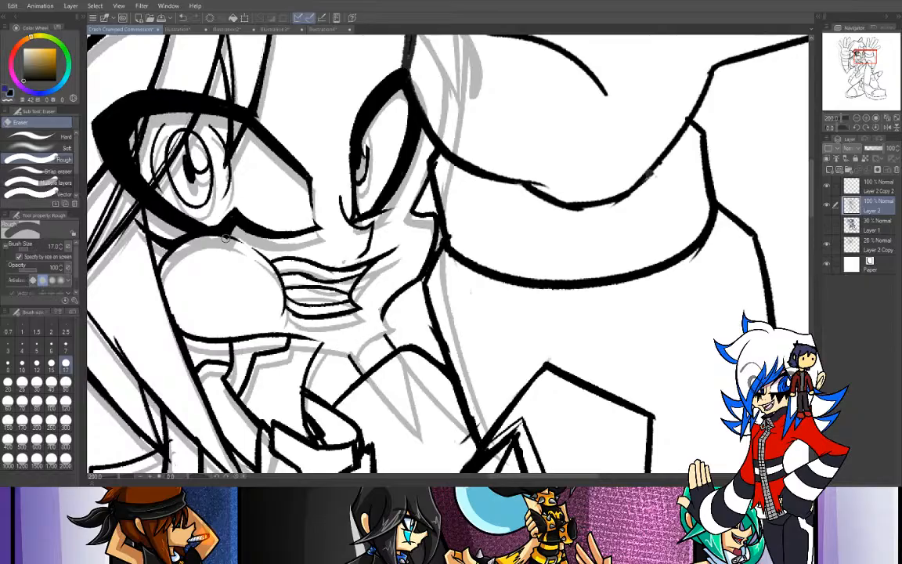
key(p)
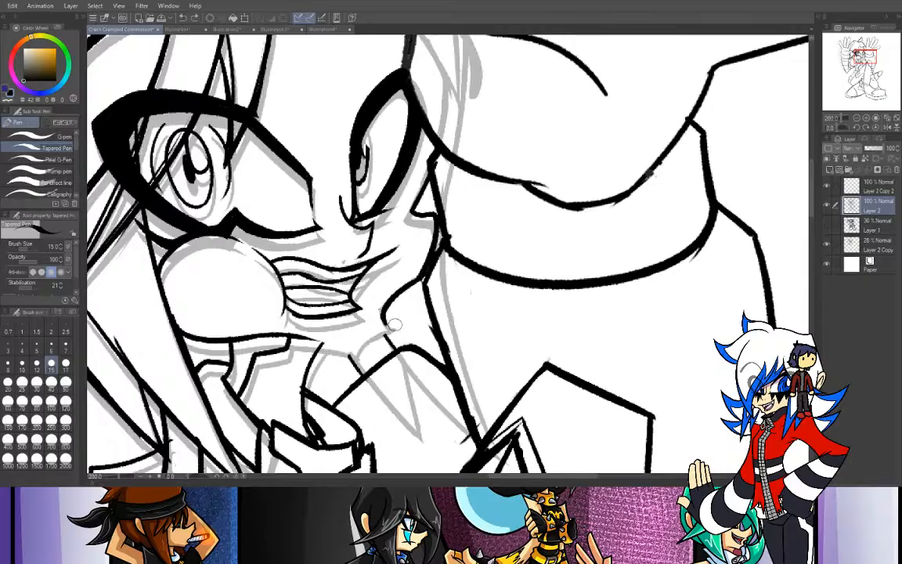
drag(387, 323, 316, 340)
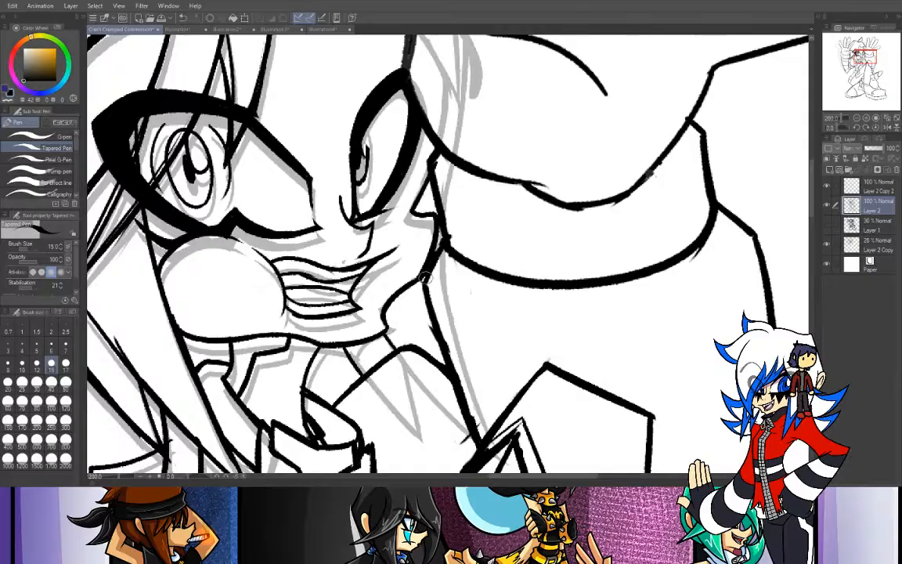
- Draw the small pointed far ear between the head and the moved hand, and trim the stray line past its tip
click(857, 119)
drag(865, 56, 863, 44)
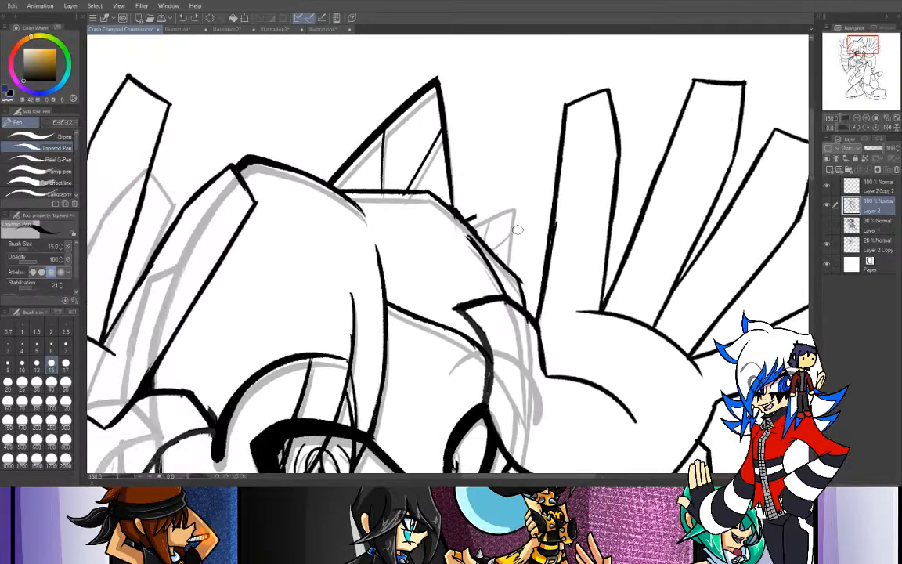
drag(468, 222, 543, 165)
key(ctrl+z)
mouse_move(462, 223)
mouse_down()
mouse_move(526, 190)
mouse_move(506, 274)
mouse_up()
drag(522, 191, 510, 275)
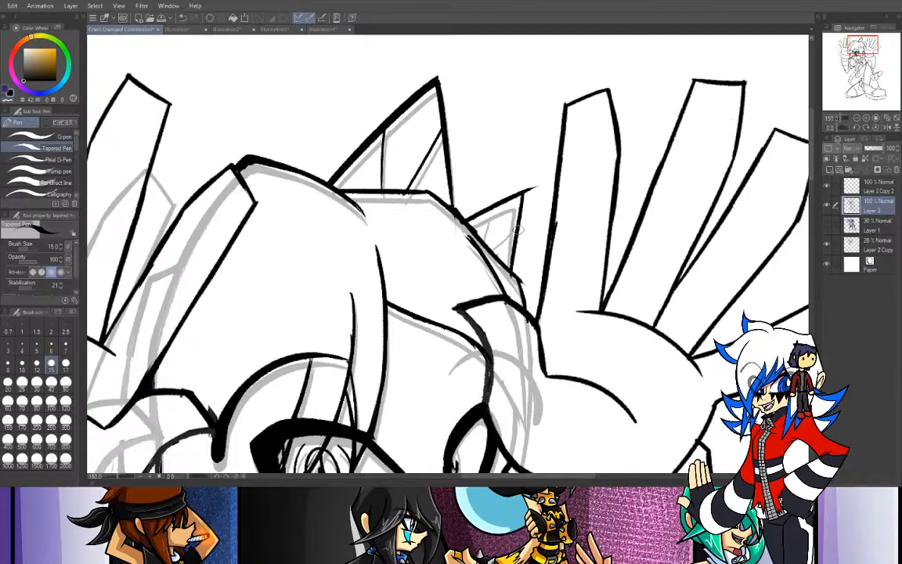
key(ctrl+z)
drag(522, 191, 511, 269)
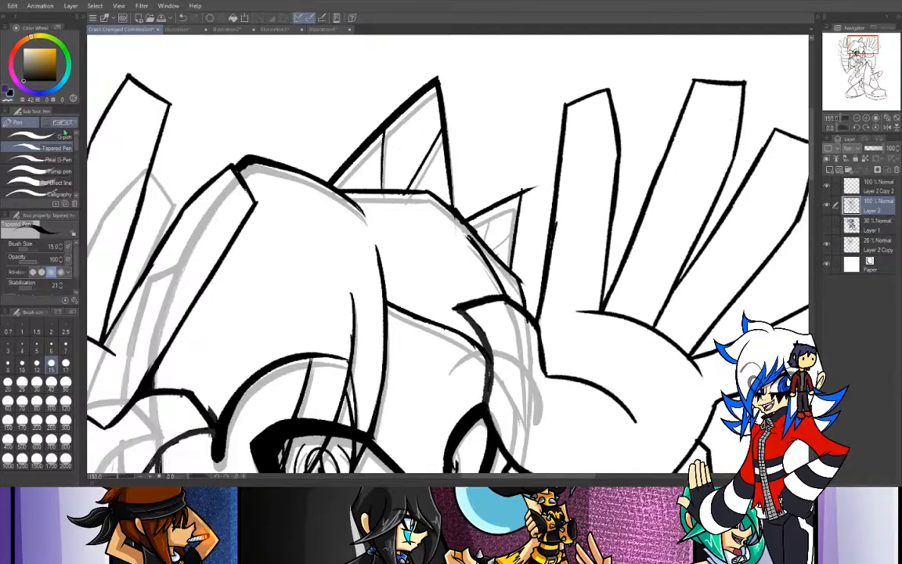
key(e)
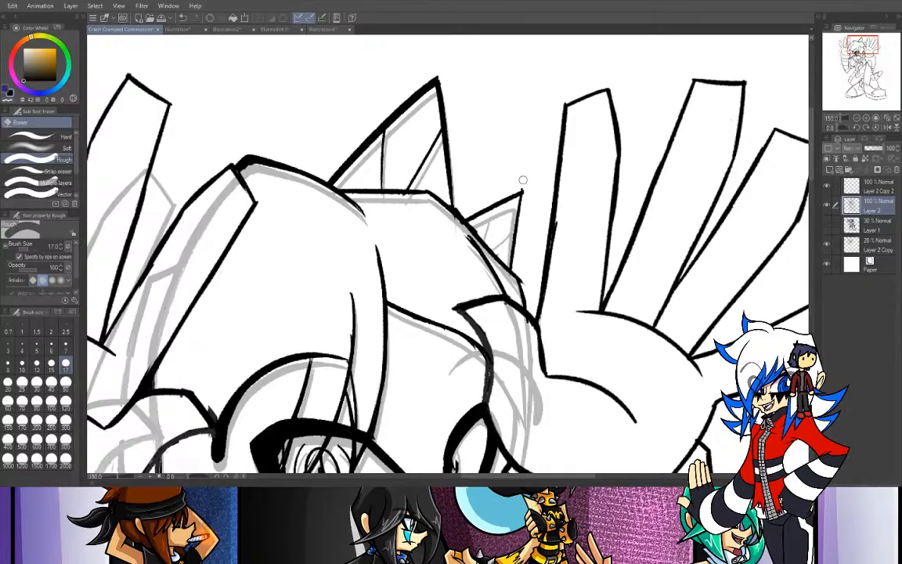
key(p)
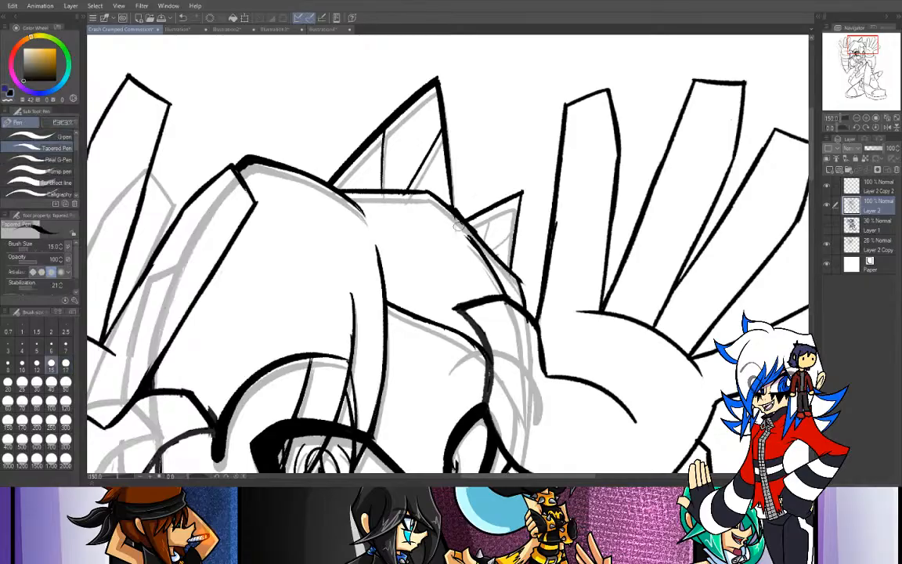
- Draw the inner detail lines inside the small far ear, undoing the unsuitable strokes
drag(490, 209, 476, 246)
key(ctrl+z)
drag(490, 208, 479, 248)
key(ctrl+z)
key(ctrl+z)
mouse_move(487, 248)
mouse_down()
mouse_move(518, 224)
mouse_move(497, 245)
mouse_up()
key(ctrl+z)
key(ctrl+z)
key(ctrl+z)
- Select the other raised hand, on the drawing's left side, using the Selection pen at size 80
click(856, 117)
click(862, 48)
drag(862, 48, 854, 55)
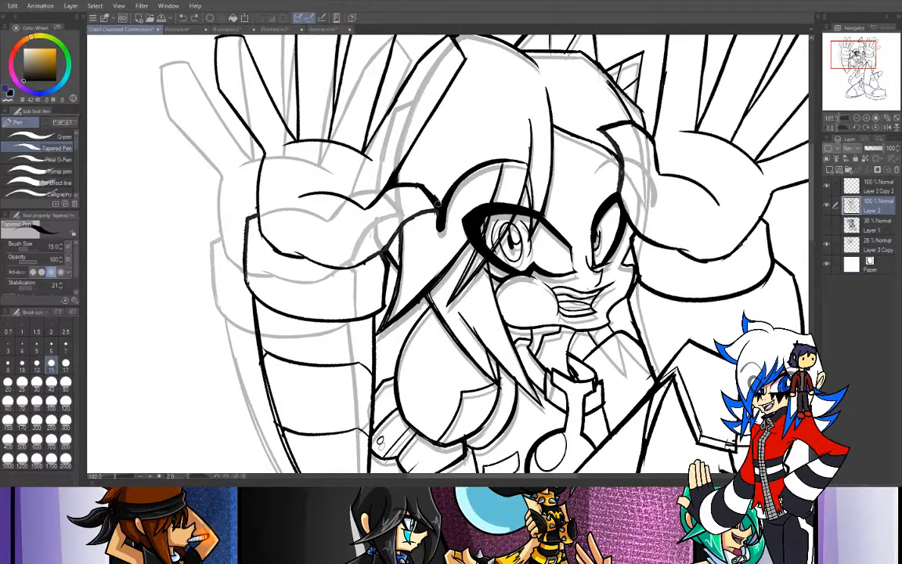
mouse_move(855, 55)
mouse_down()
mouse_move(864, 60)
mouse_move(863, 51)
mouse_move(853, 62)
mouse_up()
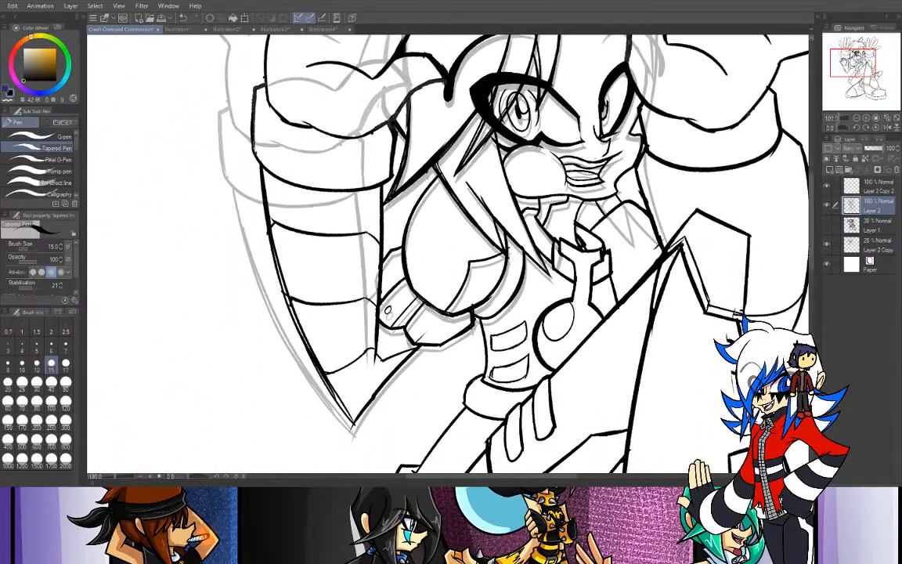
key(ctrl+minus)
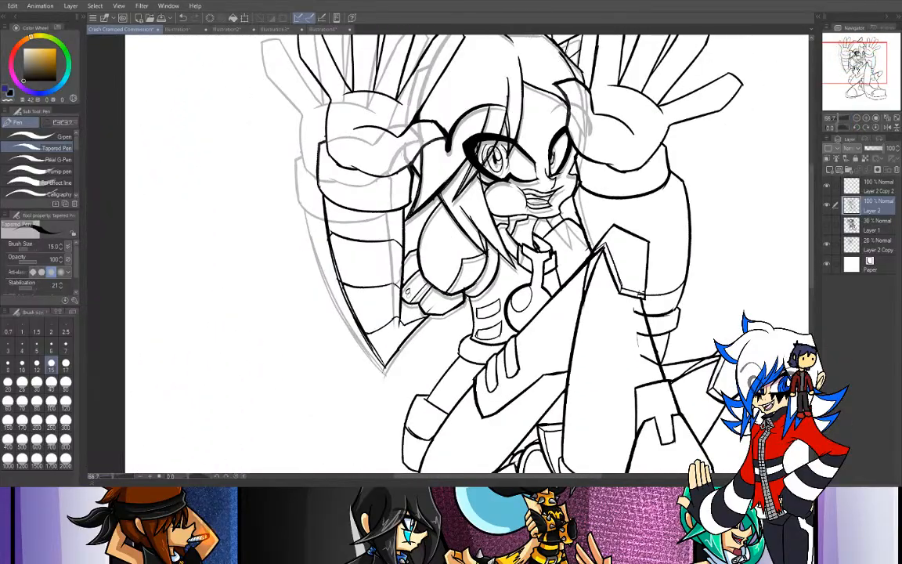
drag(852, 63, 854, 57)
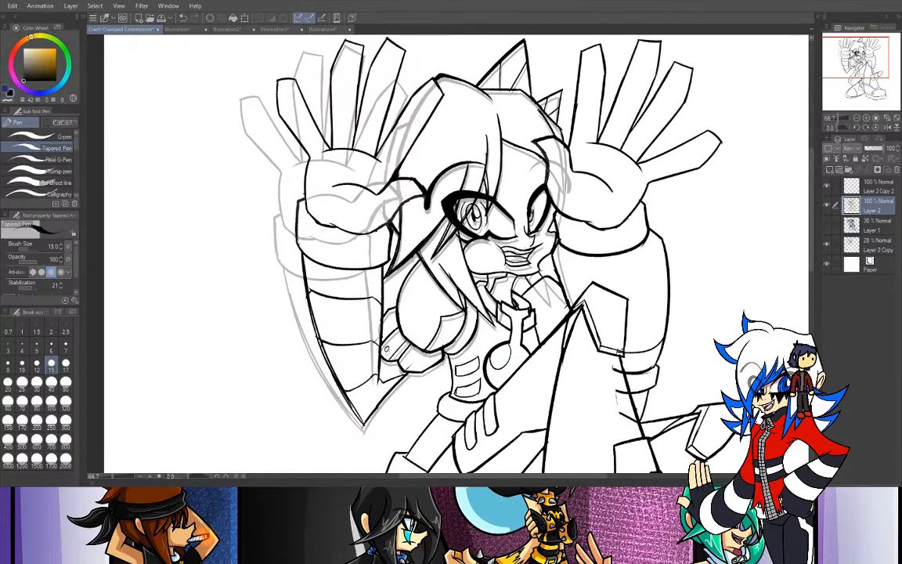
key(m)
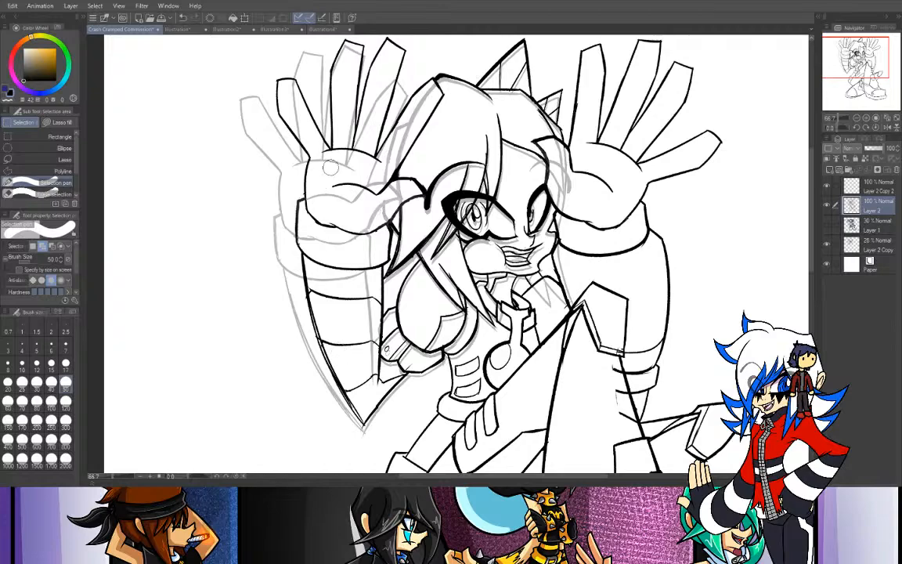
click(8, 401)
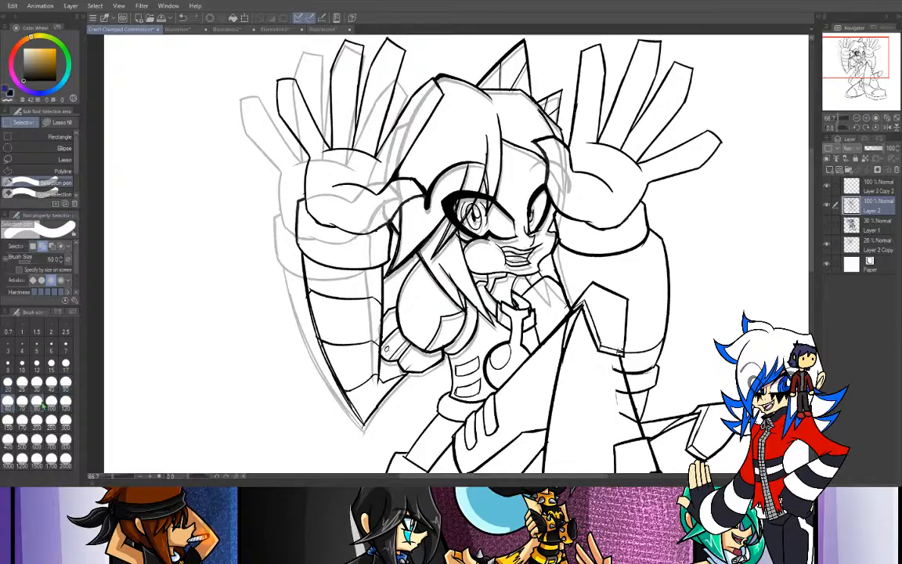
click(37, 400)
mouse_move(425, 86)
mouse_down()
mouse_move(428, 96)
mouse_move(368, 156)
mouse_move(392, 100)
mouse_move(328, 55)
mouse_move(294, 59)
mouse_move(270, 86)
mouse_move(297, 170)
mouse_move(325, 188)
mouse_move(266, 254)
mouse_move(361, 220)
mouse_move(352, 168)
mouse_move(344, 181)
mouse_up()
key(ctrl+plus)
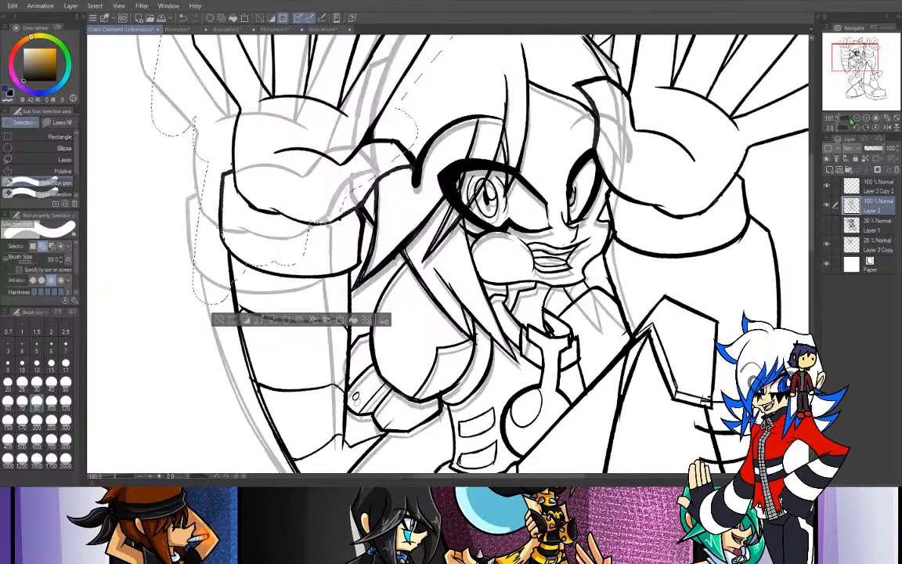
- Extend the selection along the palm and wrist next to the hair with the Selection pen at size 17
click(66, 381)
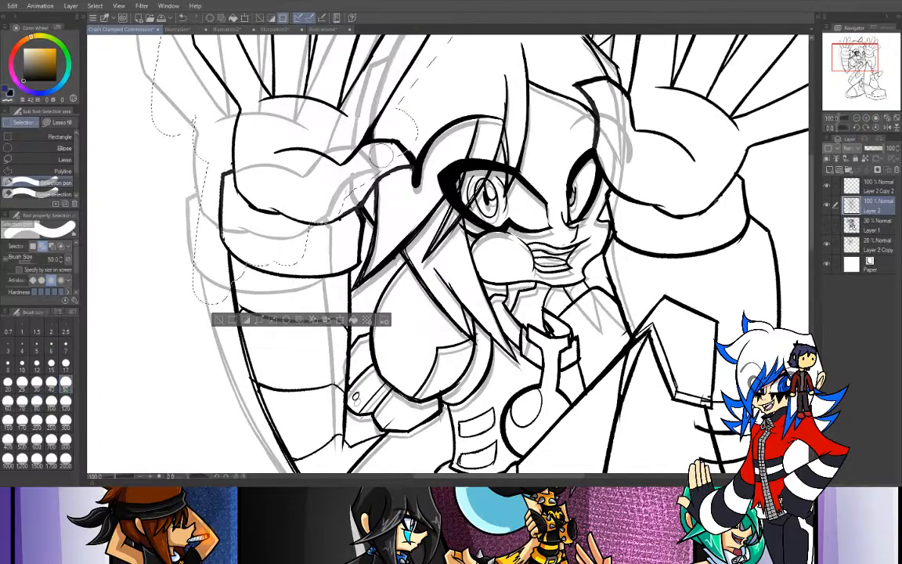
drag(391, 150, 403, 166)
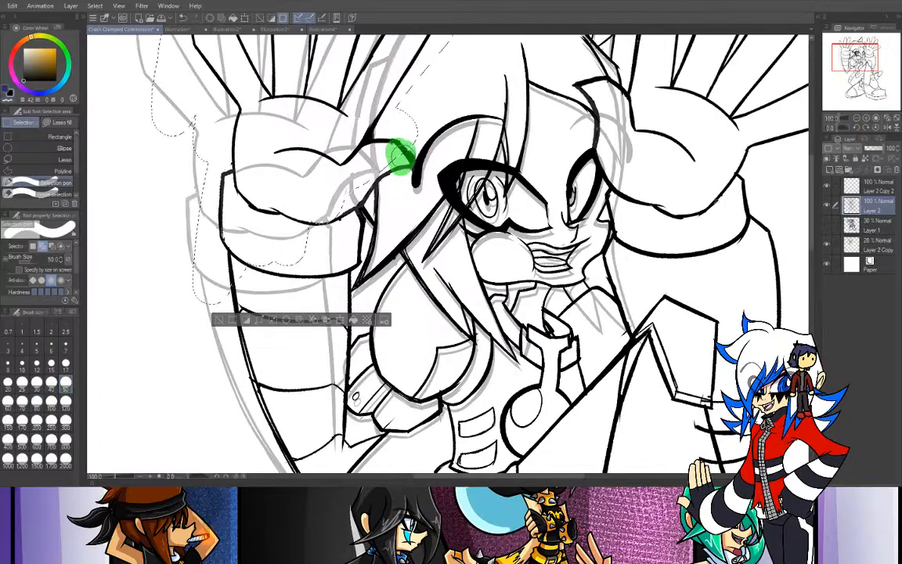
click(66, 362)
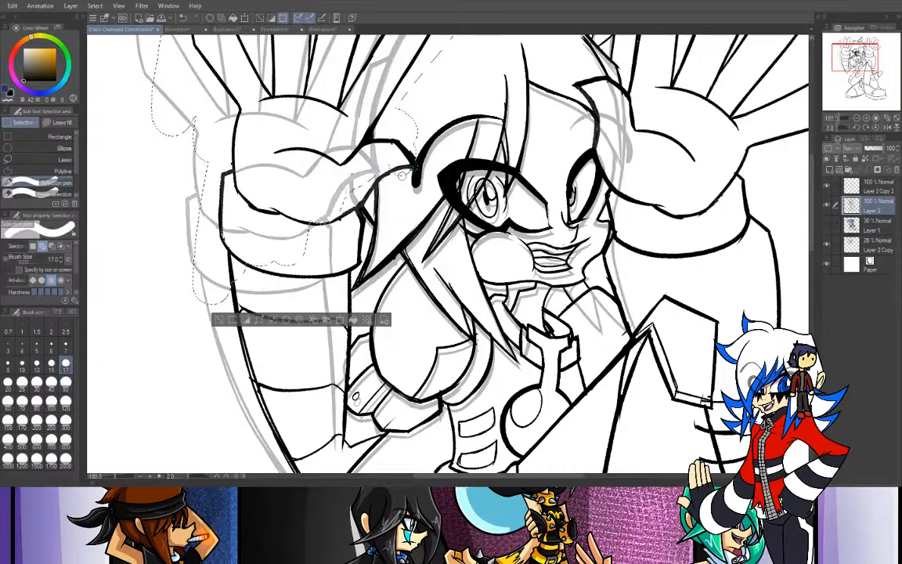
drag(408, 166, 380, 170)
drag(345, 209, 340, 227)
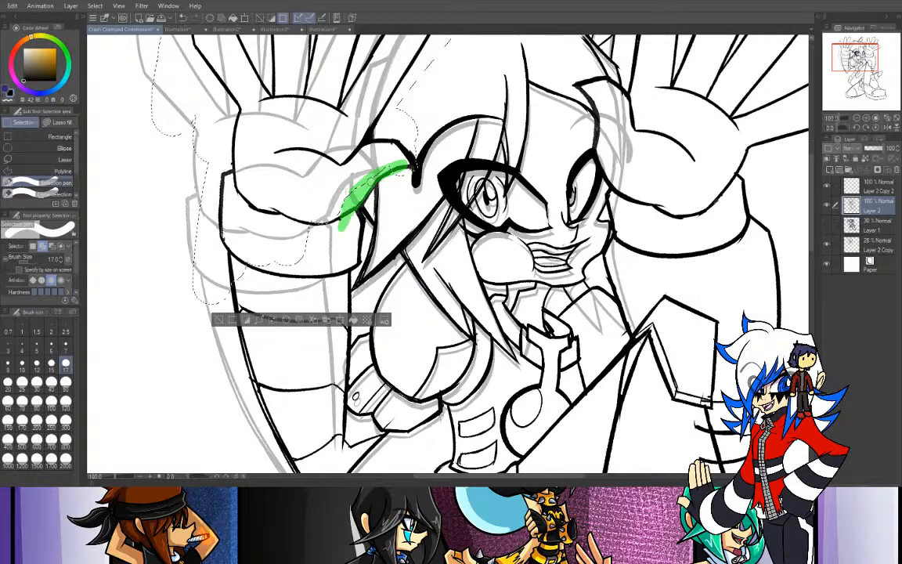
mouse_move(413, 167)
mouse_down()
mouse_move(354, 192)
mouse_move(346, 227)
mouse_up()
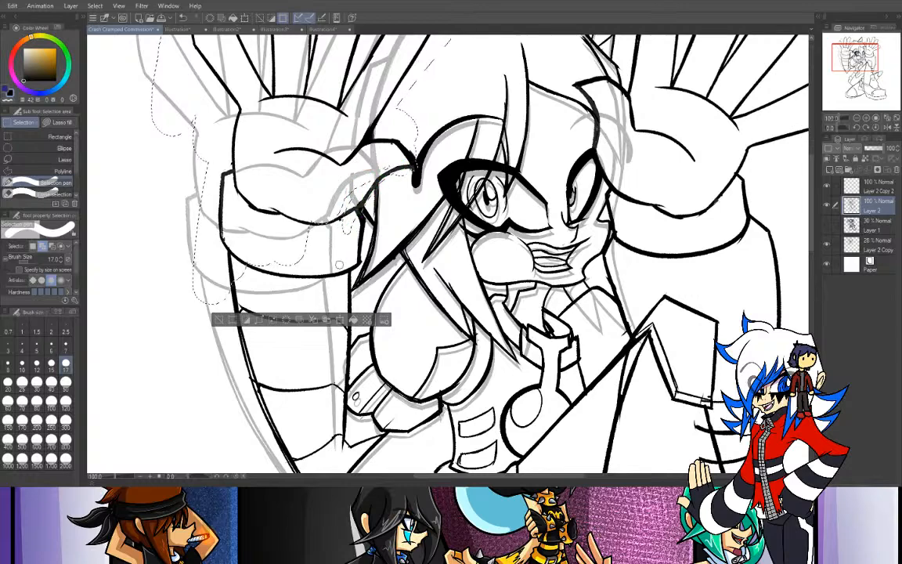
mouse_move(395, 169)
mouse_down()
mouse_move(339, 239)
mouse_move(355, 193)
mouse_move(334, 221)
mouse_move(388, 162)
mouse_move(340, 224)
mouse_up()
drag(370, 188, 345, 226)
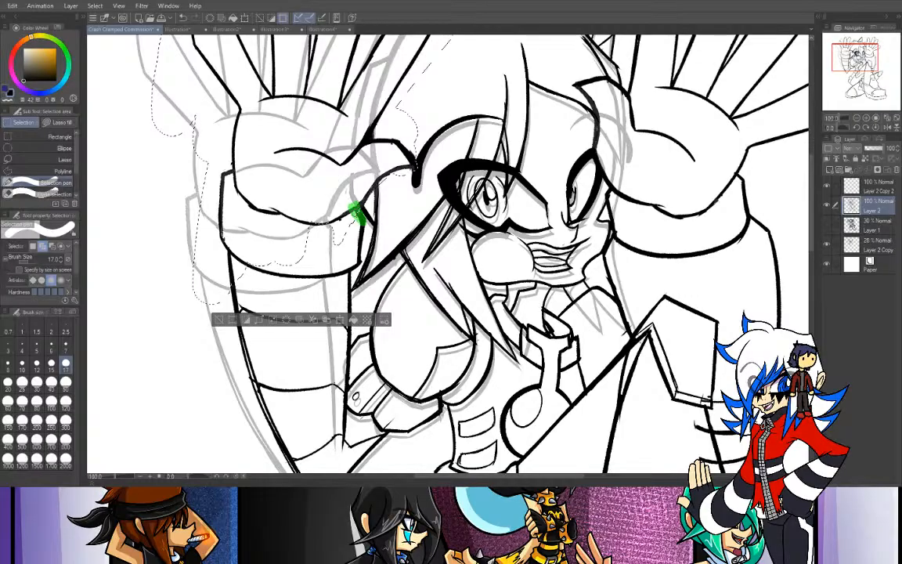
- Add the wrist cuff and upper forearm to the selection, increasing the Selection pen size to 50 for the wider areas
drag(362, 232, 354, 263)
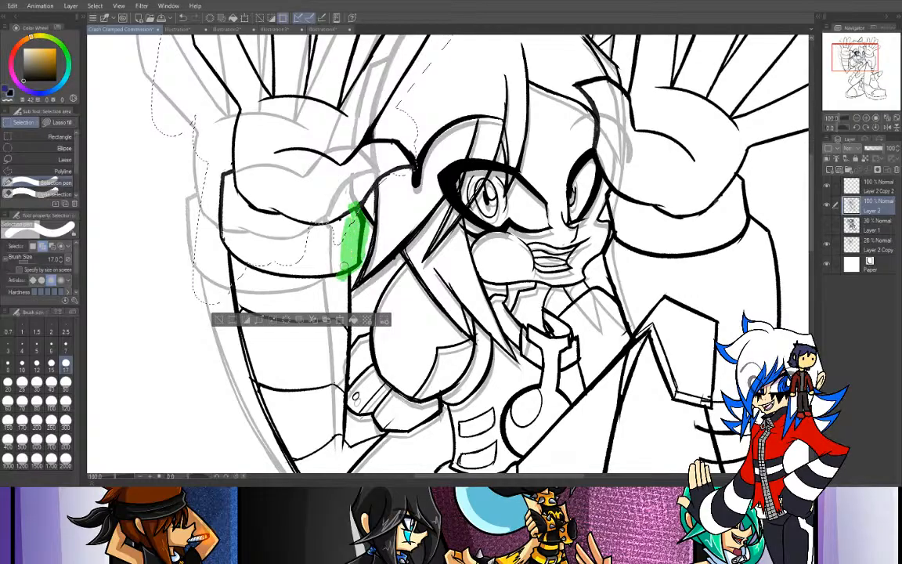
mouse_move(335, 257)
mouse_down()
mouse_move(311, 207)
mouse_move(286, 288)
mouse_up()
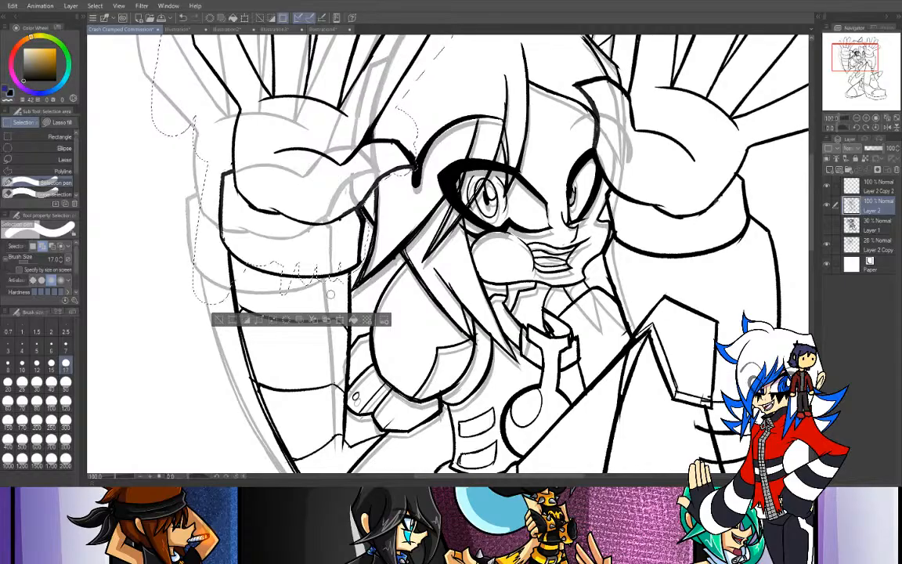
click(66, 381)
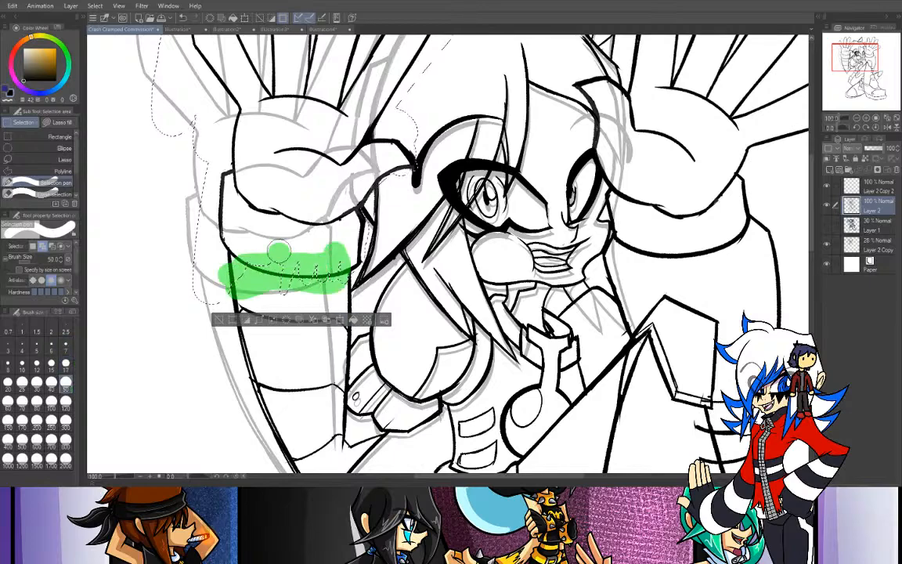
drag(341, 263, 332, 309)
mouse_move(338, 276)
mouse_down()
mouse_move(332, 368)
mouse_move(318, 308)
mouse_move(227, 368)
mouse_move(236, 400)
mouse_up()
- Extend the selection over the rest of the left-side forearm down to the pointed elbow, including its outer edge
drag(853, 56, 854, 66)
drag(278, 171, 270, 295)
drag(296, 155, 317, 343)
drag(308, 191, 313, 301)
drag(338, 195, 326, 307)
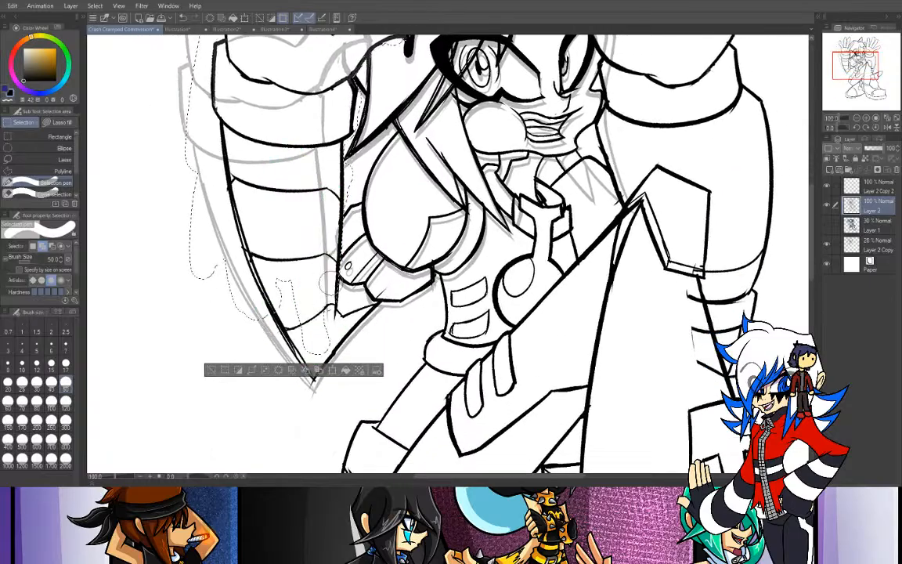
mouse_move(294, 235)
mouse_down()
mouse_move(281, 322)
mouse_move(322, 323)
mouse_up()
mouse_move(301, 267)
mouse_down()
mouse_move(262, 262)
mouse_move(306, 345)
mouse_move(299, 388)
mouse_move(318, 389)
mouse_move(223, 306)
mouse_move(168, 134)
mouse_up()
drag(283, 380, 171, 158)
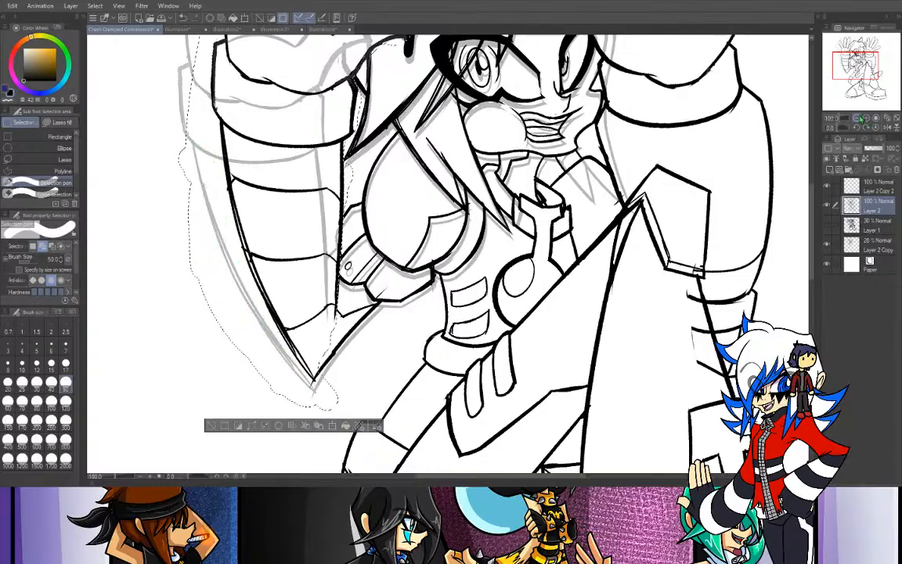
click(857, 118)
drag(856, 71, 856, 61)
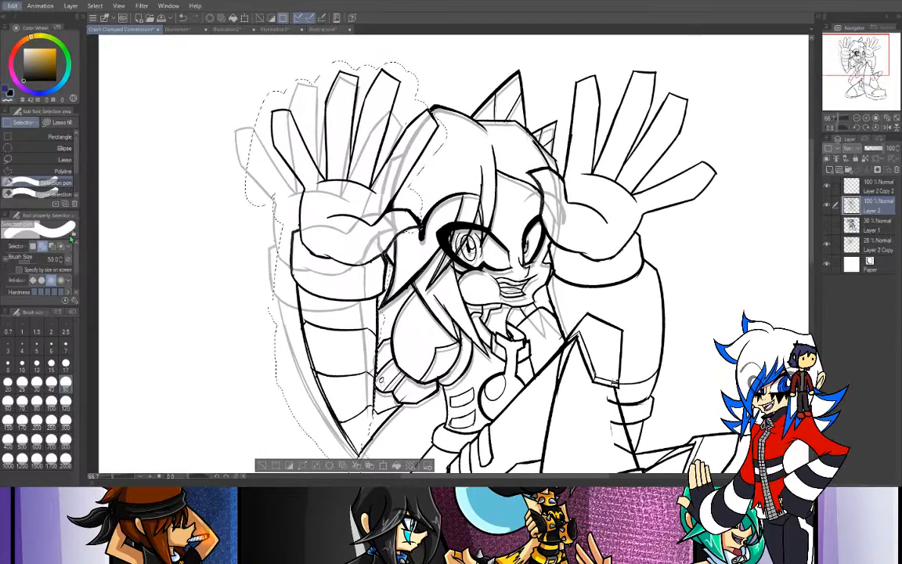
- Rotate the selected left-side arm slightly counter-clockwise, shift it outward from the face, apply the transformation and deselect
key(ctrl+t)
drag(211, 157, 198, 166)
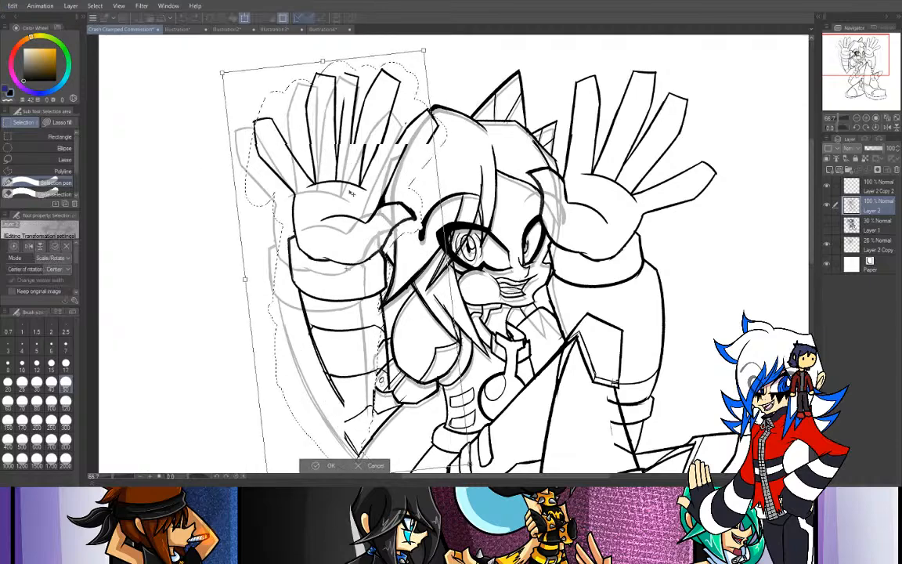
drag(345, 202, 304, 263)
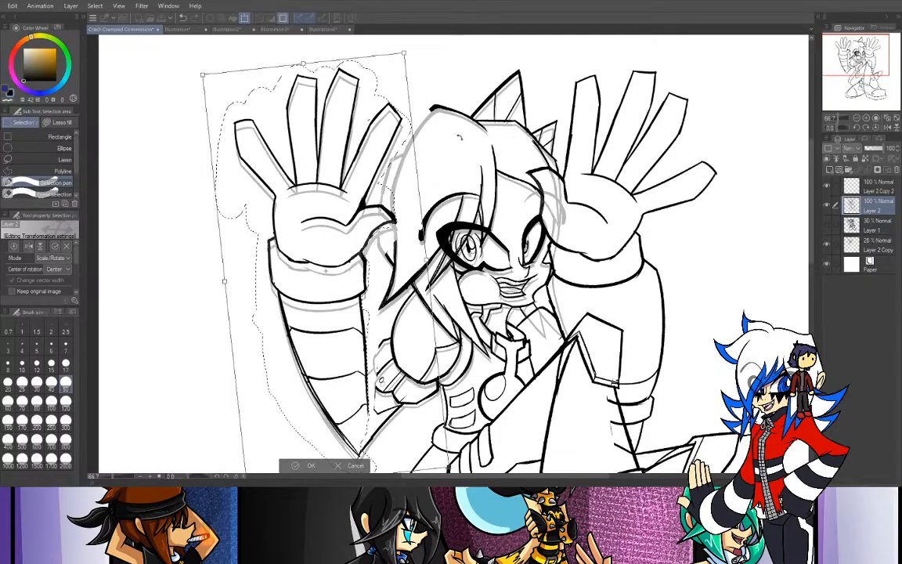
drag(460, 137, 459, 146)
drag(345, 215, 342, 225)
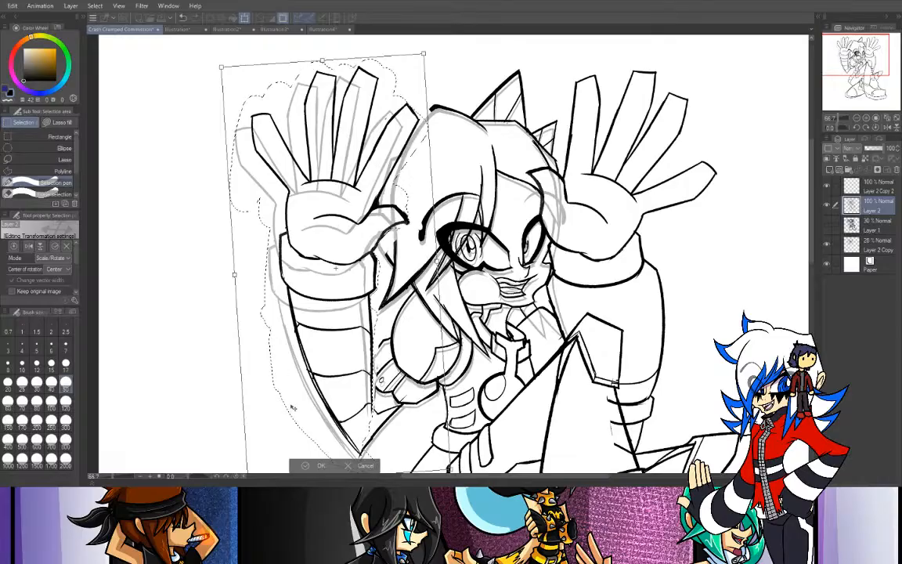
click(320, 467)
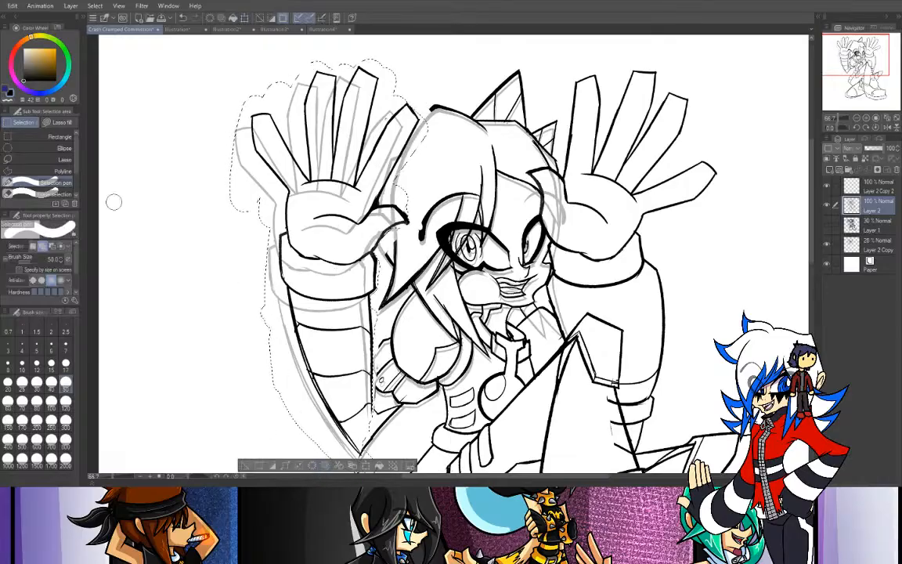
key(ctrl+d)
- Clean up the leftover hair line overlapping the left-side hand's thumb tip with the Tapered Pen
key(p)
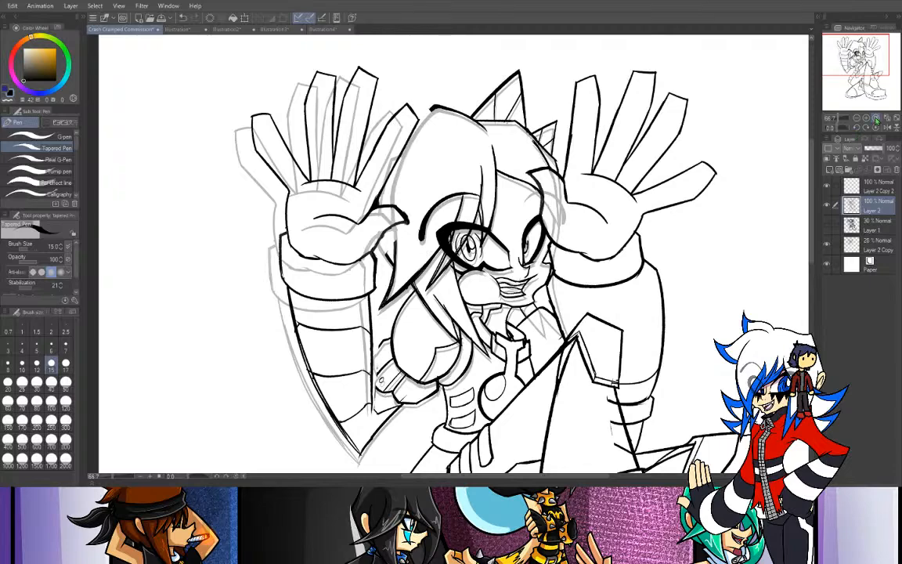
key(ctrl+plus)
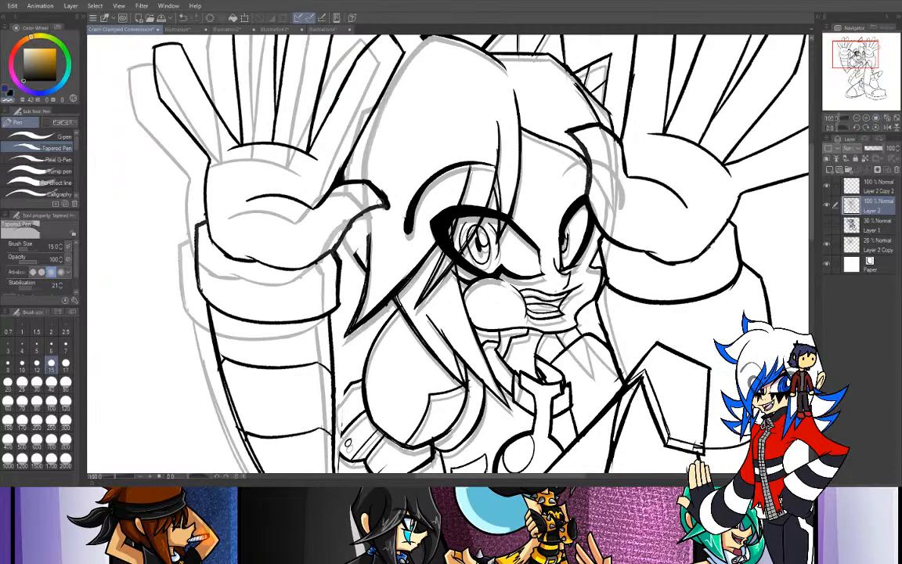
drag(368, 198, 383, 192)
click(9, 92)
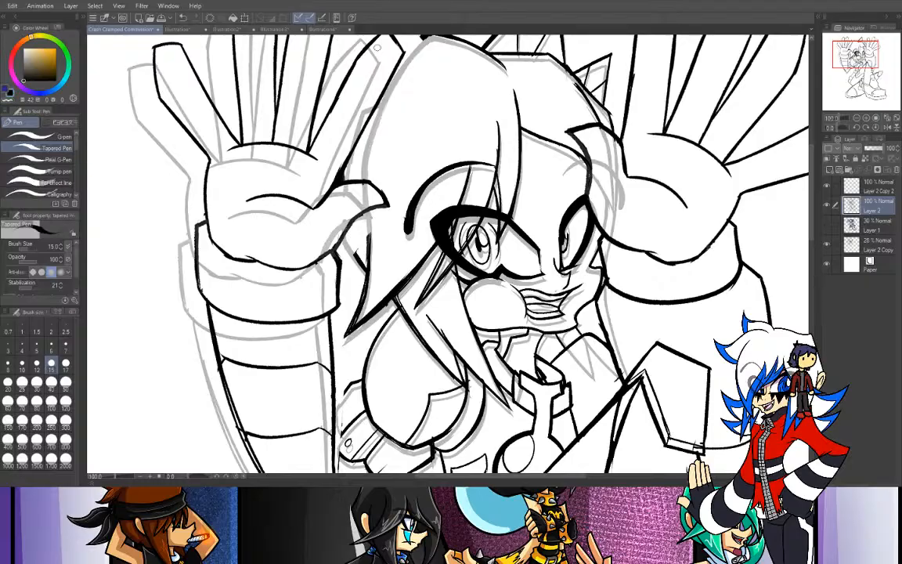
- Redraw the hair's outer contour from the crown down beside the left-side hand with the Tapered Pen at size 15
drag(421, 37, 396, 71)
drag(853, 54, 858, 54)
key(ctrl+z)
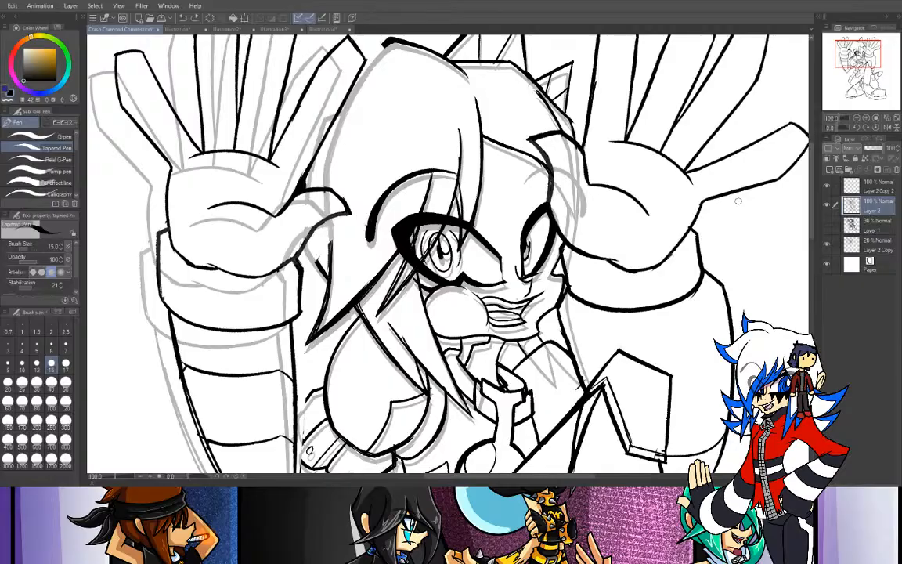
drag(371, 47, 333, 85)
drag(391, 40, 372, 62)
mouse_move(387, 40)
mouse_down()
mouse_move(362, 67)
mouse_move(339, 117)
mouse_up()
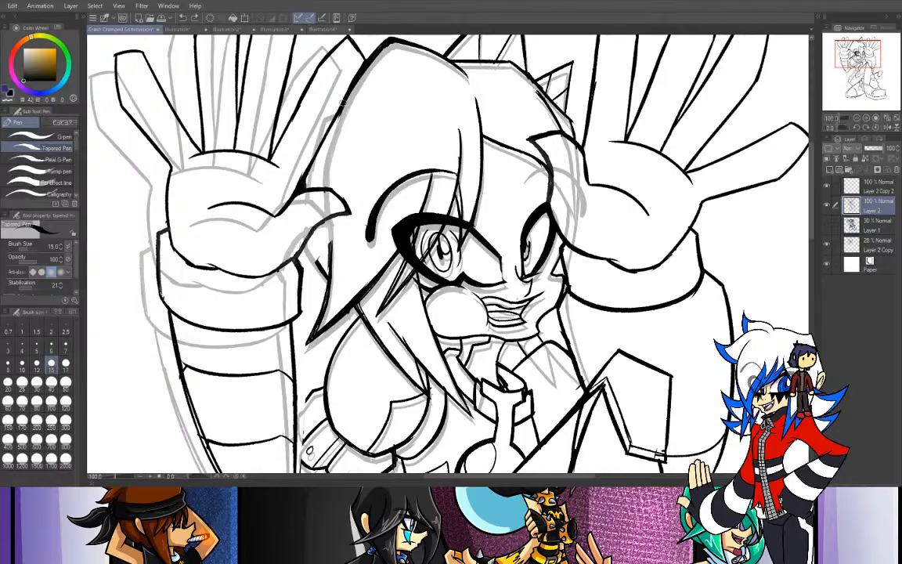
- Continue the hair's side contour above and below the thumb and draw the small tuft behind the wrist
drag(342, 107, 326, 186)
drag(329, 218, 331, 258)
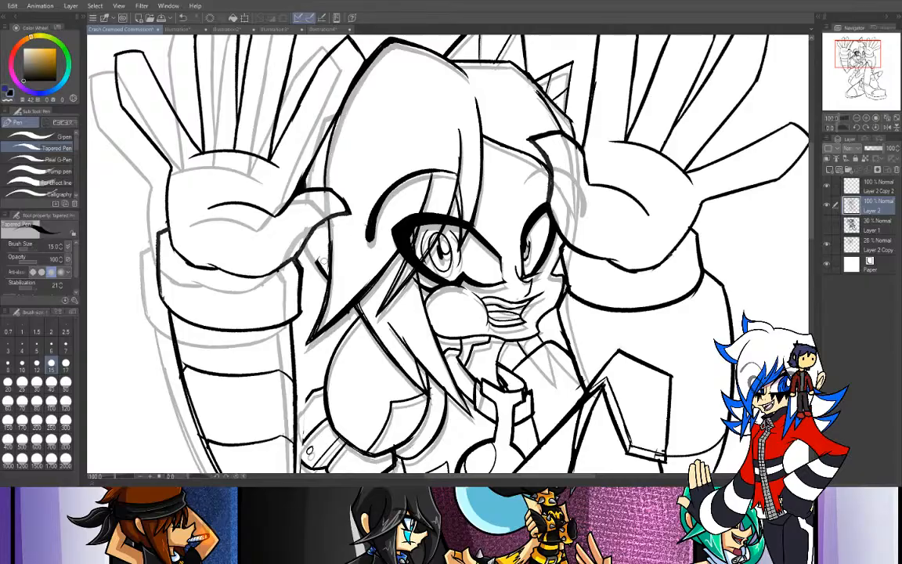
drag(329, 218, 330, 260)
key(ctrl+z)
drag(328, 220, 330, 259)
drag(305, 239, 326, 275)
key(ctrl+z)
key(ctrl+z)
drag(304, 239, 326, 274)
- Retry the lower edge of the pointed hair lock and erase the stray line where it meets the strand below
key(e)
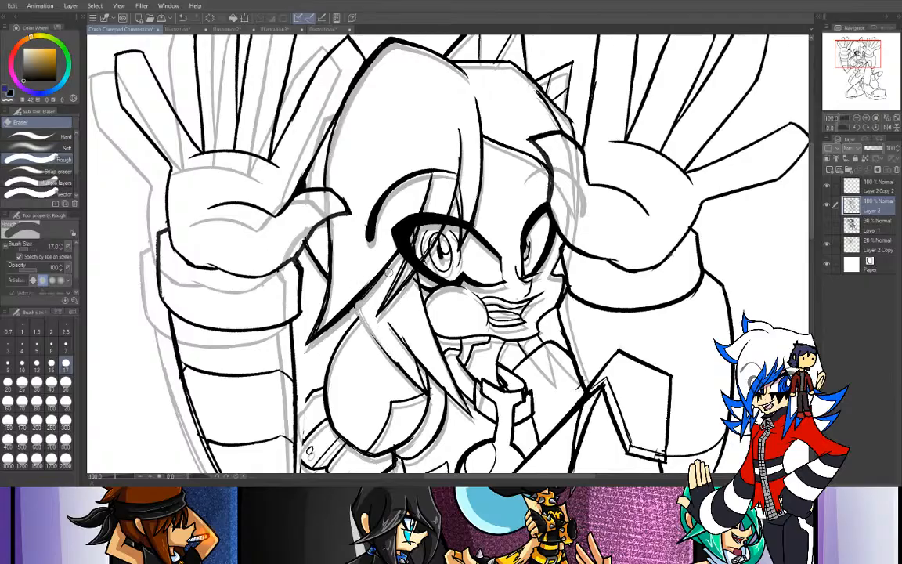
key(ctrl+z)
drag(393, 266, 299, 350)
key(ctrl+z)
drag(390, 267, 304, 352)
key(ctrl+z)
drag(383, 275, 298, 358)
key(ctrl+z)
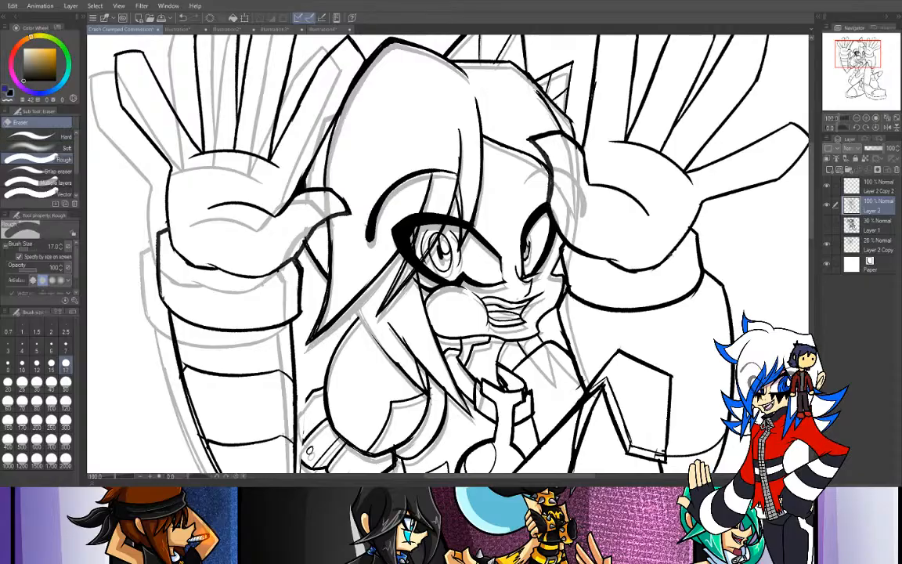
- Redraw the hair strand line running down from the pointed lock over the chest and erase its excess with the Rough eraser
key(p)
key(ctrl+plus)
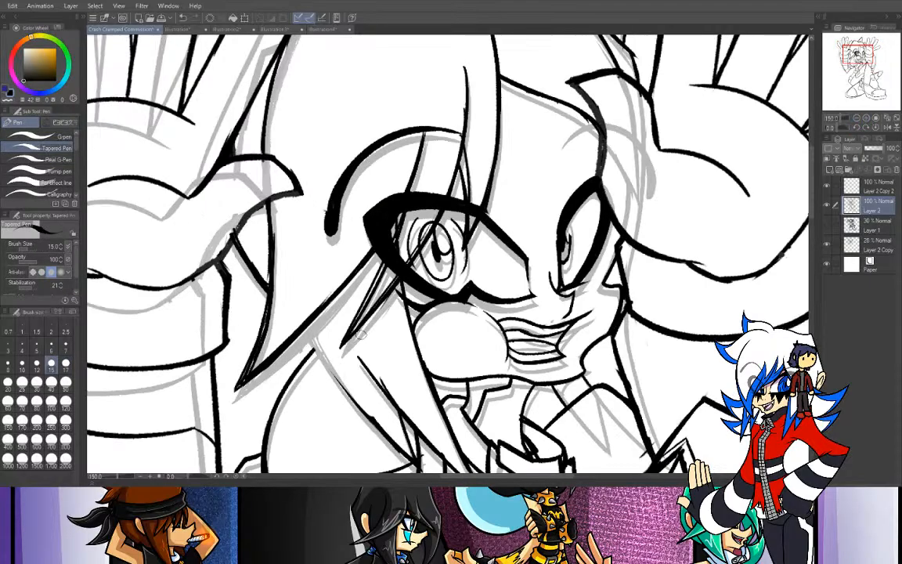
drag(289, 323, 375, 421)
key(ctrl+z)
drag(293, 327, 401, 434)
key(ctrl+z)
drag(266, 291, 379, 408)
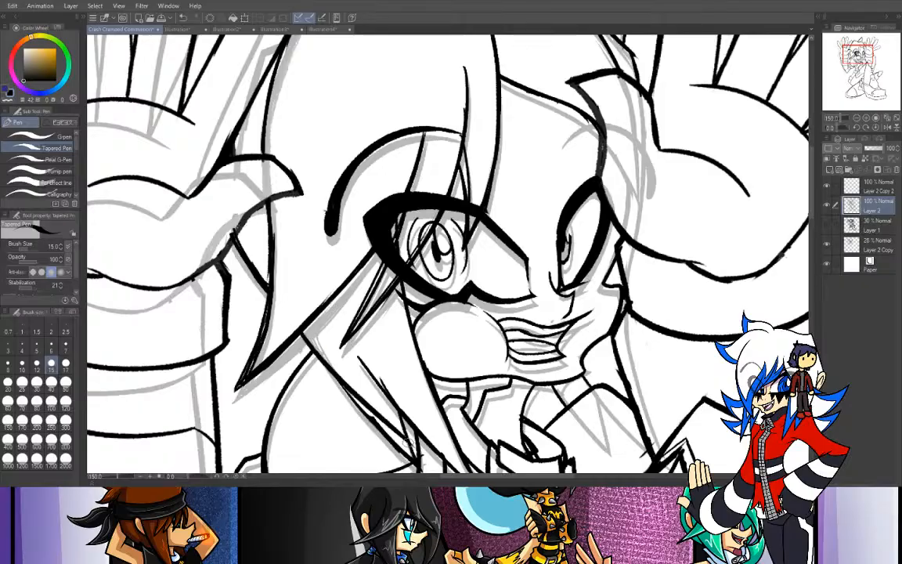
key(e)
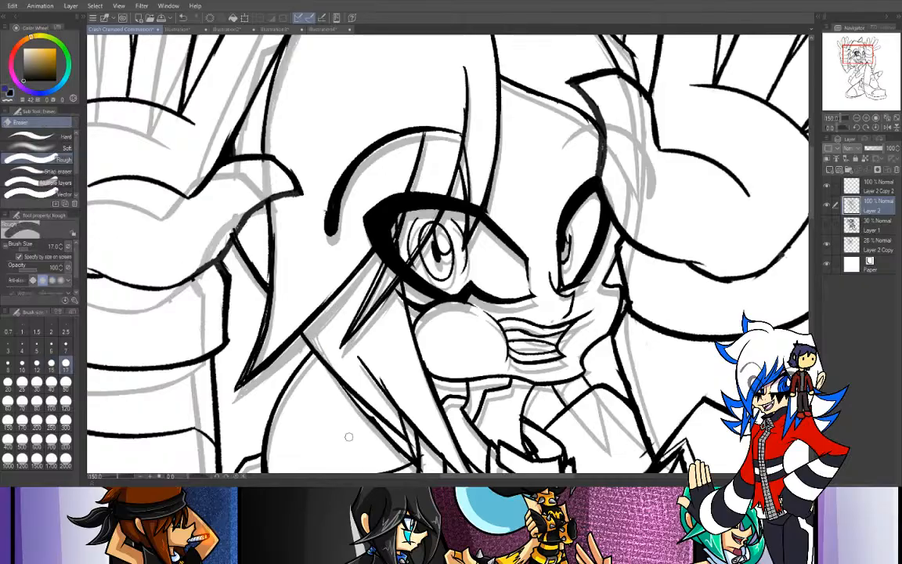
mouse_move(330, 391)
mouse_down()
mouse_move(317, 362)
mouse_move(389, 437)
mouse_up()
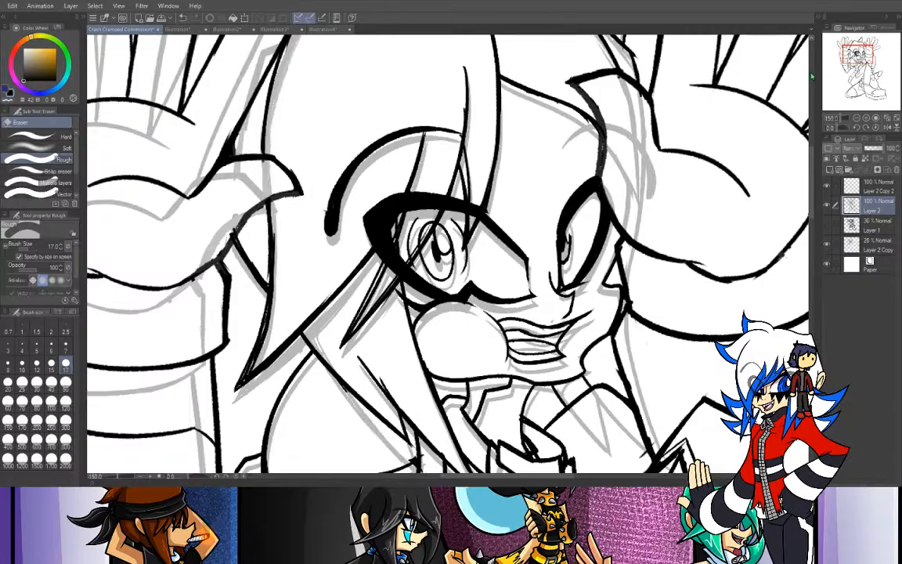
- Extend the outlines behind the chest so they meet the inner edge of the repositioned left-side forearm
drag(707, 280, 696, 176)
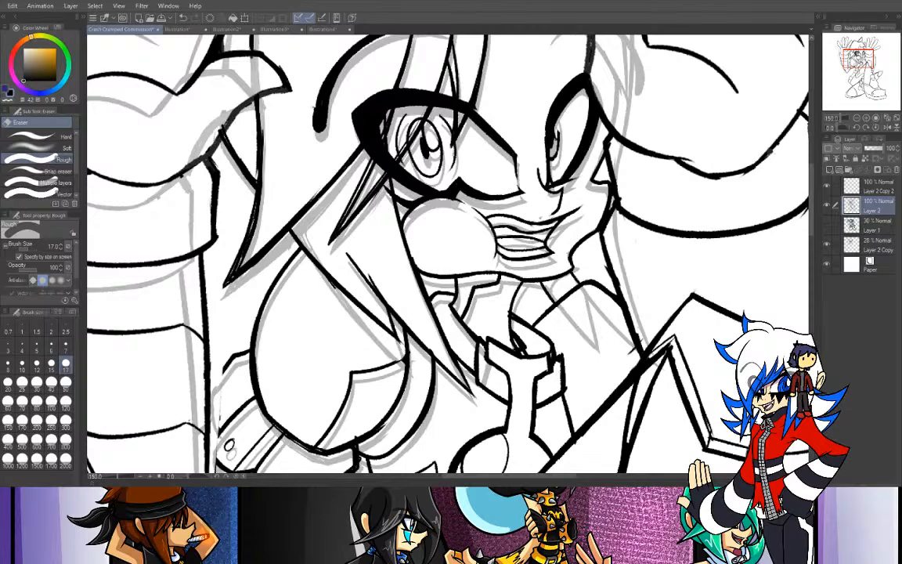
key(p)
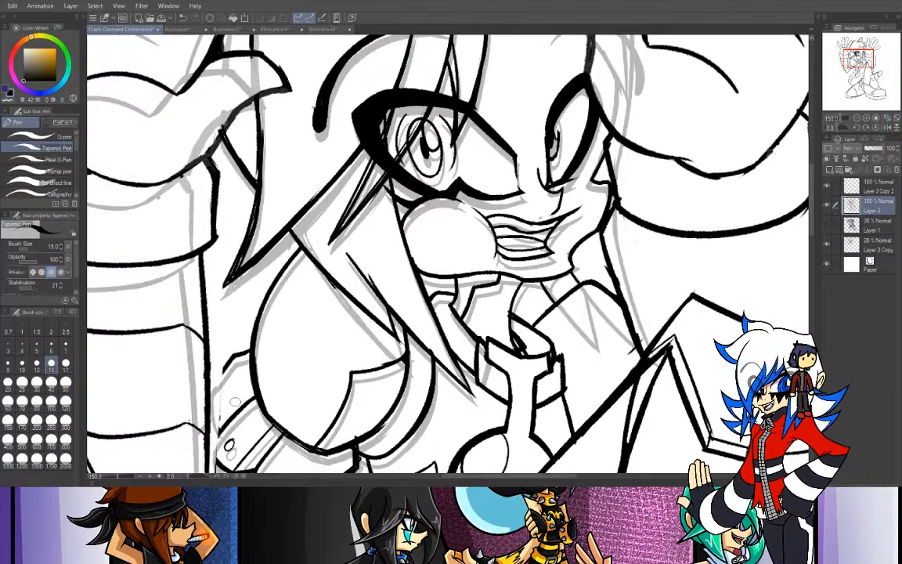
drag(438, 297, 462, 228)
drag(857, 62, 857, 67)
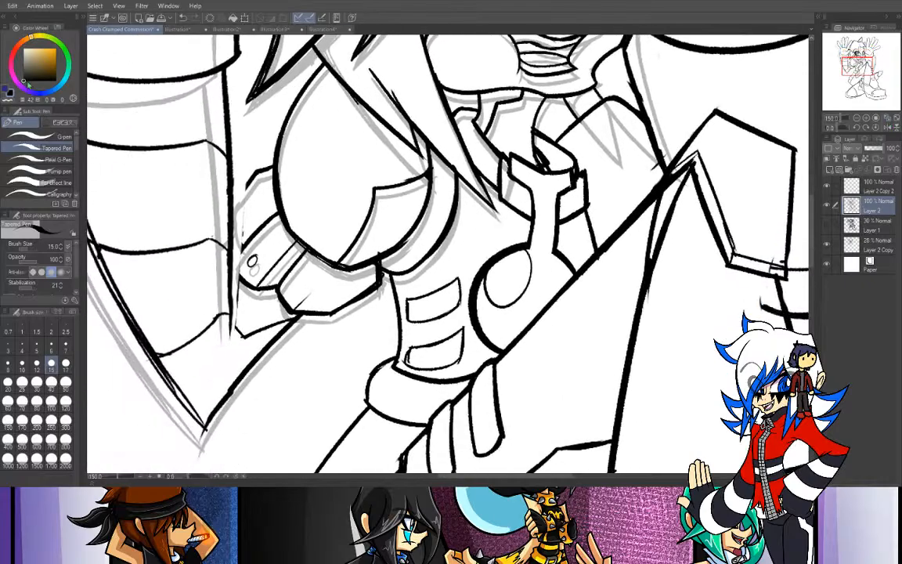
key(e)
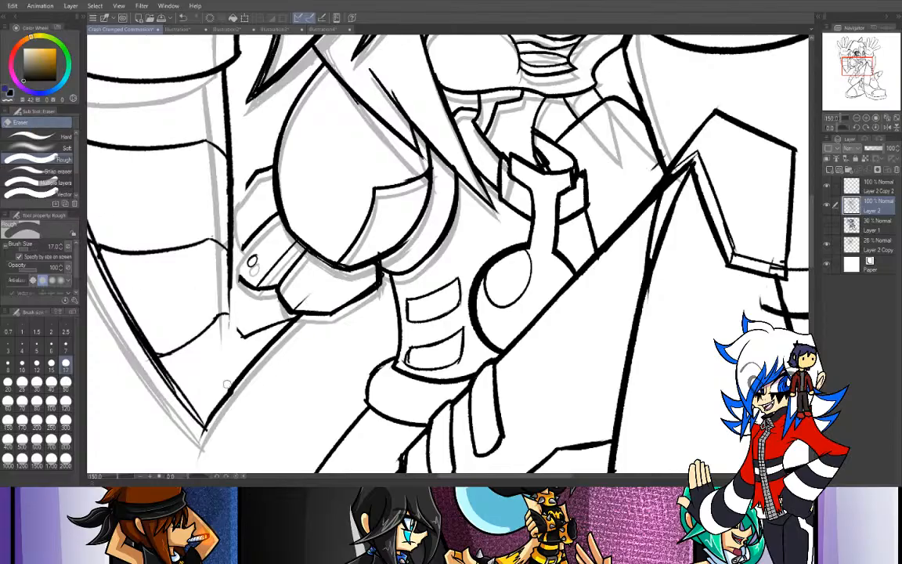
key(p)
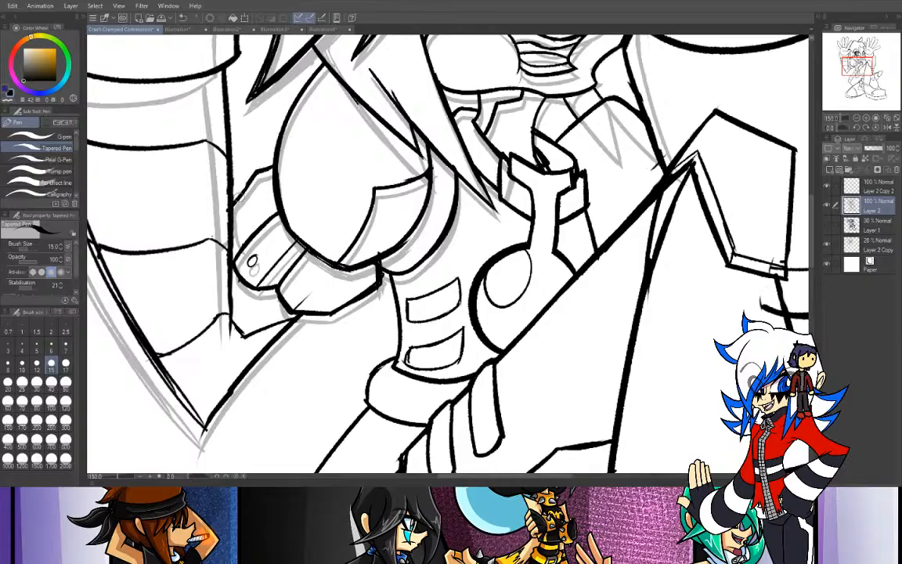
drag(258, 170, 231, 196)
drag(233, 230, 243, 250)
- Draw the pointed trim line on the torso between the collar piece and the raised knee
drag(875, 71, 865, 64)
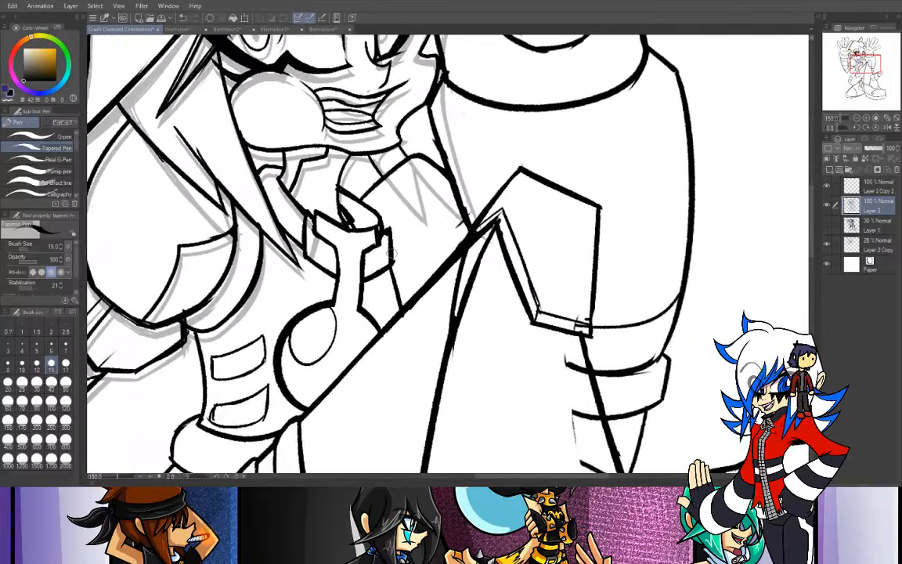
mouse_move(392, 274)
mouse_down()
mouse_move(431, 251)
mouse_move(435, 273)
mouse_move(393, 271)
mouse_move(439, 238)
mouse_move(442, 272)
mouse_move(395, 271)
mouse_move(436, 247)
mouse_move(439, 262)
mouse_move(431, 268)
mouse_move(432, 238)
mouse_move(446, 264)
mouse_up()
key(ctrl+z)
key(ctrl+z)
key(ctrl+z)
key(e)
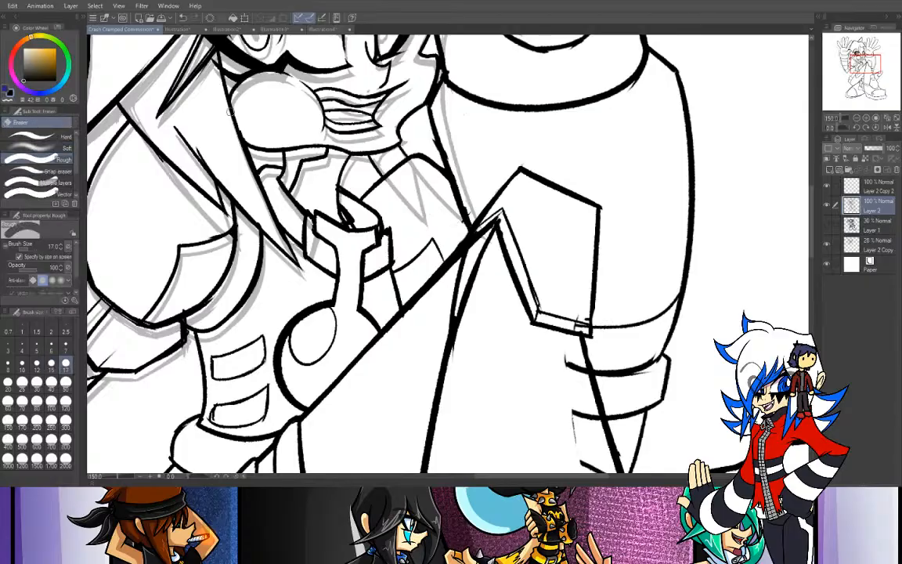
key(p)
- Redraw the short brow line above the far eye so it meets the hair edge beside the right-side hand
drag(865, 63, 863, 56)
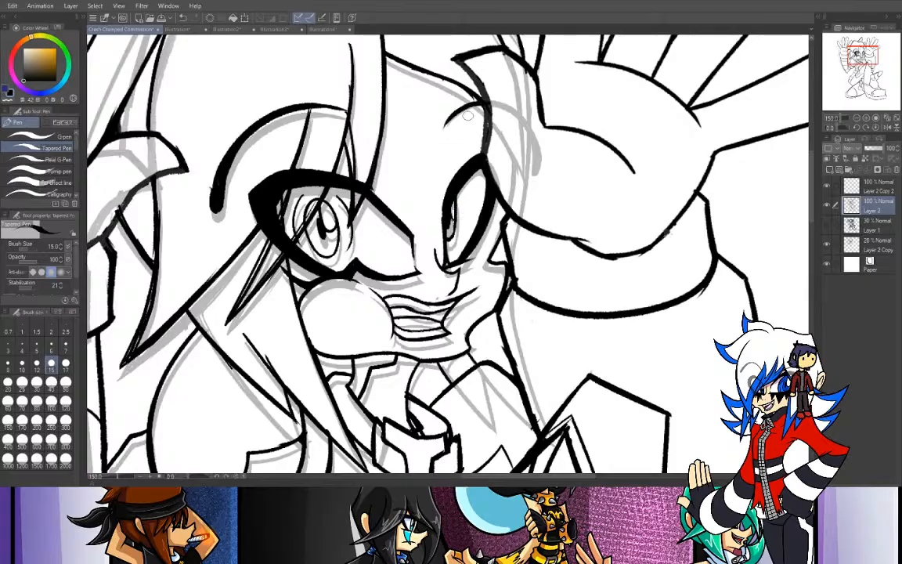
drag(486, 102, 450, 122)
key(ctrl+plus)
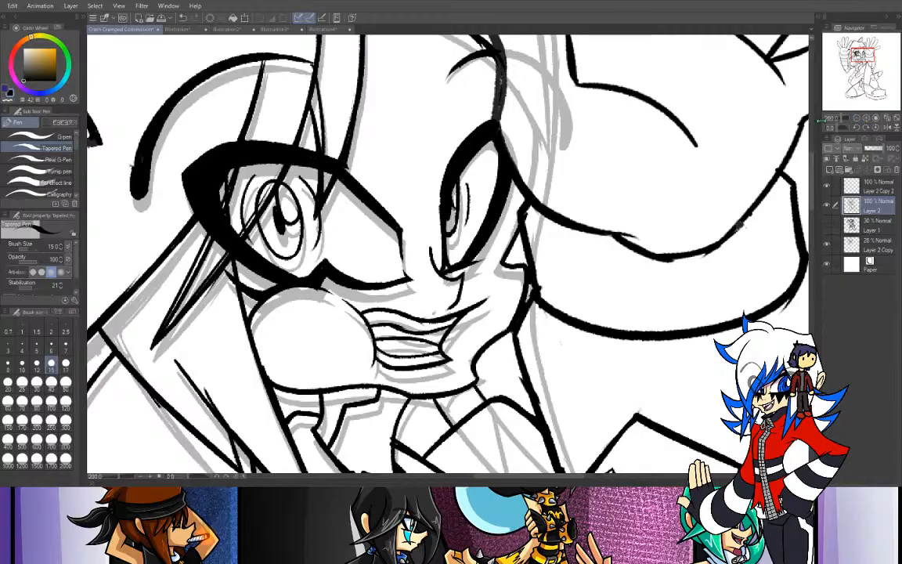
click(858, 117)
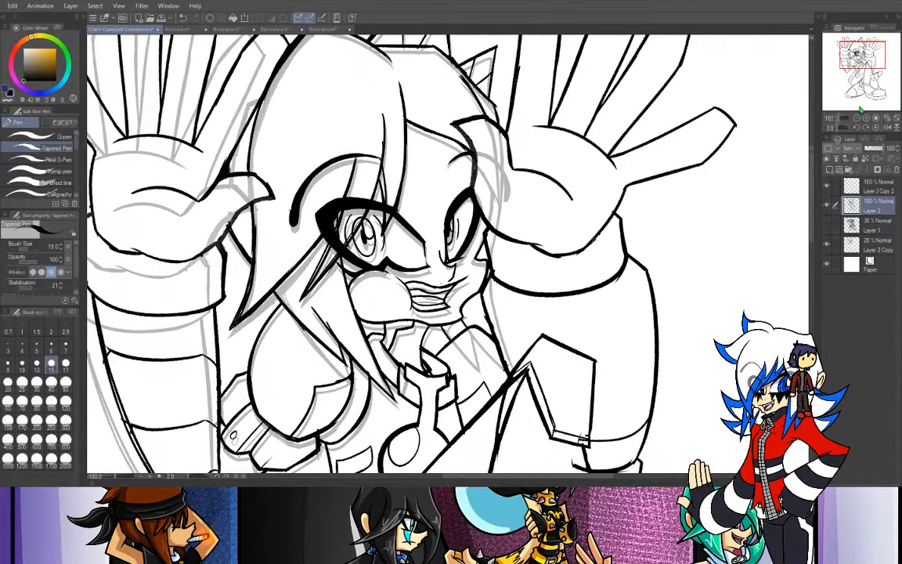
drag(771, 52, 764, 30)
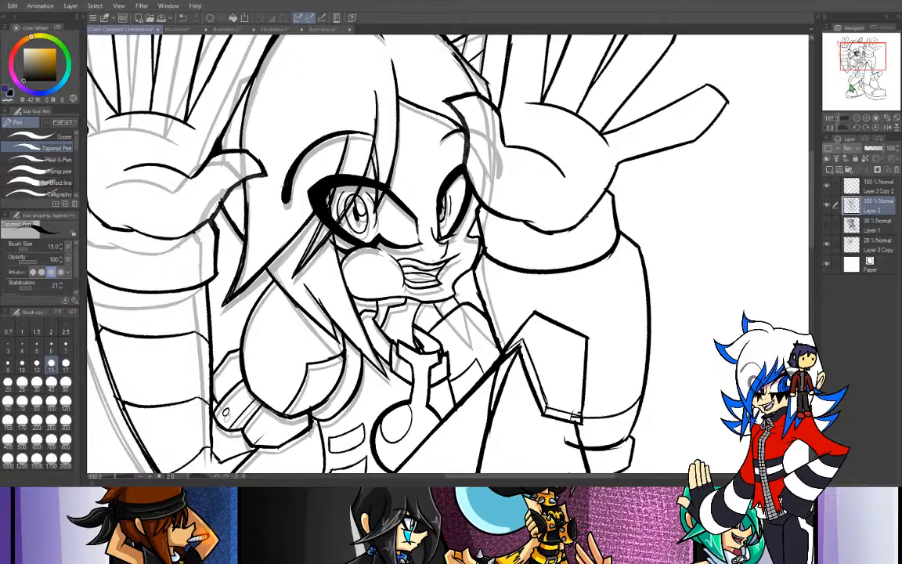
drag(576, 417, 576, 493)
- Select the far eye with the Selection pen at size 40, shift it slightly toward the right-side hand and deselect
click(866, 118)
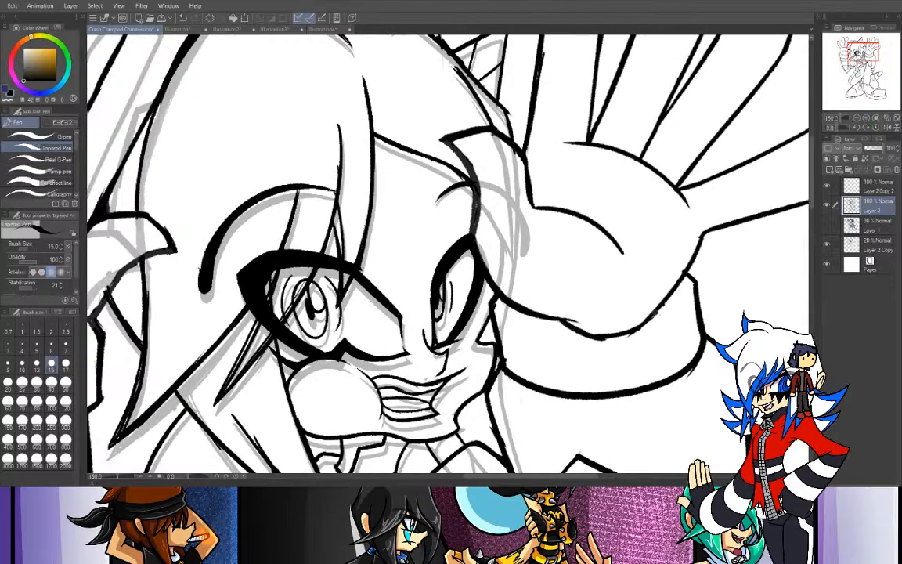
key(m)
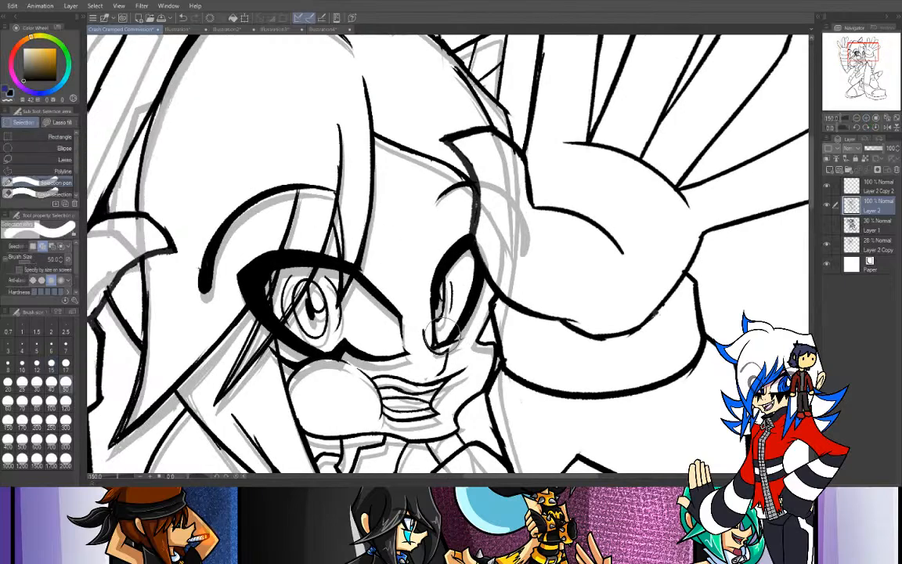
click(51, 382)
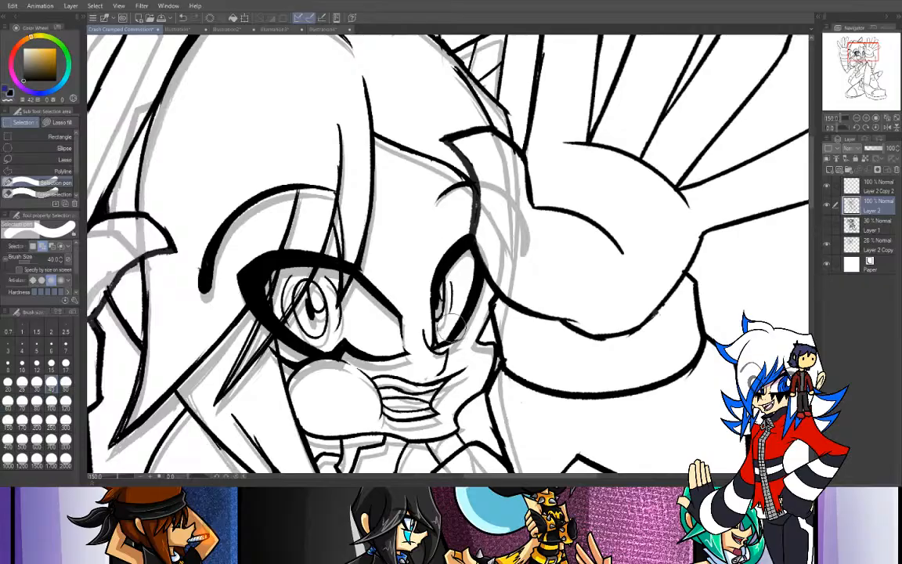
mouse_move(435, 328)
mouse_down()
mouse_move(463, 295)
mouse_move(440, 322)
mouse_move(441, 266)
mouse_move(443, 327)
mouse_move(456, 291)
mouse_move(444, 244)
mouse_move(449, 229)
mouse_move(458, 262)
mouse_move(456, 221)
mouse_move(465, 312)
mouse_up()
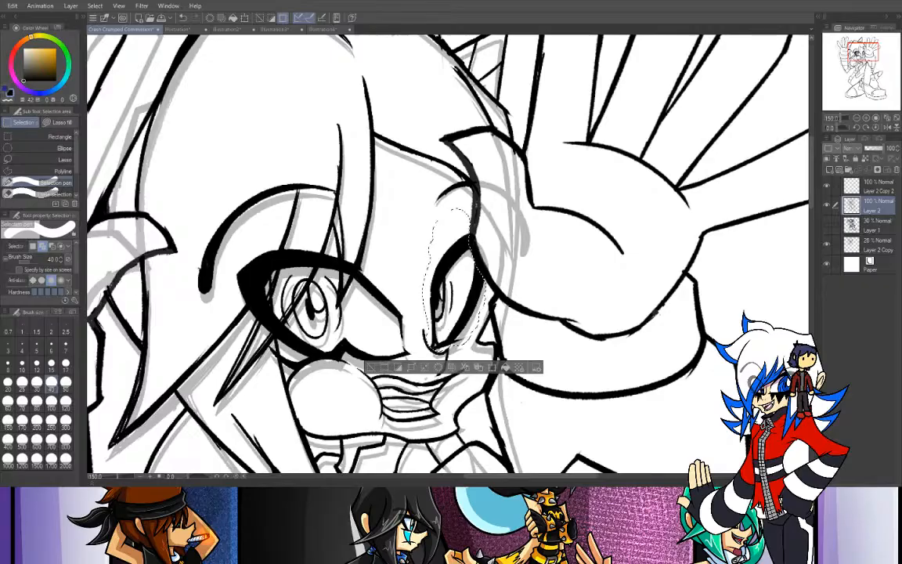
key(k)
drag(463, 314, 461, 344)
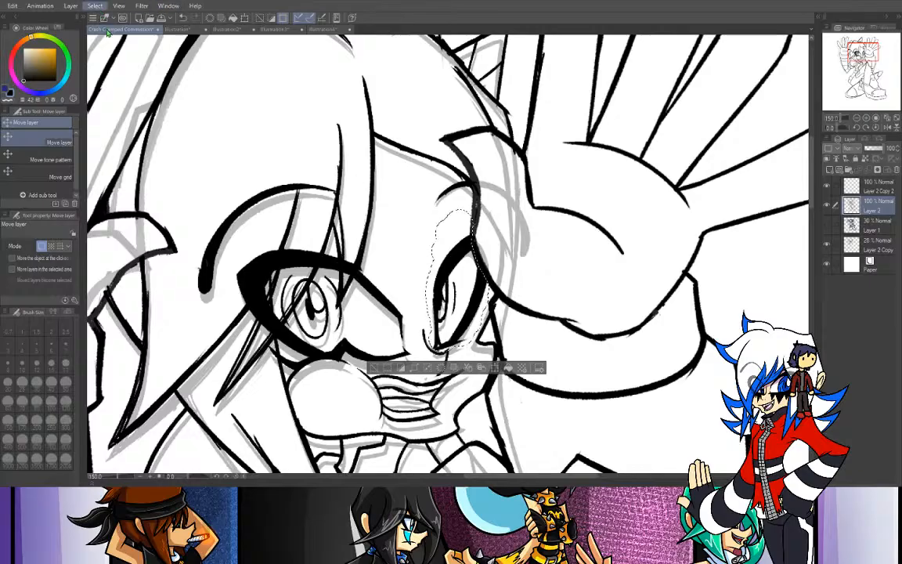
key(ctrl+d)
- Extend the near eyebrow's upper line across the hair strands with the Tapered Pen at size 15
key(p)
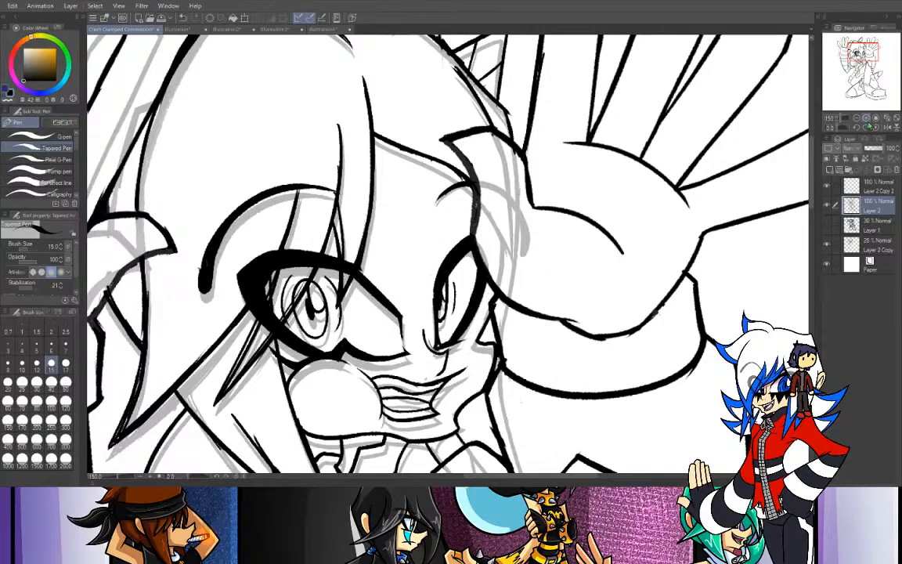
key(ctrl+plus)
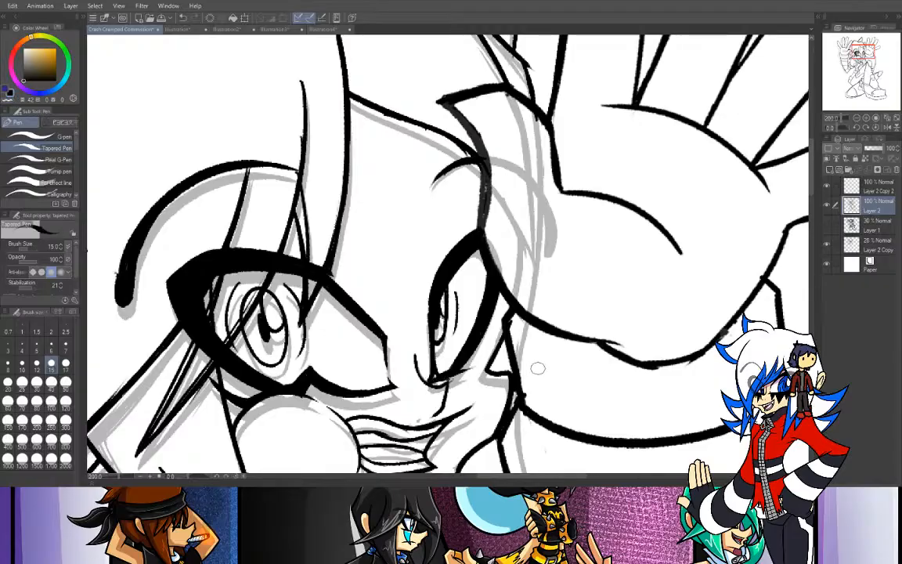
mouse_move(862, 52)
mouse_down()
mouse_move(853, 54)
mouse_move(861, 50)
mouse_up()
drag(306, 195, 382, 214)
key(ctrl+z)
key(ctrl+z)
drag(302, 195, 380, 211)
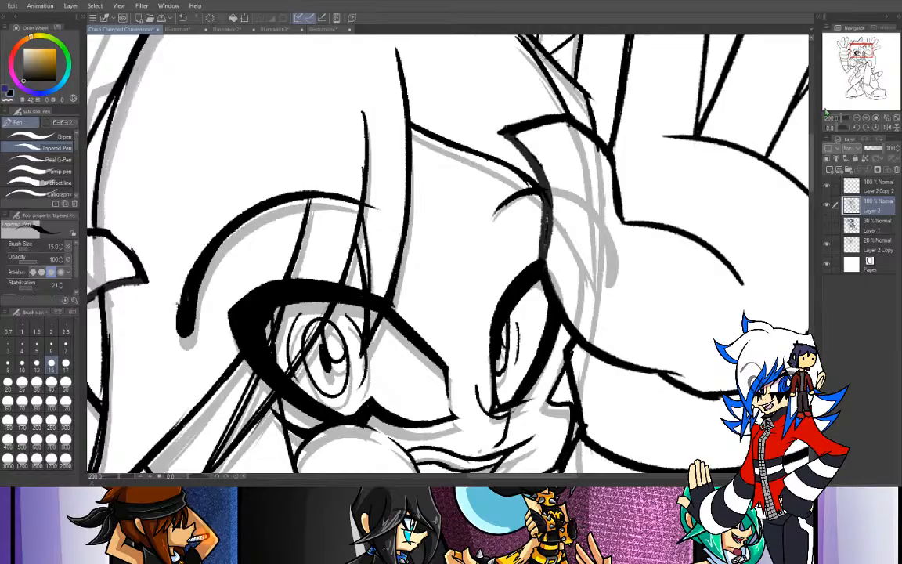
click(856, 118)
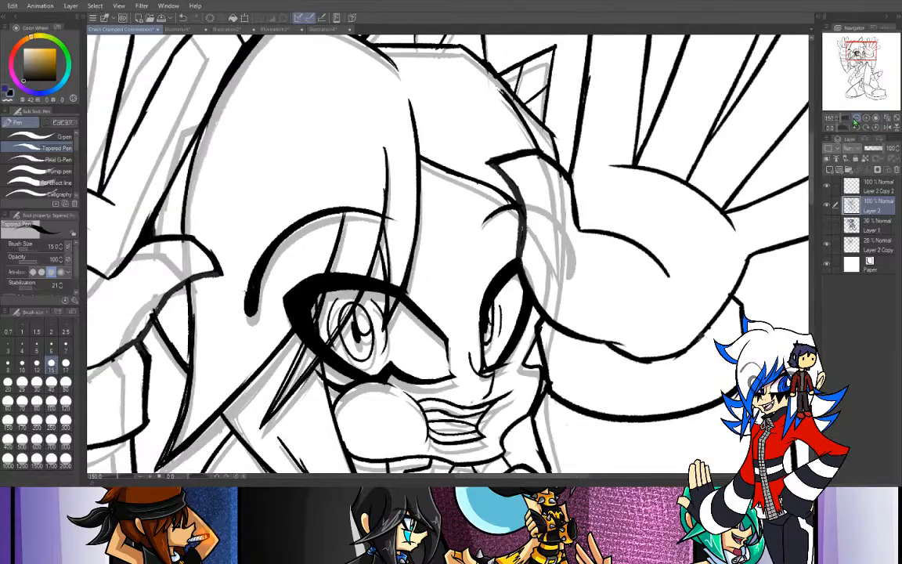
drag(538, 149, 575, 186)
key(ctrl+z)
key(ctrl+minus)
- Erase the stray arm lines that run inside the raised leg's shin just below the knee guard
mouse_move(861, 51)
mouse_down()
mouse_move(855, 44)
mouse_move(840, 55)
mouse_move(843, 40)
mouse_move(867, 50)
mouse_move(850, 68)
mouse_move(861, 53)
mouse_up()
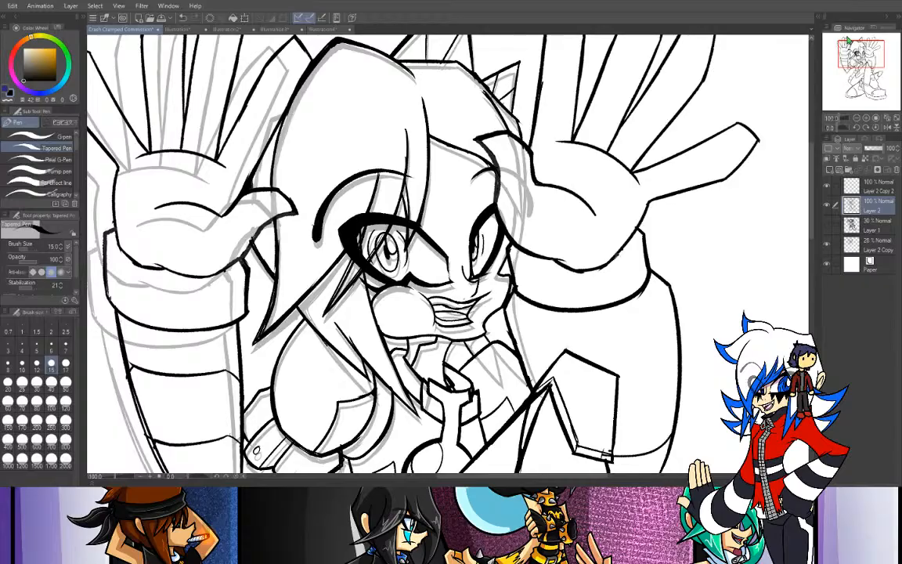
click(856, 117)
mouse_move(862, 56)
mouse_down()
mouse_move(873, 49)
mouse_move(876, 73)
mouse_up()
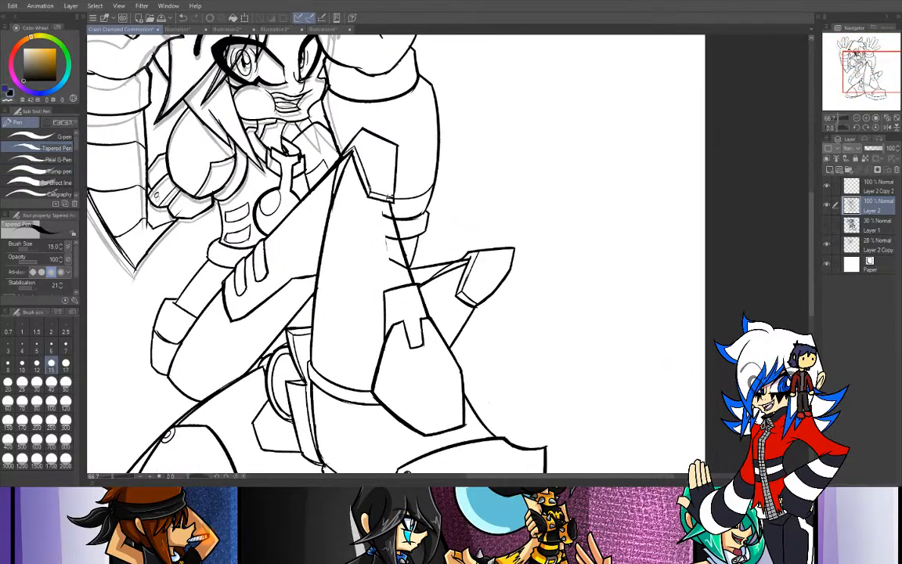
key(e)
mouse_move(386, 190)
mouse_down()
mouse_move(384, 223)
mouse_move(381, 210)
mouse_move(404, 269)
mouse_up()
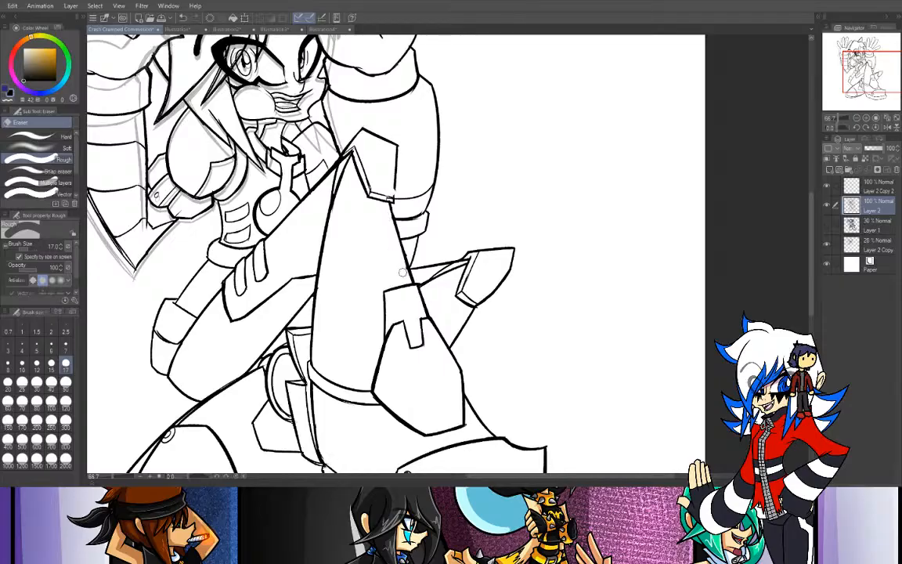
key(p)
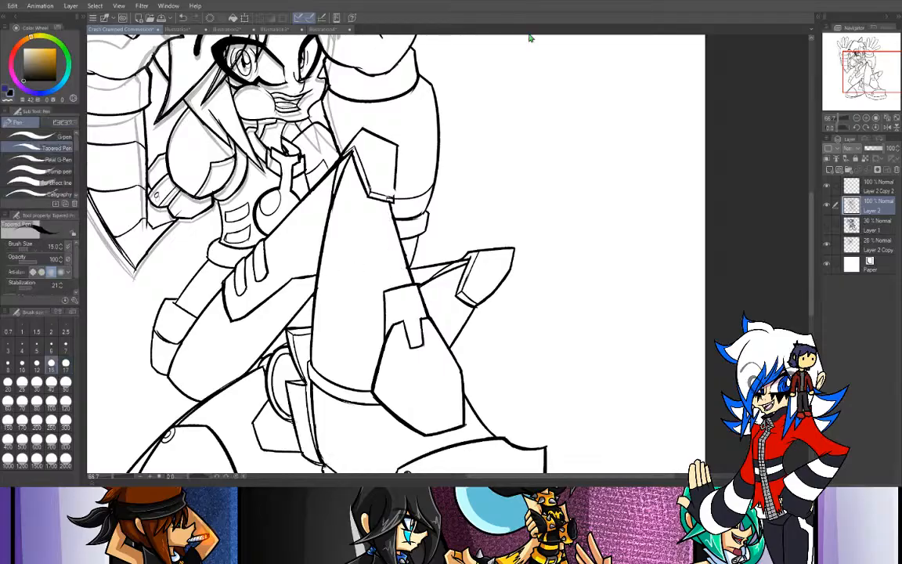
- Redraw the outer edge of the raised knee's guard with the Tapered Pen at size 17
key(ctrl+plus)
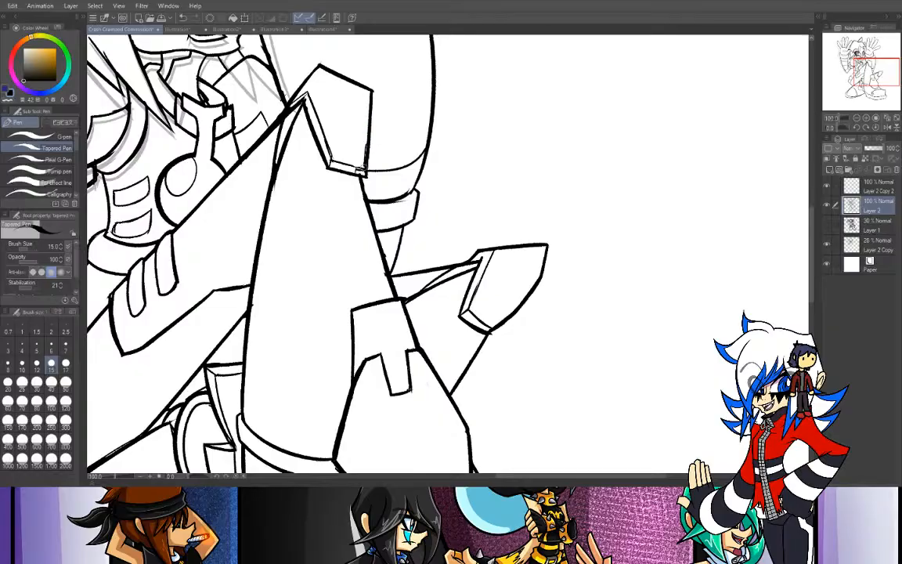
drag(367, 143, 367, 170)
key(ctrl+z)
drag(370, 86, 368, 147)
key(e)
drag(374, 158, 371, 60)
key(ctrl+z)
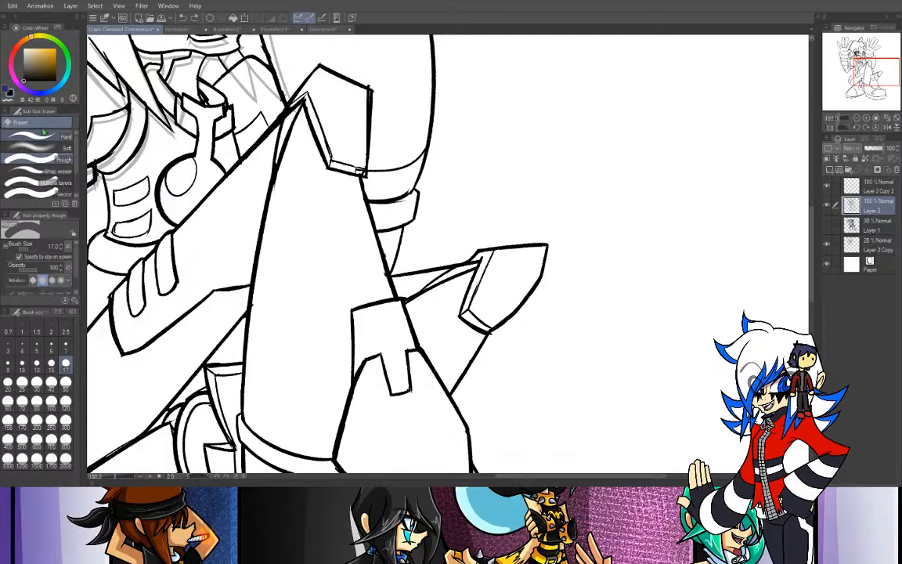
key(p)
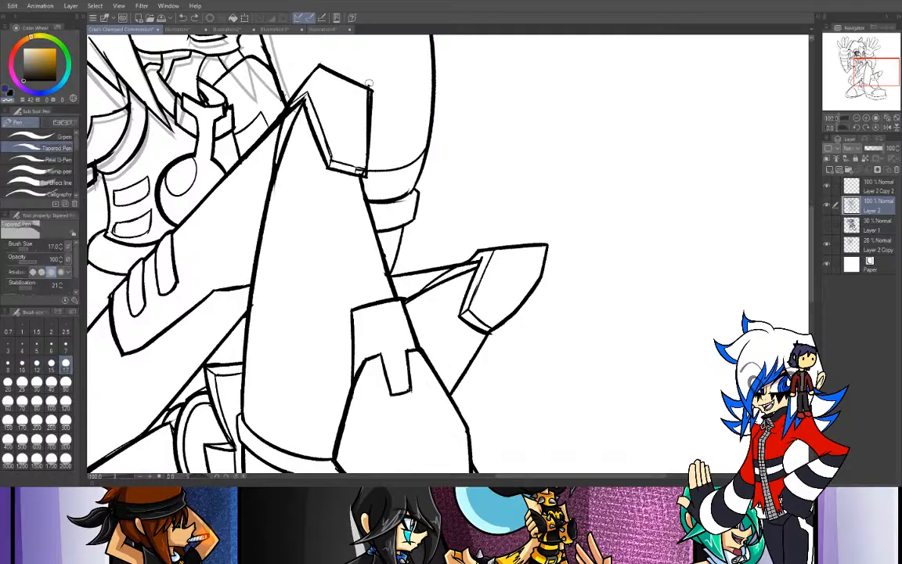
mouse_move(374, 80)
mouse_down()
mouse_move(374, 166)
mouse_move(371, 155)
mouse_up()
key(ctrl+z)
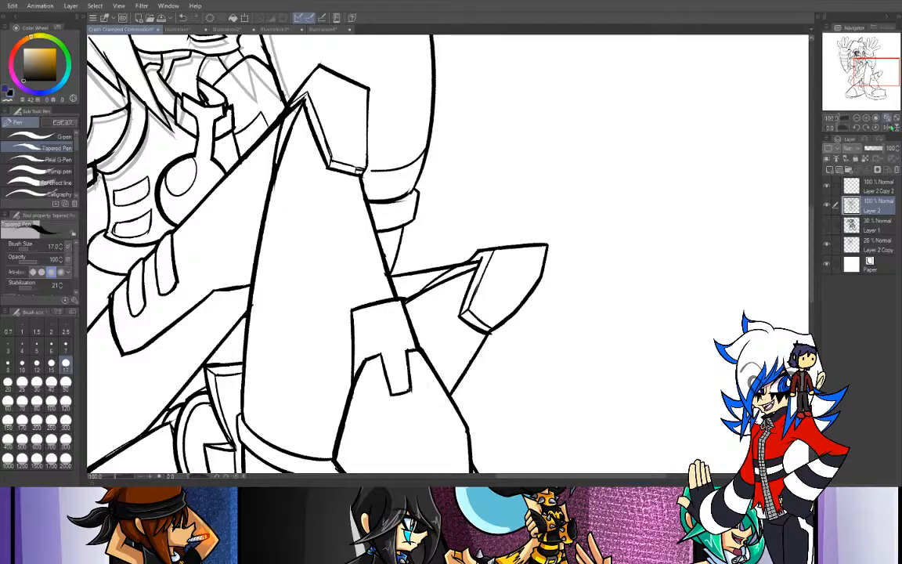
- Close the gap between the knee guard's lower corner and the band line of the arm behind it
key(ctrl+plus)
drag(304, 73, 372, 153)
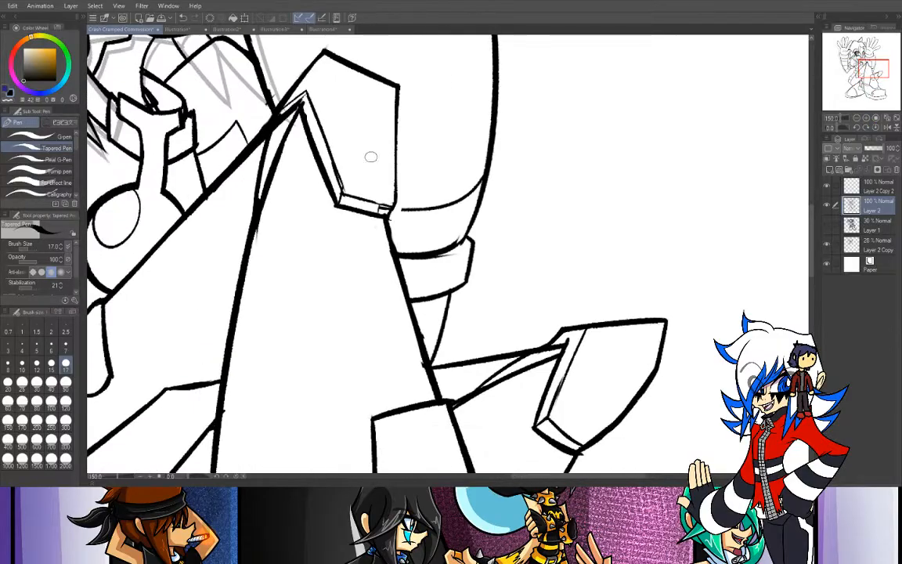
drag(394, 92, 392, 197)
key(ctrl+z)
mouse_move(394, 83)
mouse_down()
mouse_move(389, 202)
mouse_move(391, 191)
mouse_up()
key(ctrl+z)
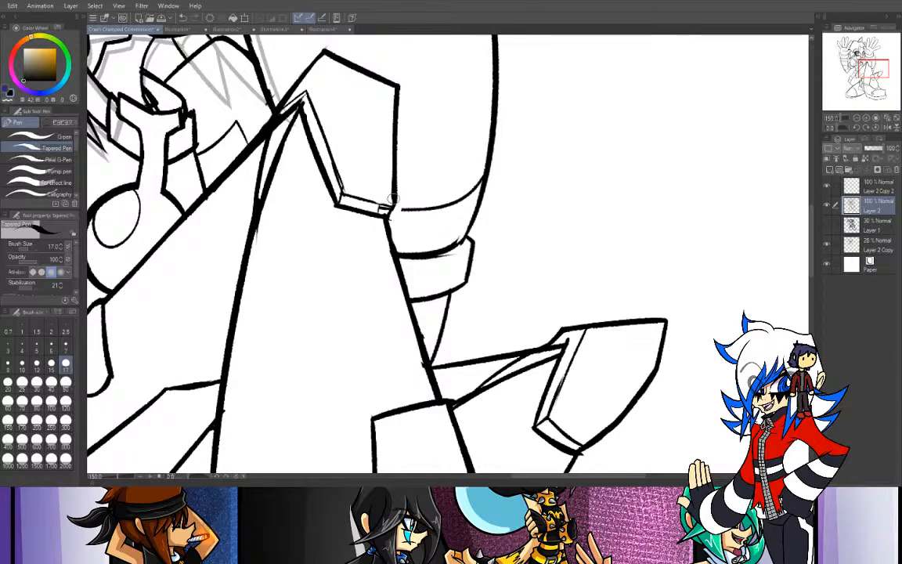
drag(391, 209, 410, 209)
- Hide the faint old line art on Layer 2 Copy and check the whole figure without it
click(857, 117)
click(857, 117)
drag(869, 67, 858, 56)
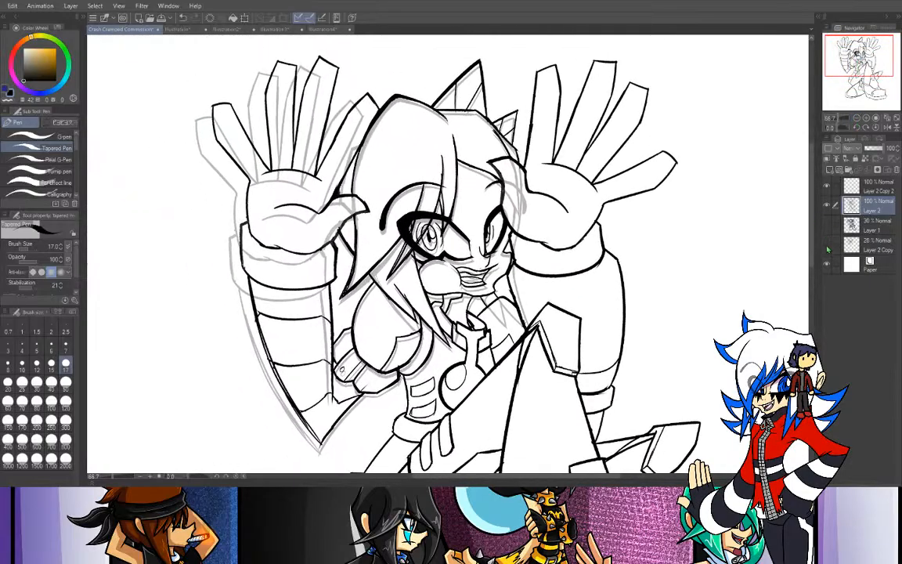
click(827, 246)
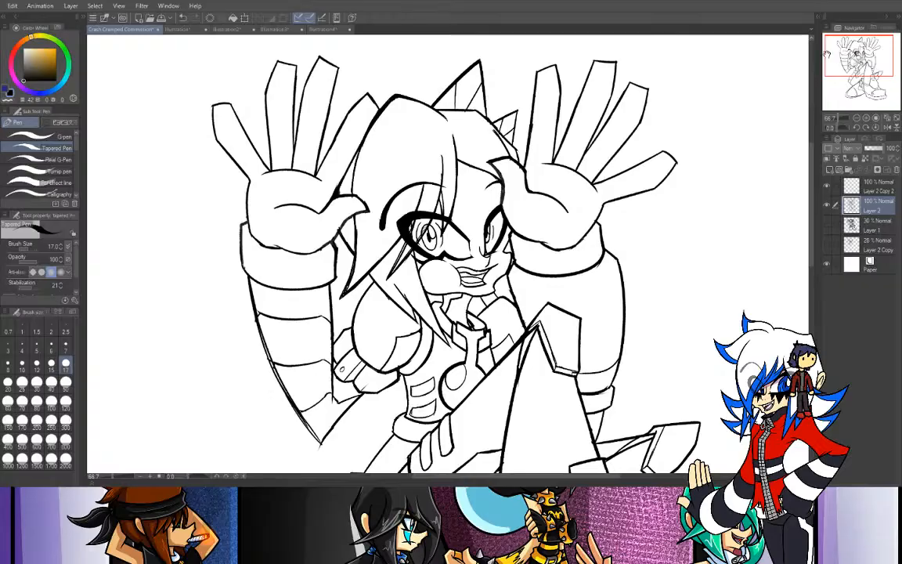
click(856, 118)
drag(862, 75, 867, 55)
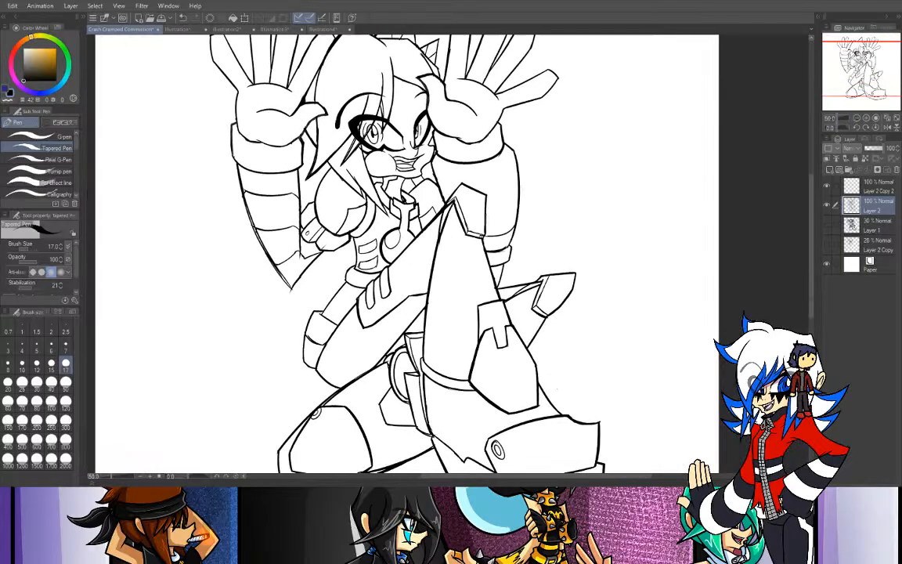
click(857, 119)
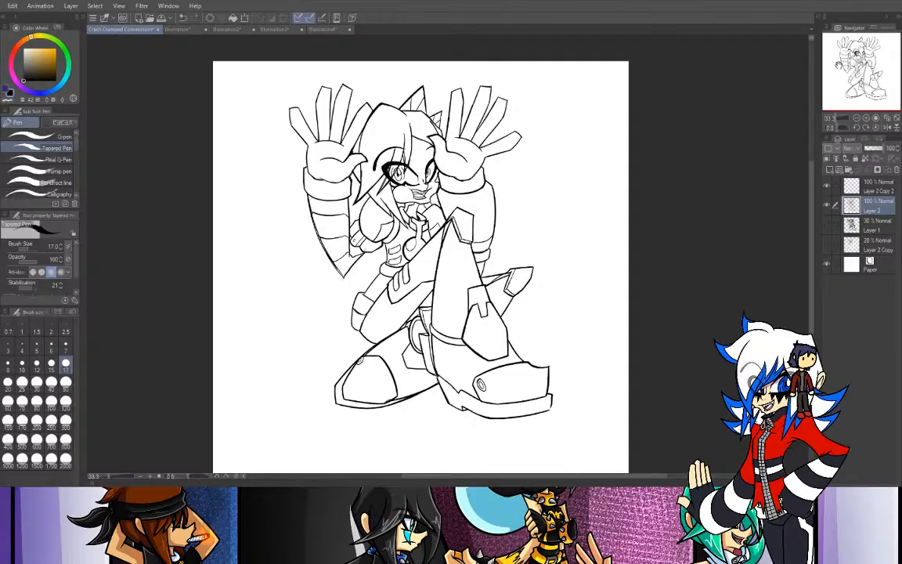
- Move the Layer 2 line art slightly down and to the left on the canvas
drag(855, 60, 862, 61)
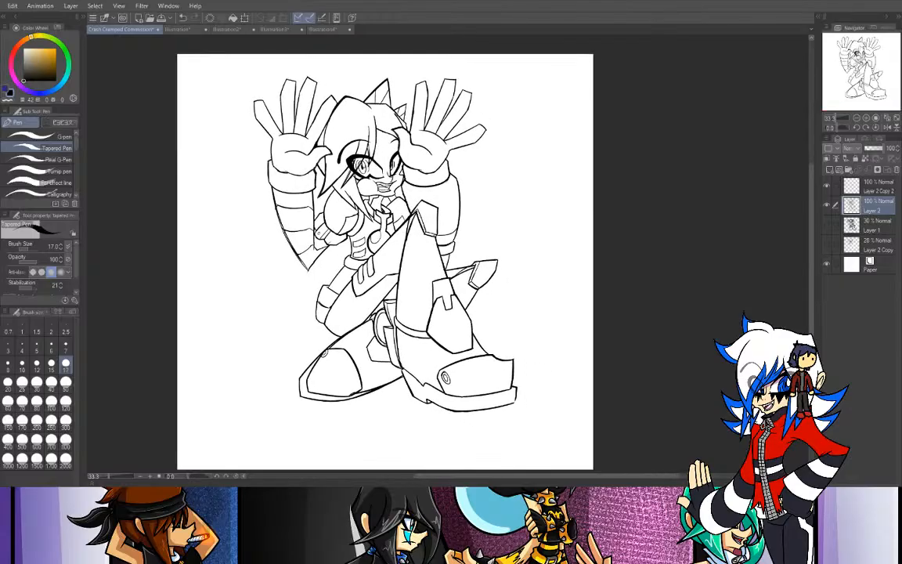
key(k)
drag(436, 329, 429, 345)
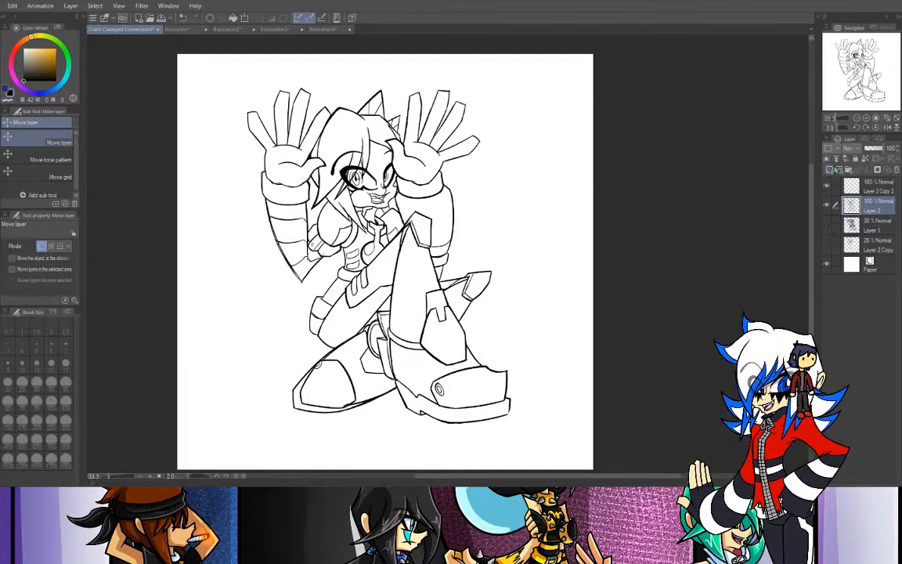
- Lower Layer 2's opacity to 40% as a tracing guide and make Layer 2 Copy 2 the active layer
click(867, 225)
click(867, 207)
click(871, 148)
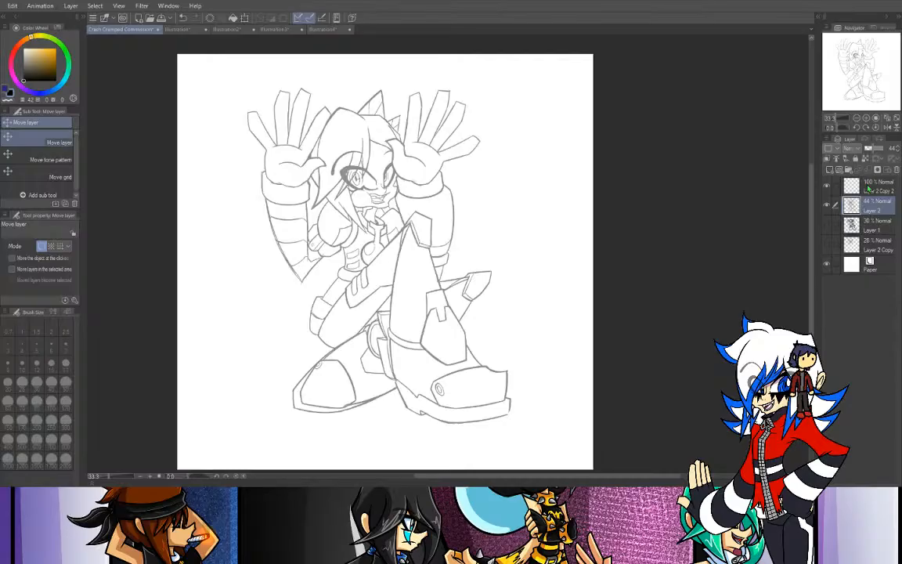
click(864, 189)
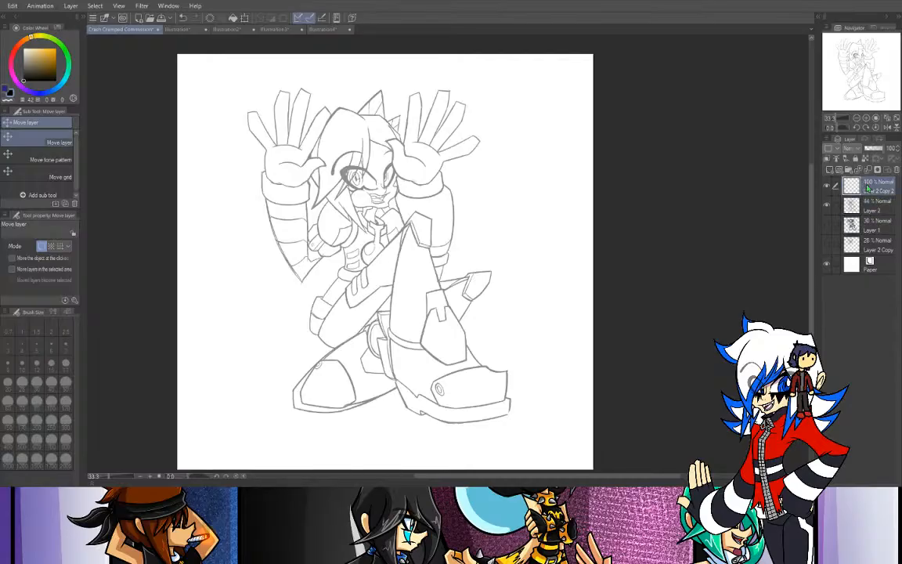
click(864, 205)
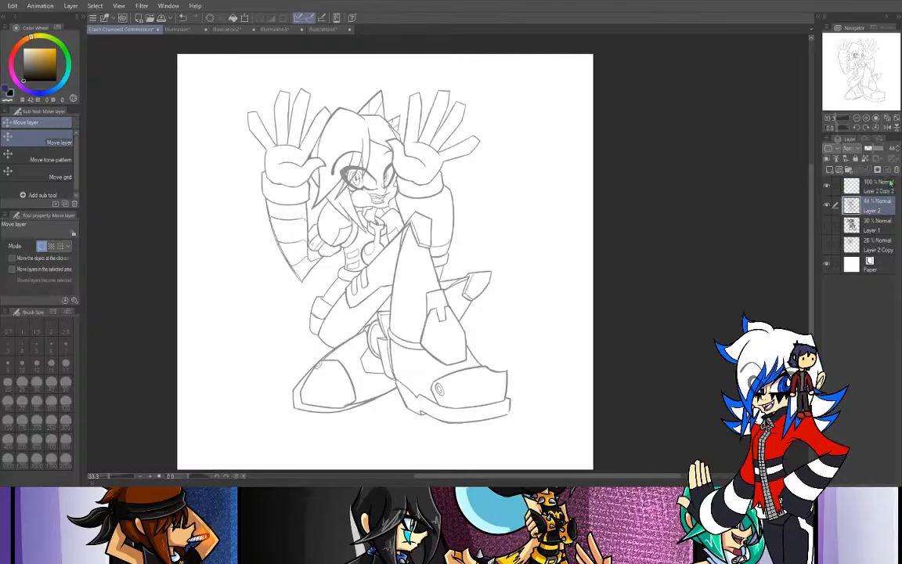
click(898, 153)
click(864, 188)
- Switch to the G-pen at size 20, trying it with test strokes around the hands and undoing them
click(867, 119)
click(867, 120)
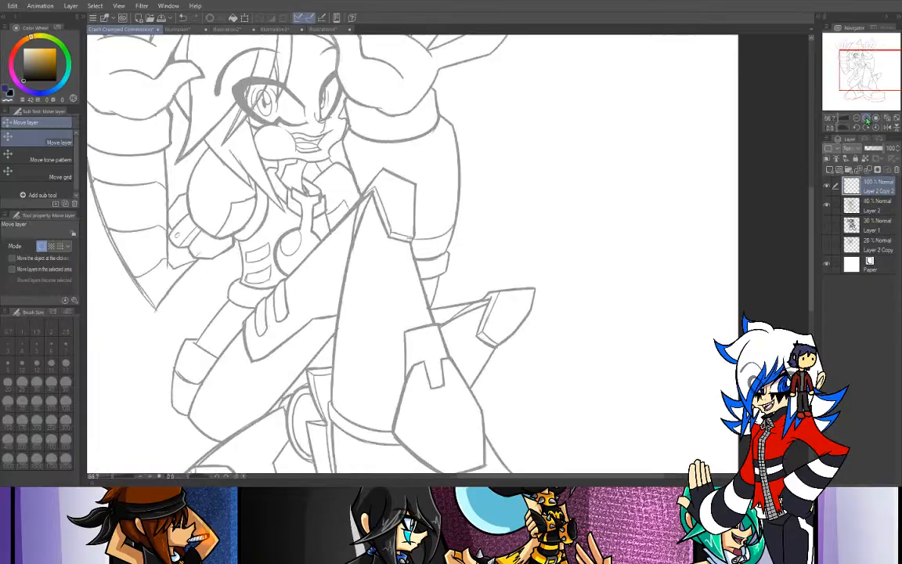
drag(844, 57, 835, 37)
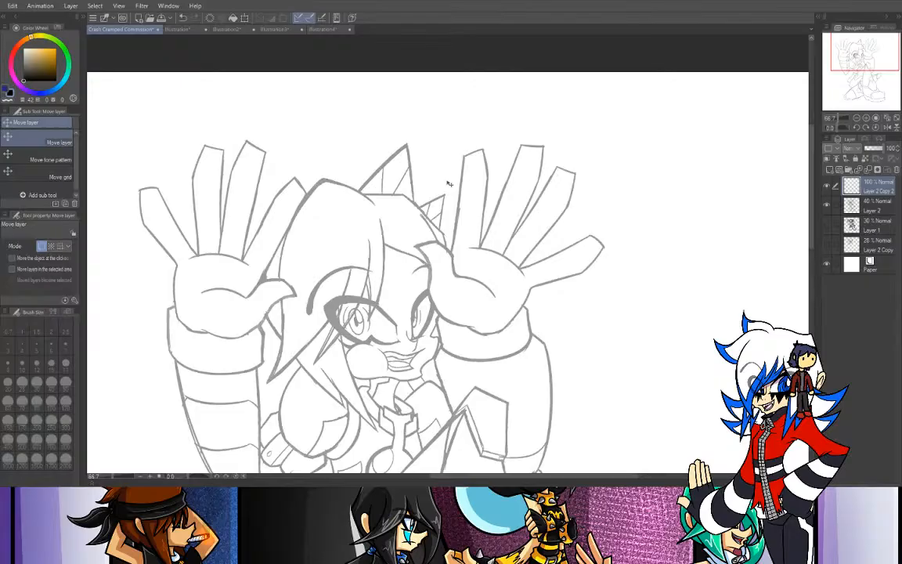
key(p)
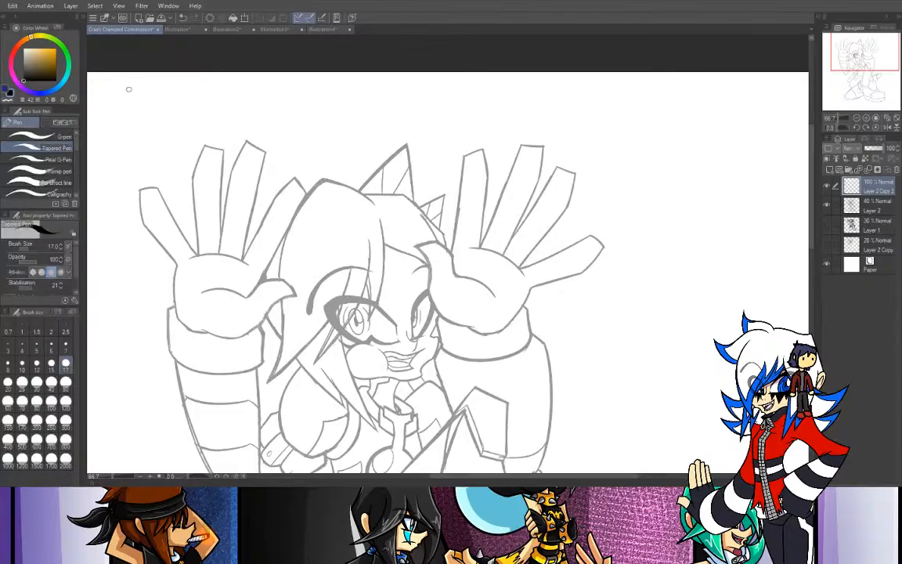
click(47, 136)
drag(380, 103, 472, 298)
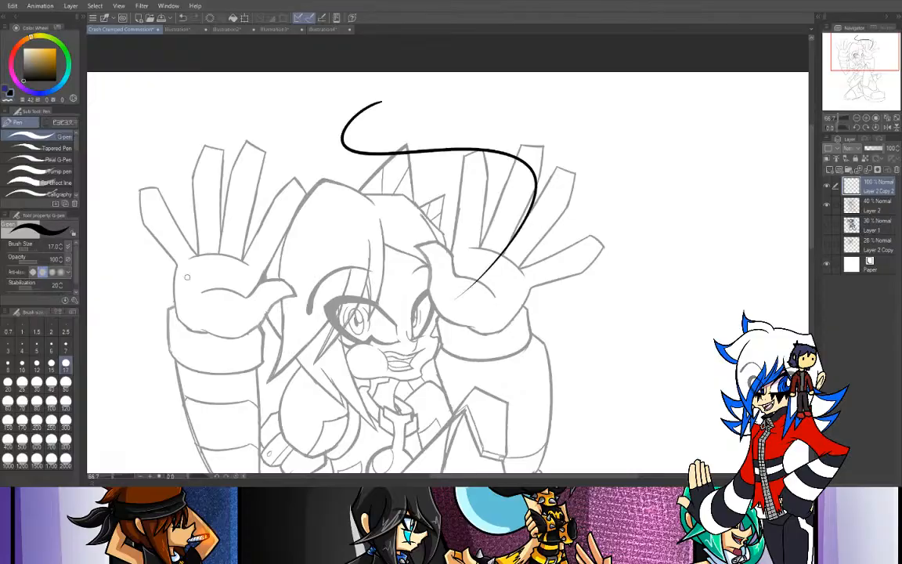
key(ctrl+z)
click(8, 381)
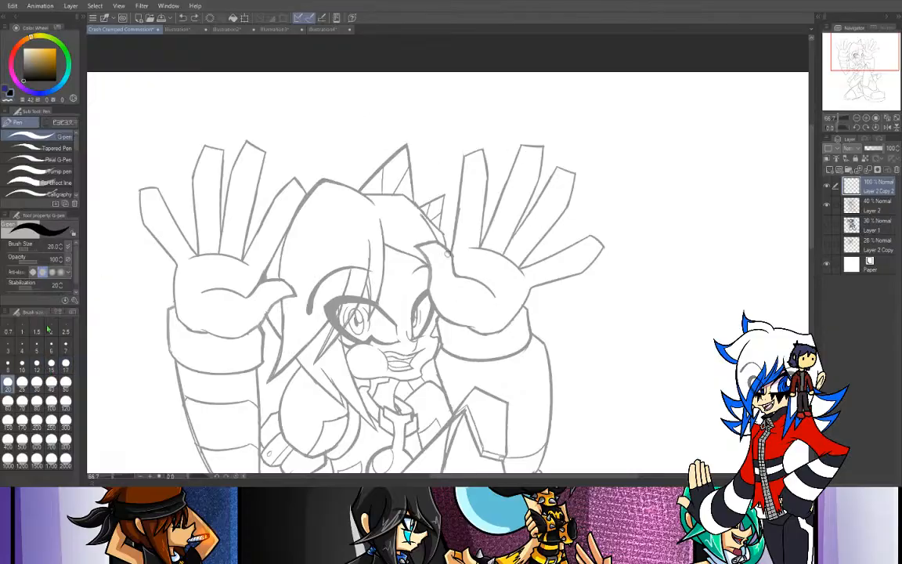
mouse_move(298, 114)
mouse_down()
mouse_move(276, 155)
mouse_move(321, 131)
mouse_up()
key(ctrl+z)
drag(595, 131, 495, 249)
key(ctrl+z)
- Draw an arrow pointing diagonally down at the right-side hand's fingers with the G-pen, and undo it
click(859, 117)
click(859, 117)
click(857, 118)
drag(863, 51, 859, 55)
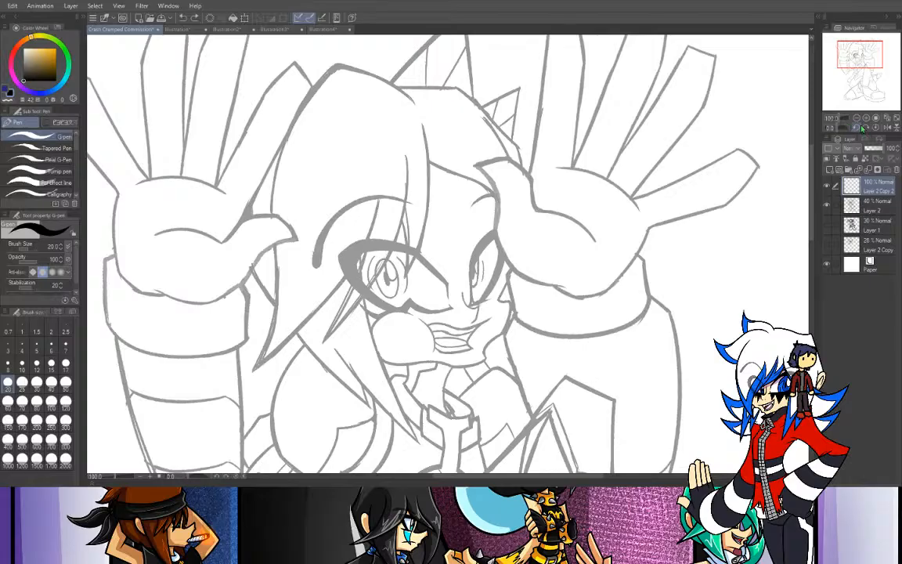
click(862, 124)
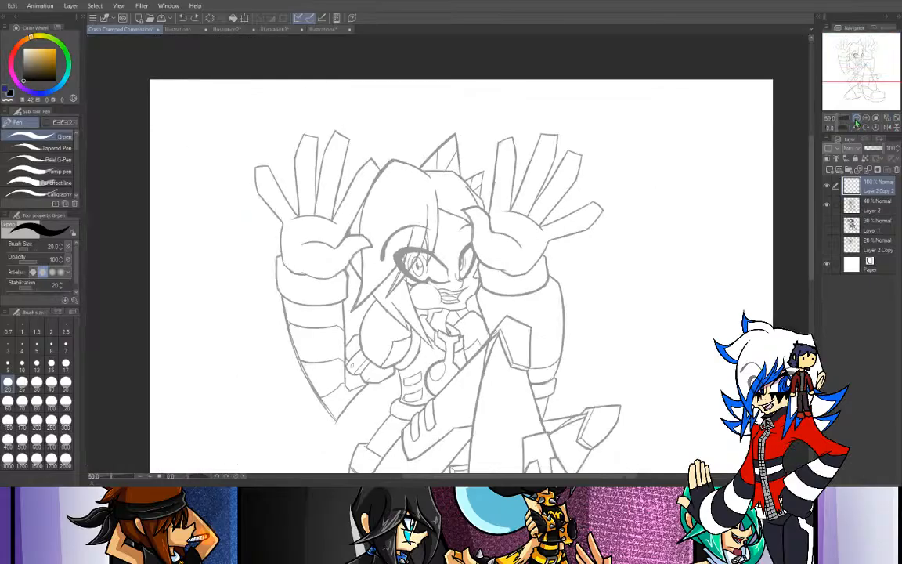
click(861, 124)
click(867, 119)
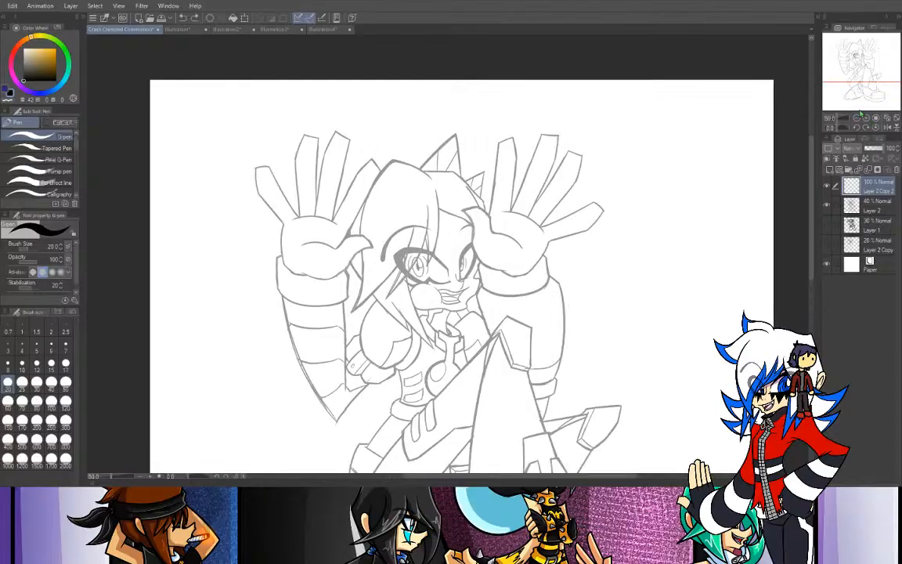
drag(854, 59, 859, 64)
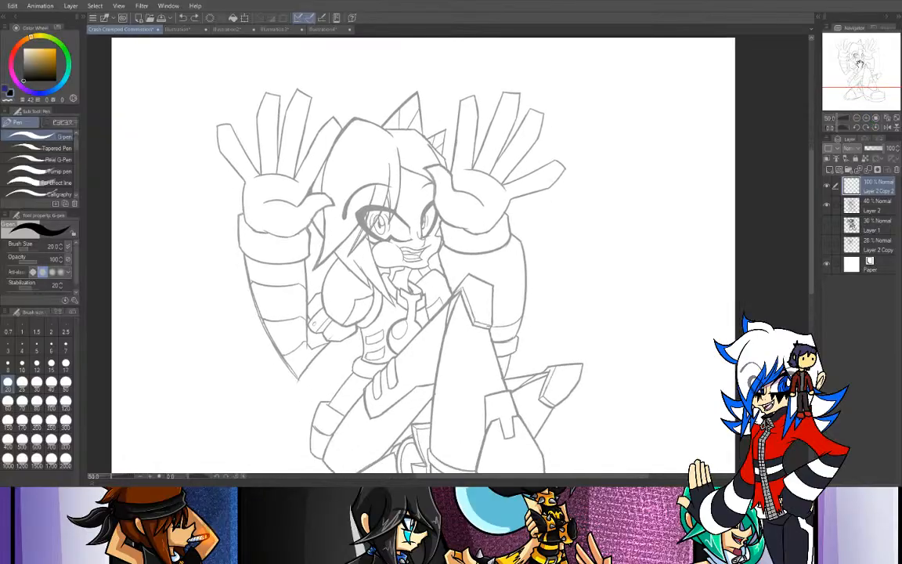
mouse_move(603, 89)
mouse_down()
mouse_move(561, 95)
mouse_move(586, 155)
mouse_move(548, 132)
mouse_up()
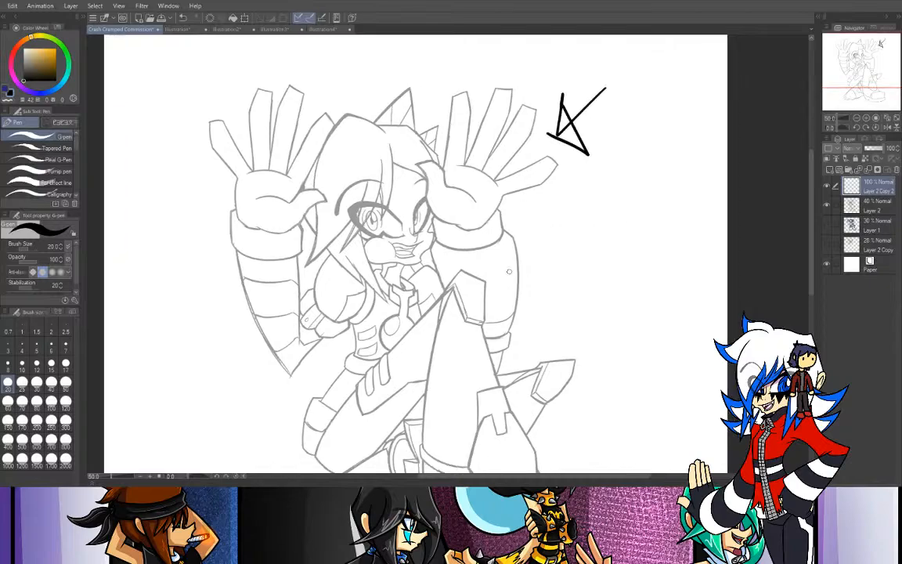
key(ctrl+z)
drag(595, 86, 539, 148)
mouse_move(540, 118)
mouse_down()
mouse_move(538, 147)
mouse_move(572, 145)
mouse_up()
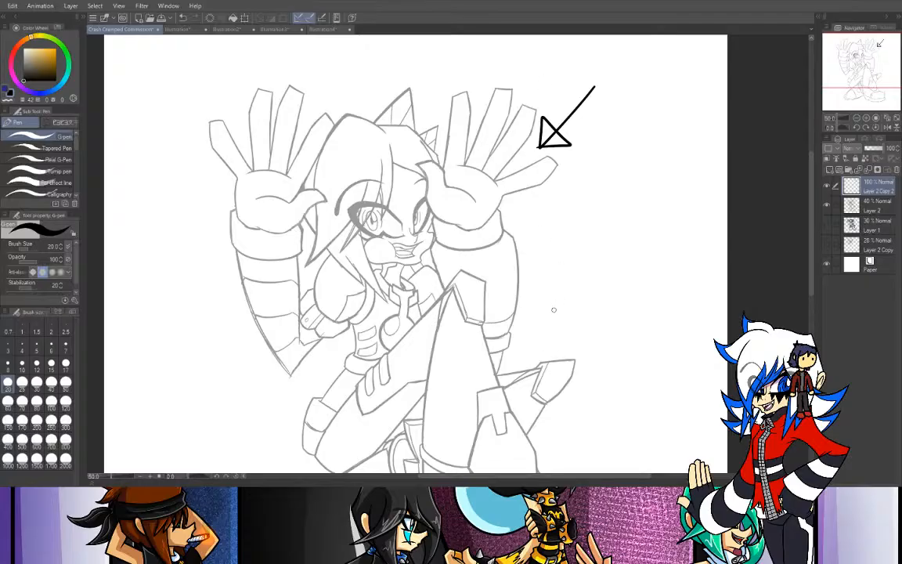
click(826, 225)
click(827, 225)
key(ctrl+z)
- Ink the outer edge of the long hair lock beside the left-side hand with one curved G-pen stroke, undoing the unsatisfactory tries
click(866, 118)
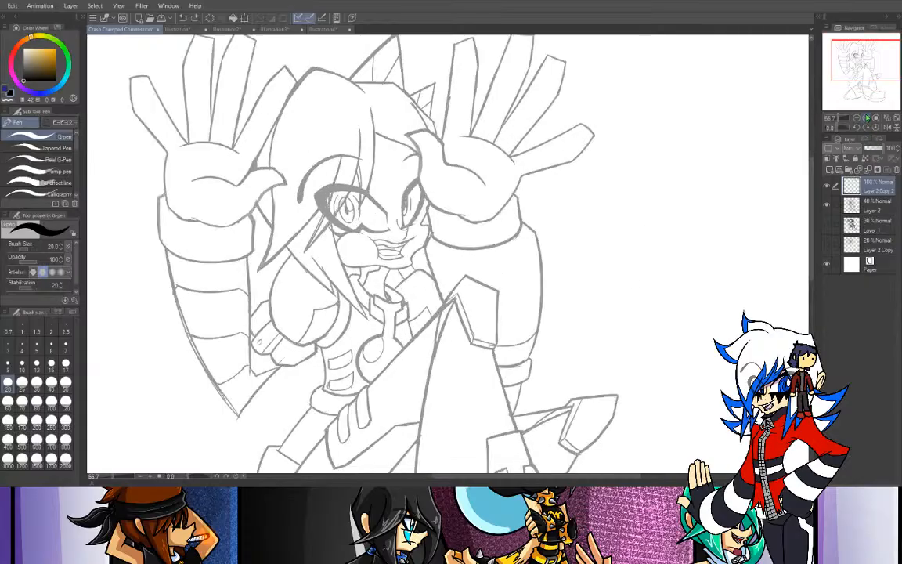
click(866, 118)
drag(862, 62, 856, 57)
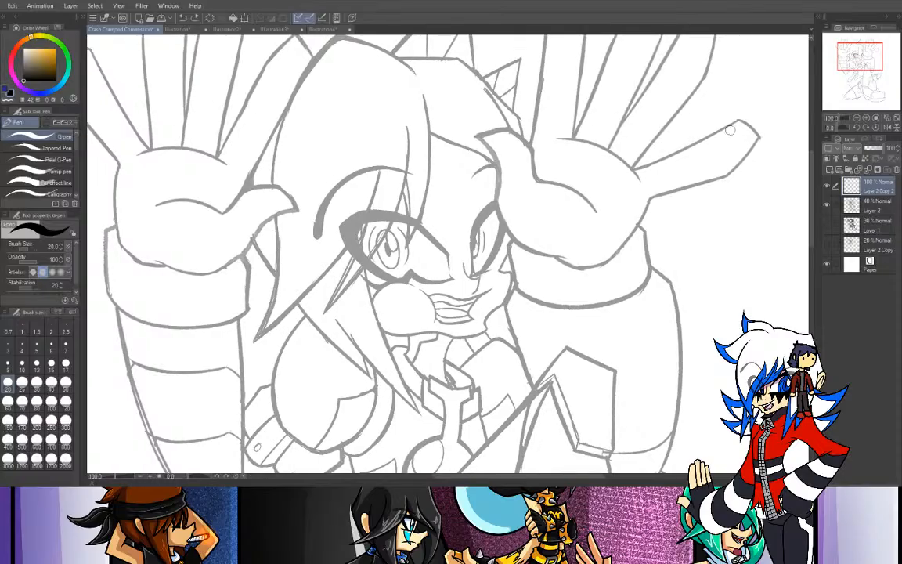
drag(843, 128, 819, 133)
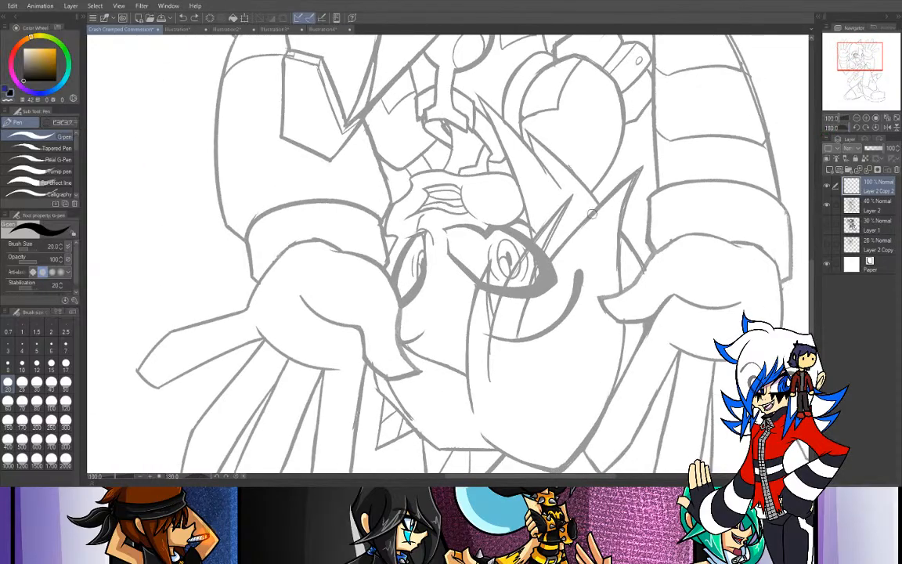
drag(642, 159, 620, 296)
key(ctrl+z)
mouse_move(638, 173)
mouse_down()
mouse_move(614, 222)
mouse_move(601, 385)
mouse_up()
key(ctrl+z)
drag(645, 160, 616, 388)
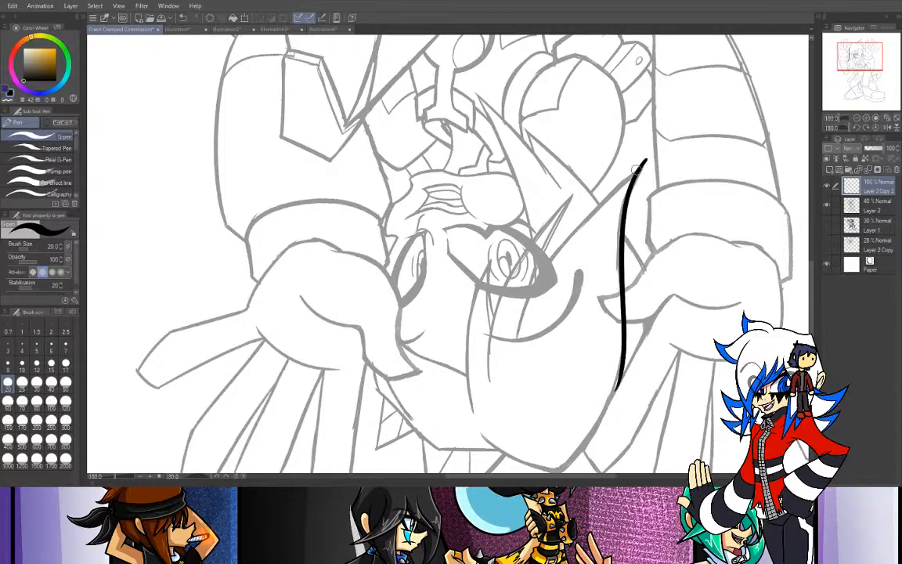
- Ink the inner edges of the pointed bangs over the eye with curved G-pen strokes, undoing and redrawing the poor ones
drag(580, 144, 478, 364)
key(ctrl+z)
drag(670, 143, 514, 342)
drag(531, 295, 579, 180)
key(ctrl+z)
drag(527, 303, 579, 179)
key(ctrl+z)
mouse_move(521, 319)
mouse_down()
mouse_move(569, 201)
mouse_move(544, 246)
mouse_move(601, 162)
mouse_up()
key(ctrl+z)
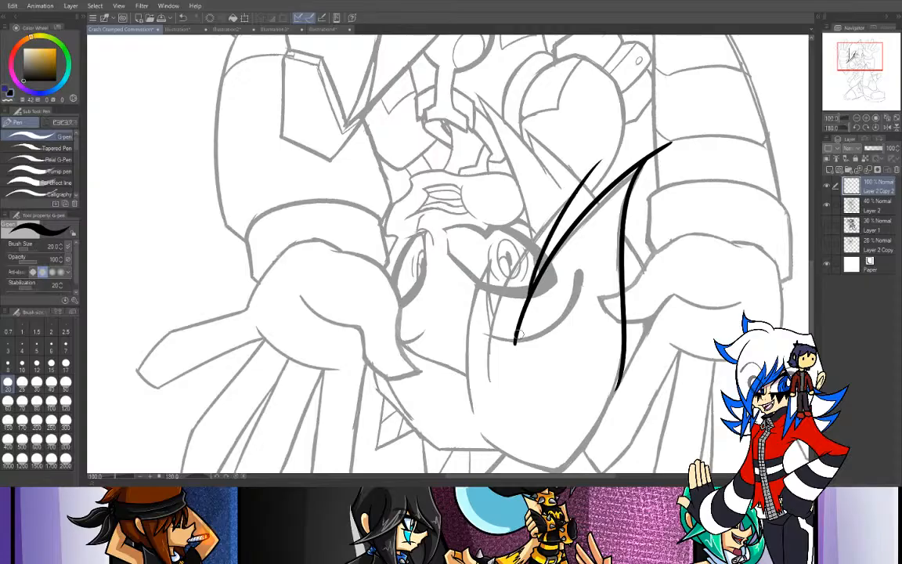
mouse_move(486, 381)
mouse_down()
mouse_move(496, 317)
mouse_move(623, 151)
mouse_up()
key(ctrl+z)
mouse_move(490, 381)
mouse_down()
mouse_move(505, 274)
mouse_move(586, 180)
mouse_up()
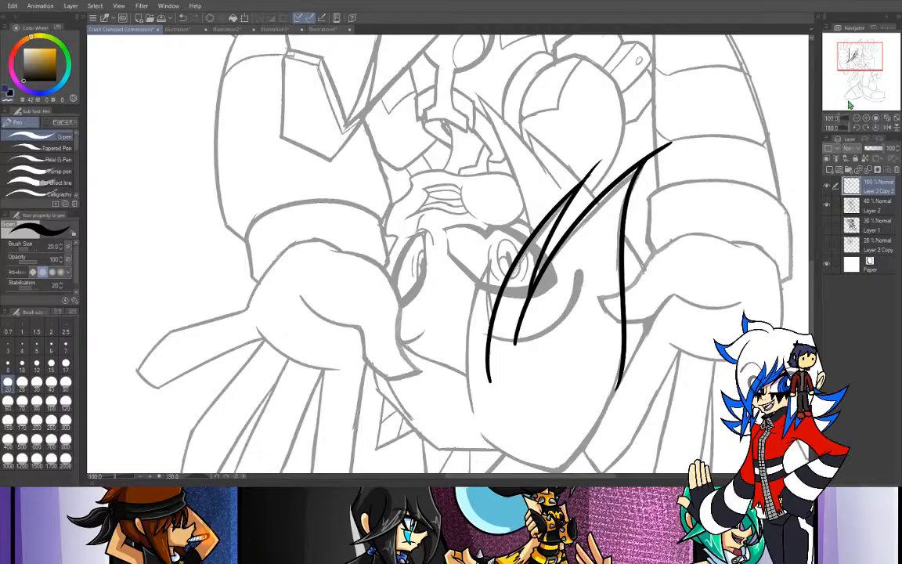
- Erase the overshooting ends of the inked hair strands with the Rough eraser at size 17
click(875, 127)
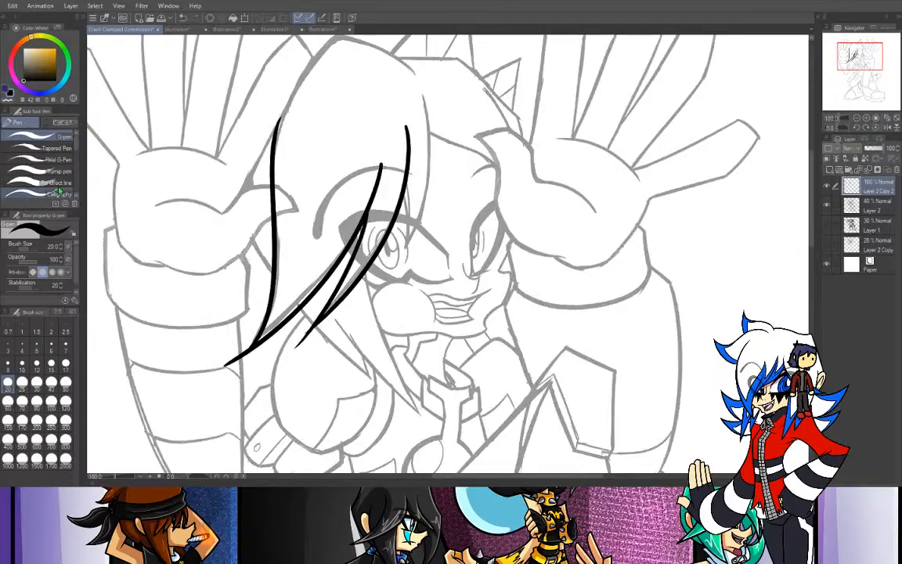
key(e)
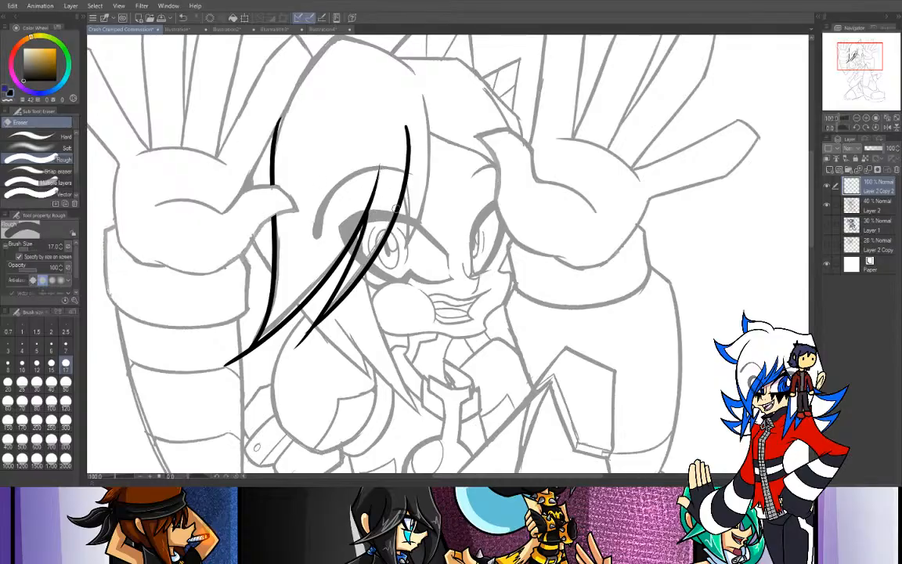
mouse_move(248, 342)
mouse_down()
mouse_move(198, 393)
mouse_move(225, 365)
mouse_up()
- Delete the Layer 2 Copy 2 layer with its inked hair strokes
click(857, 118)
click(857, 118)
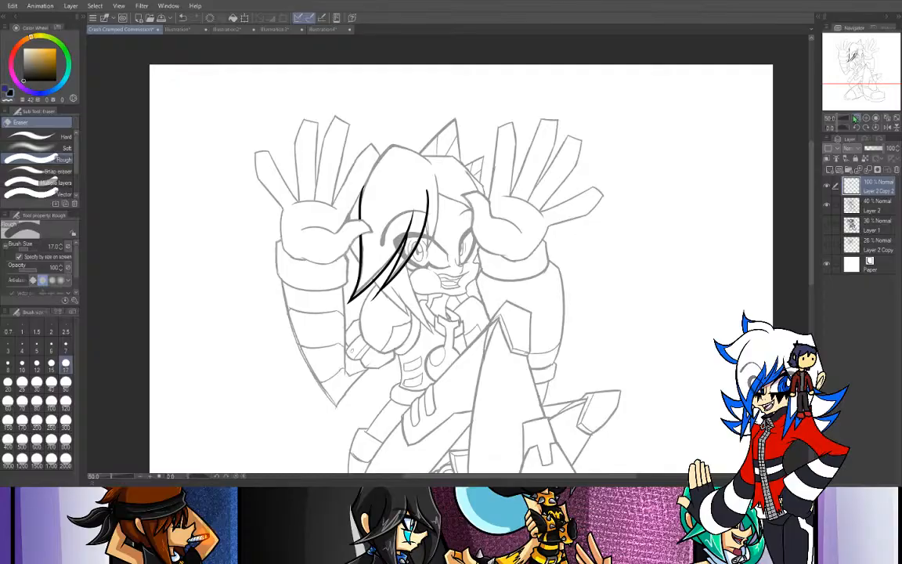
click(869, 208)
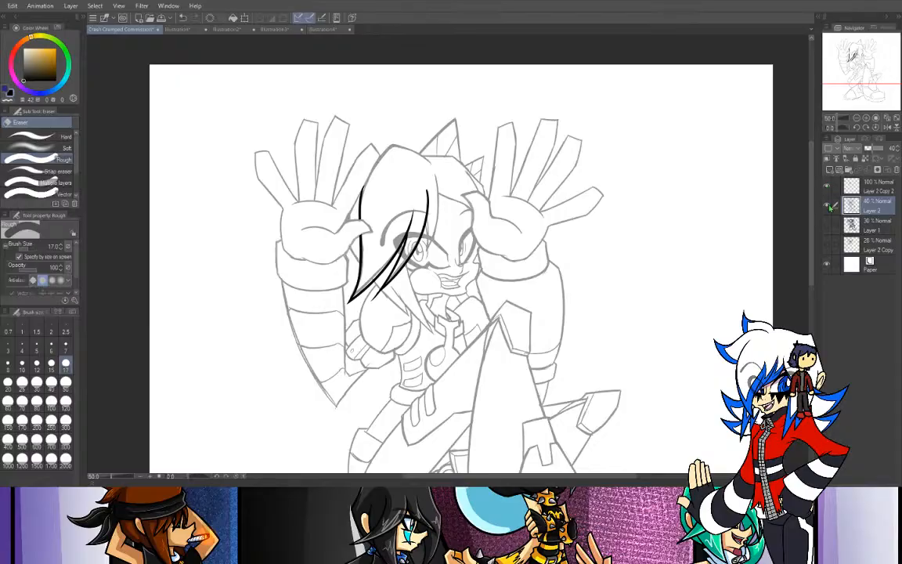
click(872, 187)
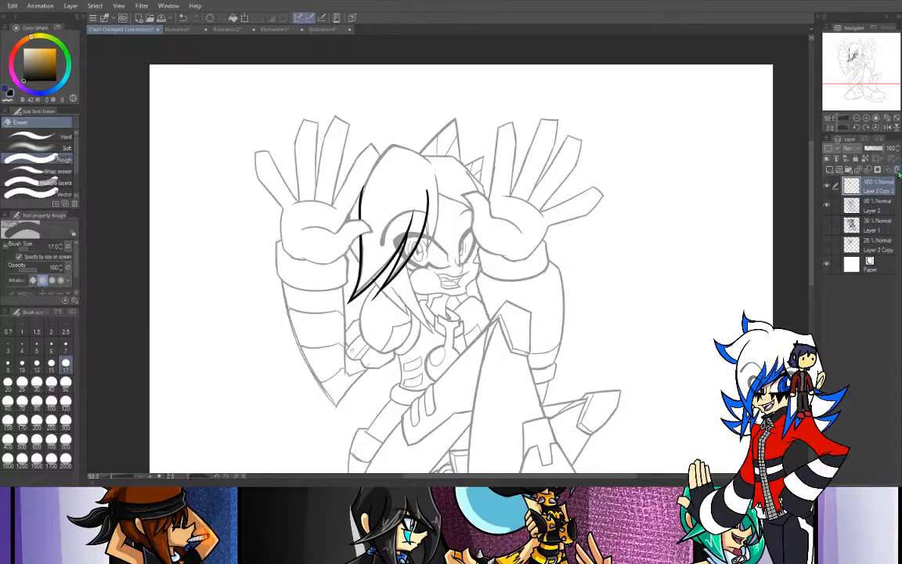
click(896, 169)
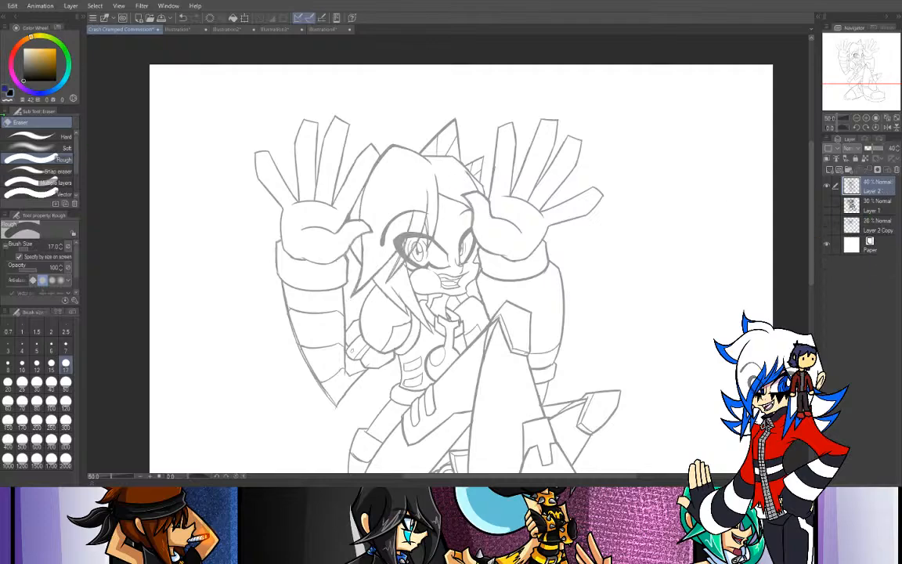
- Roughly select the left-side raised hand and forearm on Layer 2 with the Selection pen at size 120
key(m)
click(66, 401)
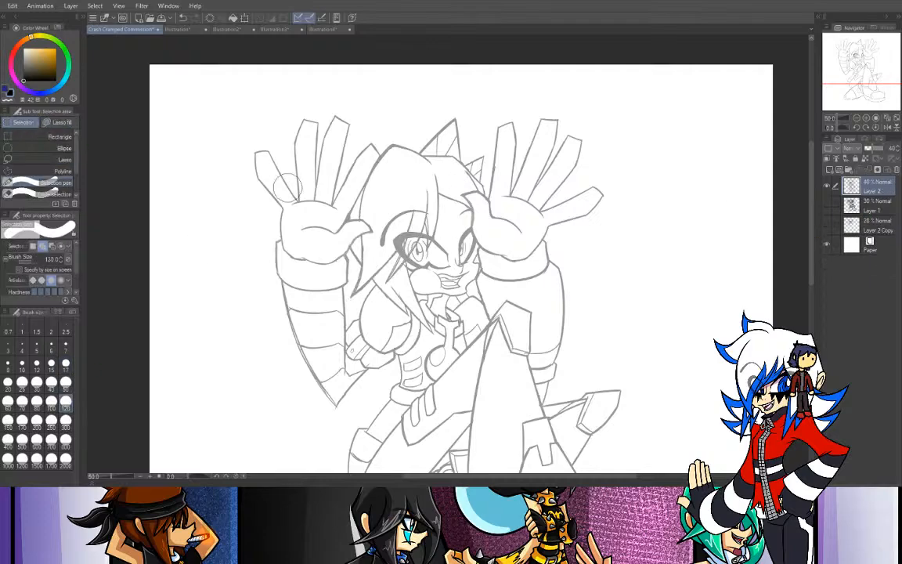
mouse_move(264, 90)
mouse_down()
mouse_move(251, 234)
mouse_move(266, 244)
mouse_move(305, 117)
mouse_move(293, 188)
mouse_move(317, 133)
mouse_up()
mouse_move(362, 166)
mouse_down()
mouse_move(368, 143)
mouse_move(332, 205)
mouse_move(364, 152)
mouse_move(325, 157)
mouse_move(363, 152)
mouse_move(330, 227)
mouse_move(265, 238)
mouse_move(282, 329)
mouse_move(328, 401)
mouse_up()
- Extend the selection with the Selection pen at size 70 to cover the thumb, the cuff and the forearm down to the elbow
click(22, 400)
click(866, 118)
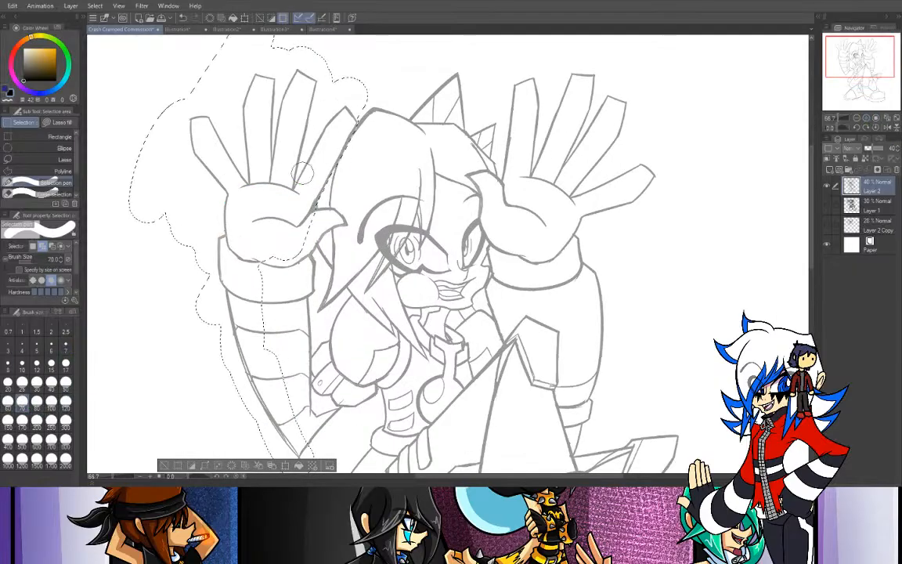
mouse_move(326, 155)
mouse_down()
mouse_move(307, 212)
mouse_move(320, 221)
mouse_move(347, 216)
mouse_move(303, 240)
mouse_move(317, 224)
mouse_move(298, 254)
mouse_move(267, 261)
mouse_move(285, 283)
mouse_move(299, 259)
mouse_move(306, 290)
mouse_move(298, 296)
mouse_move(274, 271)
mouse_move(251, 332)
mouse_move(279, 294)
mouse_move(282, 338)
mouse_move(299, 380)
mouse_up()
drag(302, 304, 296, 385)
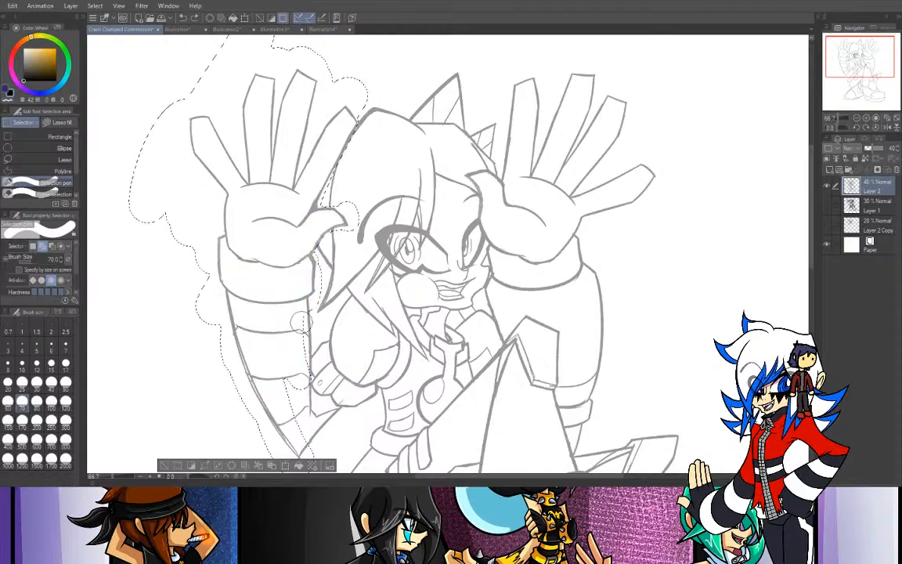
drag(301, 322, 288, 364)
mouse_move(297, 423)
mouse_down()
mouse_move(302, 443)
mouse_move(312, 419)
mouse_move(334, 419)
mouse_up()
click(335, 417)
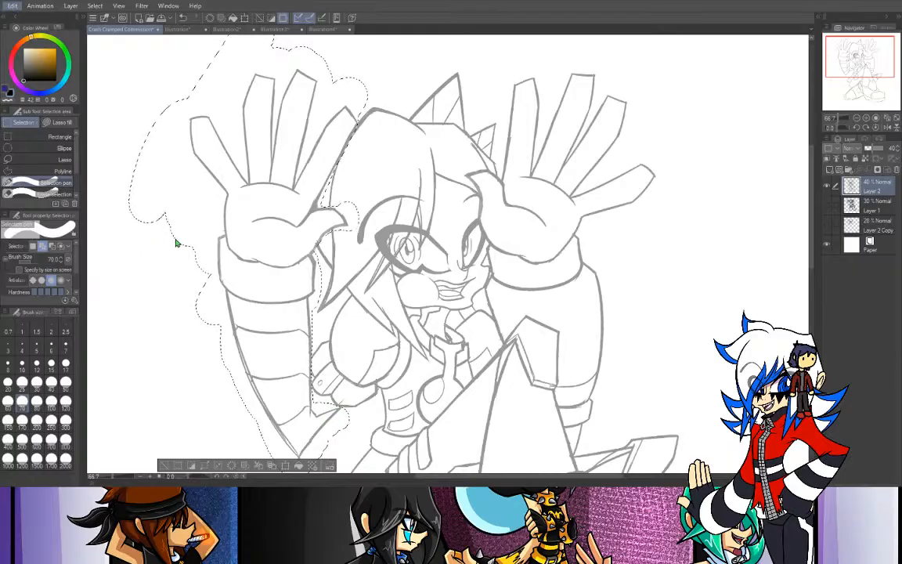
- Rotate the selected left-side arm slightly counterclockwise, shift it a little downward, and apply the transformation
key(ctrl+t)
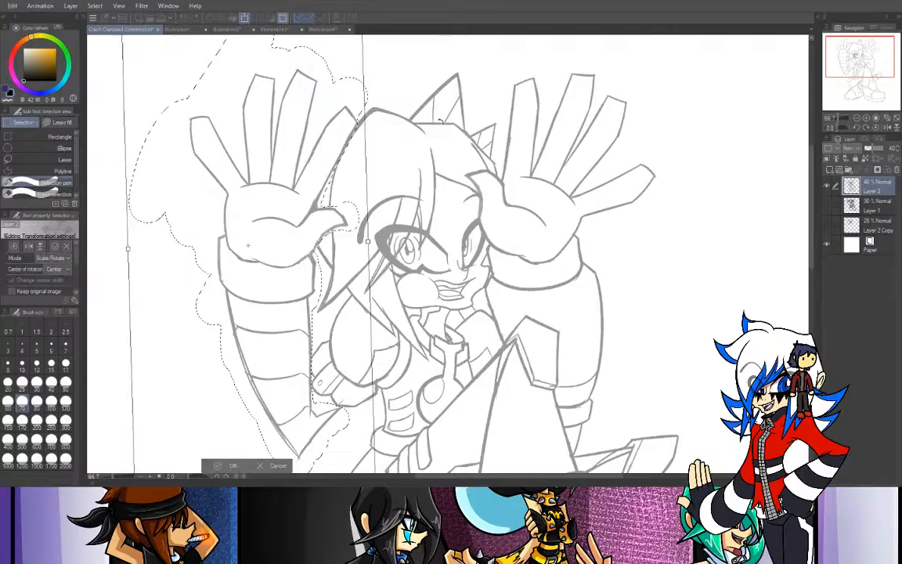
drag(438, 121, 432, 127)
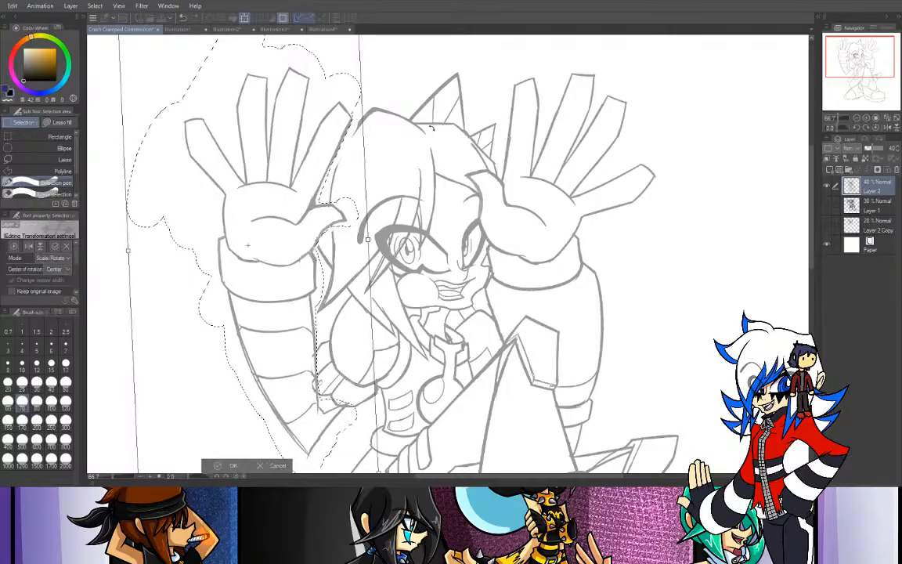
drag(313, 220, 311, 224)
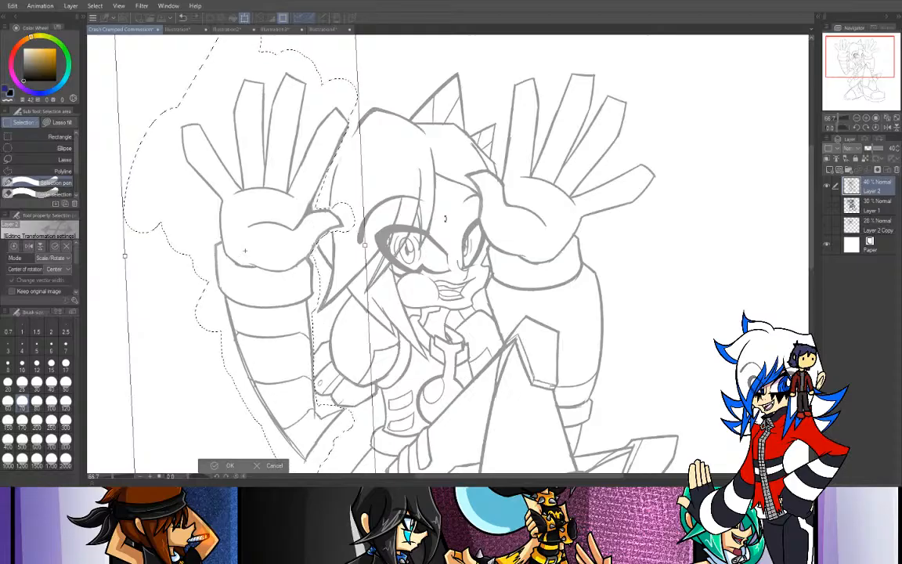
drag(500, 205, 501, 201)
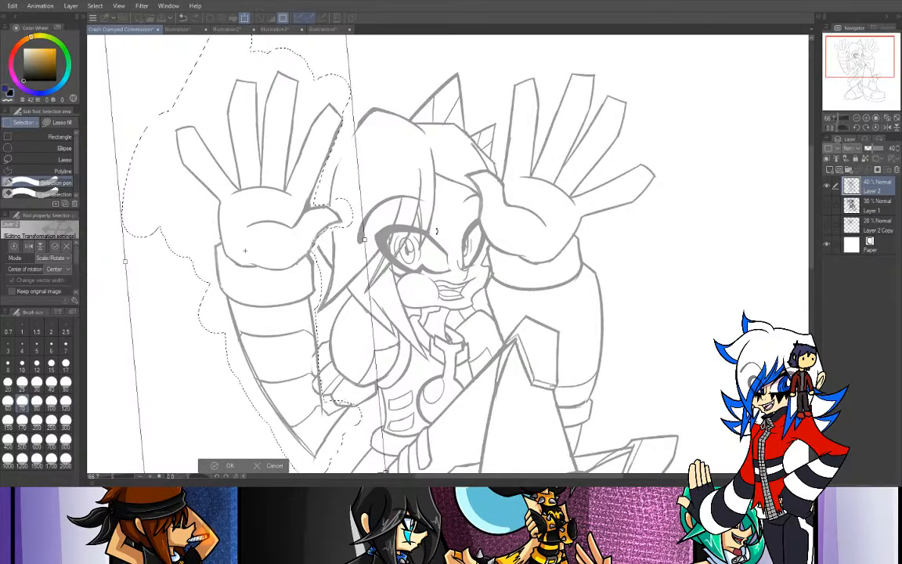
drag(437, 231, 440, 234)
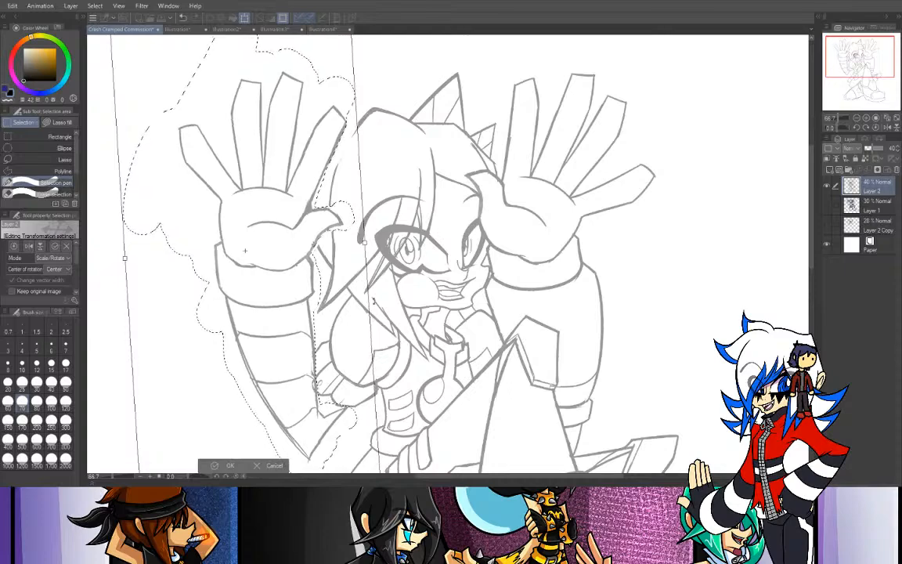
drag(252, 271, 256, 276)
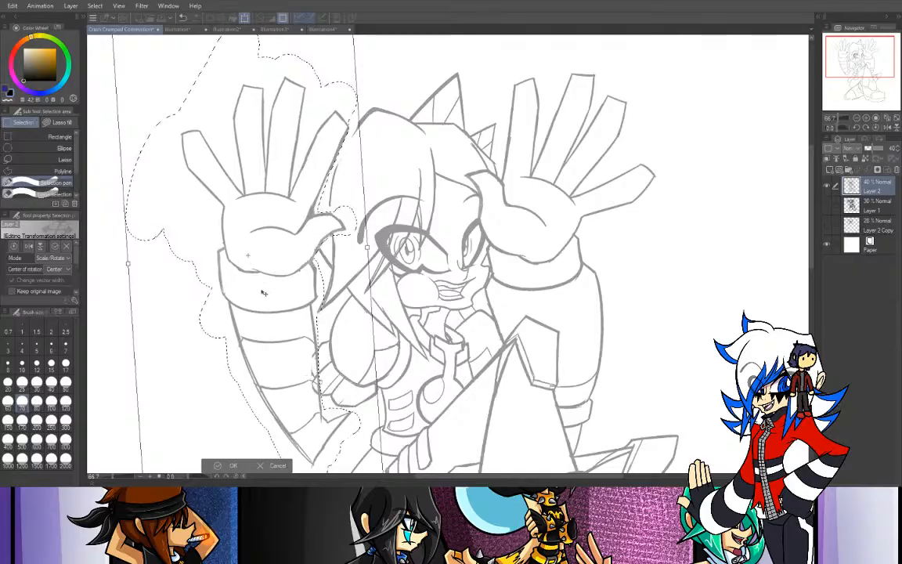
drag(287, 326, 292, 330)
click(232, 466)
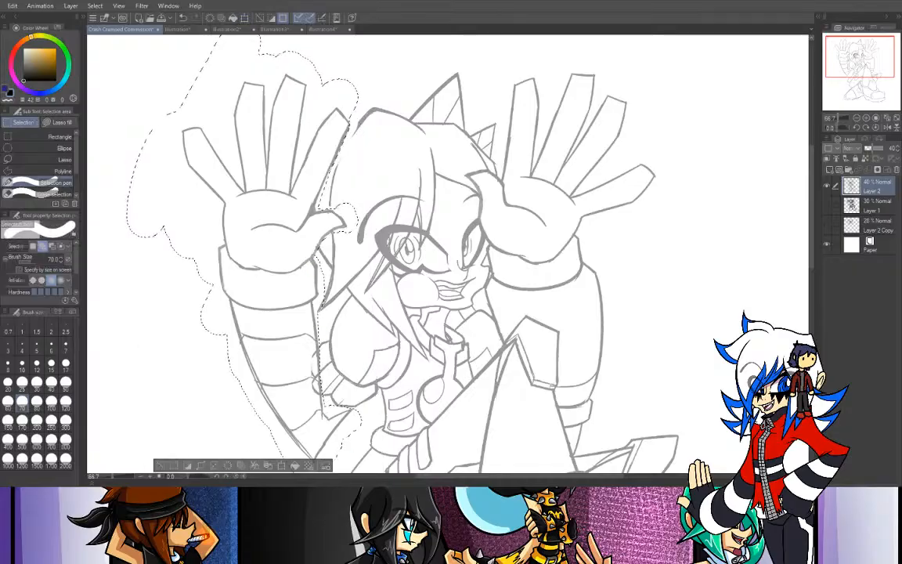
- Transform the selected left-side arm again, rotating it slightly further counterclockwise
drag(837, 49, 835, 53)
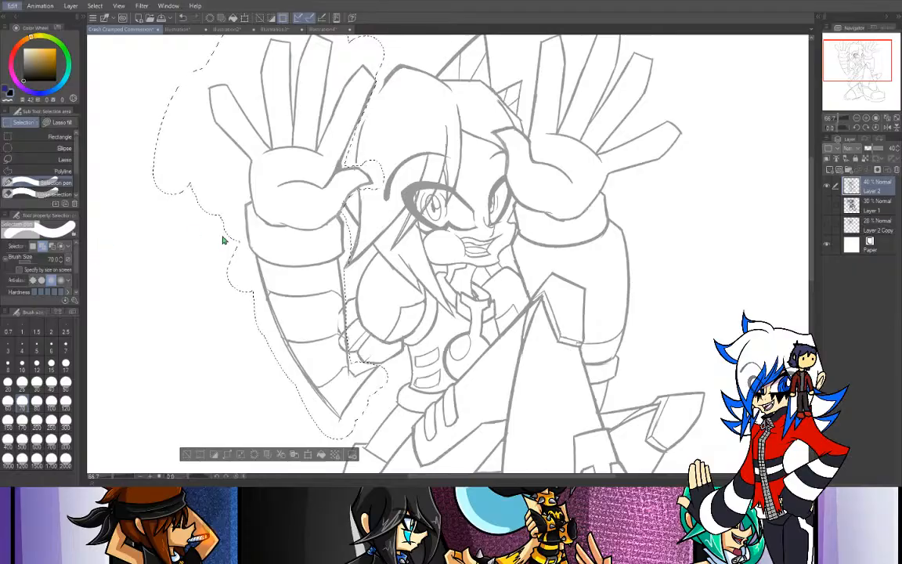
key(ctrl+t)
drag(127, 325, 139, 326)
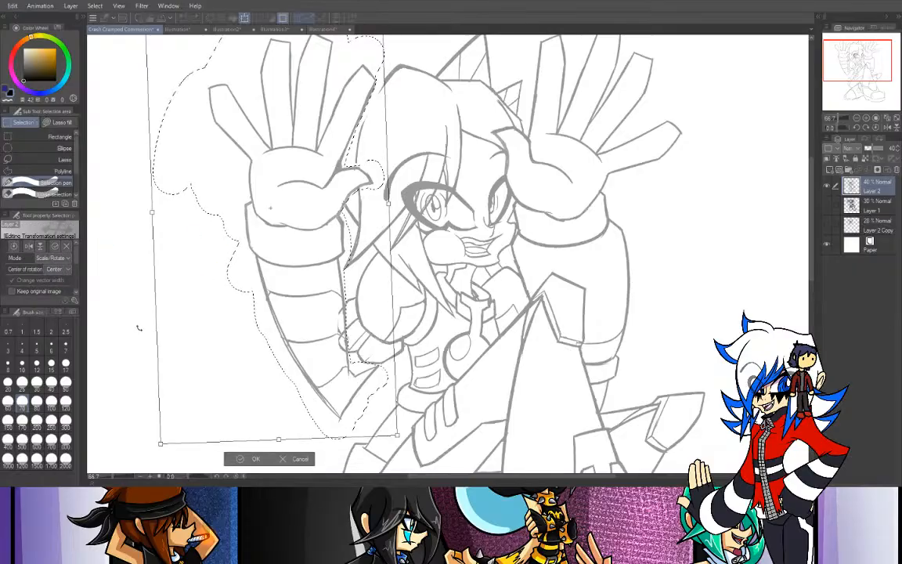
drag(325, 206, 268, 265)
drag(243, 354, 242, 364)
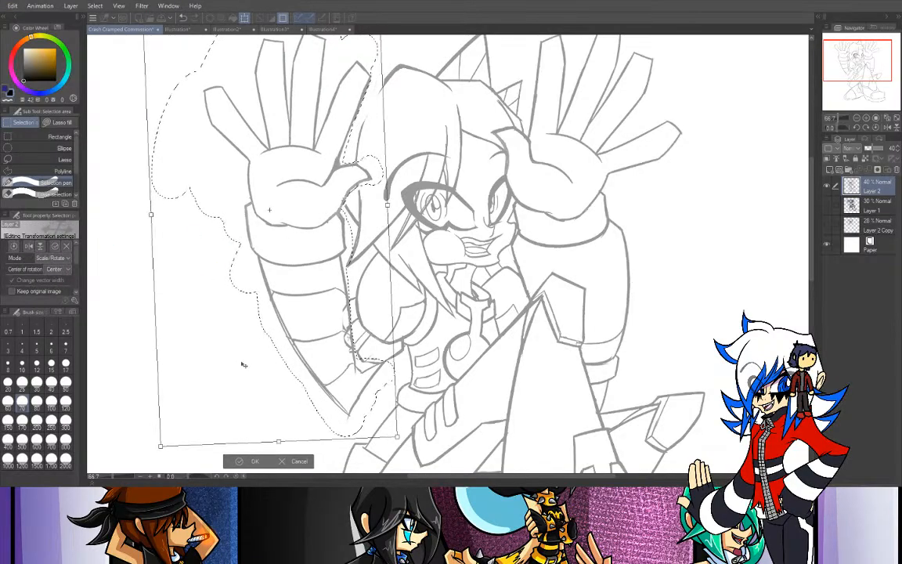
drag(328, 378, 382, 381)
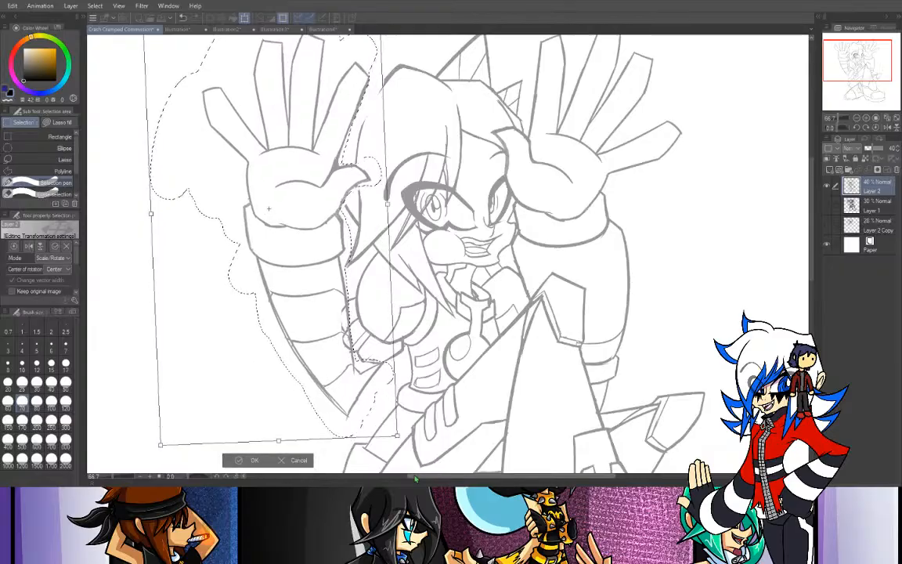
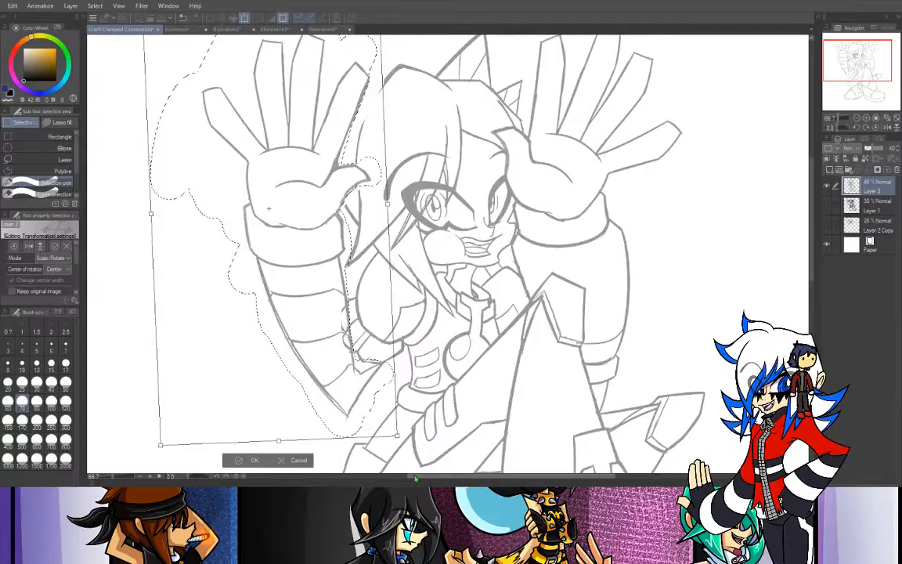
- Nudge the selected left-side arm slightly further outward and down with a small rotation, apply the transformation and clear the selection
drag(852, 64, 859, 63)
drag(475, 252, 470, 262)
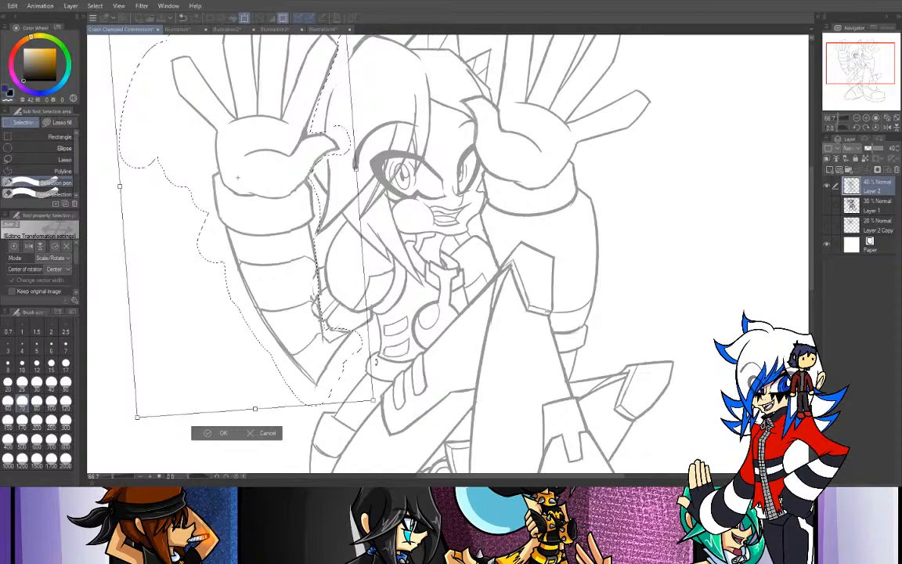
drag(242, 315, 242, 318)
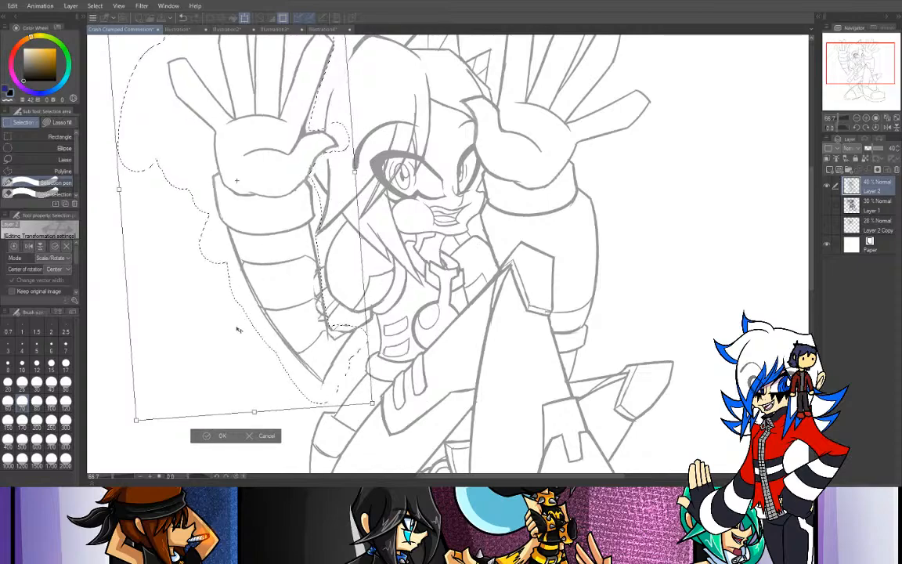
drag(283, 342, 303, 357)
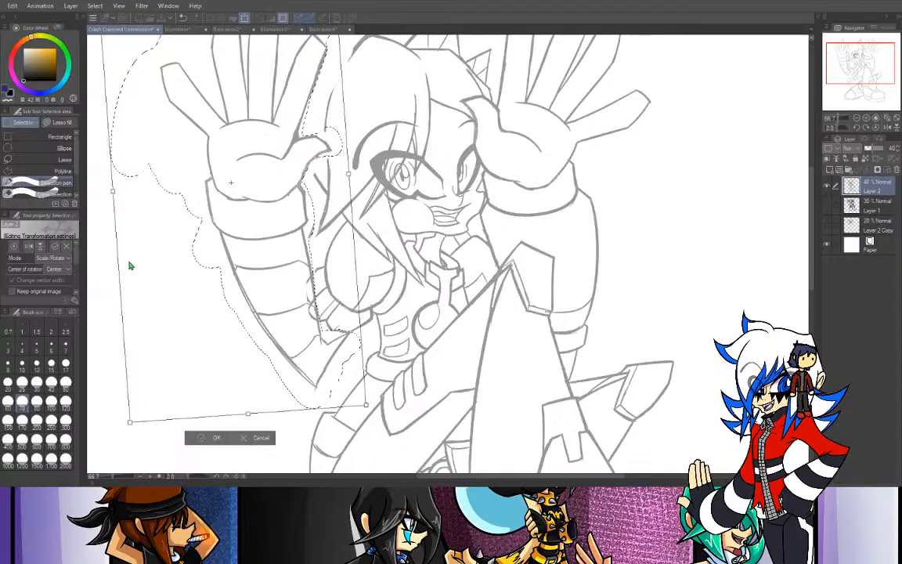
key(Return)
key(e)
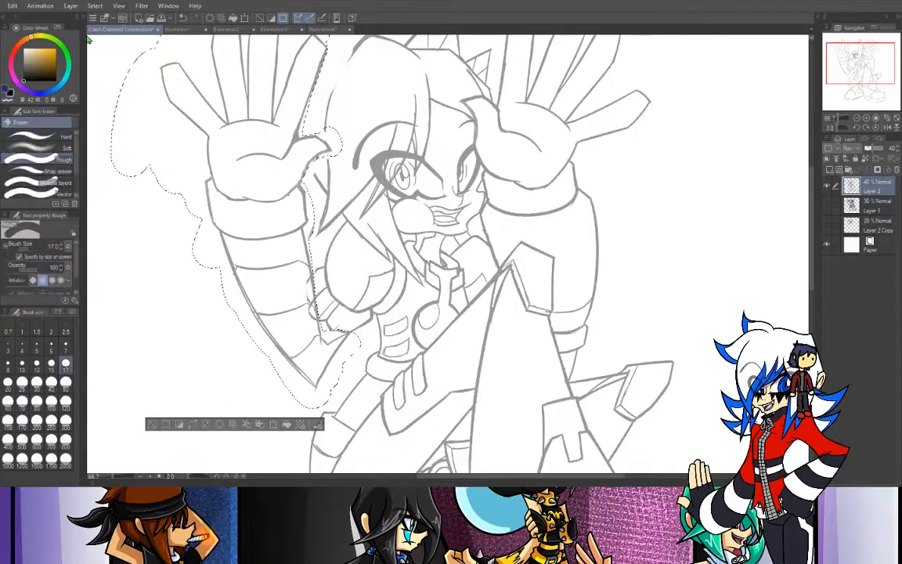
key(ctrl+d)
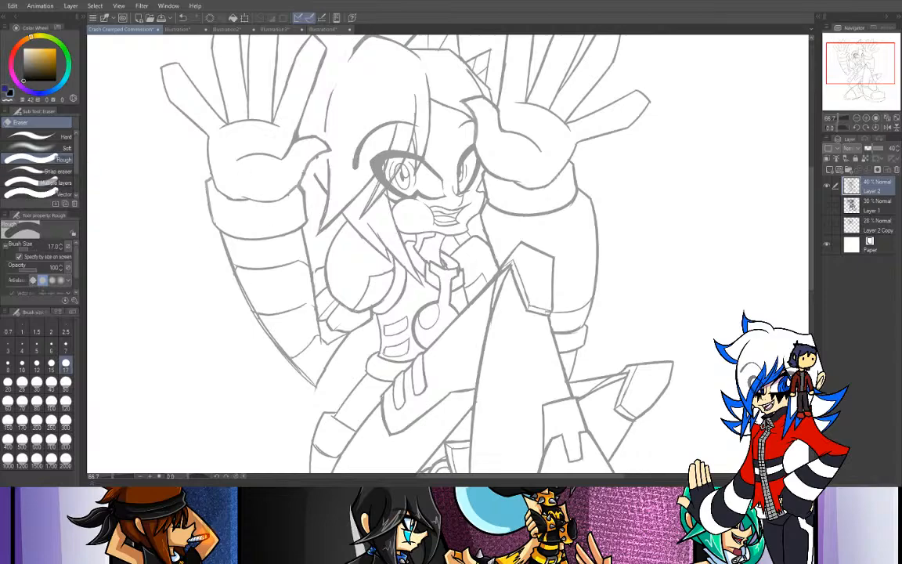
- Draw the outer left edge of the hair from the crown down toward the left-side thumb with the Tapered Pen at size 17
key(p)
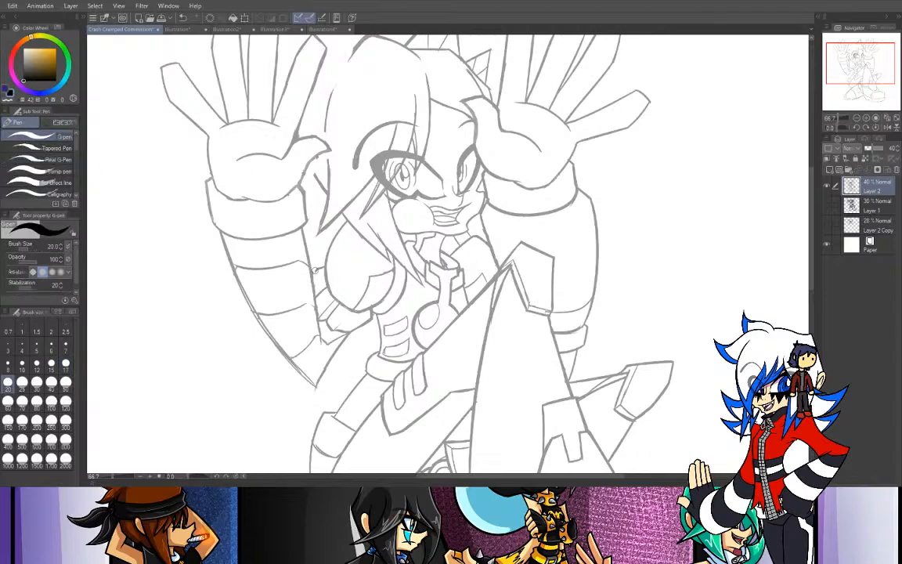
click(40, 148)
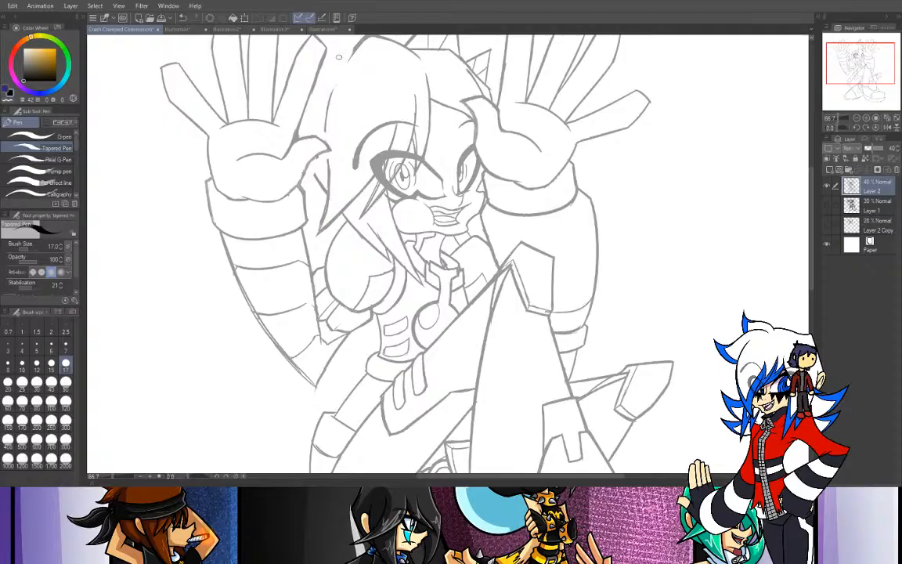
key(ctrl+z)
mouse_move(356, 44)
mouse_down()
mouse_move(327, 118)
mouse_move(353, 48)
mouse_move(328, 112)
mouse_move(337, 74)
mouse_move(326, 104)
mouse_move(328, 149)
mouse_up()
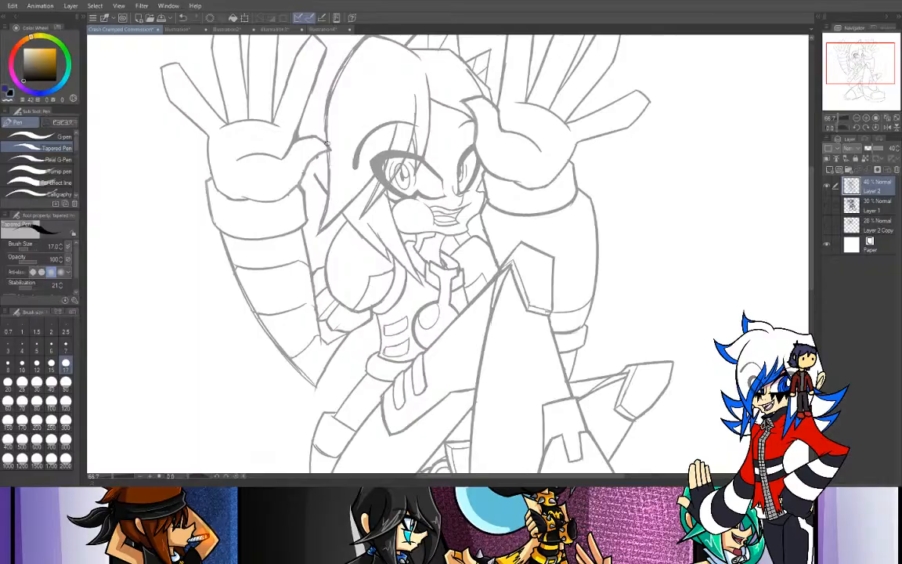
- Compare the current Layer 2 sketch with Layer 1 and Layer 2 Copy by briefly showing each of them
click(828, 208)
click(827, 208)
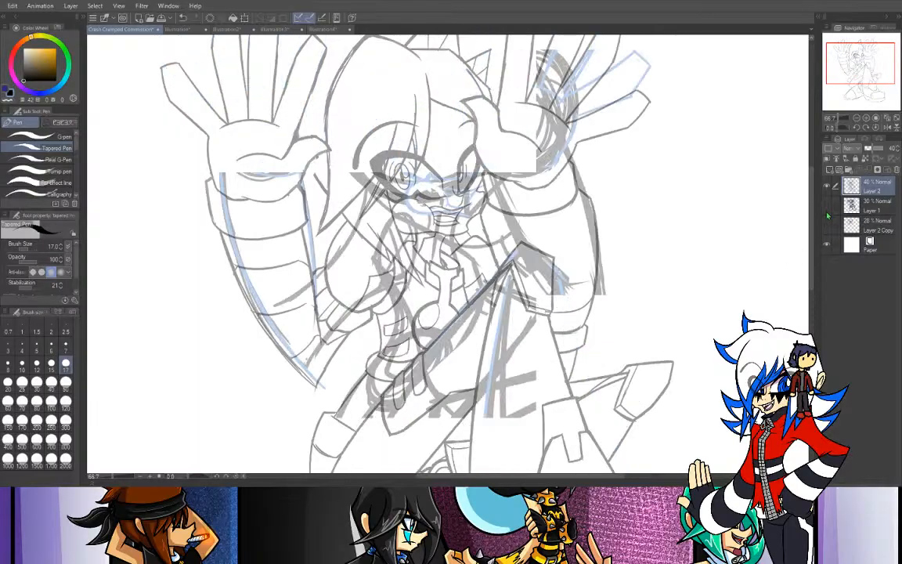
scroll(799, 93, up, 3)
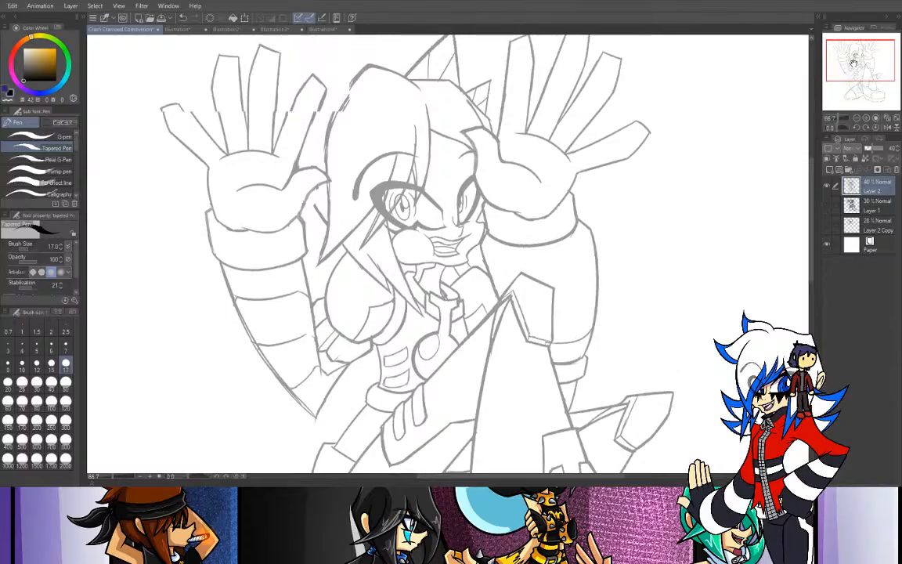
drag(310, 111, 271, 162)
key(ctrl+z)
click(827, 226)
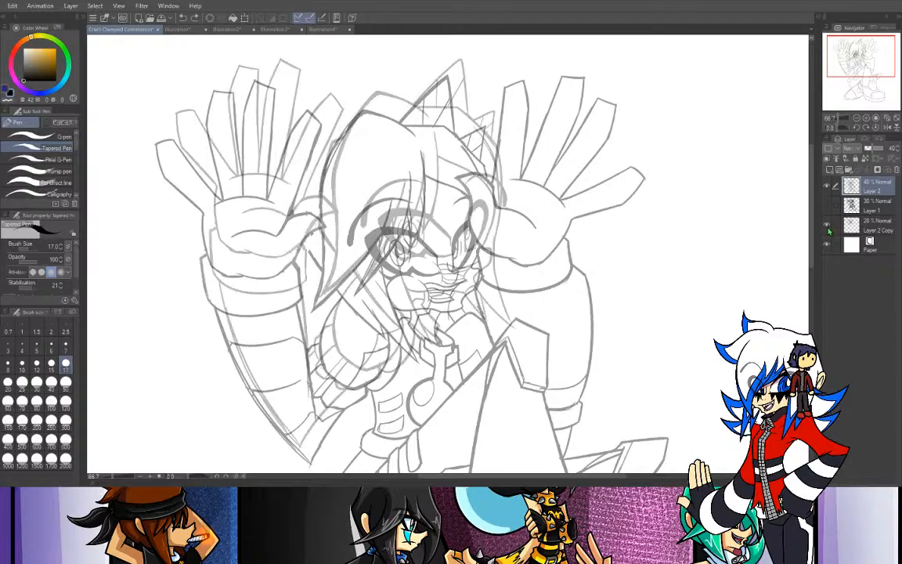
click(828, 227)
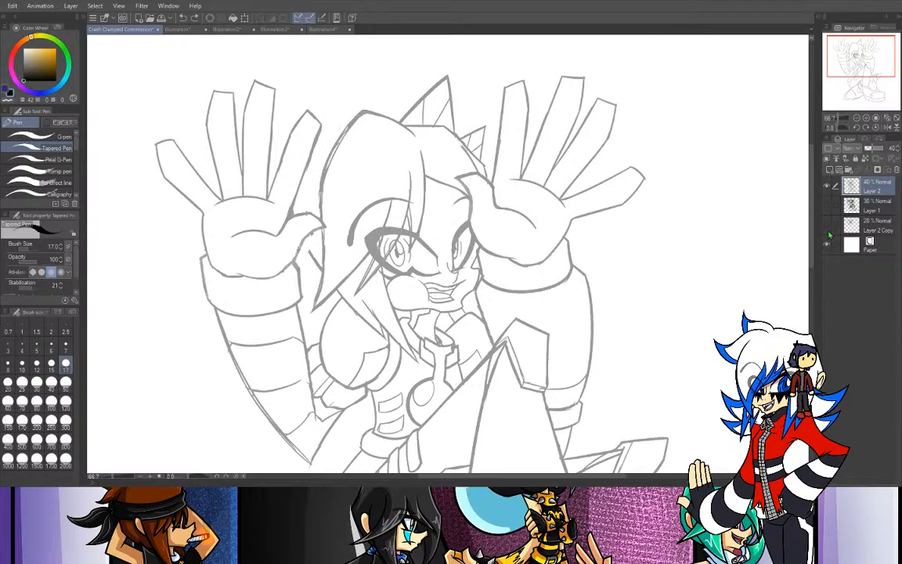
- Raise Layer 2 to 100% opacity and move the visible Layer 2 Copy down and slightly left so its head lines up with Layer 2
click(827, 226)
click(882, 148)
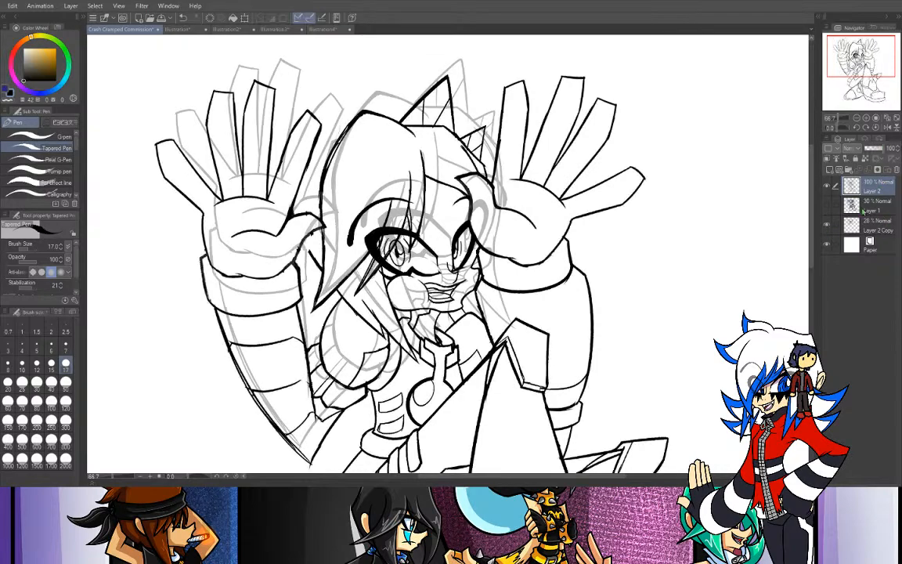
click(863, 229)
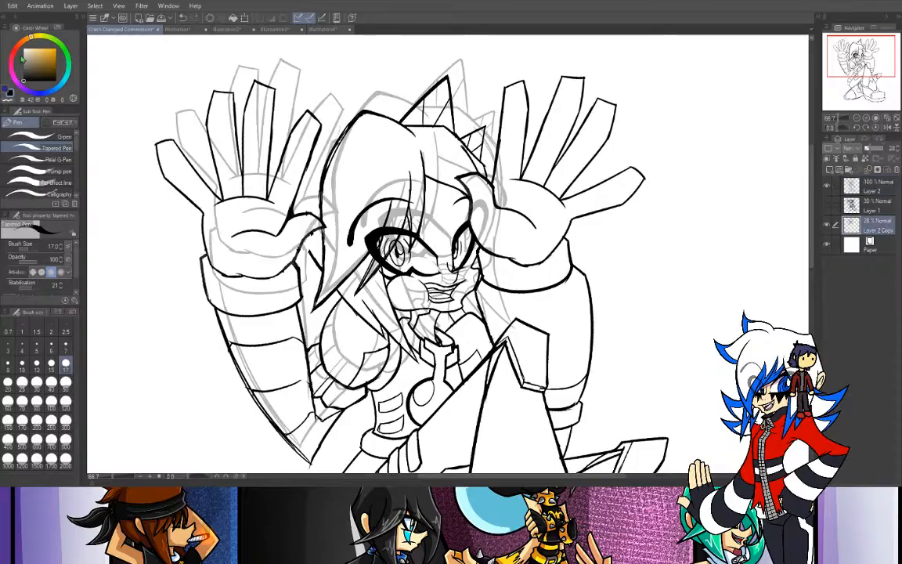
key(k)
mouse_move(514, 319)
mouse_down()
mouse_move(497, 315)
mouse_move(502, 339)
mouse_up()
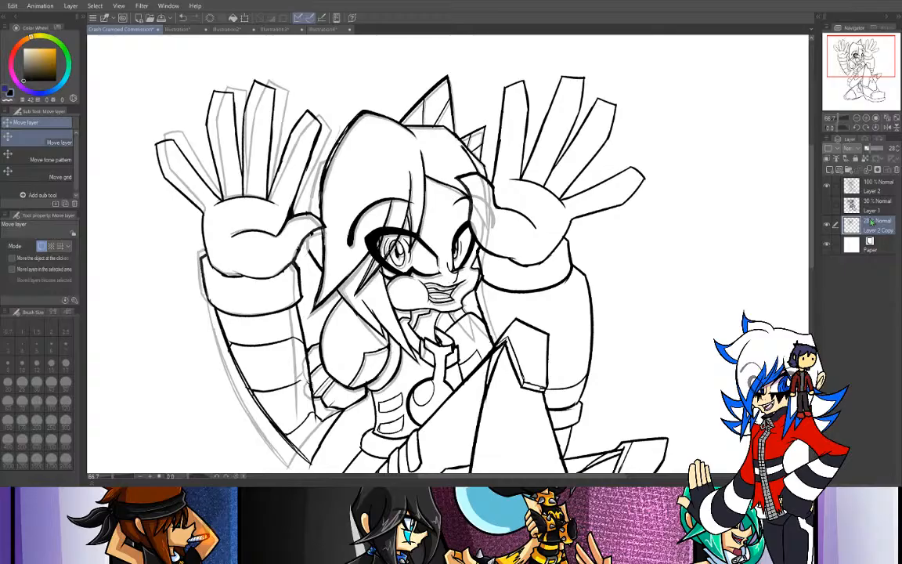
- Draw a back hair strand on Layer 2 between the left-side raised hand and the head with the Tapered Pen
click(869, 188)
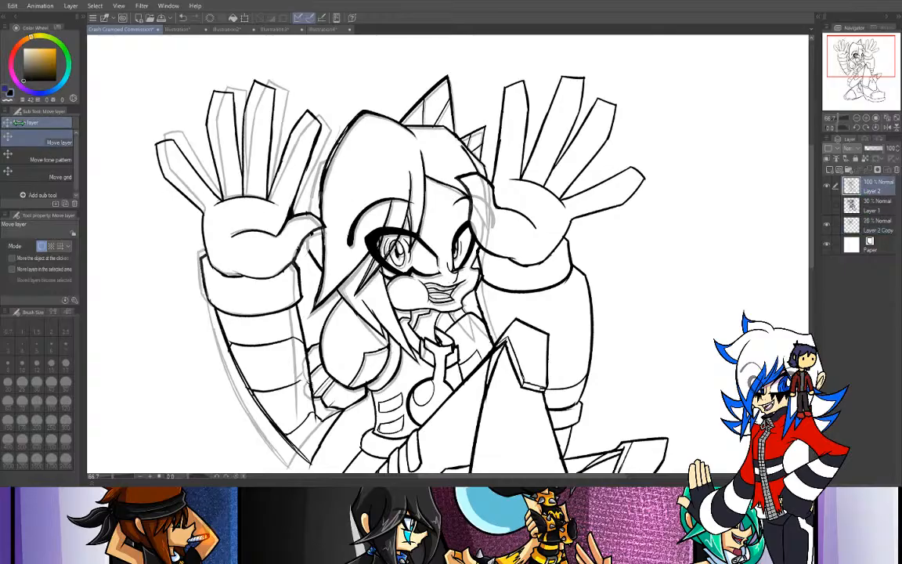
key(p)
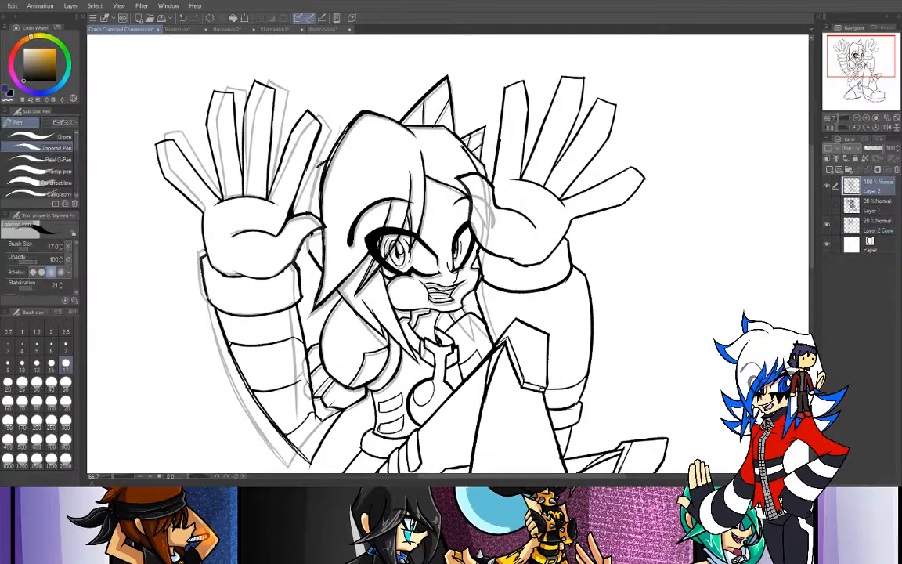
drag(320, 163, 306, 209)
- Examine the sketch from the head and left-side elbow down to the feet, and check the character reference sheet
mouse_move(672, 207)
mouse_down()
mouse_move(689, 85)
mouse_move(734, 157)
mouse_move(750, 121)
mouse_up()
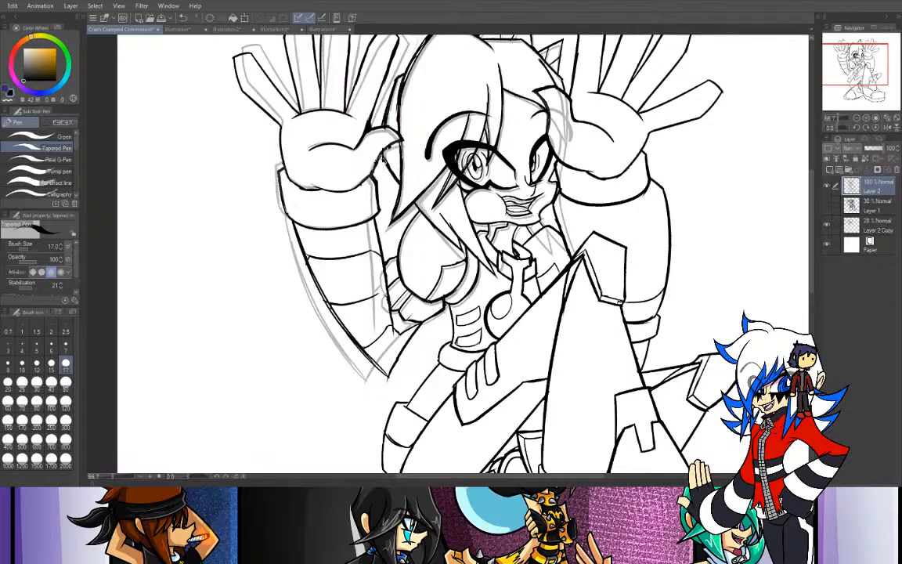
mouse_move(470, 234)
mouse_down()
mouse_move(389, 269)
mouse_move(316, 220)
mouse_move(342, 194)
mouse_move(358, 57)
mouse_up()
drag(438, 274, 485, 233)
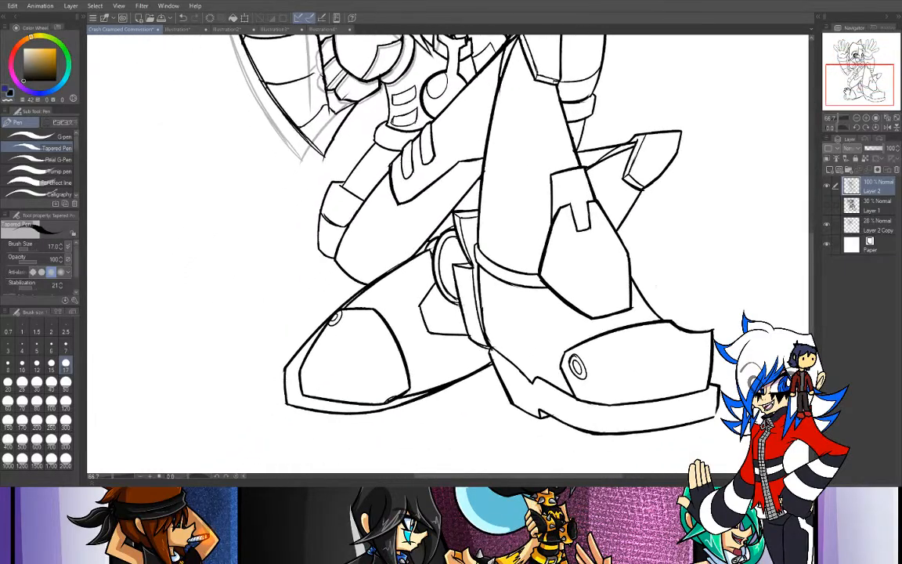
mouse_move(847, 92)
mouse_down()
mouse_move(838, 61)
mouse_move(847, 61)
mouse_up()
key(ctrl+plus)
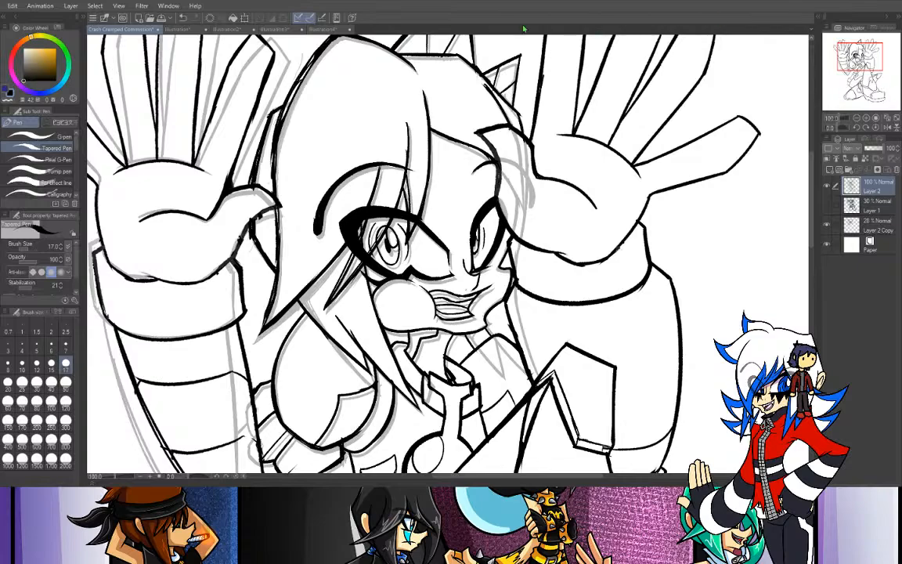
click(171, 29)
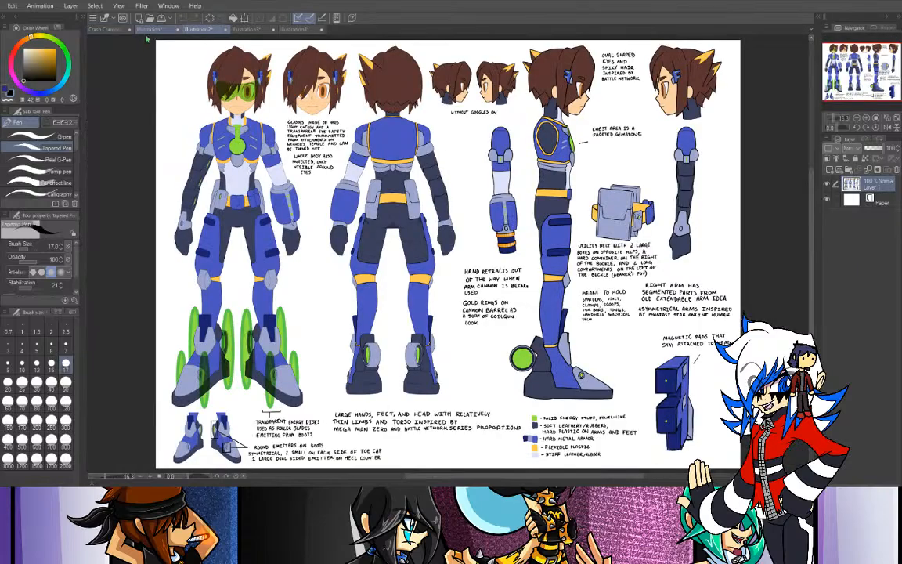
click(105, 29)
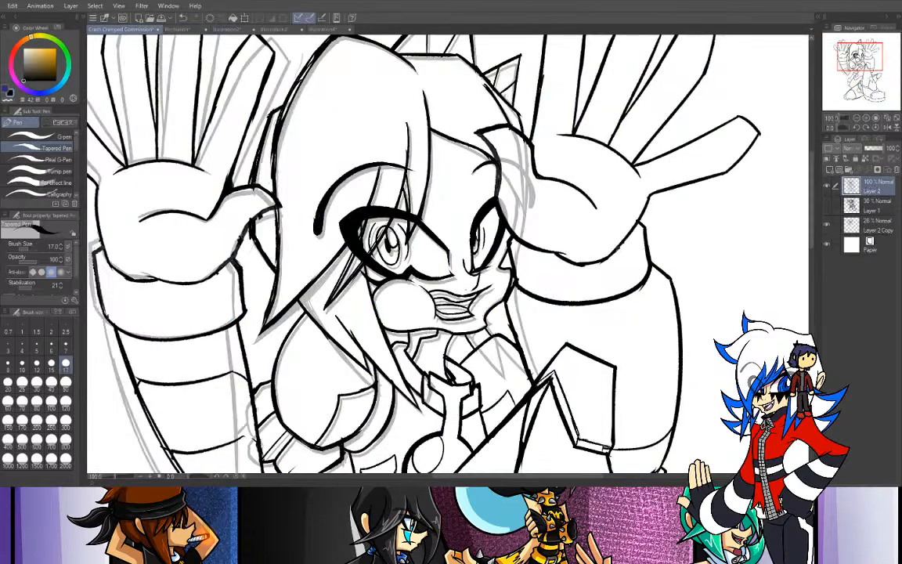
key(ctrl+minus)
drag(860, 57, 844, 72)
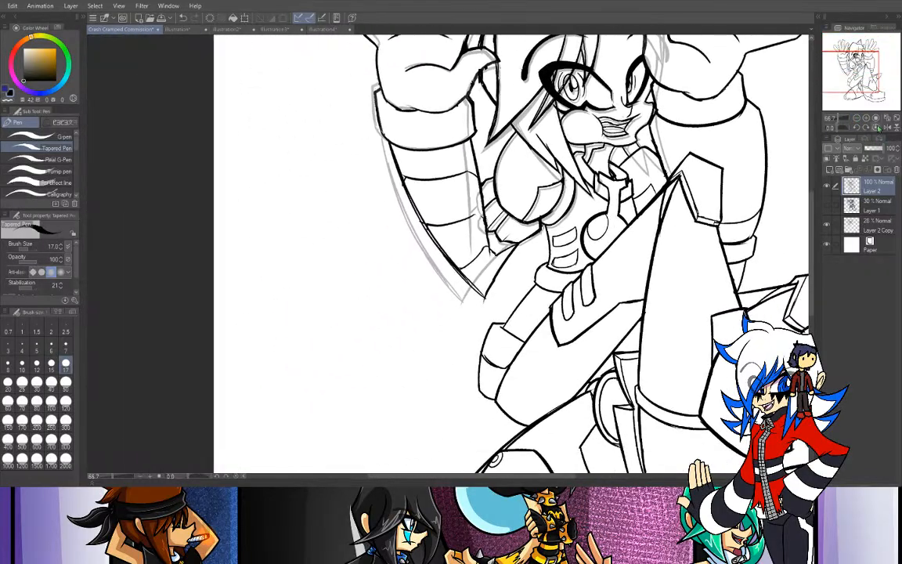
click(866, 119)
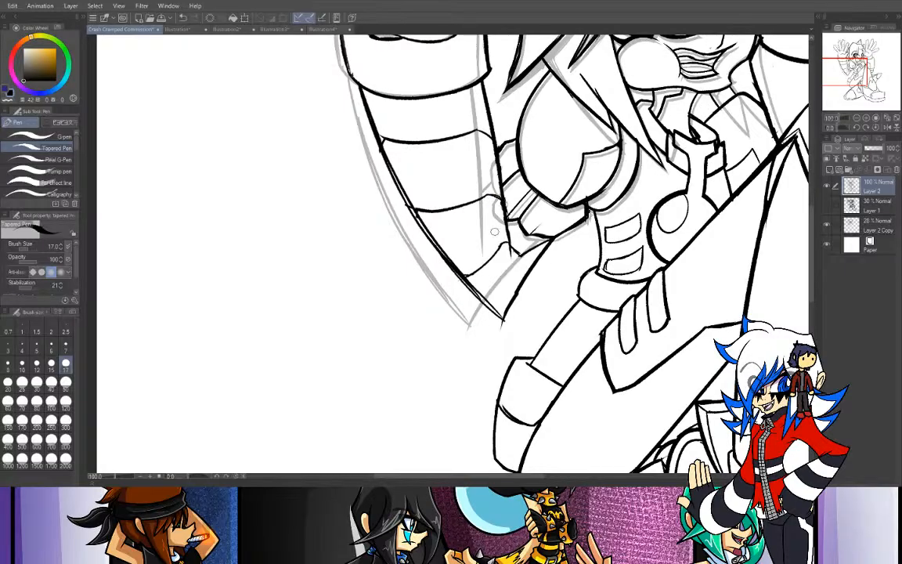
mouse_move(844, 71)
mouse_down()
mouse_move(859, 63)
mouse_move(858, 50)
mouse_move(866, 78)
mouse_move(860, 63)
mouse_up()
click(856, 118)
- Hide Layer 2 Copy, add a new layer above Layer 2 for inking, and lower Layer 2's opacity to 35%
click(825, 227)
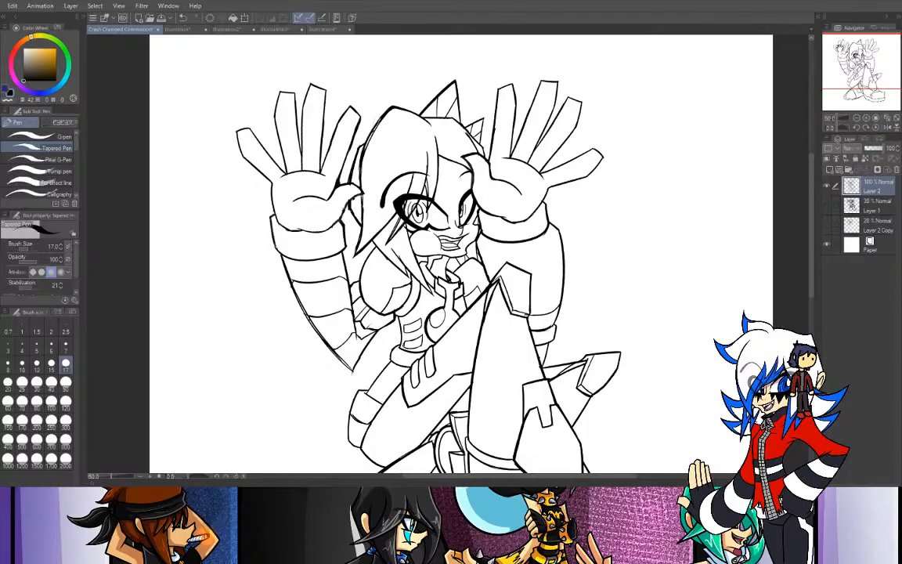
drag(854, 54, 858, 52)
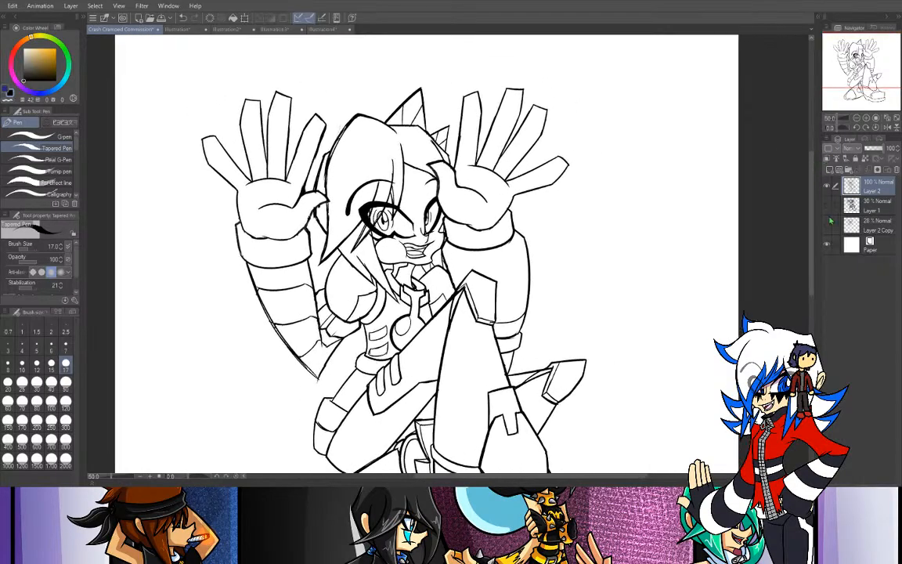
click(829, 169)
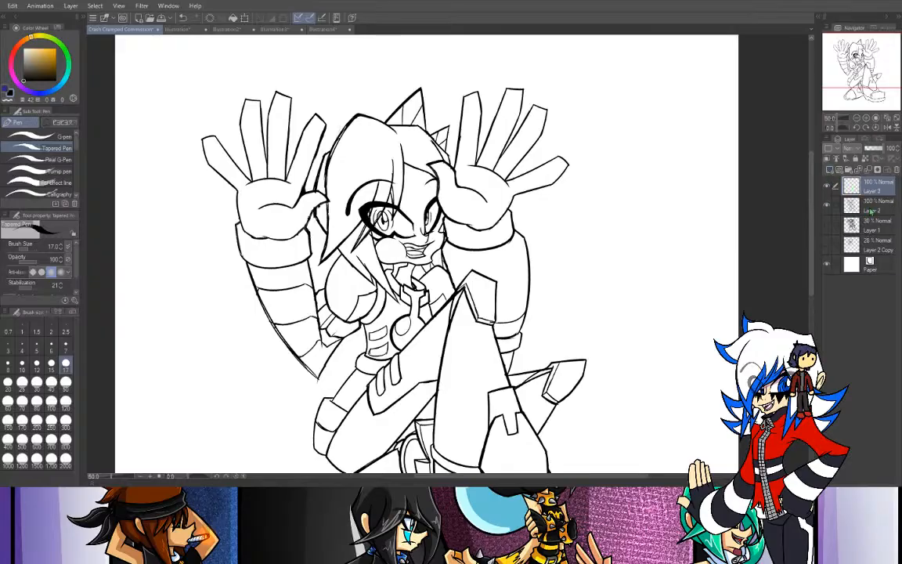
click(871, 209)
drag(876, 153, 867, 150)
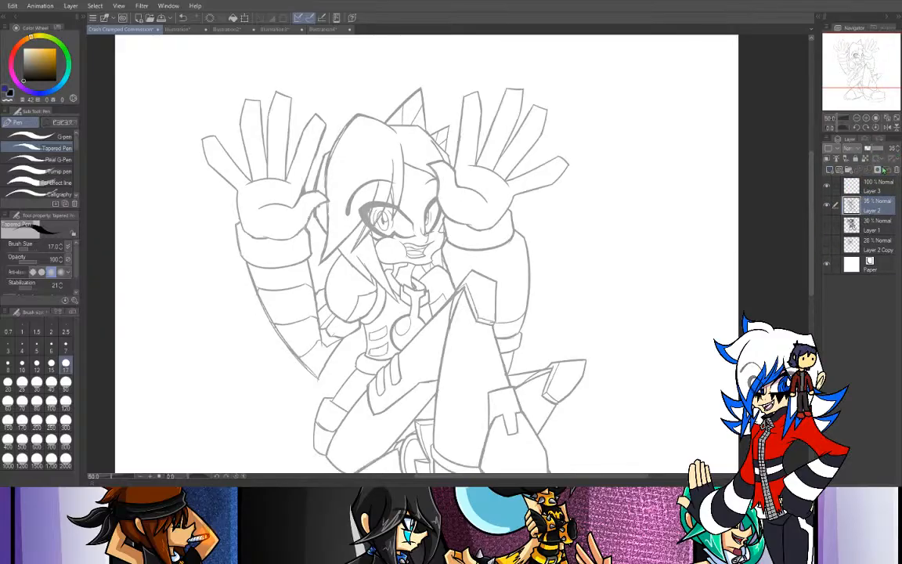
click(868, 188)
- Ink the inner curved edge of the large left-side bang on Layer 3 with the G-pen at size 20, redrawing until it fits the sketch
click(886, 118)
drag(861, 66, 855, 59)
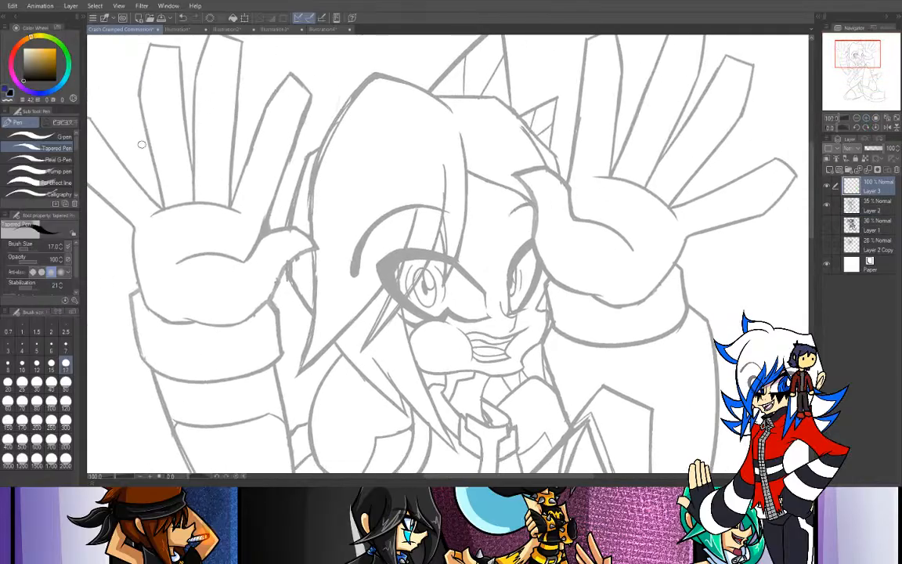
click(47, 136)
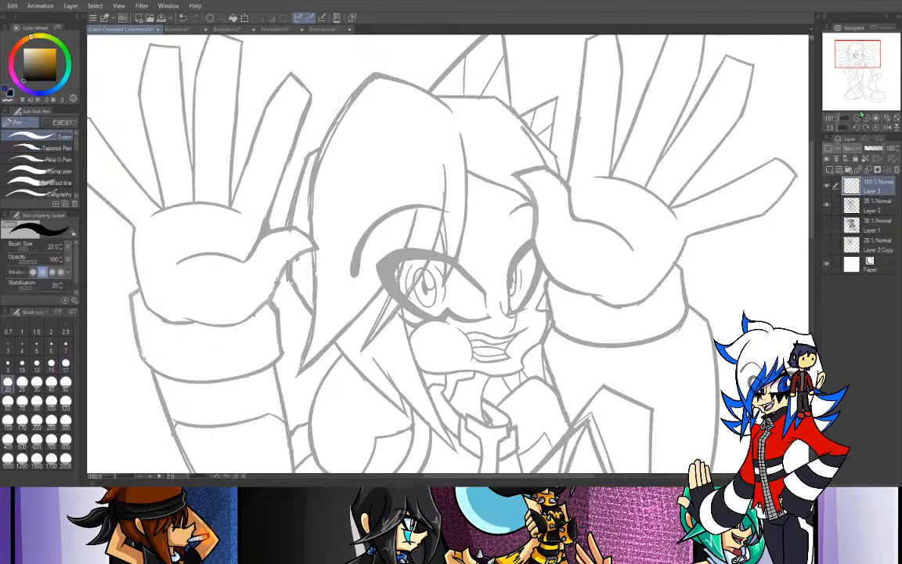
drag(842, 127, 827, 129)
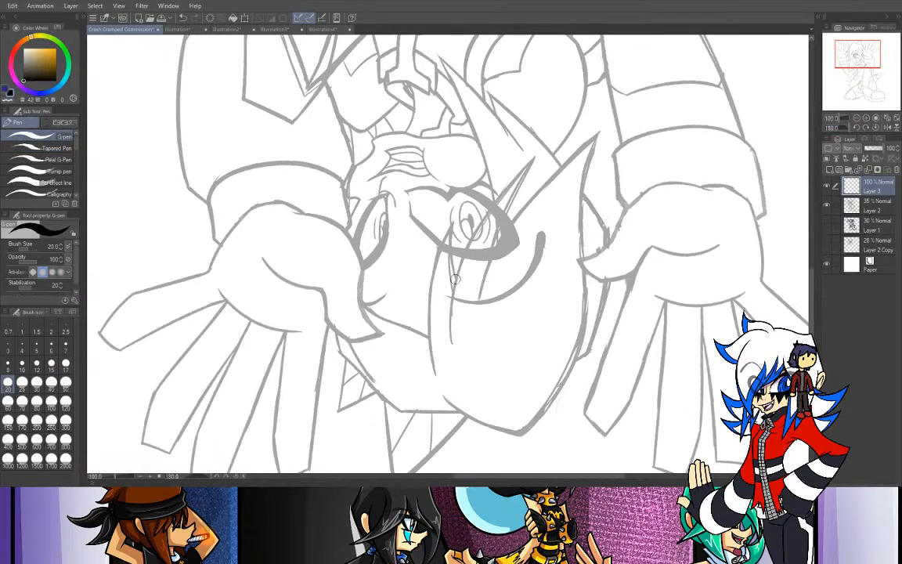
mouse_move(603, 127)
mouse_down()
mouse_move(580, 144)
mouse_move(458, 306)
mouse_up()
key(ctrl+z)
mouse_move(605, 127)
mouse_down()
mouse_move(529, 213)
mouse_move(487, 332)
mouse_up()
key(ctrl+z)
mouse_move(605, 127)
mouse_down()
mouse_move(569, 150)
mouse_move(487, 306)
mouse_up()
key(ctrl+z)
drag(613, 124, 468, 320)
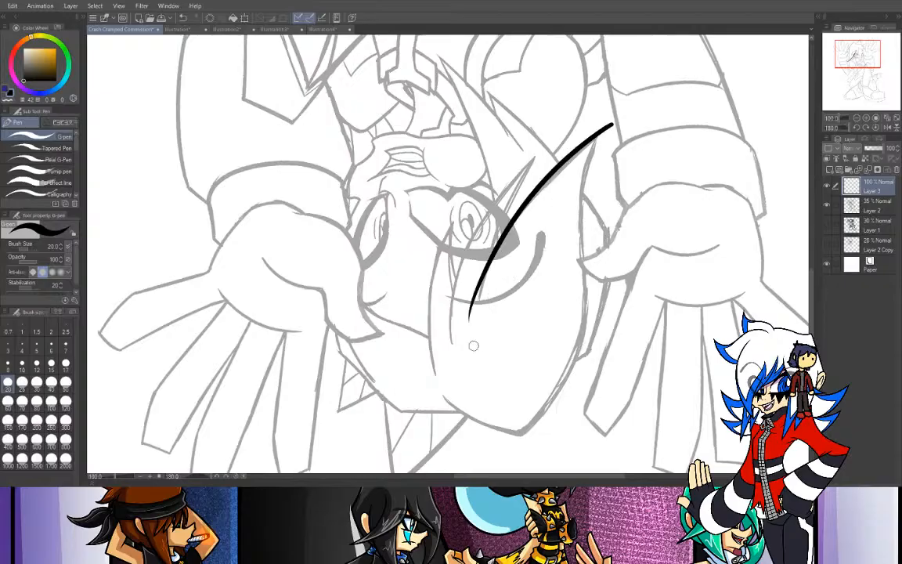
key(ctrl+z)
drag(597, 133, 469, 303)
key(ctrl+z)
drag(597, 132, 459, 318)
key(ctrl+z)
mouse_move(604, 129)
mouse_down()
mouse_move(579, 148)
mouse_move(468, 342)
mouse_up()
key(ctrl+z)
drag(603, 130, 467, 302)
key(ctrl+z)
mouse_move(614, 124)
mouse_down()
mouse_move(588, 135)
mouse_move(466, 303)
mouse_up()
key(ctrl+z)
drag(600, 133, 483, 306)
key(ctrl+z)
drag(604, 133, 479, 298)
key(ctrl+z)
drag(636, 115, 478, 299)
key(ctrl+z)
drag(611, 127, 475, 303)
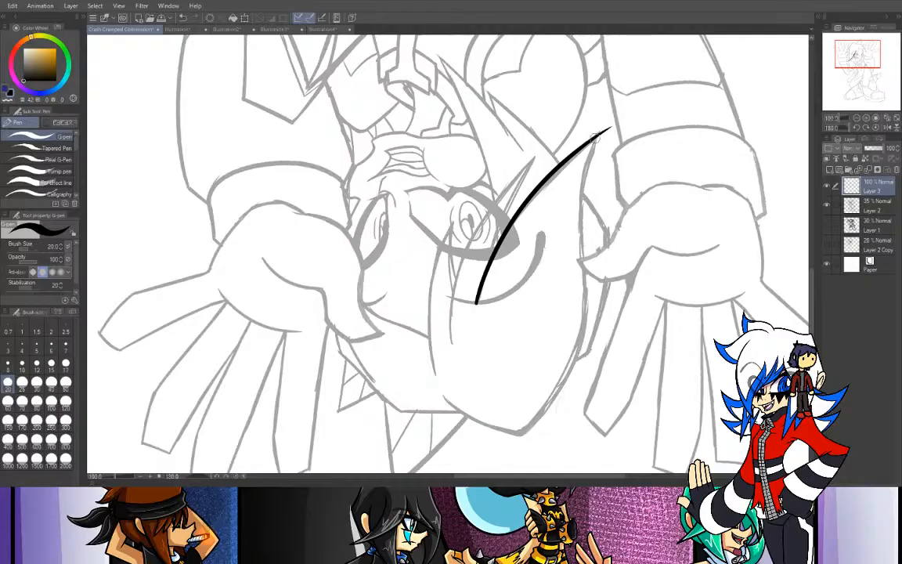
- Ink the outer edge of the left-side bang so that it meets the inner edge at the pointed tip
mouse_move(617, 104)
mouse_down()
mouse_move(605, 122)
mouse_move(588, 278)
mouse_up()
key(ctrl+z)
drag(604, 119, 588, 291)
click(855, 128)
click(865, 128)
click(876, 128)
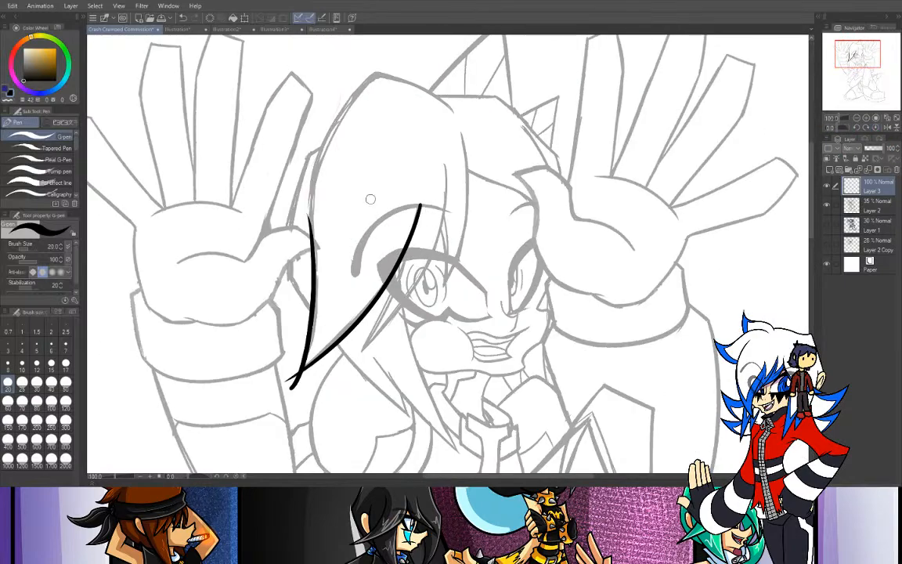
- Ink the hair's left outline from the bang's outer edge up along the head and past the crown
drag(311, 255, 322, 110)
key(ctrl+z)
drag(310, 235, 393, 35)
- Ink the top curve of the hair from the crown toward the parting, redrawing the stroke until it follows the sketch
drag(361, 71, 411, 94)
key(ctrl+z)
drag(336, 63, 407, 113)
key(ctrl+z)
drag(359, 71, 405, 118)
key(ctrl+z)
mouse_move(348, 64)
mouse_down()
mouse_move(401, 102)
mouse_move(379, 73)
mouse_move(407, 116)
mouse_move(361, 73)
mouse_move(413, 115)
mouse_up()
key(ctrl+z)
key(ctrl+z)
key(ctrl+z)
drag(348, 65, 415, 112)
key(ctrl+z)
drag(348, 64, 405, 111)
- Redraw the hair's top curve from the crown down toward the parting until it follows the sketch
key(ctrl+z)
drag(365, 69, 415, 109)
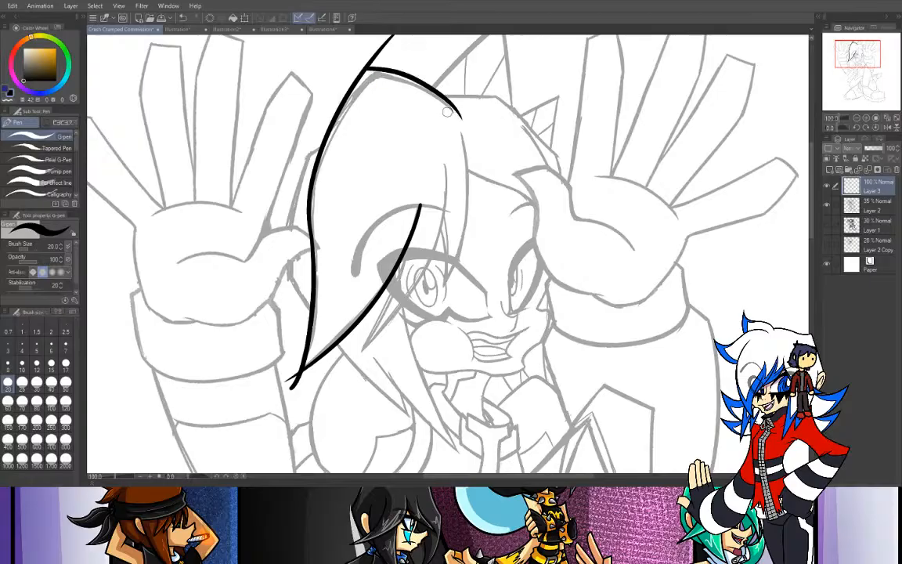
key(ctrl+z)
mouse_move(348, 64)
mouse_down()
mouse_move(382, 69)
mouse_move(454, 111)
mouse_up()
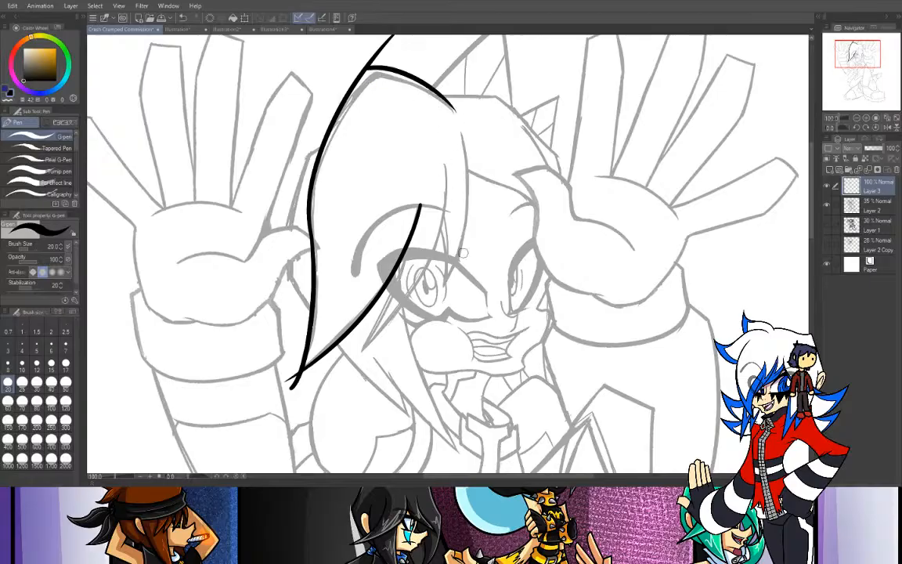
key(ctrl+z)
mouse_move(349, 65)
mouse_down()
mouse_move(389, 72)
mouse_move(433, 108)
mouse_up()
key(ctrl+z)
drag(349, 64, 420, 111)
key(ctrl+z)
mouse_move(348, 64)
mouse_down()
mouse_move(398, 76)
mouse_move(447, 110)
mouse_up()
key(ctrl+z)
drag(348, 64, 407, 105)
key(ctrl+z)
mouse_move(348, 64)
mouse_down()
mouse_move(382, 72)
mouse_move(445, 117)
mouse_up()
key(ctrl+z)
drag(349, 64, 462, 116)
key(ctrl+z)
drag(348, 65, 449, 112)
key(ctrl+z)
drag(348, 64, 452, 112)
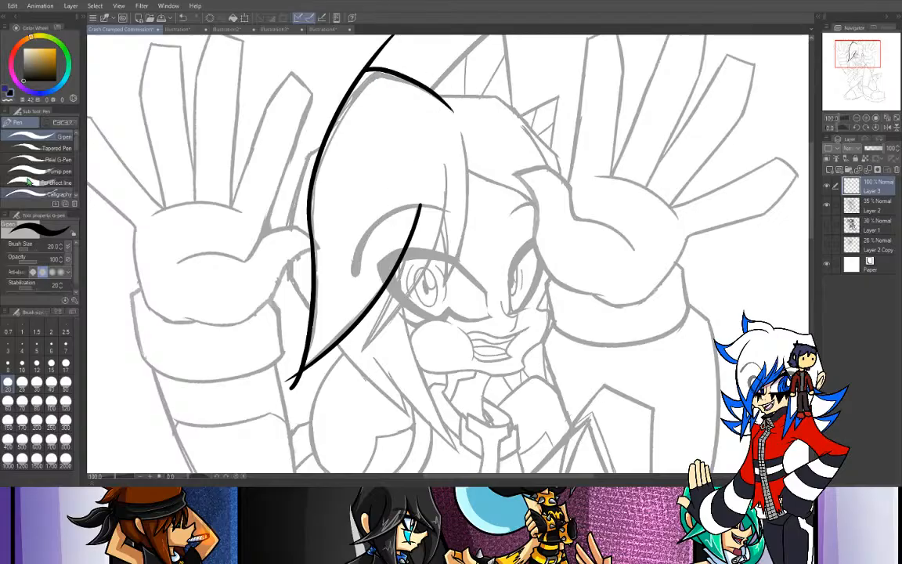
- Trim the overshooting ink with transparent color at the large bang's pointed tip and at the crown
click(12, 92)
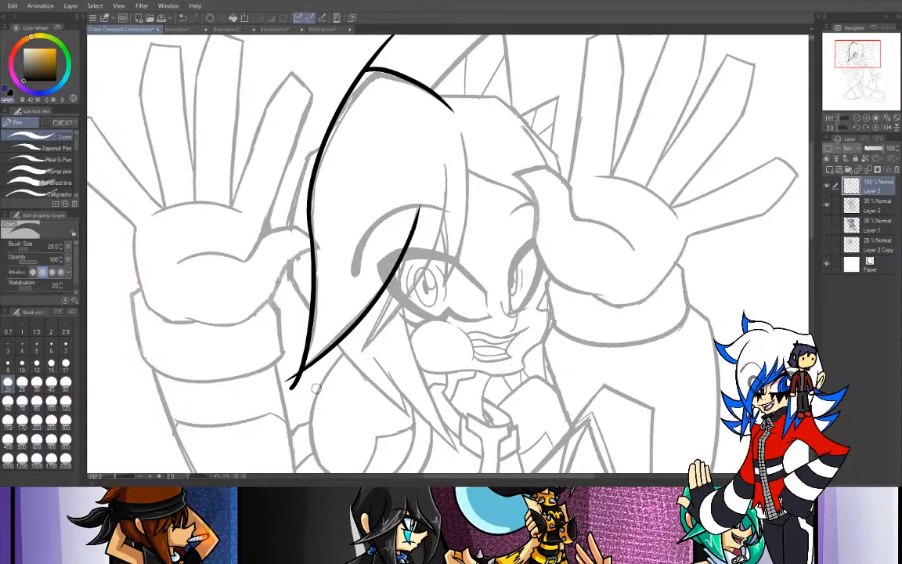
drag(287, 391, 299, 383)
mouse_move(295, 362)
mouse_down()
mouse_move(280, 388)
mouse_move(289, 382)
mouse_up()
drag(858, 54, 853, 49)
mouse_move(470, 106)
mouse_down()
mouse_move(452, 110)
mouse_move(429, 139)
mouse_up()
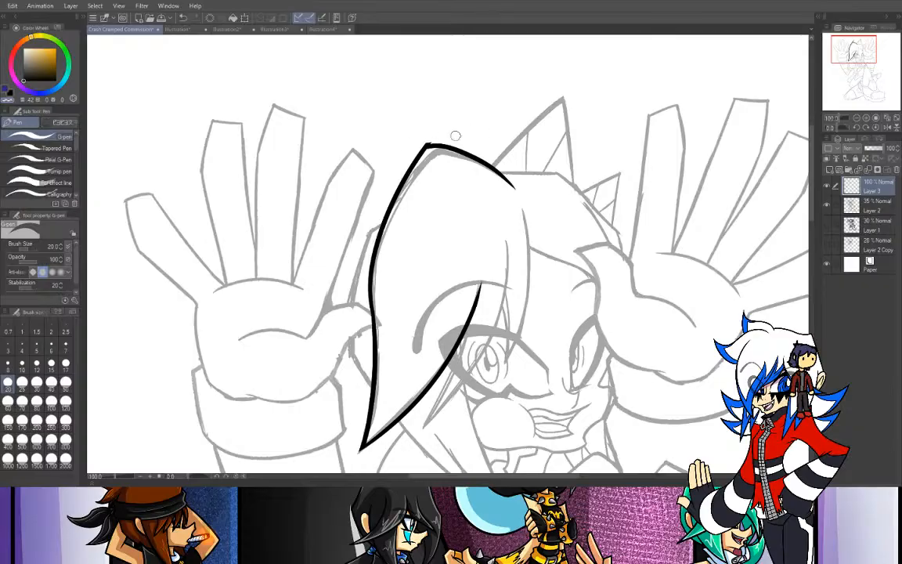
drag(462, 104, 429, 141)
mouse_move(440, 133)
mouse_down()
mouse_move(407, 134)
mouse_move(465, 116)
mouse_move(432, 110)
mouse_move(473, 110)
mouse_up()
- With the canvas rotated 180°, ink both edges of the pointed bang strand that crosses the covered eye
drag(856, 56, 863, 63)
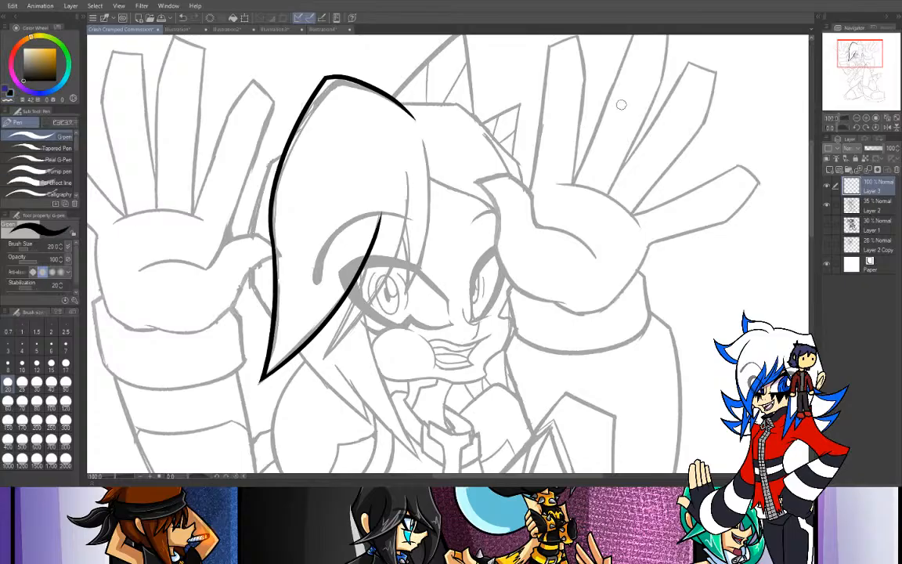
drag(842, 129, 820, 131)
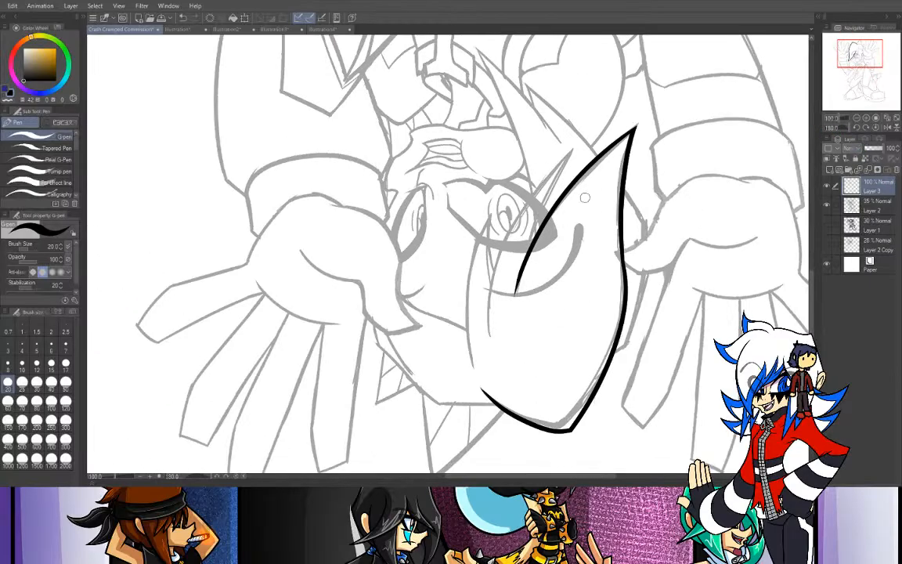
drag(533, 246, 599, 90)
key(ctrl+z)
key(ctrl+y)
drag(488, 337, 603, 99)
key(ctrl+z)
drag(488, 340, 609, 96)
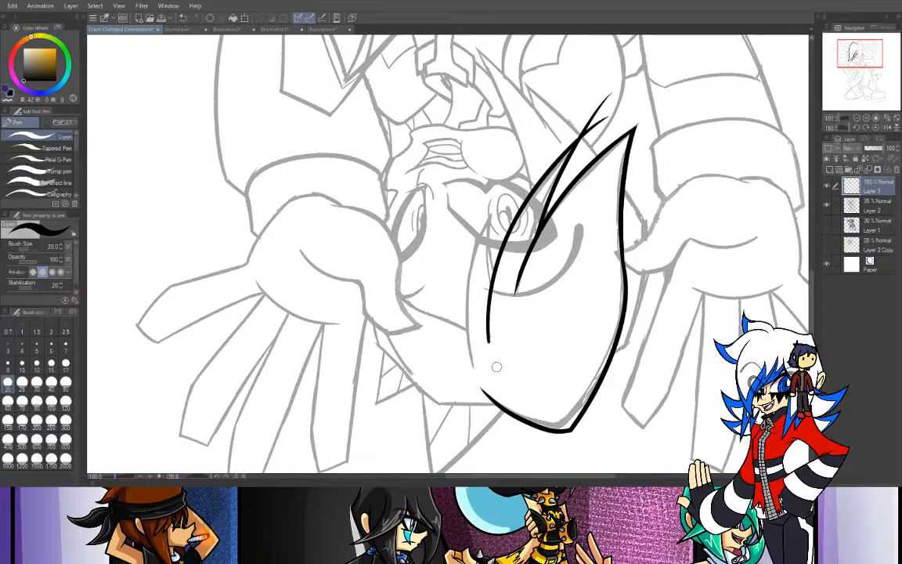
- Ink both edges of the narrow pointed lock beside the eye, running its outer edge up toward the parting
drag(488, 282, 492, 193)
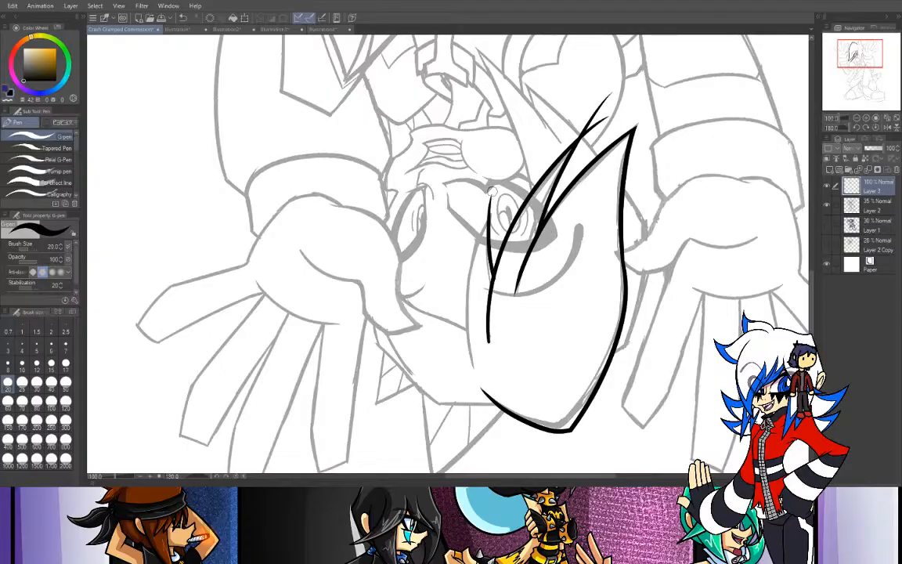
key(ctrl+z)
drag(493, 280, 496, 190)
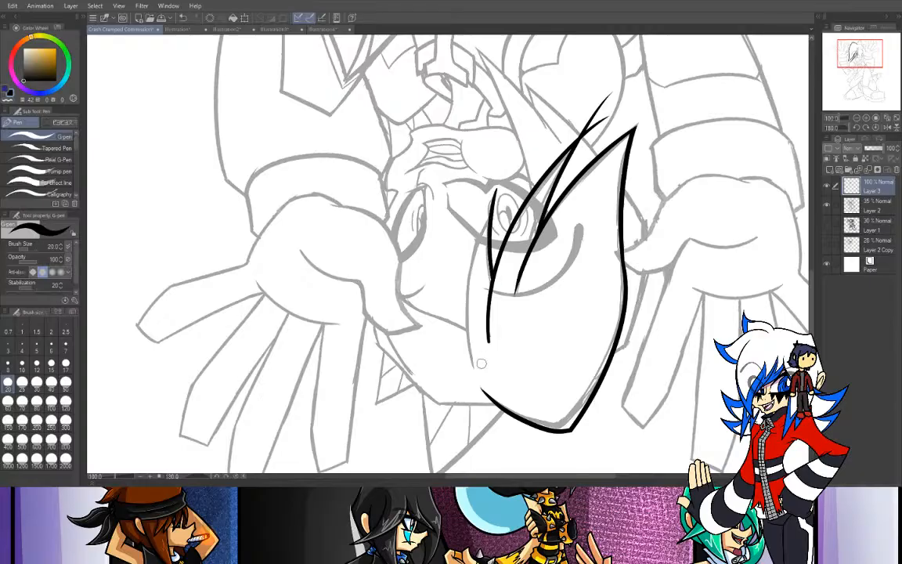
drag(470, 365, 509, 174)
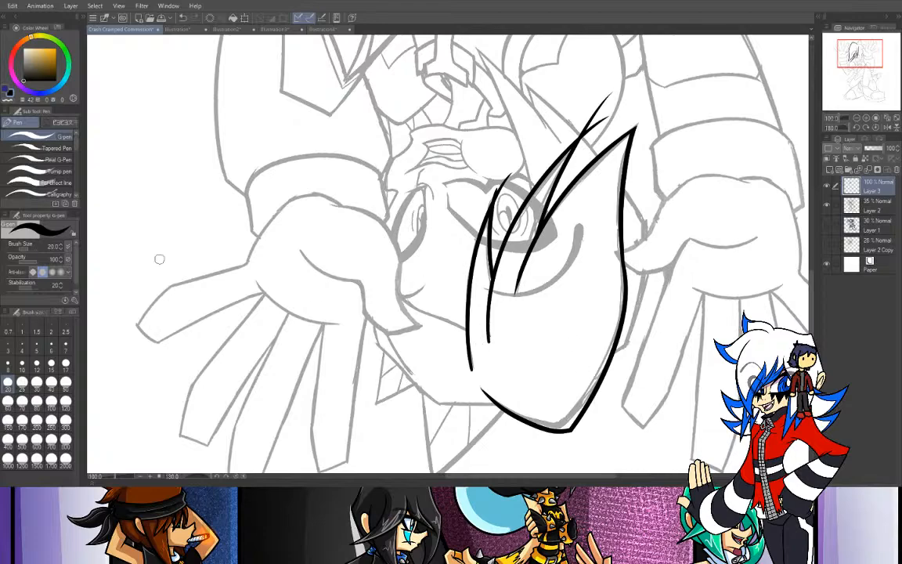
- Taper the upper end of the inner bang line and trim the overshooting tips of the two inner strands with transparent color
click(10, 100)
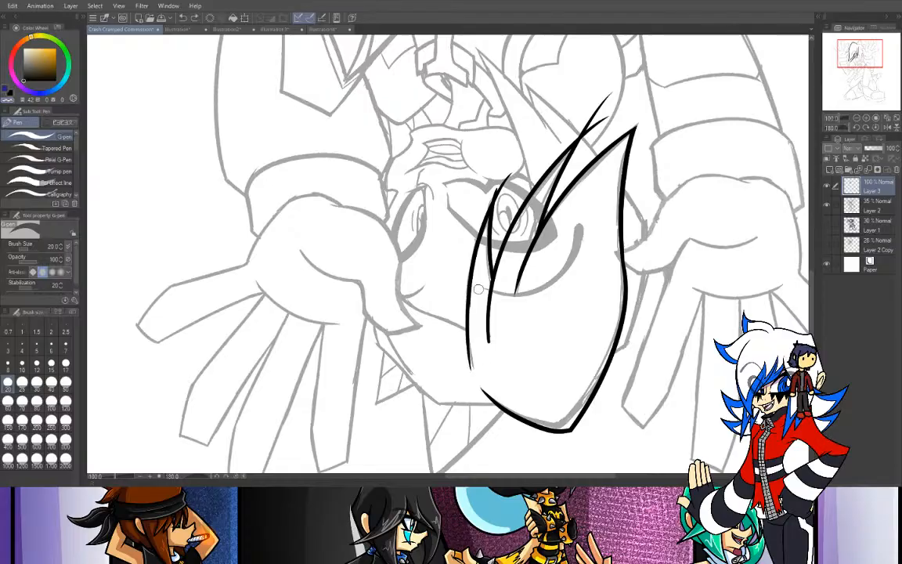
drag(489, 342, 484, 287)
key(ctrl+z)
drag(488, 342, 483, 288)
drag(486, 342, 491, 288)
key(ctrl+z)
drag(490, 343, 496, 281)
key(ctrl+z)
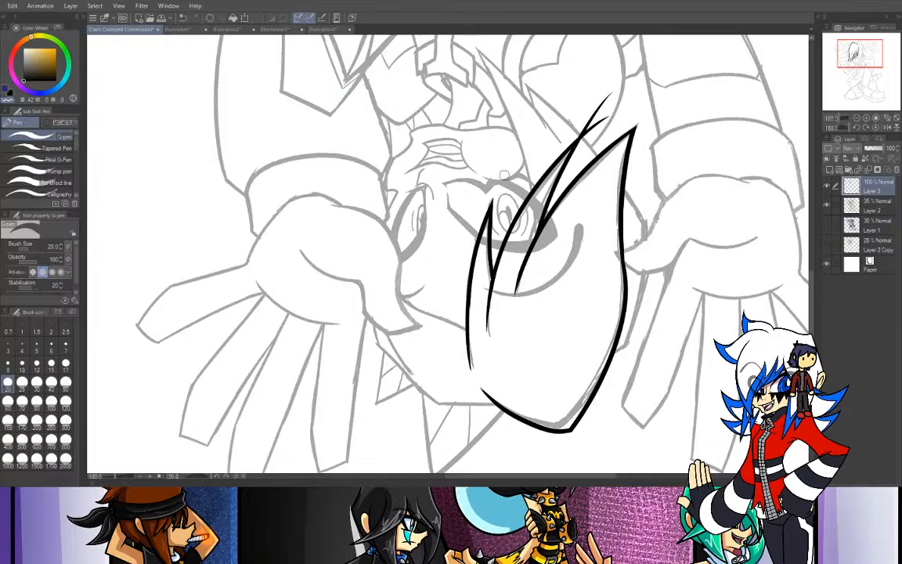
mouse_move(566, 128)
mouse_down()
mouse_move(610, 100)
mouse_move(602, 108)
mouse_up()
mouse_move(599, 122)
mouse_down()
mouse_move(597, 111)
mouse_move(586, 125)
mouse_up()
- Return the canvas to upright and ink the hairline from the narrow lock across the forehead to the raised hand
click(874, 127)
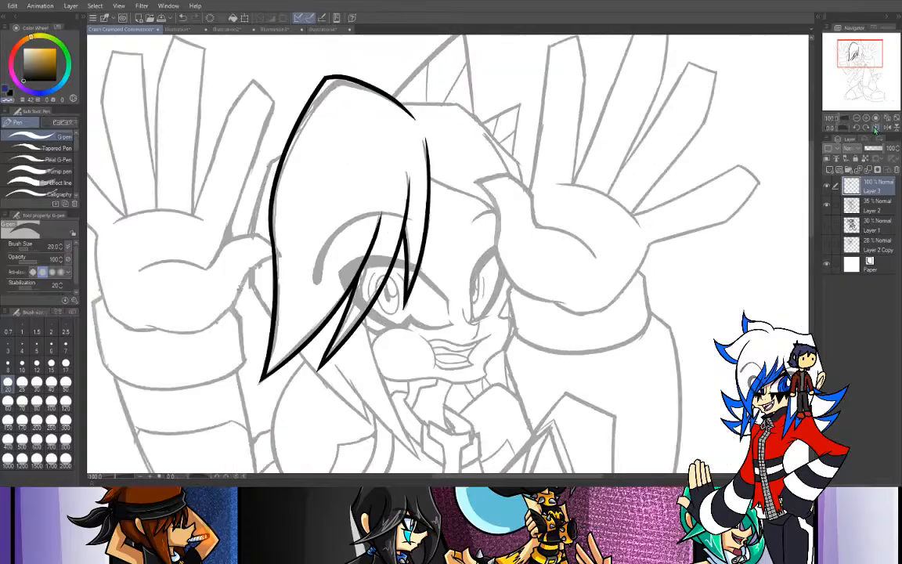
click(11, 93)
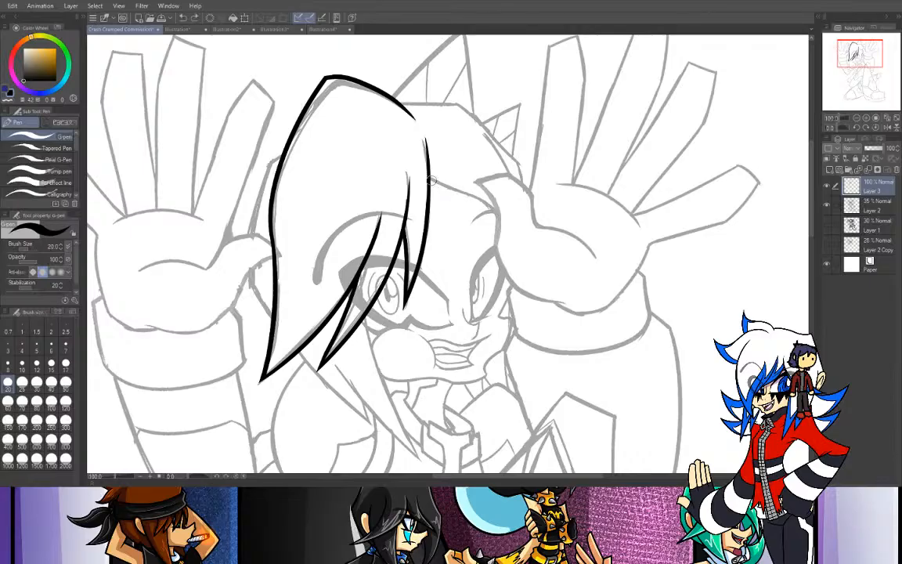
drag(429, 182, 490, 213)
key(ctrl+z)
drag(429, 182, 500, 229)
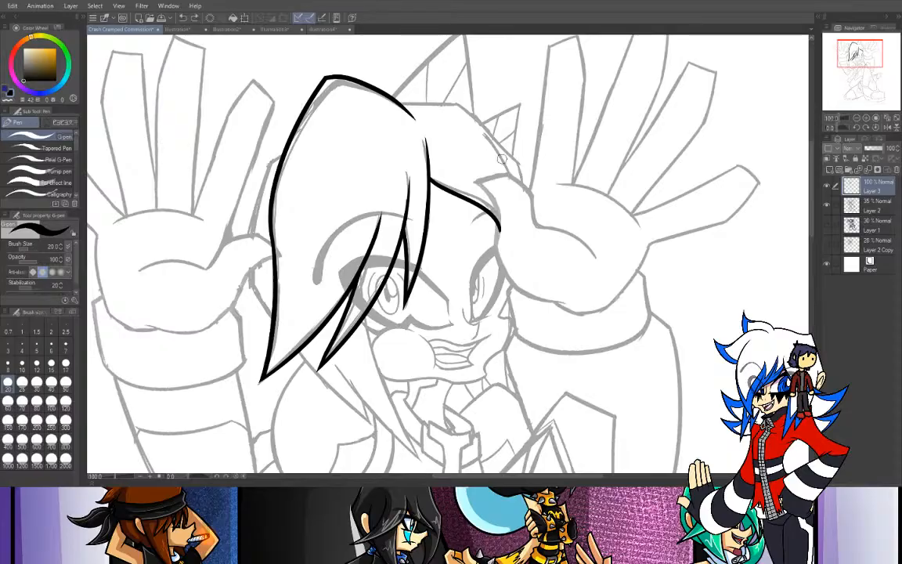
- Ink the hair's top edge from the parting and its angled far side down to the raised hand, including the inner strand line
mouse_move(468, 123)
mouse_down()
mouse_move(513, 179)
mouse_move(477, 125)
mouse_up()
key(ctrl+z)
drag(397, 101, 473, 104)
key(ctrl+z)
mouse_move(398, 100)
mouse_down()
mouse_move(476, 104)
mouse_move(511, 173)
mouse_up()
key(ctrl+z)
mouse_move(463, 105)
mouse_down()
mouse_move(519, 167)
mouse_move(499, 123)
mouse_up()
key(ctrl+z)
drag(518, 158, 529, 188)
key(ctrl+z)
key(ctrl+z)
drag(518, 154, 527, 208)
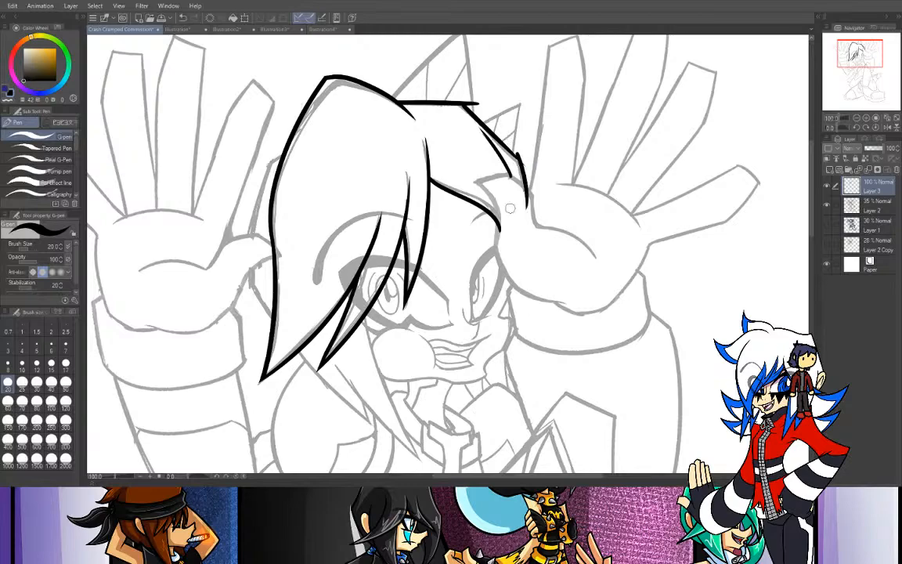
- Erase the stray line ends at the hair's upper corner and where the hair meets the hand
click(1, 152)
drag(457, 92, 504, 130)
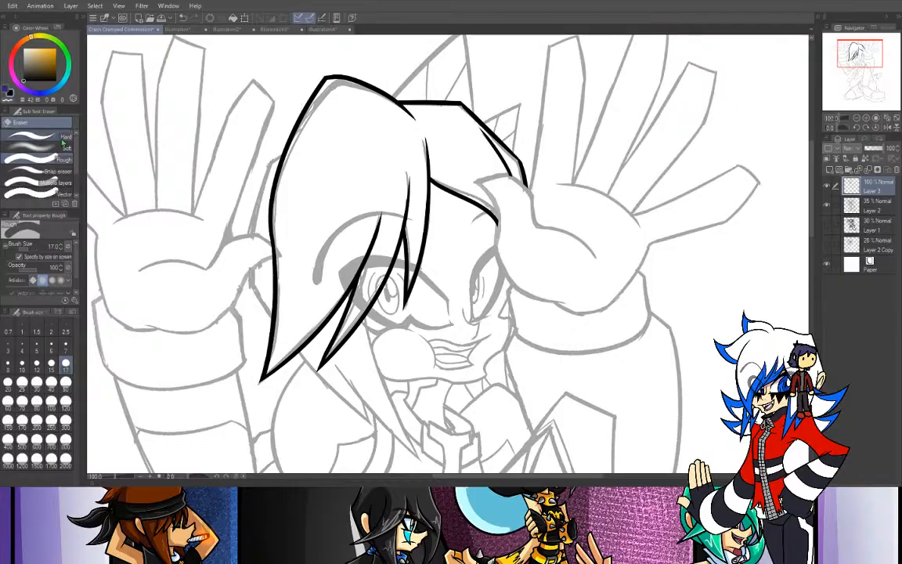
key(p)
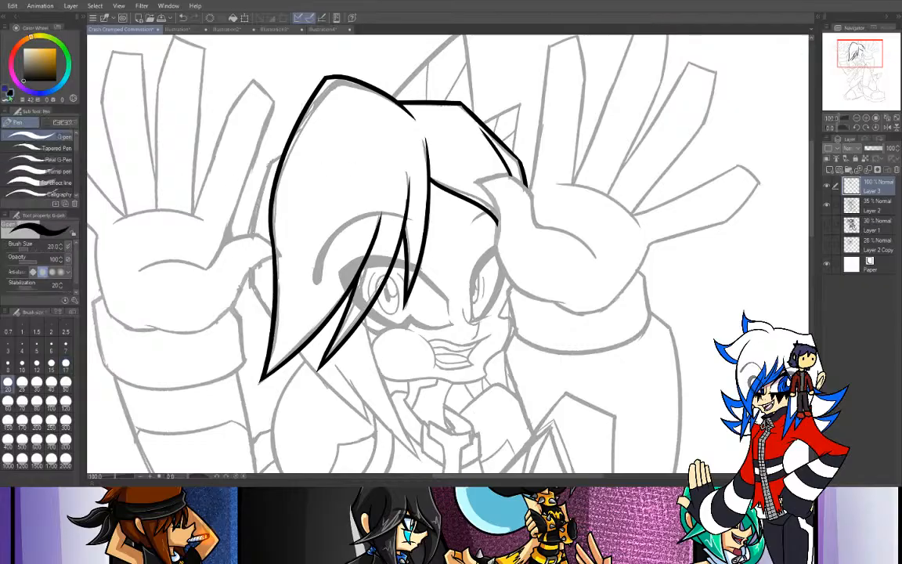
- Ink the face-side edge of the long lock below the bangs with the G-pen at size 17, redrawing until it fits
click(866, 118)
drag(860, 55, 862, 59)
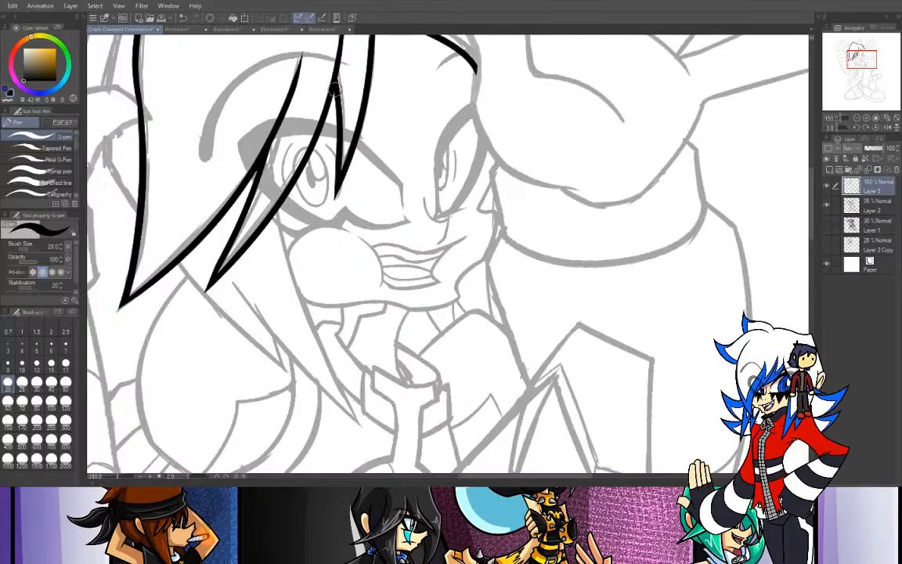
click(66, 362)
drag(252, 184, 336, 391)
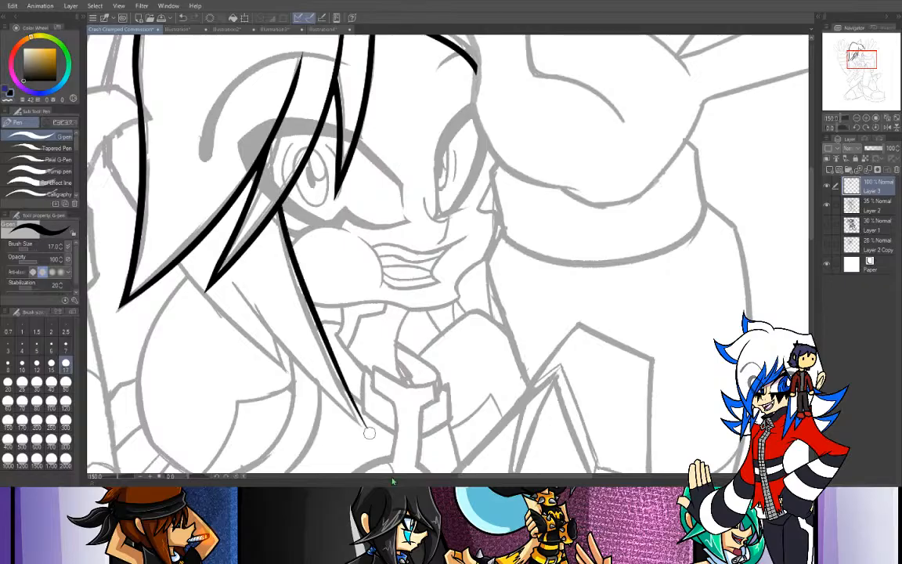
key(ctrl+z)
drag(254, 186, 352, 412)
key(ctrl+z)
drag(252, 186, 353, 426)
key(ctrl+z)
drag(252, 176, 382, 468)
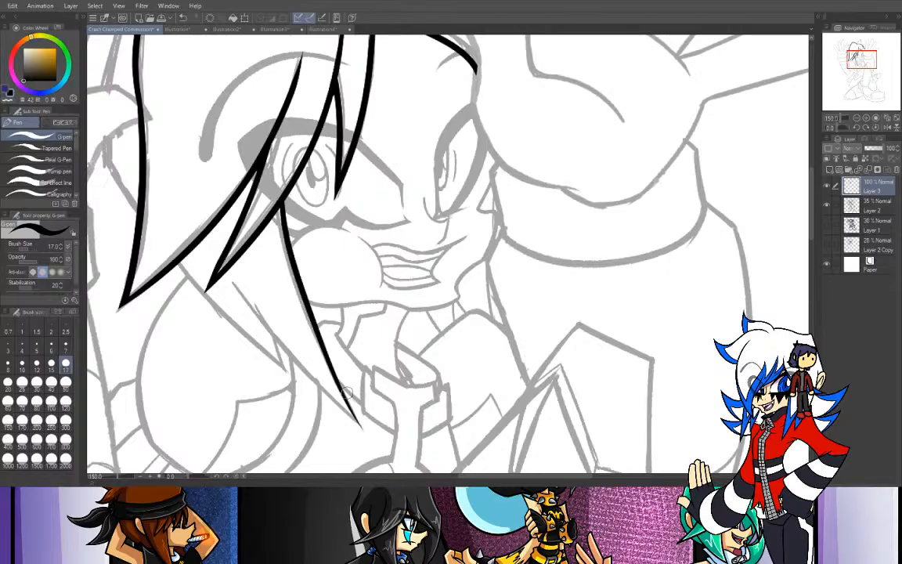
key(ctrl+z)
mouse_move(250, 177)
mouse_down()
mouse_move(266, 252)
mouse_move(382, 468)
mouse_up()
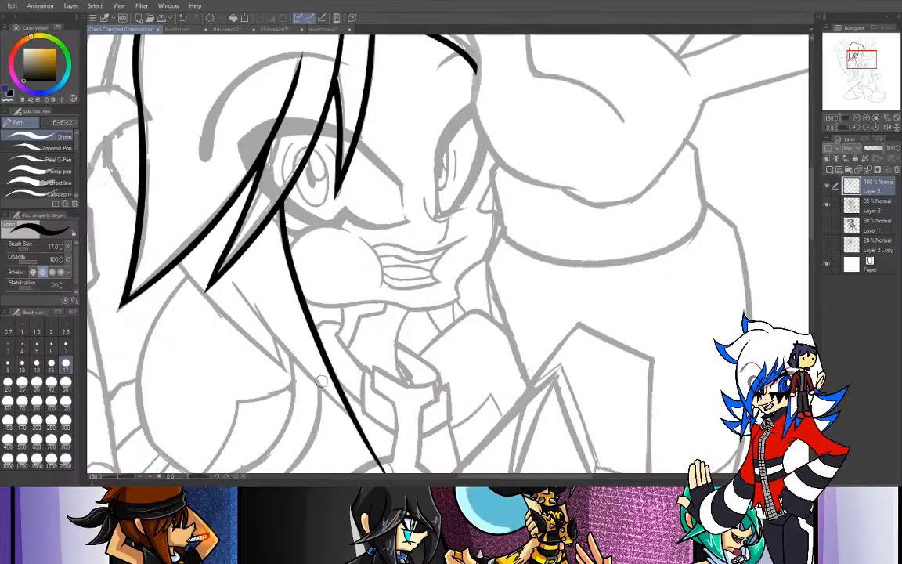
- Ink the outer edge of the long lock so that it meets the face-side edge near the tip
mouse_move(208, 238)
mouse_down()
mouse_move(329, 387)
mouse_move(206, 246)
mouse_up()
key(ctrl+z)
key(ctrl+z)
drag(333, 381, 200, 246)
key(ctrl+z)
drag(332, 382, 225, 270)
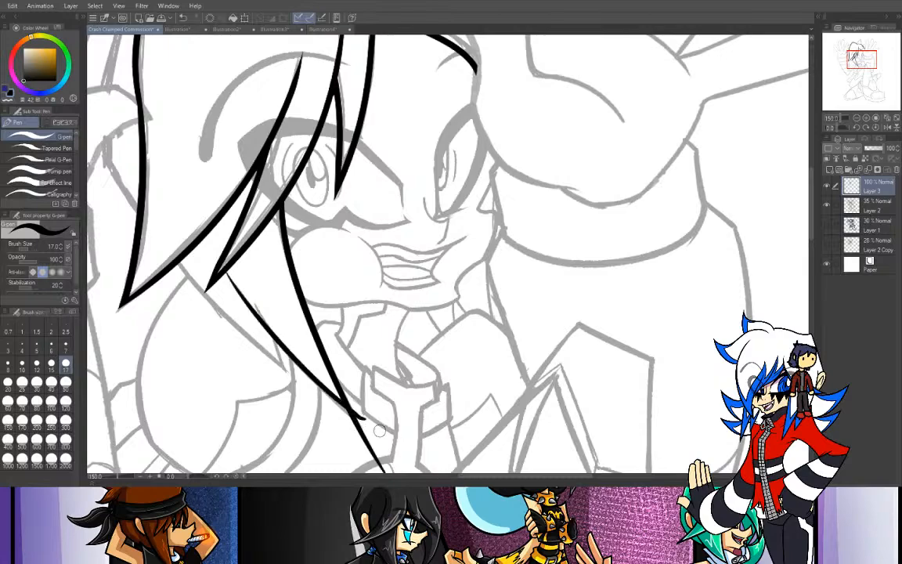
- Erase the lines running past the long lock's tip and clean it into a sharp point
key(e)
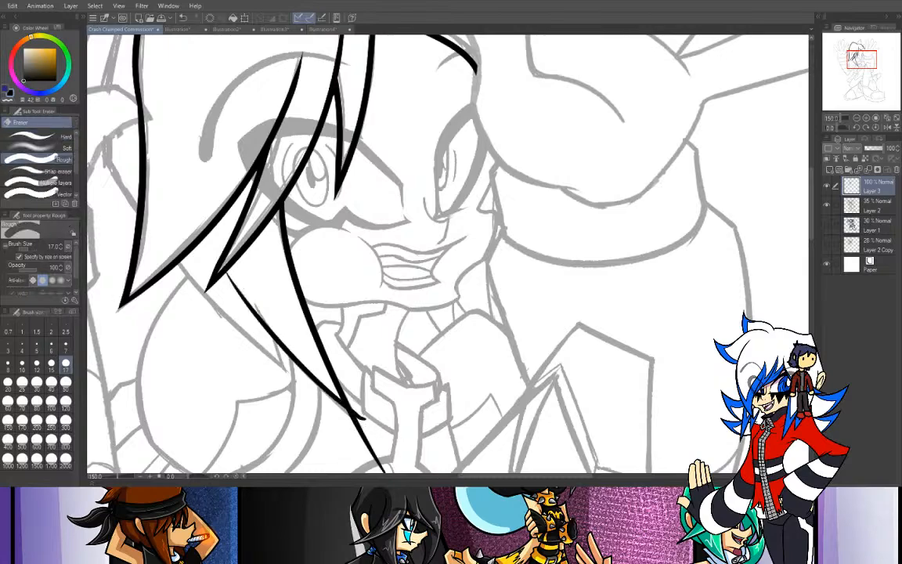
mouse_move(345, 455)
mouse_down()
mouse_move(374, 456)
mouse_move(363, 447)
mouse_move(370, 441)
mouse_move(339, 417)
mouse_up()
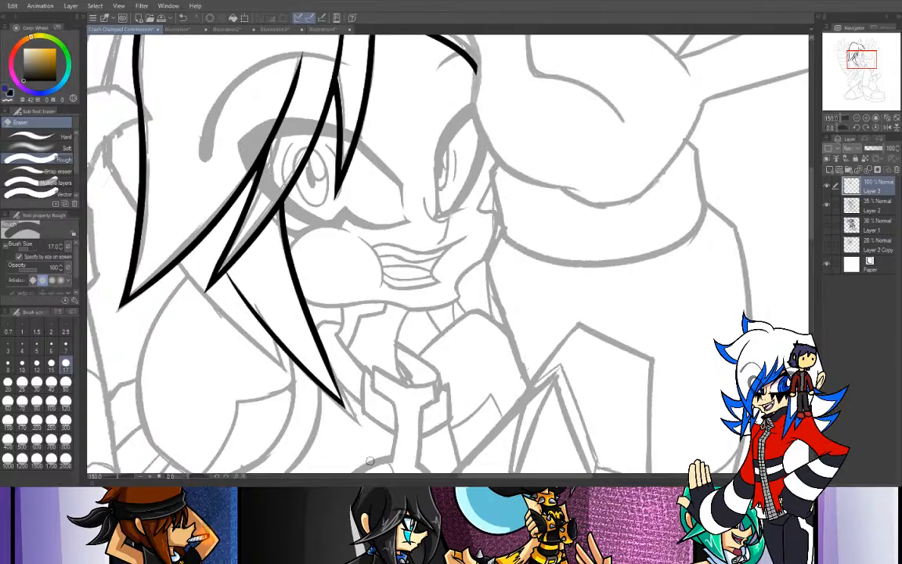
drag(328, 346, 363, 431)
key(p)
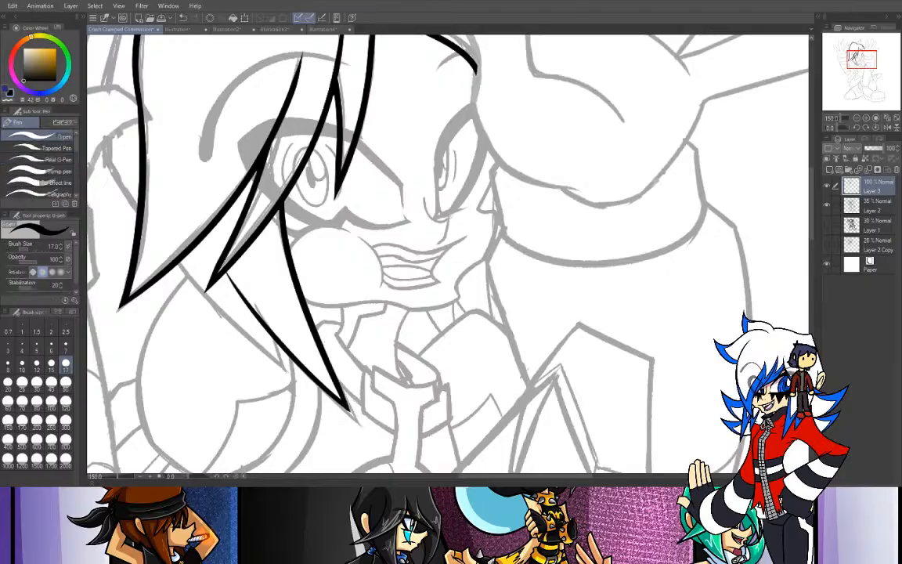
- Trim the outer side of the second bang strand's pointed tip with transparent color
click(9, 99)
mouse_move(237, 209)
mouse_down()
mouse_move(210, 274)
mouse_move(187, 298)
mouse_up()
key(ctrl+z)
drag(235, 212, 176, 328)
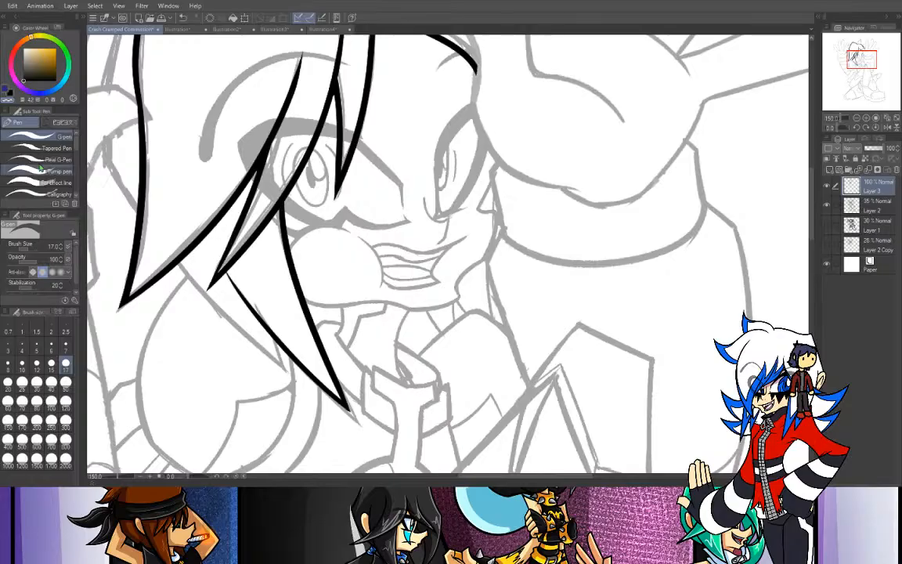
- Ink both edges of the shorter lock beside the long one and trim the ink overshooting its tip
click(9, 88)
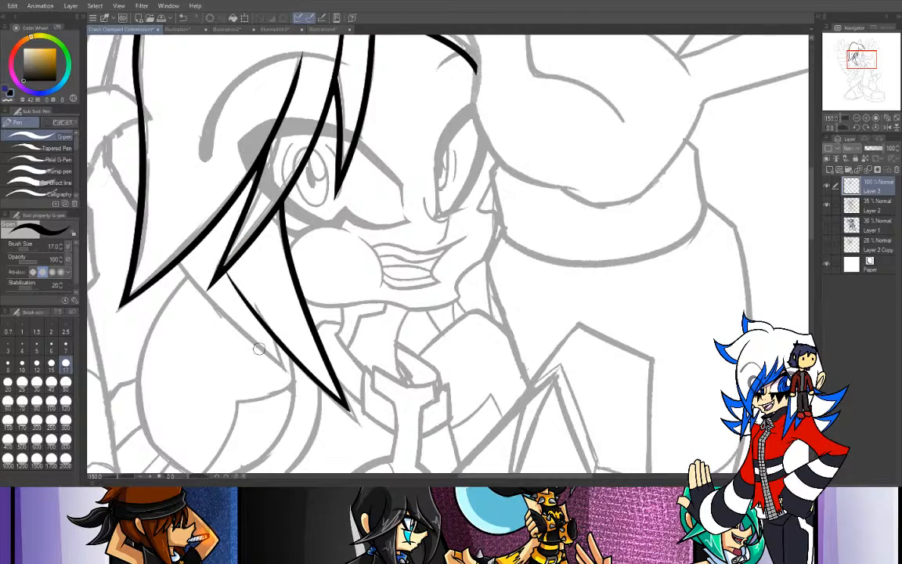
drag(276, 344, 299, 403)
key(ctrl+z)
drag(274, 338, 299, 405)
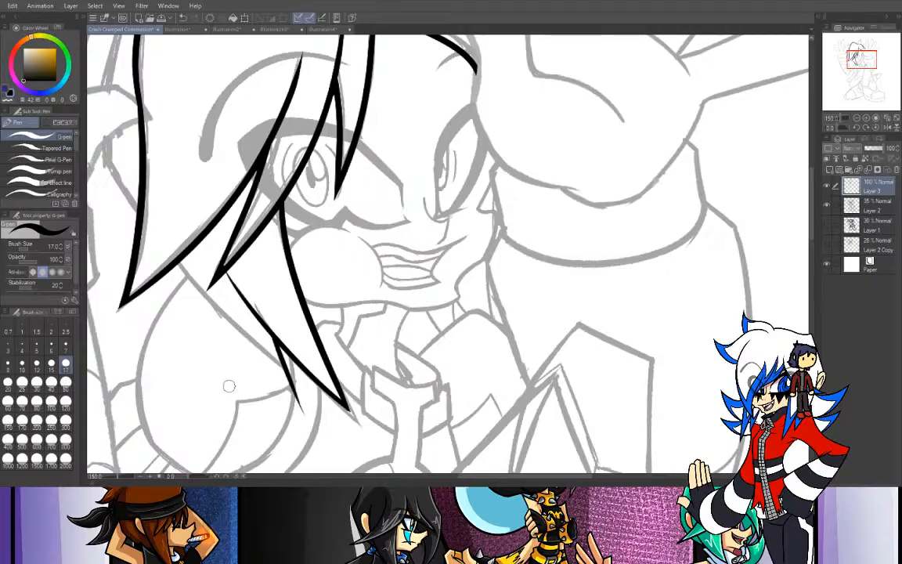
drag(180, 263, 302, 387)
key(ctrl+z)
drag(176, 261, 297, 366)
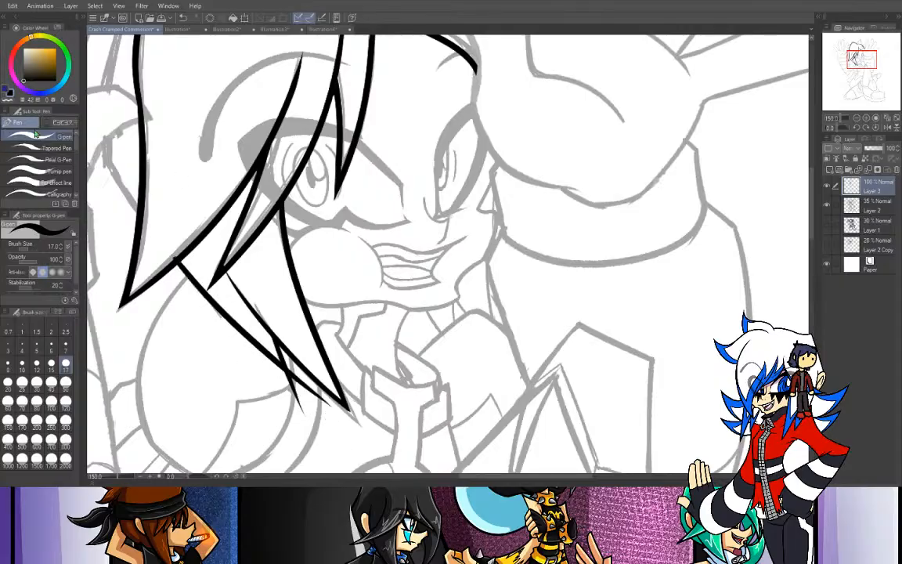
click(10, 95)
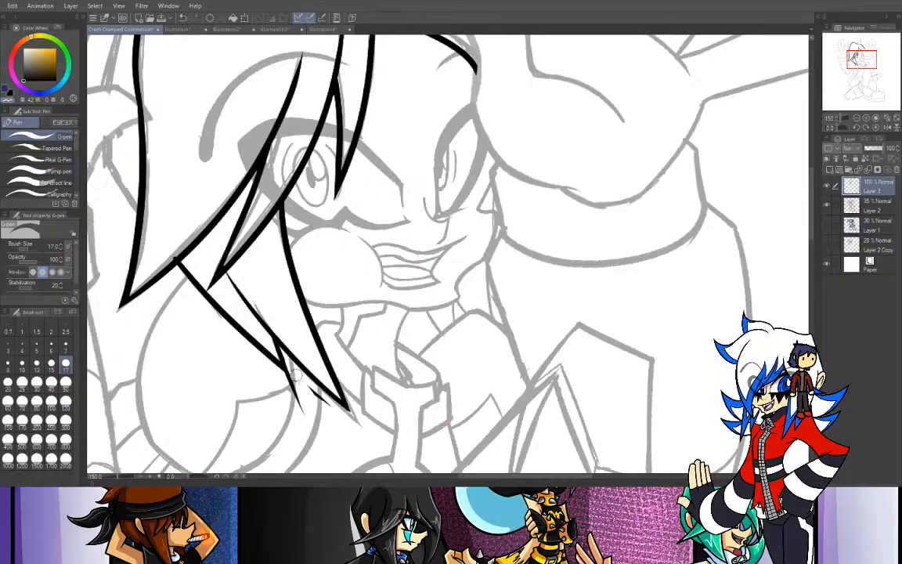
drag(285, 358, 310, 411)
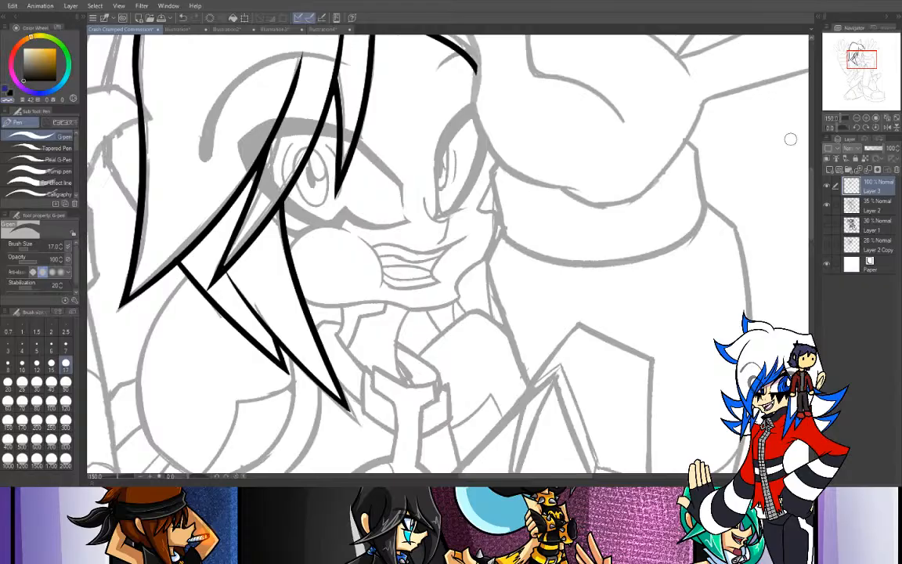
- Ink the outer edge of the back hair strand beside the large bang, down to the raised hand's thumb
click(856, 119)
drag(858, 52, 853, 56)
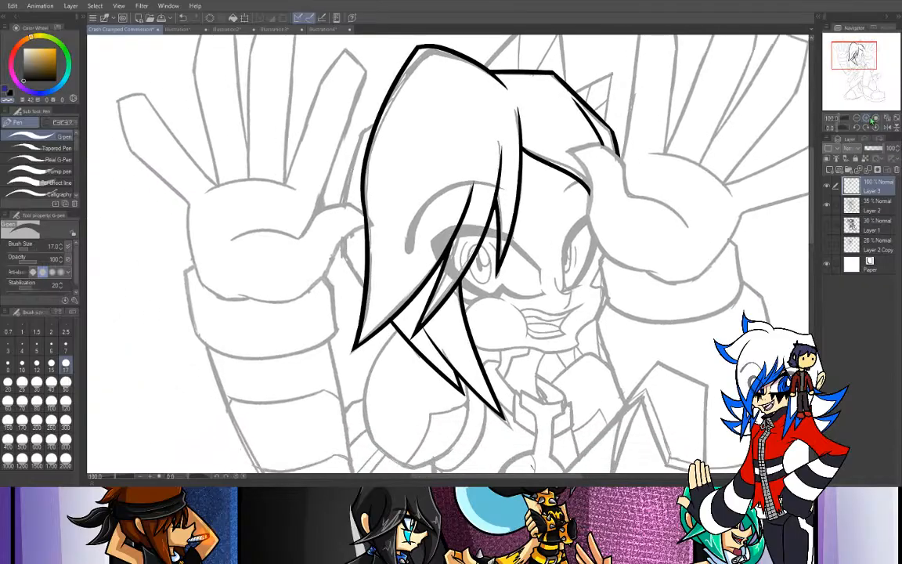
key(ctrl+plus)
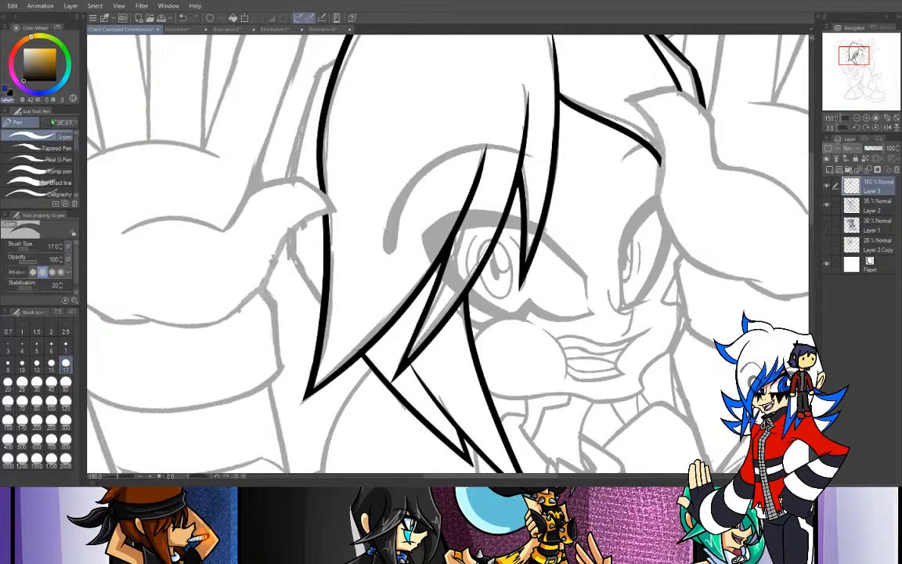
click(10, 91)
drag(304, 54, 275, 69)
key(ctrl+z)
mouse_move(343, 47)
mouse_down()
mouse_move(309, 74)
mouse_move(319, 73)
mouse_move(288, 205)
mouse_up()
key(ctrl+z)
drag(320, 71, 282, 230)
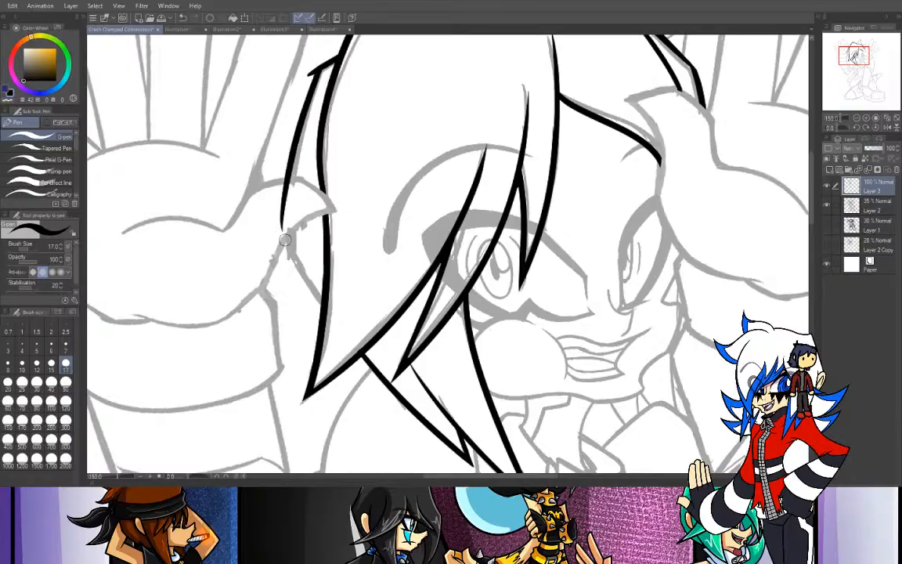
- Ink the back hair edge emerging below the raised thumb and erase the end of the strand overlapping the thumb
drag(285, 240, 319, 300)
key(ctrl+z)
mouse_move(286, 241)
mouse_down()
mouse_move(332, 323)
mouse_move(287, 256)
mouse_move(319, 306)
mouse_up()
key(ctrl+z)
drag(287, 257, 320, 306)
key(ctrl+z)
drag(285, 239, 320, 302)
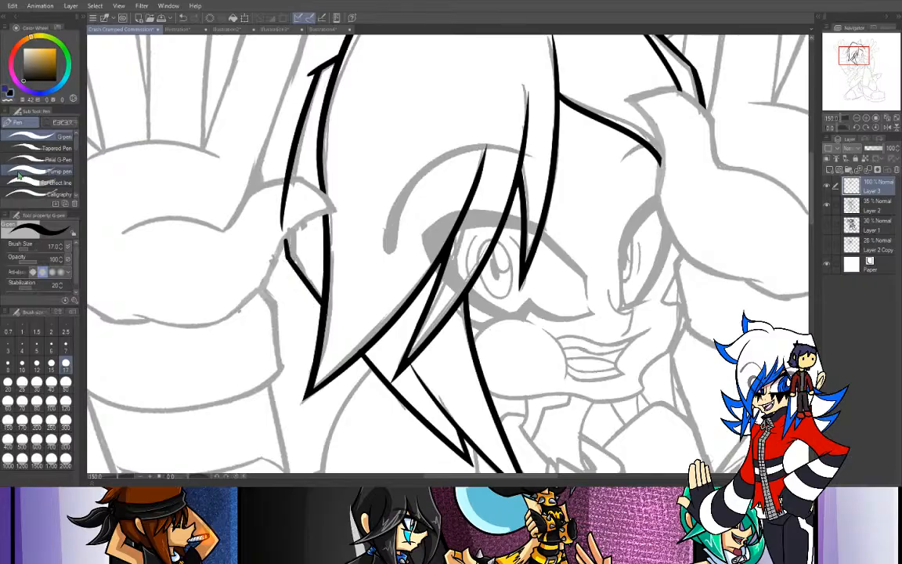
key(e)
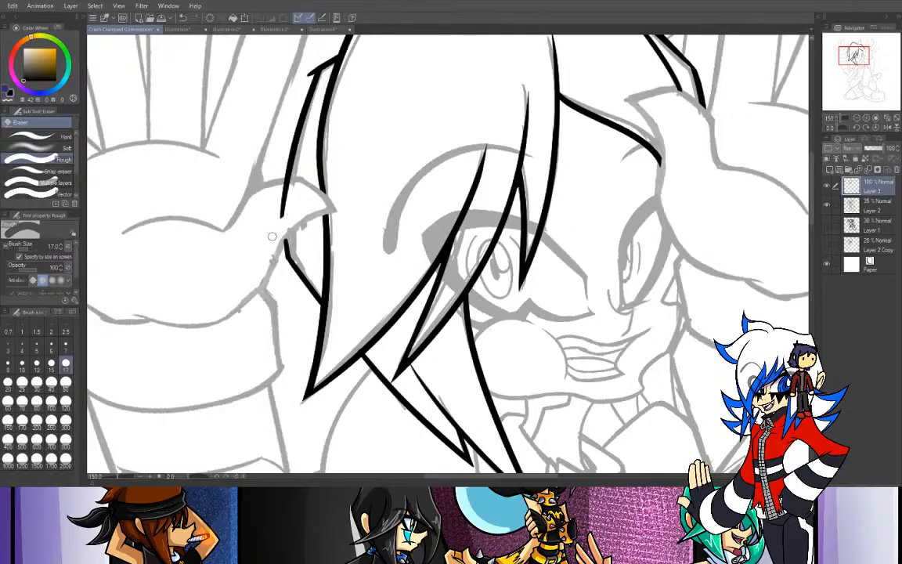
drag(282, 213, 292, 186)
key(p)
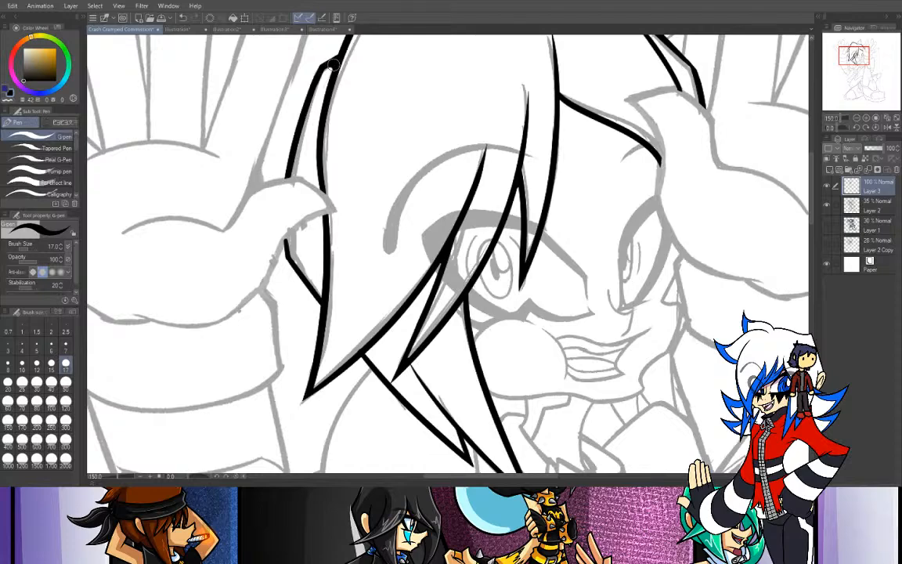
- Ink the outer slanted edge of the large pointed ear on top of the head
drag(846, 69, 853, 55)
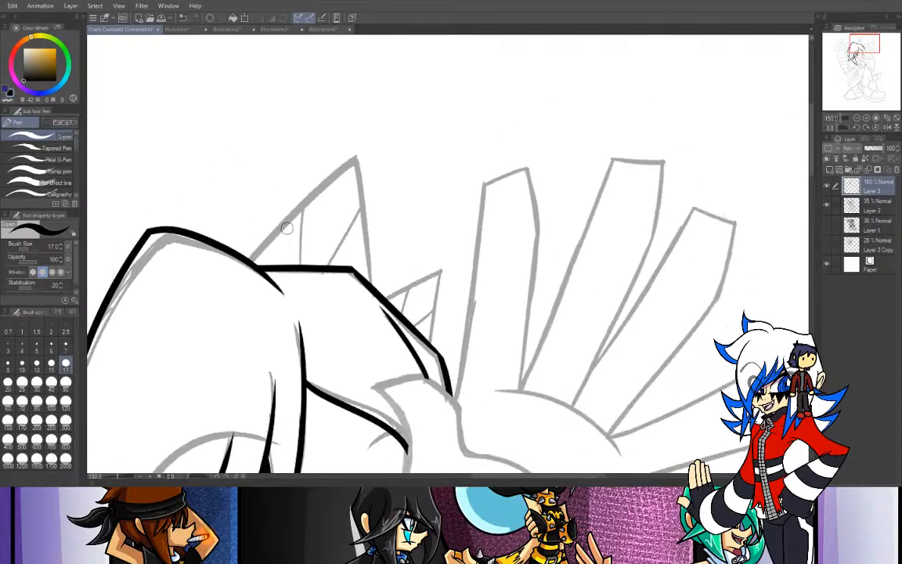
drag(257, 255, 394, 117)
key(ctrl+z)
drag(252, 258, 403, 108)
key(ctrl+z)
drag(250, 261, 409, 118)
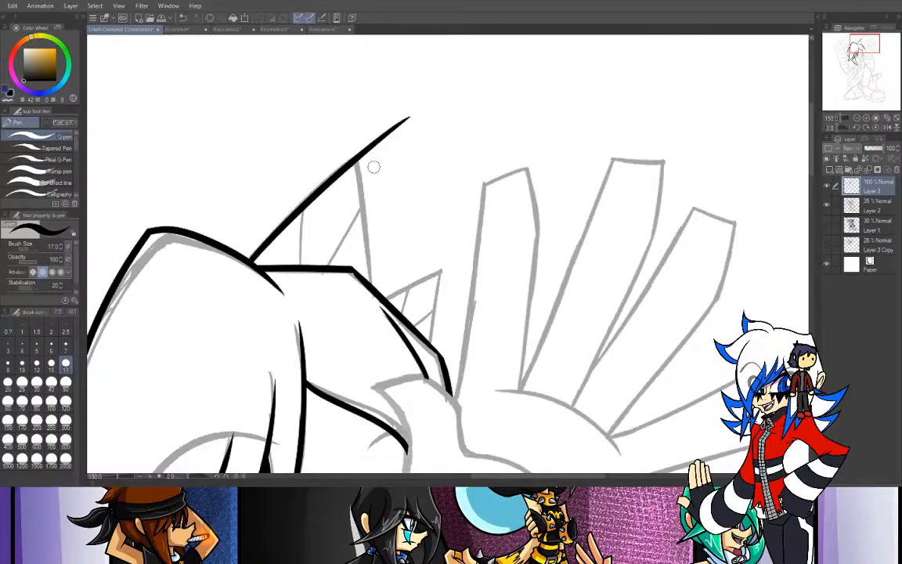
- Ink the inner edge of the large ear from its tip down to the head outline
drag(321, 144, 335, 249)
key(ctrl+z)
mouse_move(358, 156)
mouse_down()
mouse_move(381, 311)
mouse_move(352, 154)
mouse_move(374, 274)
mouse_up()
key(ctrl+z)
key(ctrl+z)
key(ctrl+z)
drag(358, 162, 371, 282)
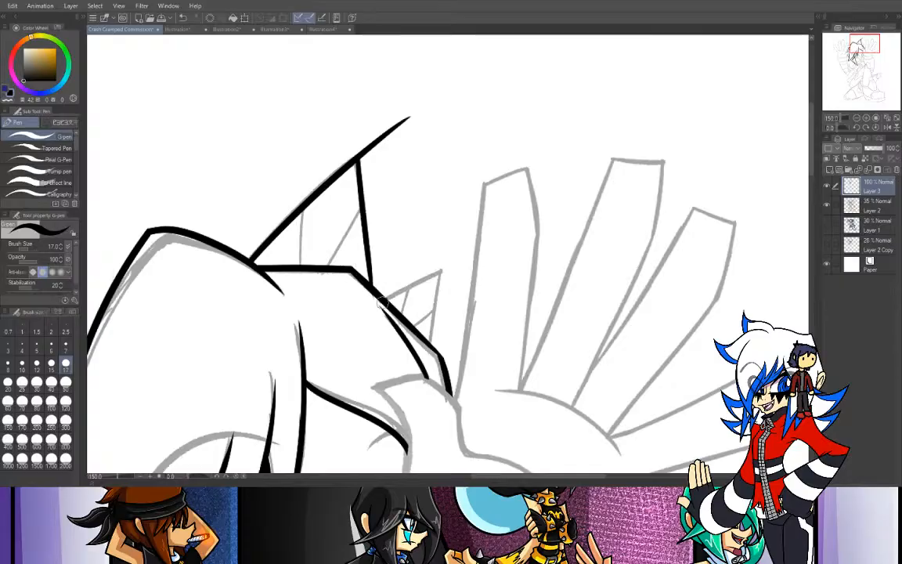
- Ink both edges of the small pointed ear and erase the overshooting lines at the tips of both ears
drag(381, 295, 469, 254)
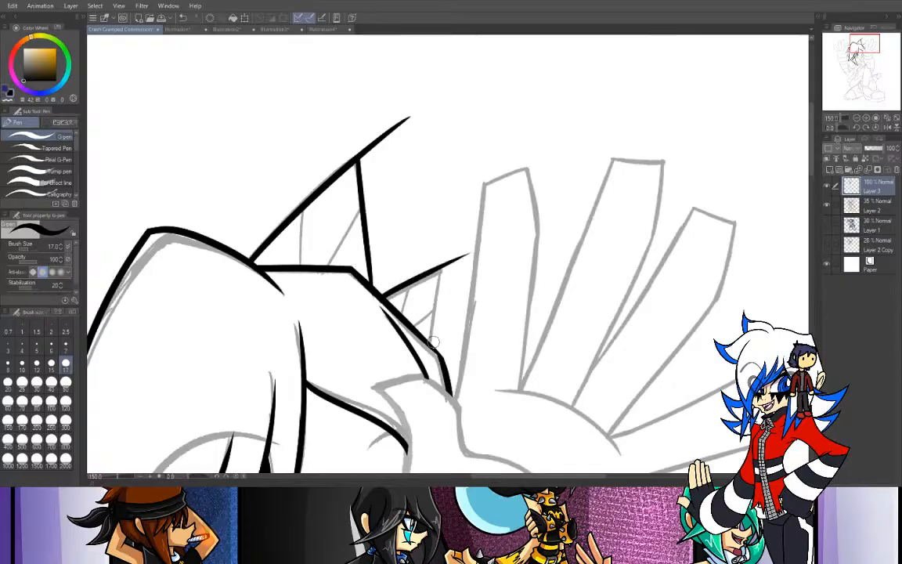
drag(431, 338, 446, 220)
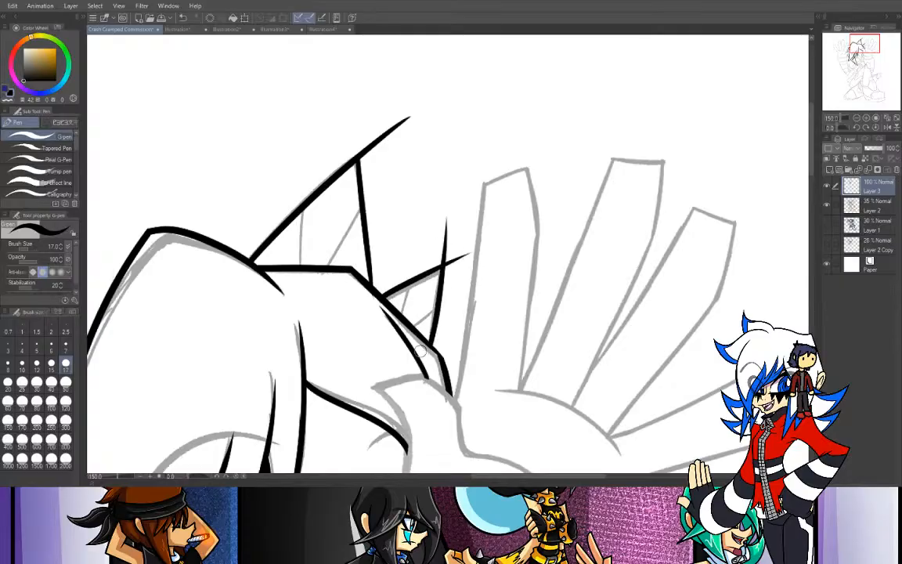
key(e)
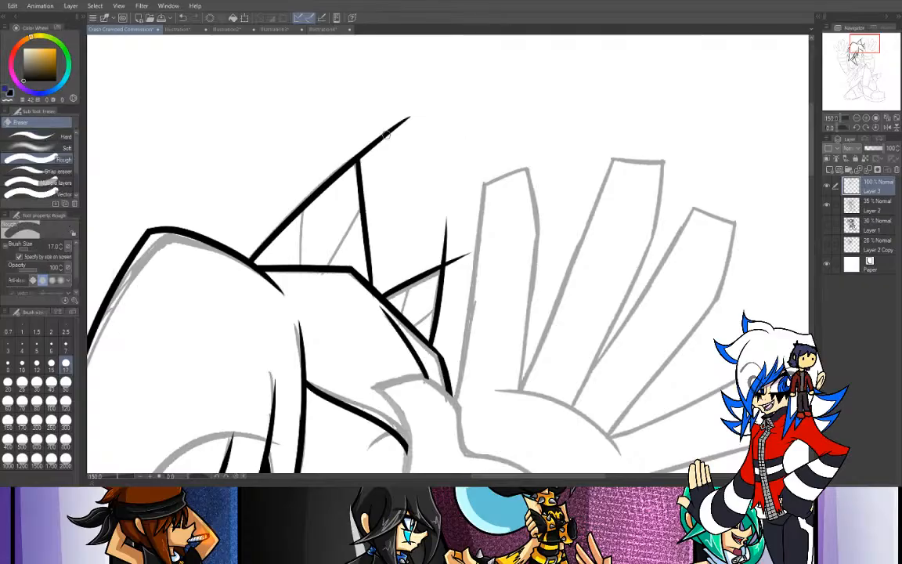
drag(407, 124, 379, 157)
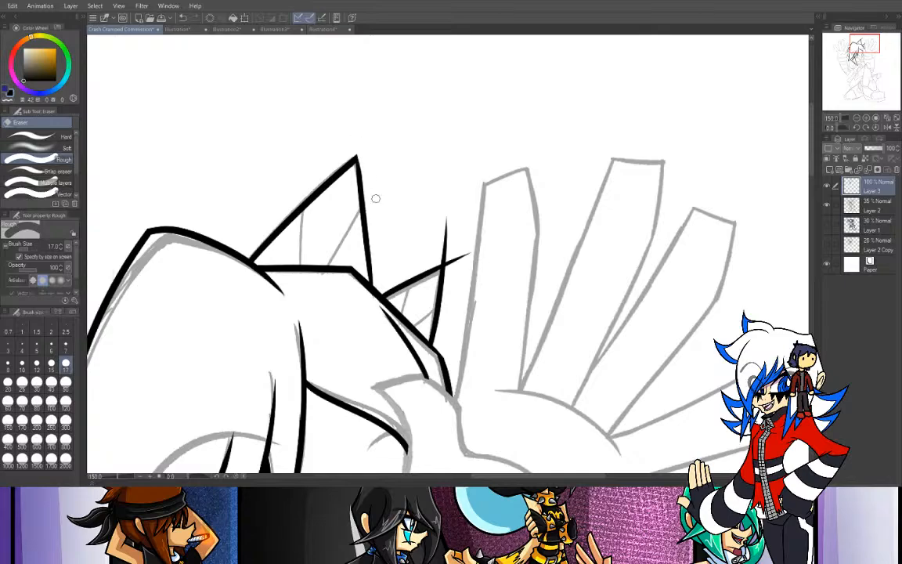
key(ctrl+z)
key(ctrl+z)
mouse_move(370, 159)
mouse_down()
mouse_move(372, 119)
mouse_move(411, 104)
mouse_up()
drag(418, 256, 461, 252)
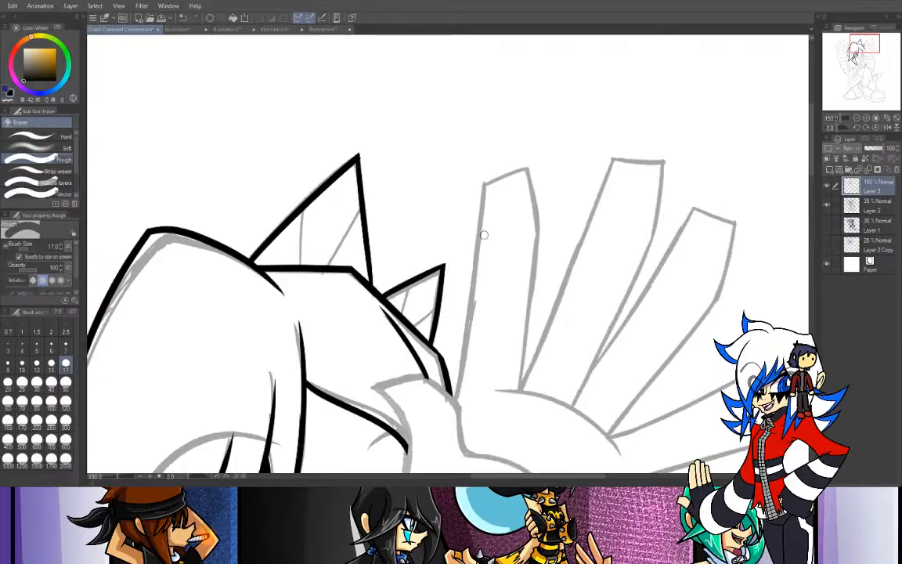
- Ink the vertical and slanted inner lines of the large ear
key(p)
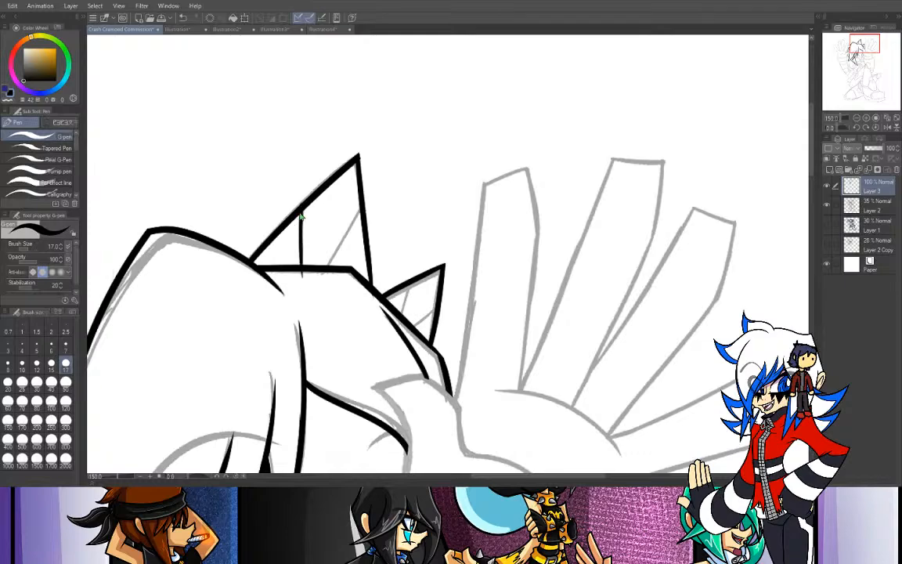
drag(301, 216, 302, 267)
drag(361, 210, 319, 276)
key(ctrl+z)
drag(362, 214, 324, 271)
key(ctrl+z)
drag(361, 218, 324, 273)
key(ctrl+z)
drag(362, 218, 334, 265)
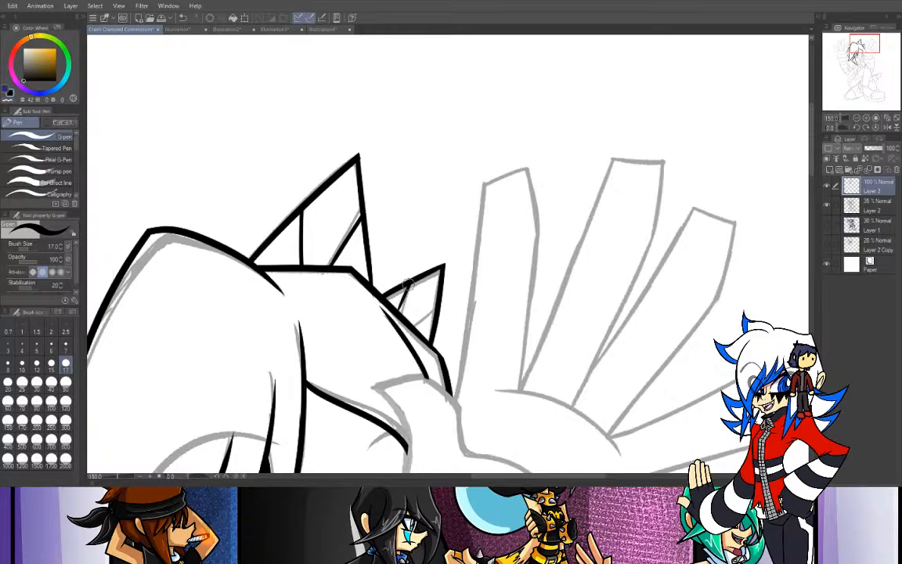
- Ink the two short inner lines of the small ear
key(ctrl+z)
drag(418, 314, 449, 294)
key(ctrl+z)
mouse_move(408, 322)
mouse_down()
mouse_move(443, 297)
mouse_move(402, 327)
mouse_move(435, 305)
mouse_up()
key(ctrl+z)
key(ctrl+z)
click(856, 117)
drag(848, 47, 848, 50)
click(866, 118)
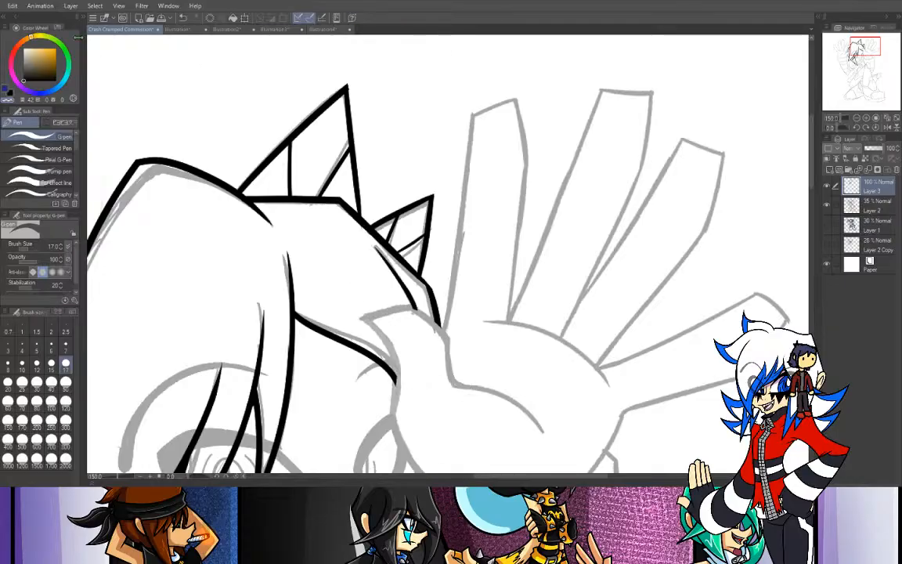
- Ink the jaw line from the long hair strand to beneath the rounded cheek
mouse_move(872, 47)
mouse_down()
mouse_move(836, 55)
mouse_move(848, 60)
mouse_up()
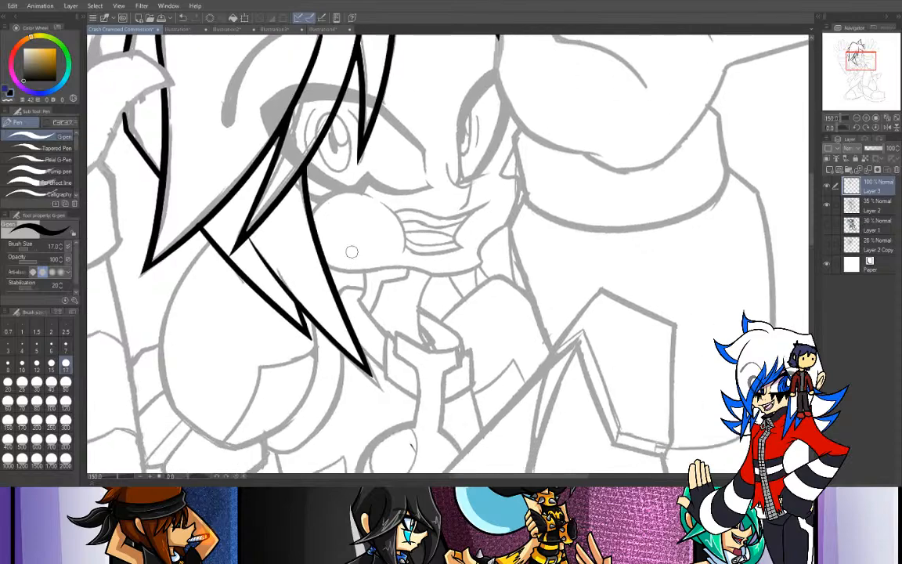
mouse_move(397, 256)
mouse_down()
mouse_move(335, 273)
mouse_move(403, 267)
mouse_up()
key(ctrl+z)
key(ctrl+z)
drag(328, 265, 404, 268)
key(ctrl+z)
drag(327, 268, 401, 261)
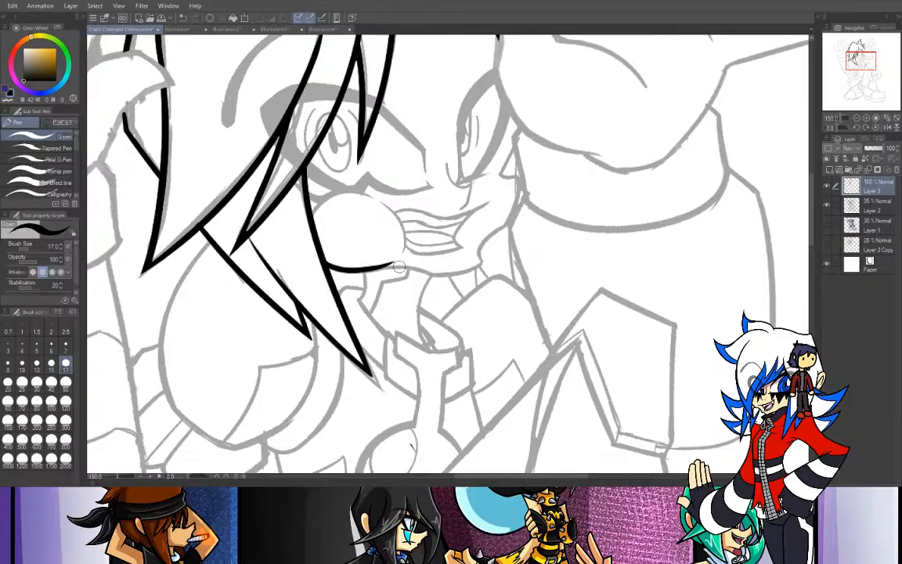
drag(323, 269, 432, 276)
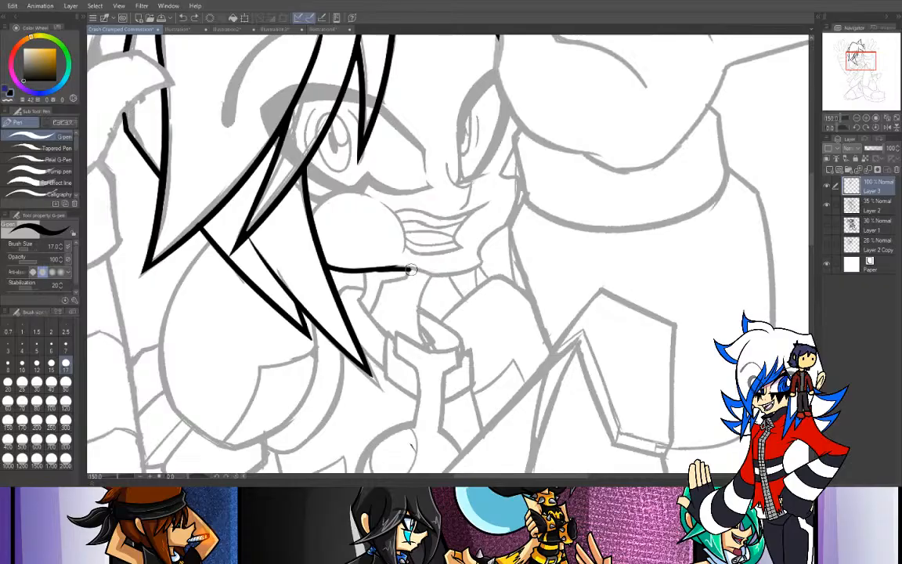
key(ctrl+z)
- Extend the jaw line through the chin, ink the far side of the jaw, and trim the overshoot at their corner
mouse_move(379, 269)
mouse_down()
mouse_move(413, 267)
mouse_move(422, 271)
mouse_move(401, 268)
mouse_move(425, 276)
mouse_move(381, 268)
mouse_move(434, 274)
mouse_move(381, 266)
mouse_move(440, 275)
mouse_move(380, 267)
mouse_move(437, 278)
mouse_move(493, 266)
mouse_up()
key(ctrl+z)
key(ctrl+z)
key(ctrl+z)
key(ctrl+z)
drag(430, 274, 492, 265)
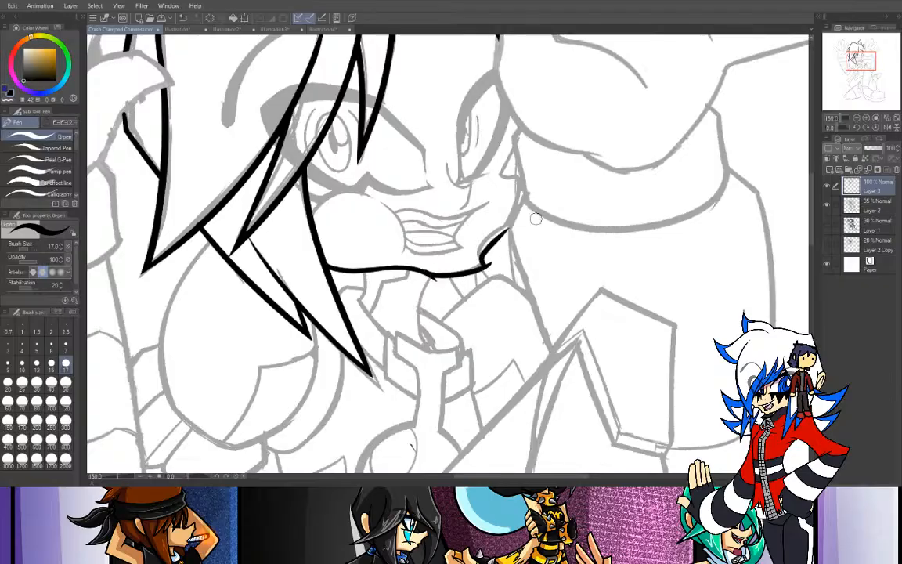
drag(513, 226, 478, 262)
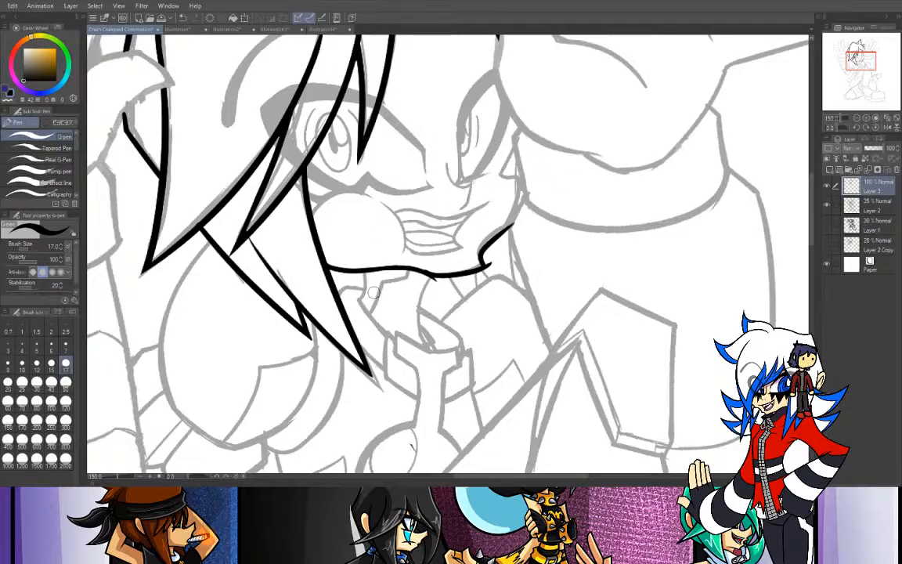
key(e)
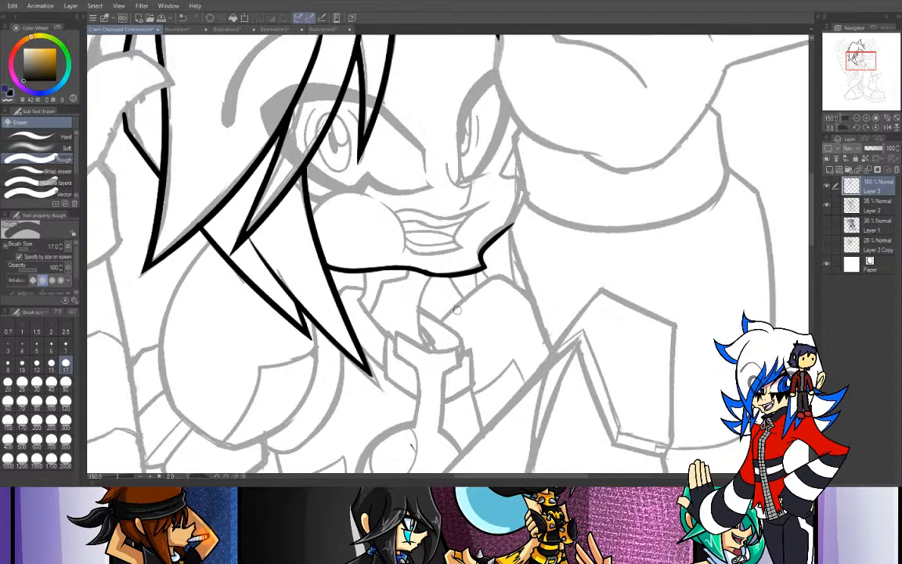
key(p)
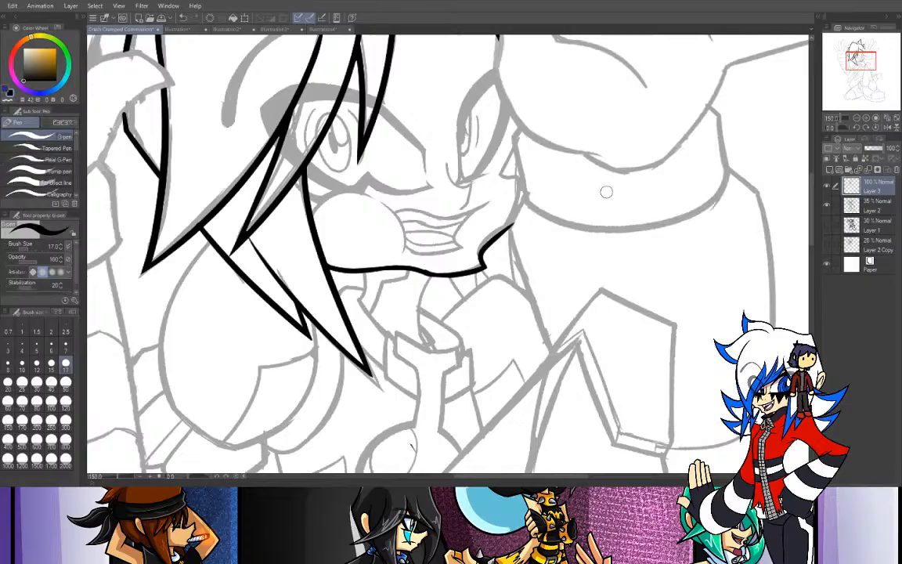
- Ink the rounded cheek outline beside the mouth and thin the upper end of its front curve with transparent color
drag(312, 214, 372, 194)
key(ctrl+z)
mouse_move(312, 213)
mouse_down()
mouse_move(377, 194)
mouse_move(404, 258)
mouse_up()
key(ctrl+z)
drag(385, 200, 403, 252)
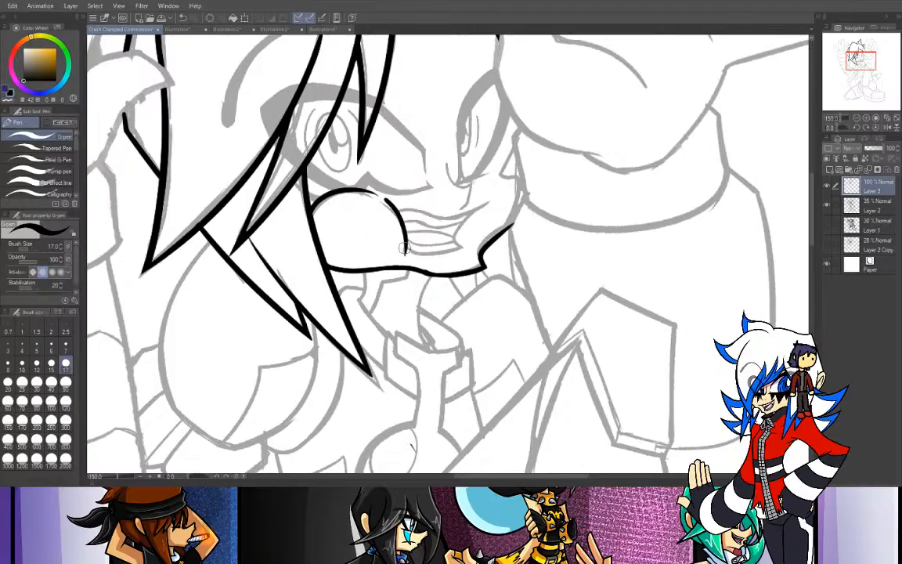
click(7, 100)
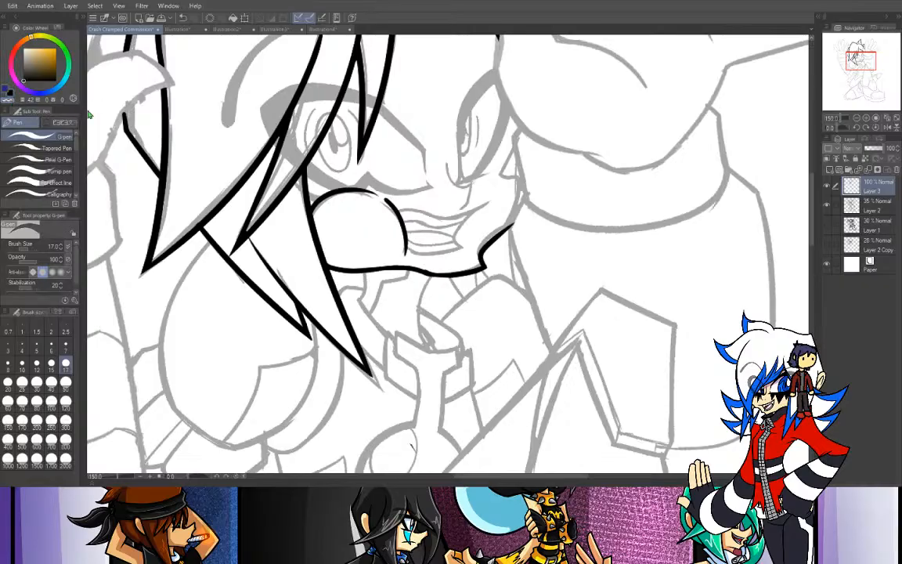
drag(383, 194, 395, 204)
- Ink the upper mouth line as one smooth curve from the rounded cheek to the far corner of the smile
click(10, 93)
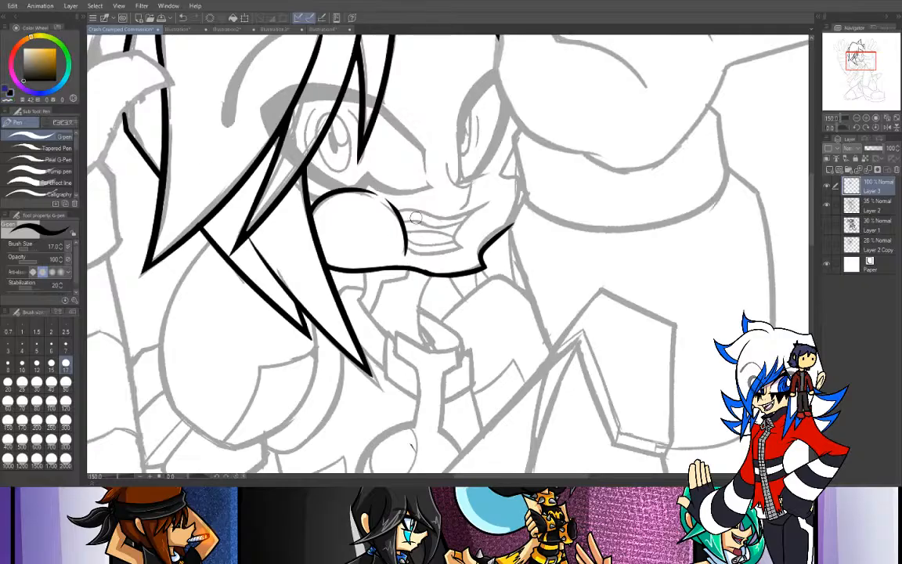
drag(397, 210, 474, 203)
key(ctrl+z)
mouse_move(398, 210)
mouse_down()
mouse_move(436, 217)
mouse_move(475, 204)
mouse_up()
key(ctrl+z)
mouse_move(398, 211)
mouse_down()
mouse_move(429, 214)
mouse_move(488, 202)
mouse_up()
key(ctrl+z)
mouse_move(397, 212)
mouse_down()
mouse_move(467, 210)
mouse_move(499, 197)
mouse_up()
key(ctrl+z)
drag(397, 212, 497, 196)
key(ctrl+z)
drag(397, 212, 492, 201)
key(ctrl+z)
drag(397, 211, 495, 201)
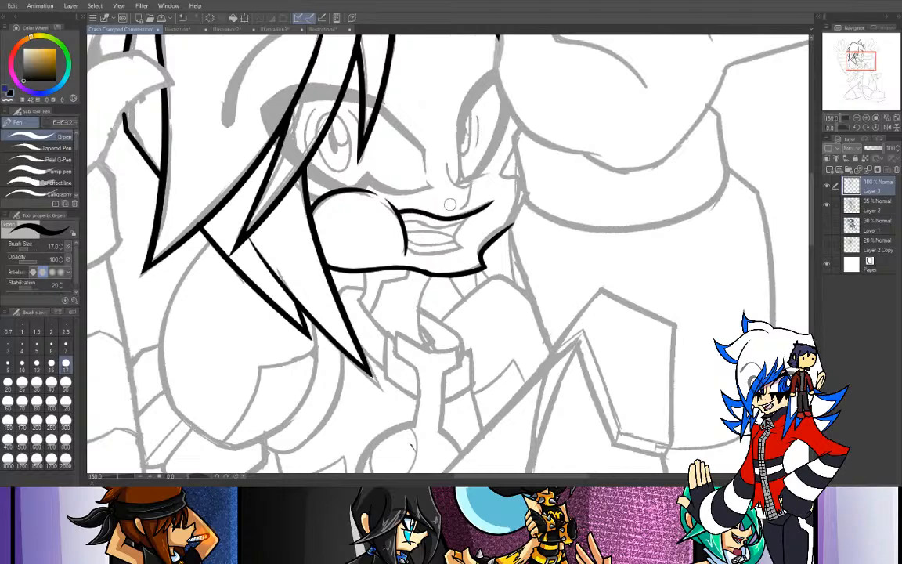
click(9, 100)
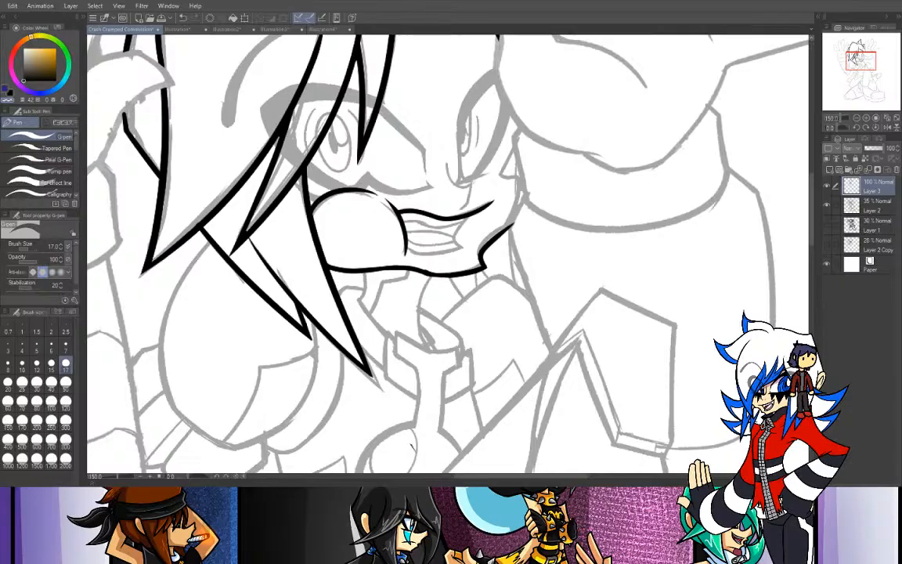
- Ink the far corner and lower edge of the open mouth, plus the inner line just above that edge
click(865, 118)
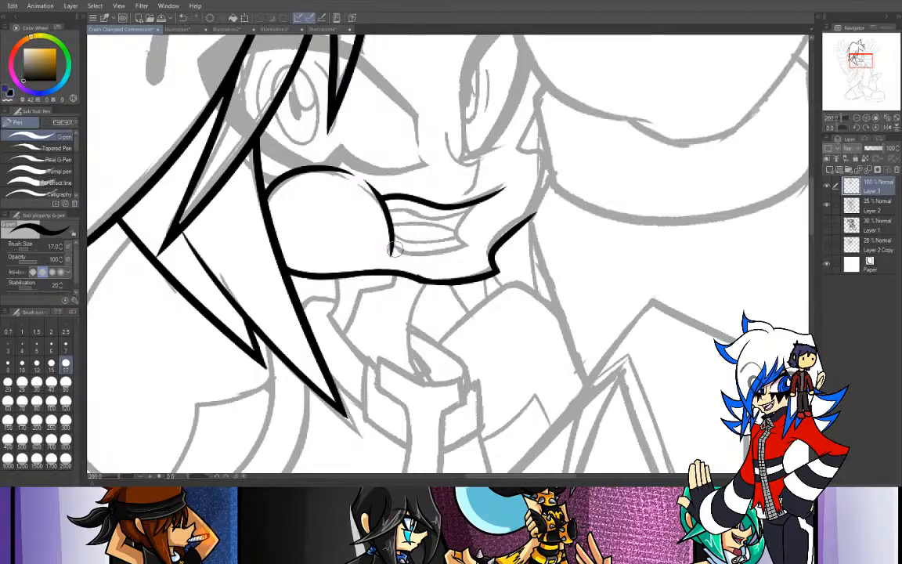
mouse_move(394, 247)
mouse_down()
mouse_move(409, 257)
mouse_move(480, 245)
mouse_up()
key(ctrl+z)
drag(393, 245, 485, 247)
key(ctrl+z)
mouse_move(392, 243)
mouse_down()
mouse_move(425, 255)
mouse_move(485, 249)
mouse_up()
key(ctrl+z)
mouse_move(393, 244)
mouse_down()
mouse_move(467, 248)
mouse_move(462, 236)
mouse_move(483, 202)
mouse_move(466, 216)
mouse_move(486, 201)
mouse_move(468, 244)
mouse_up()
key(ctrl+z)
key(ctrl+z)
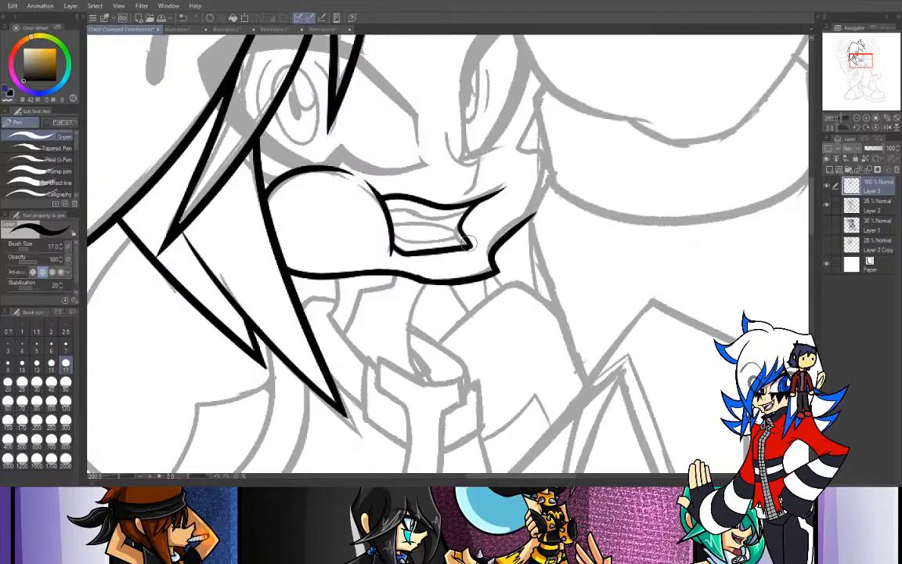
drag(391, 235, 468, 243)
- Ink the inner line under the upper lip and the nose contour with the pen at size 12
click(37, 362)
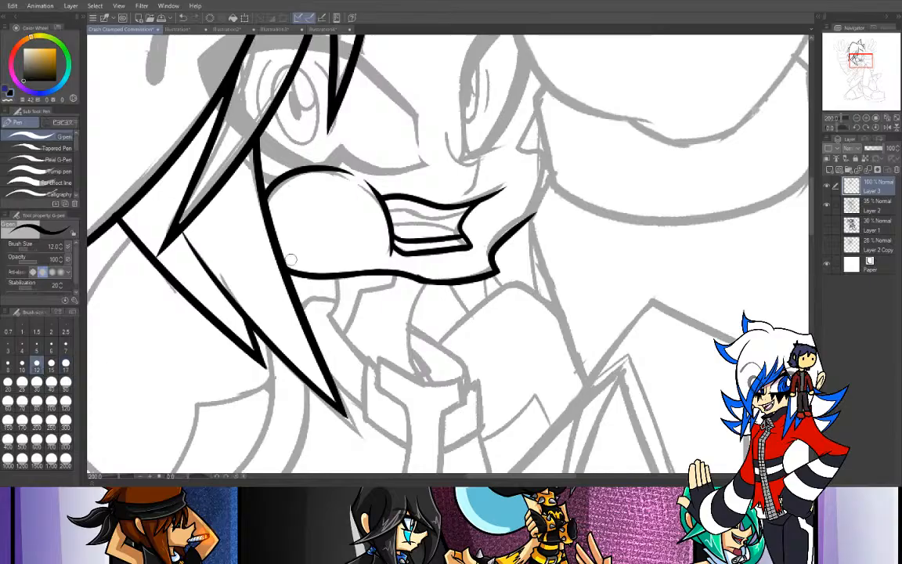
drag(396, 207, 463, 207)
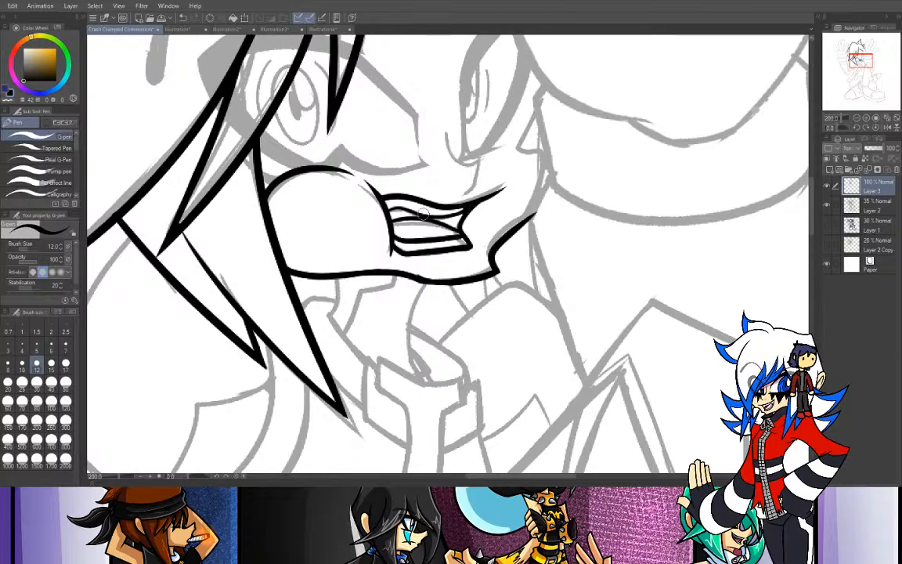
drag(447, 125, 478, 161)
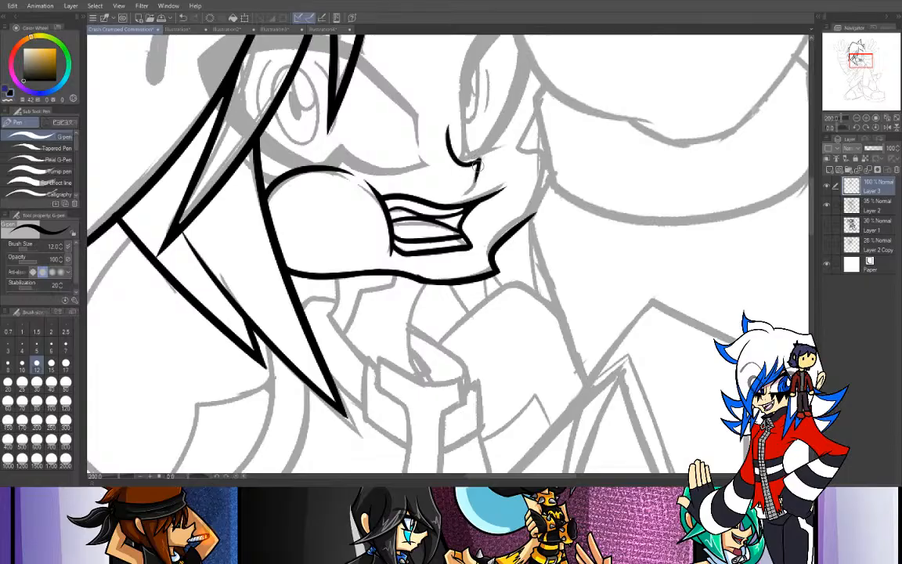
mouse_move(480, 159)
mouse_down()
mouse_move(475, 187)
mouse_move(460, 200)
mouse_up()
key(ctrl+z)
- Ink the upper edge of the raised thumb beside the face with the pen at size 15
mouse_move(469, 125)
mouse_down()
mouse_move(456, 274)
mouse_move(411, 360)
mouse_move(311, 317)
mouse_move(304, 349)
mouse_up()
click(51, 362)
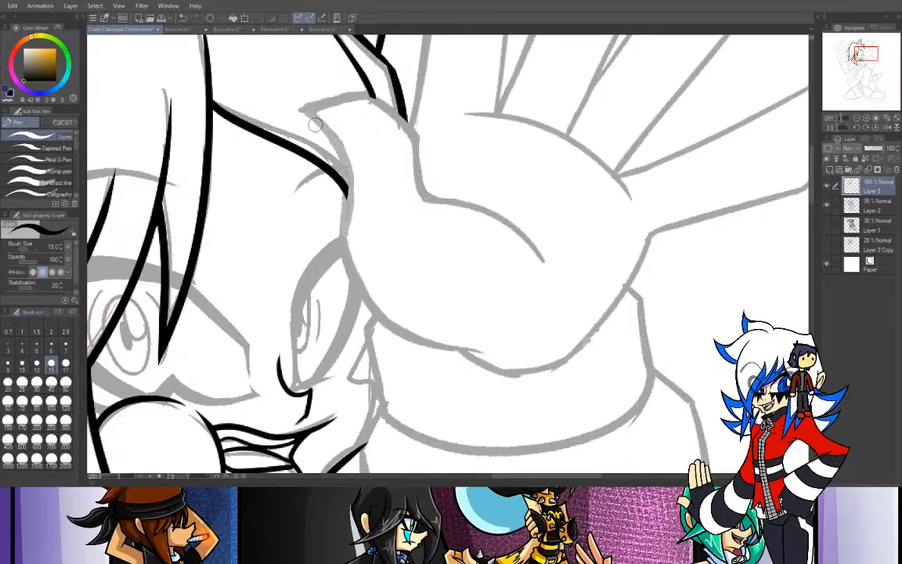
drag(301, 110, 383, 105)
key(ctrl+z)
drag(303, 109, 388, 103)
key(ctrl+z)
drag(302, 108, 377, 98)
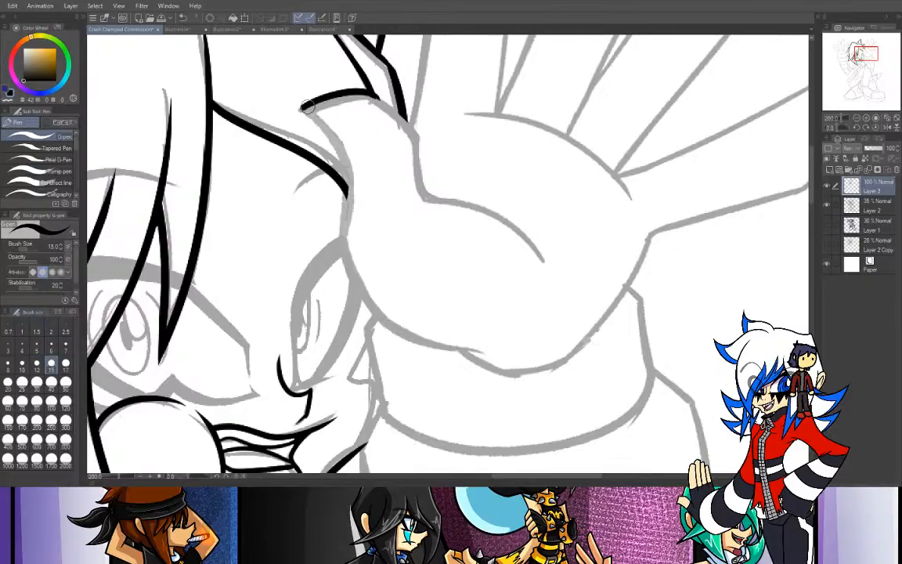
- Ink the face-side edge of the raised hand from the thumb tip down around the base of the palm
mouse_move(302, 108)
mouse_down()
mouse_move(337, 150)
mouse_move(351, 198)
mouse_move(322, 129)
mouse_move(305, 117)
mouse_move(349, 215)
mouse_move(344, 177)
mouse_move(333, 234)
mouse_up()
key(ctrl+z)
drag(349, 180, 338, 249)
key(ctrl+z)
mouse_move(350, 184)
mouse_down()
mouse_move(342, 249)
mouse_move(437, 341)
mouse_up()
key(ctrl+z)
mouse_move(343, 239)
mouse_down()
mouse_move(358, 285)
mouse_move(416, 340)
mouse_move(513, 368)
mouse_up()
key(ctrl+z)
- Ink the two overlapping crease strokes along the underside of the raised hand's palm
drag(395, 337, 492, 354)
key(ctrl+z)
drag(394, 335, 496, 351)
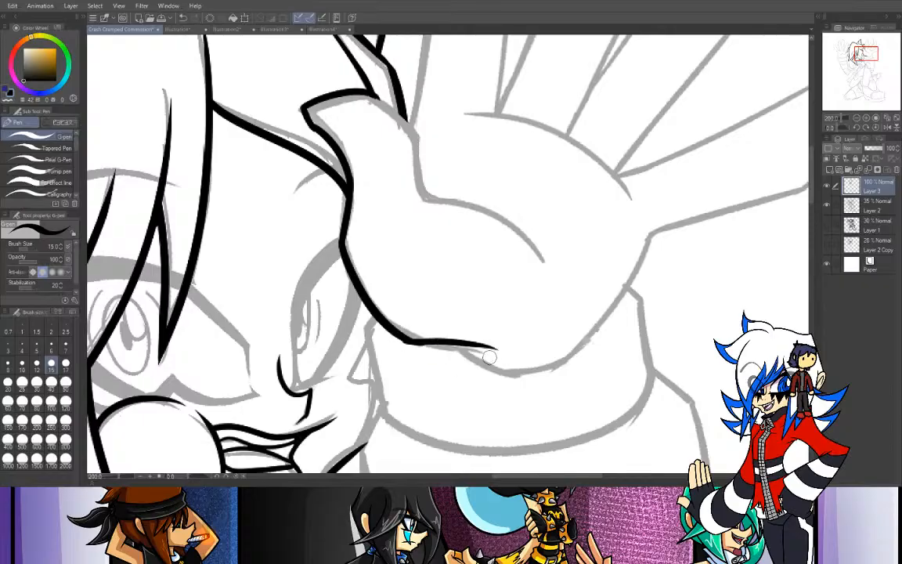
key(ctrl+z)
mouse_move(402, 337)
mouse_down()
mouse_move(494, 352)
mouse_move(517, 374)
mouse_up()
key(ctrl+z)
drag(449, 347, 524, 375)
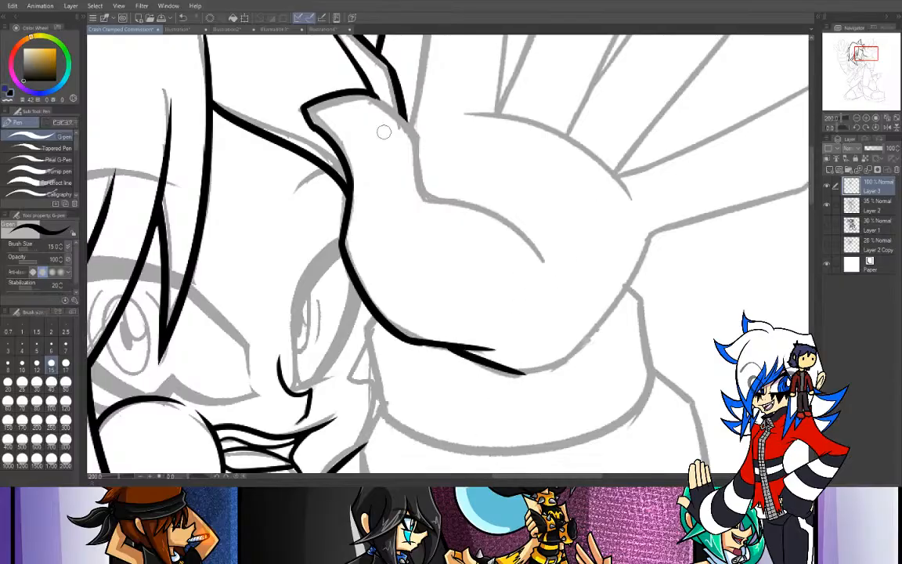
- Ink the inner edge of the raised thumb from its tip down to where it meets the palm
drag(369, 93, 434, 157)
key(ctrl+z)
drag(370, 92, 431, 151)
key(ctrl+z)
drag(369, 93, 385, 136)
key(ctrl+z)
mouse_move(369, 92)
mouse_down()
mouse_move(383, 135)
mouse_move(418, 148)
mouse_move(435, 203)
mouse_up()
key(ctrl+z)
- Ink the curved crease running from the bottom of the thumb's inner edge across the palm
mouse_move(417, 147)
mouse_down()
mouse_move(432, 202)
mouse_move(509, 254)
mouse_up()
key(ctrl+z)
drag(432, 201, 556, 266)
key(ctrl+z)
drag(432, 201, 554, 270)
key(ctrl+z)
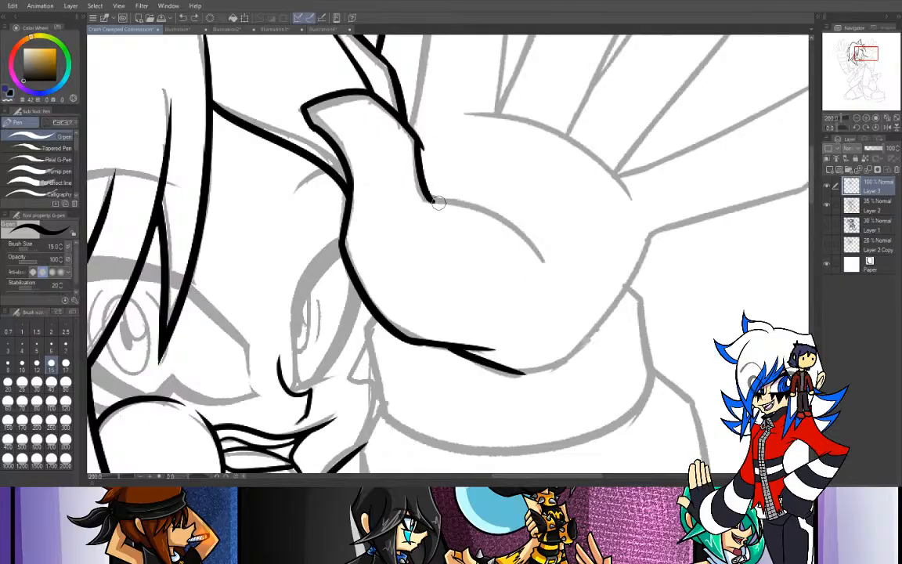
drag(457, 203, 493, 248)
key(ctrl+z)
mouse_move(389, 181)
mouse_down()
mouse_move(458, 205)
mouse_move(488, 251)
mouse_up()
key(ctrl+z)
mouse_move(389, 181)
mouse_down()
mouse_move(483, 205)
mouse_move(540, 256)
mouse_up()
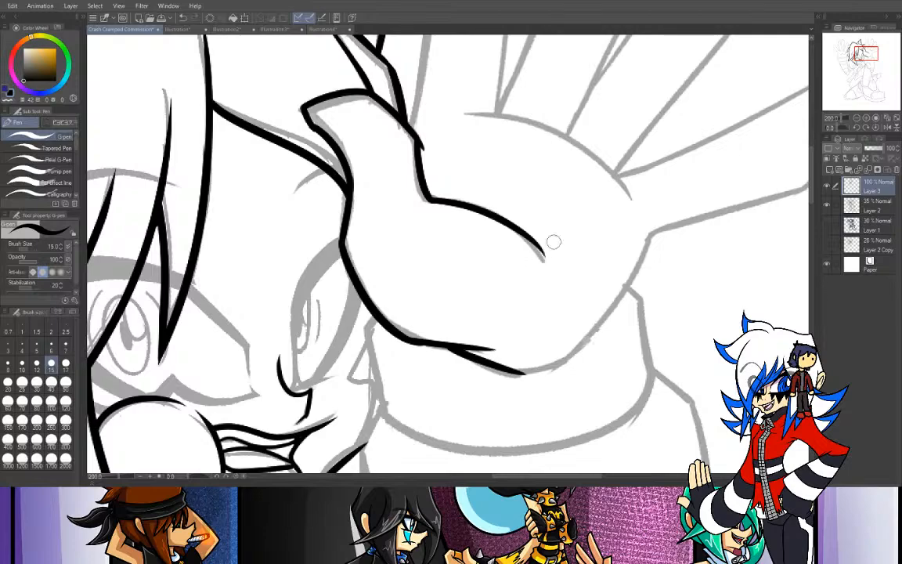
- Clean up the line end at the thumb joint and ink the hair-side edge of the finger nearest the ear
click(857, 118)
drag(866, 52, 868, 47)
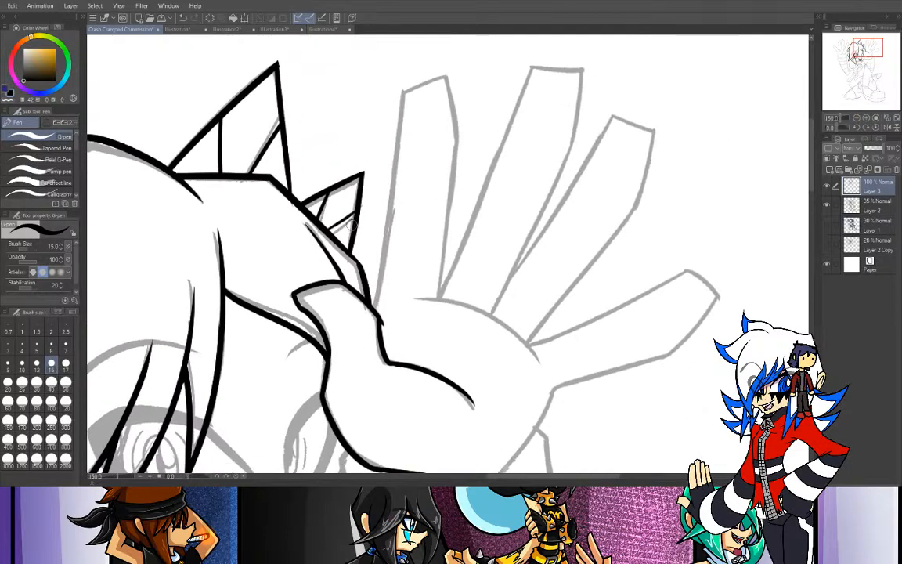
click(8, 100)
drag(385, 333, 381, 311)
click(10, 91)
drag(372, 301, 400, 55)
key(ctrl+z)
drag(374, 304, 390, 62)
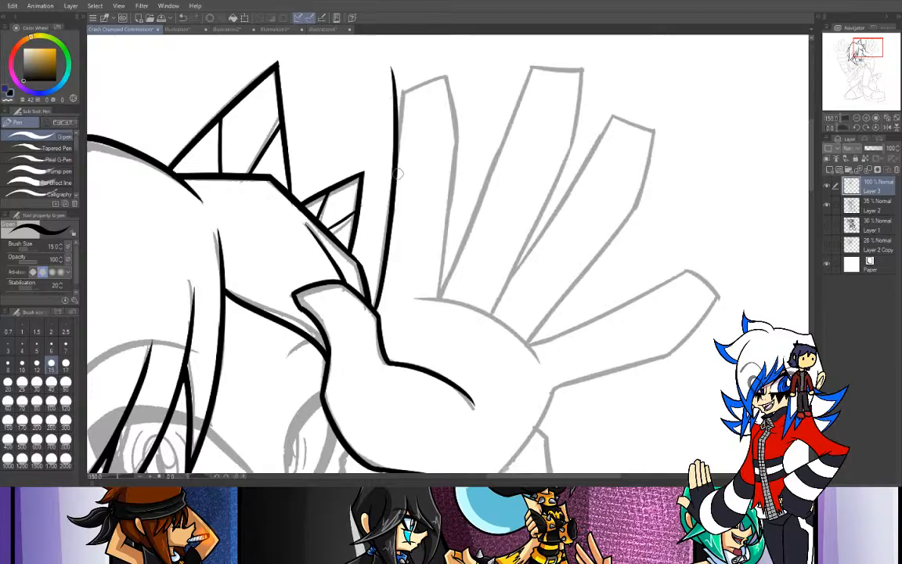
key(ctrl+z)
drag(375, 309, 403, 39)
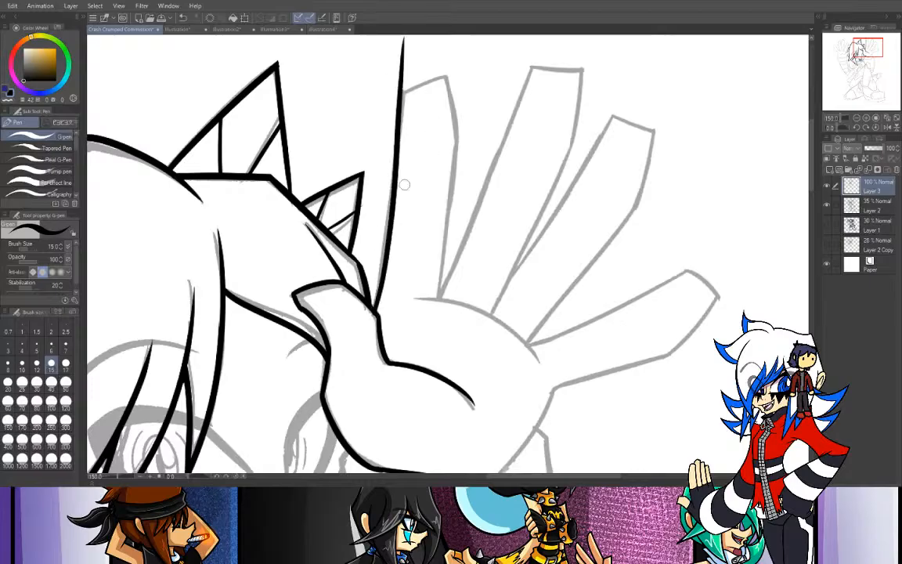
- Ink the tip and far edge of the finger nearest the ear, down to the palm
drag(398, 91, 467, 57)
key(ctrl+z)
drag(398, 91, 451, 66)
key(ctrl+z)
mouse_move(401, 92)
mouse_down()
mouse_move(447, 72)
mouse_move(456, 169)
mouse_up()
key(ctrl+z)
mouse_move(447, 72)
mouse_down()
mouse_move(460, 151)
mouse_move(440, 301)
mouse_up()
key(ctrl+z)
- Ink the curved line across the upper palm along the bases of the fingers
mouse_move(461, 151)
mouse_down()
mouse_move(440, 301)
mouse_move(536, 360)
mouse_up()
key(ctrl+z)
drag(417, 296, 536, 360)
key(ctrl+z)
drag(414, 296, 537, 360)
key(ctrl+z)
mouse_move(413, 294)
mouse_down()
mouse_move(501, 324)
mouse_move(546, 366)
mouse_up()
key(ctrl+z)
mouse_move(415, 296)
mouse_down()
mouse_move(528, 344)
mouse_move(428, 293)
mouse_move(493, 338)
mouse_up()
key(ctrl+z)
key(ctrl+z)
drag(419, 294, 497, 341)
key(ctrl+z)
mouse_move(418, 297)
mouse_down()
mouse_move(486, 315)
mouse_move(526, 344)
mouse_up()
key(ctrl+z)
mouse_move(413, 296)
mouse_down()
mouse_move(475, 307)
mouse_move(539, 360)
mouse_up()
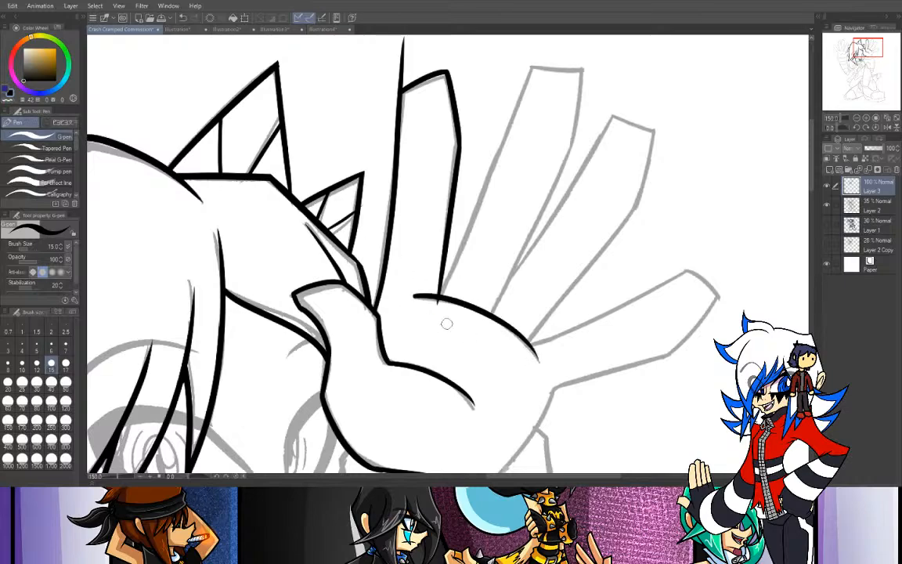
- Using the transparent colour, trim the start of the upper palm curve and the overshoot above the first fingertip
drag(409, 298, 471, 326)
key(ctrl+z)
click(9, 98)
drag(412, 297, 471, 319)
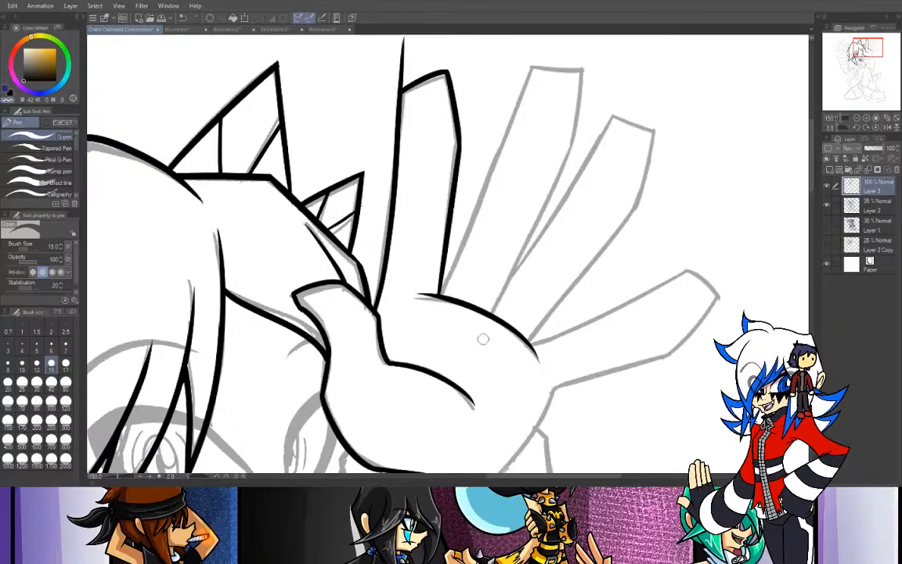
drag(409, 42, 413, 74)
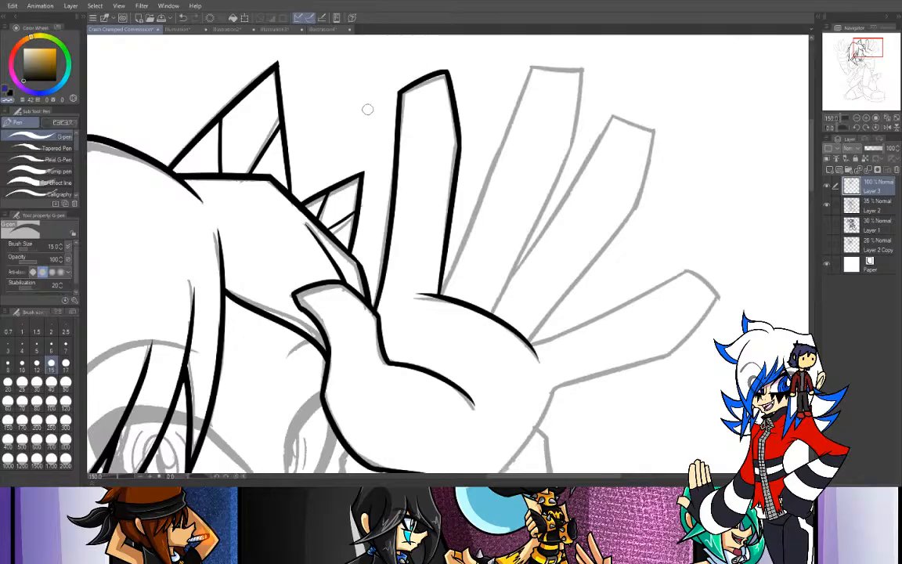
- Ink the near edge of the second finger from its tip down to the palm curve
click(11, 93)
drag(443, 294, 559, 34)
key(ctrl+z)
drag(388, 271, 464, 74)
key(ctrl+z)
mouse_move(527, 71)
mouse_down()
mouse_move(431, 287)
mouse_move(500, 165)
mouse_move(460, 279)
mouse_move(464, 231)
mouse_move(531, 64)
mouse_move(432, 310)
mouse_up()
key(ctrl+z)
key(ctrl+z)
key(ctrl+z)
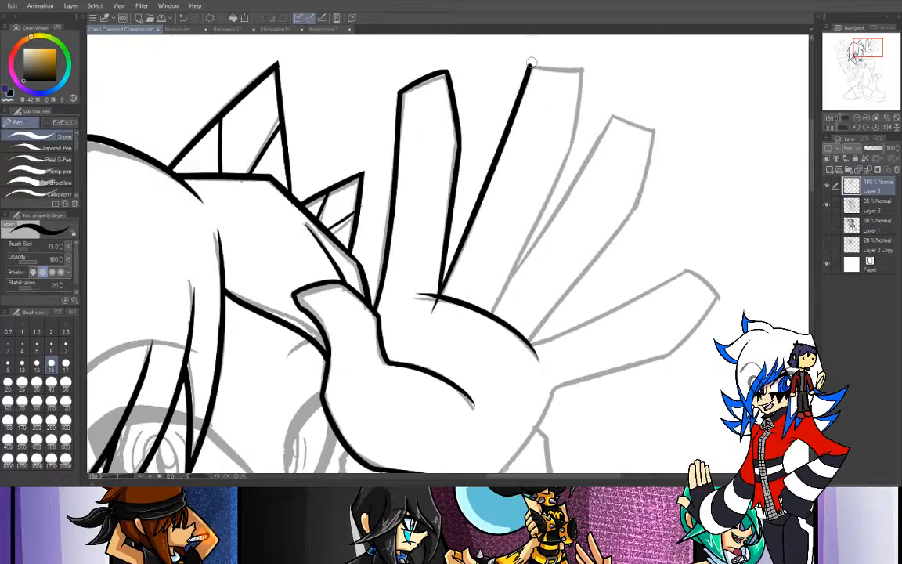
- Ink the slightly arched tip of the second finger, a little above the sketch line
drag(530, 68, 593, 70)
key(ctrl+z)
drag(530, 67, 592, 58)
key(ctrl+z)
drag(531, 66, 587, 56)
key(ctrl+z)
- Ink the far edge of the second finger from its tip down to the palm curve
mouse_move(530, 66)
mouse_down()
mouse_move(580, 72)
mouse_move(576, 57)
mouse_move(567, 160)
mouse_up()
key(ctrl+z)
mouse_move(583, 58)
mouse_down()
mouse_move(568, 160)
mouse_move(493, 314)
mouse_up()
key(ctrl+z)
drag(572, 152, 493, 313)
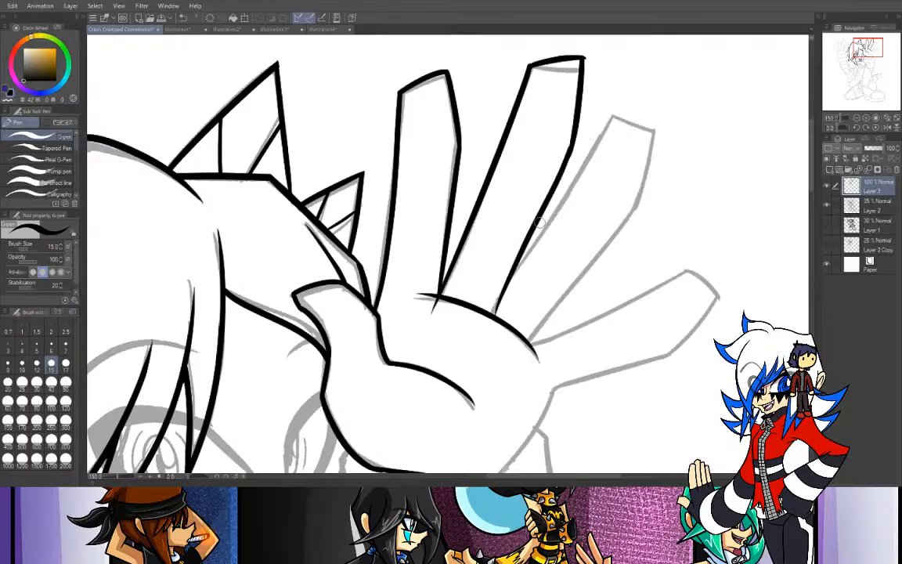
key(ctrl+z)
mouse_move(572, 152)
mouse_down()
mouse_move(495, 311)
mouse_move(522, 266)
mouse_up()
key(ctrl+z)
drag(492, 313, 520, 264)
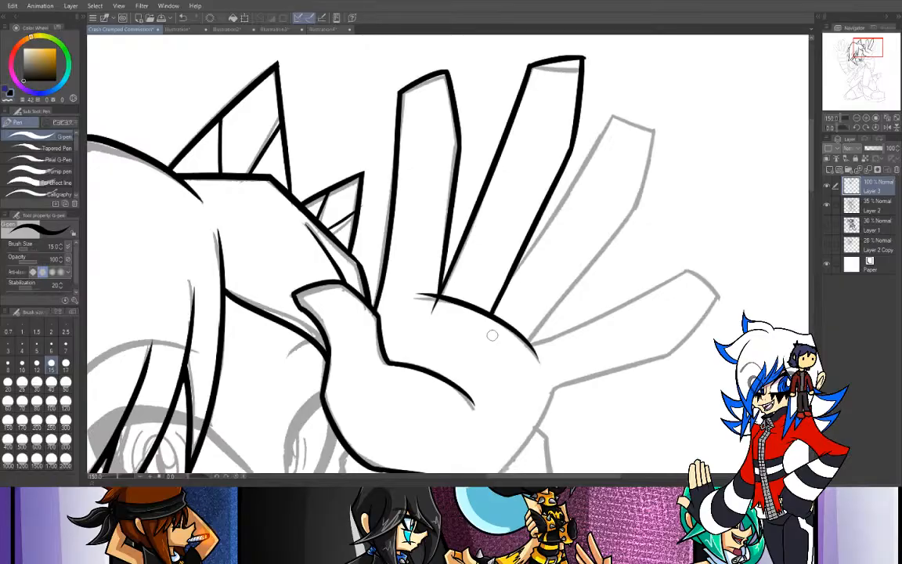
- Remove the stroke overshoot below the palm curve between the first and second fingers, using the Rough eraser
drag(867, 54, 871, 52)
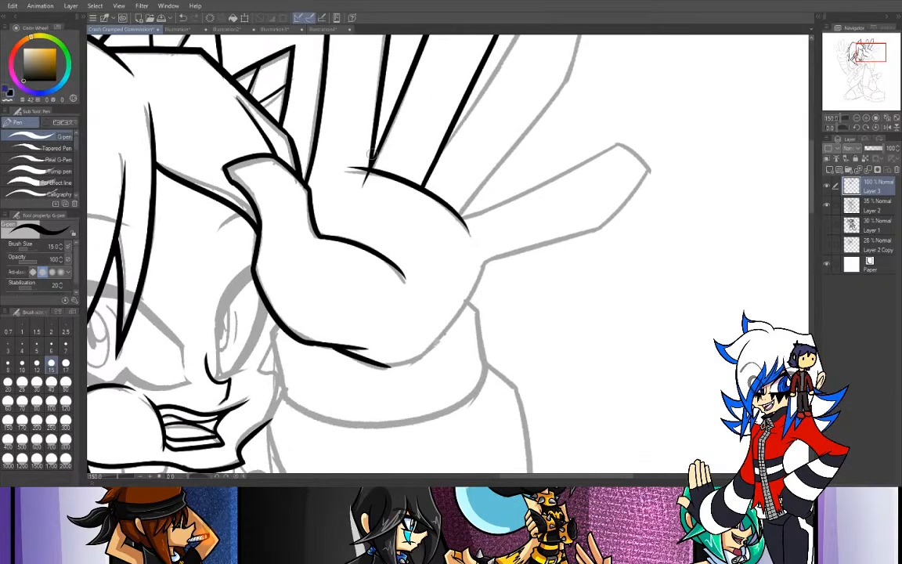
key(ctrl+z)
key(e)
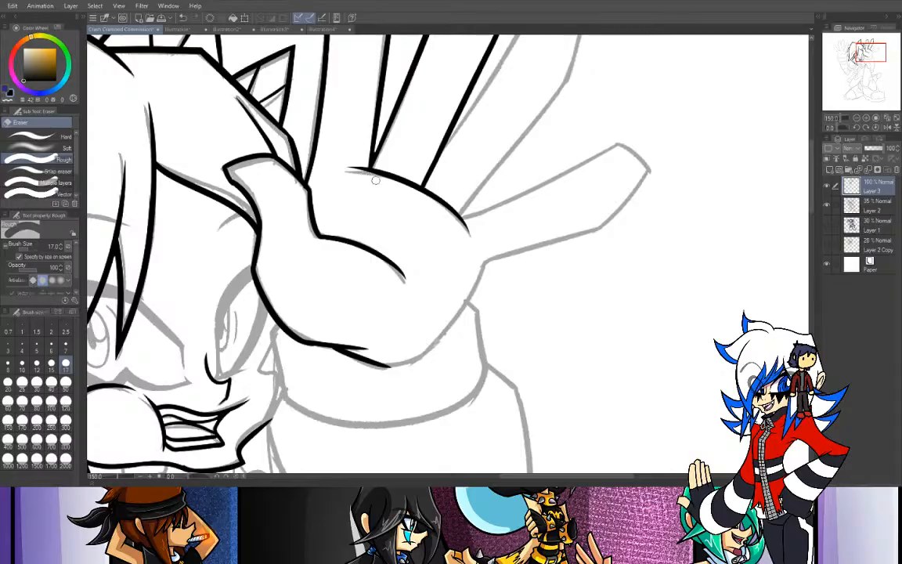
- Ink the near edge of the third finger with the G-pen, from beside the second finger past its tip
drag(868, 53, 877, 48)
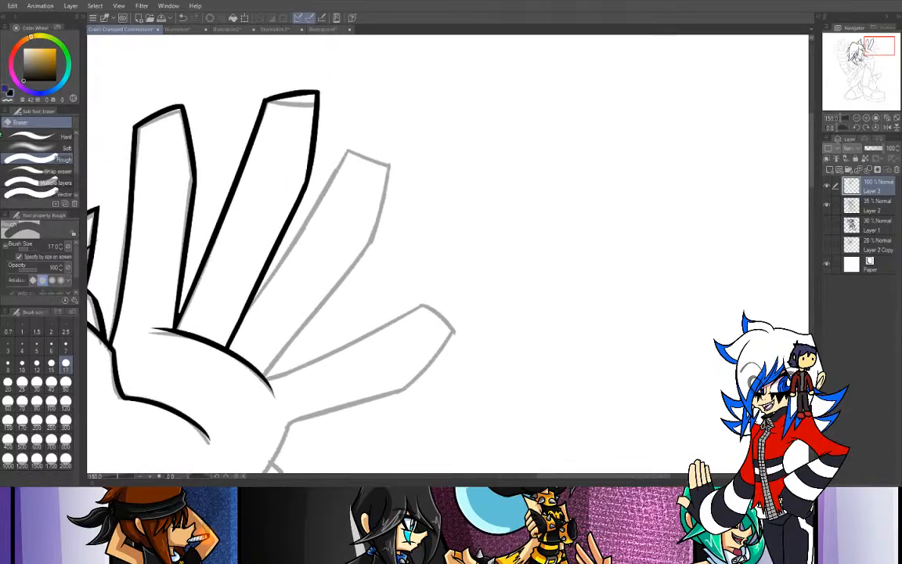
key(p)
drag(219, 290, 333, 131)
key(ctrl+z)
mouse_move(244, 312)
mouse_down()
mouse_move(357, 114)
mouse_move(282, 266)
mouse_move(389, 99)
mouse_up()
key(ctrl+z)
key(ctrl+z)
mouse_move(244, 317)
mouse_down()
mouse_move(259, 235)
mouse_move(371, 123)
mouse_up()
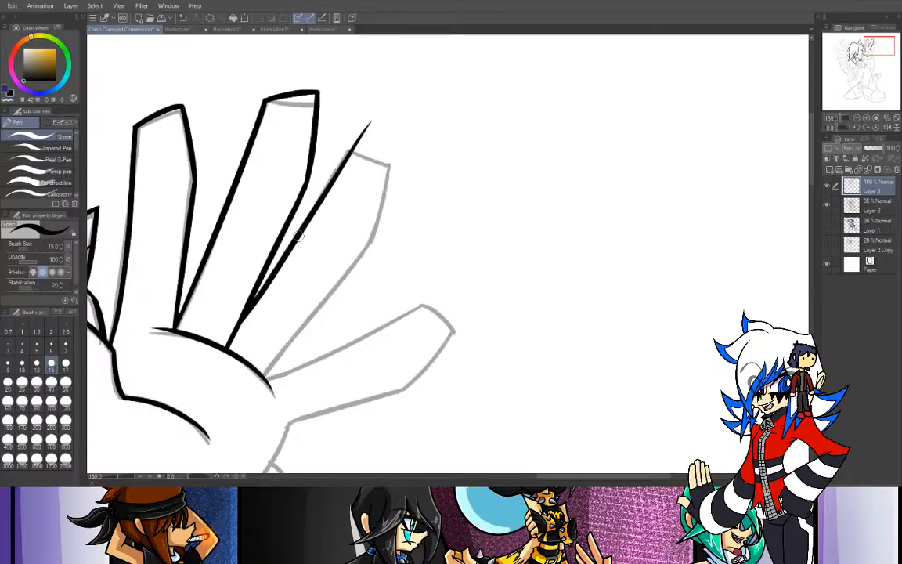
- Ink the tip of the third finger and the upper part of its far edge
drag(347, 155, 413, 159)
key(ctrl+z)
drag(348, 156, 413, 159)
key(ctrl+z)
drag(349, 156, 412, 156)
key(ctrl+z)
drag(348, 157, 407, 165)
key(ctrl+z)
mouse_move(348, 157)
mouse_down()
mouse_move(414, 166)
mouse_move(352, 296)
mouse_up()
key(ctrl+z)
drag(390, 162, 359, 283)
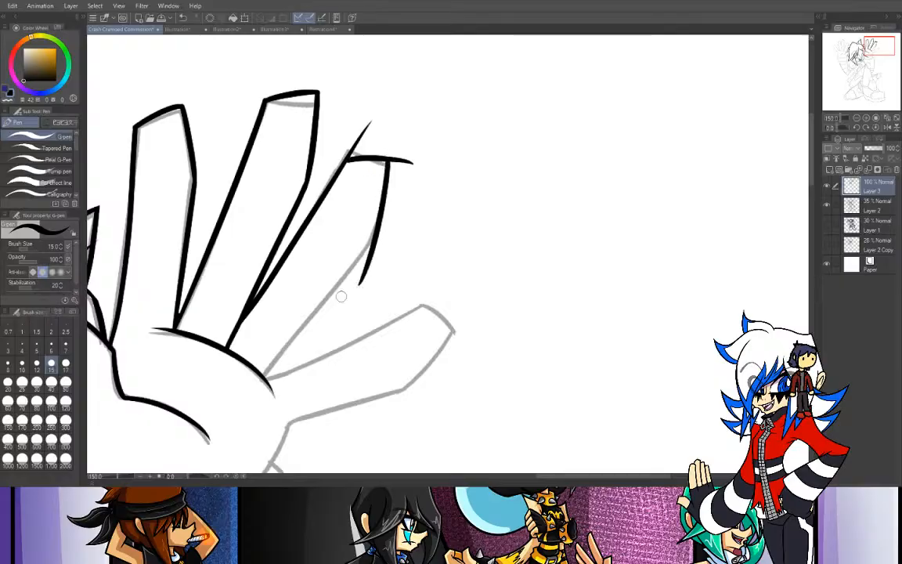
- Ink the lower part of the third finger's far edge from the palm curve up to the bend
mouse_move(266, 373)
mouse_down()
mouse_move(414, 168)
mouse_move(270, 368)
mouse_move(468, 145)
mouse_up()
key(ctrl+z)
key(ctrl+z)
drag(265, 374, 469, 145)
key(ctrl+z)
drag(266, 374, 461, 157)
key(ctrl+z)
drag(265, 374, 434, 171)
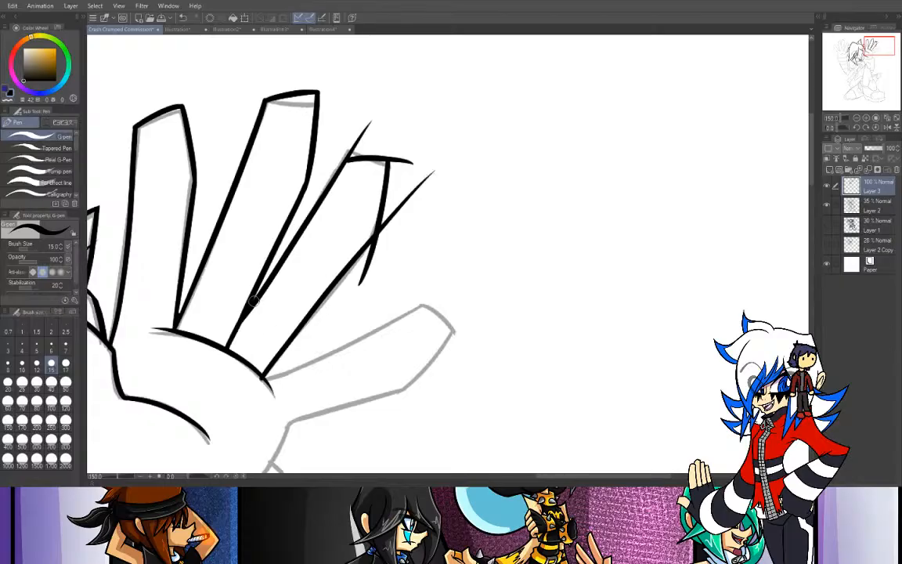
- Erase the crossing line overshoots around the third finger's tip and bend
key(e)
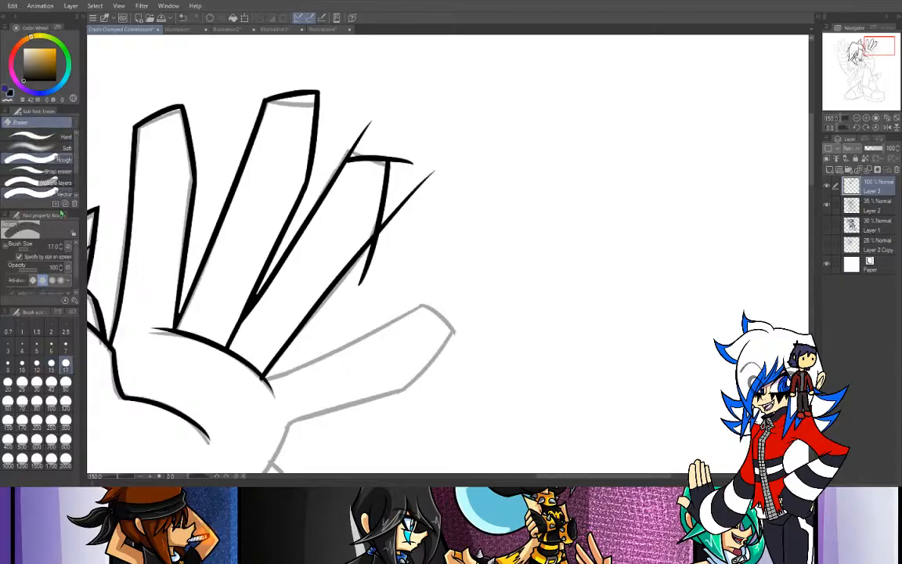
mouse_move(364, 123)
mouse_down()
mouse_move(389, 114)
mouse_move(363, 143)
mouse_up()
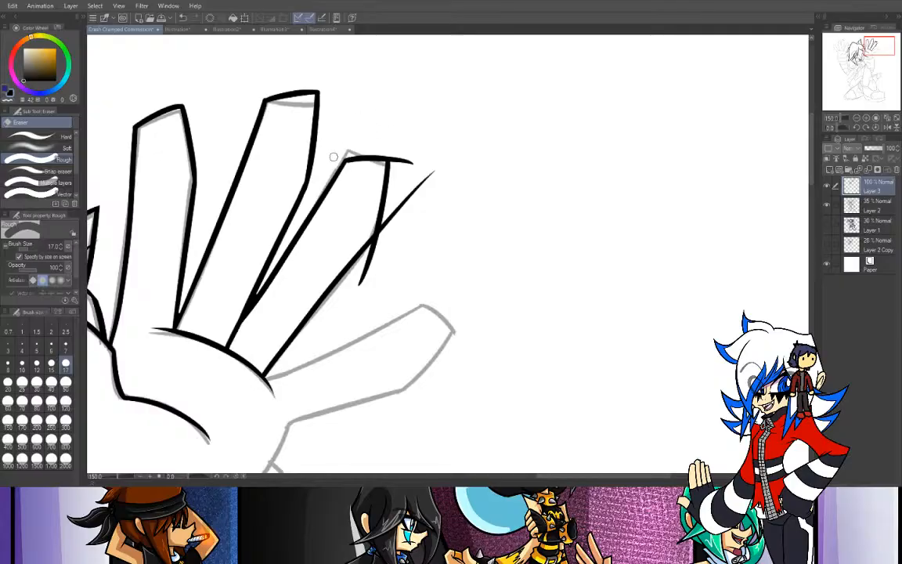
mouse_move(394, 146)
mouse_down()
mouse_move(400, 228)
mouse_move(394, 143)
mouse_move(394, 192)
mouse_move(403, 189)
mouse_move(403, 155)
mouse_move(404, 209)
mouse_up()
drag(415, 169, 420, 179)
mouse_move(370, 280)
mouse_down()
mouse_move(396, 227)
mouse_move(367, 255)
mouse_move(407, 215)
mouse_move(359, 263)
mouse_move(397, 206)
mouse_move(382, 232)
mouse_up()
- Ink the upper edge of the little finger with the G-pen, from the palm curve out past its tip
mouse_move(879, 50)
mouse_down()
mouse_move(866, 57)
mouse_move(878, 57)
mouse_up()
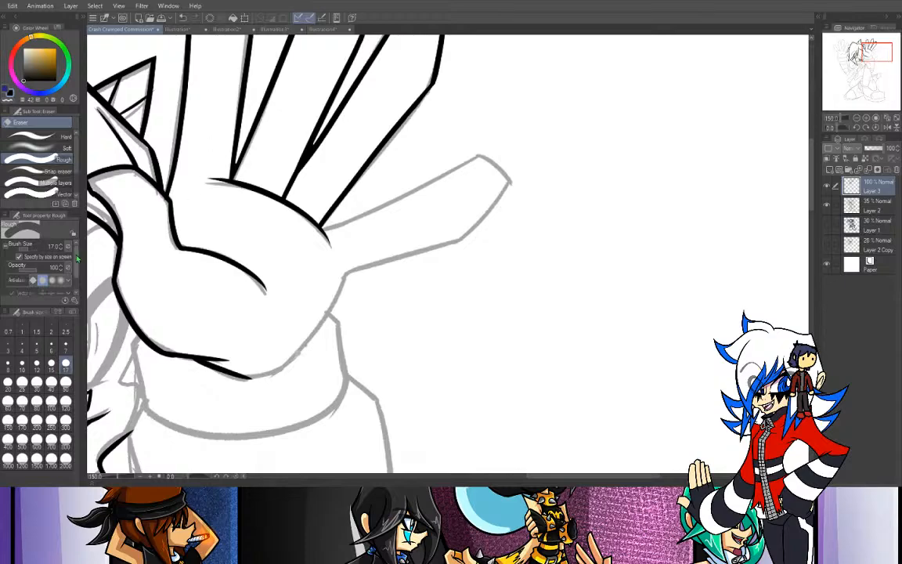
scroll(36, 259, down, 2)
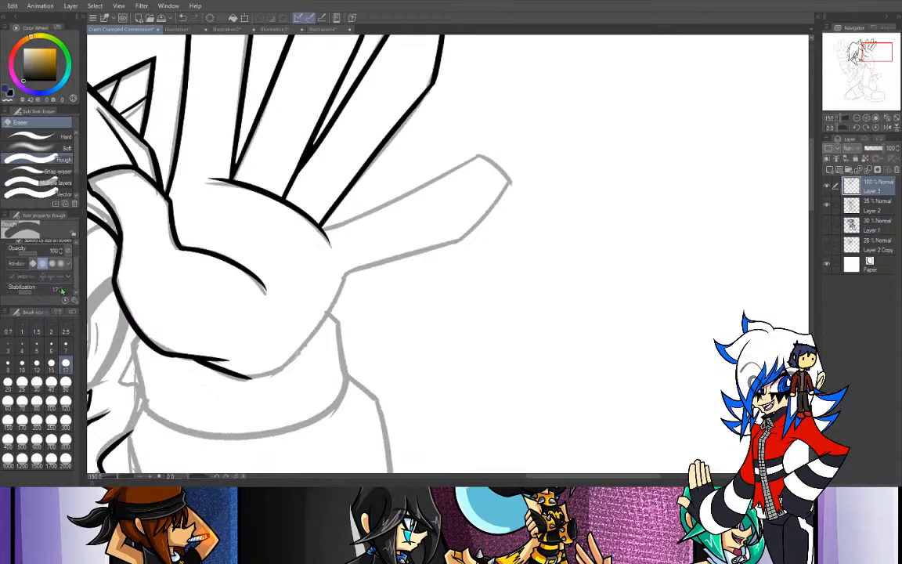
key(p)
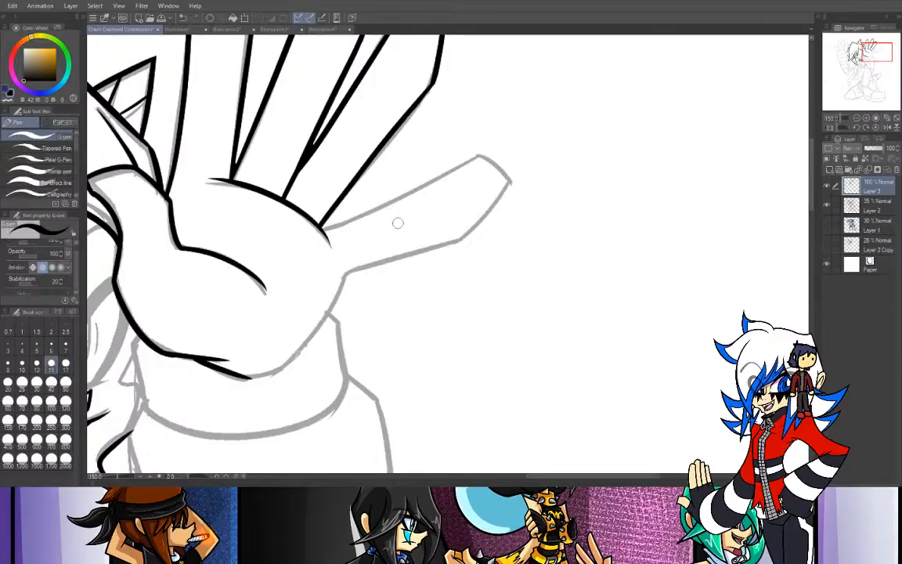
drag(319, 225, 505, 149)
key(ctrl+z)
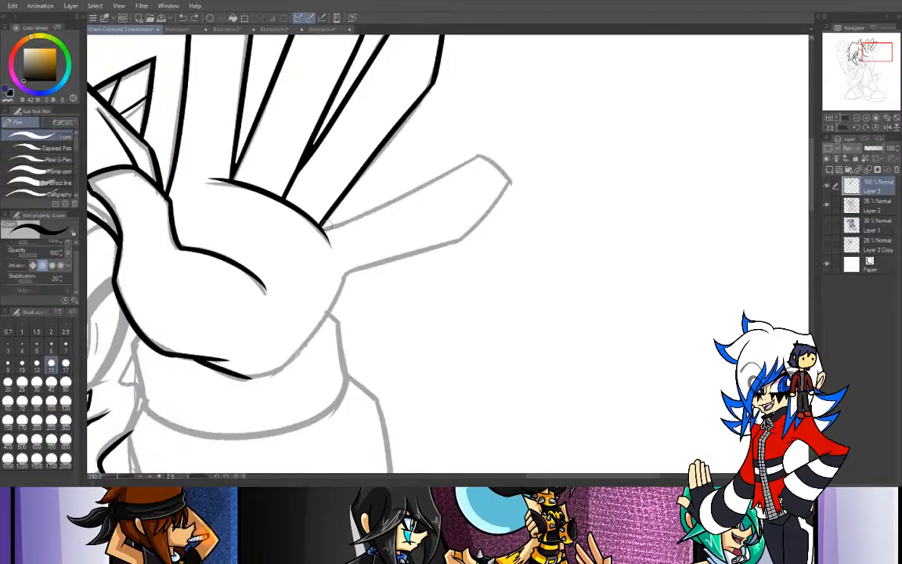
drag(321, 227, 517, 135)
key(ctrl+z)
drag(321, 227, 504, 136)
key(ctrl+z)
drag(321, 227, 542, 114)
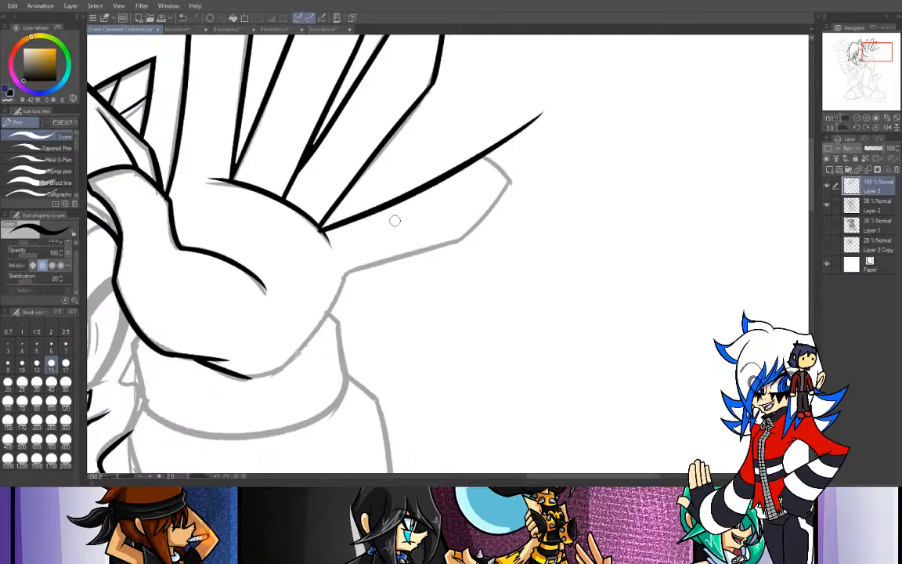
- Ink the little finger's rounded tip, its angled end and its lower edge back to the palm
drag(486, 156, 513, 210)
key(ctrl+z)
drag(486, 156, 514, 213)
drag(505, 178, 443, 255)
key(ctrl+z)
drag(505, 178, 443, 256)
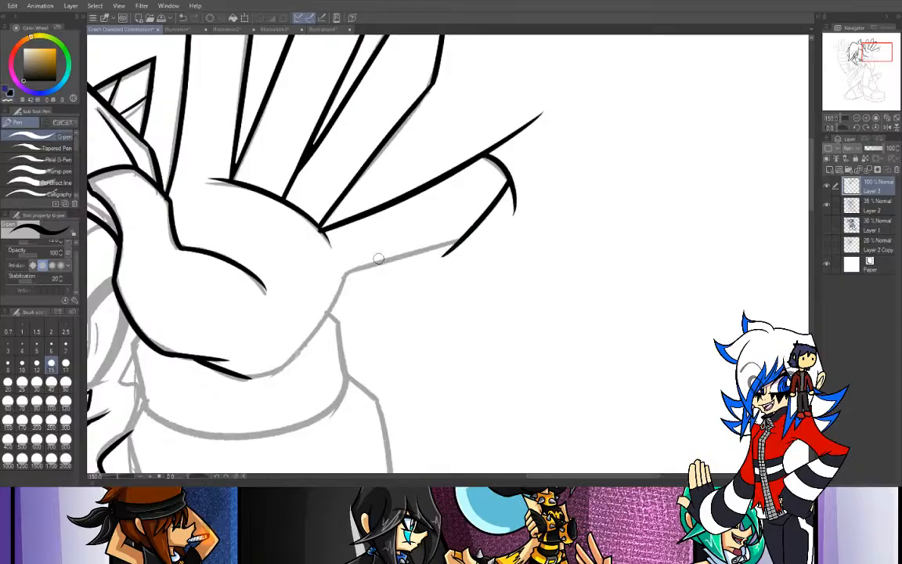
drag(344, 275, 511, 224)
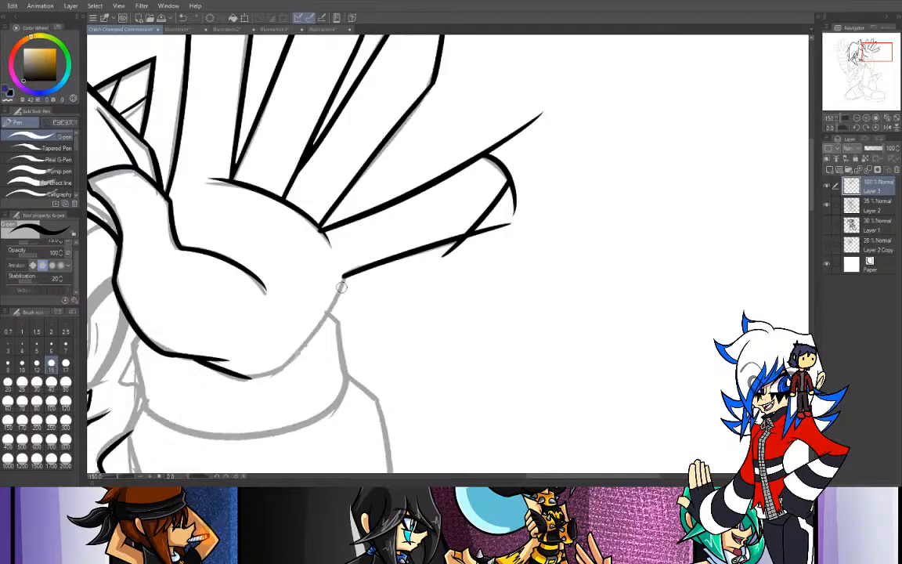
- Ink the outer edge of the palm from the little finger's base down to the heel of the hand
mouse_move(344, 277)
mouse_down()
mouse_move(260, 383)
mouse_move(301, 346)
mouse_up()
key(ctrl+z)
key(ctrl+z)
drag(247, 376, 299, 353)
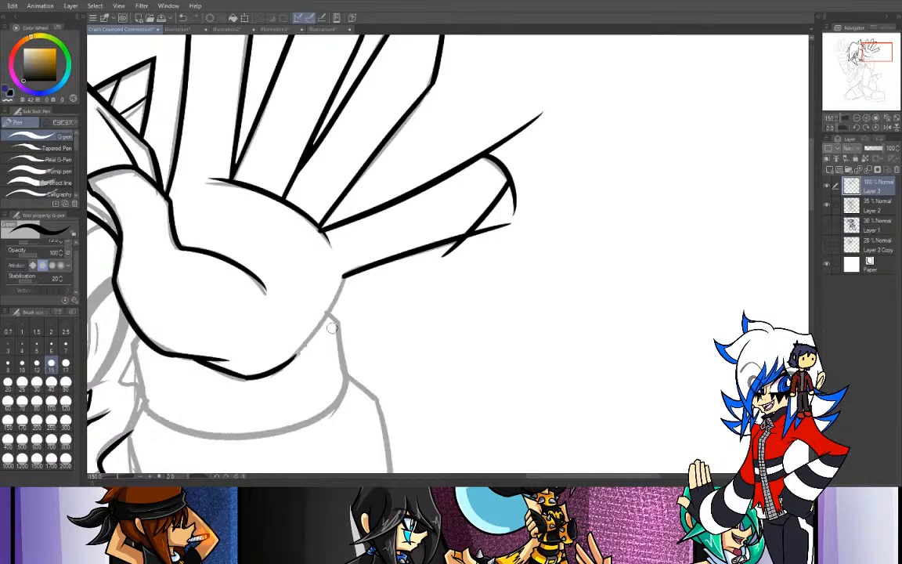
drag(343, 276, 263, 381)
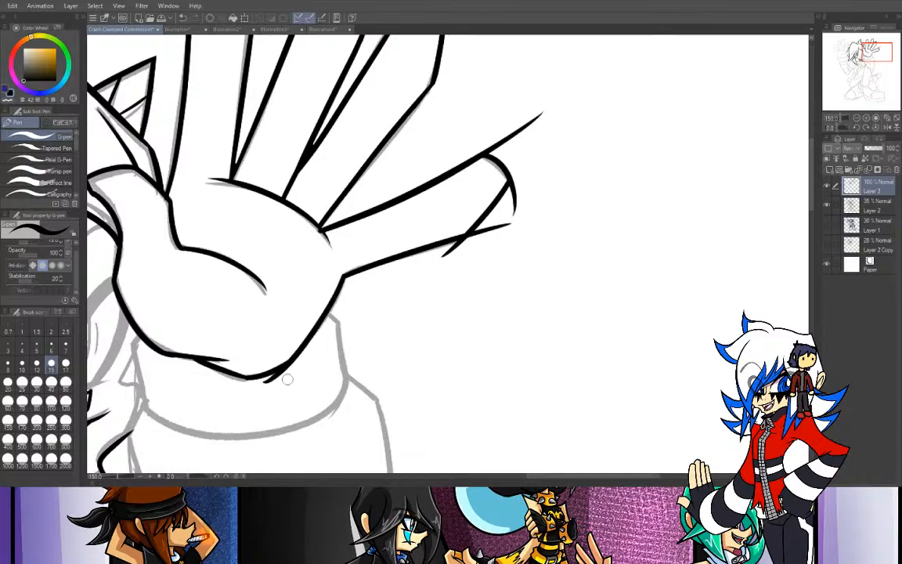
- Erase the overshoots at the heel of the palm and around the little finger's tip, and switch back to the pen
key(e)
drag(256, 393, 290, 368)
drag(247, 391, 300, 370)
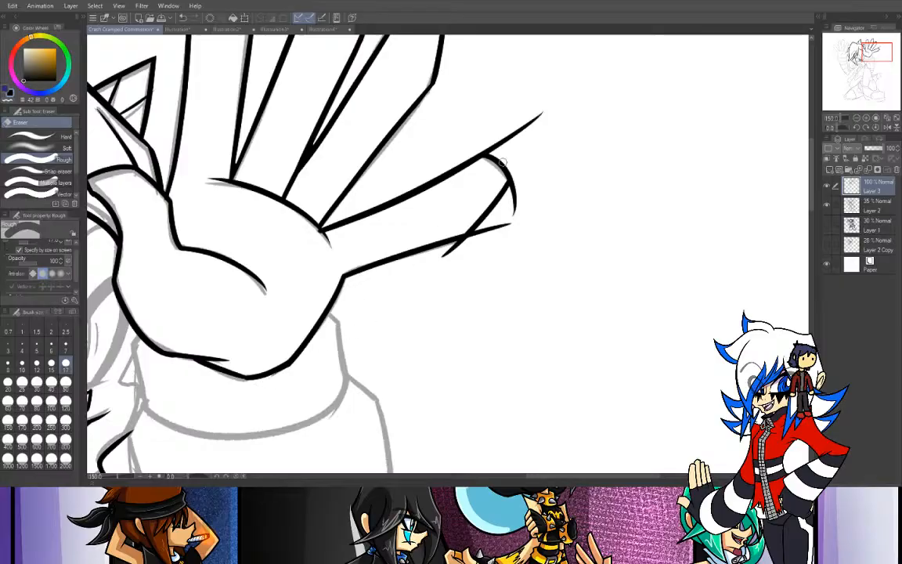
drag(446, 256, 467, 237)
drag(512, 219, 479, 234)
mouse_move(479, 145)
mouse_down()
mouse_move(505, 151)
mouse_move(545, 110)
mouse_up()
drag(516, 179, 514, 195)
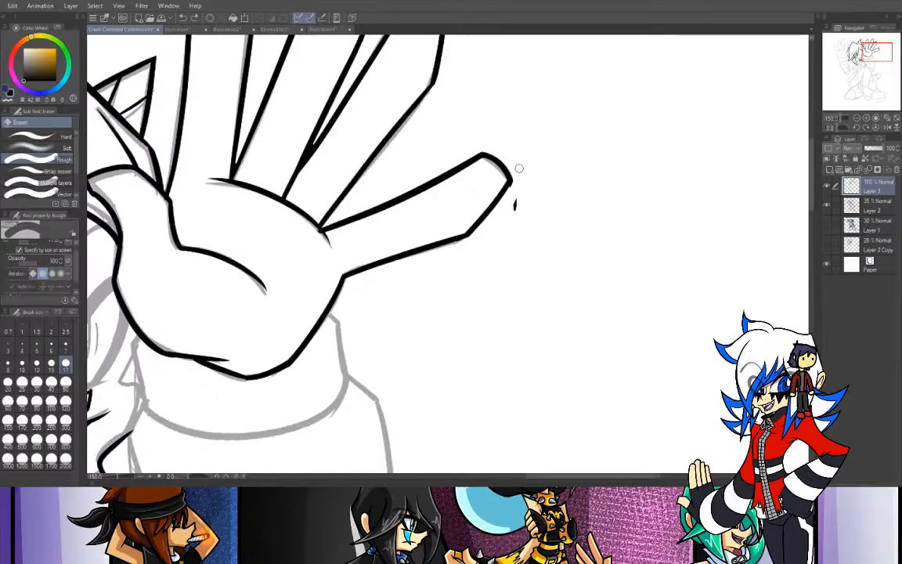
drag(514, 210, 516, 203)
key(p)
mouse_move(557, 283)
mouse_down()
mouse_move(630, 168)
mouse_move(560, 348)
mouse_up()
key(ctrl+z)
drag(559, 298, 640, 317)
key(ctrl+z)
mouse_move(586, 321)
mouse_down()
mouse_move(687, 270)
mouse_move(629, 345)
mouse_move(691, 193)
mouse_move(545, 348)
mouse_up()
key(ctrl+z)
key(ctrl+z)
- Ink the two side edges of the wrist cuff below the raised hand
drag(864, 51, 871, 59)
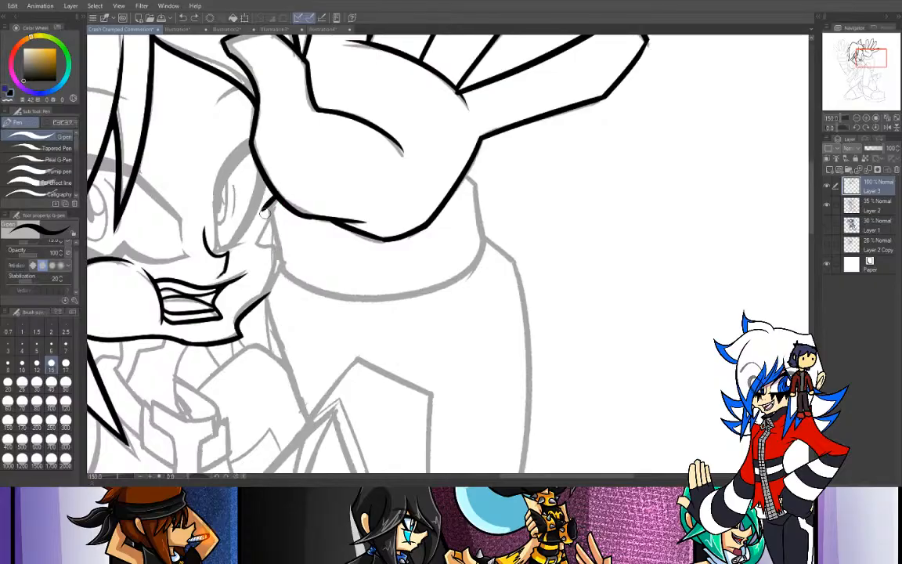
drag(264, 208, 279, 272)
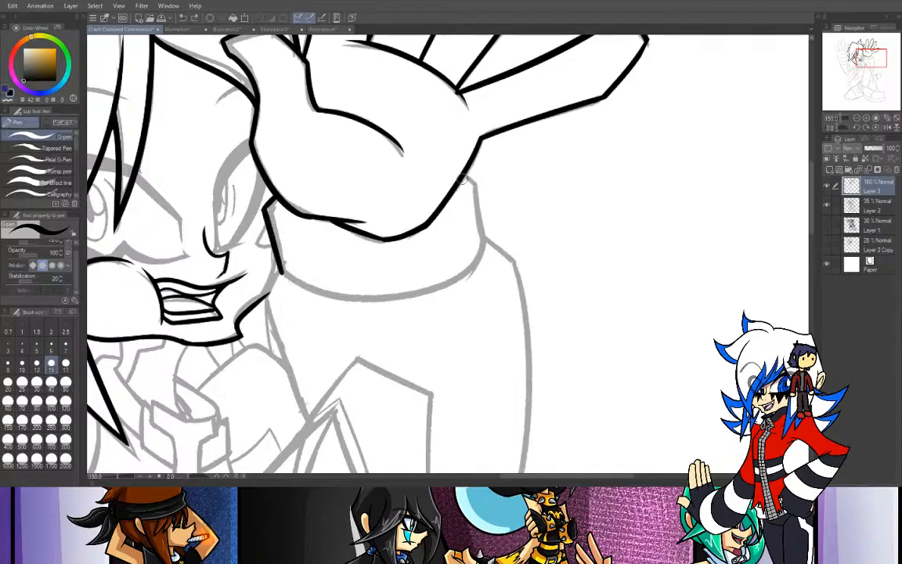
mouse_move(464, 178)
mouse_down()
mouse_move(484, 192)
mouse_move(490, 239)
mouse_up()
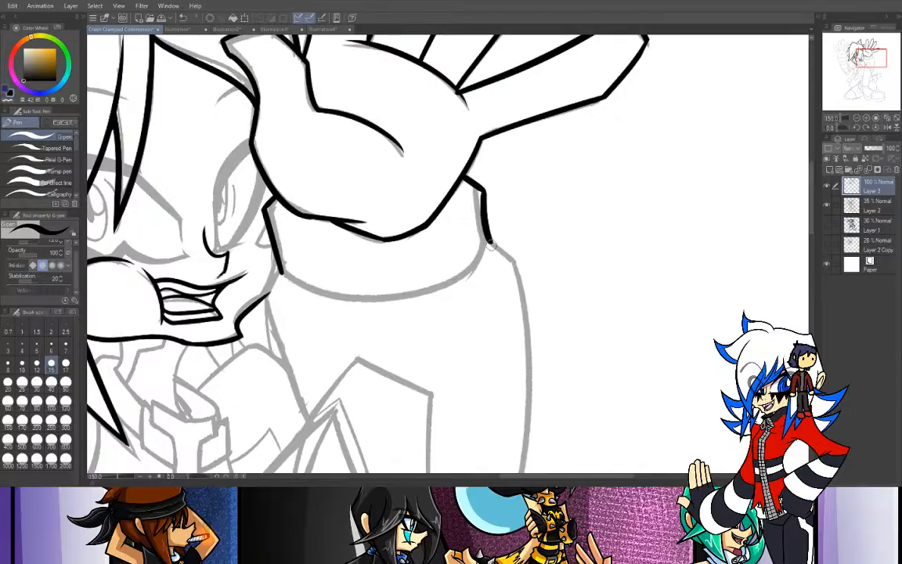
click(857, 119)
drag(836, 127, 821, 133)
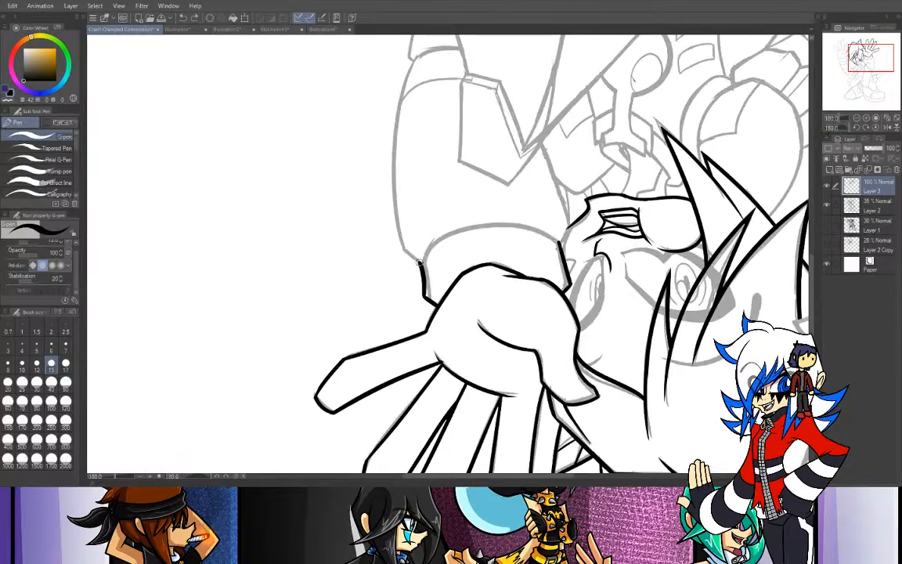
mouse_move(421, 263)
mouse_down()
mouse_move(510, 223)
mouse_move(559, 244)
mouse_up()
key(ctrl+z)
mouse_move(420, 264)
mouse_down()
mouse_move(491, 221)
mouse_move(552, 236)
mouse_move(434, 252)
mouse_move(414, 288)
mouse_up()
key(ctrl+z)
key(ctrl+z)
mouse_move(418, 264)
mouse_down()
mouse_move(435, 242)
mouse_move(563, 232)
mouse_move(433, 261)
mouse_up()
key(ctrl+z)
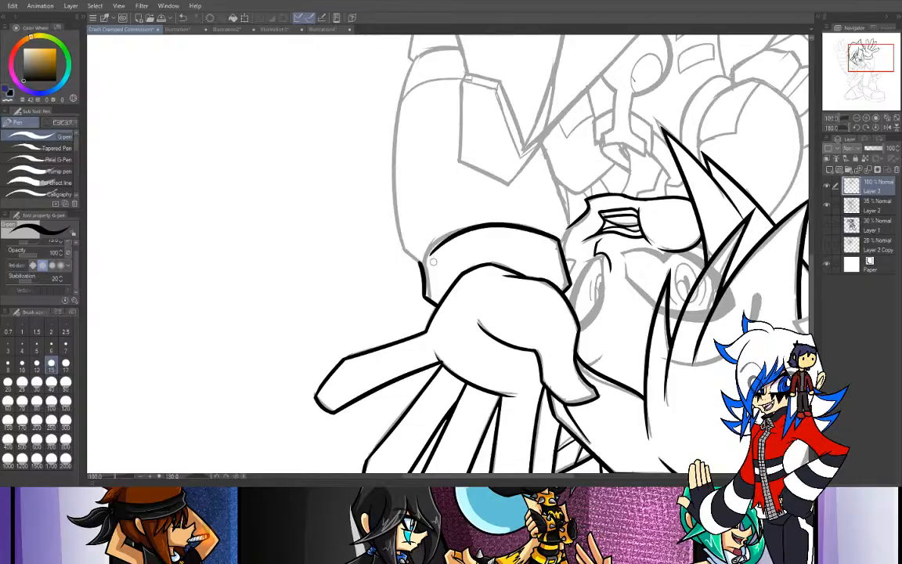
key(ctrl+z)
- Ink the curved edge of the wrist cuff where it meets the sleeve, and erase the overshoot at its inner corner
drag(843, 127, 850, 127)
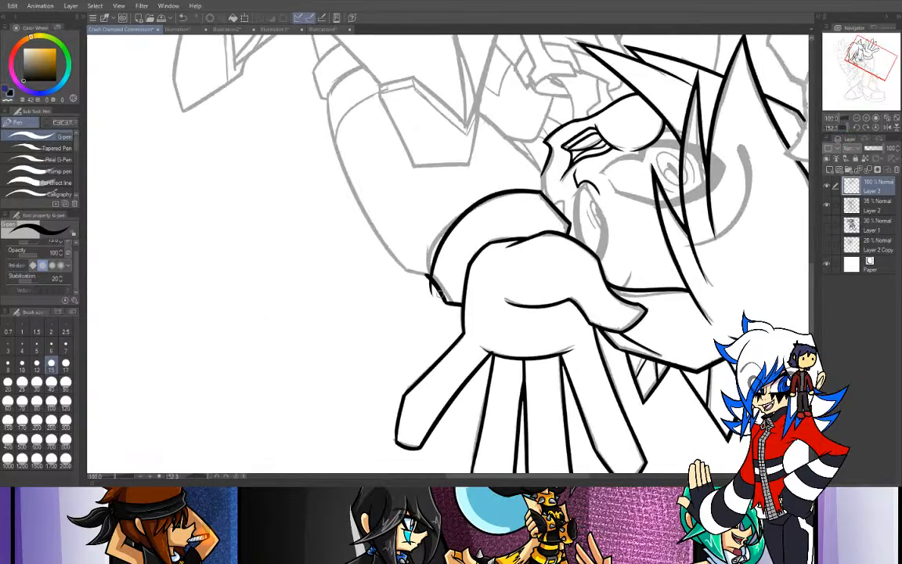
mouse_move(425, 273)
mouse_down()
mouse_move(509, 191)
mouse_move(539, 200)
mouse_up()
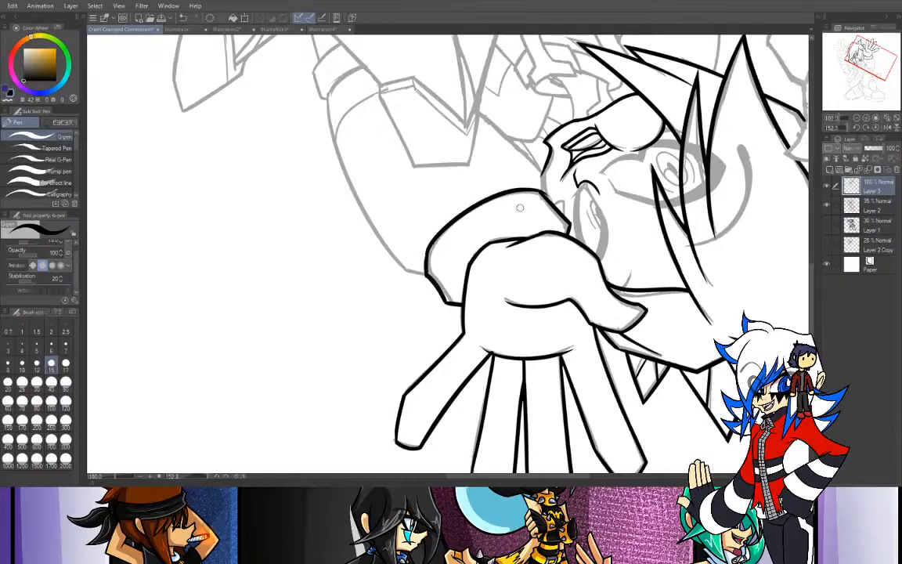
key(ctrl+z)
mouse_move(430, 273)
mouse_down()
mouse_move(474, 203)
mouse_move(567, 198)
mouse_up()
key(ctrl+z)
mouse_move(428, 274)
mouse_down()
mouse_move(433, 238)
mouse_move(554, 198)
mouse_up()
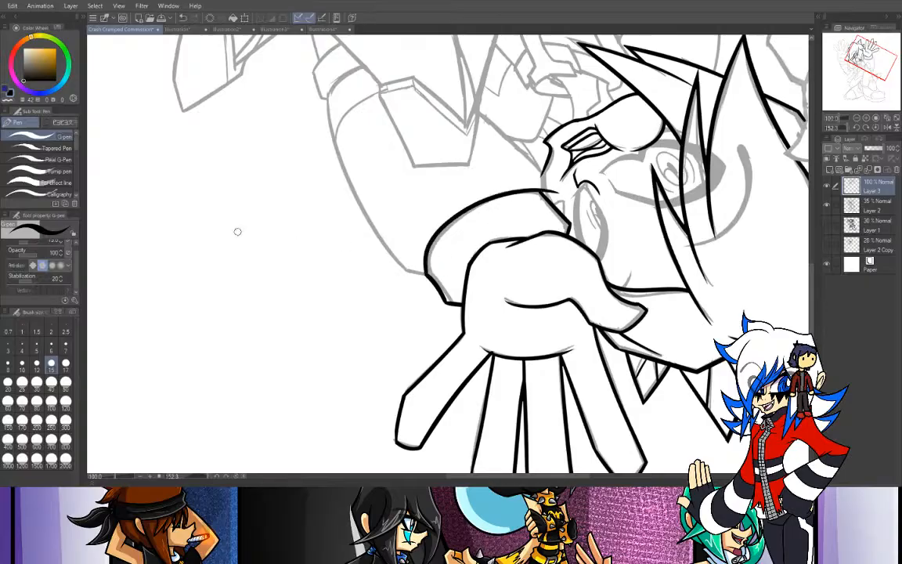
key(e)
drag(548, 190, 565, 207)
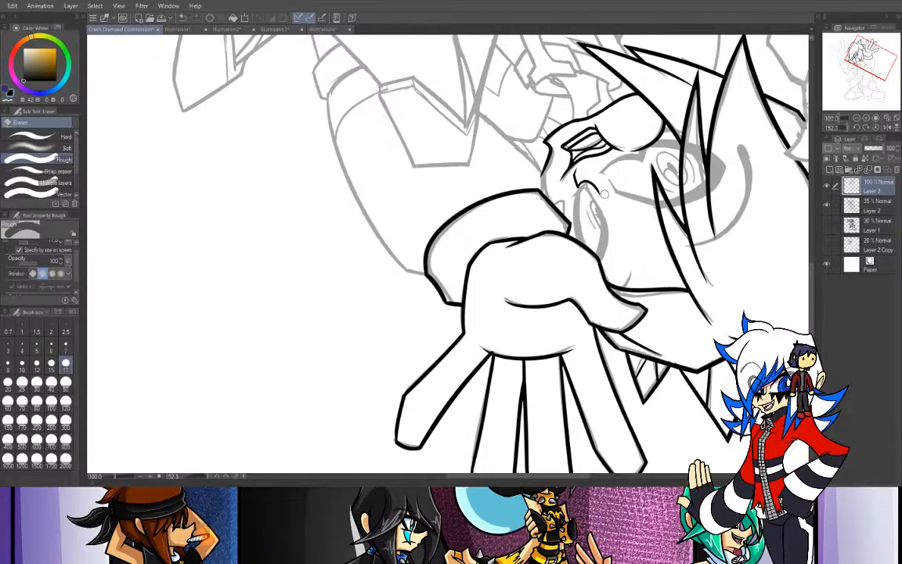
click(875, 127)
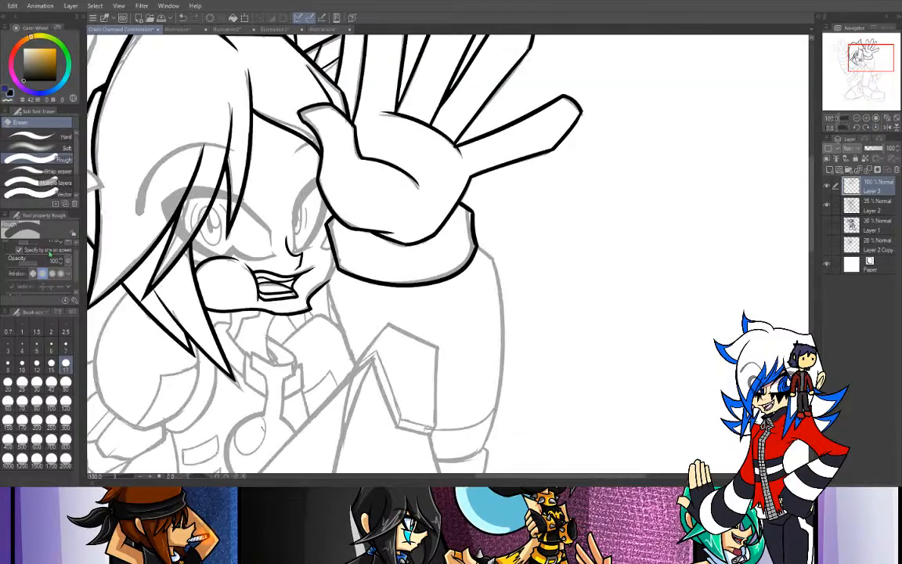
scroll(66, 270, down, 1)
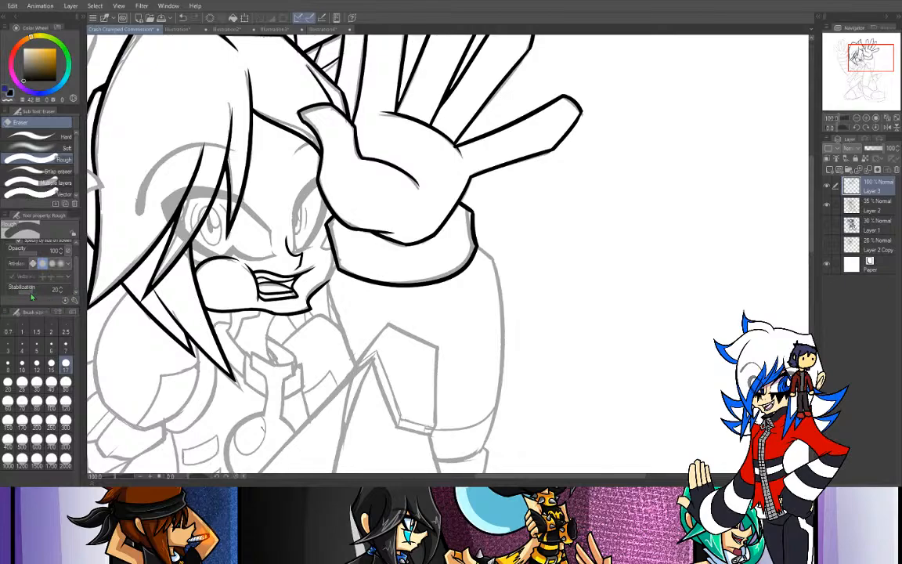
scroll(76, 263, up, 1)
scroll(76, 263, down, 1)
- With the G-pen, reinforce the cuff's outer corner and ink the short slanted start of the sleeve's outer edge
key(ctrl+plus)
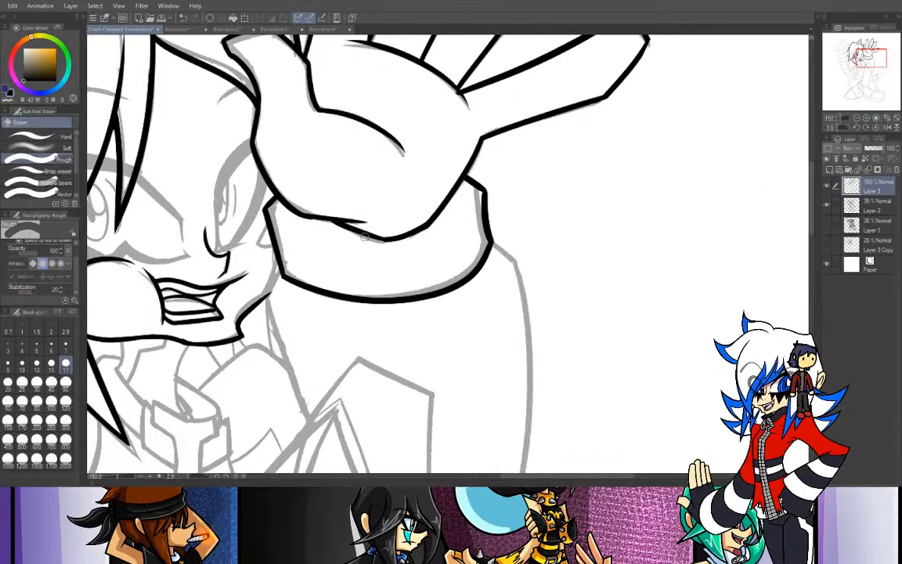
key(p)
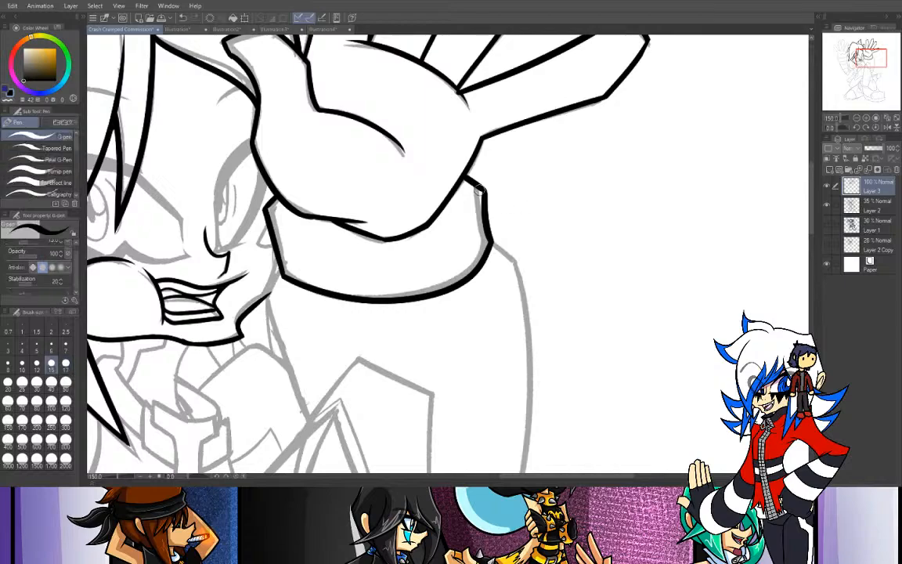
drag(484, 196, 465, 179)
drag(492, 246, 520, 273)
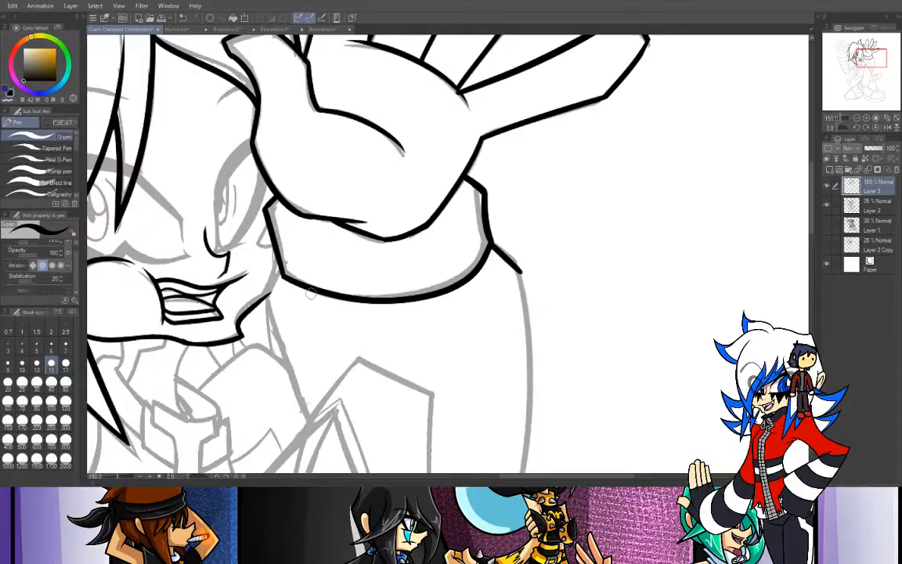
- Ink the sleeve's inner edge from the cuff past the jaw down to the crossing chest line
drag(283, 276, 266, 338)
key(ctrl+z)
mouse_move(282, 276)
mouse_down()
mouse_move(267, 316)
mouse_move(278, 382)
mouse_up()
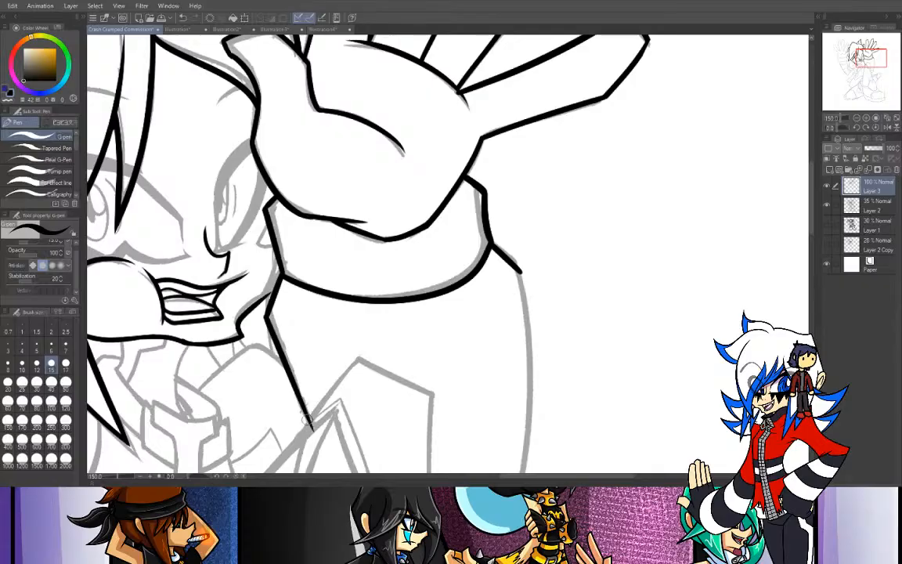
key(ctrl+z)
drag(268, 316, 304, 420)
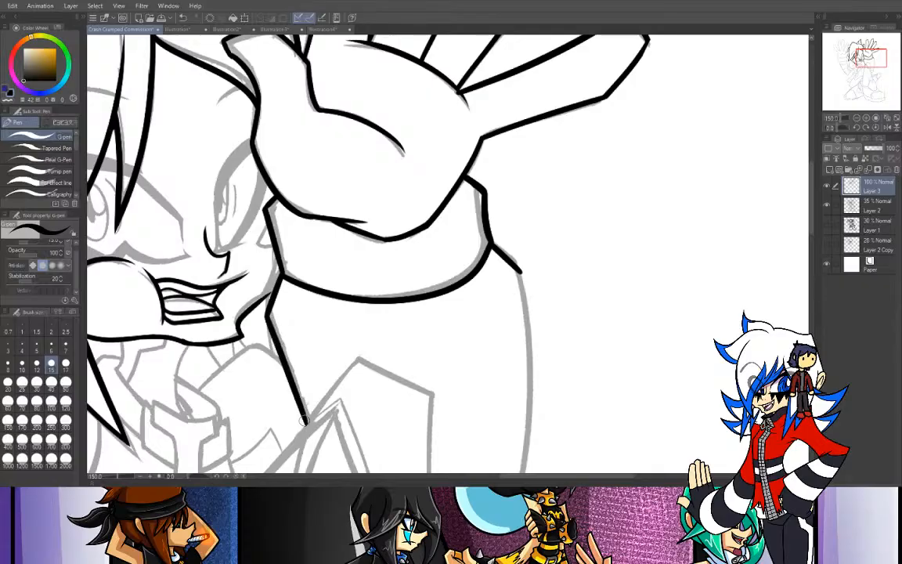
- Ink the long curved outer edge of the sleeve from below the cuff down to the elbow band
click(856, 119)
drag(872, 53, 873, 63)
drag(841, 127, 839, 128)
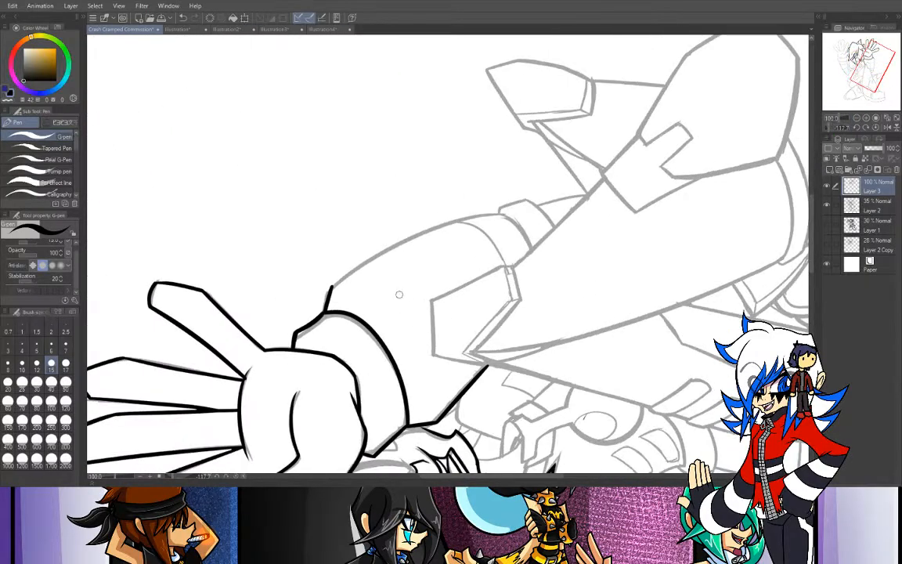
drag(331, 288, 517, 219)
key(ctrl+z)
mouse_move(329, 289)
mouse_down()
mouse_move(442, 230)
mouse_move(493, 222)
mouse_up()
key(ctrl+z)
mouse_move(327, 291)
mouse_down()
mouse_move(480, 219)
mouse_move(508, 219)
mouse_up()
key(ctrl+z)
mouse_move(330, 286)
mouse_down()
mouse_move(385, 248)
mouse_move(505, 216)
mouse_up()
key(ctrl+z)
drag(329, 288, 504, 217)
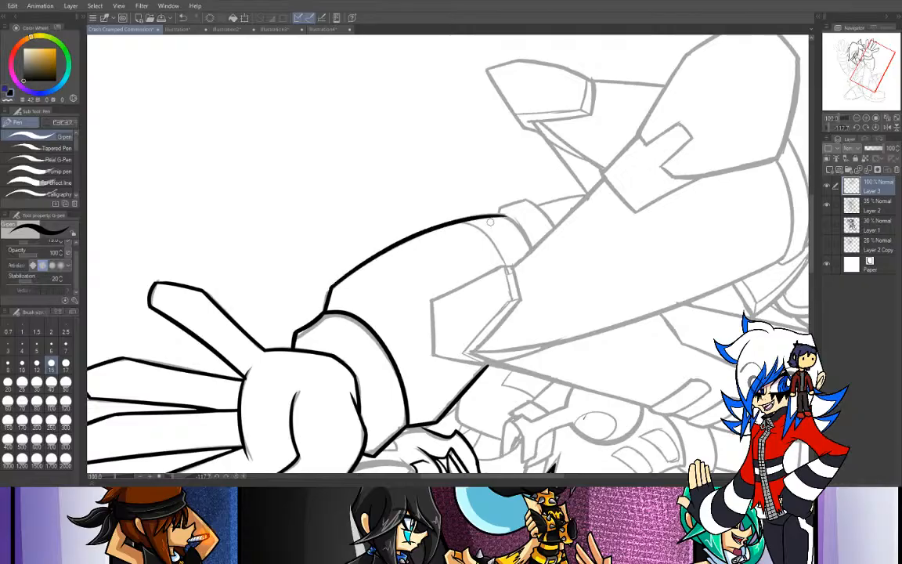
- Ink the left neck line from under the chin down to the collar clasp
click(875, 127)
click(866, 118)
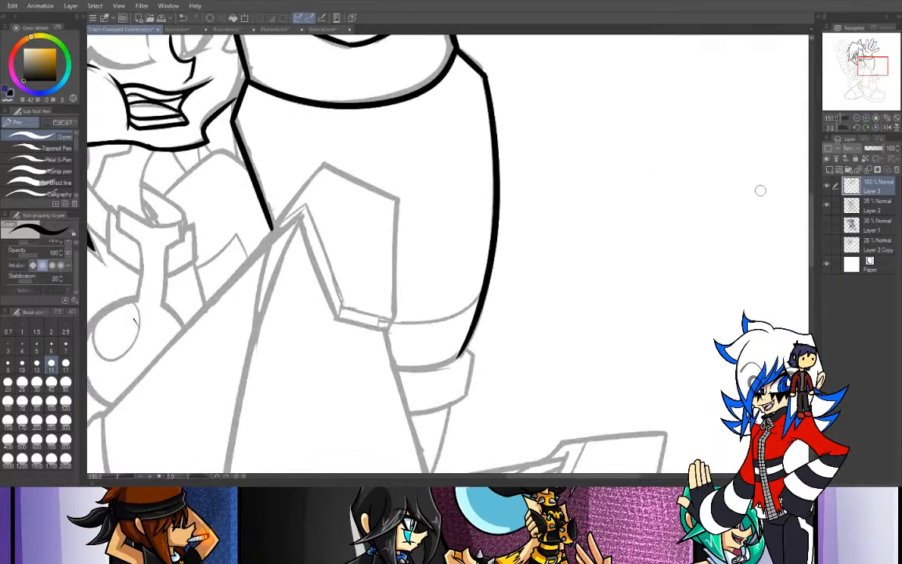
drag(864, 62, 860, 65)
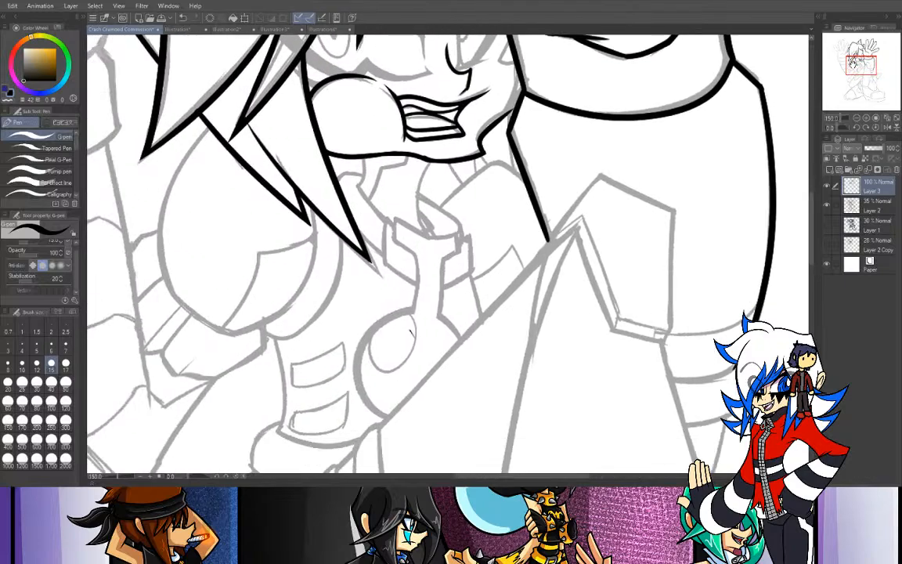
mouse_move(364, 159)
mouse_down()
mouse_move(357, 186)
mouse_move(391, 222)
mouse_up()
key(ctrl+z)
key(ctrl+z)
drag(357, 187, 382, 223)
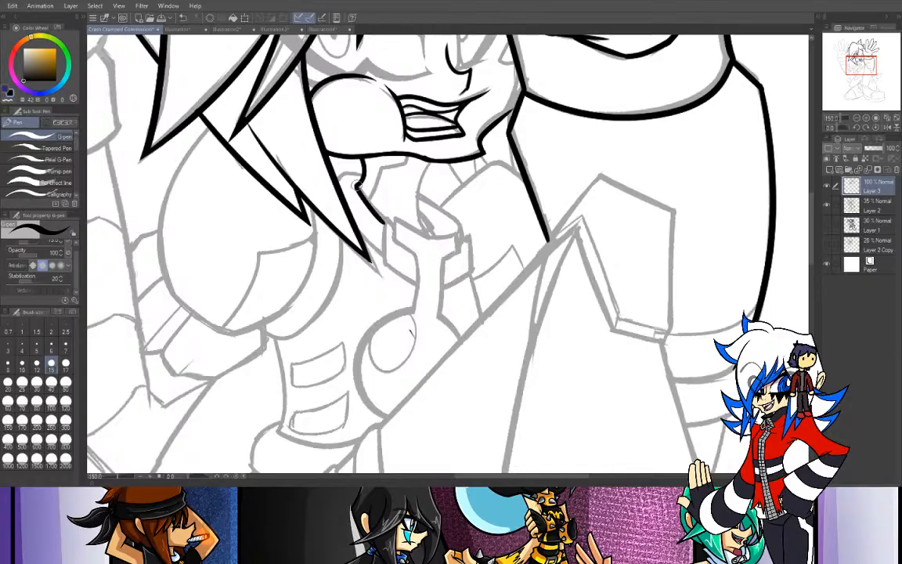
- Ink the right side of the neck and the collar edges on both sides of it
mouse_move(431, 159)
mouse_down()
mouse_move(422, 179)
mouse_move(426, 234)
mouse_up()
key(ctrl+z)
mouse_move(430, 159)
mouse_down()
mouse_move(420, 187)
mouse_move(427, 227)
mouse_up()
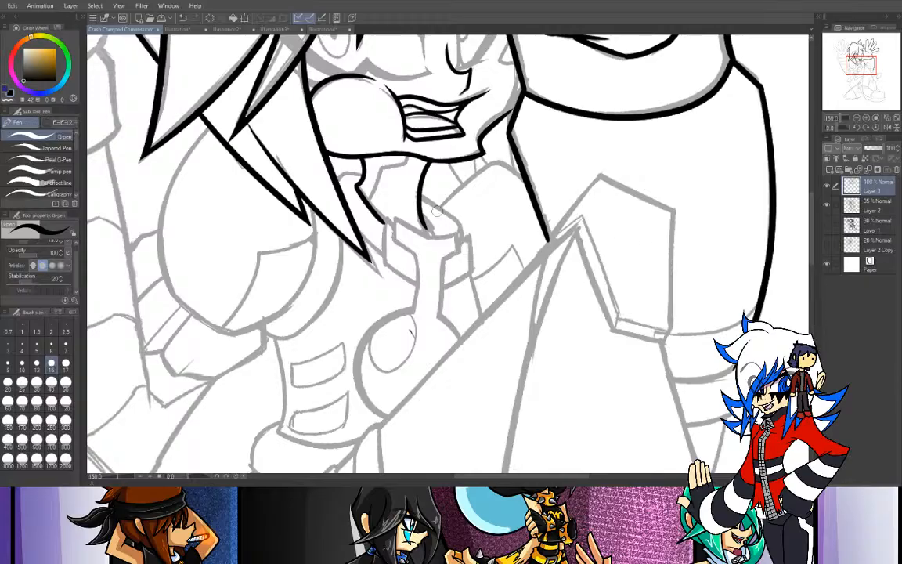
drag(423, 191, 468, 230)
key(ctrl+z)
drag(360, 174, 338, 180)
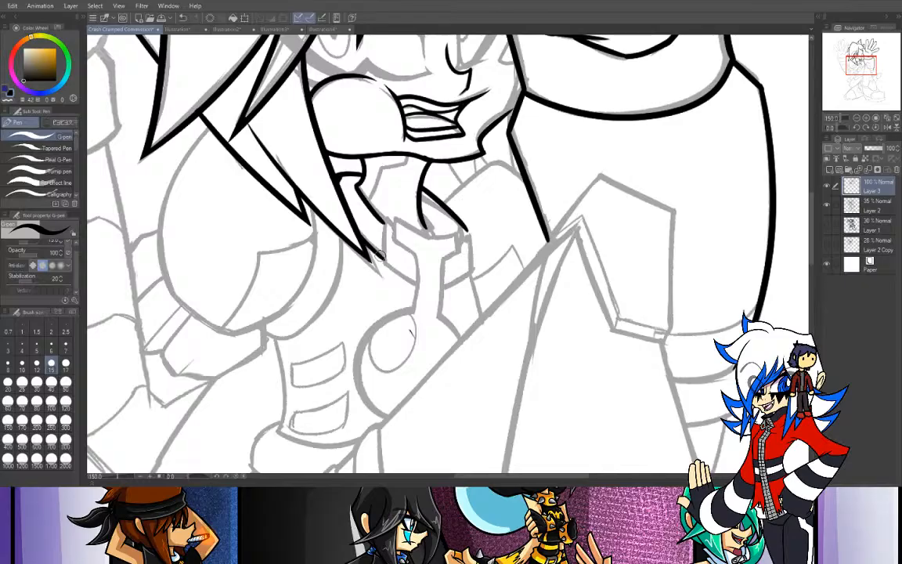
- Ink the short upright left edge of the collar clasp beside the hair tip
mouse_move(359, 229)
mouse_down()
mouse_move(383, 256)
mouse_move(388, 221)
mouse_up()
key(ctrl+z)
drag(385, 264, 387, 222)
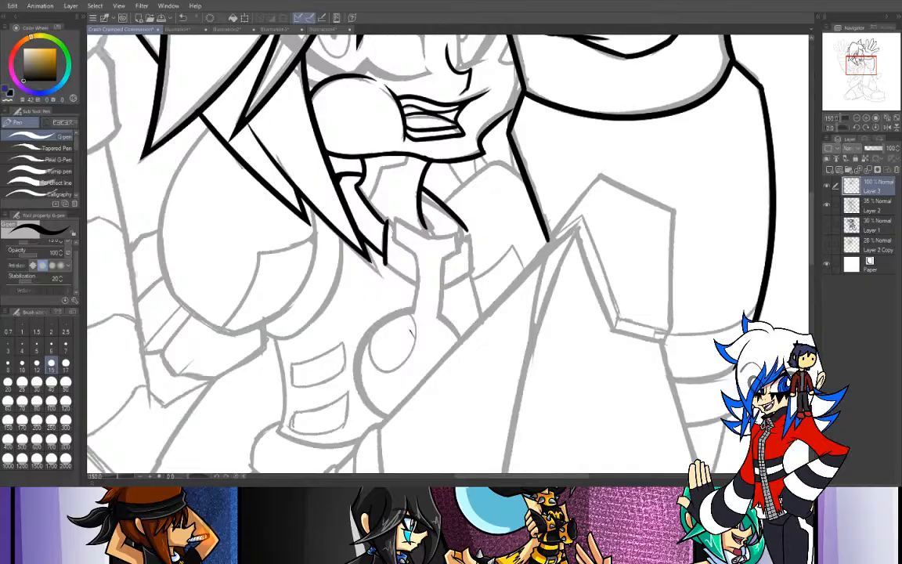
key(e)
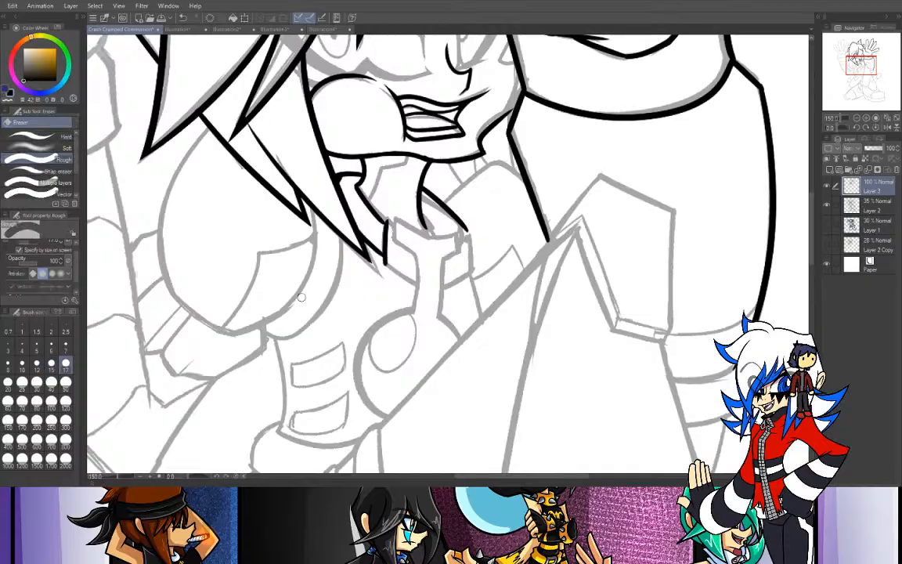
key(p)
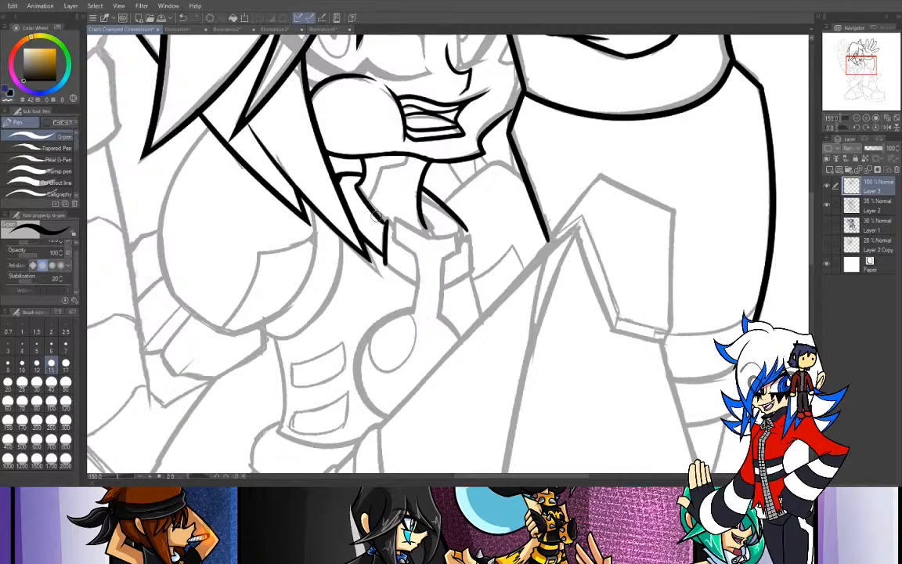
- Ink the left prong of the clasp's fork, the left side of its shaft and its lower left edge
mouse_move(394, 220)
mouse_down()
mouse_move(396, 244)
mouse_move(416, 257)
mouse_move(417, 313)
mouse_up()
key(ctrl+z)
key(ctrl+z)
key(ctrl+z)
drag(416, 256, 414, 311)
key(ctrl+z)
drag(416, 255, 412, 309)
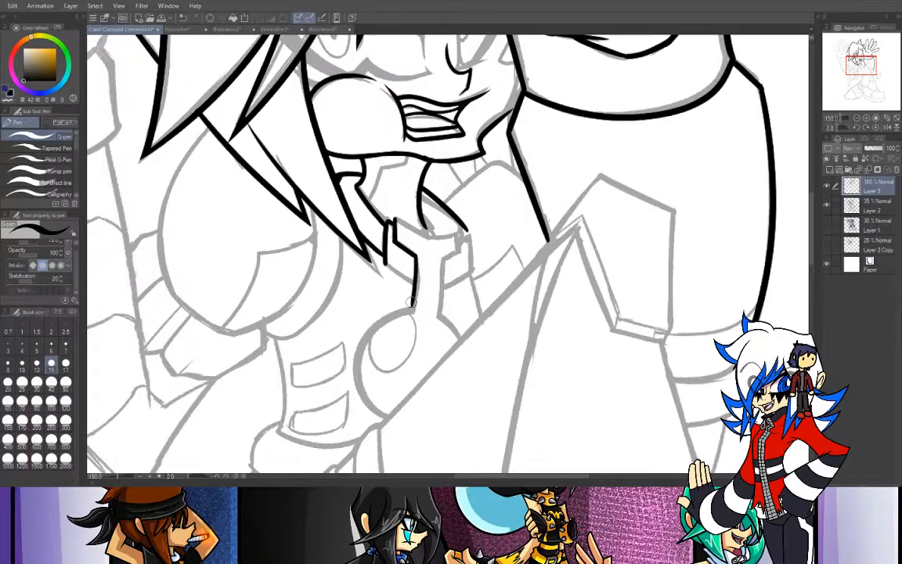
drag(415, 260, 410, 306)
drag(385, 264, 413, 281)
- Ink the clasp's curved upper rim and its right prong back to the top of the shaft
key(ctrl+z)
key(ctrl+z)
drag(394, 220, 443, 237)
key(ctrl+z)
key(ctrl+z)
key(ctrl+z)
mouse_move(395, 220)
mouse_down()
mouse_move(431, 240)
mouse_move(423, 235)
mouse_move(465, 223)
mouse_move(437, 233)
mouse_move(457, 226)
mouse_move(461, 258)
mouse_move(458, 225)
mouse_move(461, 251)
mouse_move(453, 253)
mouse_move(461, 246)
mouse_move(441, 259)
mouse_move(461, 245)
mouse_move(443, 261)
mouse_move(440, 319)
mouse_up()
key(ctrl+z)
key(ctrl+z)
key(ctrl+z)
key(ctrl+z)
key(ctrl+z)
key(ctrl+z)
key(ctrl+z)
key(ctrl+z)
key(ctrl+z)
key(ctrl+z)
key(ctrl+z)
- Ink the right side of the clasp's shaft and trim its lower end with the eraser
key(ctrl+z)
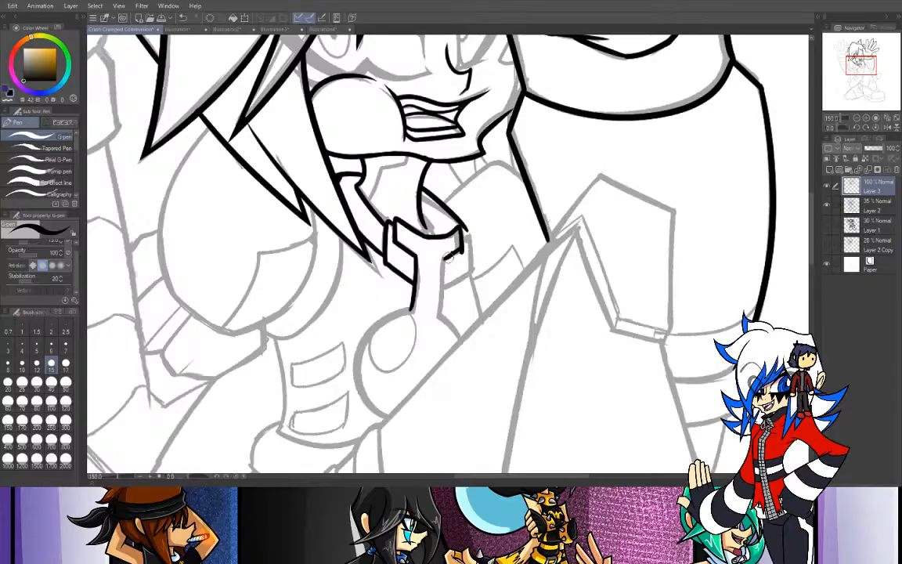
drag(444, 259, 441, 298)
key(ctrl+z)
key(ctrl+z)
drag(444, 259, 440, 320)
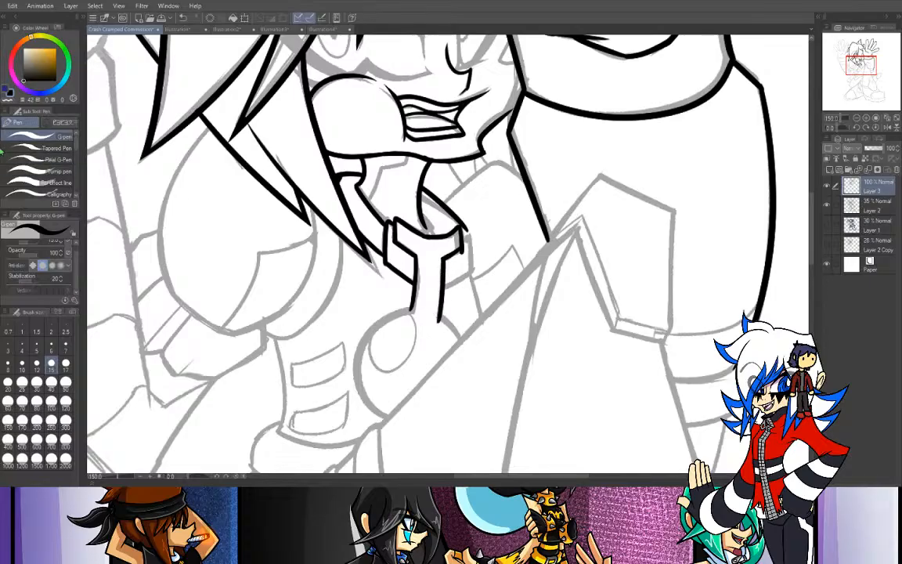
key(e)
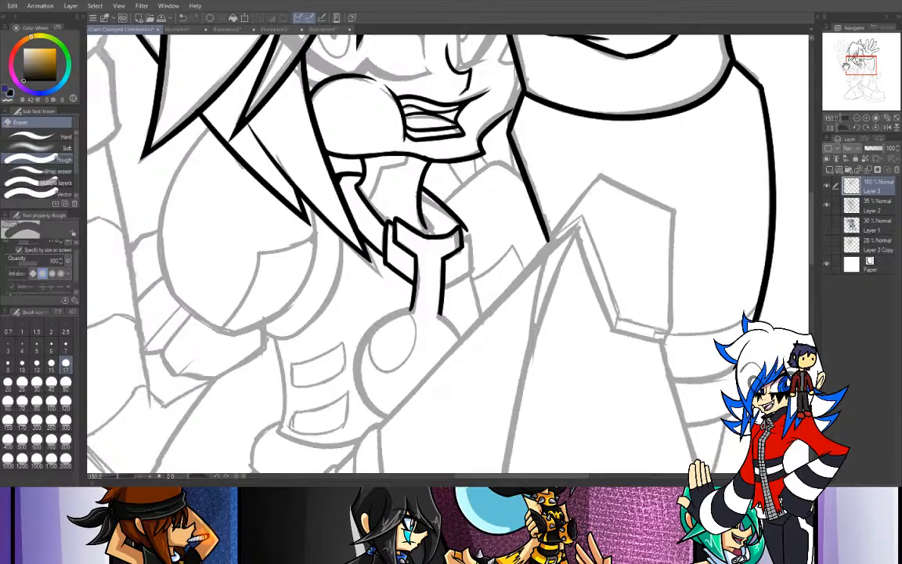
- Ink the cheek and jaw edge up to the wrist cuff and the small pointed shape beside the cuff
drag(860, 65, 863, 58)
mouse_move(471, 268)
mouse_down()
mouse_move(457, 277)
mouse_move(472, 252)
mouse_up()
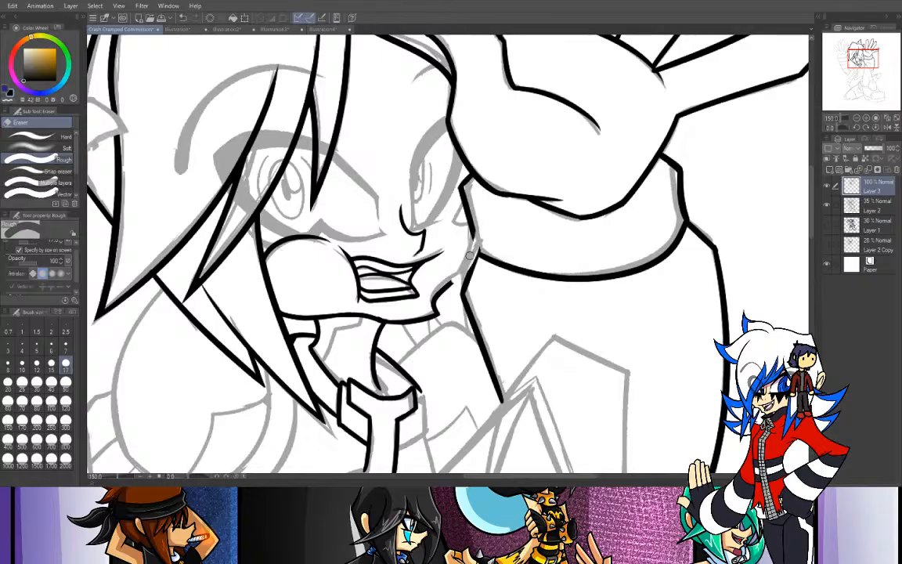
key(p)
key(ctrl+z)
drag(473, 244, 439, 287)
key(ctrl+z)
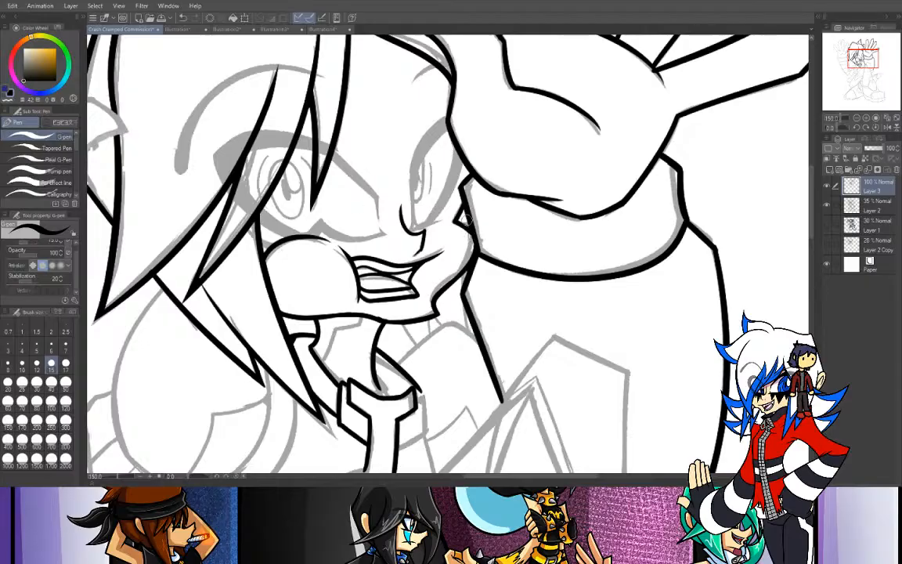
drag(457, 222, 470, 230)
key(ctrl+z)
- Ink the short upright outer edge on the right side of the collar clasp
drag(858, 61, 858, 64)
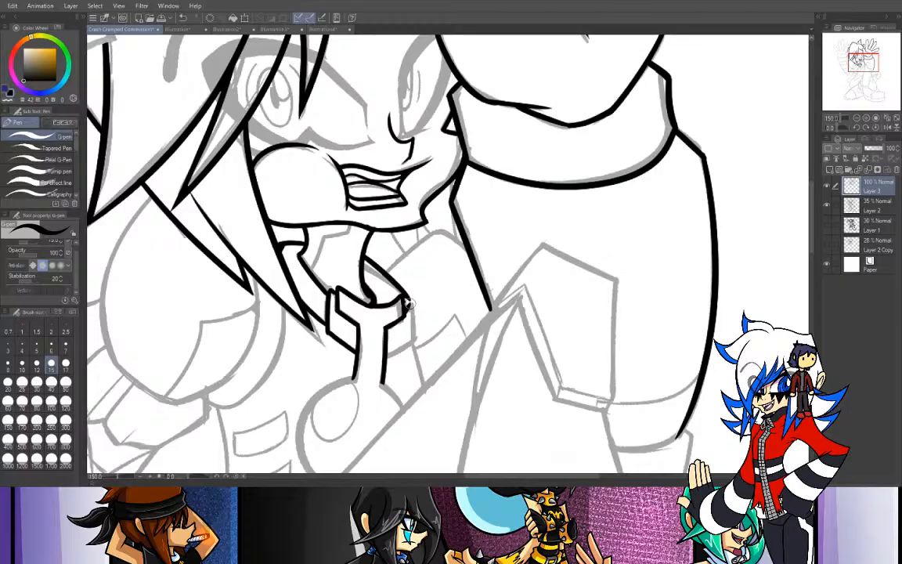
mouse_move(407, 300)
mouse_down()
mouse_move(410, 345)
mouse_move(413, 337)
mouse_move(392, 359)
mouse_move(420, 321)
mouse_up()
key(ctrl+z)
- Ink the clasp's diagonal lower right edge, erase its overshoot and switch back to the pen
key(ctrl+z)
key(ctrl+z)
drag(388, 355, 423, 317)
key(ctrl+z)
drag(388, 354, 429, 317)
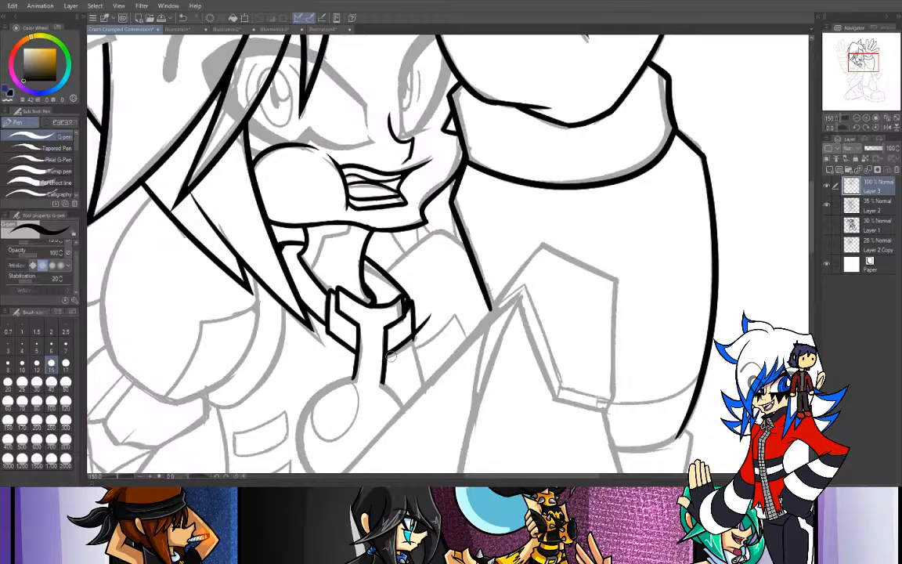
key(ctrl+z)
drag(388, 355, 446, 306)
key(ctrl+z)
drag(389, 356, 442, 316)
key(ctrl+z)
drag(388, 356, 440, 304)
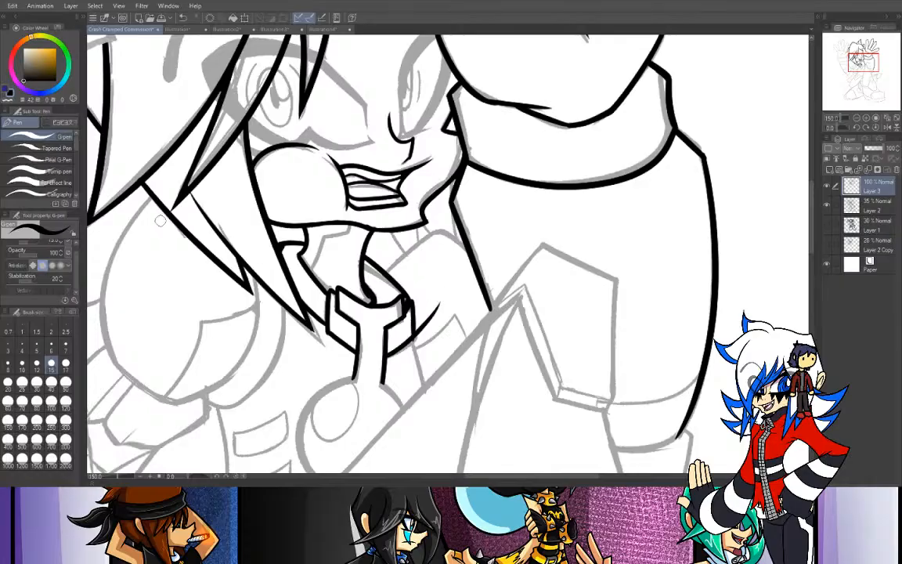
key(e)
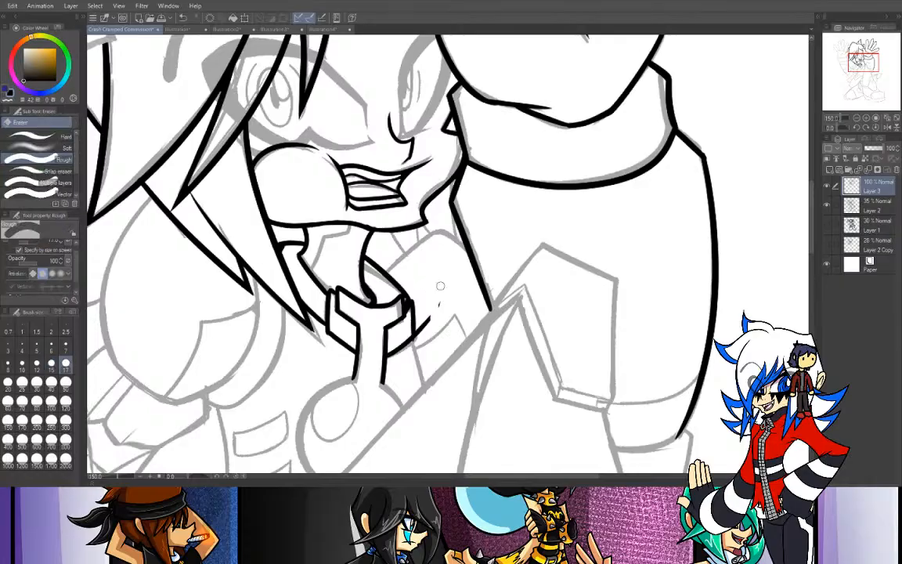
drag(429, 320, 419, 342)
key(p)
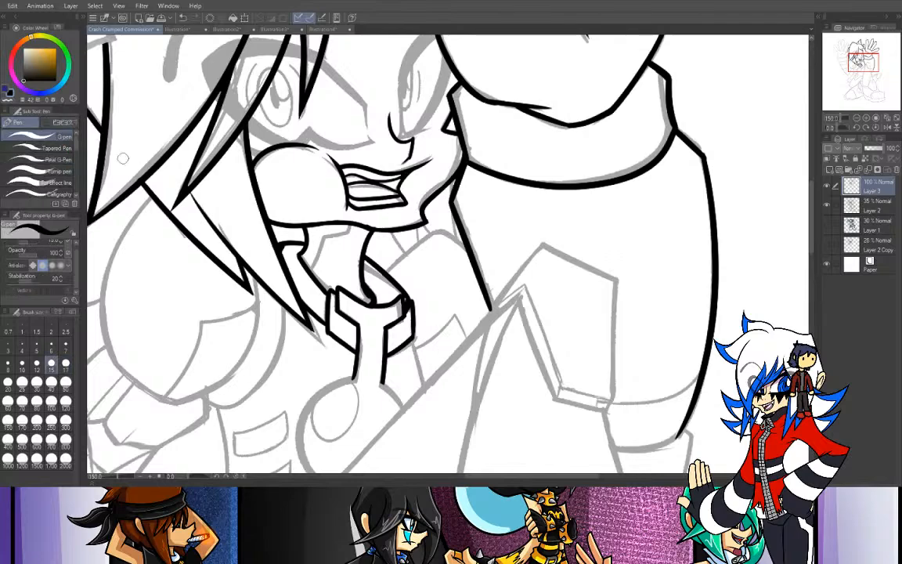
- Ink the angular shadow line on the neck beneath the chin
mouse_move(349, 226)
mouse_down()
mouse_move(326, 243)
mouse_move(314, 271)
mouse_up()
key(ctrl+z)
drag(327, 237, 314, 271)
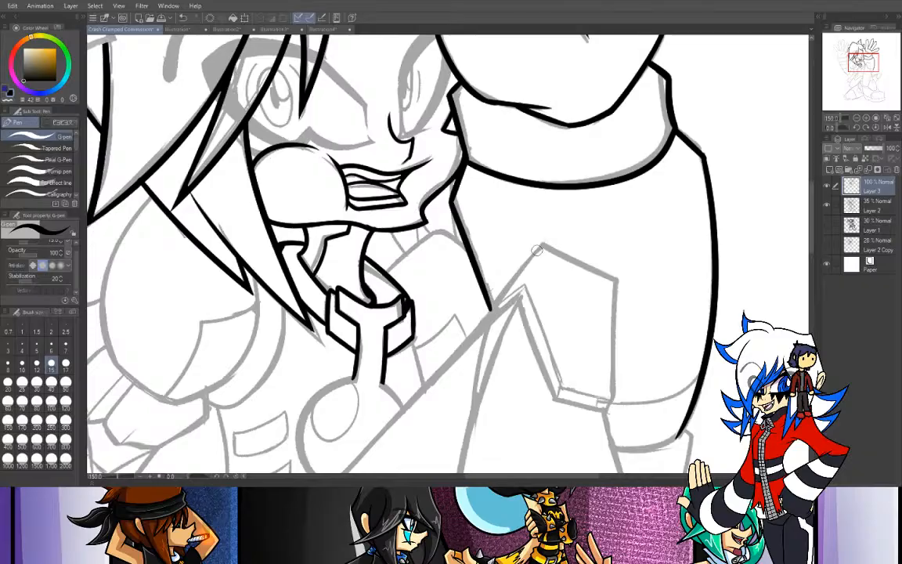
- Ink the peaked shoulder line rising from the collar beside the clasp and sloping down to the sleeve edge
drag(387, 271, 443, 224)
key(ctrl+z)
drag(387, 271, 434, 228)
key(ctrl+z)
drag(389, 271, 444, 228)
key(ctrl+z)
mouse_move(385, 271)
mouse_down()
mouse_move(442, 231)
mouse_move(430, 232)
mouse_move(445, 233)
mouse_move(482, 265)
mouse_up()
key(ctrl+z)
drag(439, 232, 466, 246)
key(ctrl+z)
key(ctrl+z)
drag(383, 272, 441, 226)
key(ctrl+z)
mouse_move(384, 271)
mouse_down()
mouse_move(445, 227)
mouse_move(432, 230)
mouse_move(466, 248)
mouse_up()
key(ctrl+z)
key(ctrl+z)
mouse_move(384, 269)
mouse_down()
mouse_move(404, 249)
mouse_move(446, 232)
mouse_move(471, 255)
mouse_move(445, 232)
mouse_move(470, 252)
mouse_up()
key(ctrl+z)
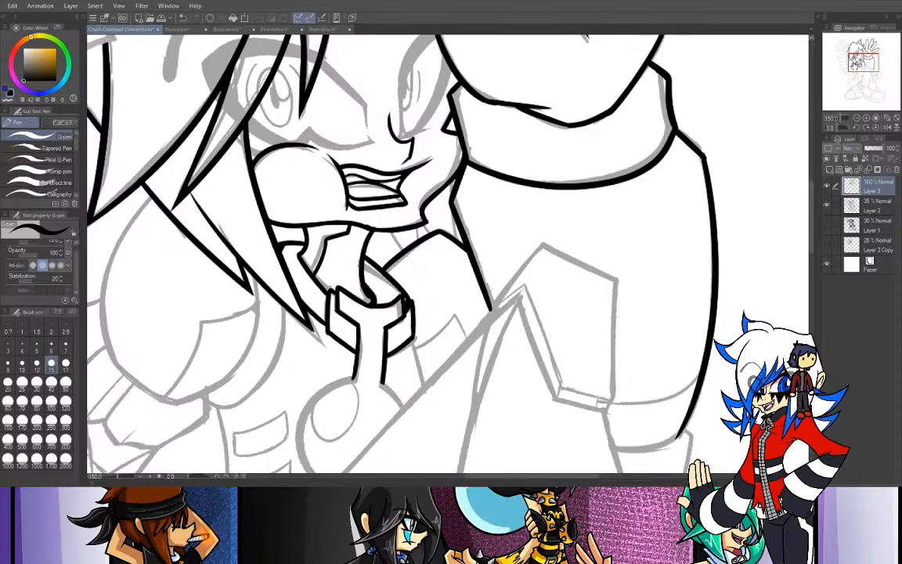
- Ink the short slanted line running from the collar clasp down to the diagonal arm edge
drag(855, 66, 853, 73)
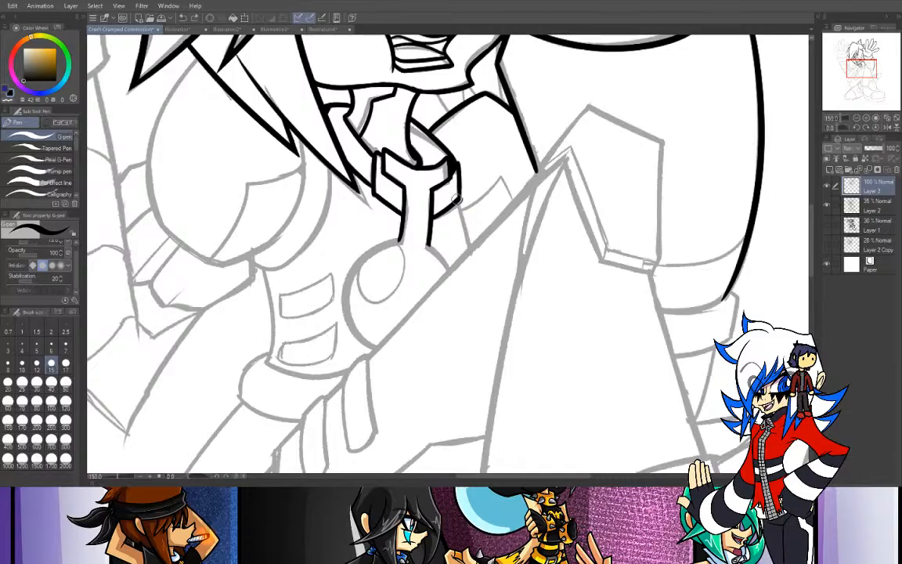
drag(457, 199, 470, 252)
mouse_move(398, 243)
mouse_down()
mouse_move(355, 268)
mouse_move(377, 349)
mouse_up()
key(ctrl+z)
- Draw the round pendant's outline below the clasp with the Ellipse tool, retrying until it fits the sketched circle
click(2, 206)
click(36, 181)
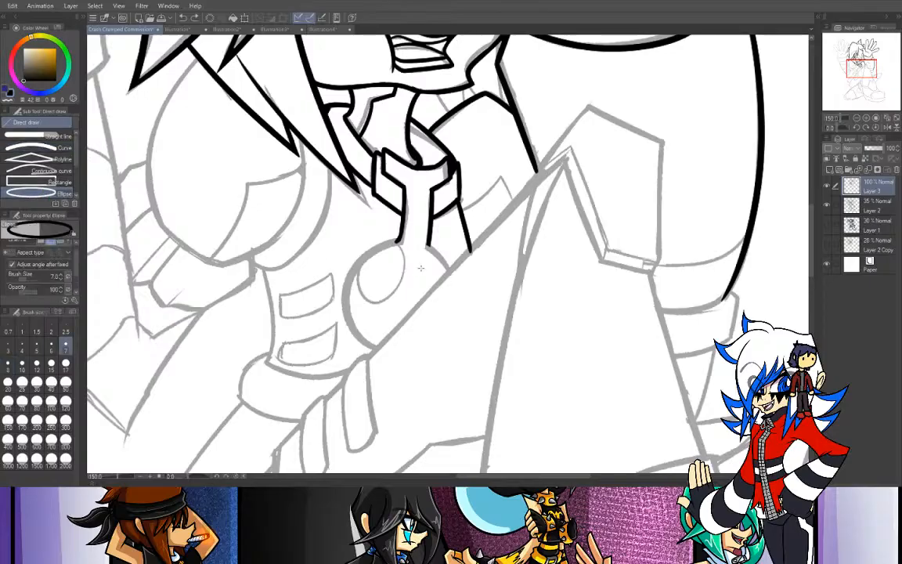
drag(346, 233, 458, 344)
click(460, 346)
key(ctrl+z)
drag(333, 240, 463, 366)
click(463, 366)
key(ctrl+z)
drag(337, 244, 466, 365)
click(466, 365)
key(ctrl+z)
drag(332, 239, 467, 365)
click(467, 366)
key(ctrl+z)
drag(348, 222, 472, 366)
click(472, 366)
key(ctrl+z)
drag(349, 237, 475, 367)
click(475, 367)
key(ctrl+z)
drag(349, 240, 461, 377)
key(ctrl+z)
drag(330, 233, 471, 365)
key(ctrl+z)
drag(337, 234, 465, 360)
key(ctrl+z)
mouse_move(339, 241)
mouse_down()
mouse_move(469, 368)
mouse_move(460, 370)
mouse_up()
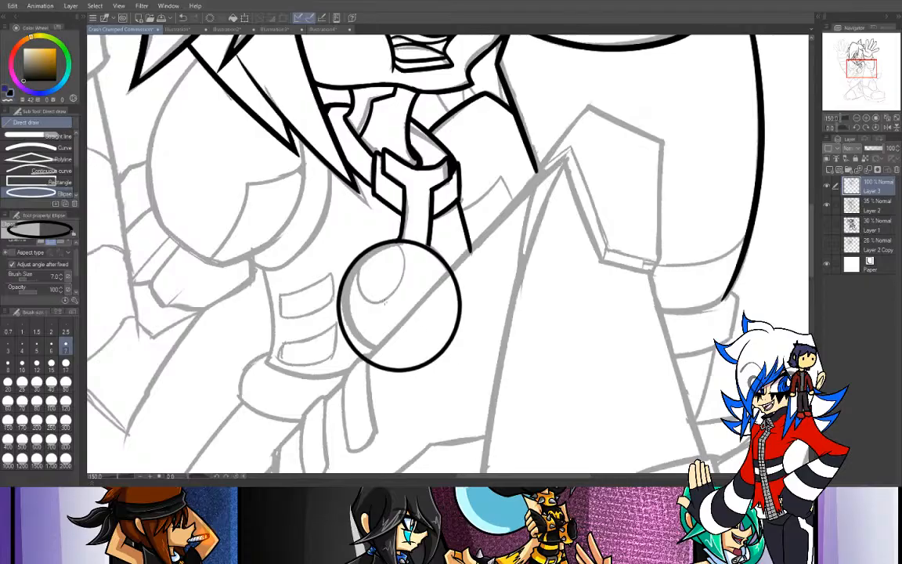
key(e)
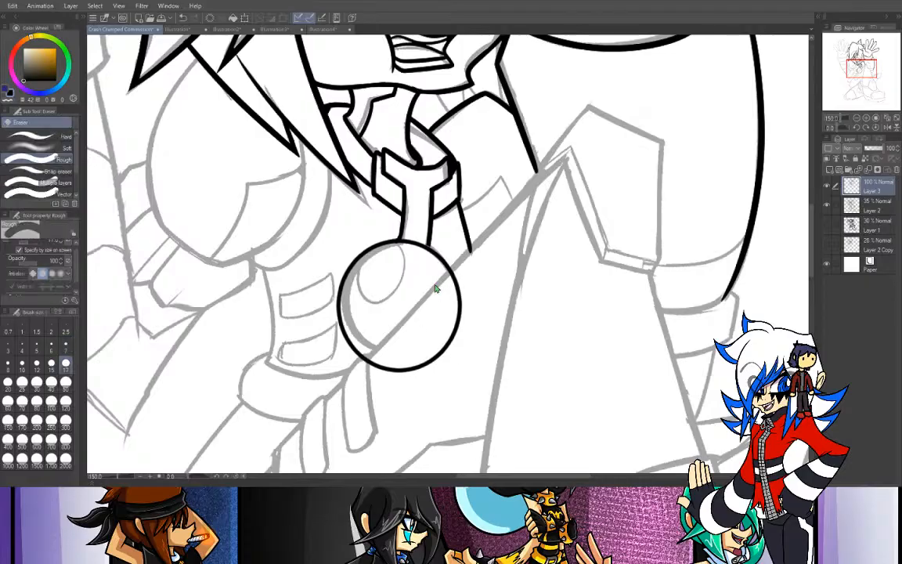
key(ctrl+z)
key(u)
drag(341, 241, 463, 368)
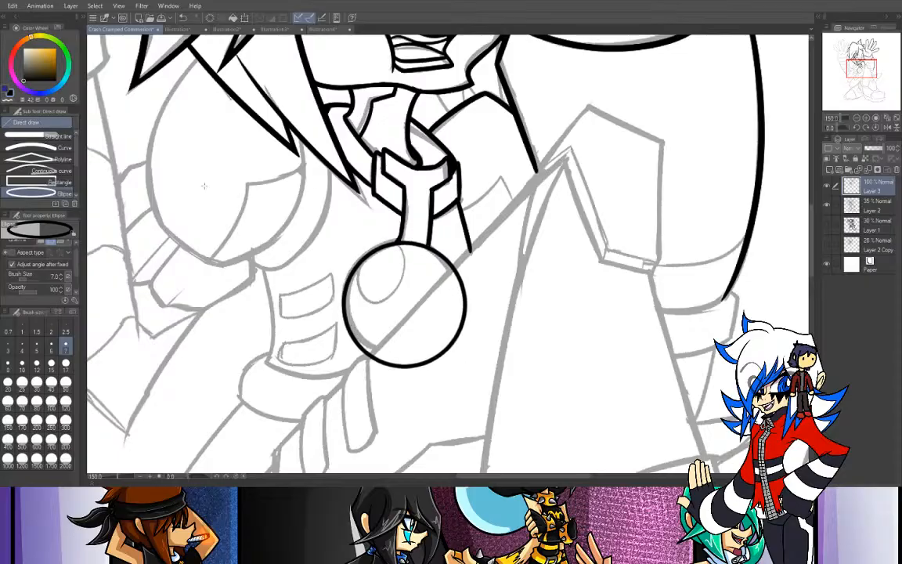
- Erase the part of the pendant circle beyond the diagonal arm edge with eraser size 50, and switch back to the pen
key(e)
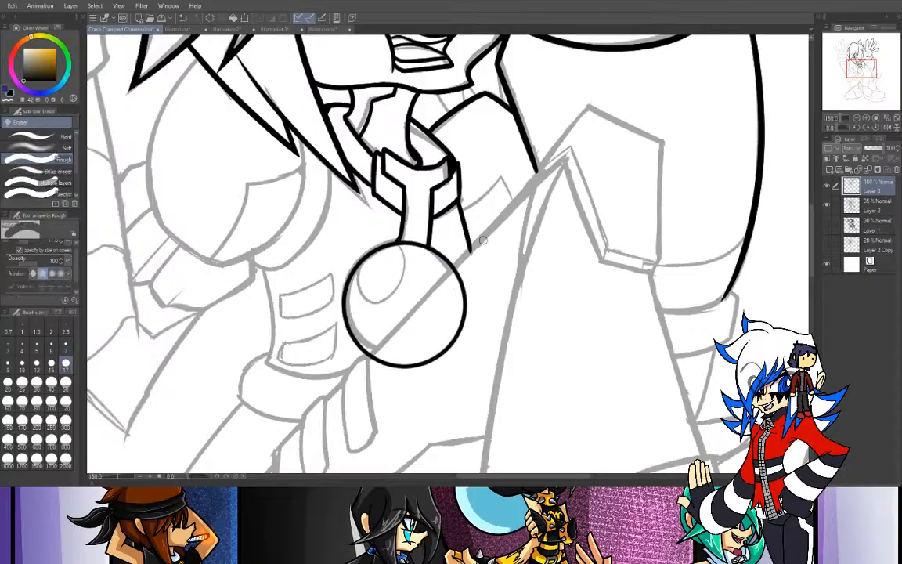
click(65, 382)
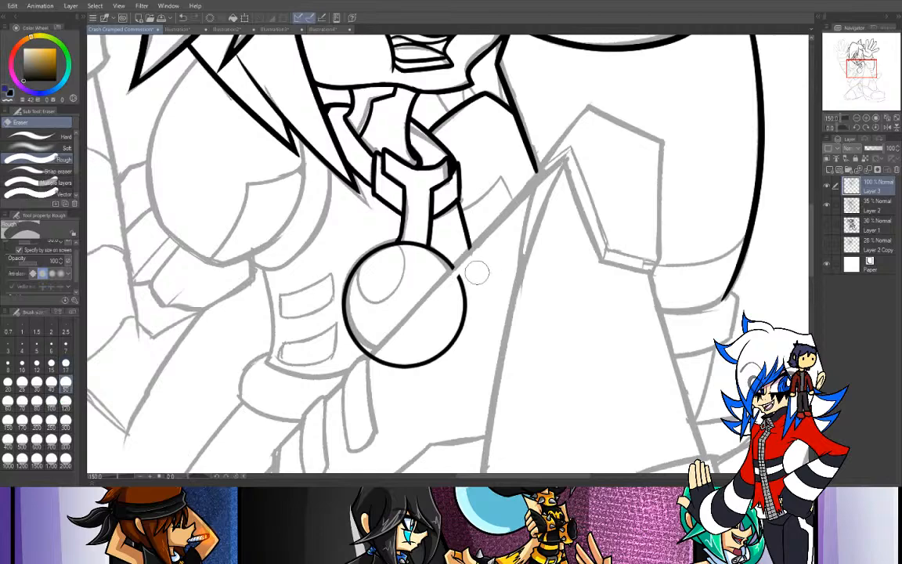
mouse_move(476, 268)
mouse_down()
mouse_move(450, 346)
mouse_move(422, 359)
mouse_move(398, 353)
mouse_move(410, 339)
mouse_move(370, 366)
mouse_up()
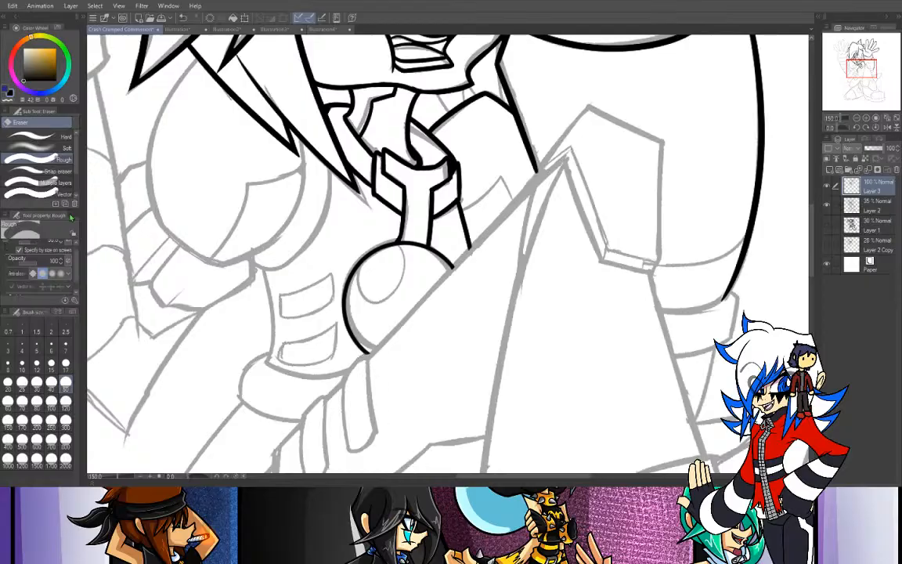
key(p)
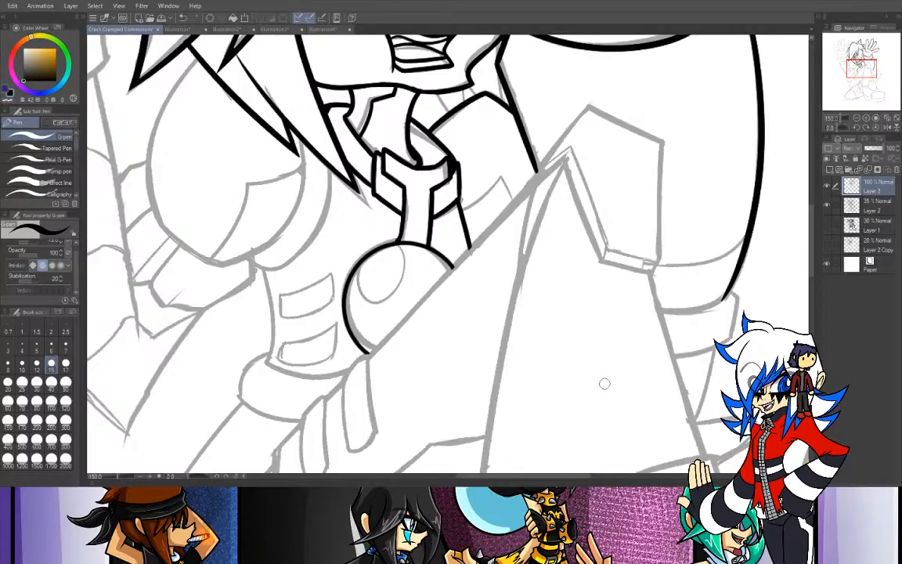
- Remove the circle's arc between the two edges of the clasp's shaft using the pen with transparent colour
drag(862, 69, 862, 66)
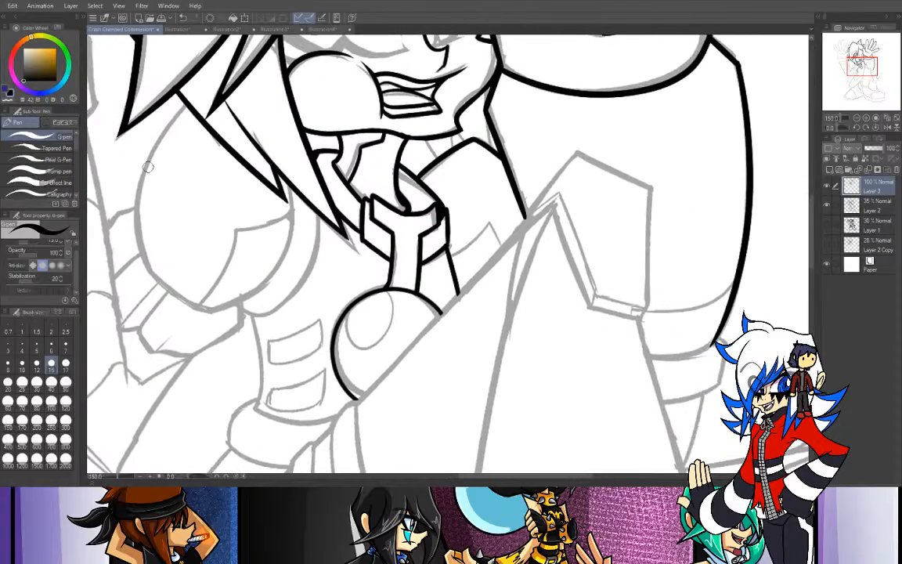
click(8, 83)
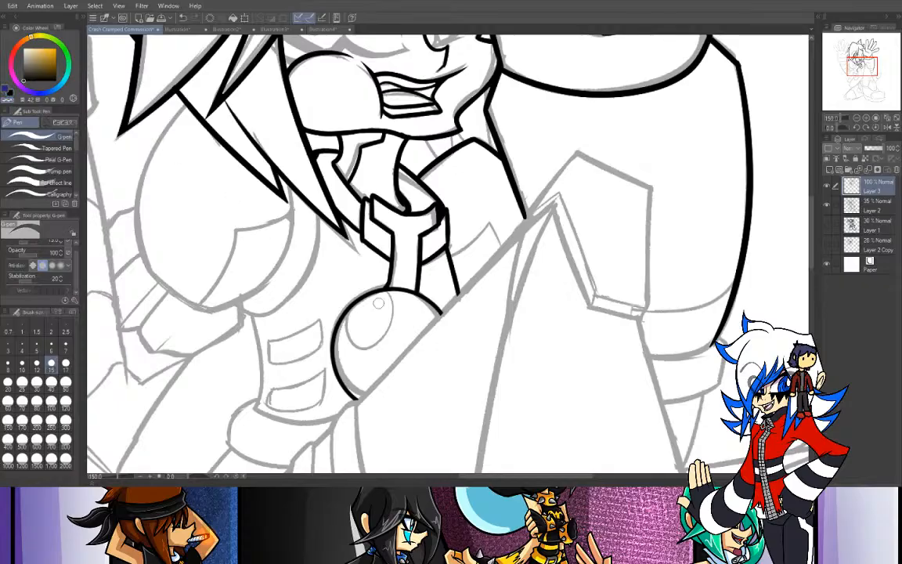
drag(393, 303, 412, 294)
key(ctrl+z)
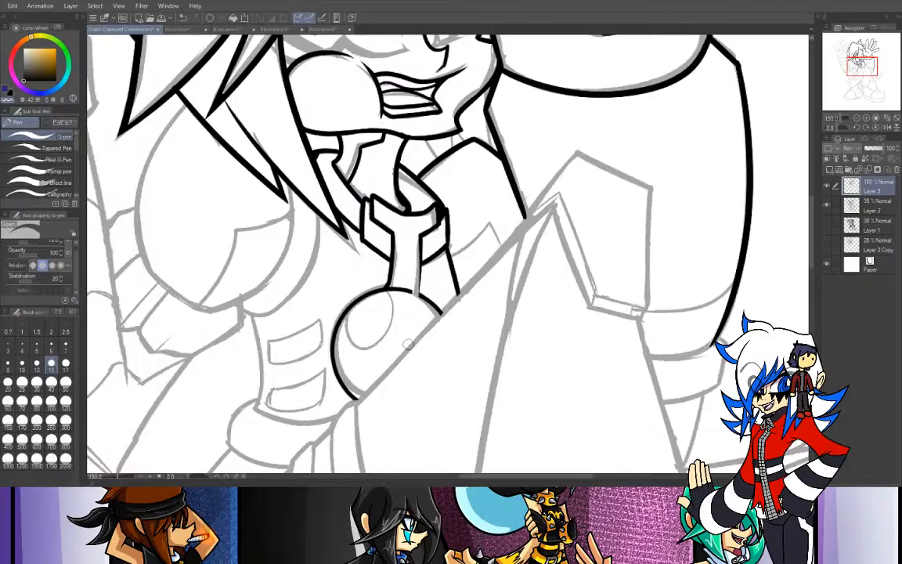
drag(414, 238, 406, 339)
mouse_move(411, 269)
mouse_down()
mouse_move(411, 300)
mouse_move(394, 285)
mouse_up()
- Restore the drawing colour and ink the right curved edge of the large rounded shape below the hair
drag(862, 72, 864, 76)
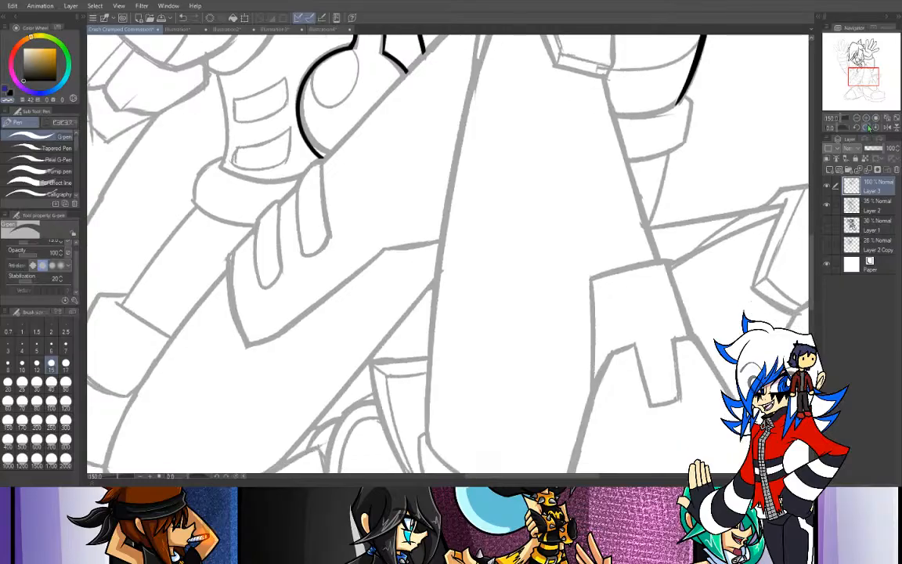
click(857, 118)
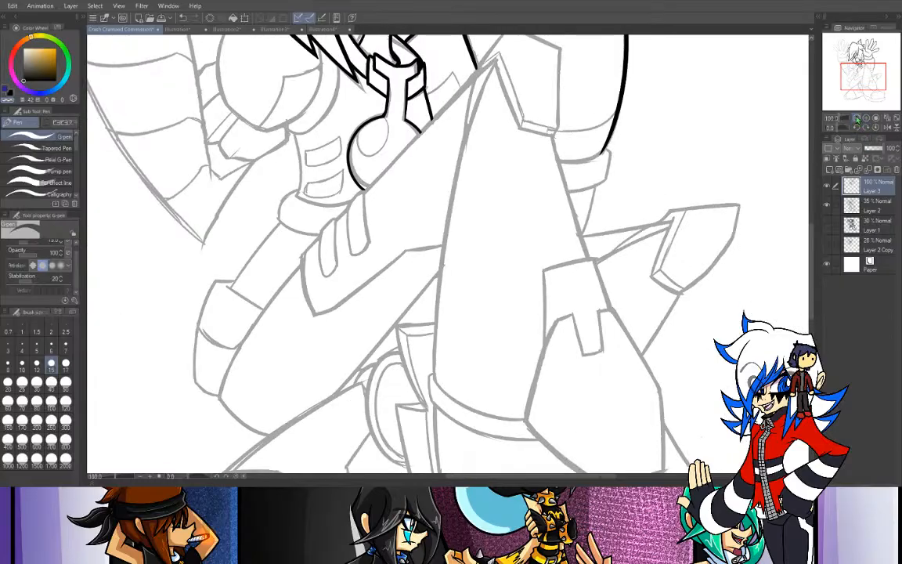
drag(862, 81, 855, 69)
key(ctrl+plus)
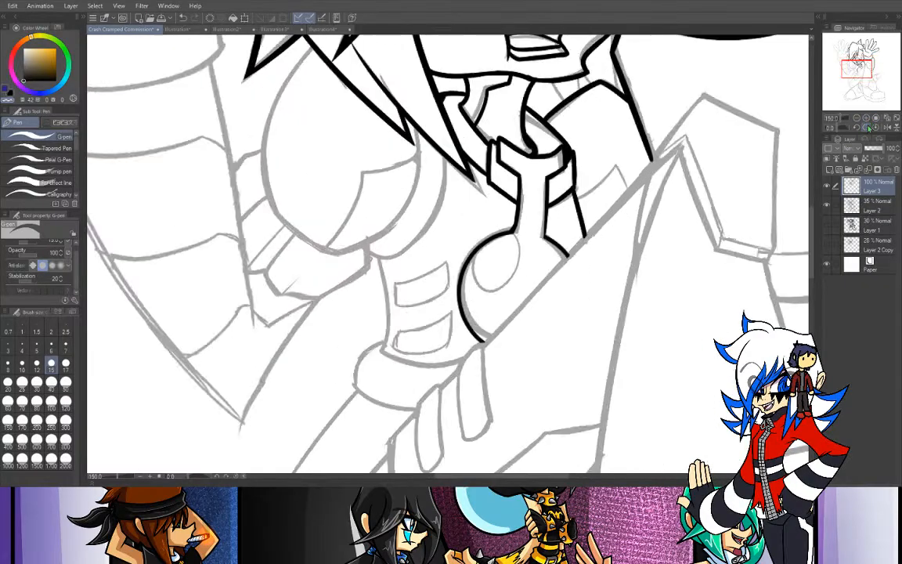
click(10, 94)
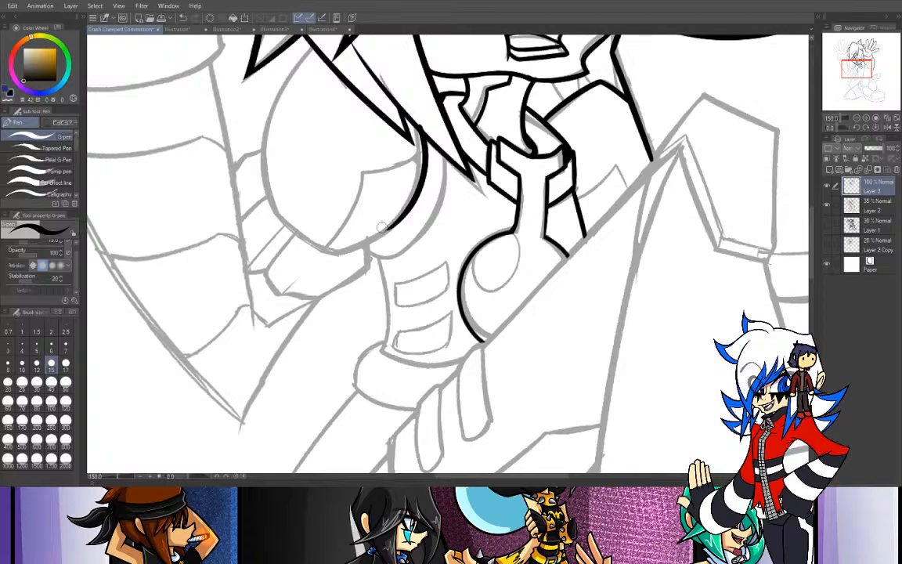
drag(419, 135, 378, 241)
key(ctrl+z)
drag(419, 134, 378, 240)
key(ctrl+z)
mouse_move(419, 134)
mouse_down()
mouse_move(412, 188)
mouse_move(376, 238)
mouse_move(340, 254)
mouse_up()
key(ctrl+z)
key(ctrl+z)
key(ctrl+z)
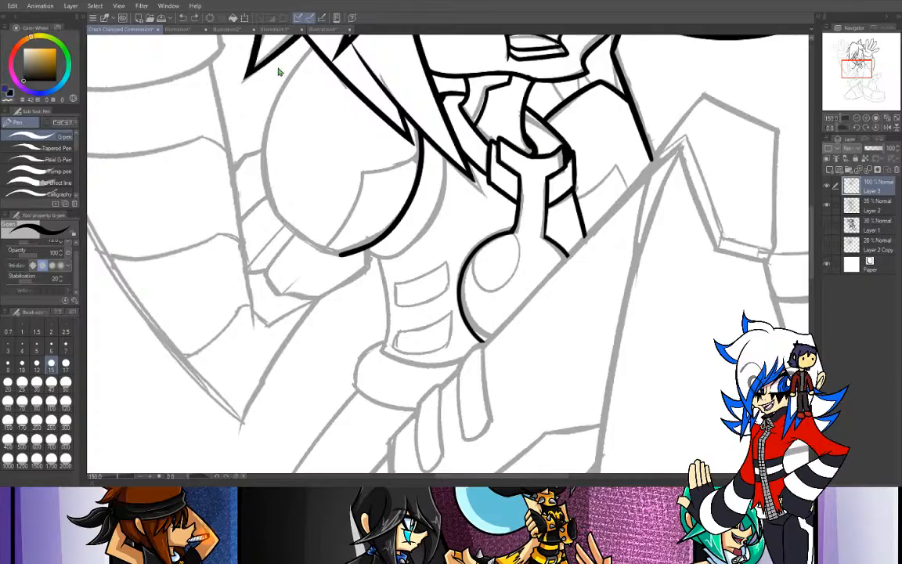
- Ink the rounded shape's left outer edge from the hair down to the bottom of its right curve
key(ctrl+z)
drag(312, 46, 266, 83)
key(ctrl+z)
drag(311, 47, 270, 85)
key(ctrl+z)
mouse_move(289, 39)
mouse_down()
mouse_move(266, 91)
mouse_move(288, 223)
mouse_up()
key(ctrl+z)
mouse_move(266, 90)
mouse_down()
mouse_move(259, 149)
mouse_move(289, 232)
mouse_move(275, 210)
mouse_move(350, 255)
mouse_up()
key(ctrl+z)
drag(276, 207, 353, 257)
key(e)
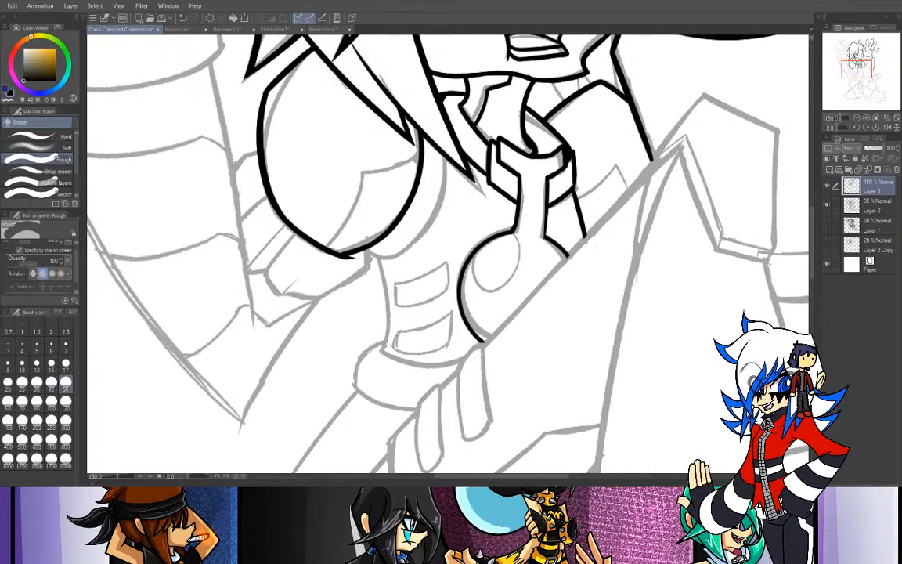
- Ink the angular band beneath the rounded shape and erase the overshoot at its lower corner
key(p)
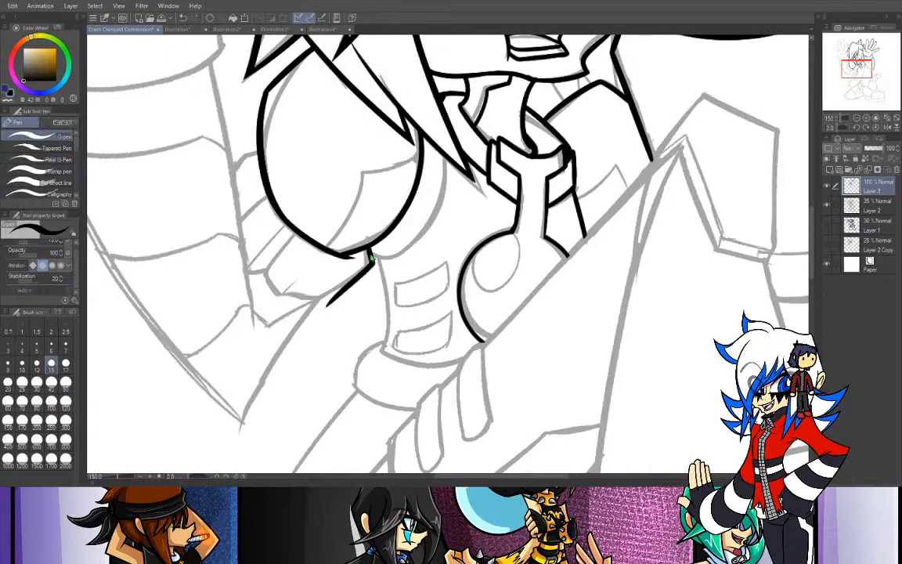
mouse_move(365, 252)
mouse_down()
mouse_move(356, 280)
mouse_move(313, 303)
mouse_up()
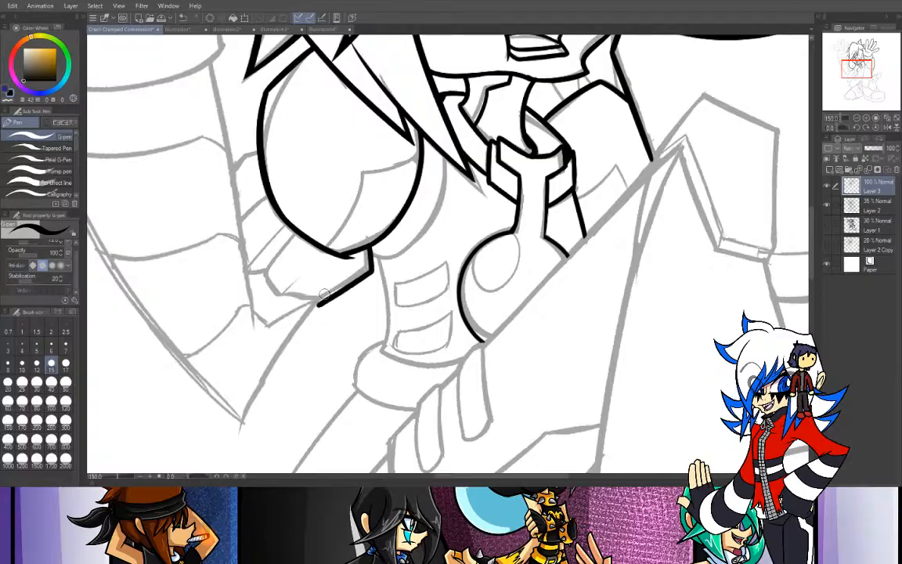
drag(290, 230, 264, 274)
key(ctrl+z)
mouse_move(294, 233)
mouse_down()
mouse_move(262, 272)
mouse_move(286, 304)
mouse_move(278, 298)
mouse_move(357, 298)
mouse_up()
key(e)
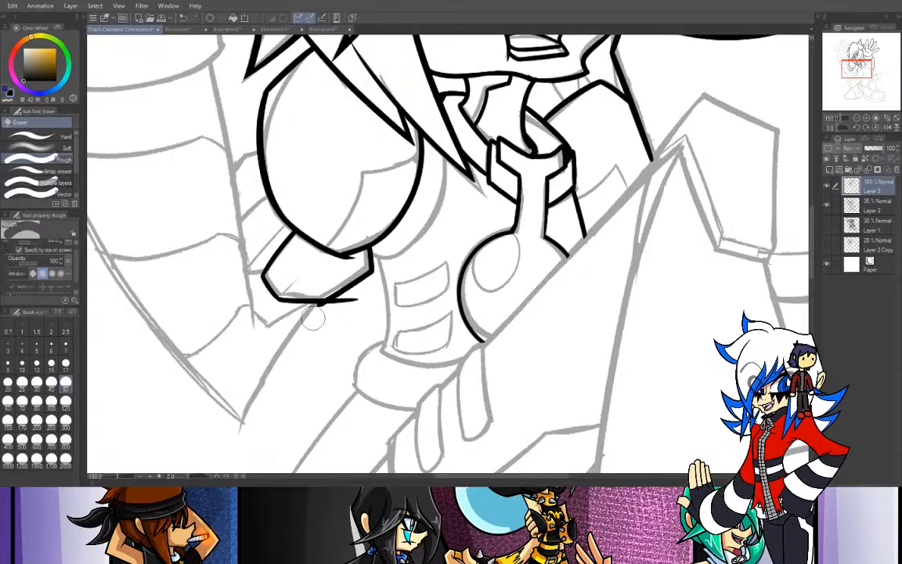
mouse_move(371, 302)
mouse_down()
mouse_move(336, 320)
mouse_move(370, 294)
mouse_up()
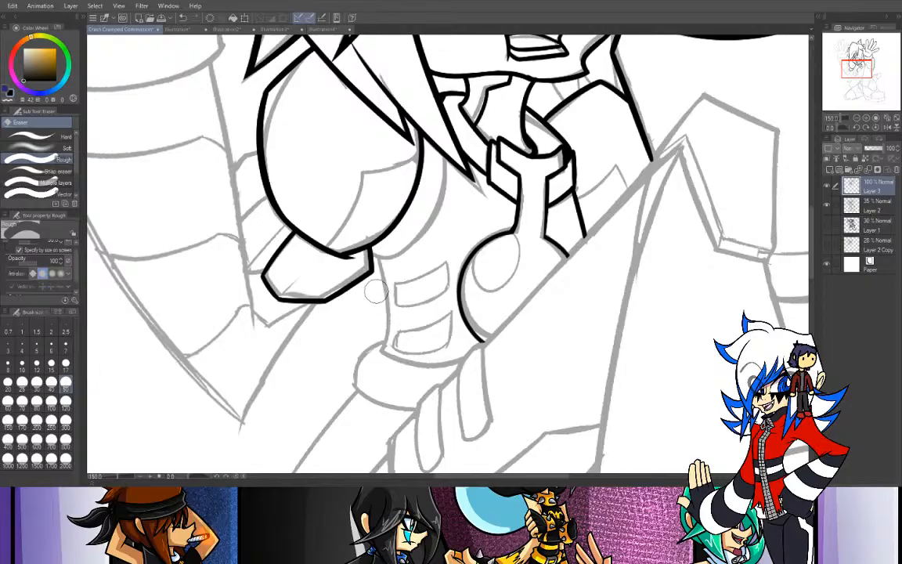
- Ink the pointed, two-part curved seam inside the rounded shape
key(p)
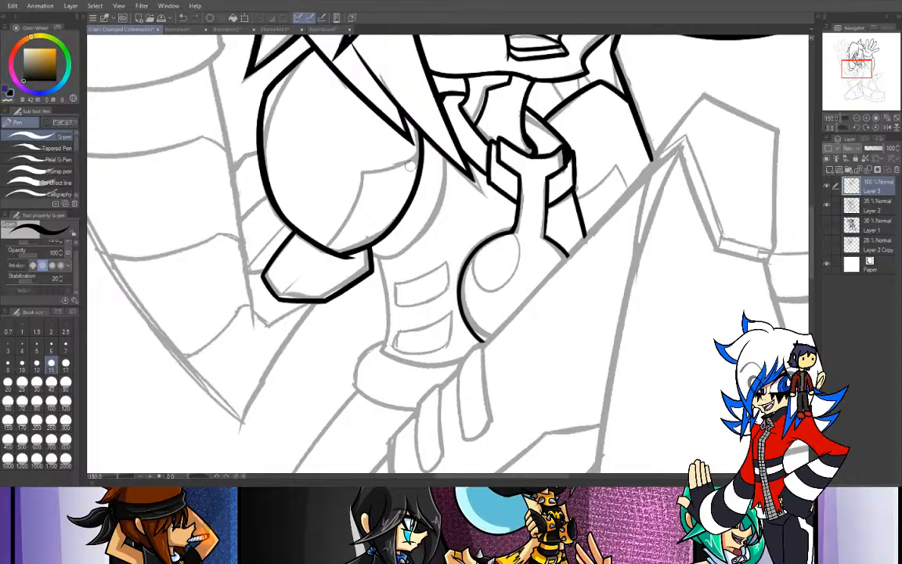
drag(420, 155, 349, 166)
key(ctrl+z)
drag(420, 156, 354, 166)
key(ctrl+z)
mouse_move(419, 152)
mouse_down()
mouse_move(352, 166)
mouse_move(357, 186)
mouse_move(343, 225)
mouse_up()
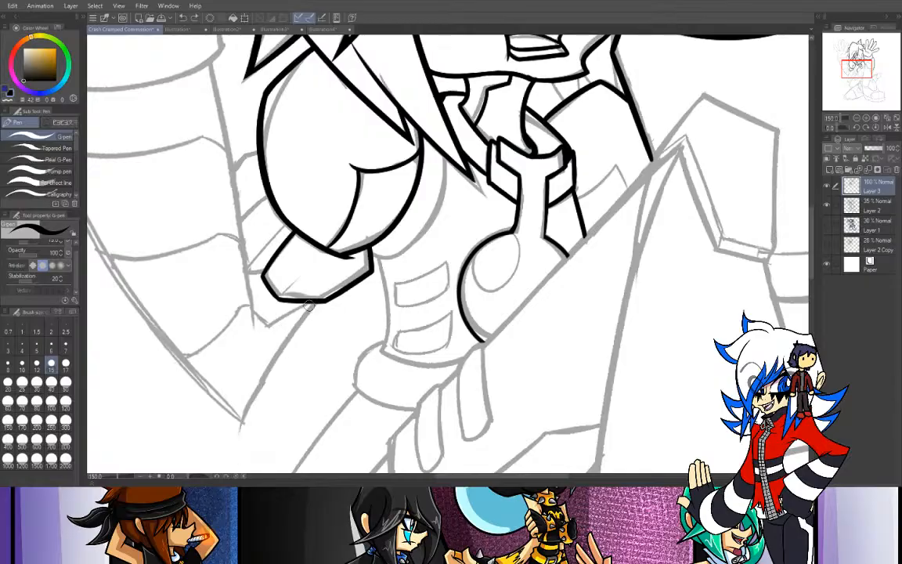
- Ink the long edge sloping down from the angular band and erase the overshoot at the seam's point
drag(301, 299, 201, 415)
key(ctrl+z)
drag(309, 302, 232, 444)
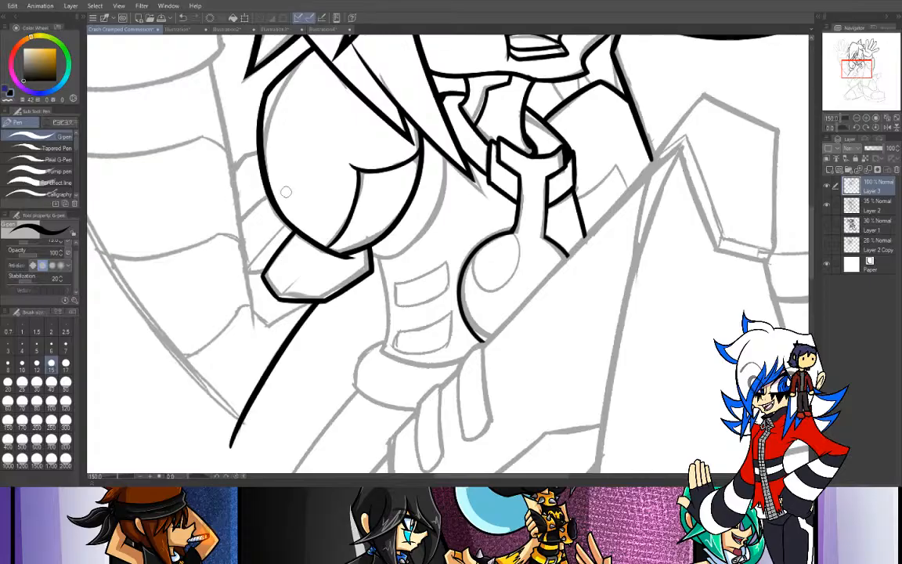
drag(862, 68, 865, 68)
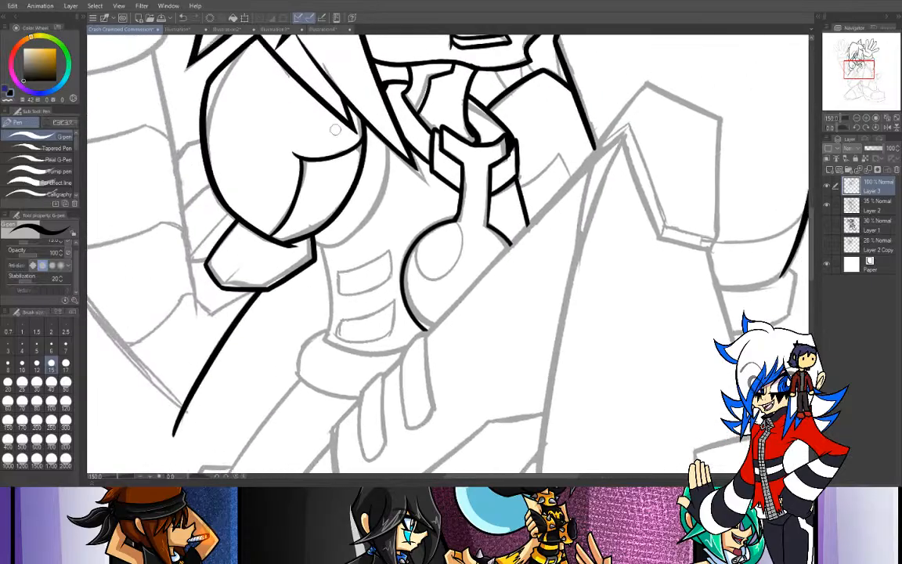
key(e)
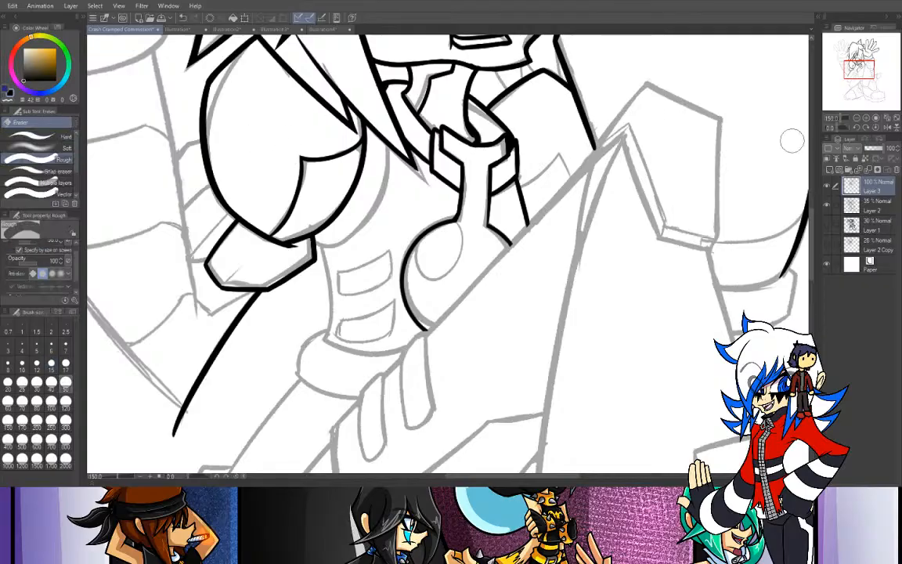
- Ink the second curve running alongside the rounded shape's right edge, plus a short diagonal fold line in the angular band
drag(840, 128, 846, 130)
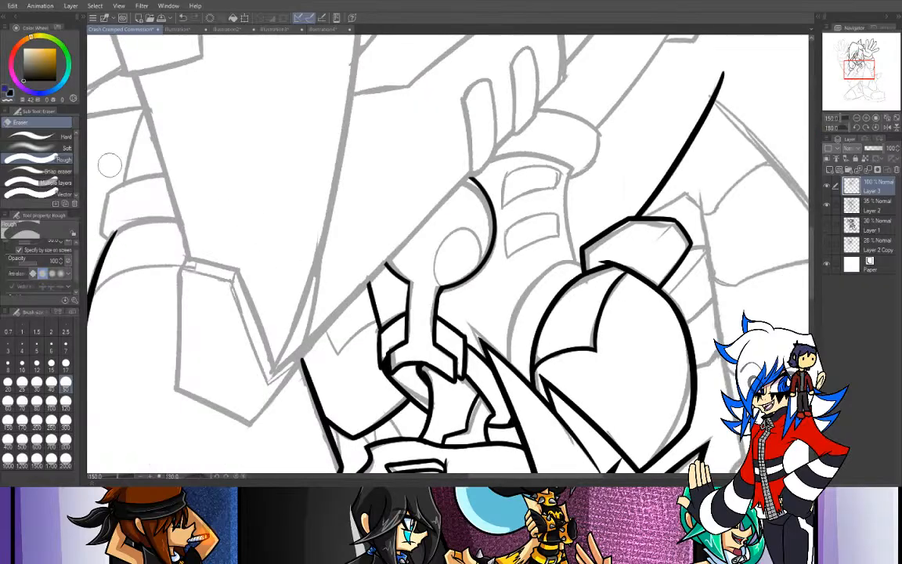
key(p)
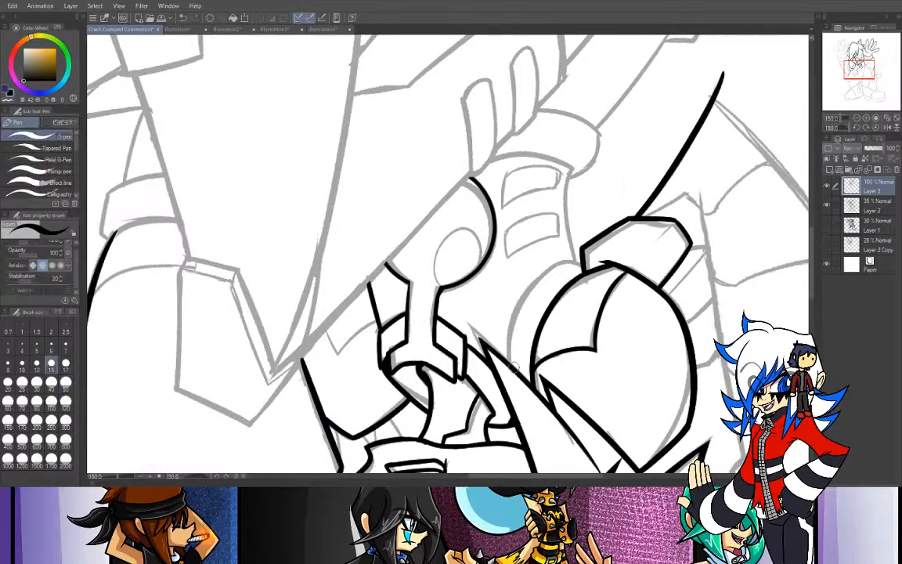
mouse_move(513, 352)
mouse_down()
mouse_move(518, 326)
mouse_move(585, 267)
mouse_up()
key(ctrl+z)
click(875, 128)
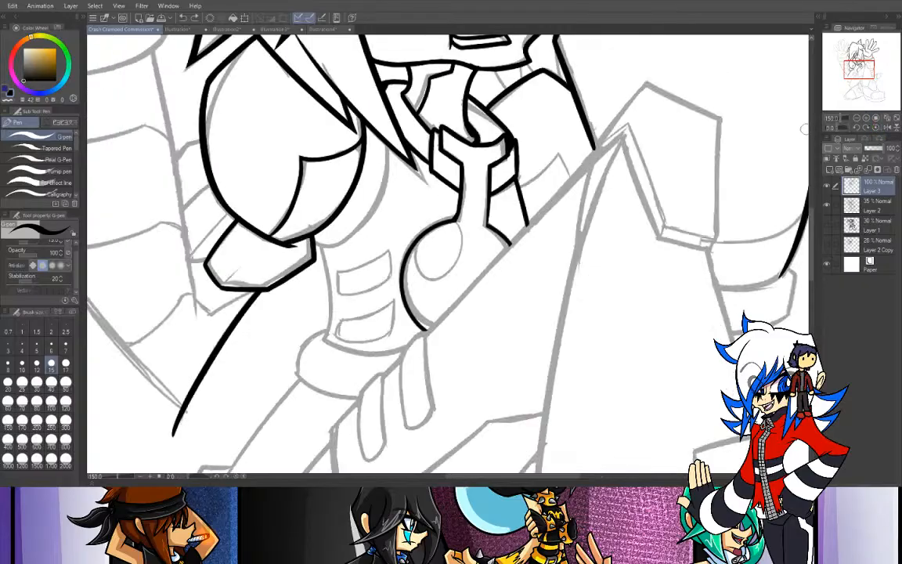
mouse_move(860, 69)
mouse_down()
mouse_move(850, 56)
mouse_move(856, 67)
mouse_up()
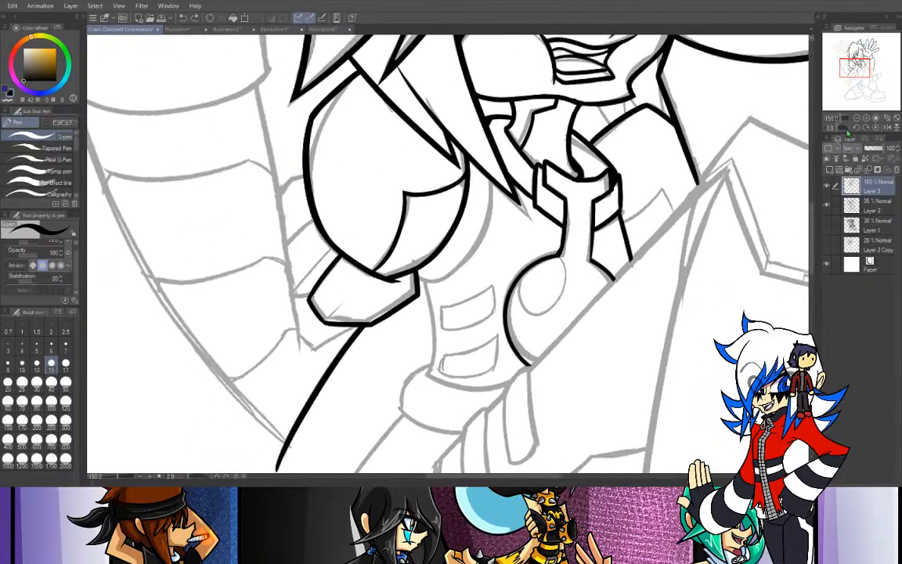
click(842, 128)
click(841, 130)
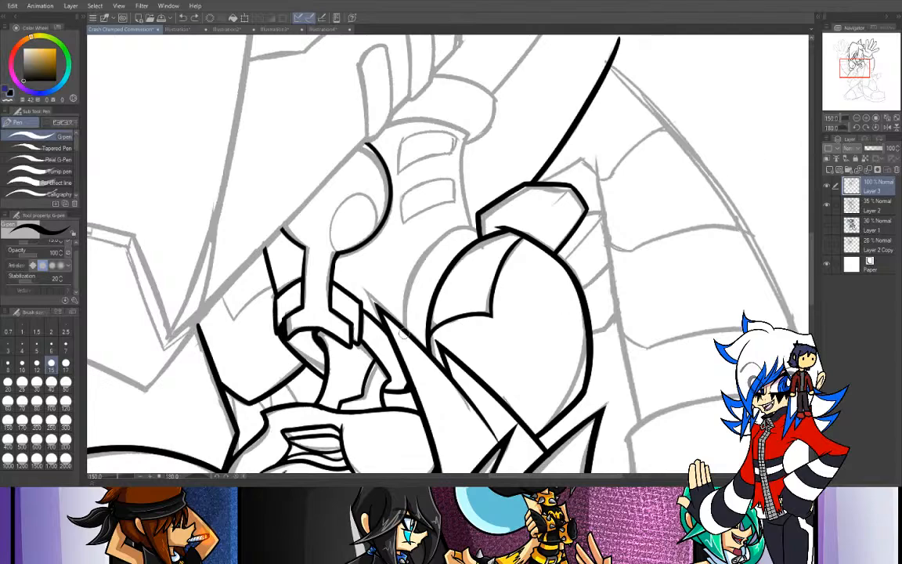
drag(440, 244, 473, 230)
key(ctrl+z)
drag(404, 330, 451, 237)
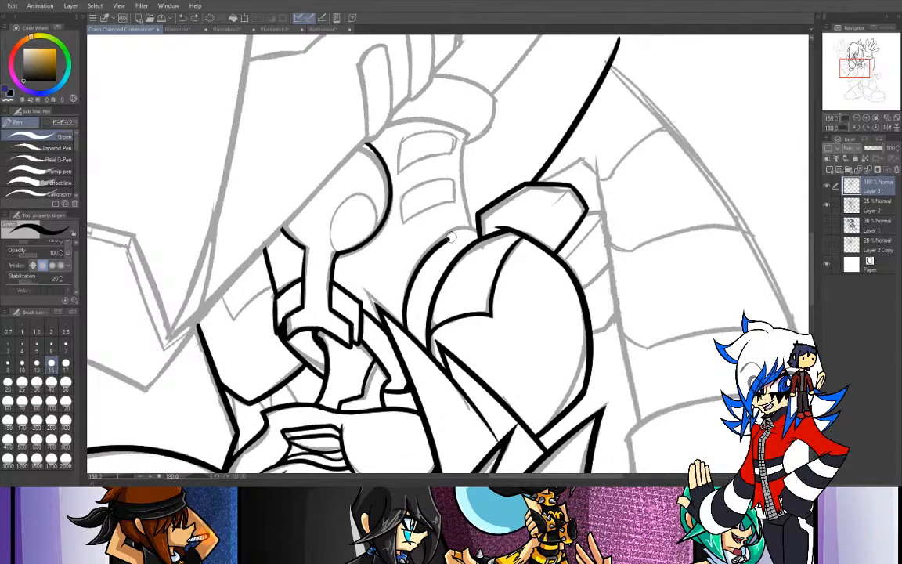
key(ctrl+z)
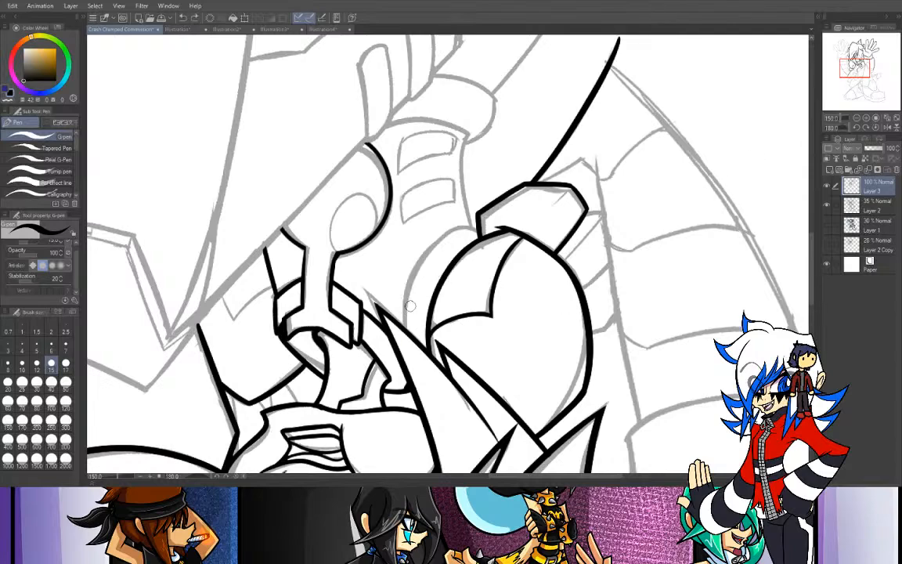
drag(407, 328, 469, 242)
key(ctrl+z)
drag(407, 328, 479, 225)
key(ctrl+z)
drag(407, 328, 463, 231)
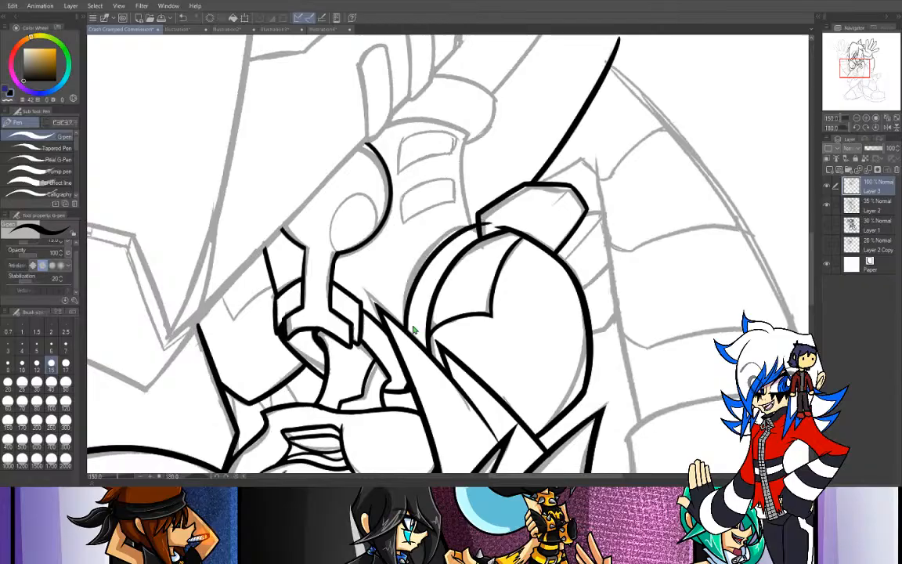
key(ctrl+z)
mouse_move(407, 328)
mouse_down()
mouse_move(406, 300)
mouse_move(455, 231)
mouse_up()
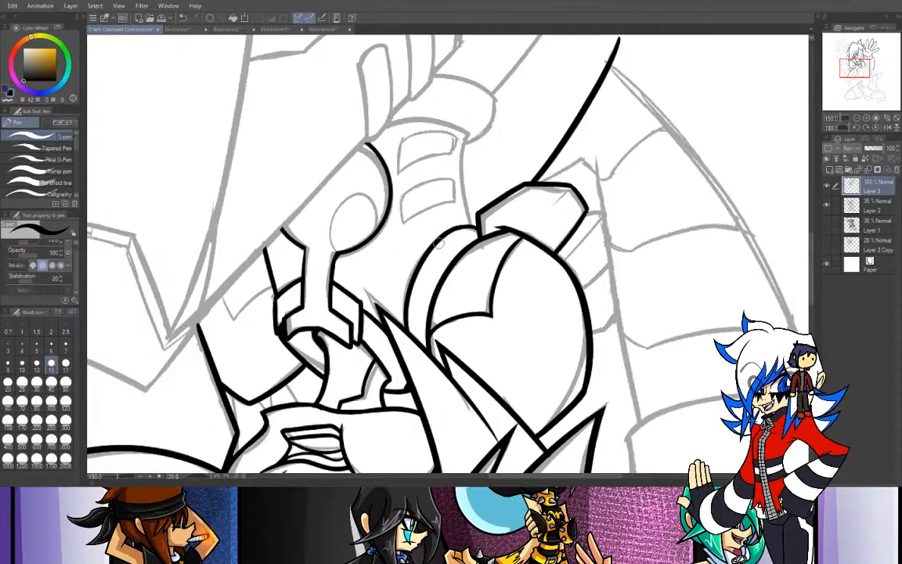
drag(443, 239, 475, 227)
click(875, 126)
drag(328, 319, 356, 282)
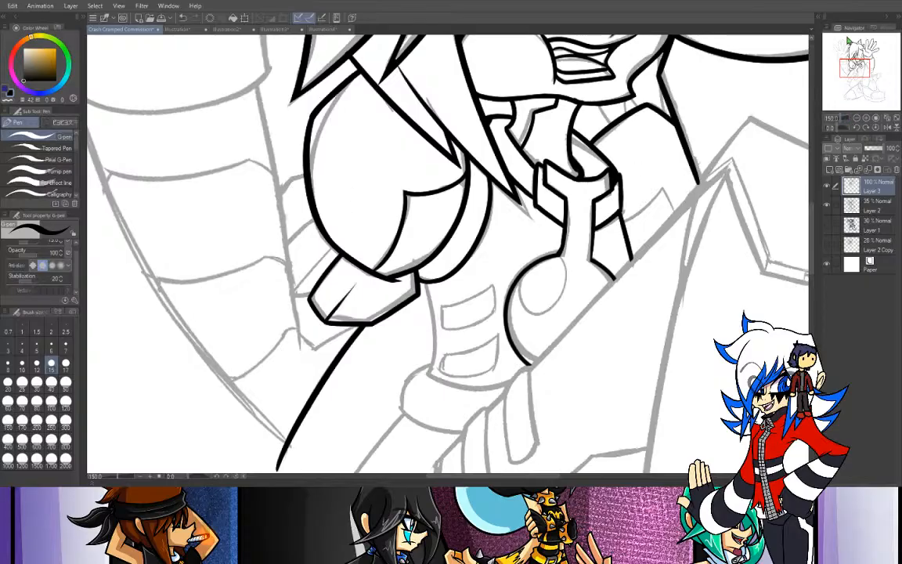
drag(855, 67, 863, 61)
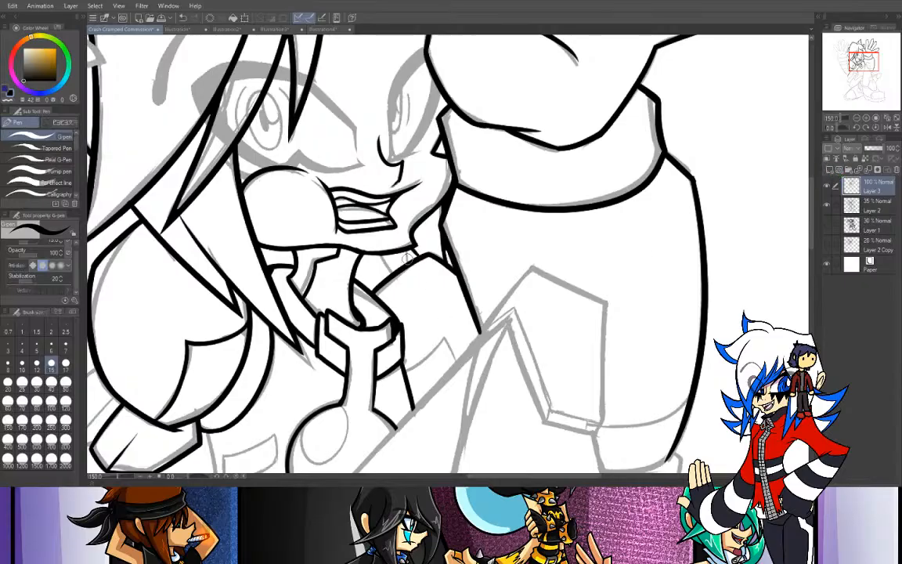
drag(380, 254, 394, 275)
key(ctrl+z)
click(858, 117)
mouse_move(782, 60)
mouse_down()
mouse_move(782, 107)
mouse_move(704, 113)
mouse_up()
key(e)
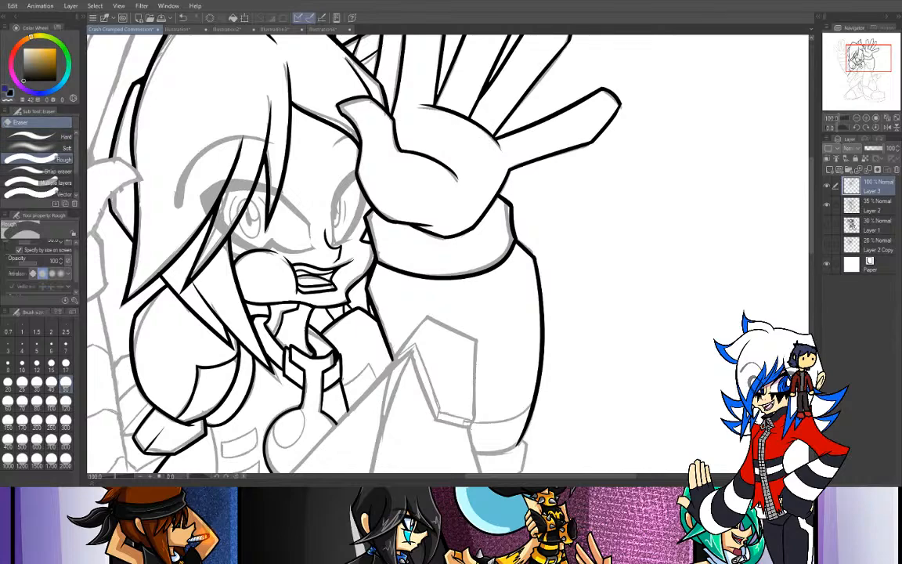
key(p)
- Ink the left side of the waist from the angular band down to the waistband
drag(869, 65, 857, 82)
click(866, 120)
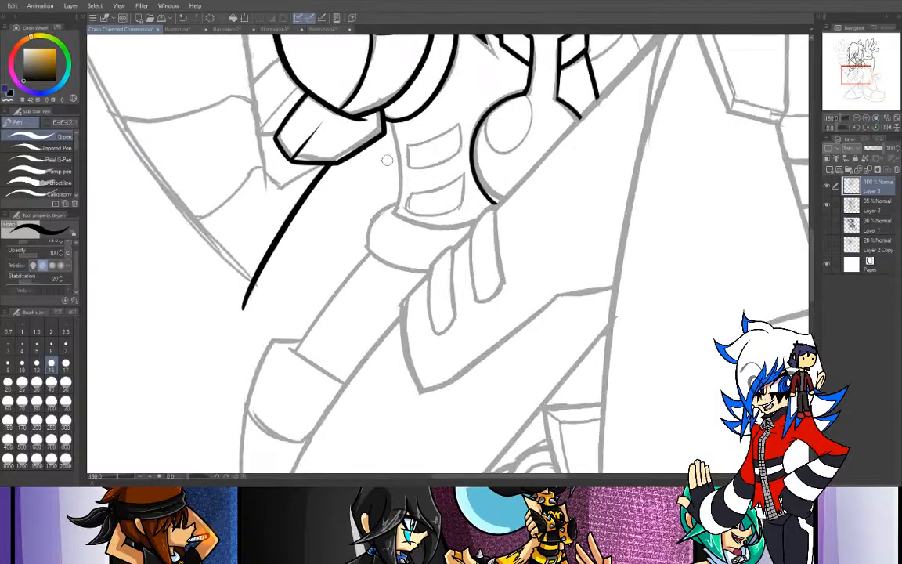
drag(389, 121, 397, 216)
key(ctrl+z)
drag(392, 123, 398, 218)
key(ctrl+z)
key(ctrl+y)
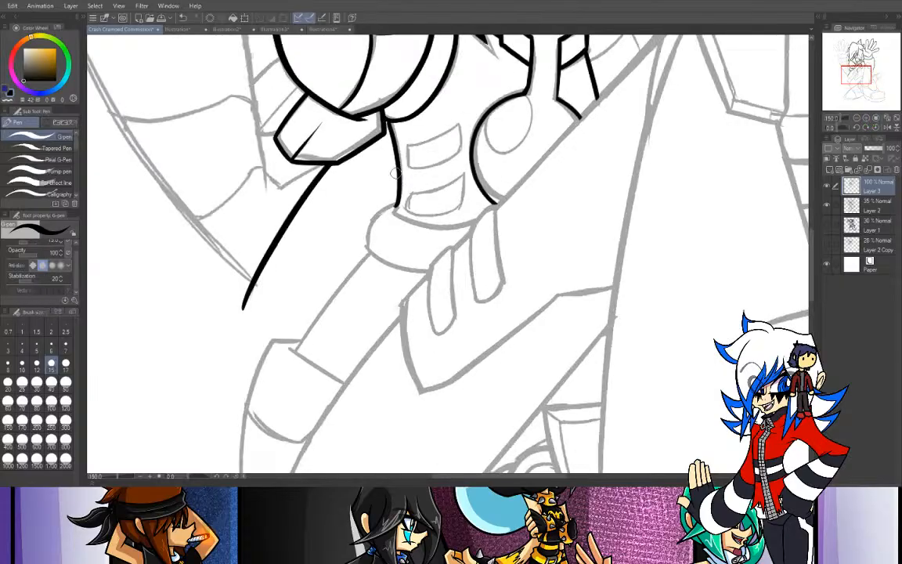
key(ctrl+z)
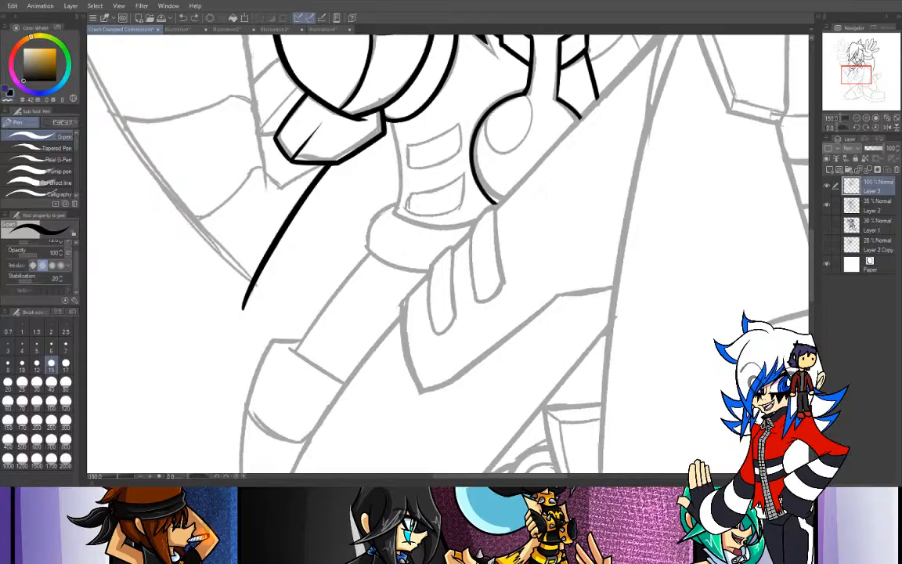
key(ctrl+y)
key(ctrl+z)
key(ctrl+y)
key(ctrl+z)
key(ctrl+y)
key(ctrl+z)
drag(389, 121, 394, 216)
key(ctrl+z)
drag(388, 121, 392, 217)
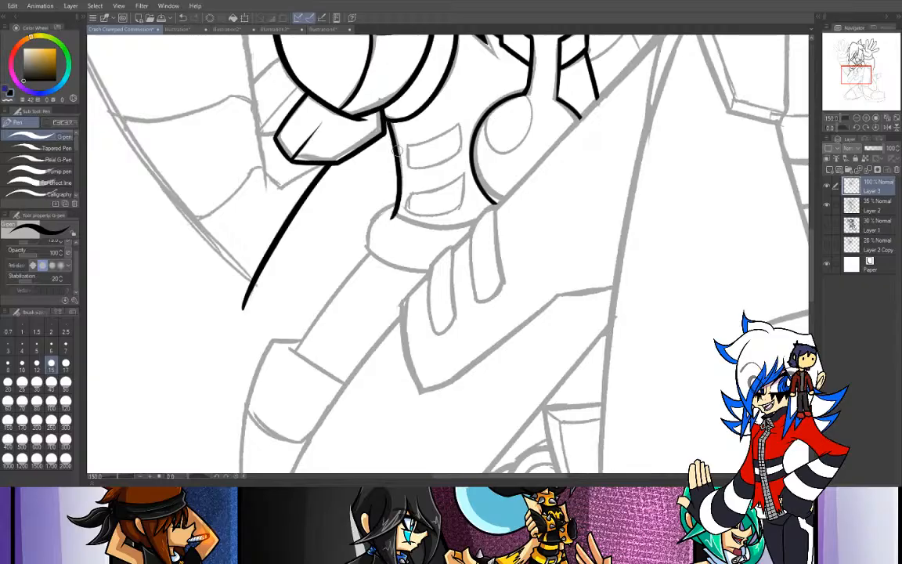
key(ctrl+y)
key(ctrl+z)
key(ctrl+y)
key(ctrl+z)
- Ink the curved bottom edge of the torso above the waistband and erase the overshoot at its right end
mouse_move(394, 216)
mouse_down()
mouse_move(452, 227)
mouse_move(492, 215)
mouse_up()
key(ctrl+z)
drag(394, 216, 497, 205)
key(ctrl+z)
drag(394, 217, 457, 222)
key(ctrl+z)
mouse_move(393, 217)
mouse_down()
mouse_move(433, 225)
mouse_move(489, 216)
mouse_up()
key(ctrl+z)
drag(394, 217, 484, 218)
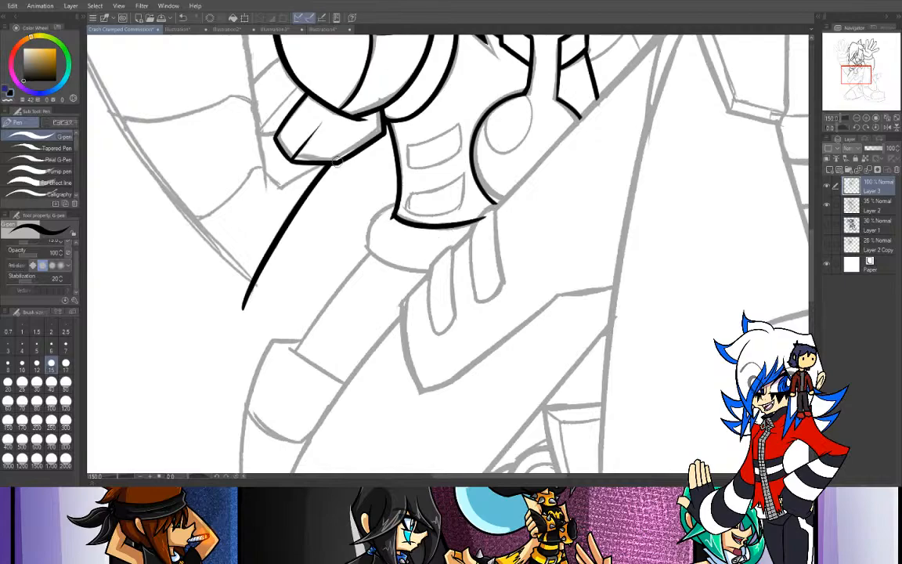
key(e)
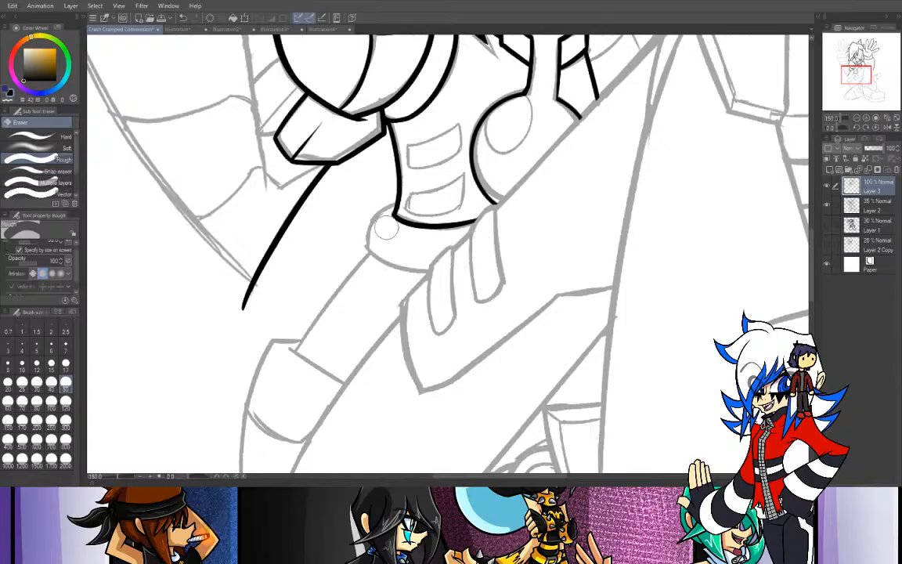
key(p)
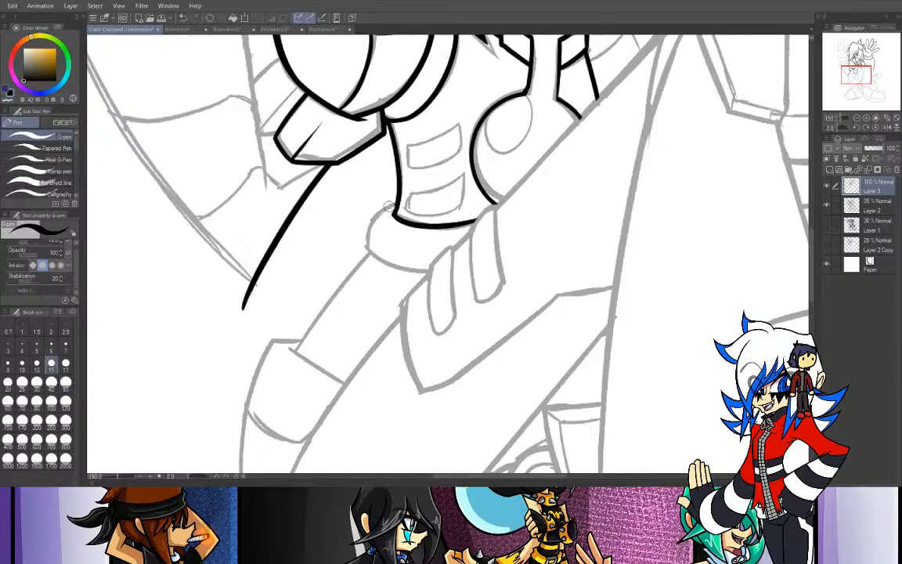
drag(378, 212, 460, 269)
key(ctrl+z)
key(ctrl+z)
mouse_move(396, 203)
mouse_down()
mouse_move(447, 272)
mouse_move(386, 268)
mouse_move(407, 195)
mouse_move(363, 233)
mouse_move(444, 275)
mouse_up()
key(ctrl+z)
key(ctrl+z)
key(ctrl+z)
mouse_move(397, 204)
mouse_down()
mouse_move(363, 235)
mouse_move(439, 270)
mouse_up()
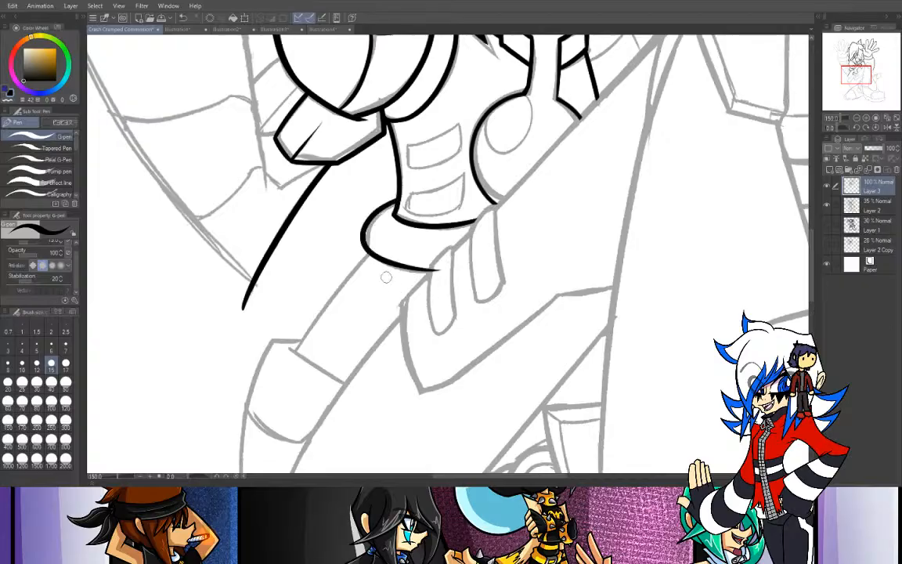
key(ctrl+z)
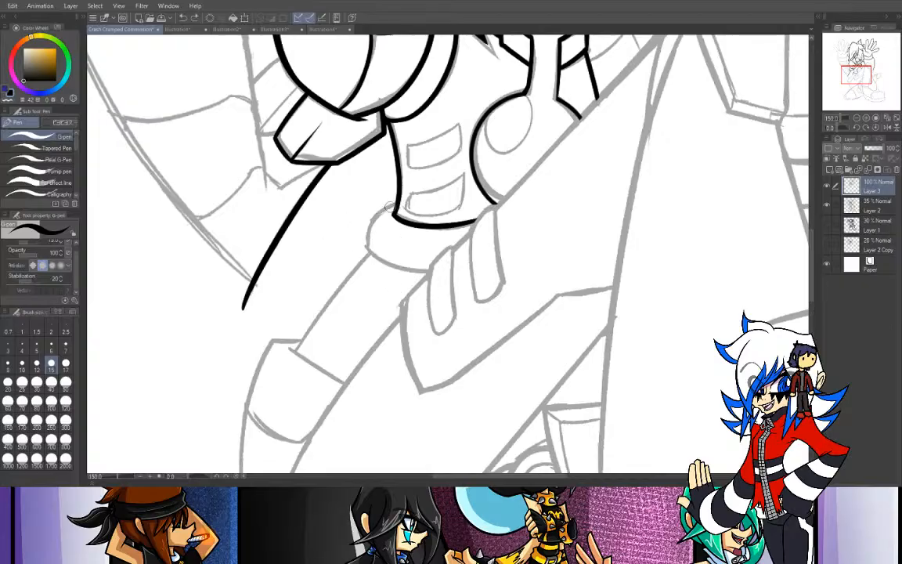
- Ink the waistband's rounded left end and curved lower edge in separate strokes, and erase the overshoot at its upper-left corner
drag(394, 207, 336, 251)
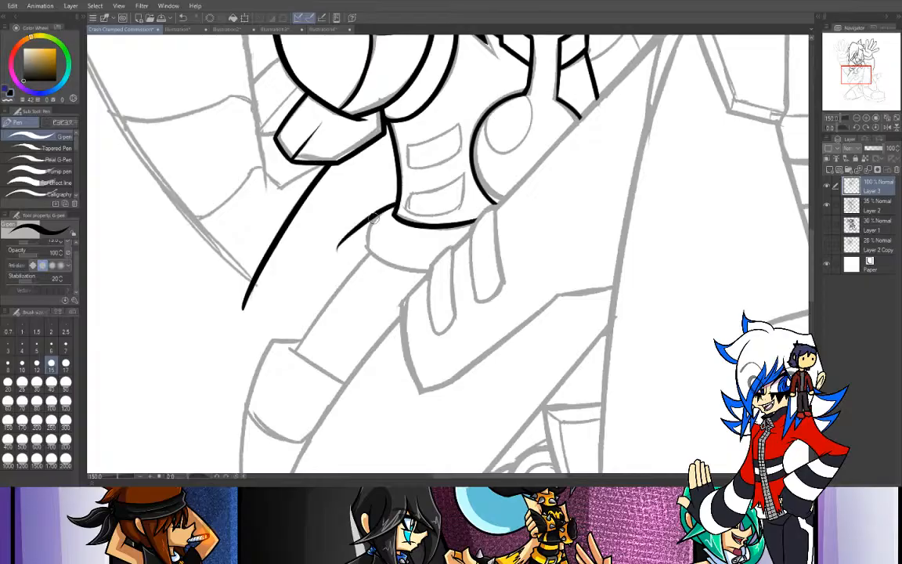
drag(380, 202, 373, 285)
drag(365, 250, 472, 253)
key(ctrl+z)
key(ctrl+z)
drag(379, 210, 363, 252)
key(ctrl+z)
drag(379, 208, 374, 282)
drag(363, 243, 471, 255)
key(ctrl+z)
mouse_move(364, 243)
mouse_down()
mouse_move(375, 257)
mouse_move(471, 271)
mouse_up()
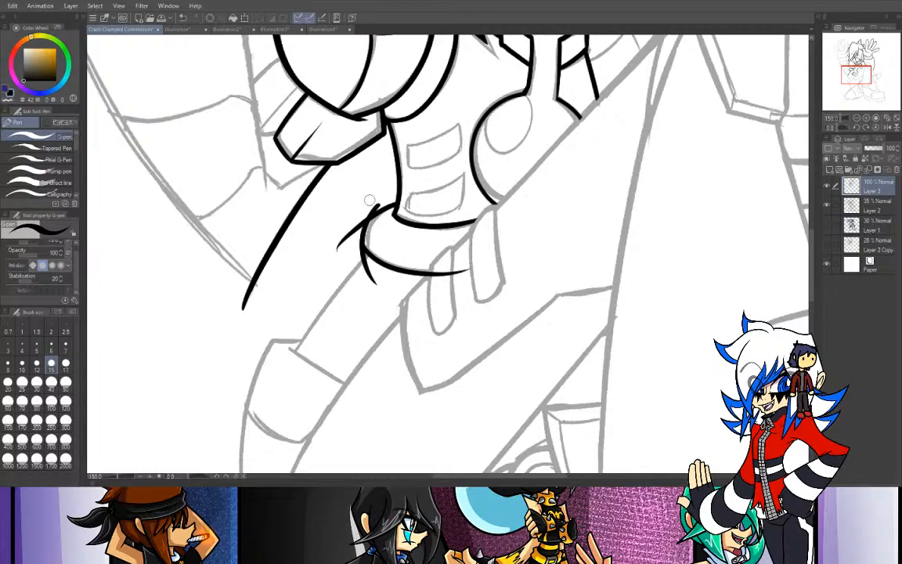
key(e)
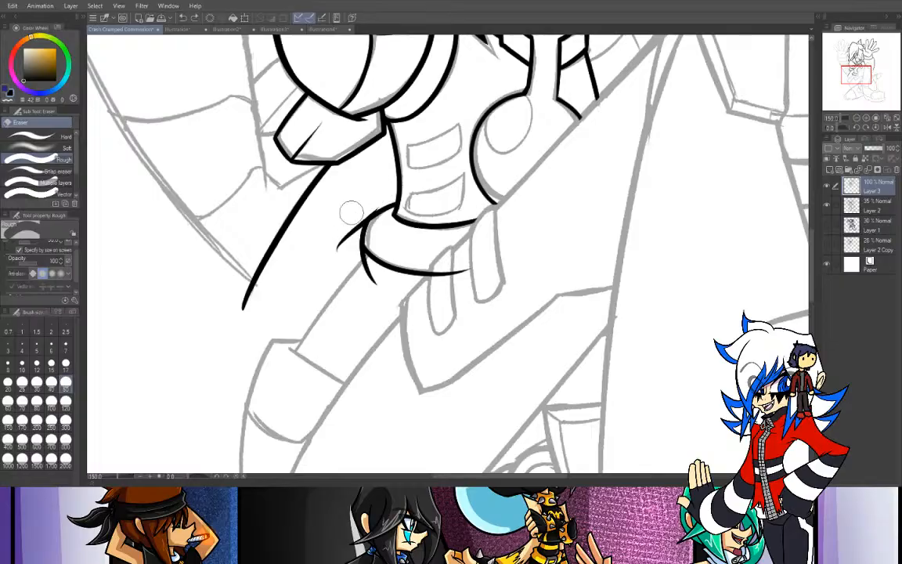
mouse_move(331, 263)
mouse_down()
mouse_move(348, 208)
mouse_move(332, 271)
mouse_move(340, 253)
mouse_up()
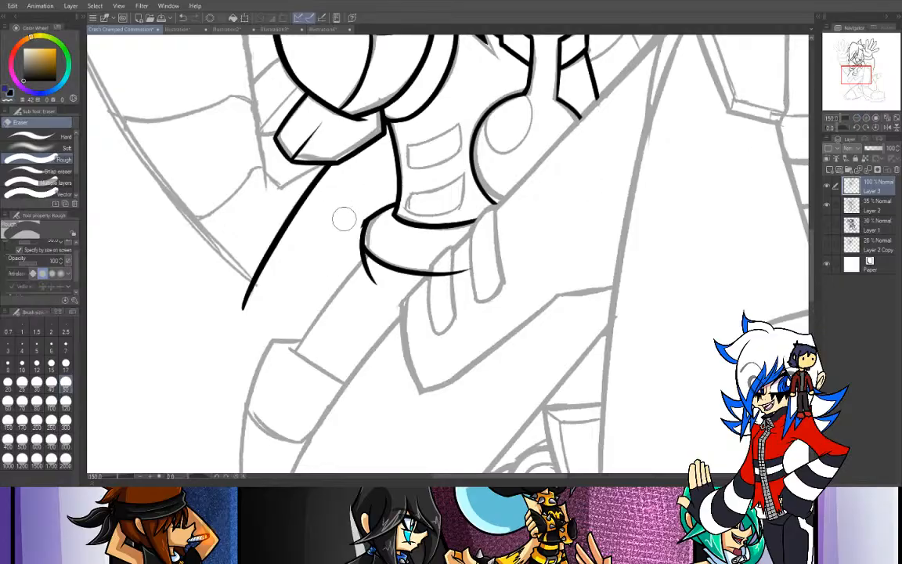
- Erase the tail below the waistband's rounded left end and the overshoot at the right end of its lower edge
drag(345, 243, 389, 307)
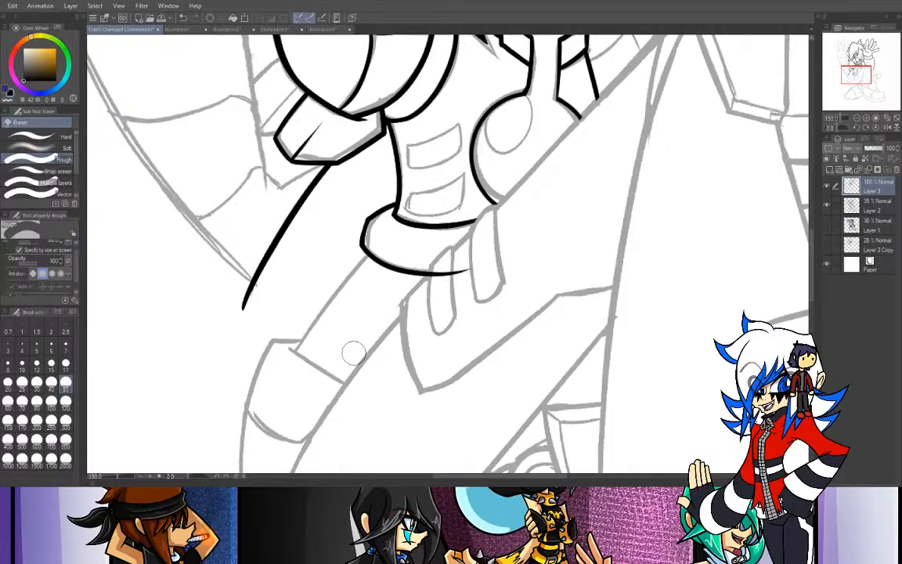
mouse_move(470, 270)
mouse_down()
mouse_move(435, 273)
mouse_move(440, 313)
mouse_up()
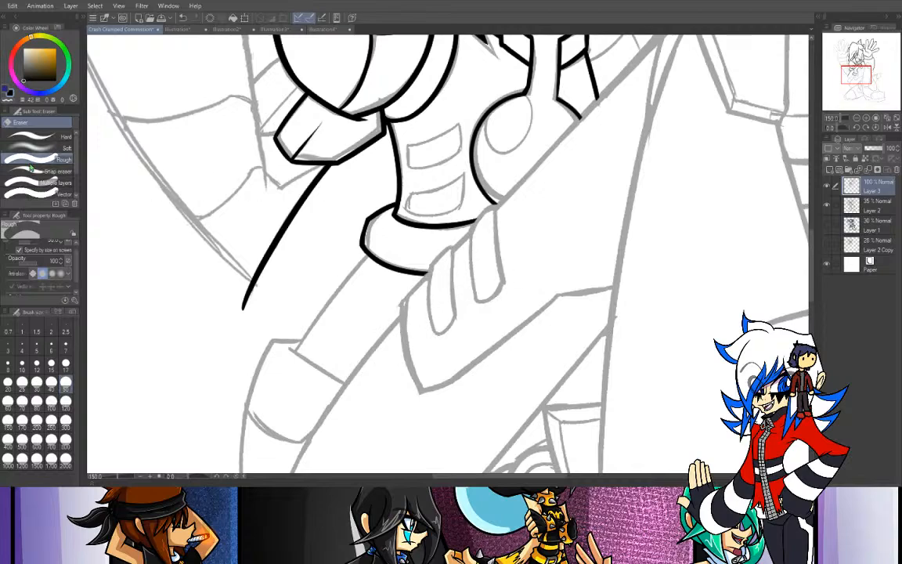
- Ink the outer edge of the limb from the waistband's left end down to the cuff
key(p)
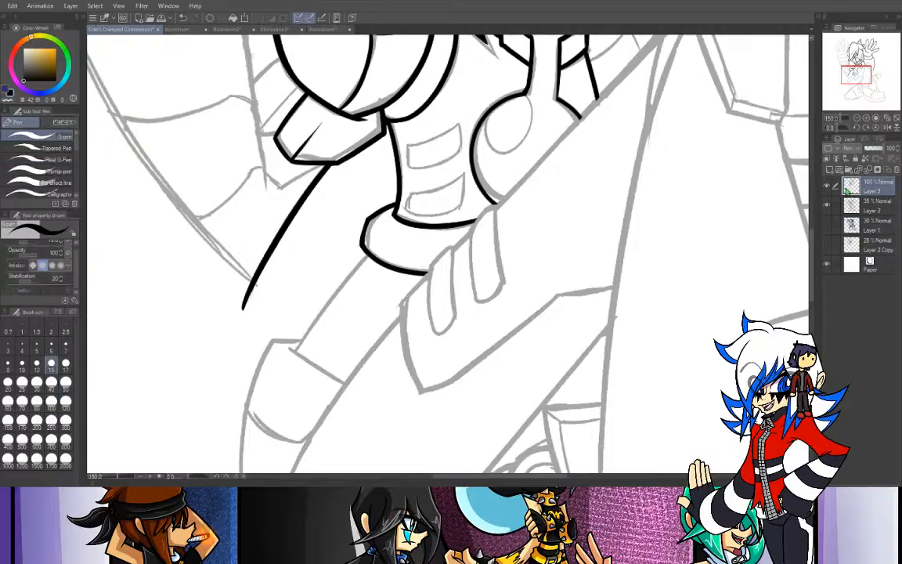
mouse_move(850, 92)
mouse_down()
mouse_move(845, 73)
mouse_move(853, 69)
mouse_move(839, 89)
mouse_up()
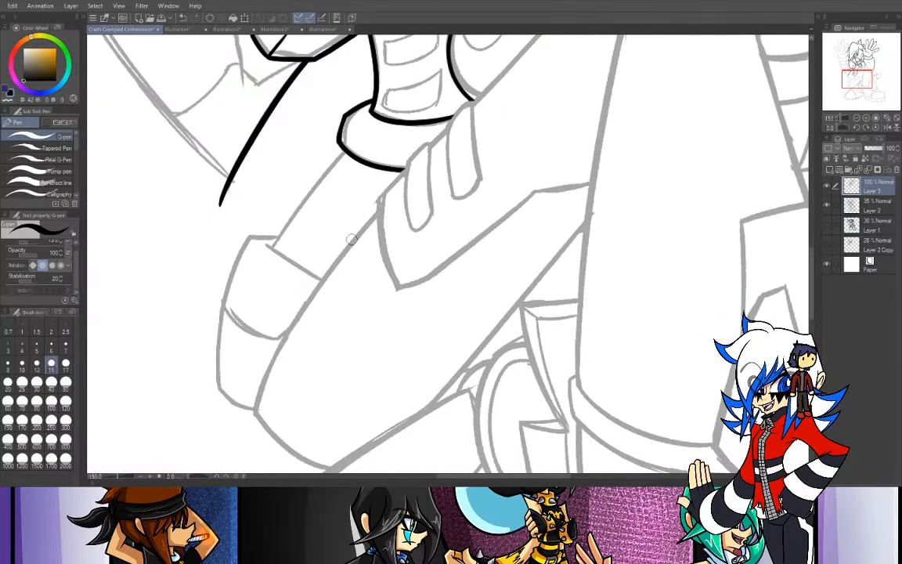
mouse_move(341, 152)
mouse_down()
mouse_move(292, 216)
mouse_move(262, 270)
mouse_up()
key(ctrl+z)
drag(341, 150, 222, 321)
key(ctrl+z)
drag(341, 150, 222, 323)
key(ctrl+z)
mouse_move(341, 153)
mouse_down()
mouse_move(266, 254)
mouse_move(244, 305)
mouse_move(266, 337)
mouse_move(238, 247)
mouse_up()
key(e)
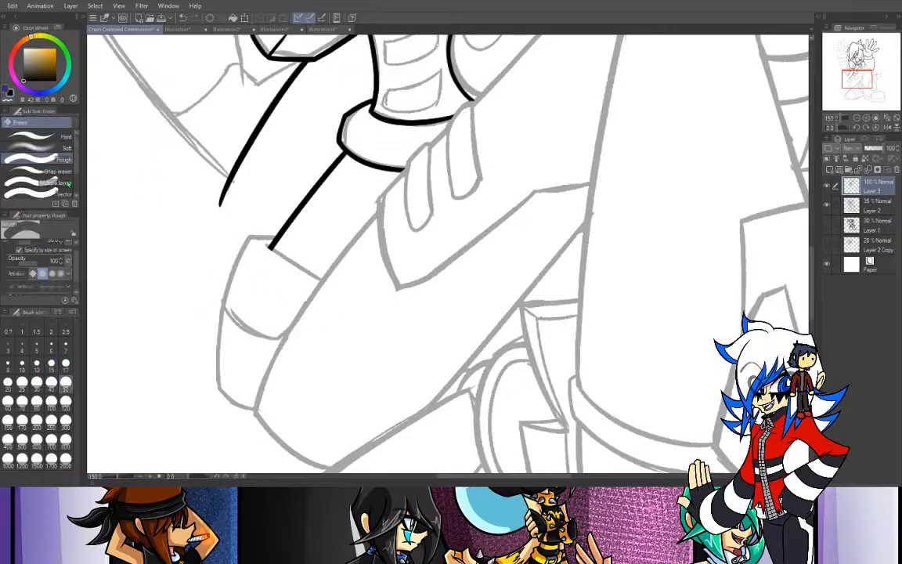
- Ink the curved left edge of the pointed hip panel down to its tip
key(p)
drag(341, 174, 372, 252)
key(ctrl+z)
drag(377, 198, 399, 288)
key(ctrl+z)
drag(377, 195, 401, 289)
- Ink the pointed hip panel's long lower edge from its tip up to the corner near the large leg
drag(352, 264, 444, 194)
key(ctrl+z)
drag(353, 263, 443, 216)
key(ctrl+z)
mouse_move(397, 291)
mouse_down()
mouse_move(446, 269)
mouse_move(516, 205)
mouse_up()
key(ctrl+z)
drag(398, 290, 577, 164)
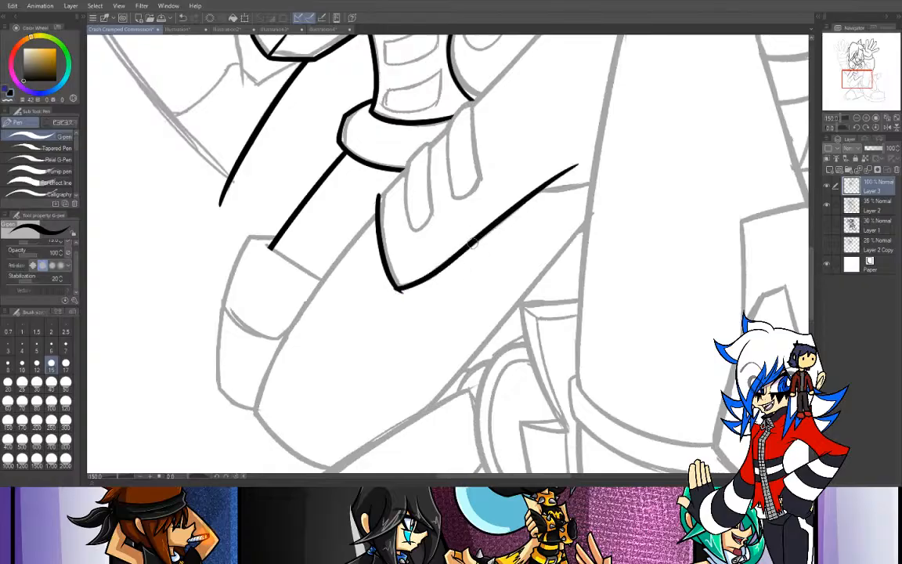
- Ink the short segment continuing the hip panel's lower edge from its corner to the large leg
drag(538, 191, 602, 180)
key(ctrl+z)
drag(541, 189, 608, 175)
key(ctrl+z)
drag(540, 189, 603, 164)
key(ctrl+z)
drag(538, 190, 640, 167)
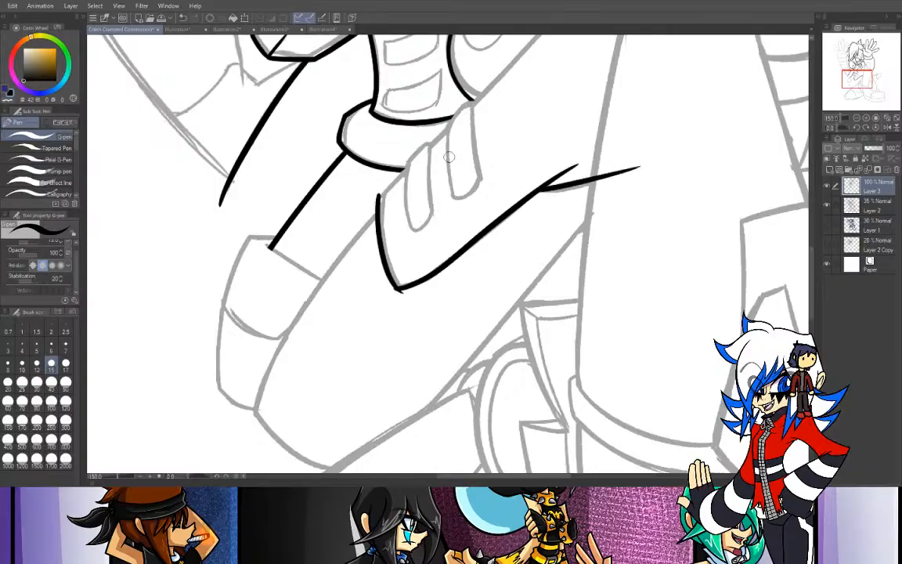
- Erase the overshoots at the hip panel's corner and past the large leg's edge, and set the eraser size to 17
key(e)
drag(577, 166, 549, 162)
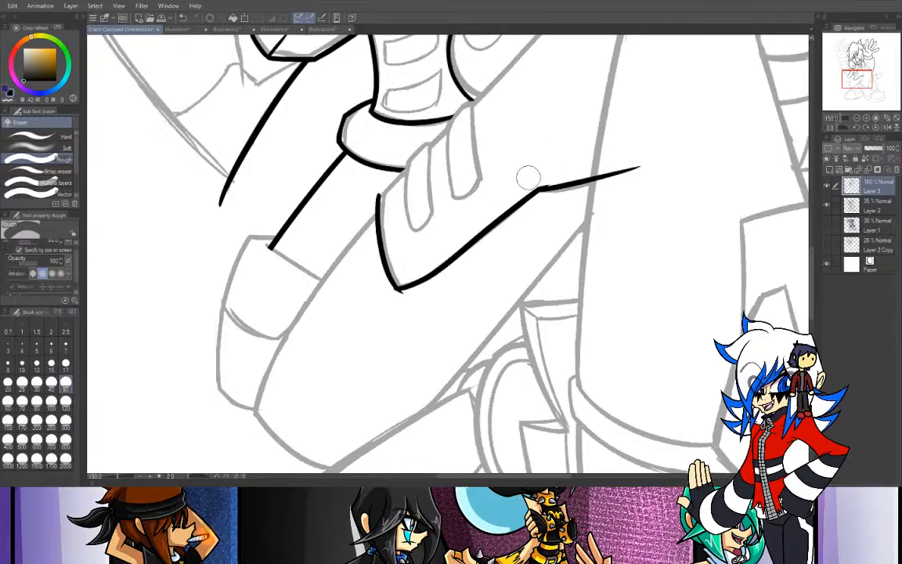
mouse_move(624, 151)
mouse_down()
mouse_move(619, 175)
mouse_move(598, 195)
mouse_up()
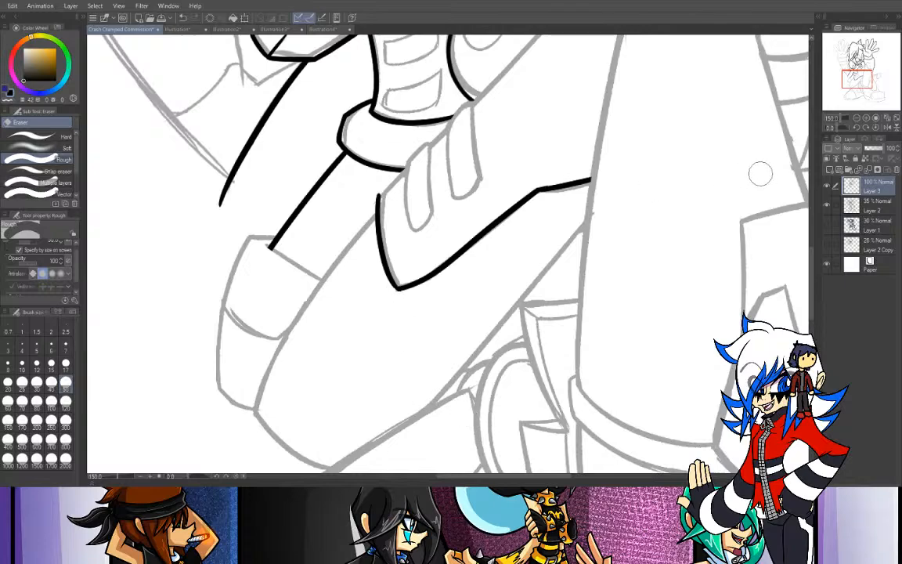
drag(399, 235, 307, 291)
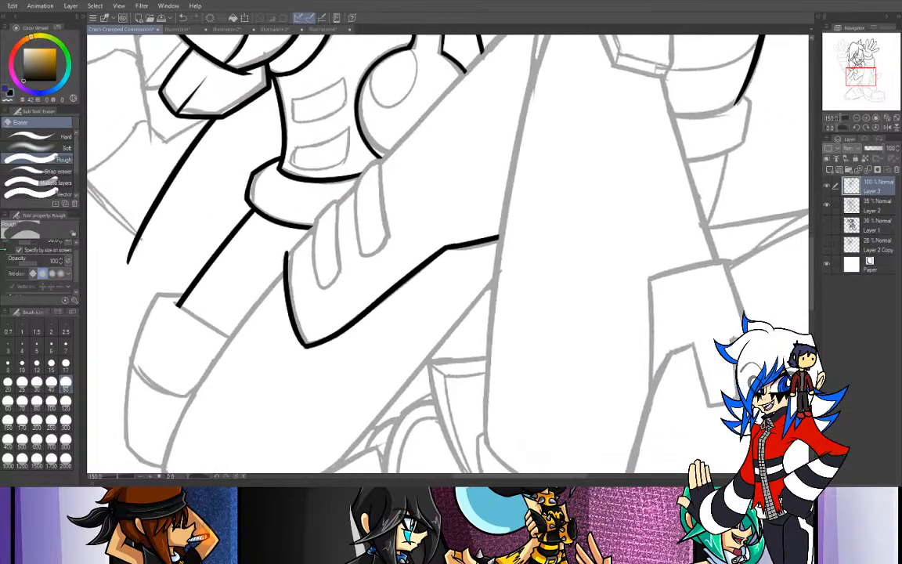
click(66, 363)
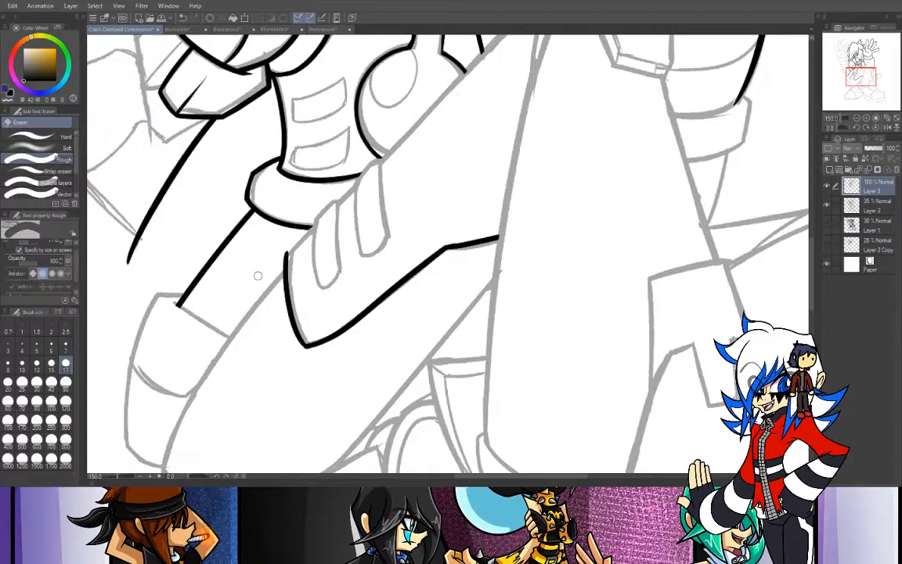
key(p)
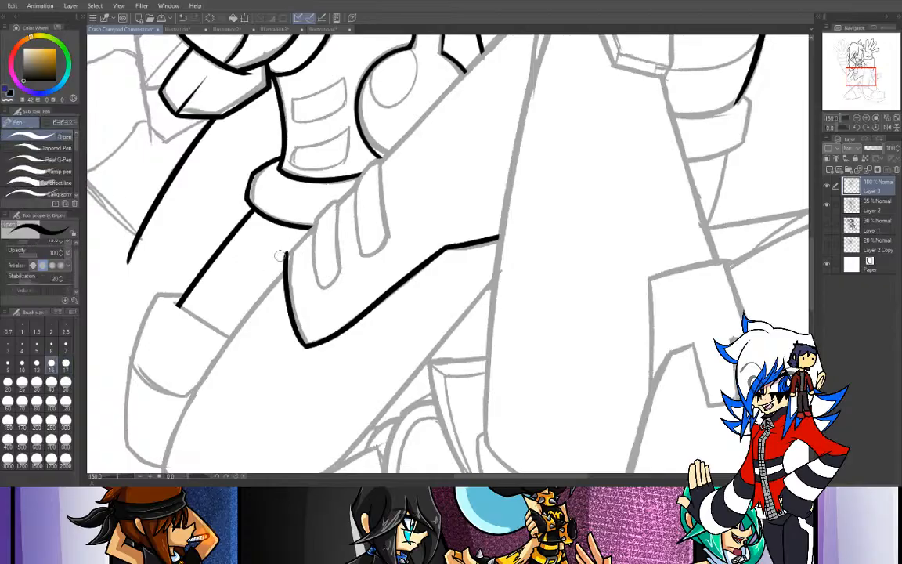
drag(287, 253, 318, 222)
key(ctrl+z)
key(ctrl+z)
key(ctrl+z)
drag(288, 252, 316, 222)
key(ctrl+z)
drag(258, 228, 291, 190)
key(ctrl+z)
drag(285, 251, 447, 108)
key(ctrl+z)
- Ink the long diagonal edge from the hip panel's upper-left corner up past the chest using the Curve tool at brush size 8
key(ctrl+minus)
drag(844, 71, 848, 68)
key(u)
click(43, 147)
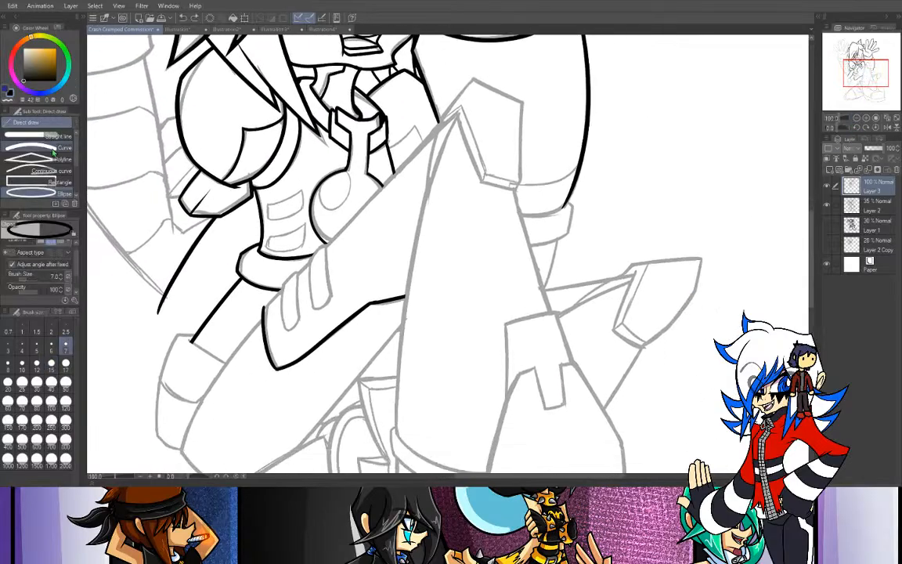
click(21, 371)
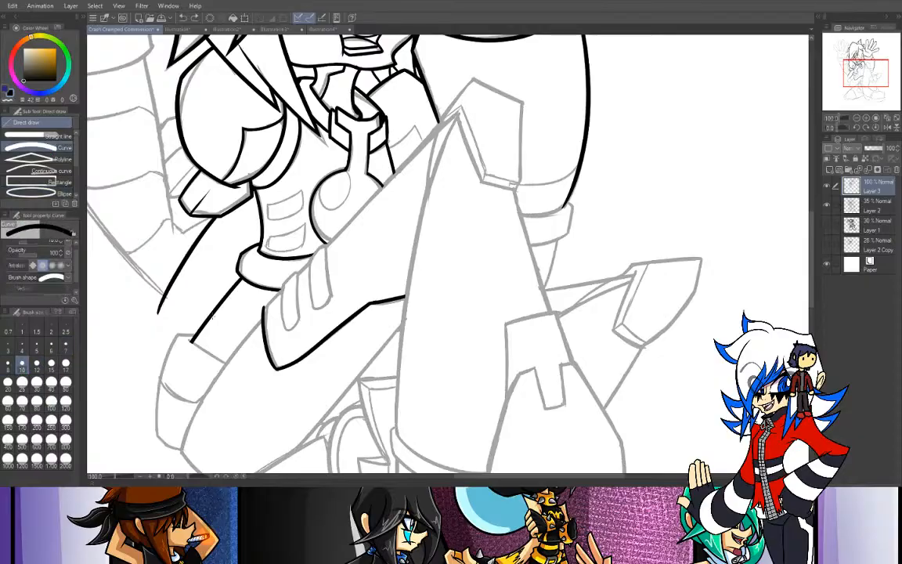
click(8, 362)
drag(263, 306, 439, 124)
click(375, 194)
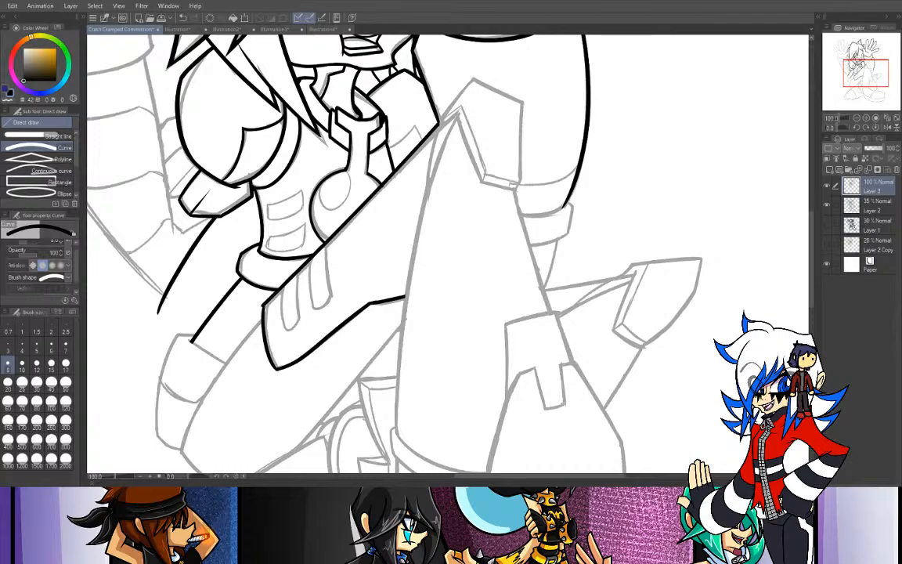
- Ink the outline of the left rounded strap on the hip panel with the G-pen
key(p)
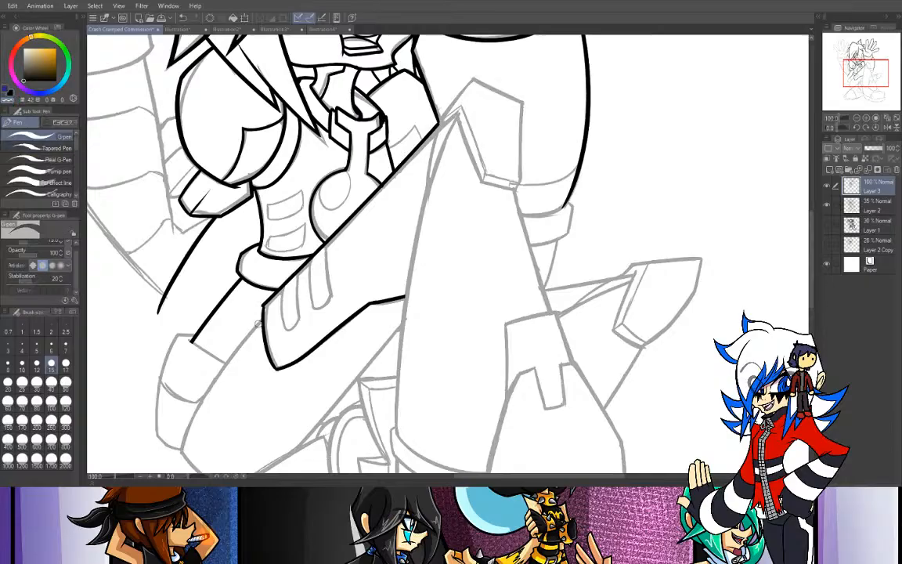
click(10, 93)
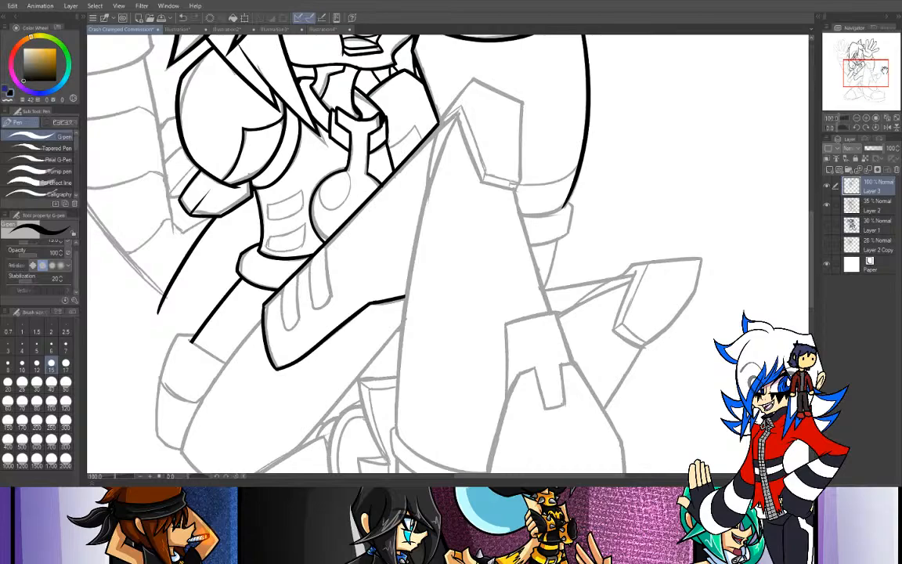
click(866, 118)
mouse_move(860, 90)
mouse_down()
mouse_move(851, 86)
mouse_move(857, 79)
mouse_up()
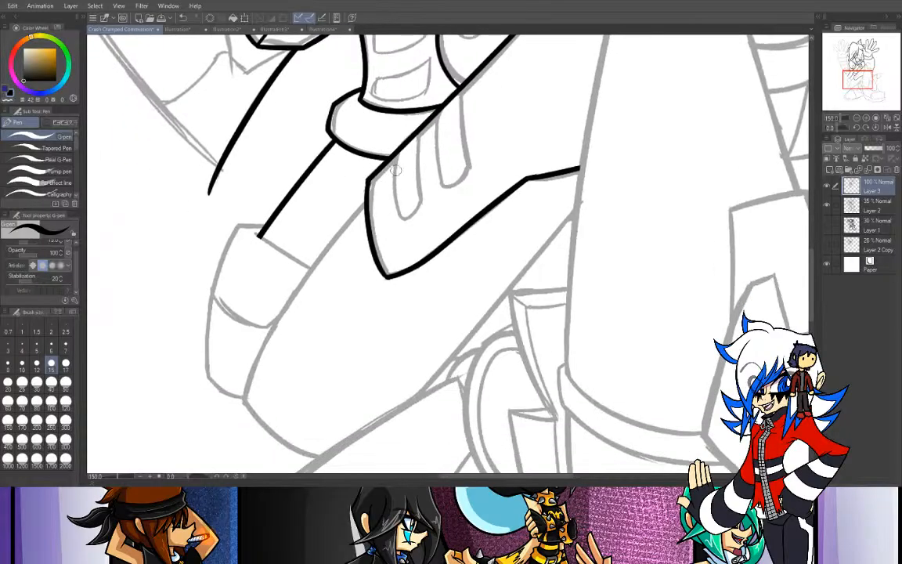
drag(391, 153, 406, 219)
key(ctrl+z)
drag(393, 154, 401, 219)
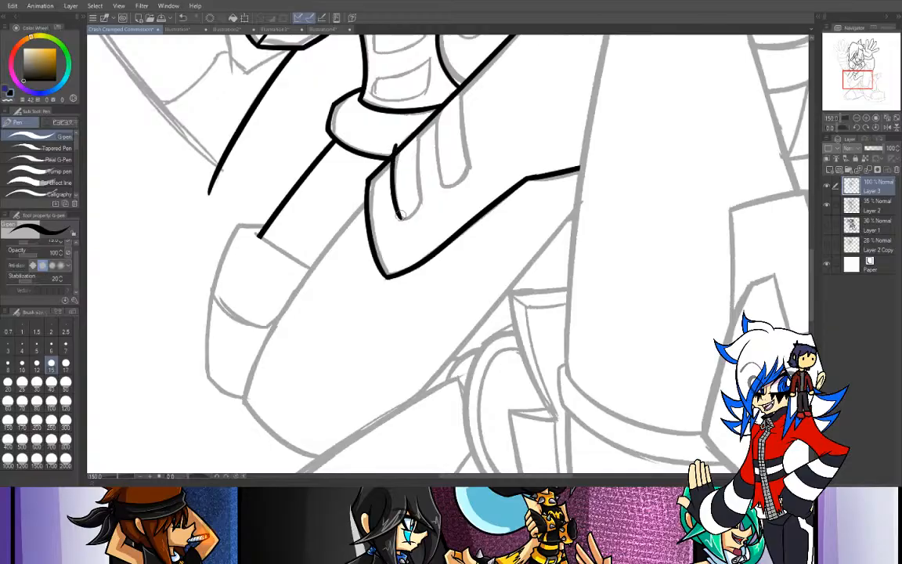
mouse_move(394, 151)
mouse_down()
mouse_move(421, 124)
mouse_move(404, 135)
mouse_move(418, 125)
mouse_move(421, 214)
mouse_up()
key(ctrl+z)
key(ctrl+z)
mouse_move(420, 129)
mouse_down()
mouse_move(422, 205)
mouse_move(400, 213)
mouse_move(422, 204)
mouse_up()
key(ctrl+z)
key(ctrl+z)
- Remove the diagonal line crossing the left strap's top using transparent colour, and re-ink the strap's slanted upper edge
click(9, 101)
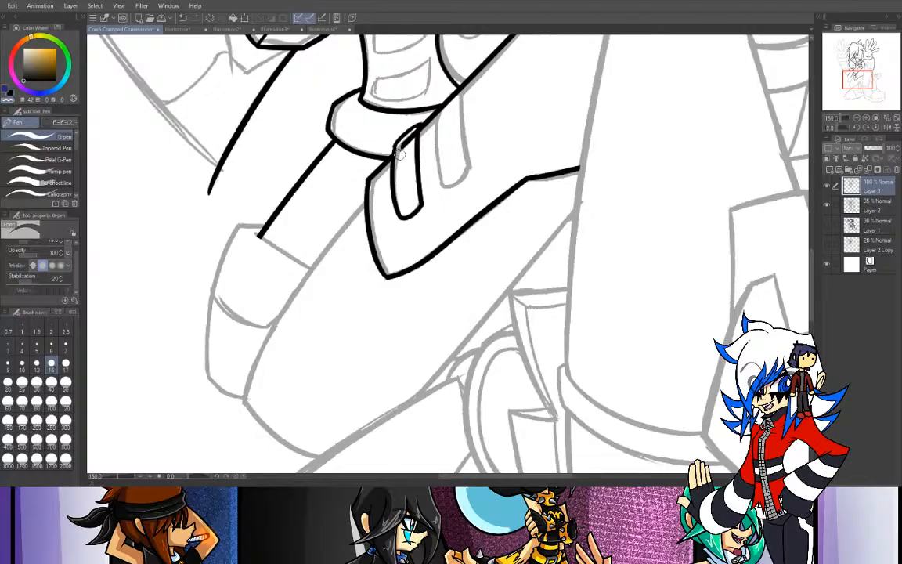
drag(399, 146, 405, 157)
click(10, 92)
drag(419, 128, 395, 154)
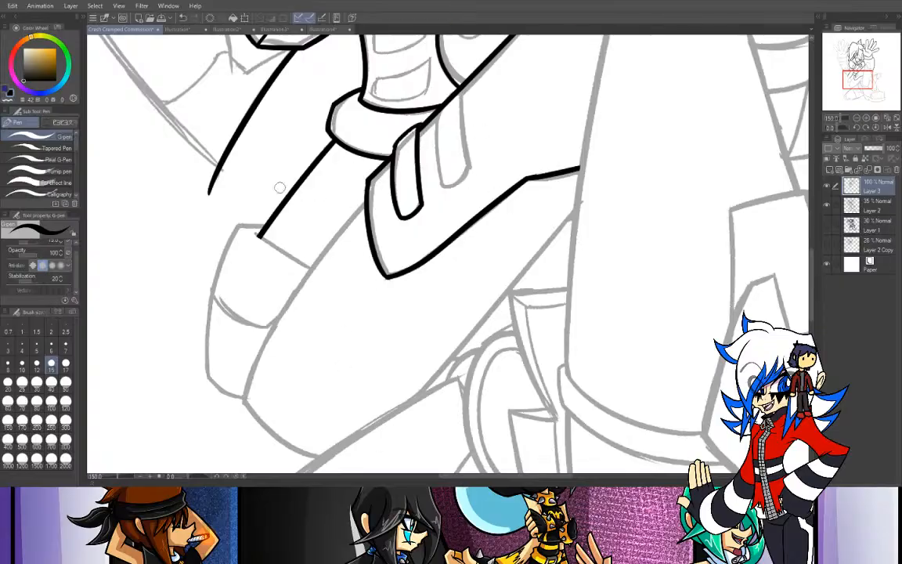
- Ink the cuff's slanted opening edge across the limb and trim its overshoot at the left end
mouse_move(249, 232)
mouse_down()
mouse_move(309, 264)
mouse_move(258, 234)
mouse_up()
key(ctrl+z)
key(ctrl+z)
drag(309, 267, 256, 235)
key(ctrl+z)
key(ctrl+z)
mouse_move(310, 267)
mouse_down()
mouse_move(256, 228)
mouse_move(285, 256)
mouse_move(251, 228)
mouse_up()
key(ctrl+z)
key(ctrl+z)
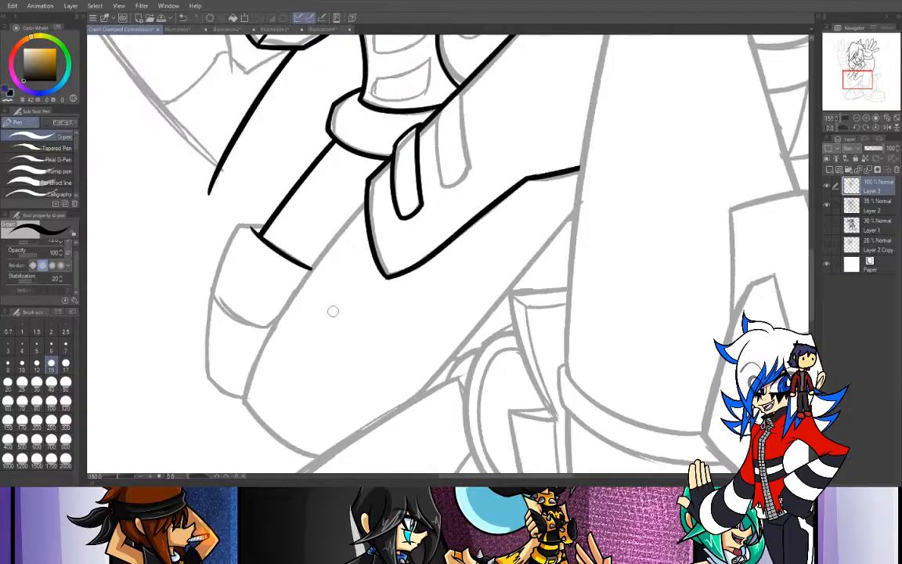
click(8, 100)
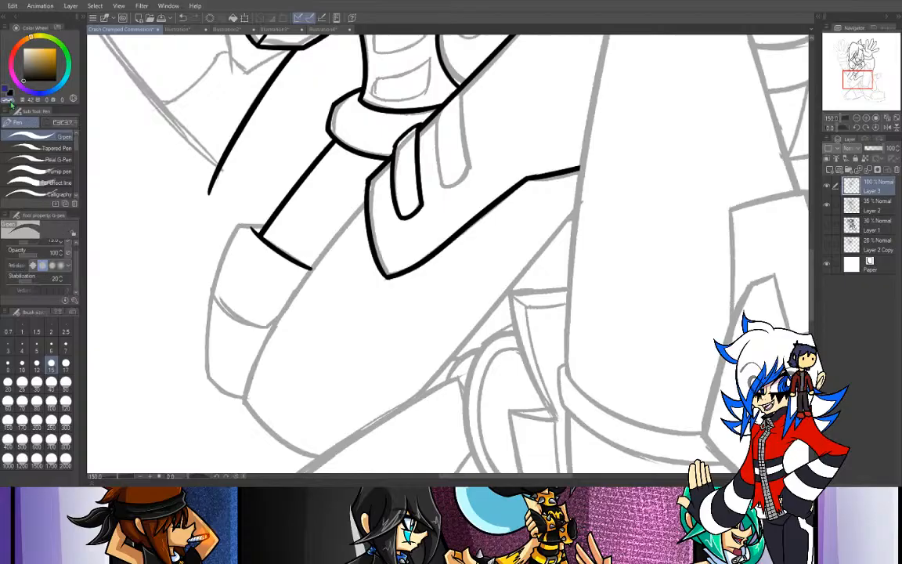
drag(250, 224, 254, 232)
click(11, 94)
- Ink the cuff's short top edge, long curved outer edge and bottom edge, and erase the overshoots at the corners
mouse_move(265, 226)
mouse_down()
mouse_move(234, 224)
mouse_move(219, 392)
mouse_up()
key(ctrl+z)
key(ctrl+z)
key(ctrl+z)
key(ctrl+z)
drag(236, 224, 224, 403)
key(ctrl+z)
mouse_move(235, 224)
mouse_down()
mouse_move(204, 343)
mouse_move(227, 413)
mouse_move(238, 395)
mouse_move(217, 387)
mouse_move(243, 394)
mouse_up()
key(ctrl+z)
key(ctrl+z)
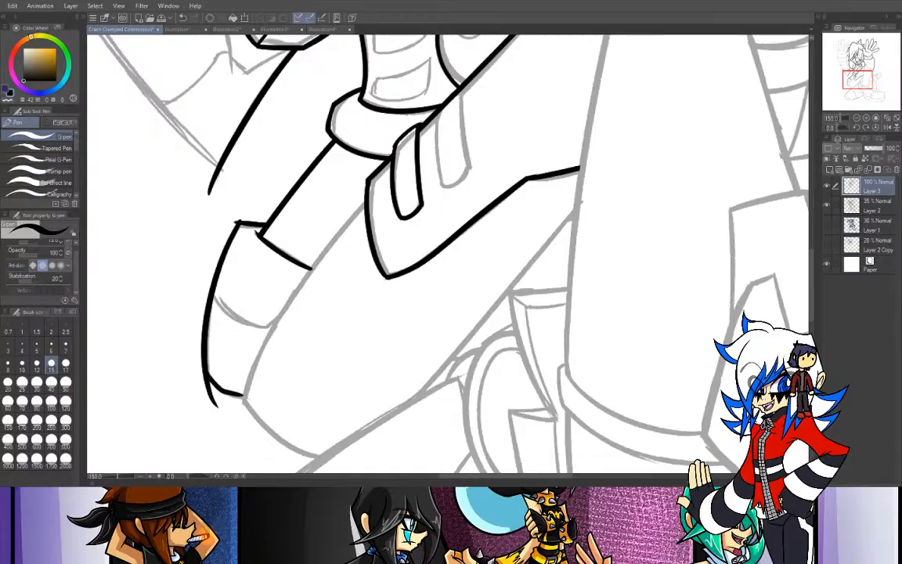
key(e)
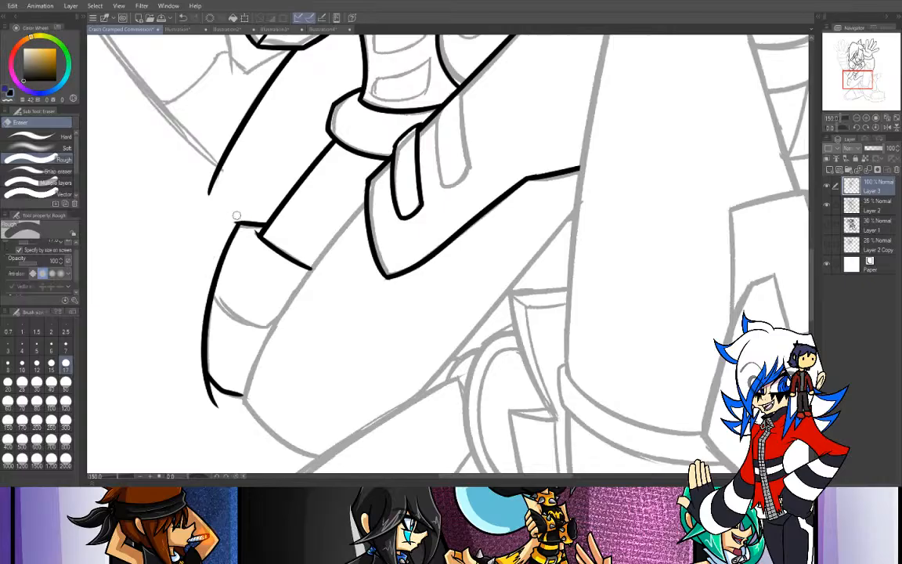
drag(214, 404, 206, 386)
- Ink the long curved edge of the bent leg from the hip panel down past the cuff's bottom
key(p)
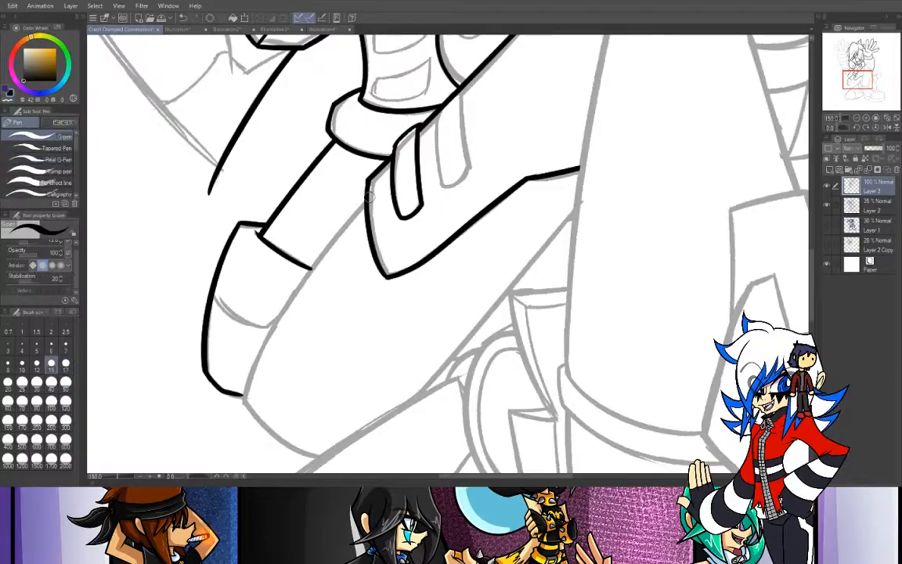
drag(367, 192, 212, 472)
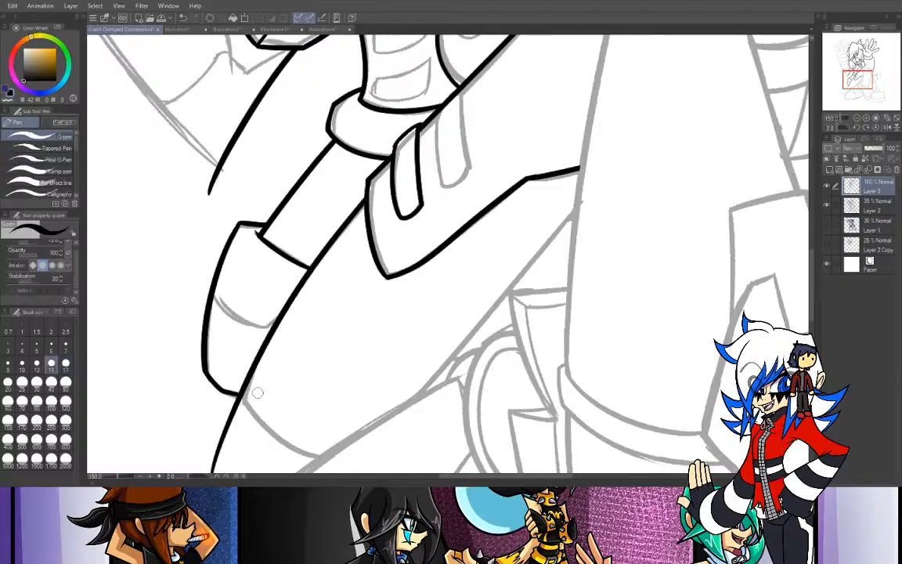
key(ctrl+z)
key(ctrl+y)
key(ctrl+z)
key(ctrl+y)
key(ctrl+z)
drag(334, 192, 219, 472)
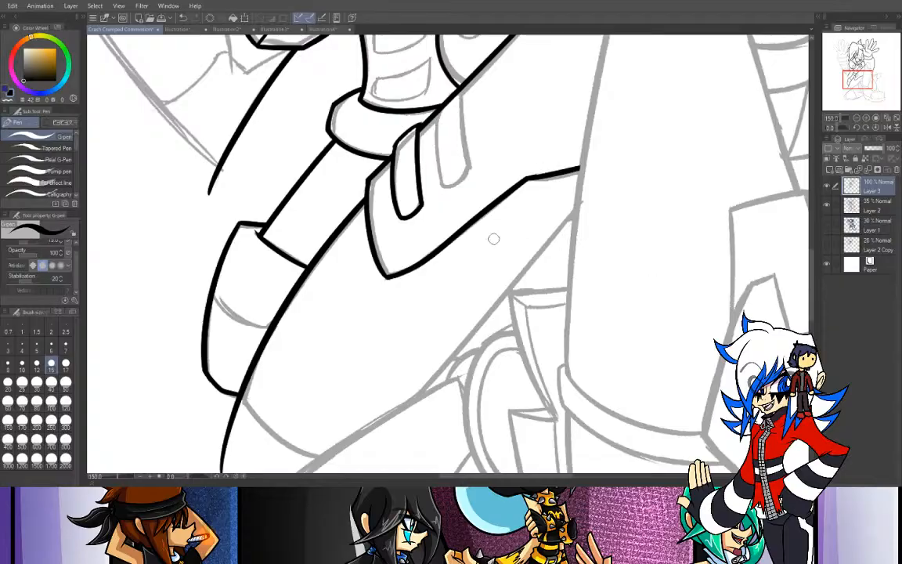
- Ink the rounded end of the bent leg from the cuff's bottom corner to the diagonal leg line
scroll(785, 89, down, 5)
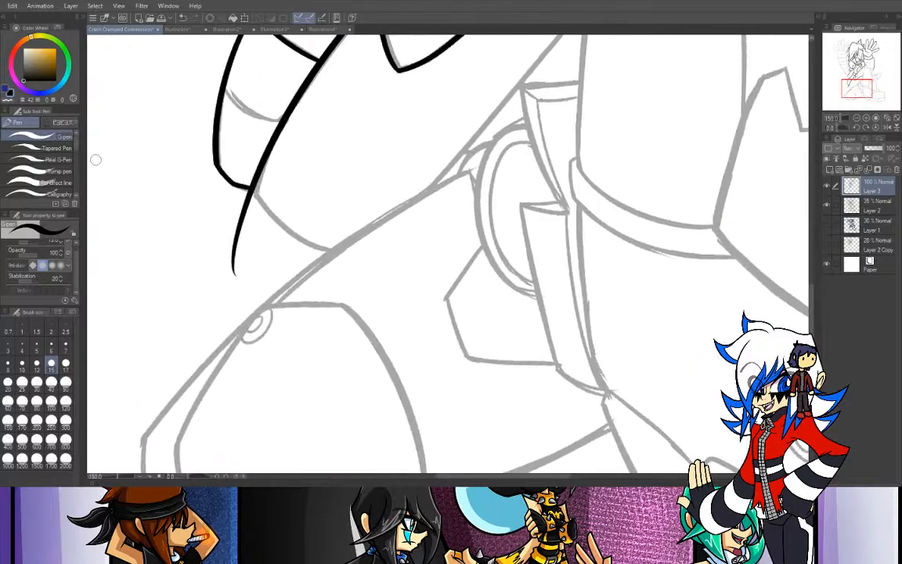
drag(255, 185, 263, 234)
key(ctrl+z)
drag(258, 180, 265, 248)
key(ctrl+z)
drag(252, 186, 256, 233)
drag(231, 173, 327, 225)
key(ctrl+z)
drag(231, 174, 365, 222)
key(ctrl+z)
mouse_move(232, 175)
mouse_down()
mouse_move(363, 232)
mouse_move(357, 240)
mouse_up()
- Erase the stray line tails below the corner where the cuff meets the bent leg
key(e)
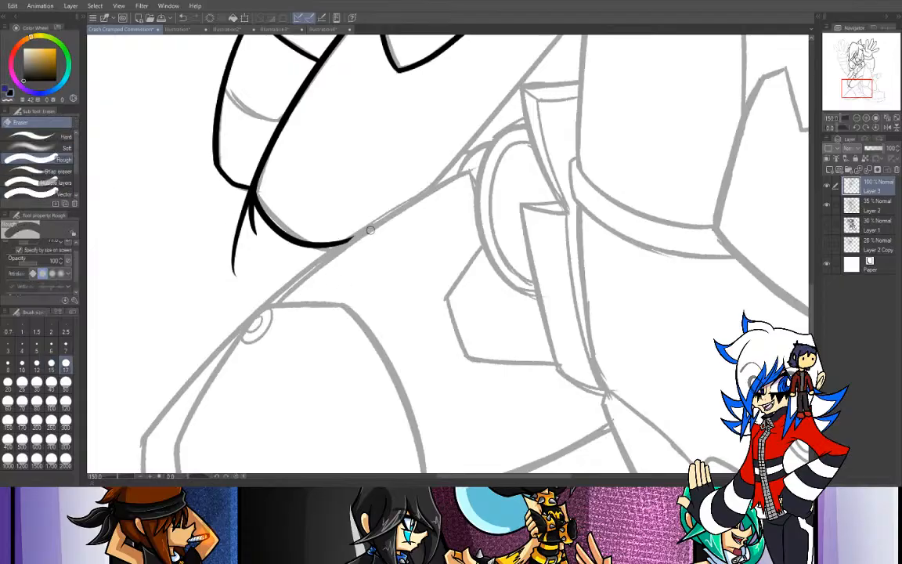
drag(252, 197, 249, 222)
drag(239, 203, 234, 259)
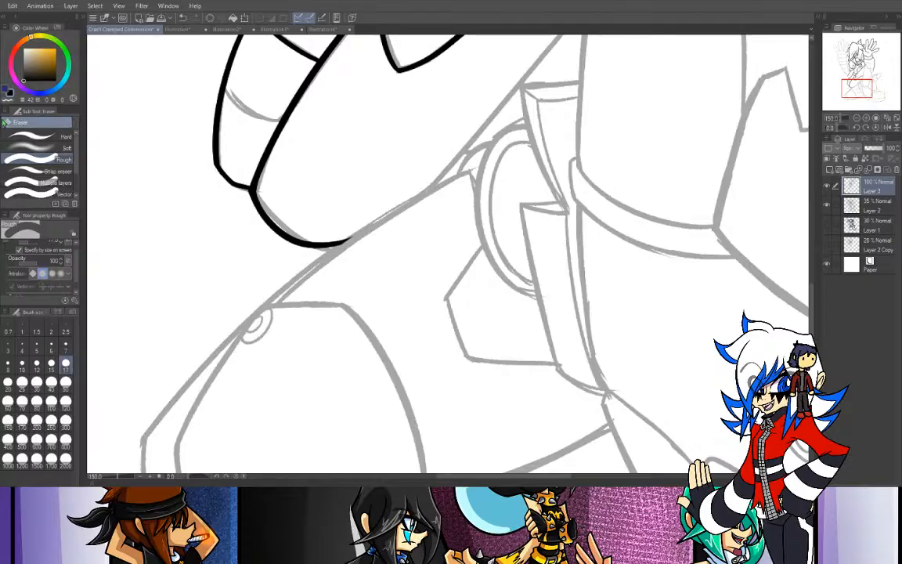
- Ink the curved band line across the middle of the cuff
key(p)
drag(225, 92, 290, 115)
key(ctrl+z)
drag(227, 88, 271, 120)
key(ctrl+z)
drag(226, 89, 297, 111)
key(ctrl+z)
drag(226, 91, 283, 115)
key(ctrl+z)
key(ctrl+z)
drag(225, 91, 280, 114)
mouse_move(225, 83)
mouse_down()
mouse_move(242, 100)
mouse_move(286, 114)
mouse_up()
key(ctrl+z)
drag(225, 85, 282, 117)
key(ctrl+z)
drag(226, 85, 286, 116)
key(ctrl+z)
key(ctrl+z)
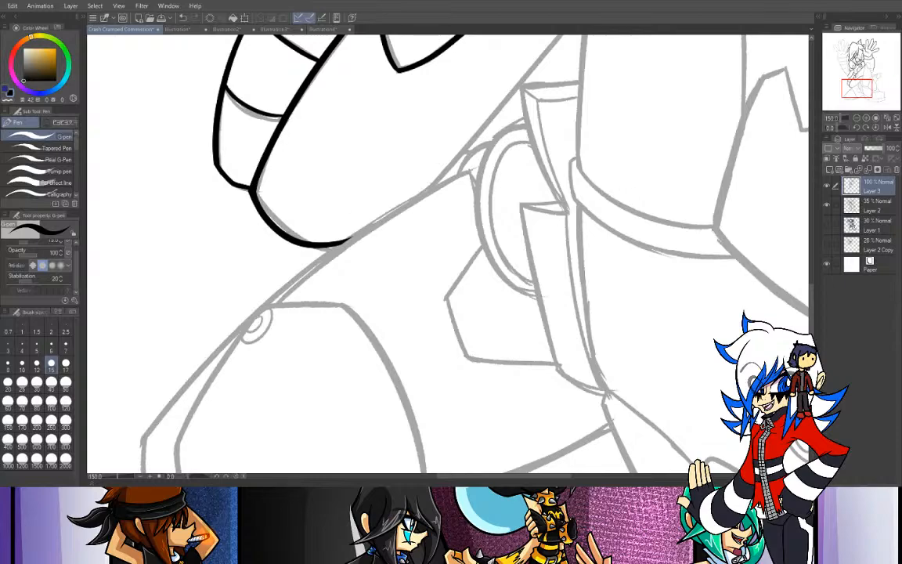
- Erase the part of the long diagonal edge that crosses the top of the right strap
click(856, 118)
drag(855, 87, 848, 76)
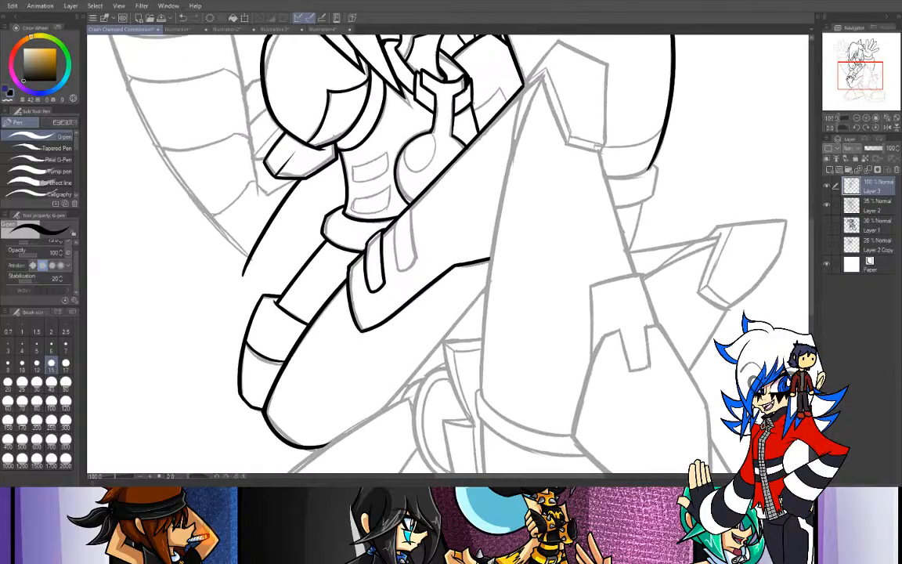
click(866, 118)
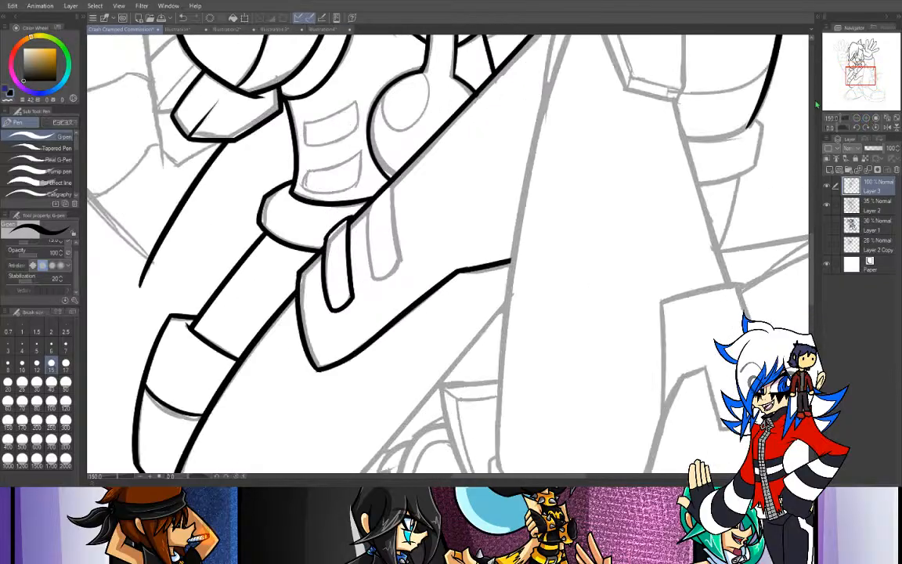
key(e)
drag(378, 180, 371, 245)
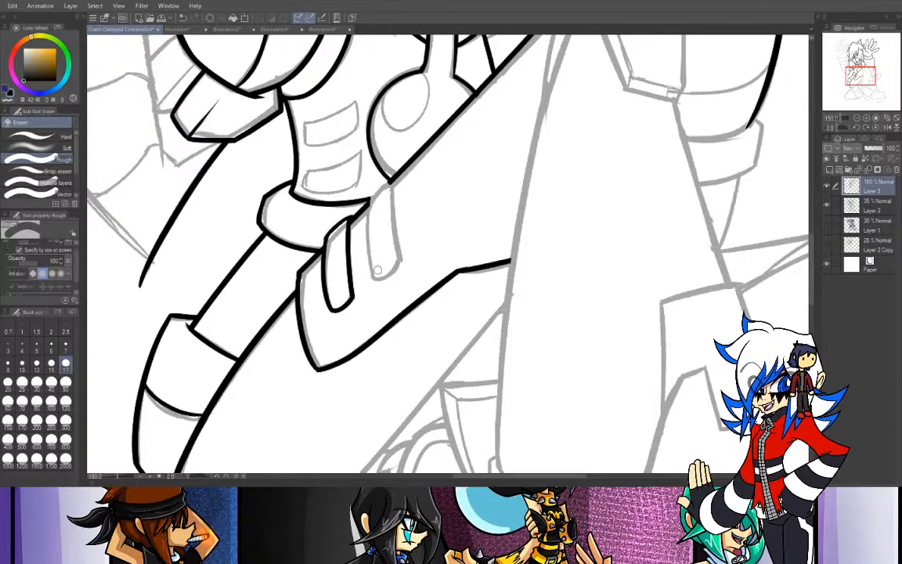
- Ink the outer side of the right hip strap downward from the corner of the long diagonal edge
key(p)
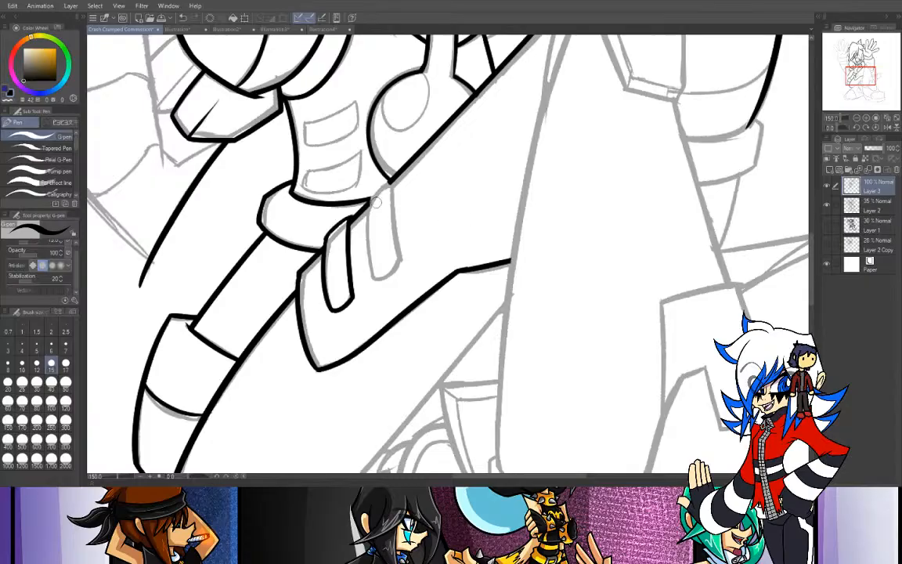
click(8, 100)
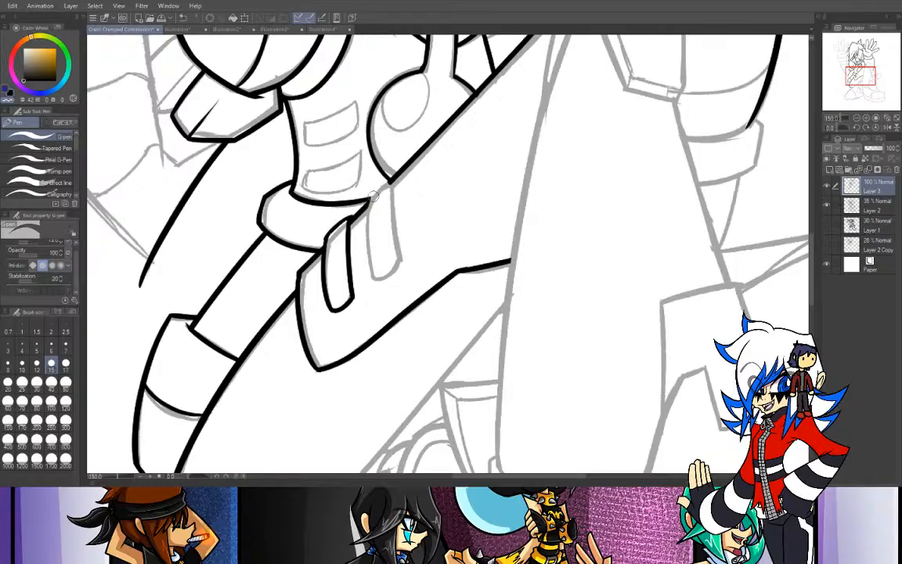
click(9, 90)
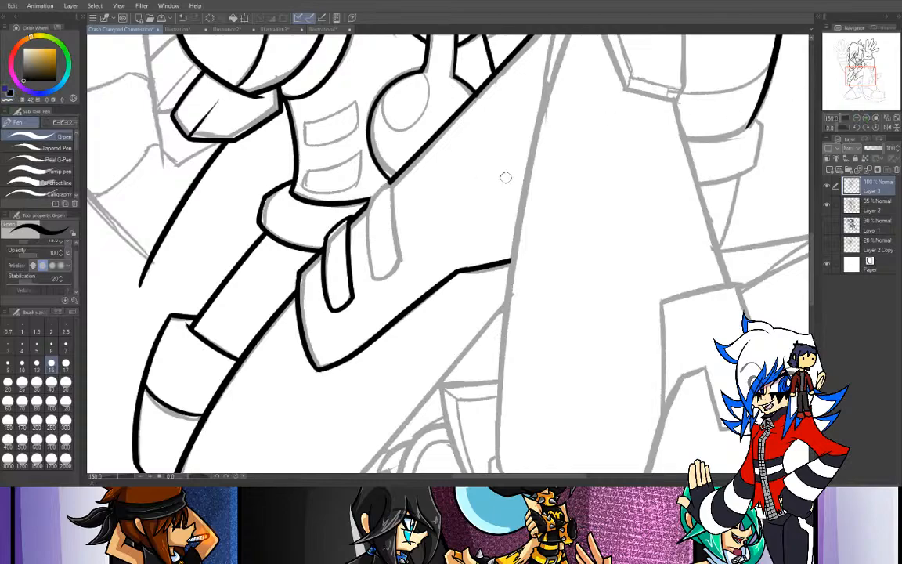
key(ctrl+plus)
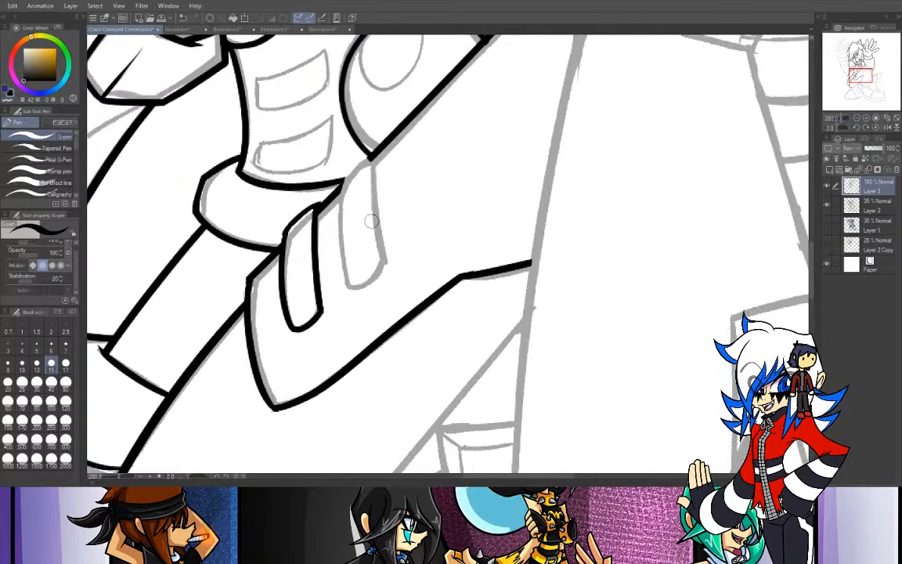
drag(372, 157, 388, 286)
key(ctrl+z)
drag(371, 158, 380, 274)
key(ctrl+z)
drag(369, 158, 380, 264)
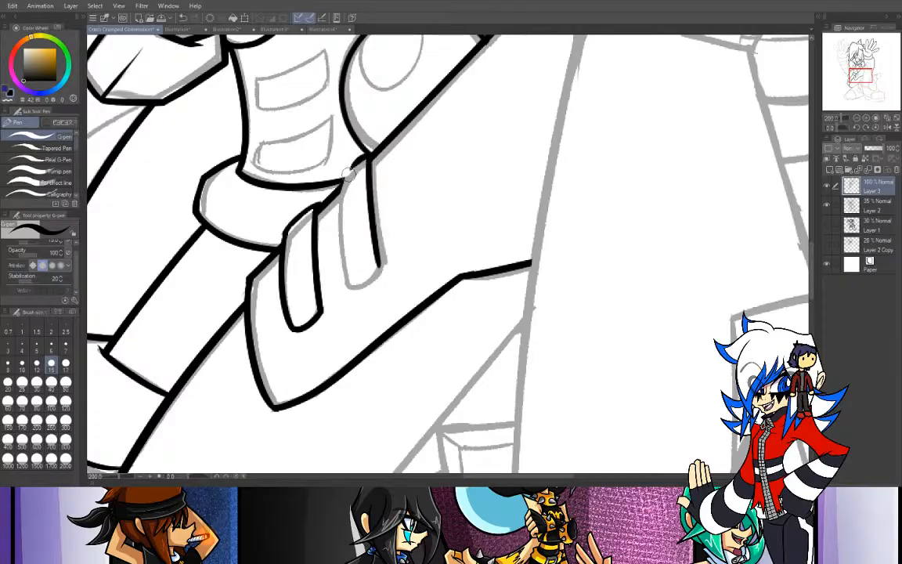
- Ink the curved top and inner side of the right hip strap
key(ctrl+z)
drag(369, 156, 340, 199)
key(ctrl+z)
mouse_move(368, 156)
mouse_down()
mouse_move(339, 184)
mouse_move(351, 295)
mouse_up()
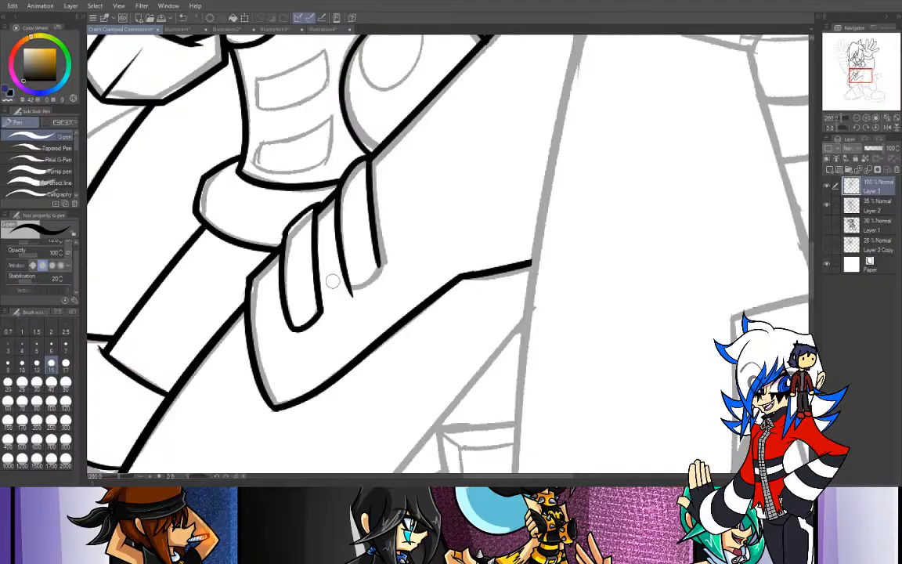
key(ctrl+z)
mouse_move(336, 198)
mouse_down()
mouse_move(342, 293)
mouse_move(379, 264)
mouse_up()
- Close the lower end of the right hip strap with a short curved line joining its two sides
key(ctrl+z)
key(ctrl+z)
drag(343, 291, 378, 263)
key(ctrl+z)
mouse_move(343, 292)
mouse_down()
mouse_move(366, 289)
mouse_move(379, 265)
mouse_up()
key(ctrl+z)
drag(343, 291, 378, 266)
- Ink the top edge of the upper torso panel with the G-pen at brush size 12
drag(853, 77, 850, 72)
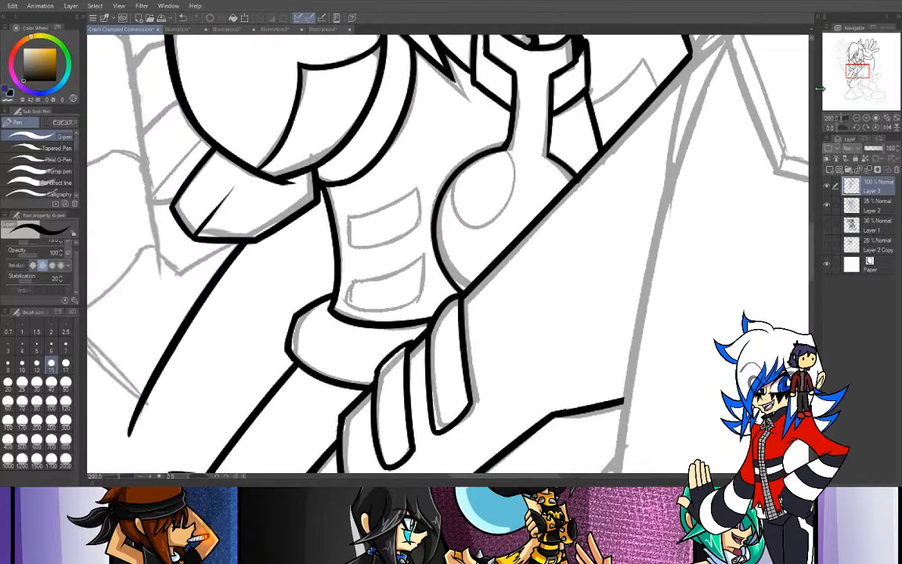
click(38, 371)
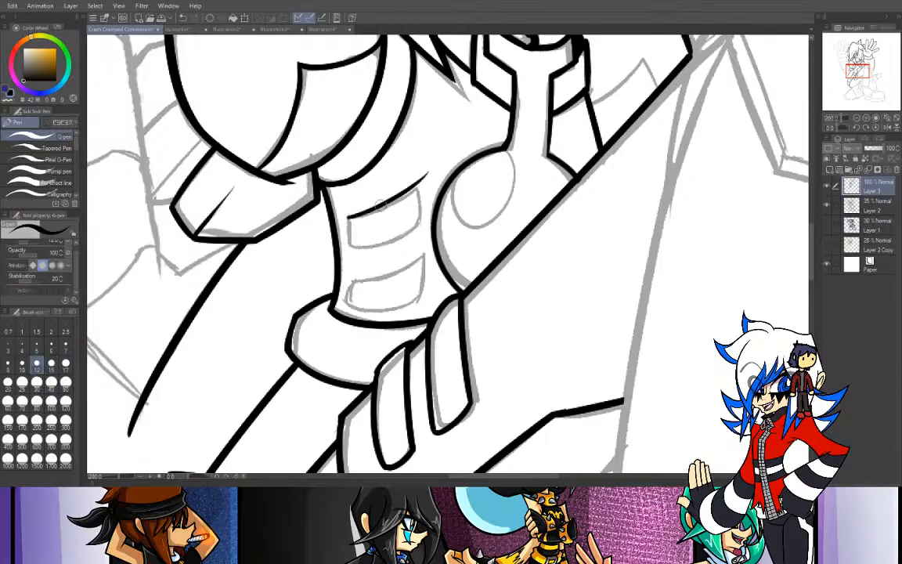
drag(345, 221, 427, 170)
mouse_move(346, 220)
mouse_down()
mouse_move(349, 250)
mouse_move(376, 248)
mouse_move(440, 195)
mouse_up()
key(ctrl+z)
- Ink the remaining sides of the upper torso panel and erase the line ends past its corners
mouse_move(350, 248)
mouse_down()
mouse_move(384, 241)
mouse_move(432, 209)
mouse_up()
key(ctrl+z)
mouse_move(351, 249)
mouse_down()
mouse_move(426, 217)
mouse_move(413, 266)
mouse_up()
key(ctrl+z)
drag(421, 185, 414, 267)
key(ctrl+z)
mouse_move(413, 182)
mouse_down()
mouse_move(417, 233)
mouse_move(403, 274)
mouse_up()
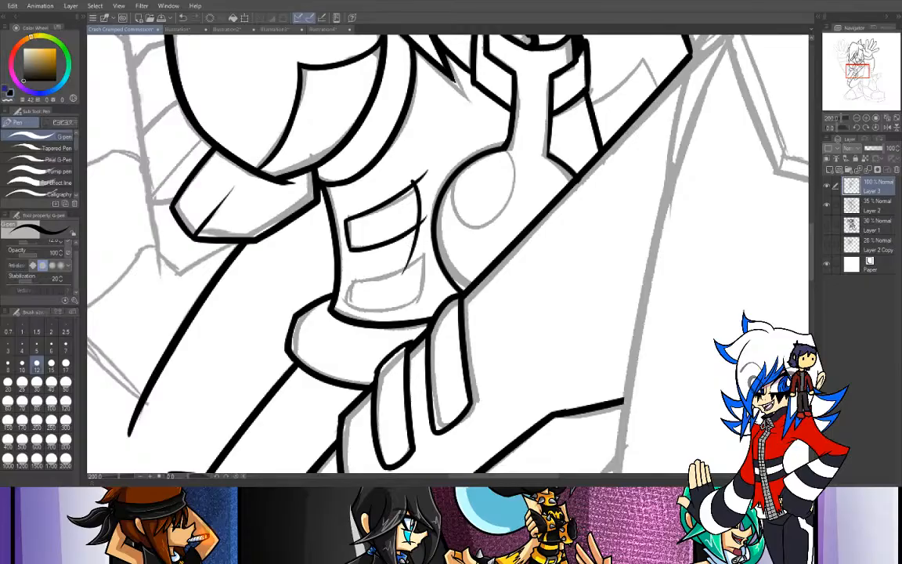
key(e)
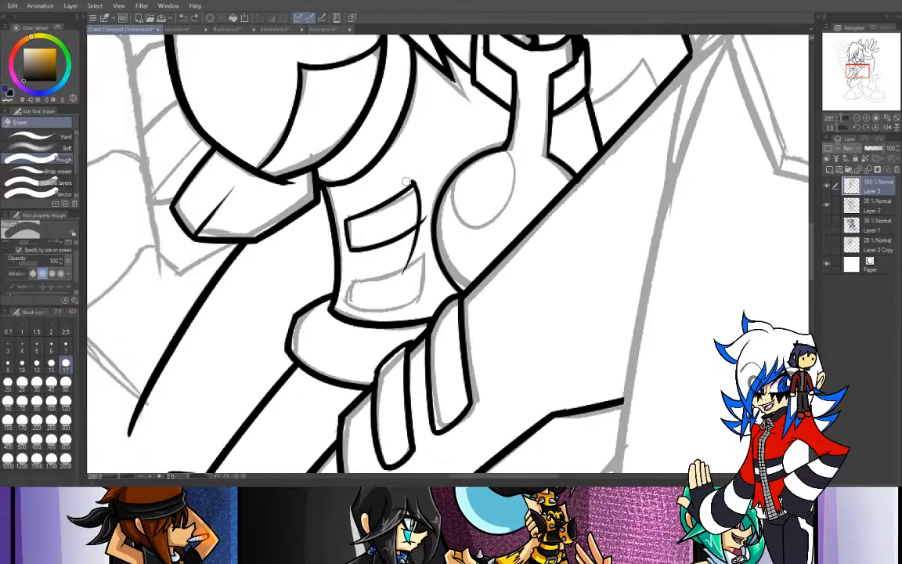
mouse_move(427, 212)
mouse_down()
mouse_move(393, 279)
mouse_move(411, 244)
mouse_up()
- Ink the small pointed shape between the collar bracket and the long diagonal edge, and erase its overshooting ends
key(p)
mouse_move(548, 160)
mouse_down()
mouse_move(554, 101)
mouse_move(555, 155)
mouse_move(551, 115)
mouse_move(550, 163)
mouse_up()
key(ctrl+z)
key(ctrl+z)
drag(553, 114, 550, 154)
drag(857, 74, 863, 68)
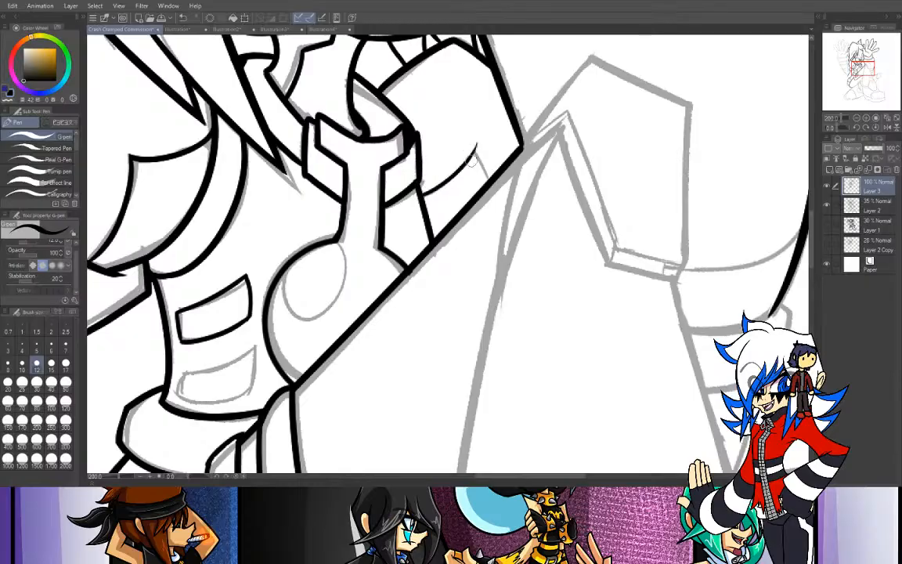
mouse_move(423, 192)
mouse_down()
mouse_move(468, 147)
mouse_move(483, 202)
mouse_up()
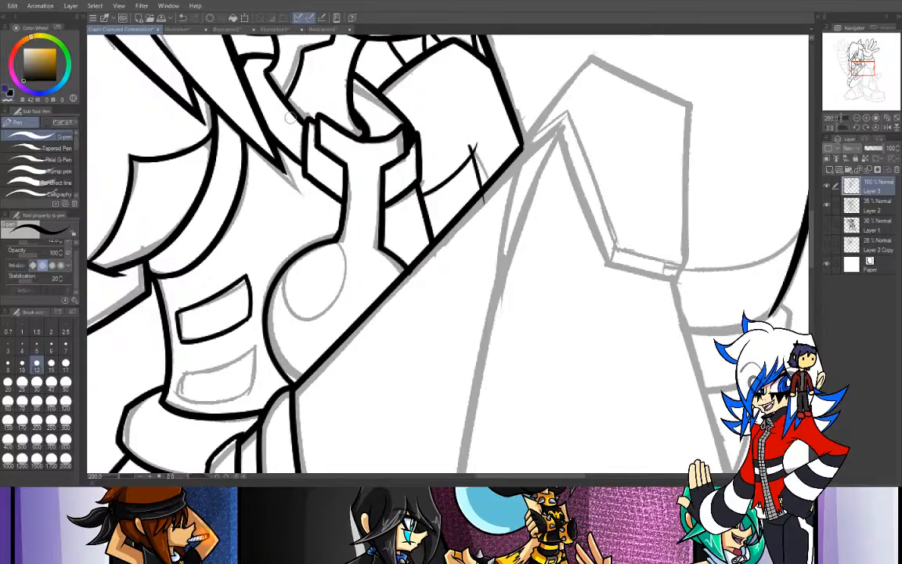
key(e)
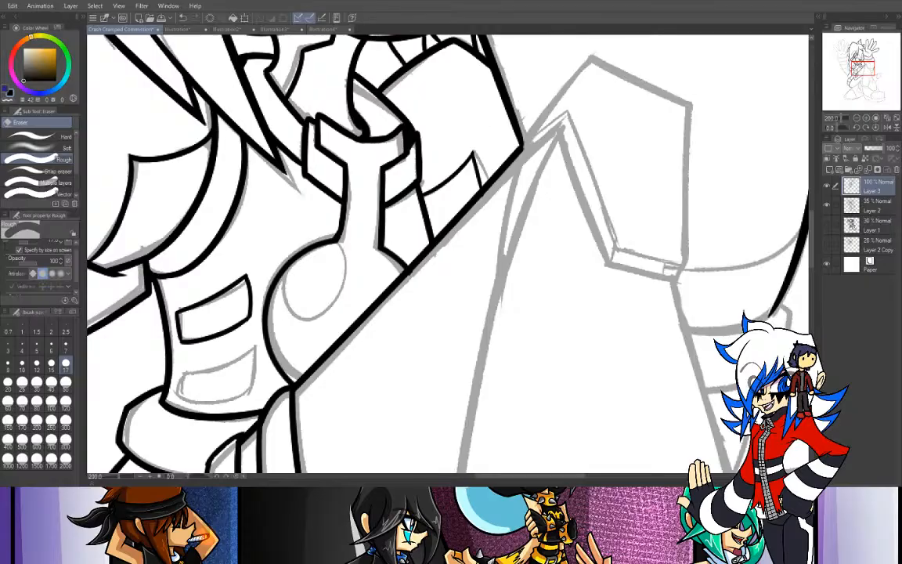
- Ink the curved top edge of the lower torso panel with the G-pen
drag(852, 70, 842, 71)
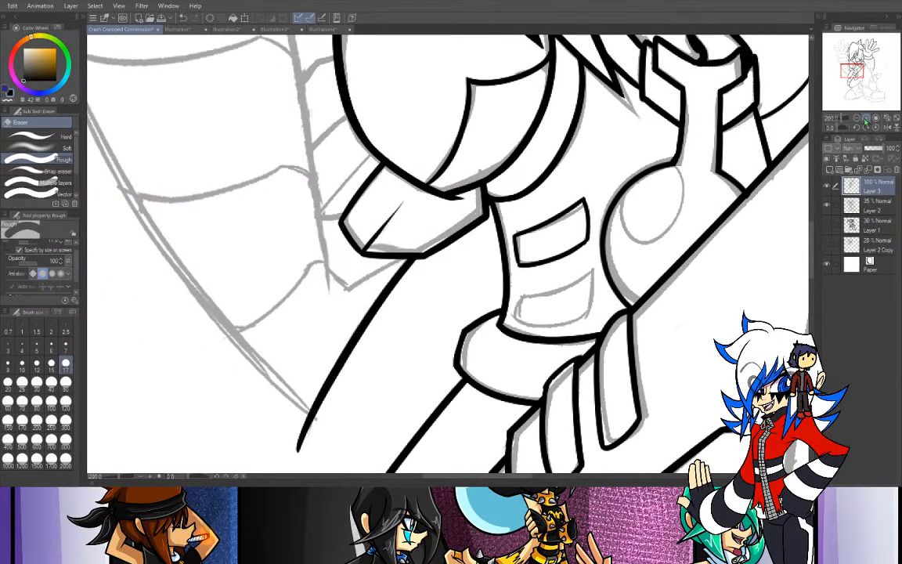
click(849, 118)
click(856, 118)
click(856, 119)
click(856, 118)
click(856, 118)
click(856, 118)
click(857, 118)
click(865, 119)
click(865, 118)
click(865, 118)
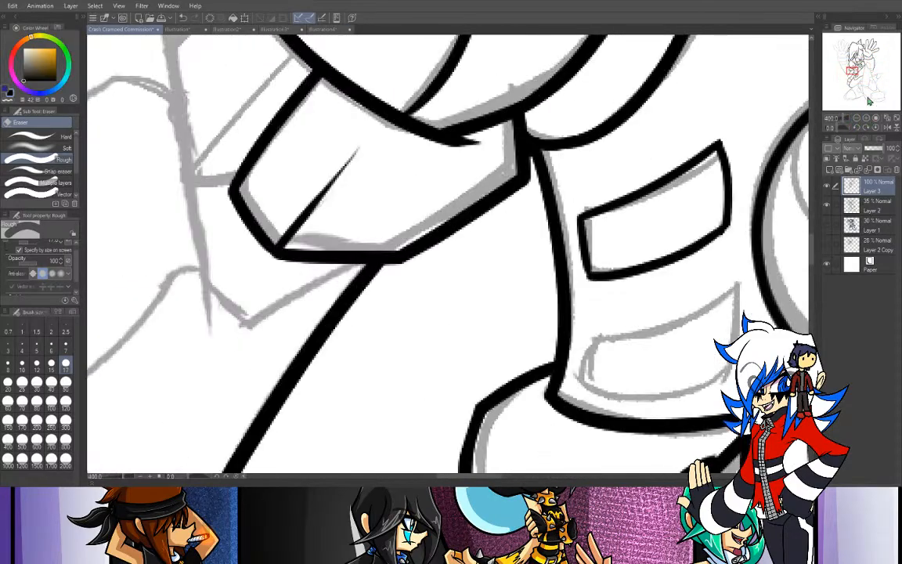
click(865, 118)
click(866, 119)
click(866, 118)
drag(857, 79, 855, 74)
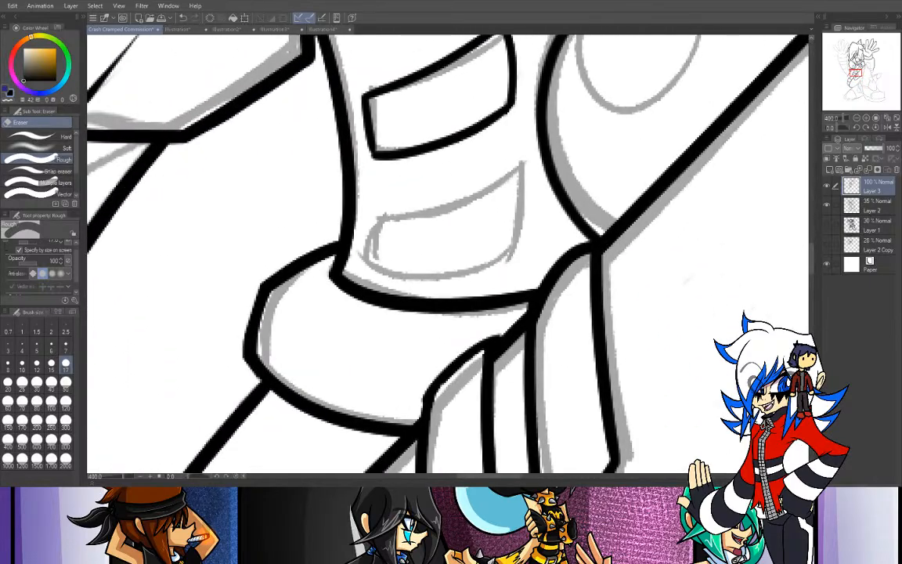
key(p)
mouse_move(378, 212)
mouse_down()
mouse_move(419, 210)
mouse_move(510, 166)
mouse_up()
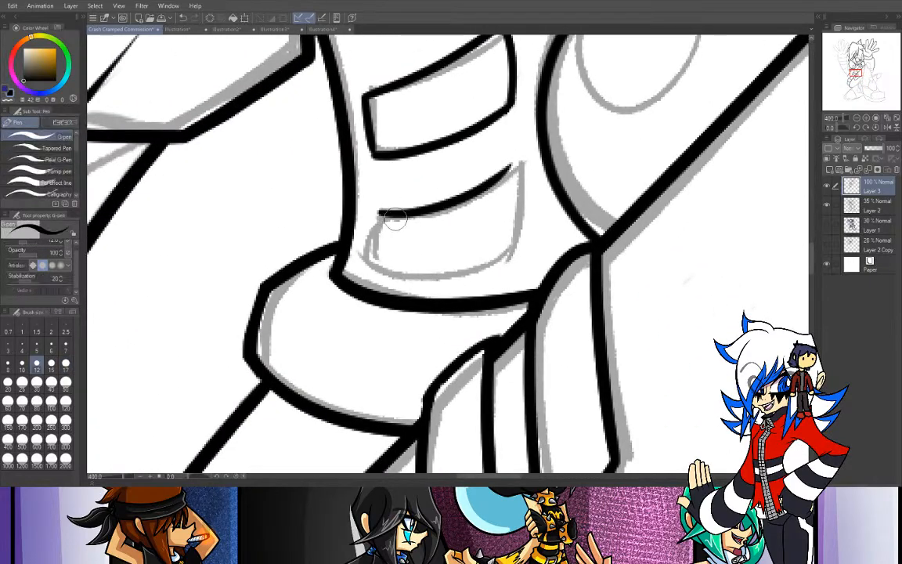
- Ink the sides and curved bottom edge of the lower torso panel to close its outline
mouse_move(378, 212)
mouse_down()
mouse_move(370, 274)
mouse_move(379, 220)
mouse_move(380, 262)
mouse_move(516, 231)
mouse_up()
key(ctrl+z)
drag(507, 169, 512, 239)
key(ctrl+z)
mouse_move(505, 171)
mouse_down()
mouse_move(520, 174)
mouse_move(513, 238)
mouse_up()
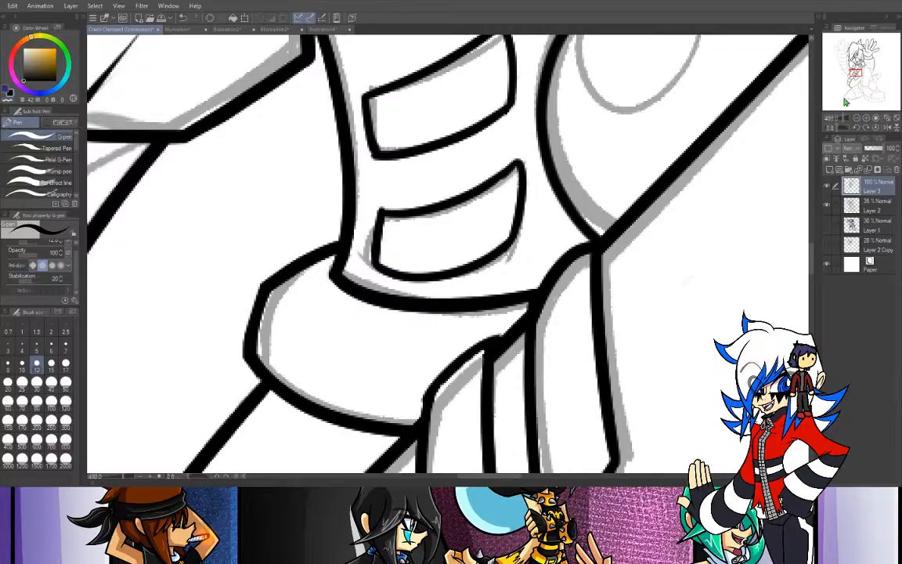
- Extend the long diagonal edge up to the knee peak and ink the slanted edge running down from it
click(856, 118)
click(856, 118)
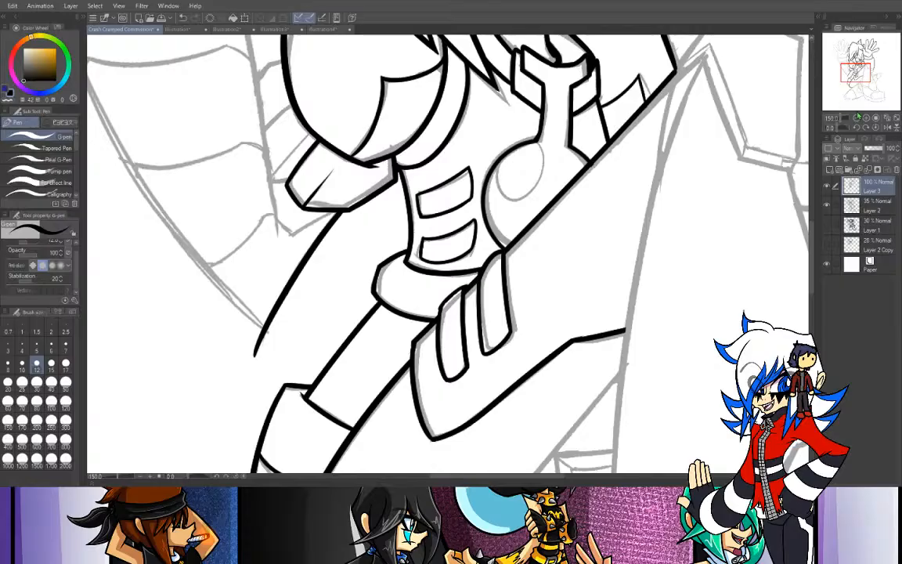
click(856, 119)
drag(854, 76, 863, 72)
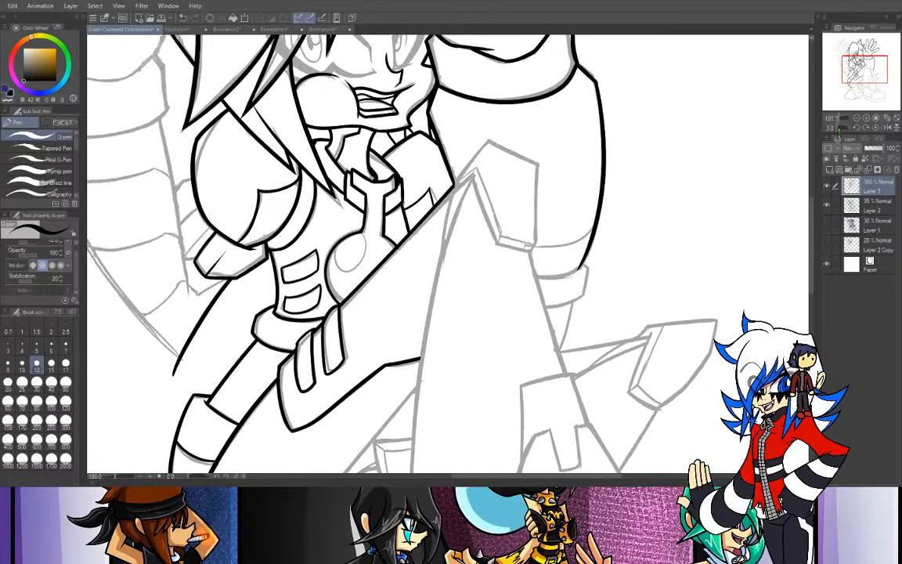
click(866, 118)
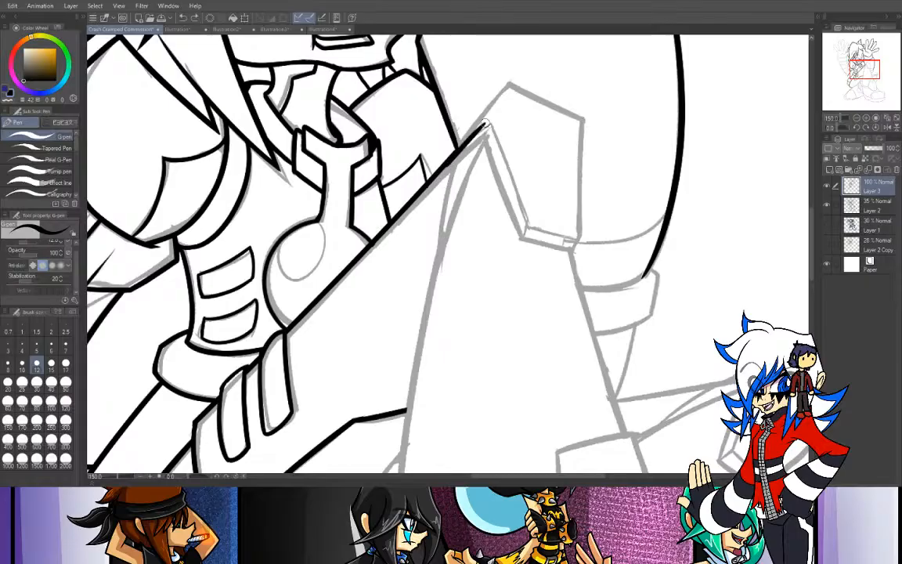
drag(458, 151, 489, 125)
key(ctrl+z)
mouse_move(451, 158)
mouse_down()
mouse_move(487, 127)
mouse_move(537, 270)
mouse_up()
key(ctrl+z)
drag(484, 129, 538, 271)
- Ink the short bottom edge of the angular knee panel from the end of the slanted edge
drag(522, 234, 577, 248)
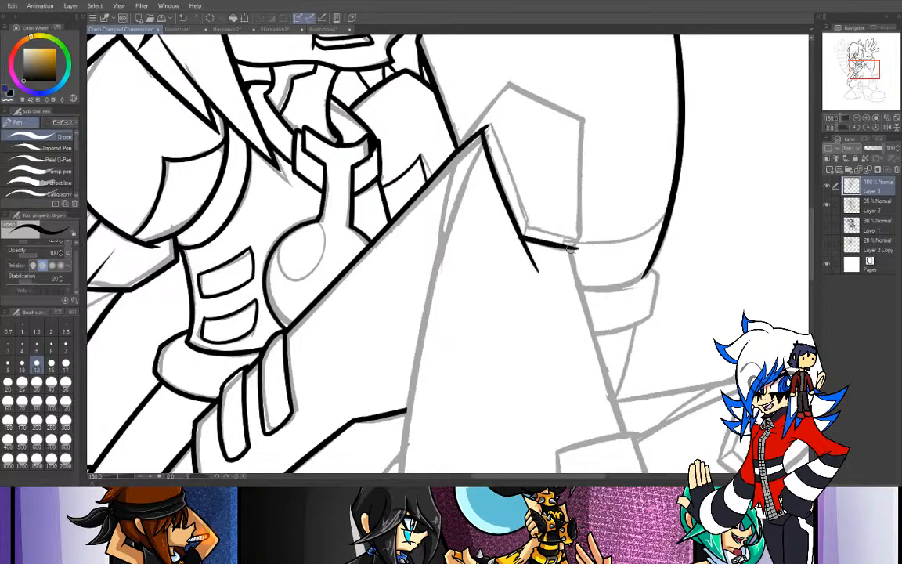
key(ctrl+z)
drag(522, 236, 580, 248)
key(ctrl+z)
drag(522, 237, 587, 248)
key(ctrl+z)
drag(523, 236, 575, 249)
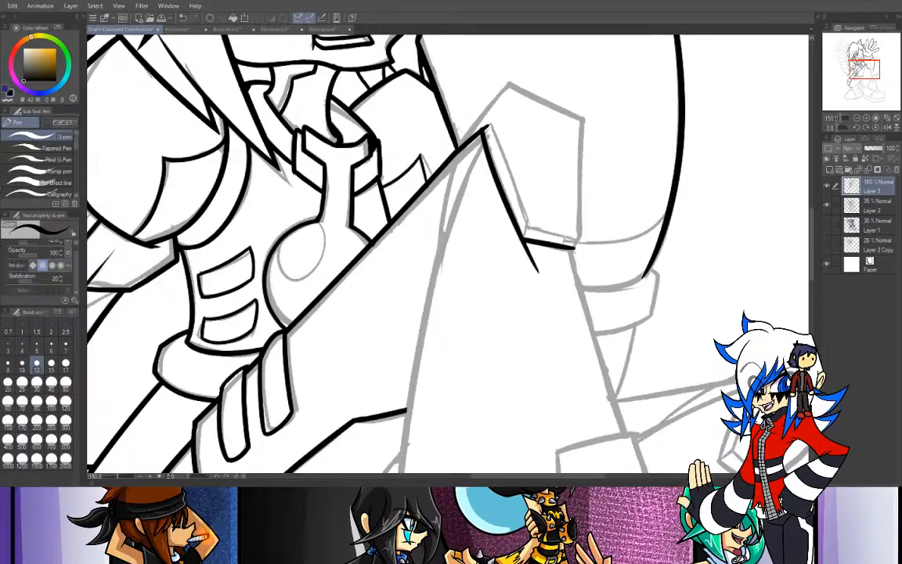
- Erase the tail below the knee panel's lower left corner and redraw the bottom edge to meet that corner
key(e)
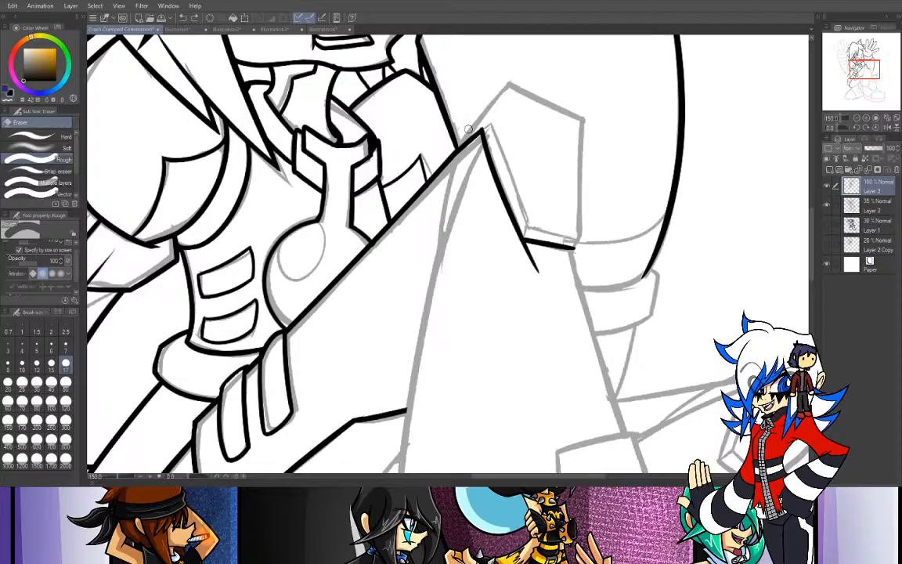
drag(523, 241, 552, 278)
key(p)
drag(524, 238, 577, 248)
key(ctrl+z)
mouse_move(524, 237)
mouse_down()
mouse_move(576, 247)
mouse_move(594, 217)
mouse_move(587, 227)
mouse_up()
key(ctrl+z)
key(ctrl+z)
key(ctrl+z)
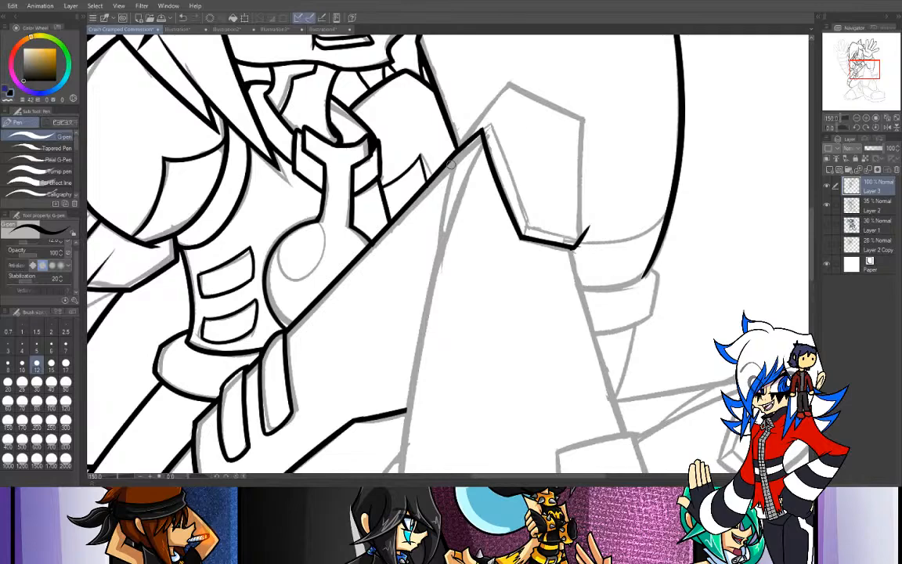
- Ink the knee panel's upper outline, rising from the diagonal edge to the top corner and sloping down the far side
drag(458, 146, 510, 78)
key(ctrl+z)
drag(458, 145, 511, 78)
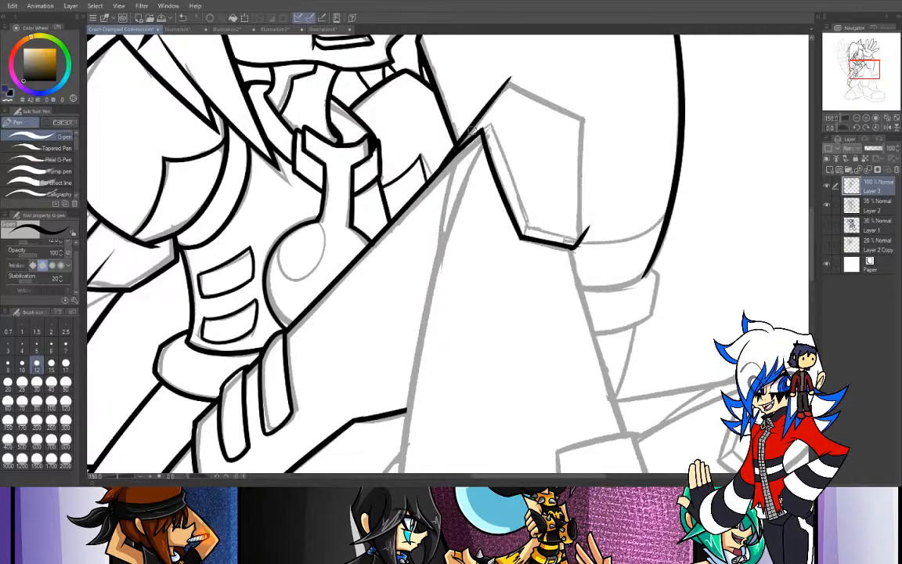
drag(458, 145, 520, 78)
key(ctrl+z)
mouse_move(461, 142)
mouse_down()
mouse_move(524, 67)
mouse_move(650, 141)
mouse_up()
key(ctrl+z)
key(ctrl+z)
drag(509, 85, 644, 143)
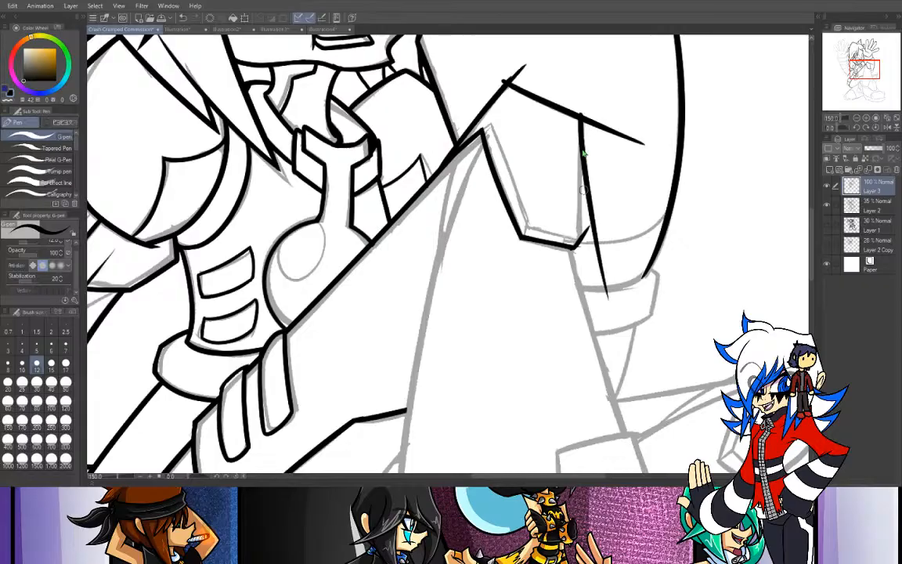
- Ink the vertical outer side of the knee panel from the upper corner down past the bottom edge
drag(582, 120, 595, 330)
key(ctrl+z)
drag(581, 121, 596, 332)
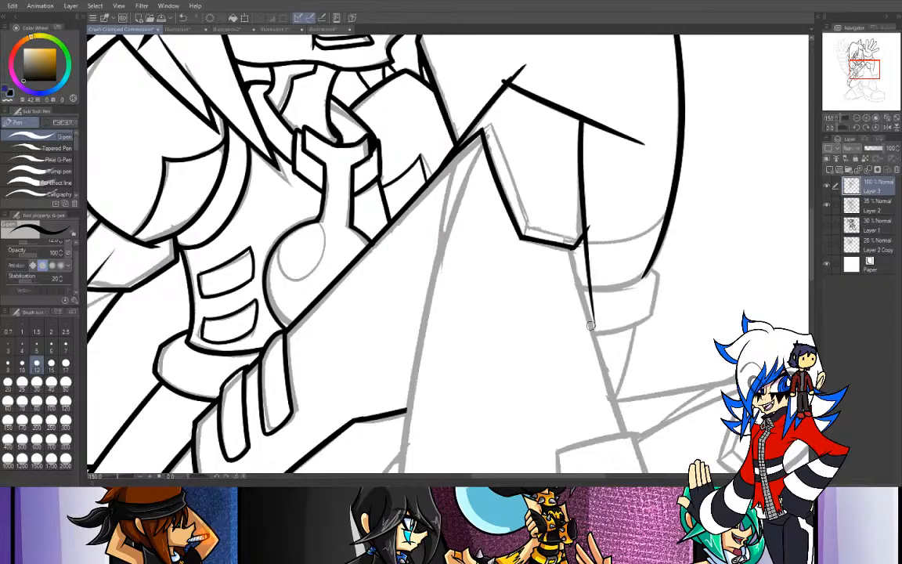
key(ctrl+z)
drag(584, 114, 585, 319)
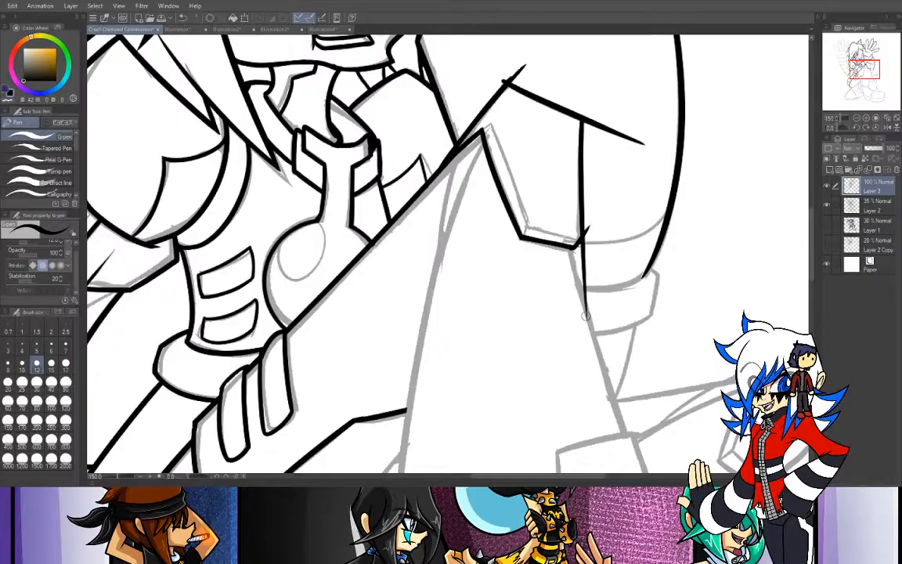
- Erase the overshooting line ends at the knee panel's bottom, top and outer corners
key(e)
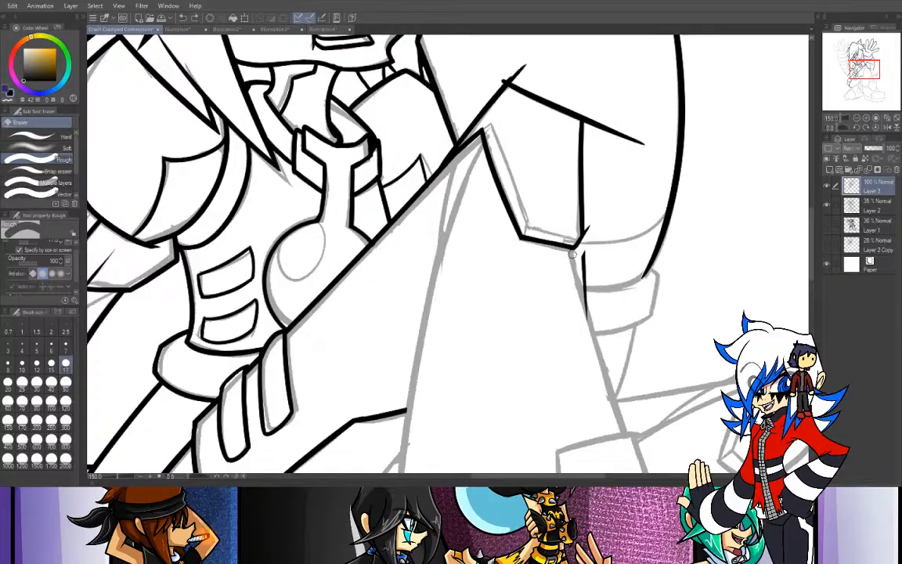
drag(583, 247, 588, 283)
mouse_move(510, 76)
mouse_down()
mouse_move(527, 58)
mouse_move(560, 60)
mouse_move(509, 66)
mouse_move(540, 76)
mouse_move(504, 74)
mouse_up()
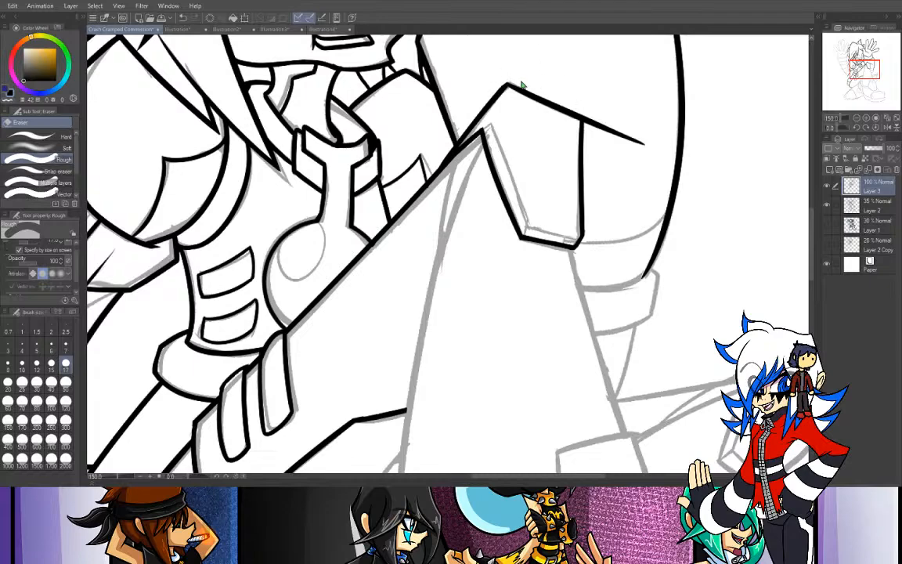
mouse_move(587, 117)
mouse_down()
mouse_move(634, 140)
mouse_move(623, 138)
mouse_up()
- Try to ink the slanted inner bevel line alongside the knee panel's inner edge
drag(850, 67, 856, 66)
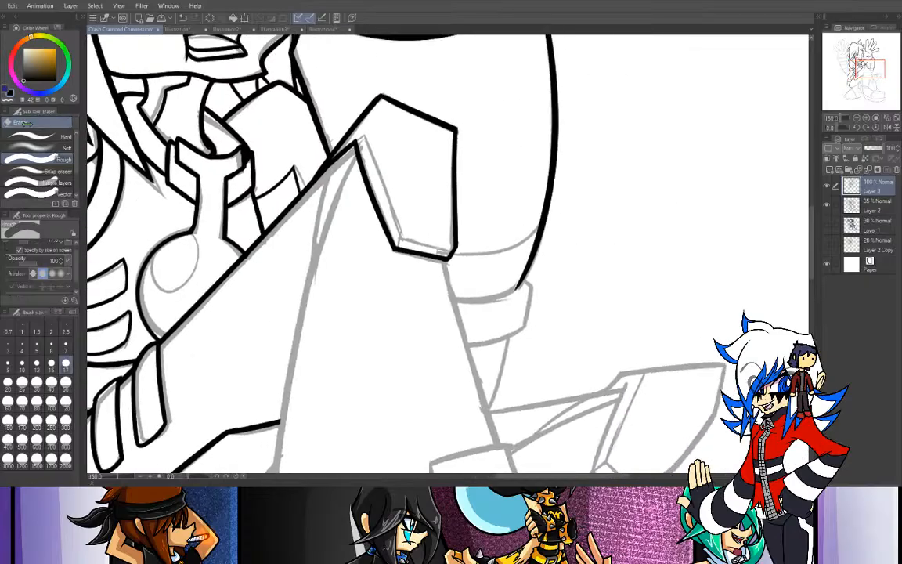
key(p)
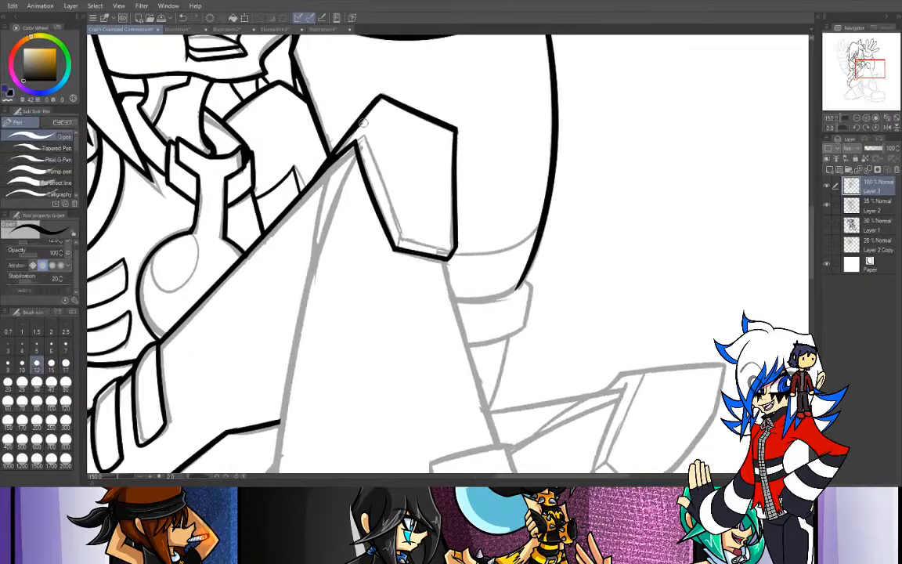
key(ctrl+z)
mouse_move(334, 151)
mouse_down()
mouse_move(367, 123)
mouse_move(408, 241)
mouse_up()
key(ctrl+z)
drag(364, 126, 409, 244)
key(ctrl+z)
drag(365, 126, 407, 244)
key(ctrl+z)
drag(366, 129, 403, 224)
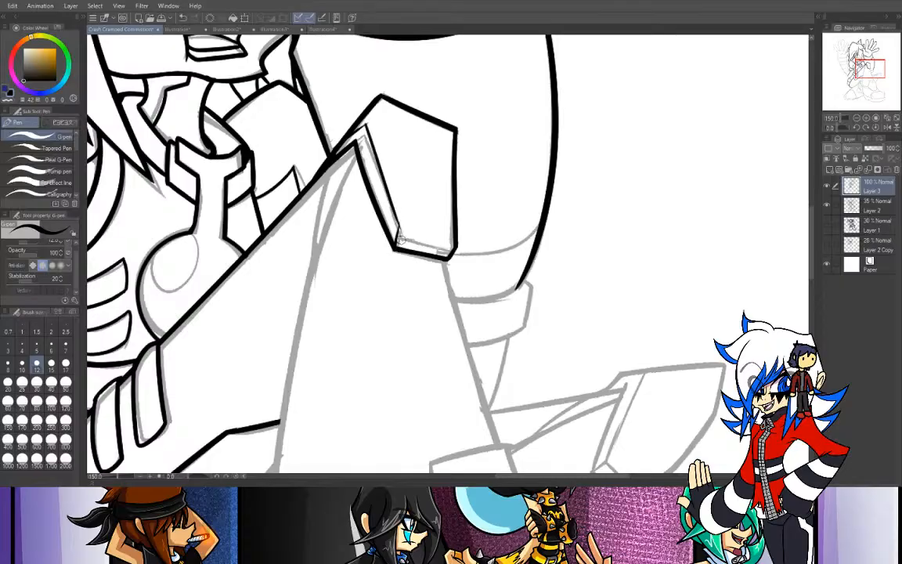
key(ctrl+z)
- Ink the inner bevel line just above the knee panel's bottom edge
key(ctrl+z)
drag(453, 249, 389, 231)
key(ctrl+z)
drag(451, 249, 400, 230)
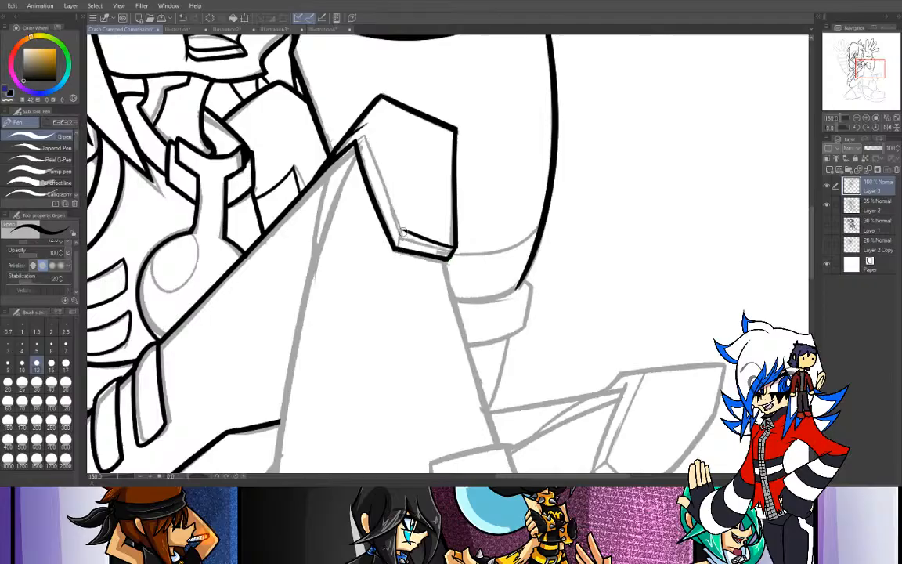
- Undo the knee panel's bottom bevel line and re-ink it parallel to the short bottom edge
key(ctrl+z)
click(867, 118)
drag(863, 70, 869, 67)
mouse_move(845, 128)
mouse_down()
mouse_move(816, 130)
mouse_move(850, 123)
mouse_up()
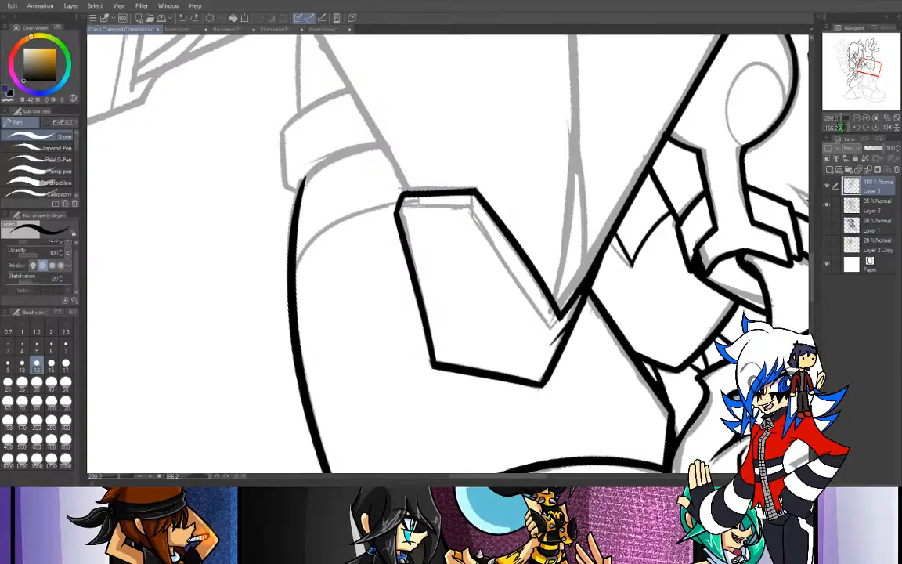
drag(841, 127, 846, 127)
drag(381, 254, 435, 209)
key(ctrl+z)
mouse_move(383, 255)
mouse_down()
mouse_move(434, 210)
mouse_move(438, 219)
mouse_move(437, 208)
mouse_up()
key(ctrl+z)
key(ctrl+z)
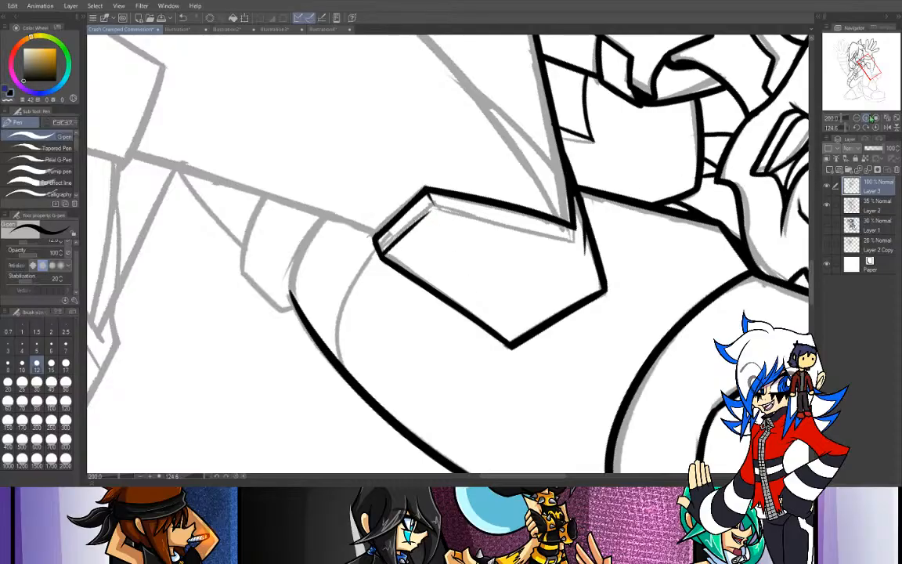
- Ink the long inner bevel line alongside the knee panel's inner edge, from the upper corner to the bottom bevel
drag(846, 128, 840, 127)
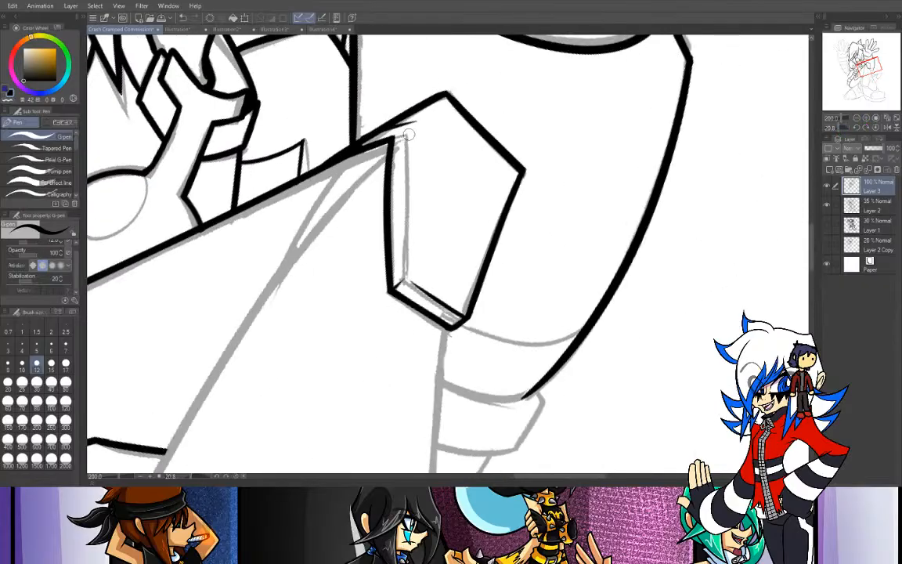
drag(409, 121, 404, 269)
key(ctrl+z)
drag(409, 121, 404, 272)
key(ctrl+z)
drag(409, 122, 403, 273)
key(ctrl+z)
drag(409, 121, 399, 279)
key(ctrl+z)
drag(409, 121, 408, 274)
key(ctrl+z)
drag(409, 122, 402, 279)
key(ctrl+z)
drag(408, 121, 400, 240)
key(ctrl+z)
drag(408, 121, 402, 270)
key(ctrl+z)
drag(406, 123, 403, 275)
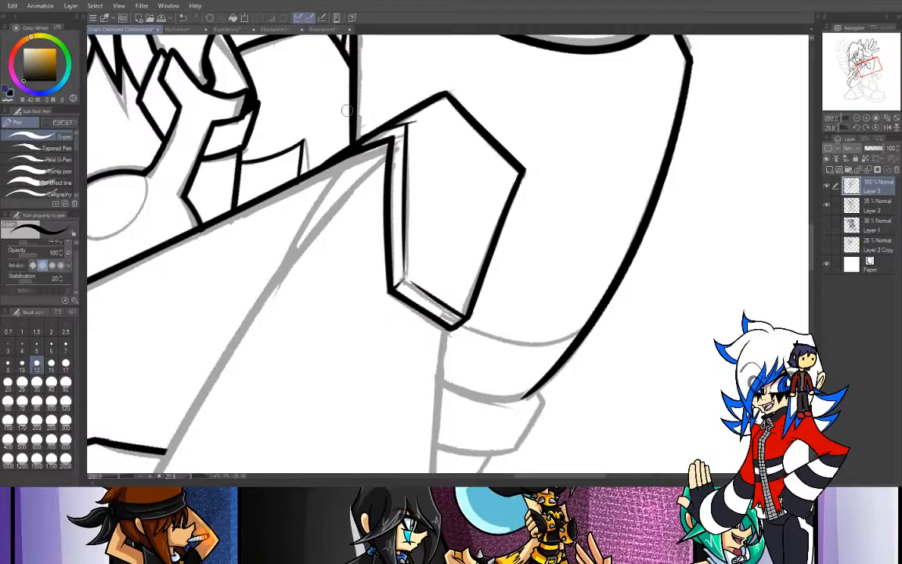
click(7, 101)
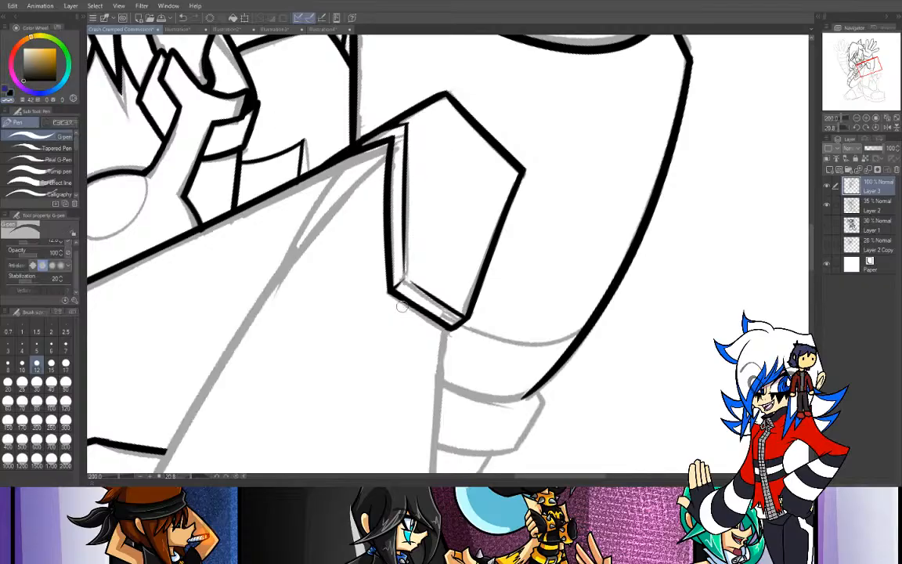
- Ink the lower leg's outer contour from the knee panel's bottom corner to the ankle plate and erase the overshoot inside the plate
click(875, 128)
mouse_move(861, 82)
mouse_down()
mouse_move(862, 73)
mouse_move(875, 73)
mouse_move(860, 65)
mouse_move(868, 74)
mouse_up()
click(857, 117)
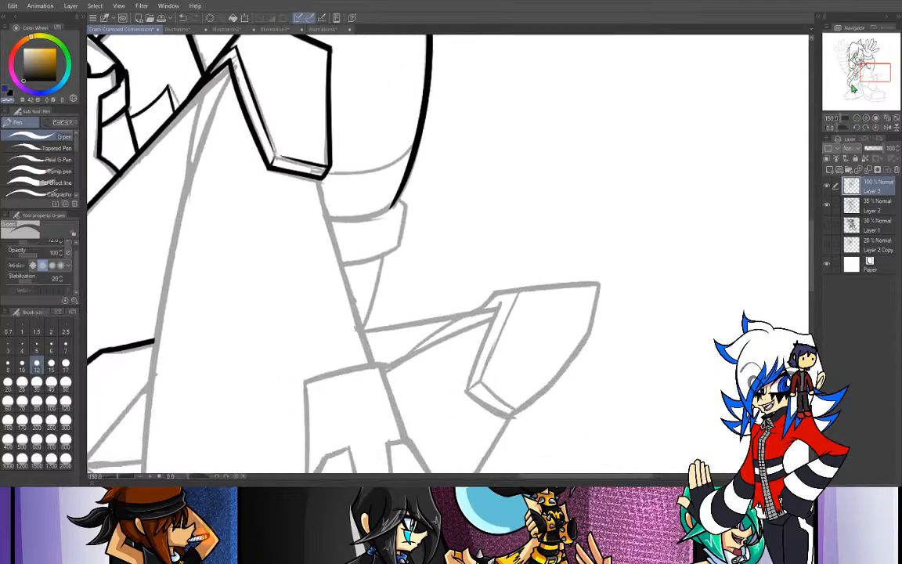
click(9, 99)
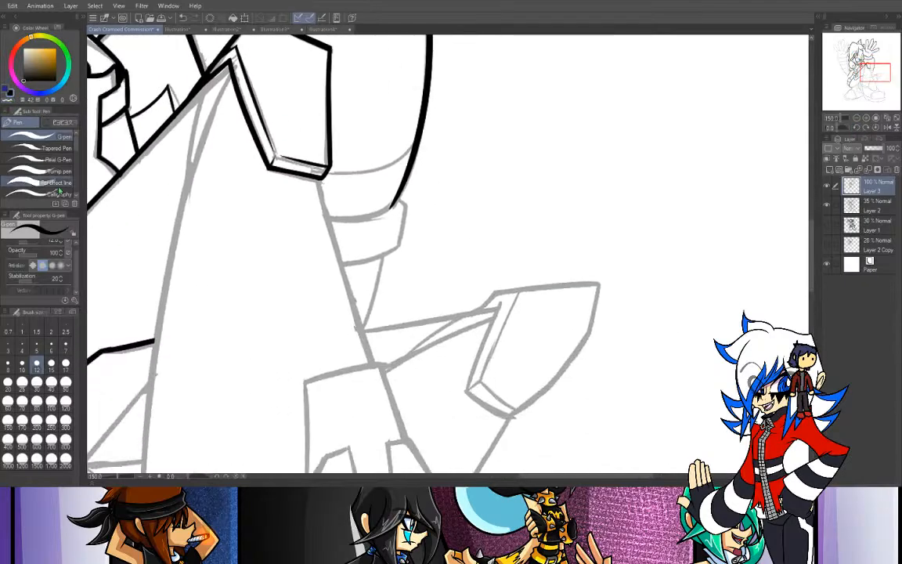
mouse_move(319, 179)
mouse_down()
mouse_move(393, 411)
mouse_move(323, 206)
mouse_move(387, 399)
mouse_move(324, 206)
mouse_move(376, 408)
mouse_up()
key(ctrl+z)
key(ctrl+z)
key(ctrl+z)
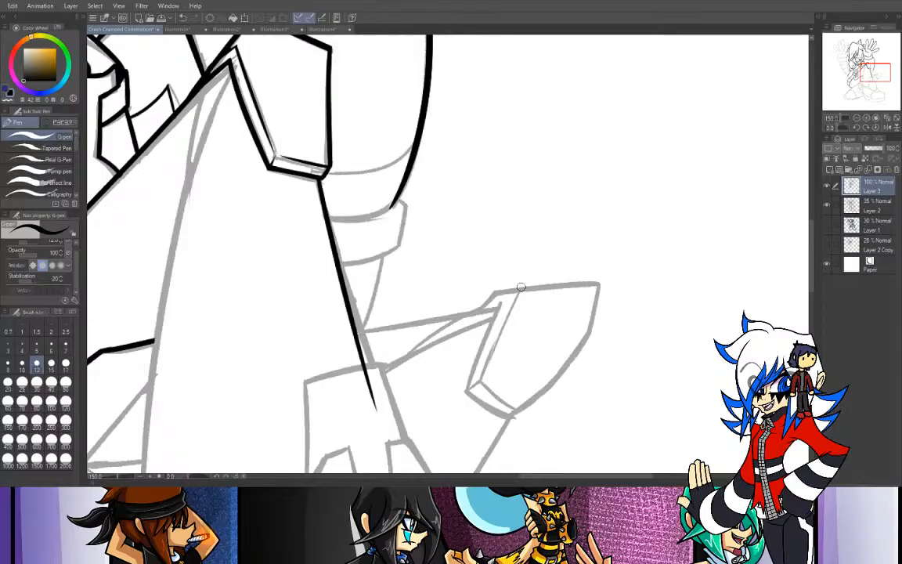
key(ctrl+z)
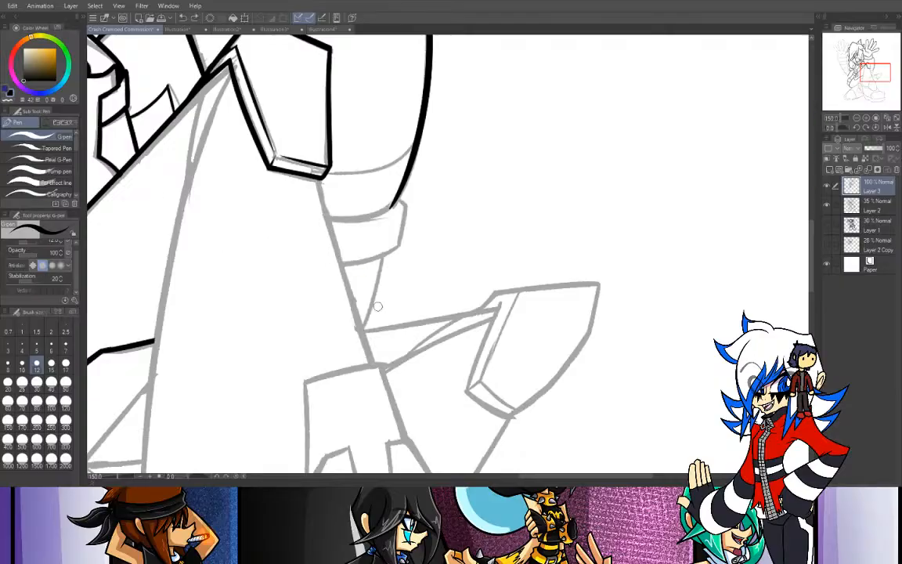
drag(317, 179, 374, 354)
key(ctrl+z)
drag(318, 179, 368, 371)
key(ctrl+z)
key(ctrl+z)
drag(318, 179, 394, 427)
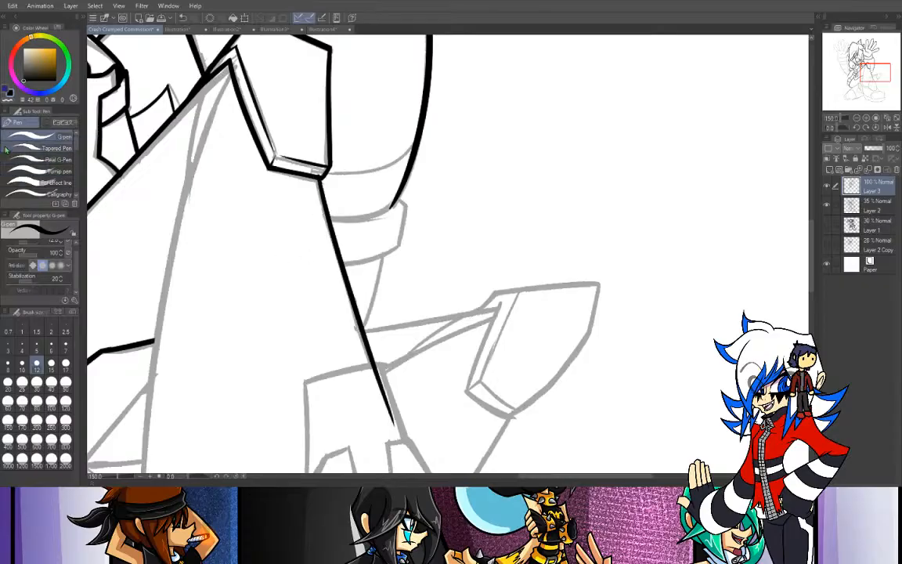
key(e)
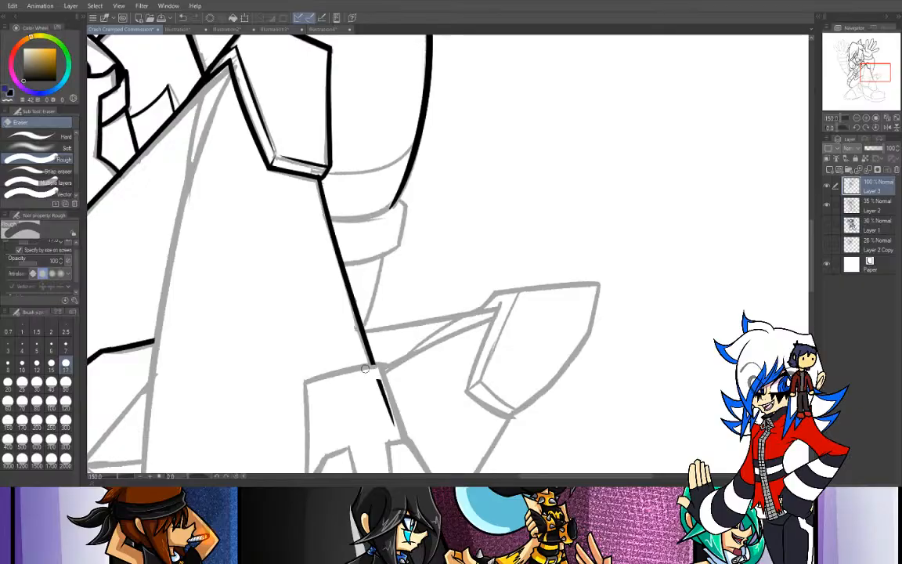
mouse_move(381, 375)
mouse_down()
mouse_move(391, 436)
mouse_move(378, 377)
mouse_up()
- Ink the curved lower end of the thigh behind the lower leg and the parallel band line just above it
key(p)
drag(329, 221, 393, 207)
key(ctrl+z)
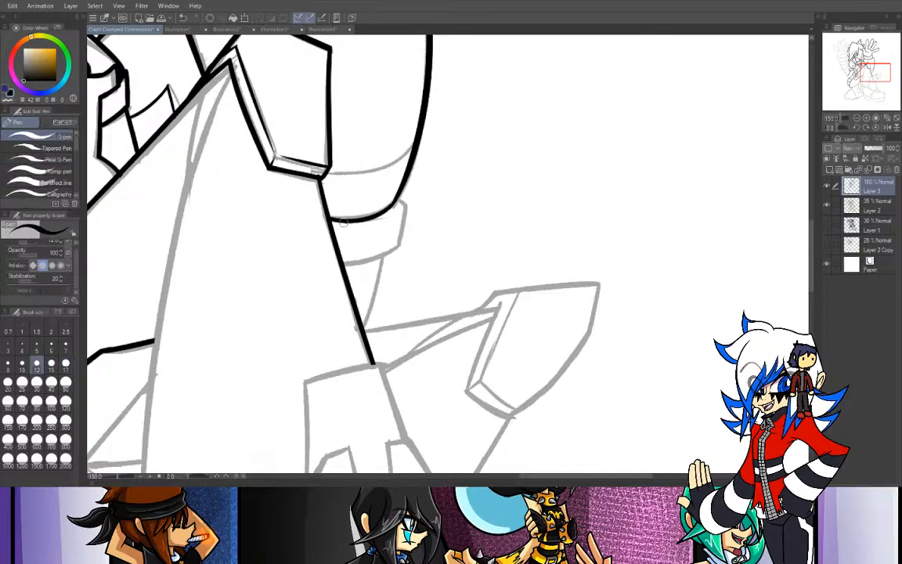
drag(328, 220, 401, 202)
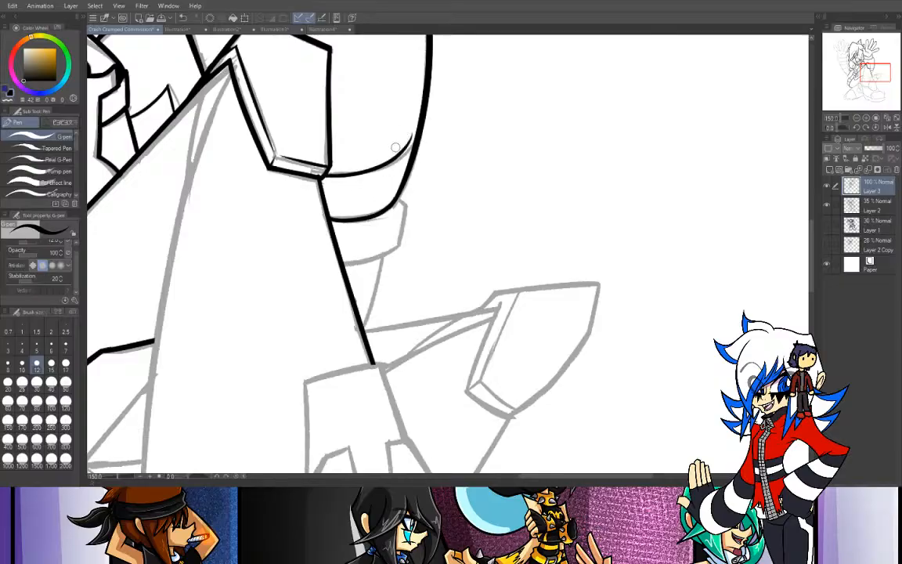
drag(325, 173, 418, 147)
key(ctrl+z)
drag(324, 175, 411, 153)
- Try to ink the lower leg's inner contour from the knee panel's inner corner down to the ankle band
drag(874, 72, 869, 68)
drag(600, 267, 577, 198)
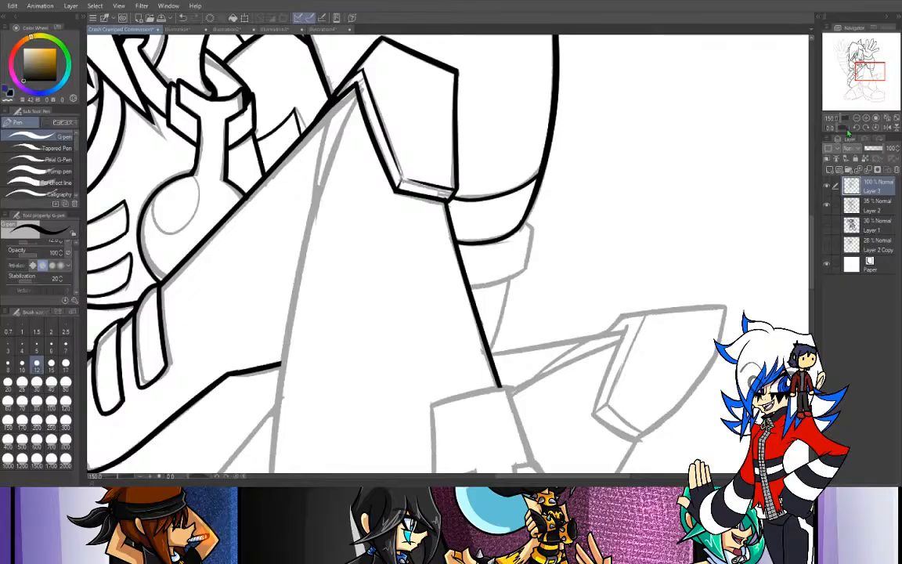
click(857, 119)
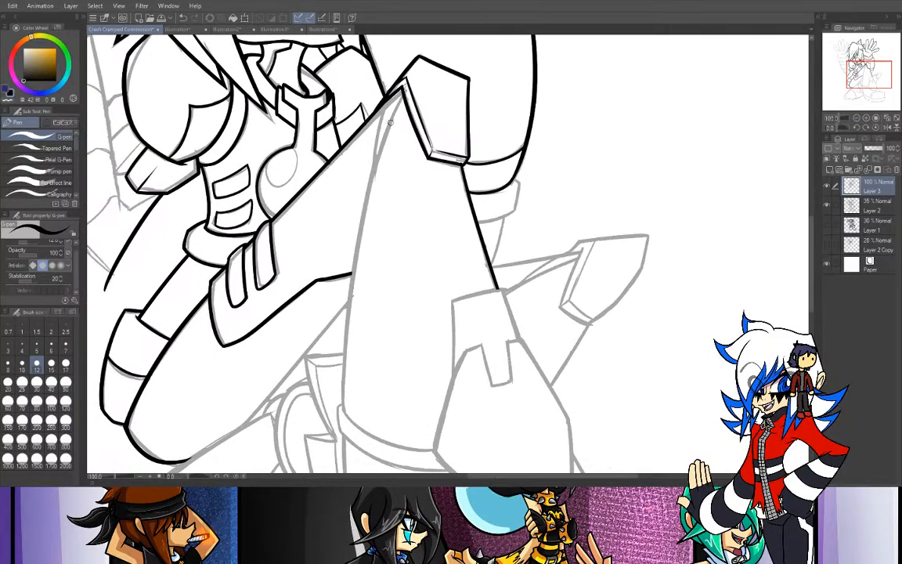
drag(403, 93, 344, 398)
key(ctrl+z)
drag(403, 93, 346, 401)
key(ctrl+z)
- Ink the lower leg's inner contour as one long smooth stroke from the knee corner past the ankle band toward the shoe
drag(868, 76, 866, 77)
click(867, 118)
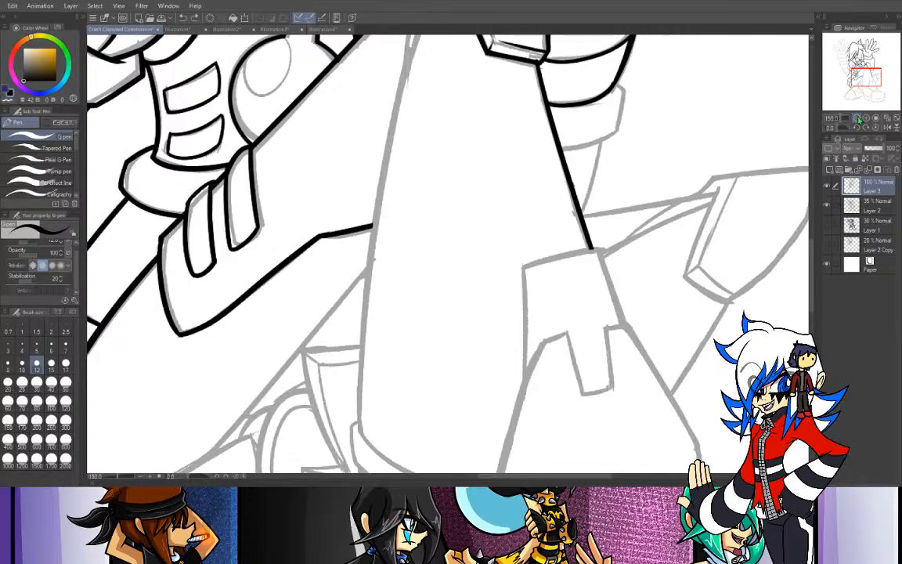
click(857, 118)
drag(844, 128, 841, 130)
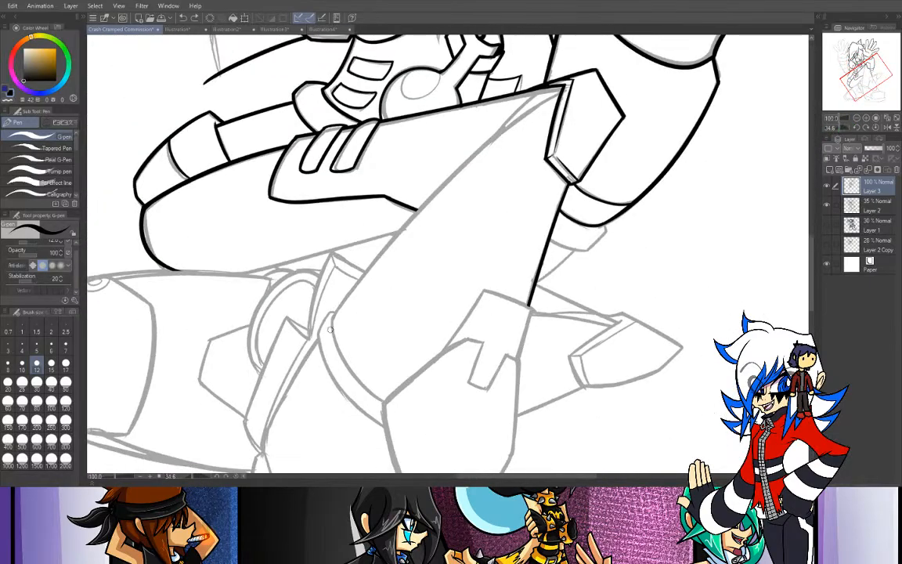
drag(493, 92, 180, 415)
key(ctrl+z)
drag(485, 94, 294, 335)
key(ctrl+z)
drag(541, 105, 300, 369)
key(ctrl+z)
drag(540, 106, 302, 368)
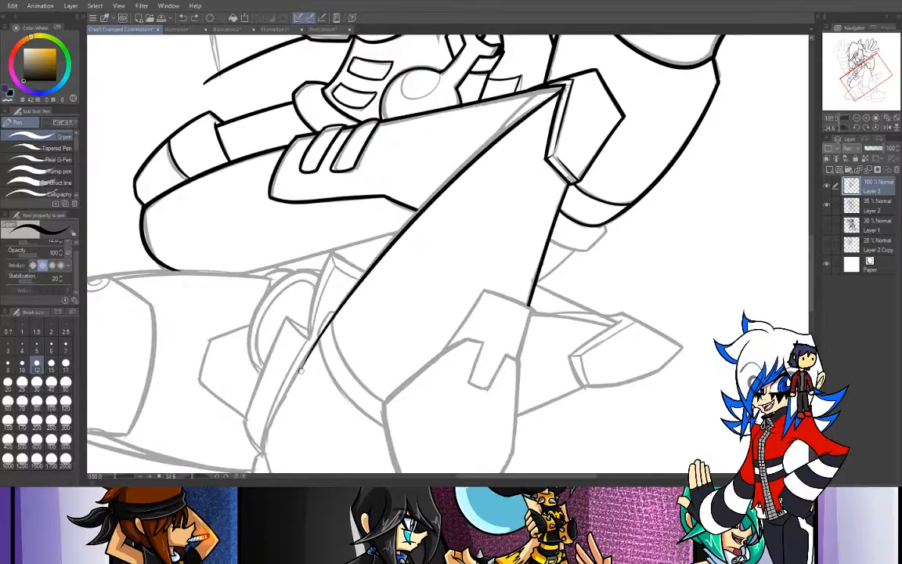
key(ctrl+z)
drag(540, 106, 290, 383)
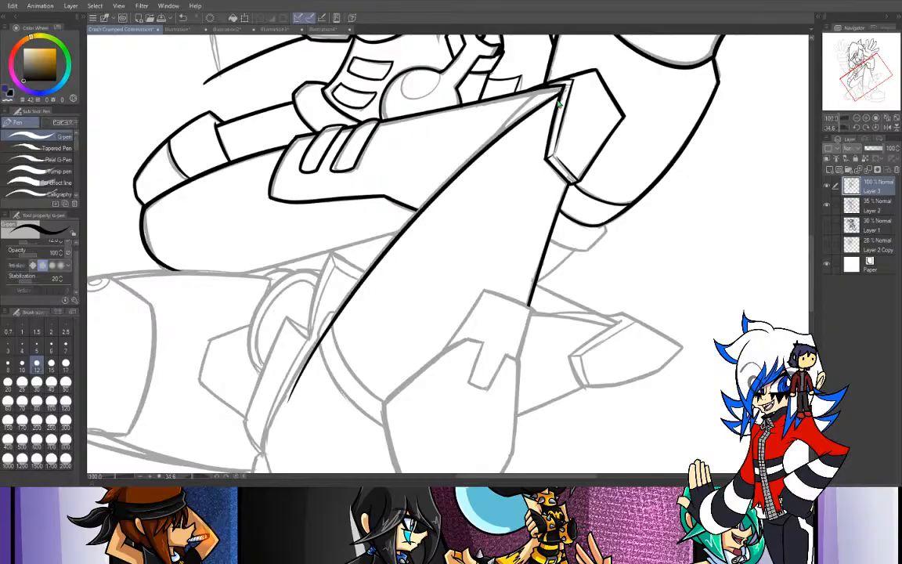
key(ctrl+z)
drag(541, 102, 291, 391)
key(ctrl+z)
mouse_move(561, 91)
mouse_down()
mouse_move(407, 228)
mouse_move(296, 396)
mouse_up()
key(ctrl+z)
drag(561, 92, 271, 426)
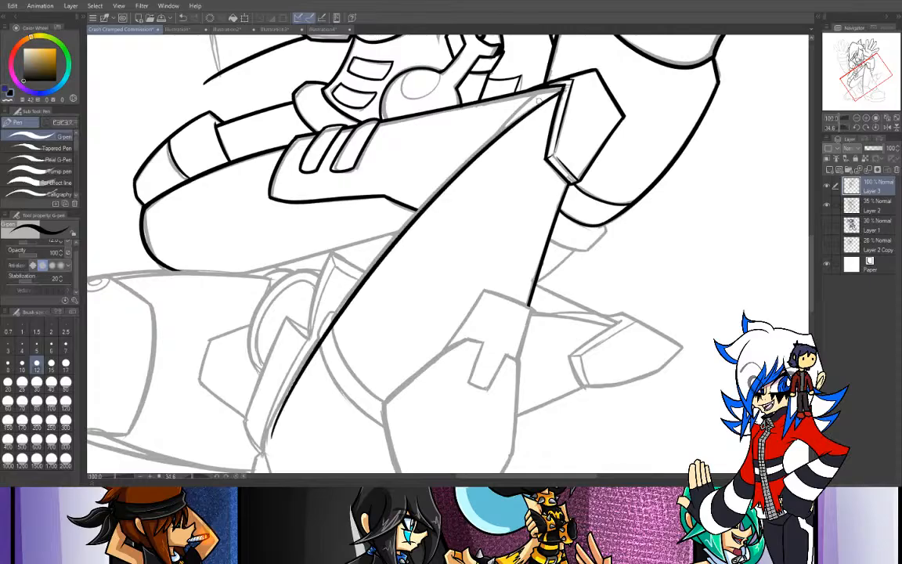
key(ctrl+z)
drag(553, 89, 244, 368)
key(ctrl+z)
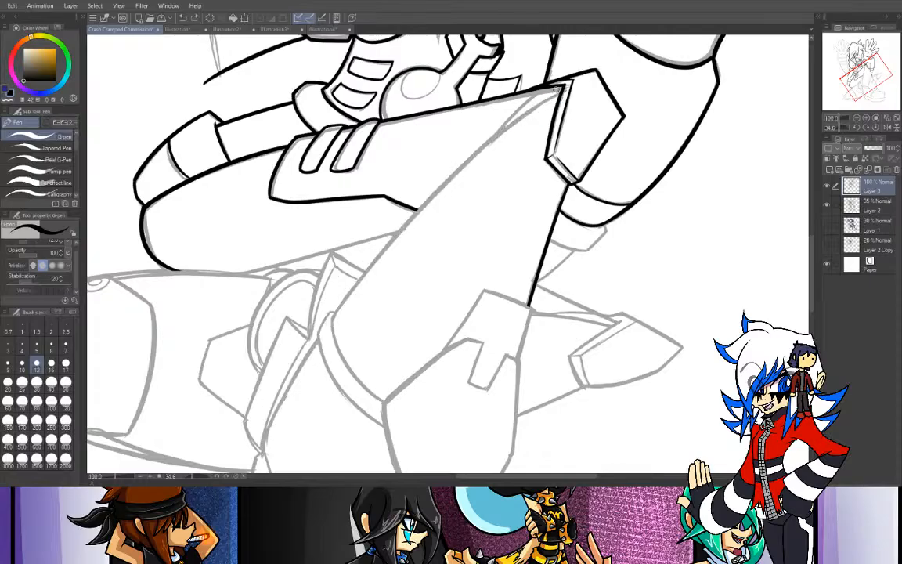
drag(561, 92, 235, 422)
key(ctrl+z)
mouse_move(561, 91)
mouse_down()
mouse_move(446, 125)
mouse_move(262, 434)
mouse_up()
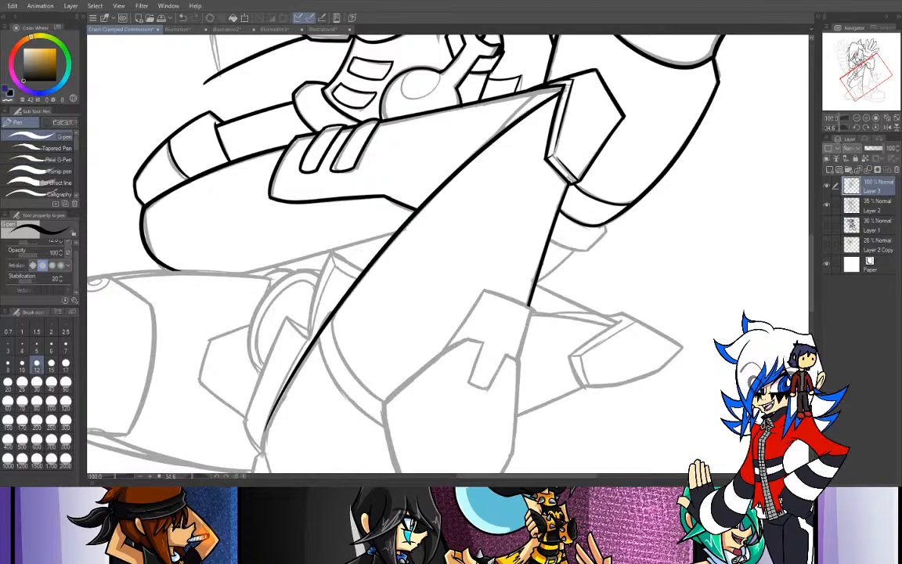
- Erase the inner contour where it crosses the ankle band and ink the band's curved upper edge
key(e)
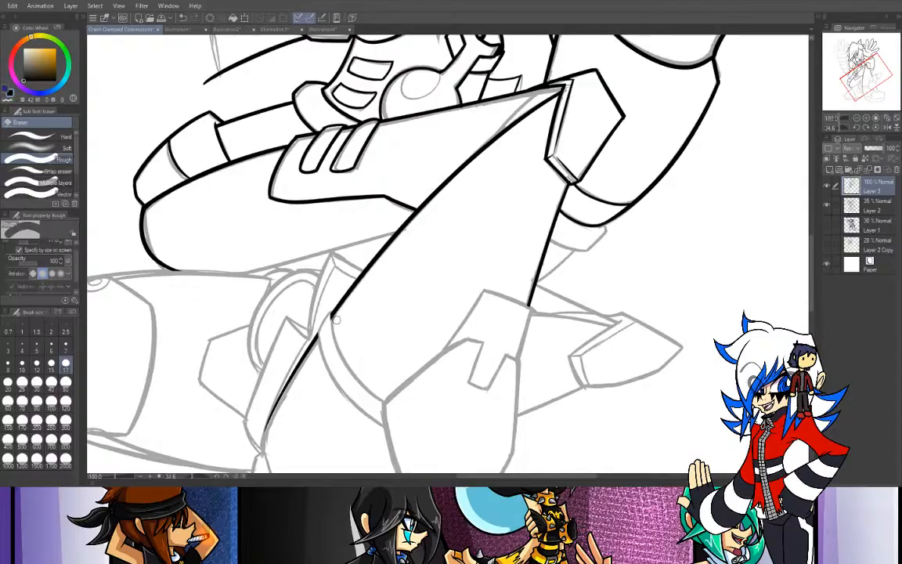
key(p)
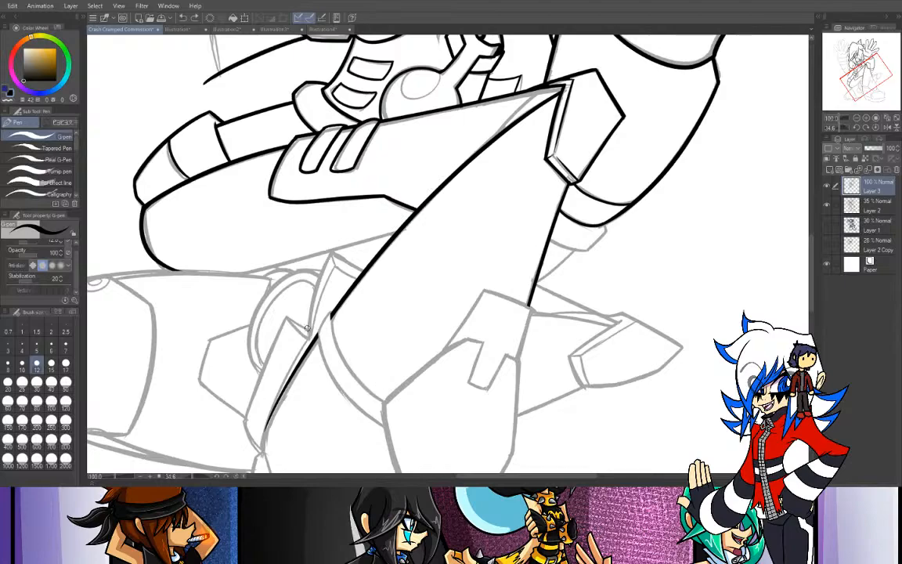
drag(332, 317, 384, 424)
key(ctrl+z)
mouse_move(332, 319)
mouse_down()
mouse_move(379, 400)
mouse_move(405, 417)
mouse_up()
key(ctrl+z)
drag(332, 317, 416, 411)
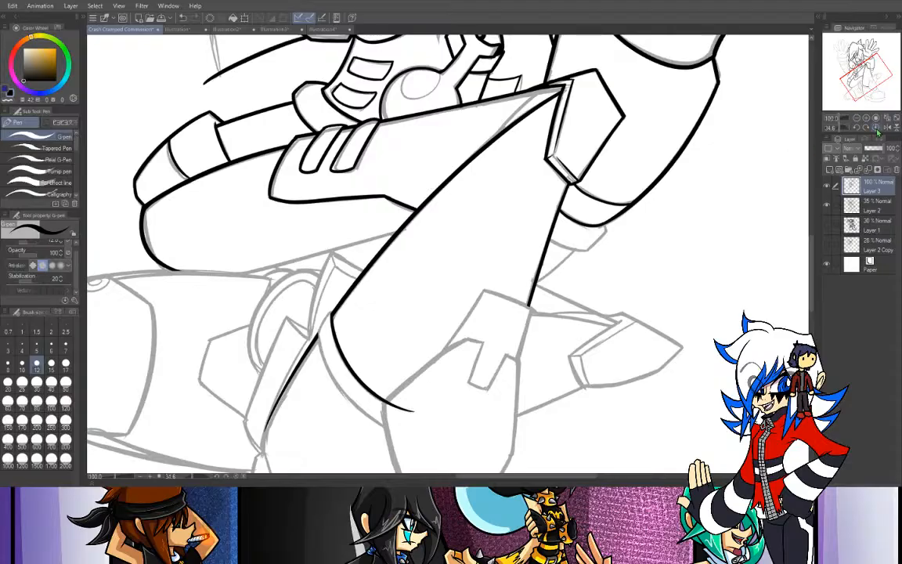
- Erase the end of the ankle band's upper line where it overshoots into the ankle plate
click(875, 128)
drag(851, 73, 857, 88)
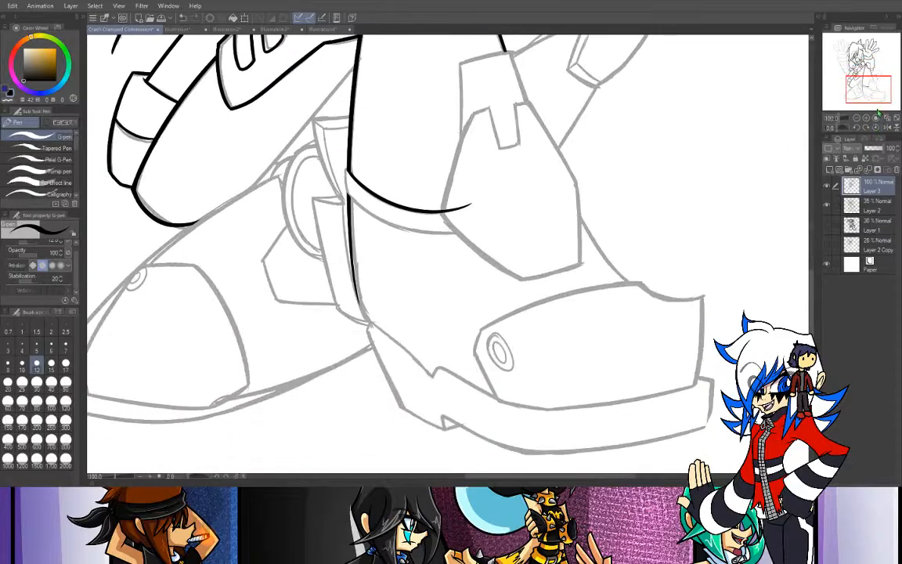
click(866, 118)
key(b)
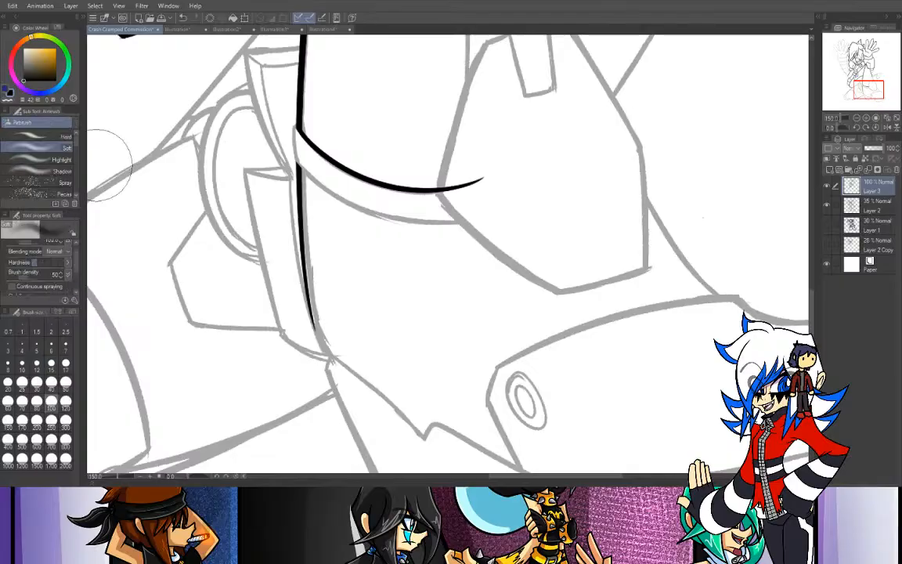
drag(509, 182, 472, 216)
key(ctrl+z)
key(e)
mouse_move(479, 173)
mouse_down()
mouse_move(452, 177)
mouse_move(459, 173)
mouse_move(463, 187)
mouse_move(450, 183)
mouse_up()
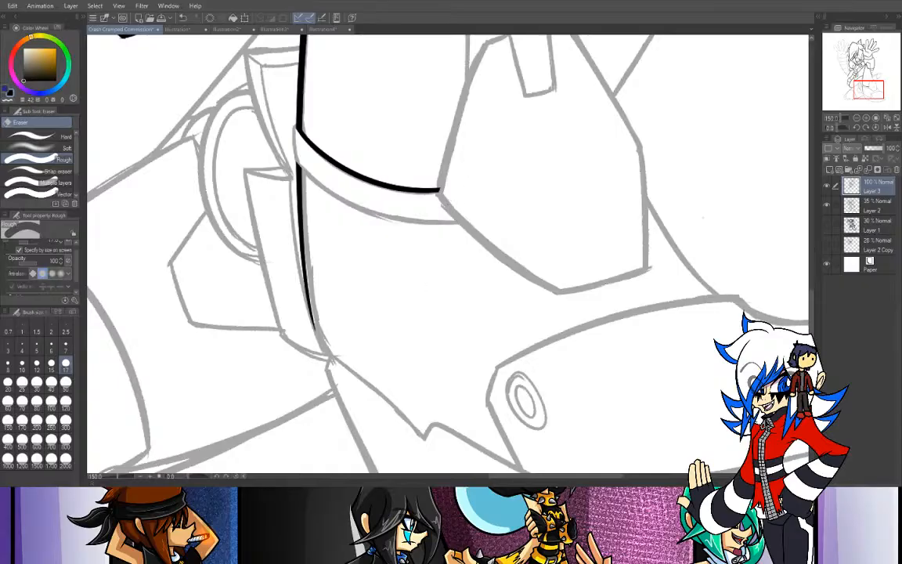
- Ink the ankle band's short side edge and curved lower edge, and erase the lower line's overshoot into the ankle plate
key(p)
drag(297, 122, 298, 165)
key(ctrl+z)
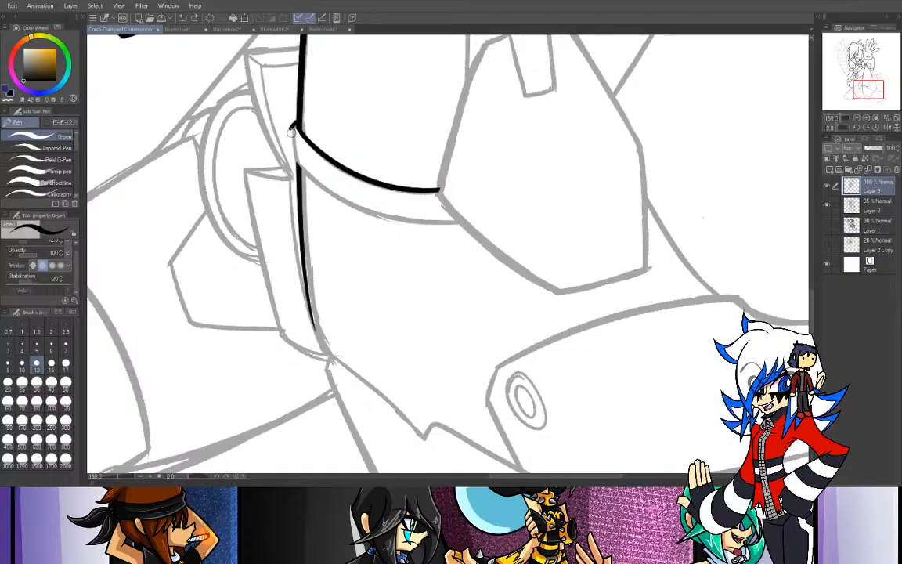
drag(291, 129, 299, 167)
key(ctrl+z)
mouse_move(292, 128)
mouse_down()
mouse_move(293, 162)
mouse_move(415, 222)
mouse_up()
key(ctrl+z)
drag(300, 172, 495, 220)
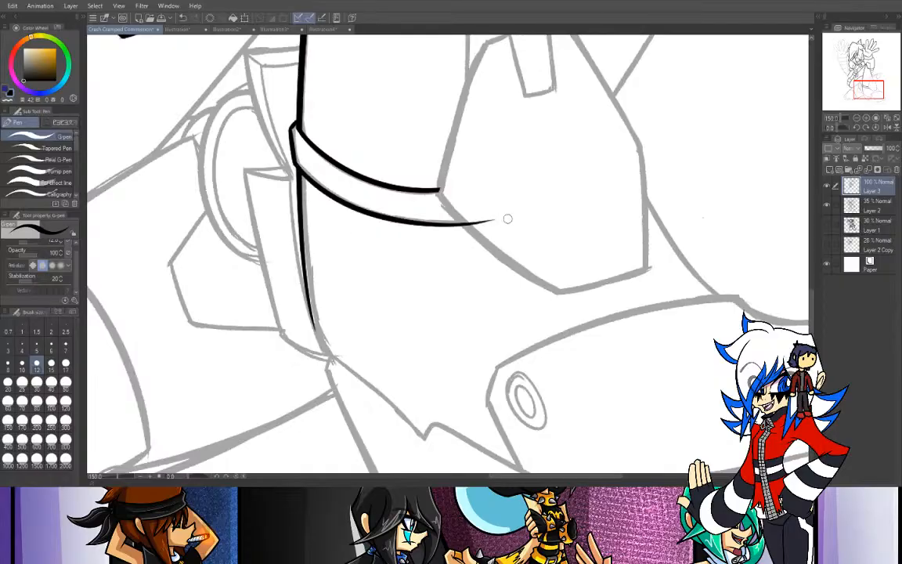
key(e)
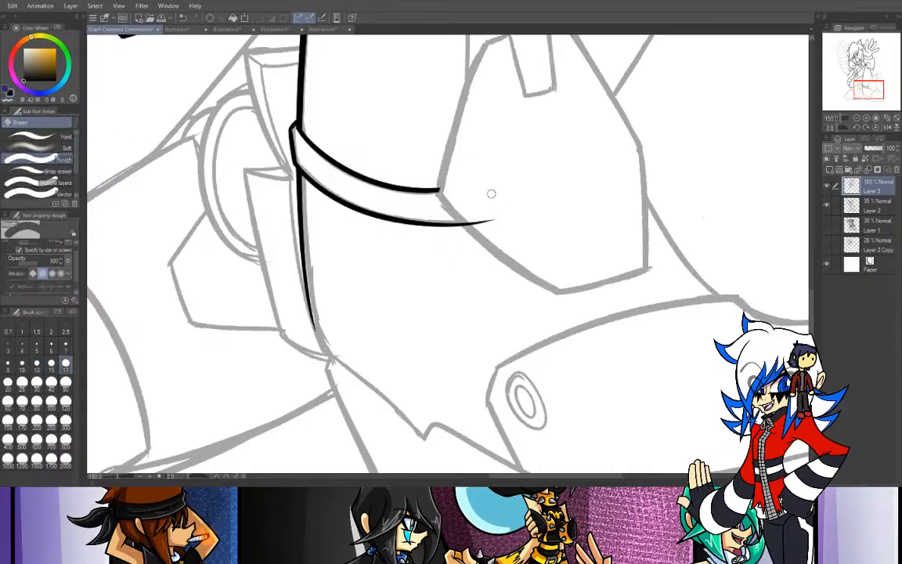
drag(462, 222, 494, 220)
- Ink the short curved line beside the knee corner, from the thigh's upper contour down to the lower leg's inner contour
mouse_move(870, 94)
mouse_down()
mouse_move(875, 77)
mouse_move(858, 84)
mouse_up()
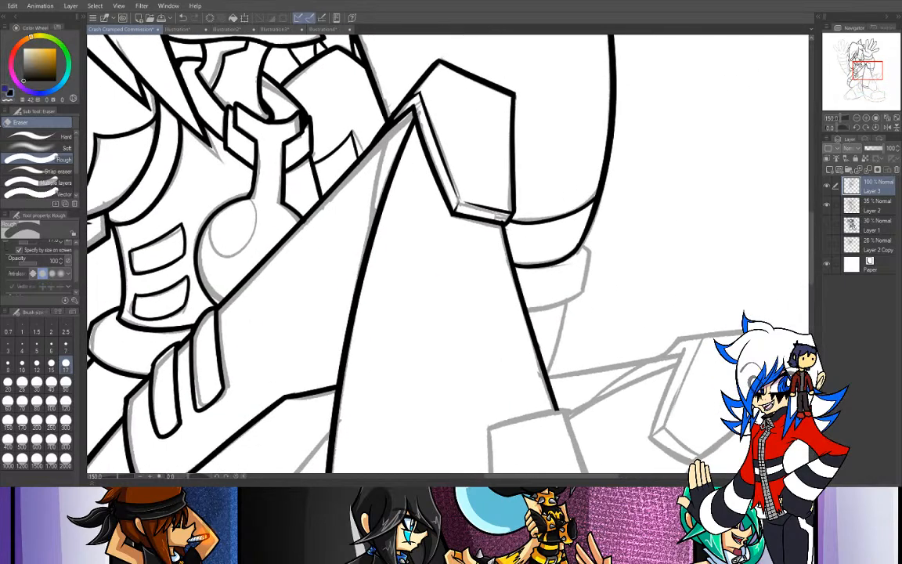
key(p)
drag(389, 122, 371, 227)
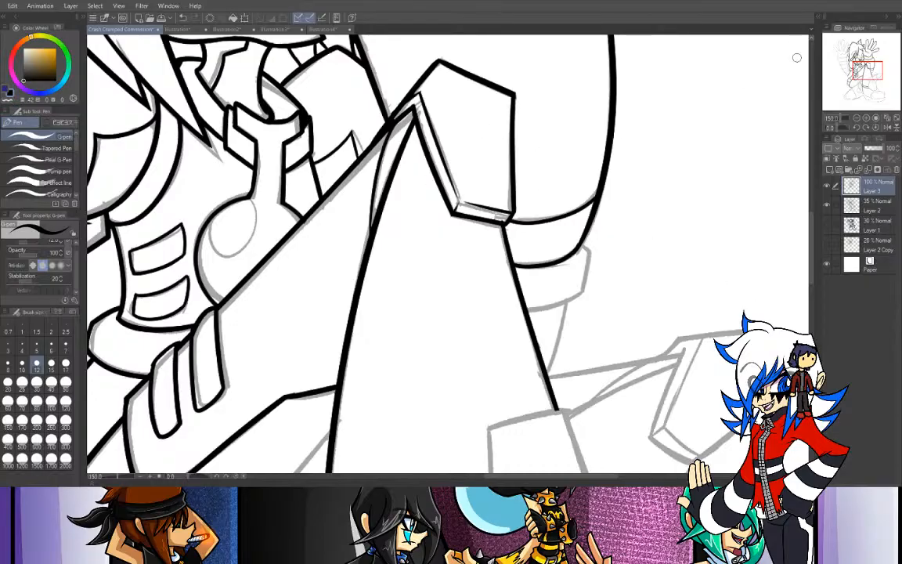
- Ink the upper corner, outer side and curved lower edge of the cuff below the thigh behind the lower leg
mouse_move(867, 70)
mouse_down()
mouse_move(857, 84)
mouse_move(865, 75)
mouse_up()
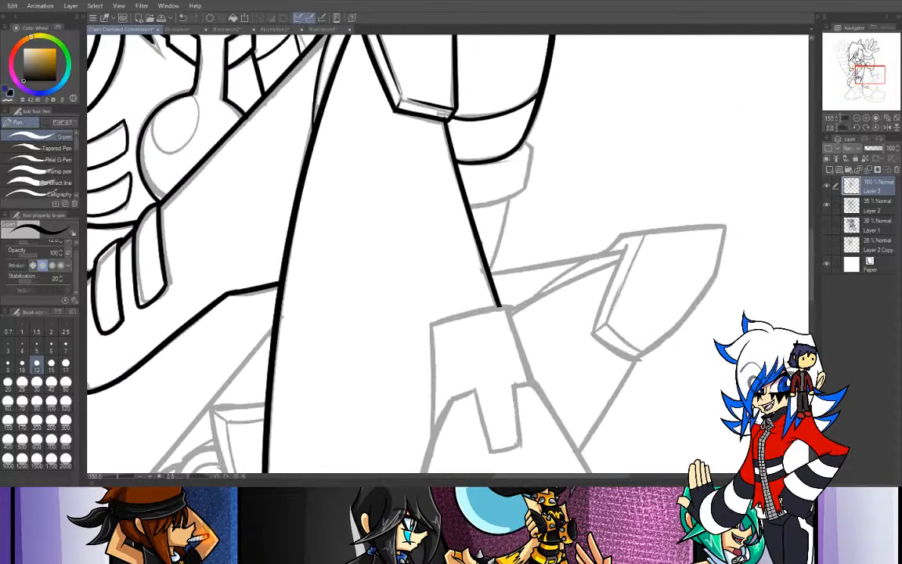
drag(528, 138, 533, 154)
mouse_move(526, 140)
mouse_down()
mouse_move(551, 169)
mouse_move(507, 217)
mouse_up()
key(ctrl+z)
mouse_move(531, 149)
mouse_down()
mouse_move(506, 224)
mouse_move(554, 187)
mouse_up()
key(ctrl+z)
mouse_move(467, 206)
mouse_down()
mouse_move(508, 204)
mouse_move(565, 169)
mouse_up()
key(ctrl+z)
mouse_move(466, 206)
mouse_down()
mouse_move(512, 191)
mouse_move(558, 159)
mouse_up()
key(ctrl+z)
drag(469, 206, 562, 169)
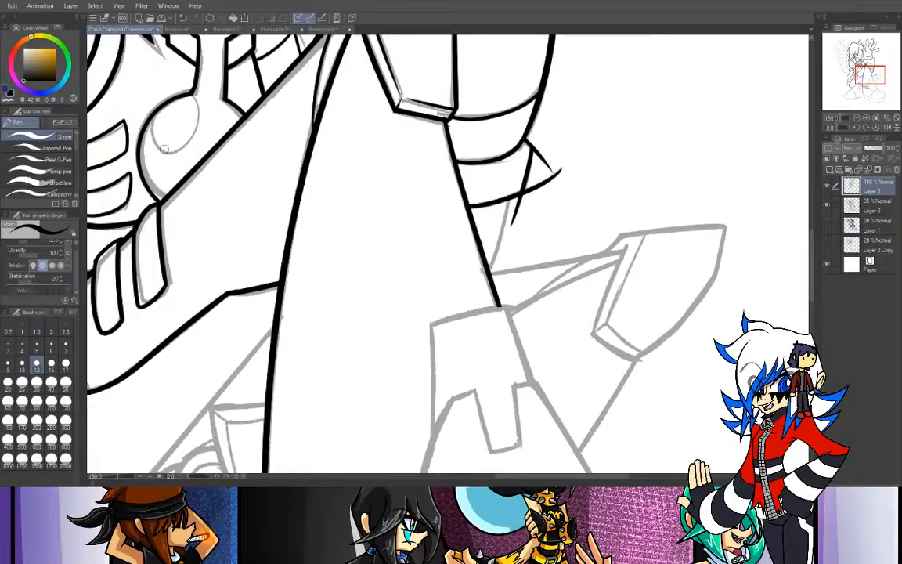
- Erase the overshooting line ends at the cuff's outer lower corner behind the lower leg
key(e)
mouse_move(516, 226)
mouse_down()
mouse_move(502, 219)
mouse_move(539, 192)
mouse_up()
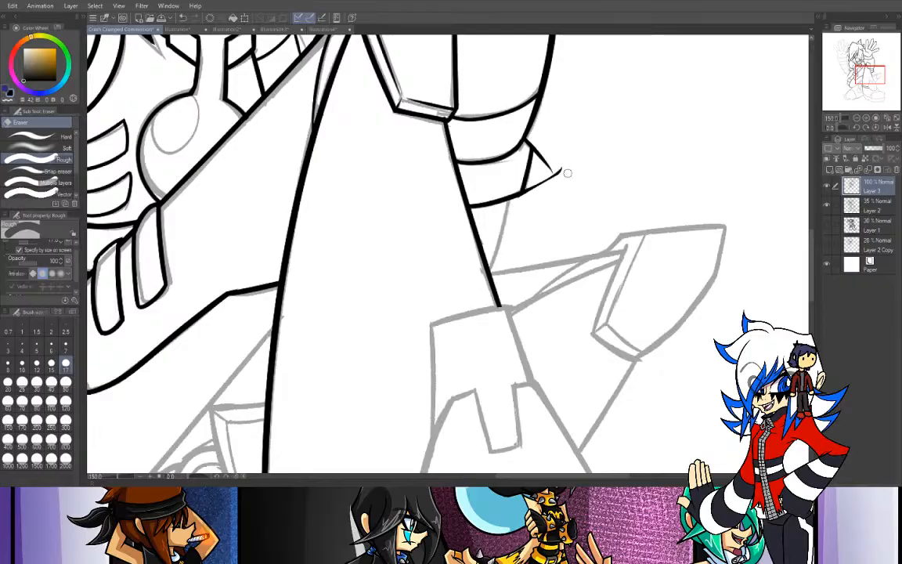
drag(542, 142, 534, 188)
drag(551, 162, 537, 185)
- Ink the back contour of the boot from the ankle band to the heel corner, and the sole's upper edge from there to its notch
mouse_move(863, 76)
mouse_down()
mouse_move(857, 101)
mouse_move(858, 88)
mouse_move(864, 92)
mouse_up()
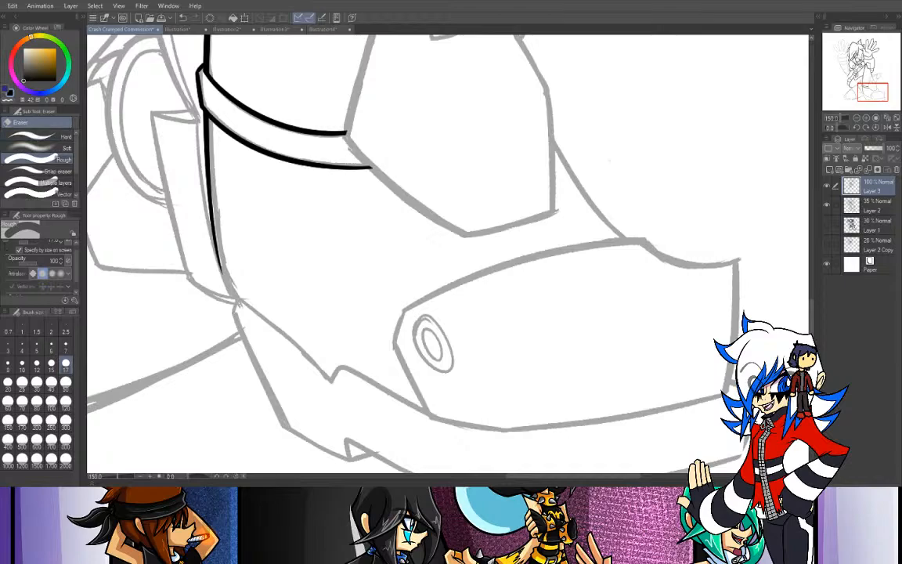
key(p)
drag(223, 263, 240, 308)
key(ctrl+z)
drag(215, 226, 242, 313)
key(ctrl+z)
drag(209, 198, 240, 307)
key(ctrl+z)
drag(210, 178, 242, 317)
key(ctrl+z)
drag(210, 197, 241, 308)
key(ctrl+z)
drag(209, 178, 238, 307)
key(ctrl+z)
drag(211, 195, 235, 302)
key(ctrl+z)
drag(210, 196, 237, 306)
key(ctrl+z)
drag(210, 195, 242, 310)
key(ctrl+z)
drag(210, 198, 241, 309)
key(ctrl+z)
drag(210, 201, 245, 312)
key(ctrl+z)
drag(211, 200, 241, 306)
key(ctrl+z)
mouse_move(209, 184)
mouse_down()
mouse_move(224, 273)
mouse_move(293, 338)
mouse_up()
key(ctrl+z)
drag(218, 279, 327, 380)
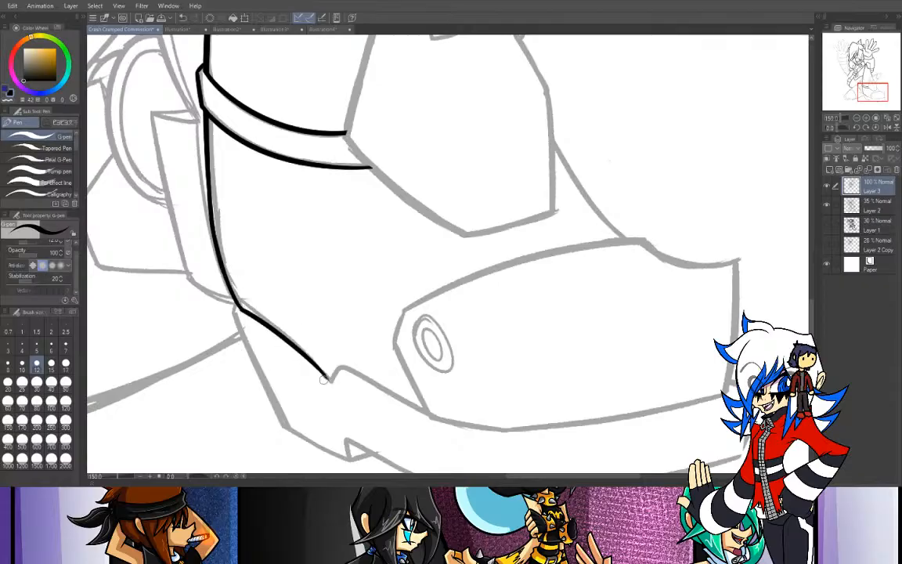
- Ink the slanted back edge of the sole from the heel corner down past its lower corner
drag(238, 308, 227, 342)
drag(851, 95, 846, 99)
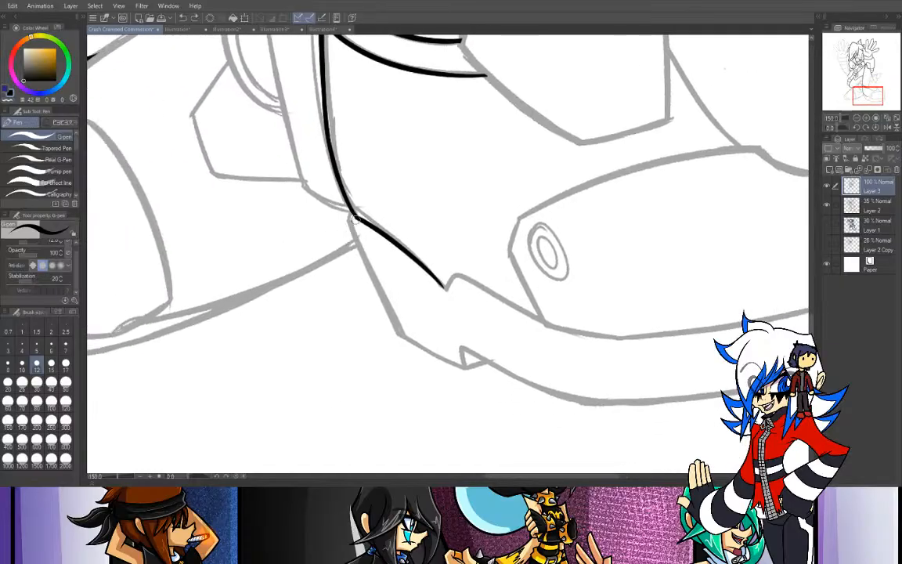
mouse_move(352, 214)
mouse_down()
mouse_move(341, 235)
mouse_move(409, 353)
mouse_up()
key(ctrl+z)
key(ctrl+z)
key(ctrl+z)
key(ctrl+z)
drag(352, 212, 434, 394)
key(ctrl+z)
drag(353, 213, 457, 440)
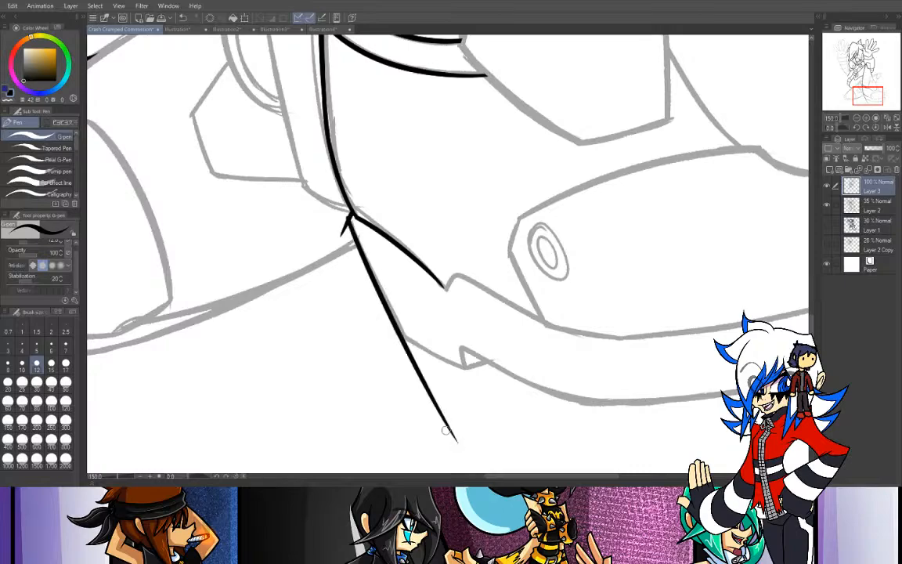
mouse_move(400, 335)
mouse_down()
mouse_move(501, 369)
mouse_move(539, 395)
mouse_up()
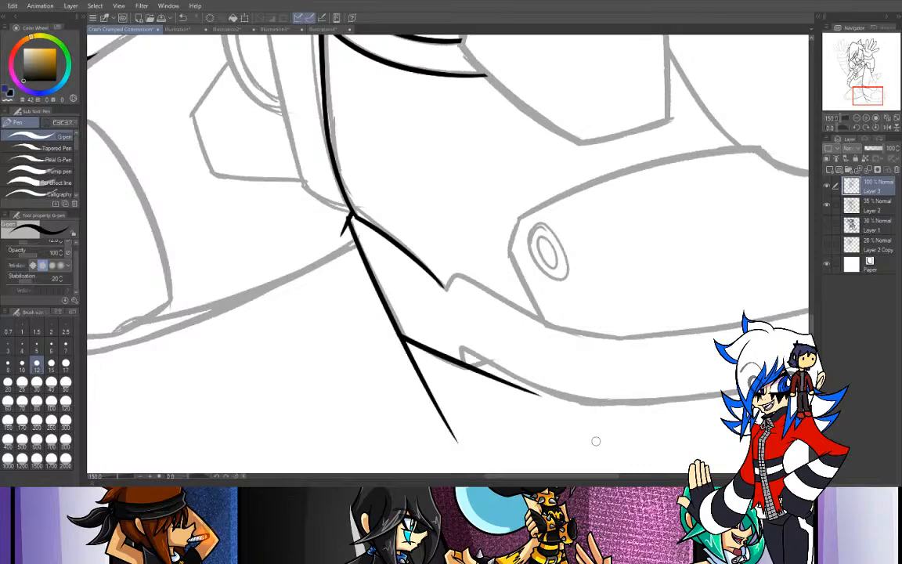
drag(867, 95, 875, 99)
key(ctrl+z)
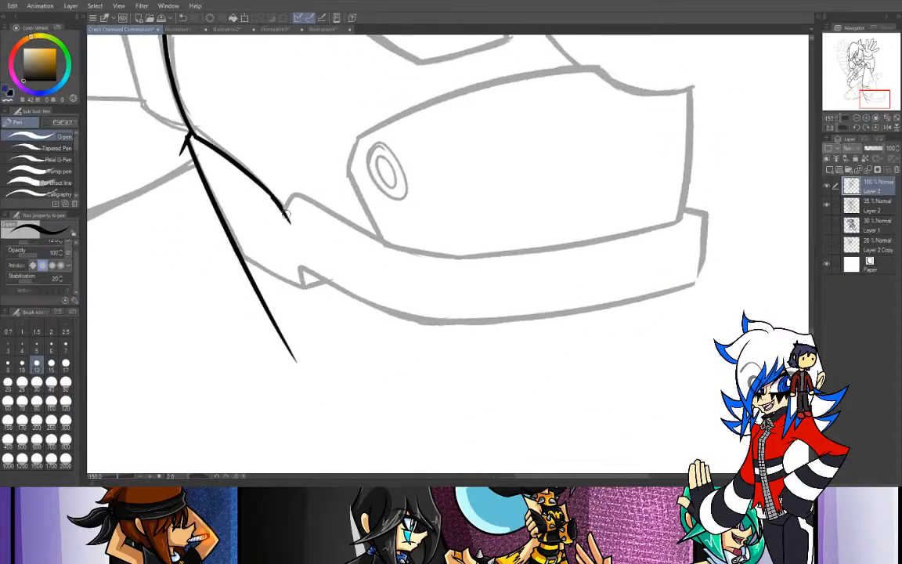
- Ink the notch in the sole's upper edge and continue the edge forward to beneath the toe cap
mouse_move(277, 201)
mouse_down()
mouse_move(284, 211)
mouse_move(321, 202)
mouse_move(341, 215)
mouse_up()
key(ctrl+z)
drag(285, 210, 398, 272)
key(ctrl+z)
drag(285, 215, 448, 275)
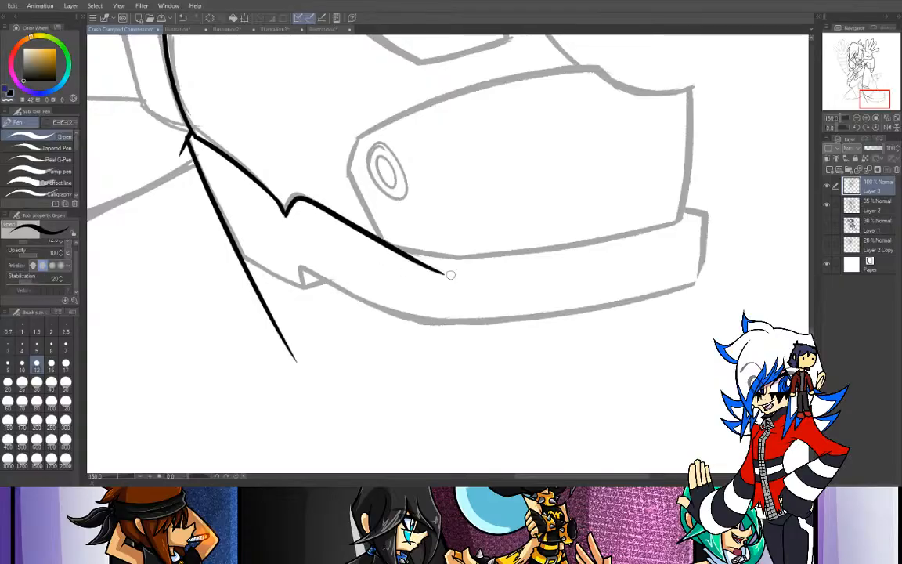
key(ctrl+z)
mouse_move(285, 213)
mouse_down()
mouse_move(298, 196)
mouse_move(403, 249)
mouse_up()
key(ctrl+z)
drag(284, 210, 418, 253)
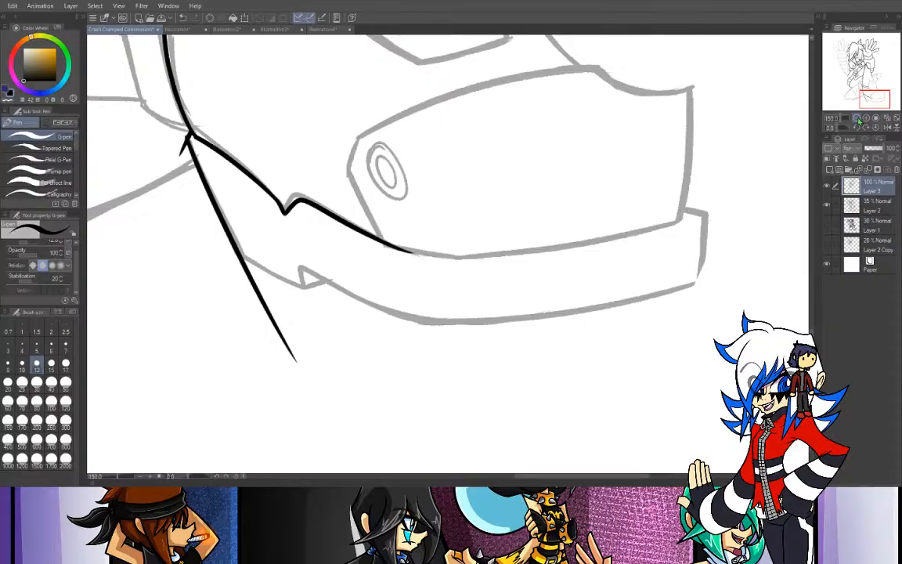
- Erase the stray stroke end sticking out at the boot's heel corner
key(ctrl+minus)
mouse_move(864, 95)
mouse_down()
mouse_move(868, 86)
mouse_move(858, 93)
mouse_up()
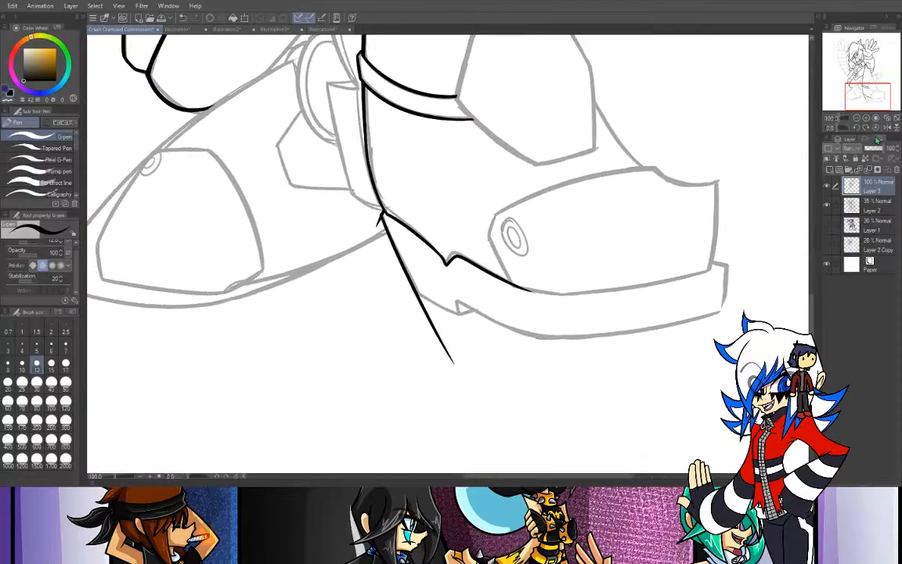
key(ctrl+plus)
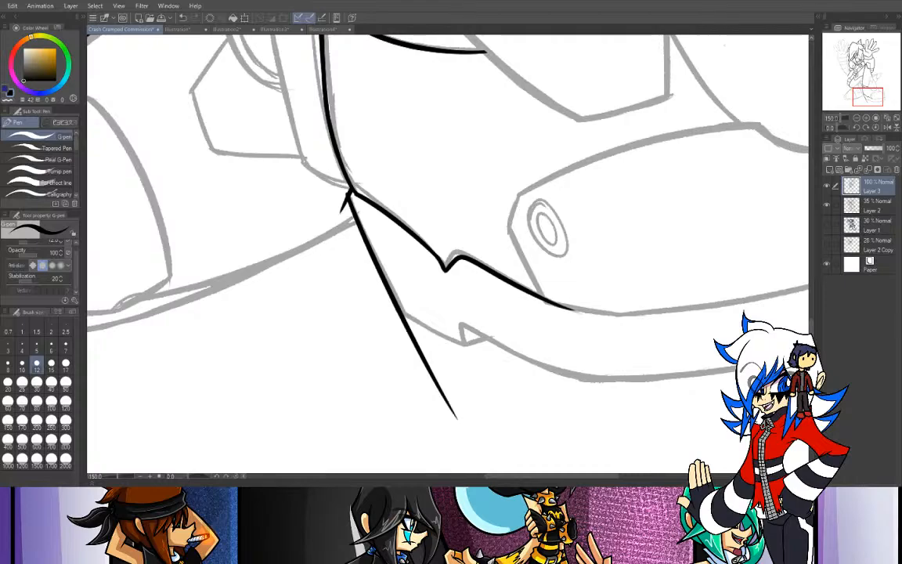
key(e)
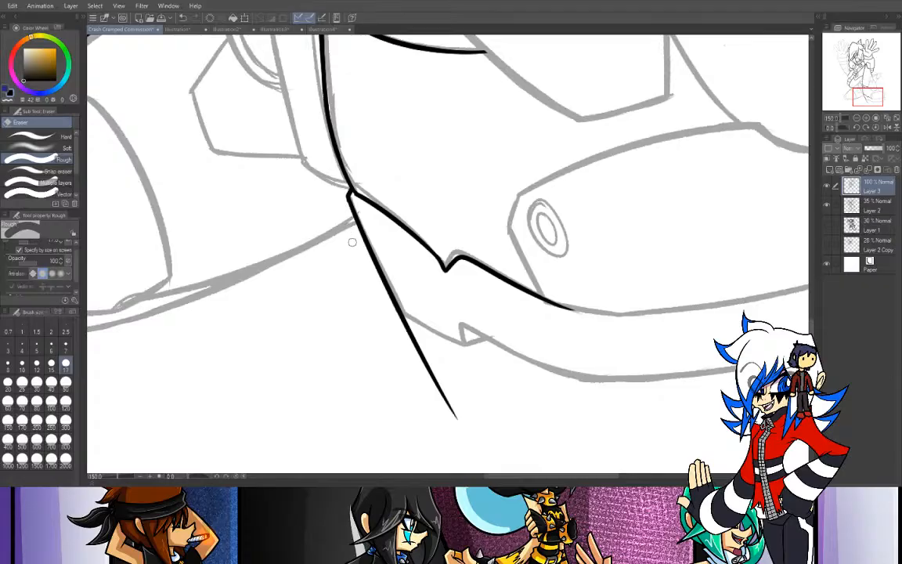
- Ink the slightly curved upper edge of the block above the ankle plate, running past the lower leg's front contour
click(856, 118)
drag(866, 97, 875, 89)
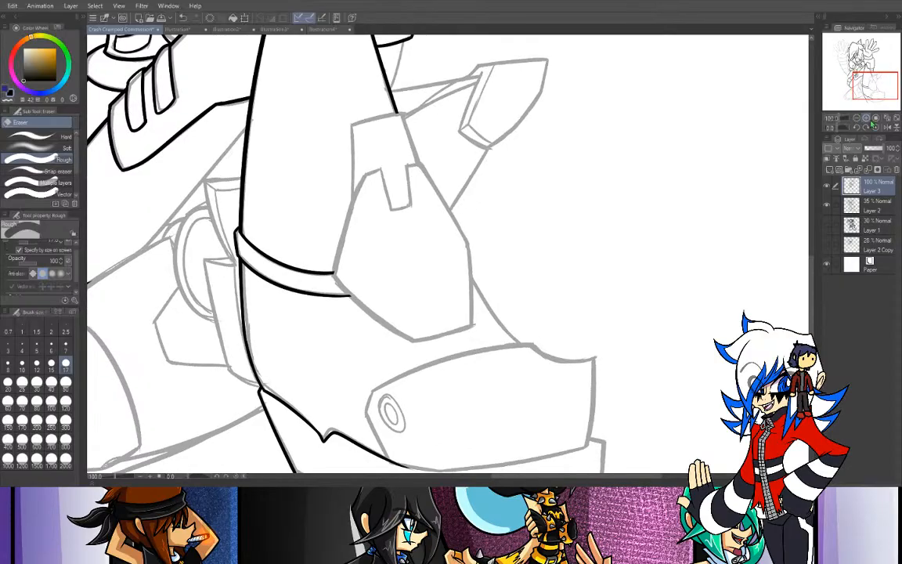
click(866, 117)
click(866, 117)
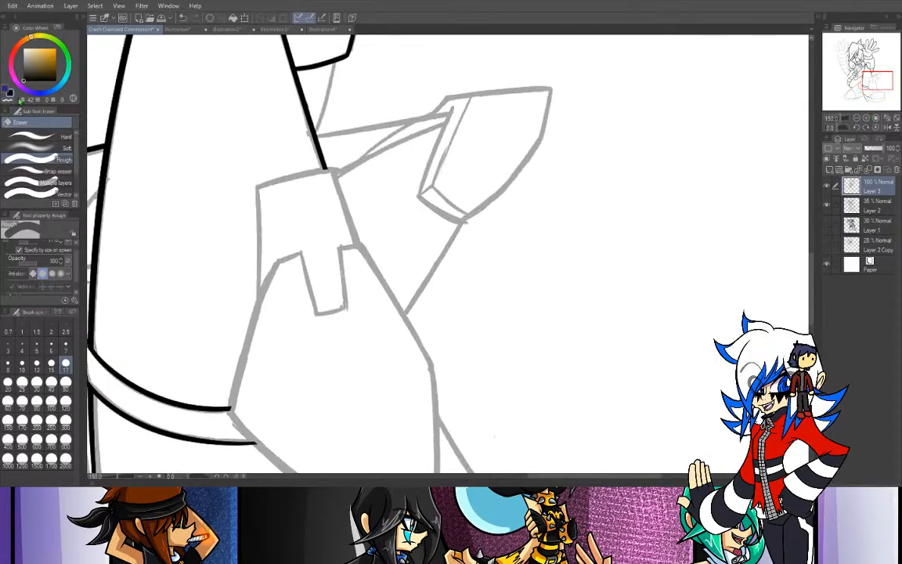
key(p)
mouse_move(255, 188)
mouse_down()
mouse_move(399, 158)
mouse_move(391, 170)
mouse_up()
key(ctrl+z)
key(ctrl+z)
key(ctrl+z)
drag(256, 187, 401, 168)
key(ctrl+z)
drag(255, 187, 402, 163)
key(ctrl+z)
drag(256, 188, 405, 164)
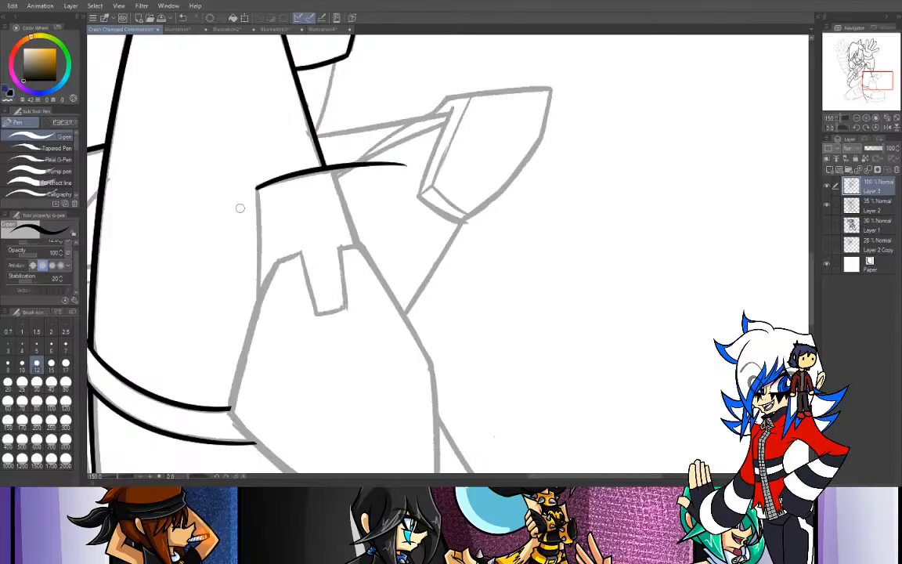
- Ink the two side edges of the block above the ankle plate, from its upper corners down into the plate
drag(258, 188, 261, 343)
key(ctrl+z)
drag(257, 188, 259, 352)
key(ctrl+z)
drag(256, 188, 258, 329)
key(ctrl+z)
drag(256, 188, 257, 329)
drag(338, 188, 372, 287)
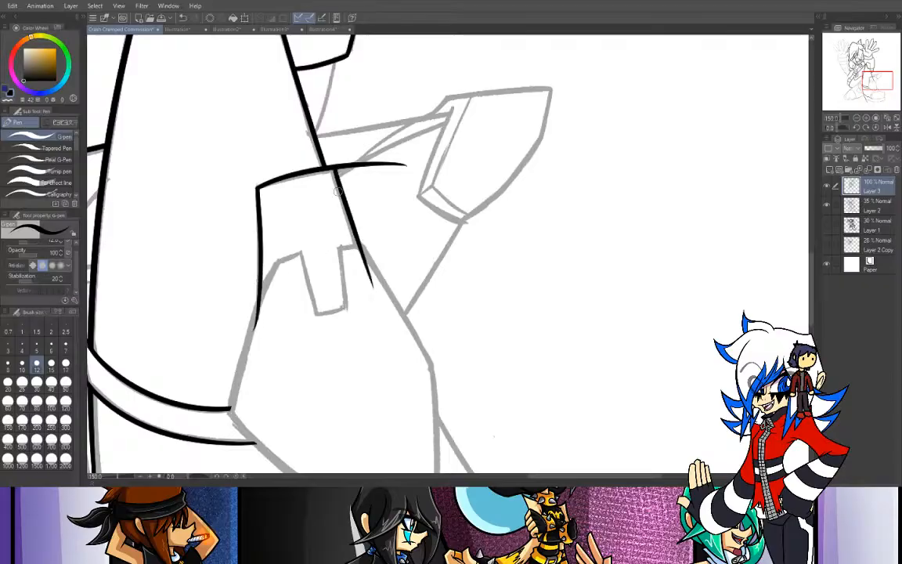
key(ctrl+z)
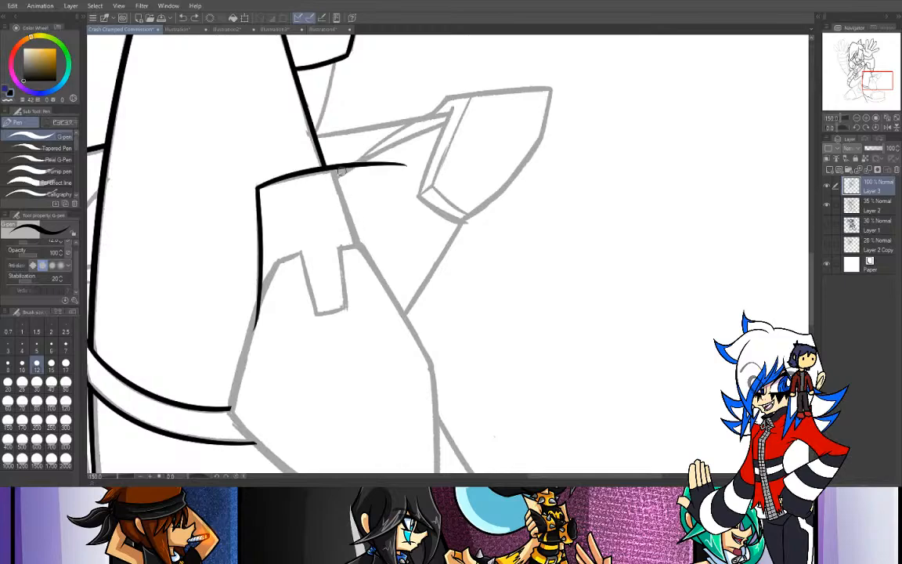
mouse_move(331, 164)
mouse_down()
mouse_move(376, 323)
mouse_move(340, 189)
mouse_move(385, 327)
mouse_up()
key(ctrl+z)
key(ctrl+z)
drag(332, 165, 385, 327)
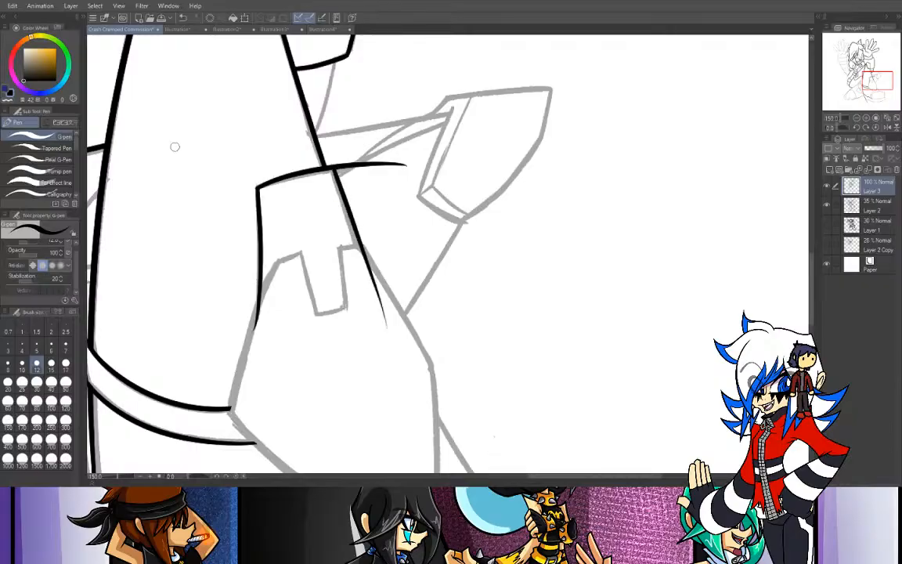
- Erase the overshoots of the block's upper edge and both side edges above the ankle plate
key(e)
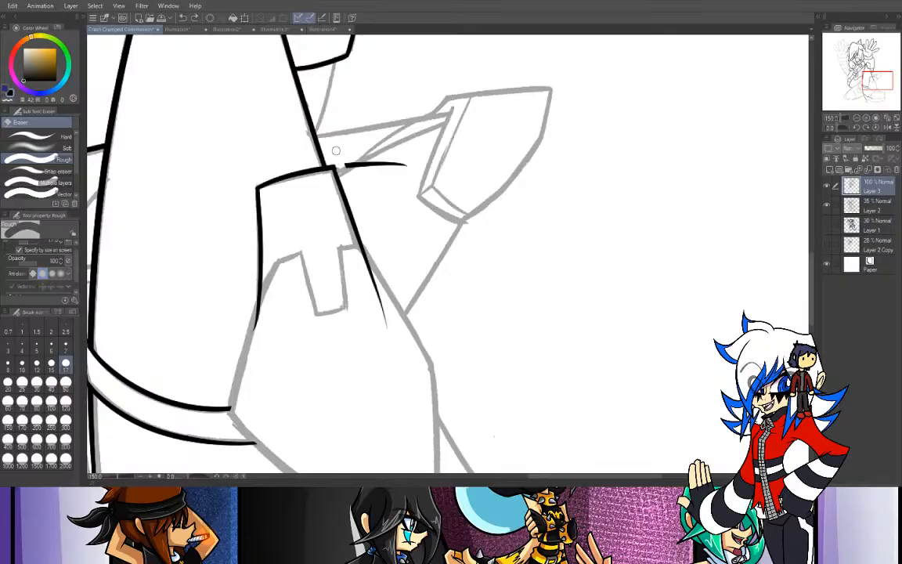
drag(349, 163, 426, 170)
drag(365, 255, 380, 305)
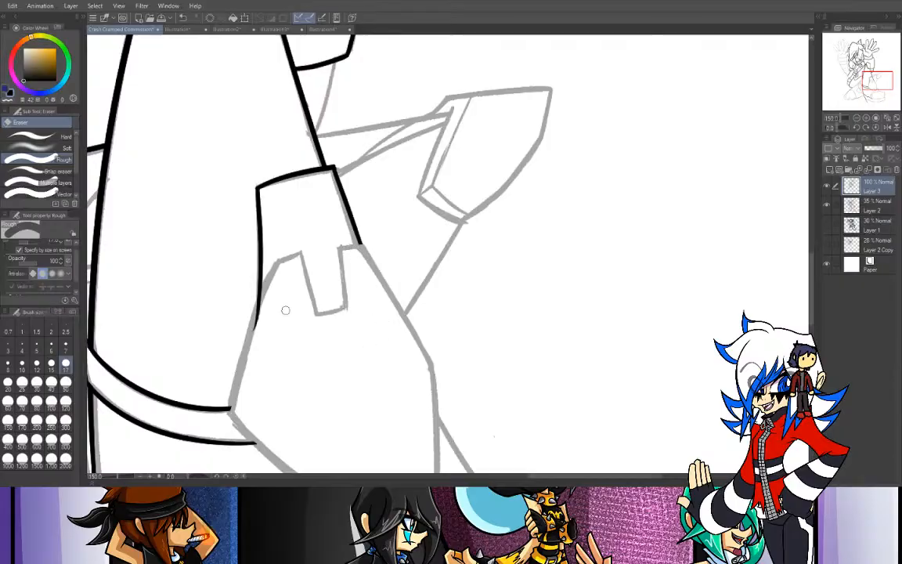
drag(256, 344, 270, 288)
drag(254, 335, 280, 253)
- Ink the ankle plate's rear edge up from the ankle band and its slanted lower edge down toward the toe cap
key(p)
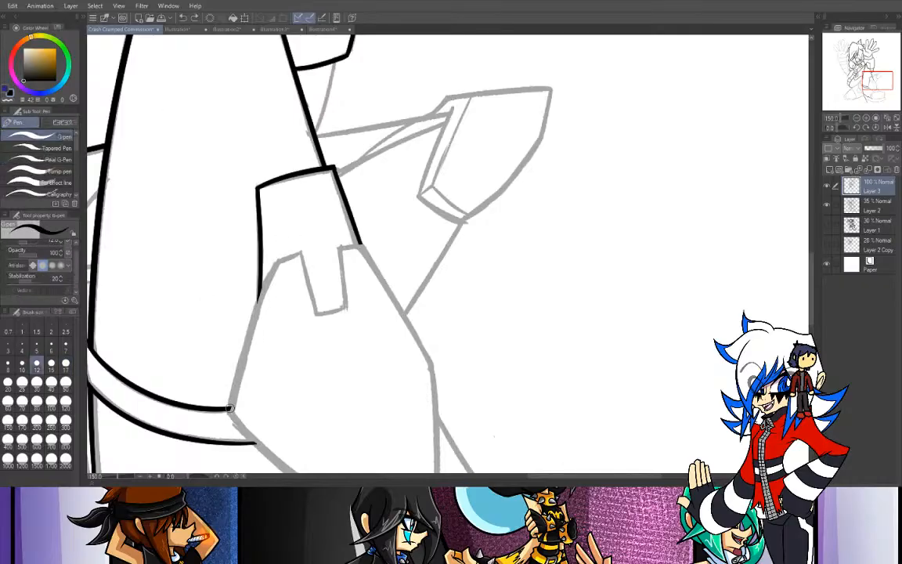
drag(233, 395, 296, 222)
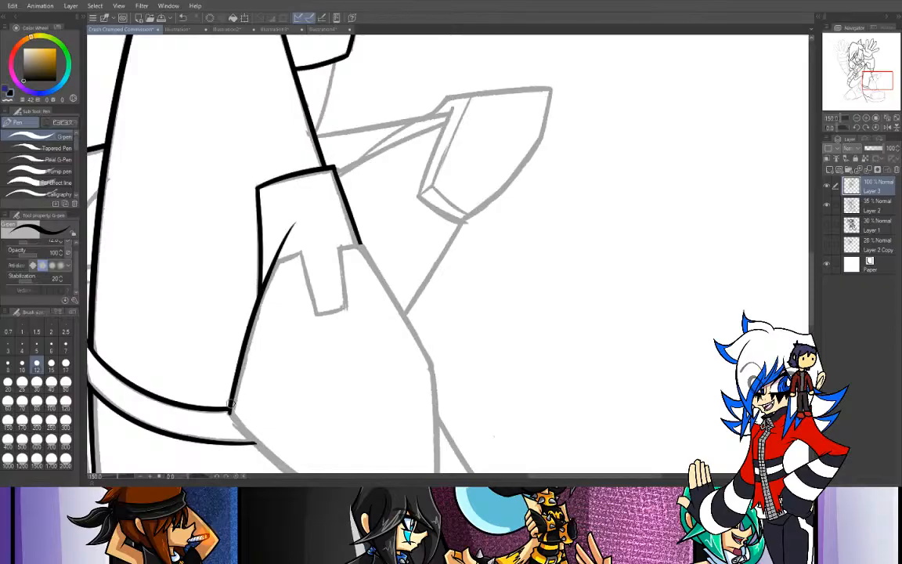
drag(874, 80, 869, 90)
drag(329, 183, 483, 318)
key(ctrl+z)
drag(332, 183, 510, 317)
key(ctrl+z)
drag(332, 183, 491, 298)
key(ctrl+z)
mouse_move(332, 182)
mouse_down()
mouse_move(408, 248)
mouse_move(493, 300)
mouse_up()
key(ctrl+z)
mouse_move(332, 182)
mouse_down()
mouse_move(398, 244)
mouse_move(500, 307)
mouse_up()
- Ink the ankle plate's rising lower front edge from its lowest corner out past the front side
drag(454, 277, 605, 226)
key(ctrl+z)
drag(453, 278, 607, 224)
key(ctrl+z)
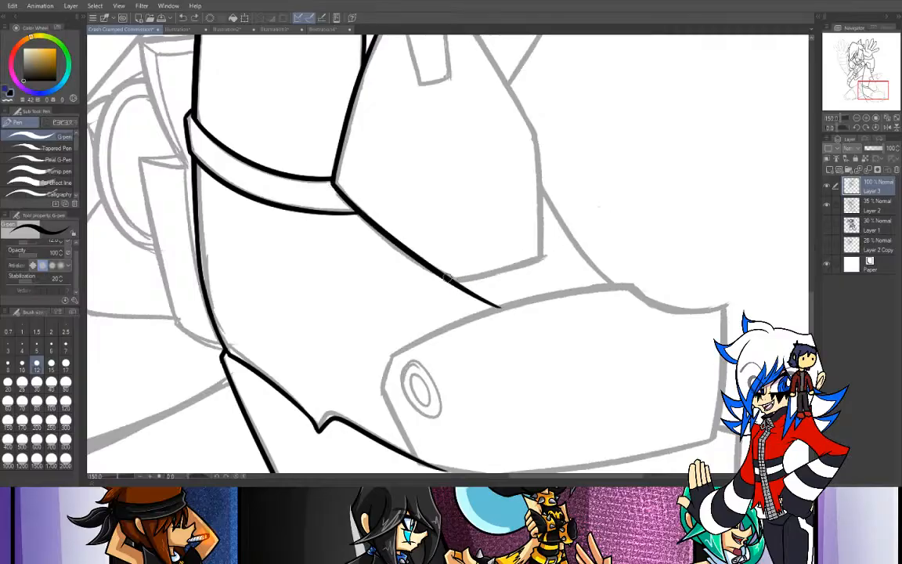
drag(452, 278, 634, 222)
- Ink the rectangular notch in the ankle plate's upper edge together with the short edges on either side of it
mouse_move(439, 125)
mouse_down()
mouse_move(368, 285)
mouse_move(415, 215)
mouse_up()
mouse_move(357, 122)
mouse_down()
mouse_move(408, 101)
mouse_move(416, 212)
mouse_up()
key(ctrl+z)
key(ctrl+z)
mouse_move(384, 116)
mouse_down()
mouse_move(404, 192)
mouse_move(420, 169)
mouse_move(452, 160)
mouse_up()
drag(421, 108, 438, 202)
- Ink the ankle plate's slanted upper front edge from beside the notch down past the front corner
key(ctrl+z)
drag(420, 110, 441, 208)
mouse_move(419, 107)
mouse_down()
mouse_move(464, 96)
mouse_move(453, 100)
mouse_move(528, 241)
mouse_up()
key(ctrl+z)
key(ctrl+z)
key(ctrl+z)
drag(444, 103, 544, 275)
key(ctrl+z)
drag(440, 102, 547, 274)
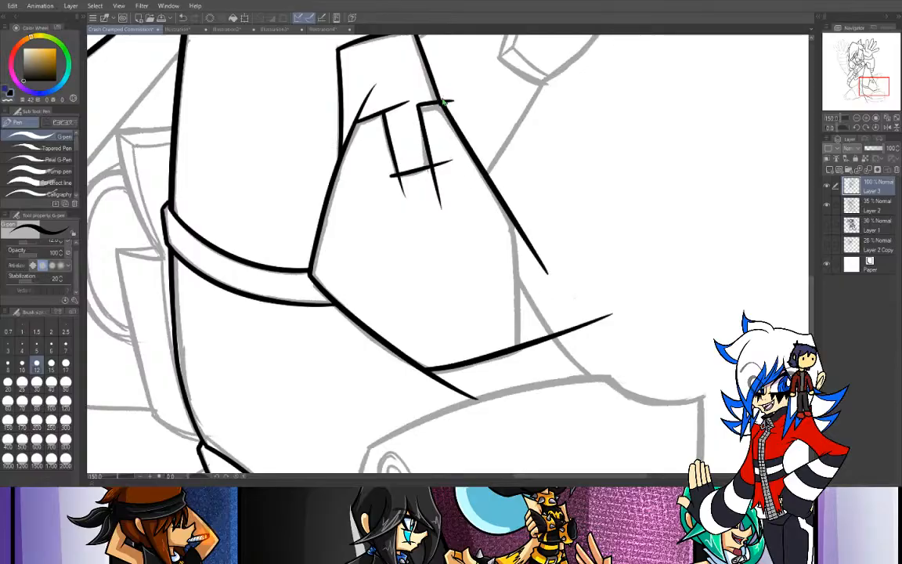
key(ctrl+z)
drag(438, 102, 543, 267)
key(ctrl+z)
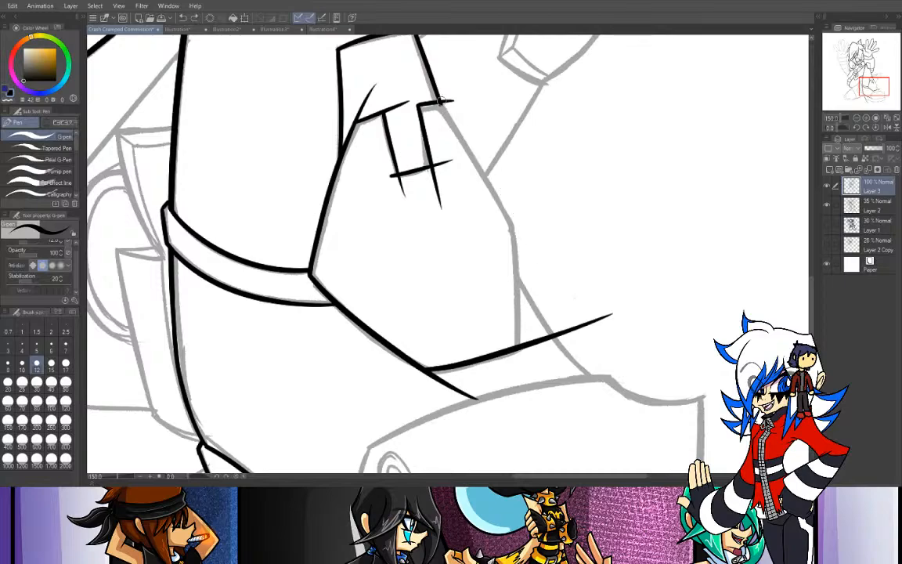
drag(440, 103, 544, 274)
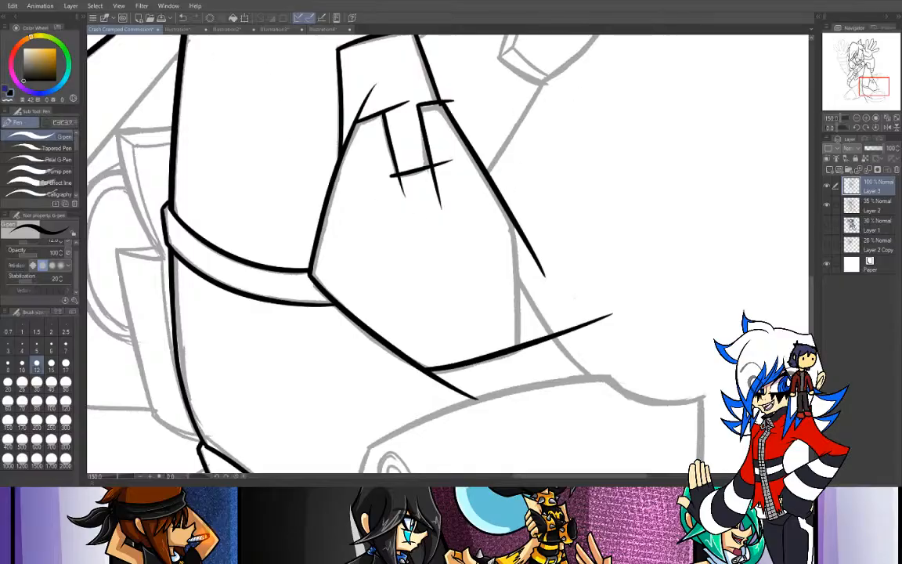
- Erase the overshooting line ends around the ankle plate's notch and upper corners
key(e)
drag(379, 86, 361, 110)
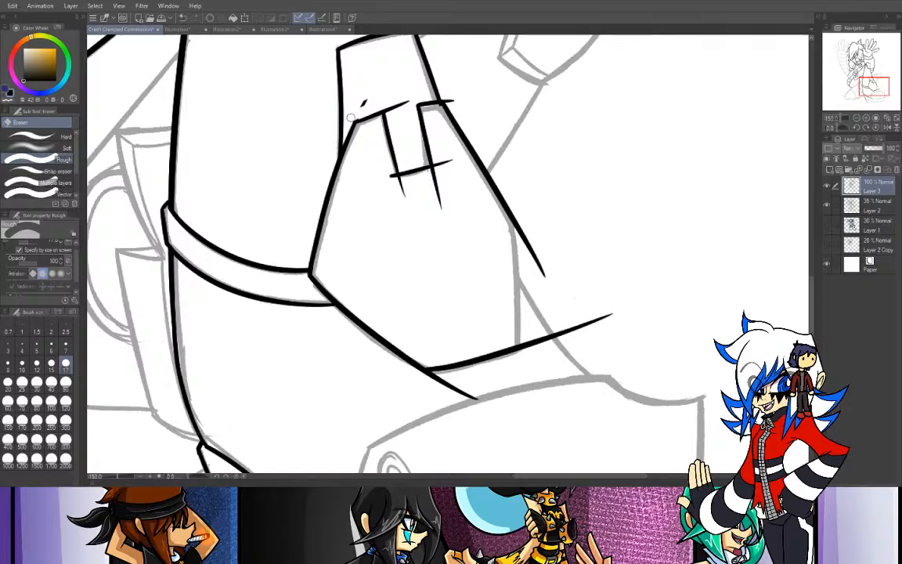
drag(354, 116, 364, 101)
drag(445, 93, 464, 118)
drag(388, 173, 409, 199)
mouse_move(437, 190)
mouse_down()
mouse_move(437, 218)
mouse_move(421, 181)
mouse_move(446, 168)
mouse_move(439, 160)
mouse_move(437, 171)
mouse_move(452, 163)
mouse_up()
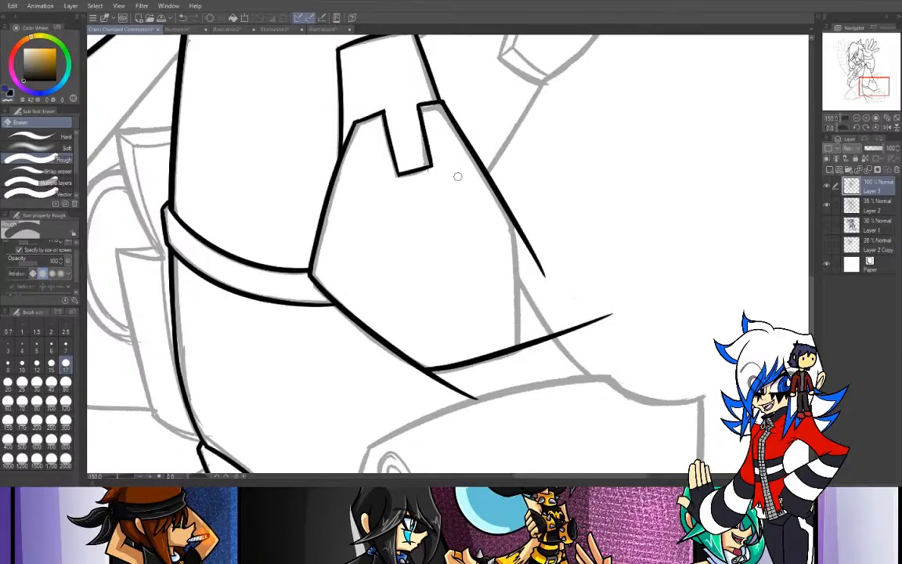
- Ink the ankle plate's near-vertical front edge from the front corner down through the lower front edge
key(p)
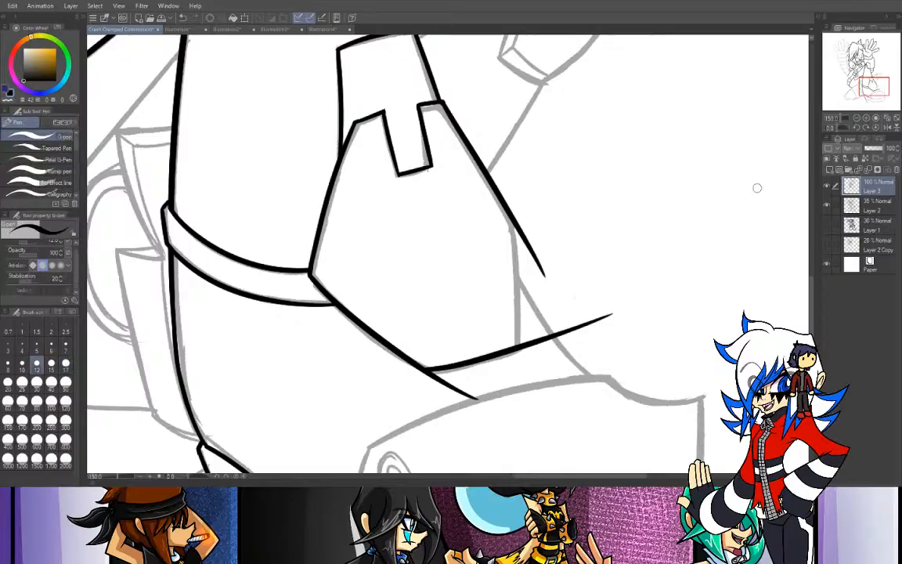
drag(514, 217, 480, 414)
key(ctrl+z)
drag(517, 225, 495, 410)
key(ctrl+z)
drag(522, 225, 506, 416)
key(ctrl+z)
drag(519, 229, 504, 432)
key(ctrl+z)
drag(521, 231, 507, 433)
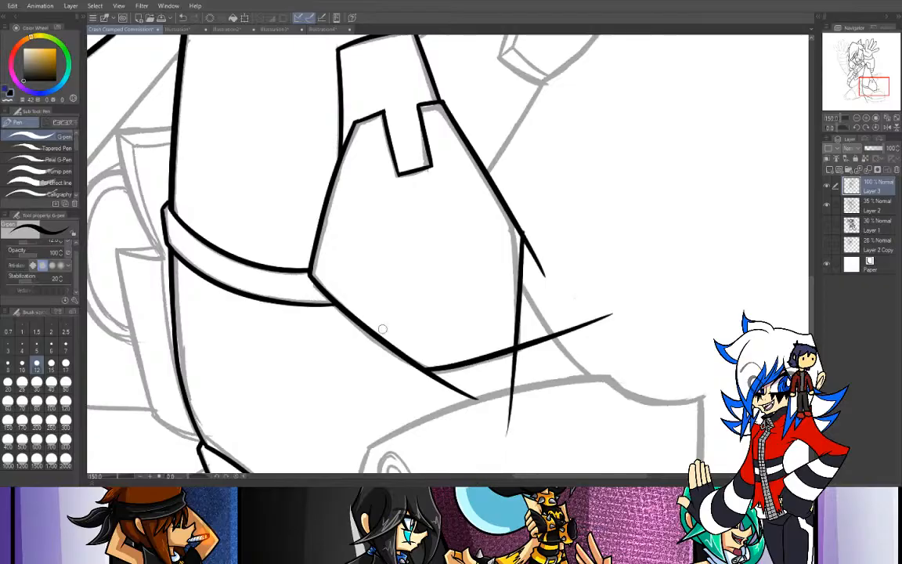
- Erase the overshooting line ends at the ankle plate's front and lower corners, enlarging the Rough eraser to size 40
click(59, 122)
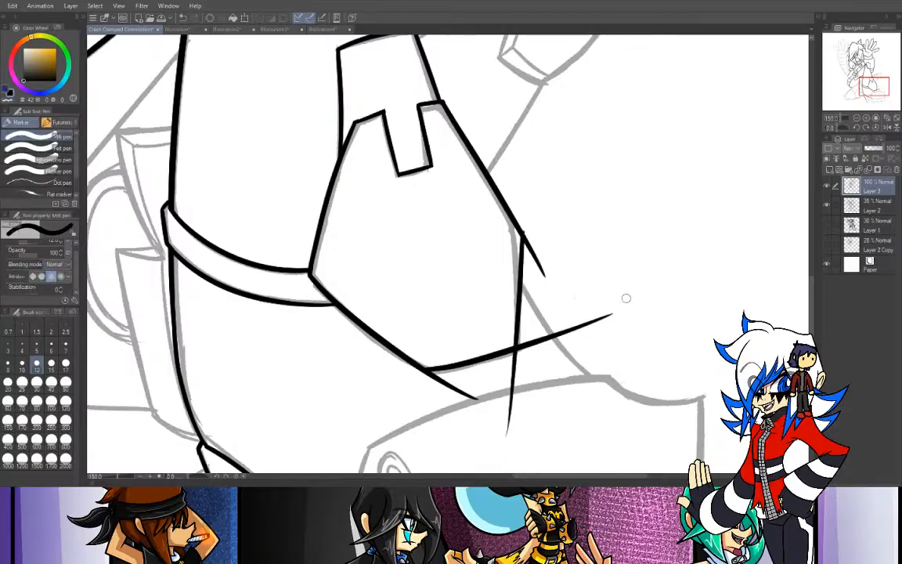
key(e)
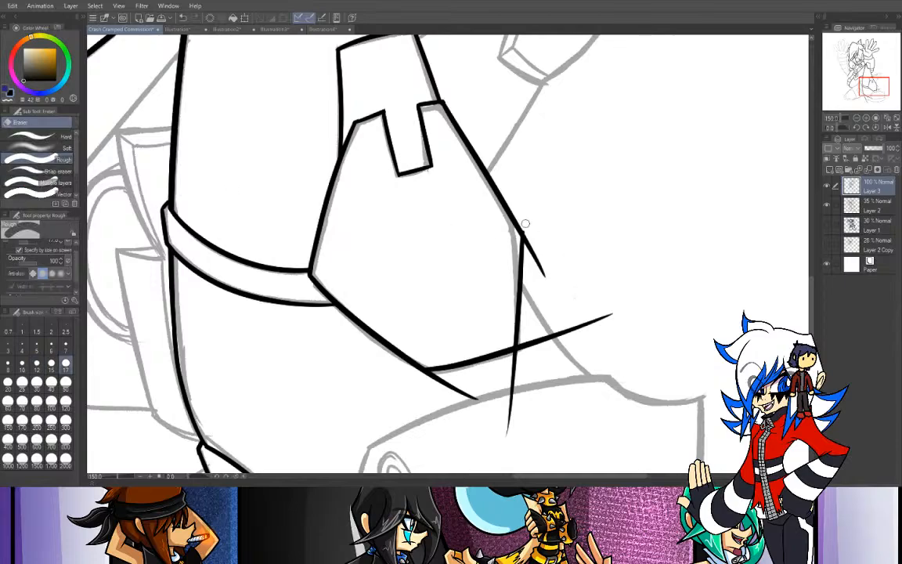
drag(523, 233, 546, 270)
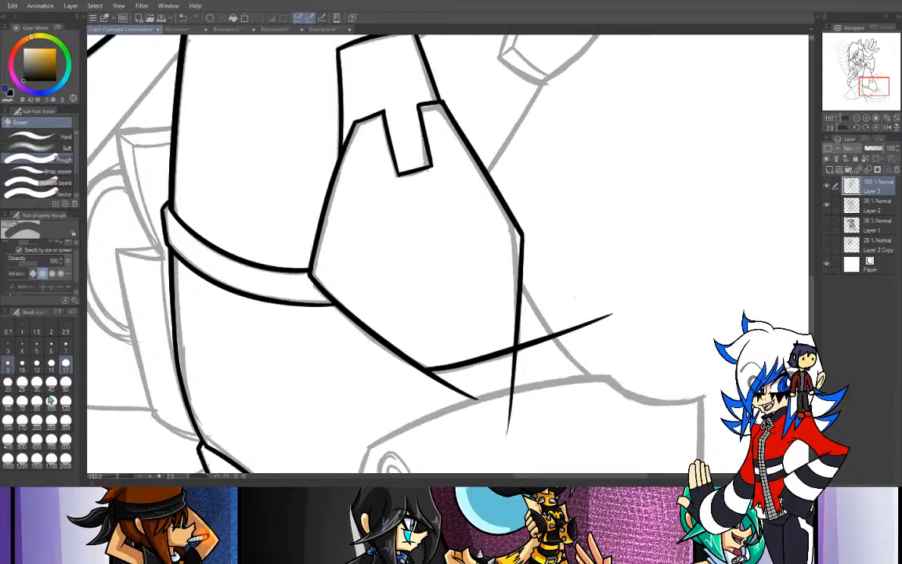
click(8, 382)
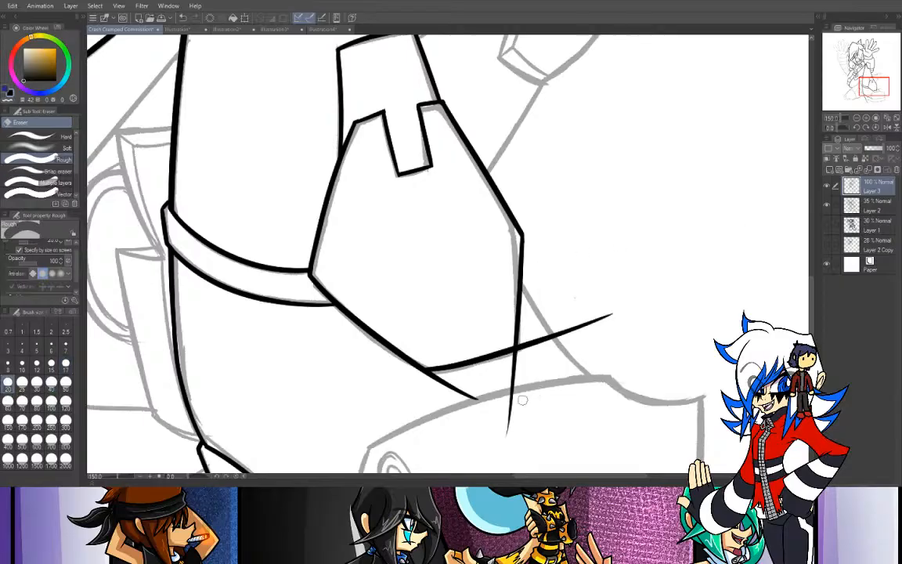
click(50, 382)
drag(486, 444, 586, 394)
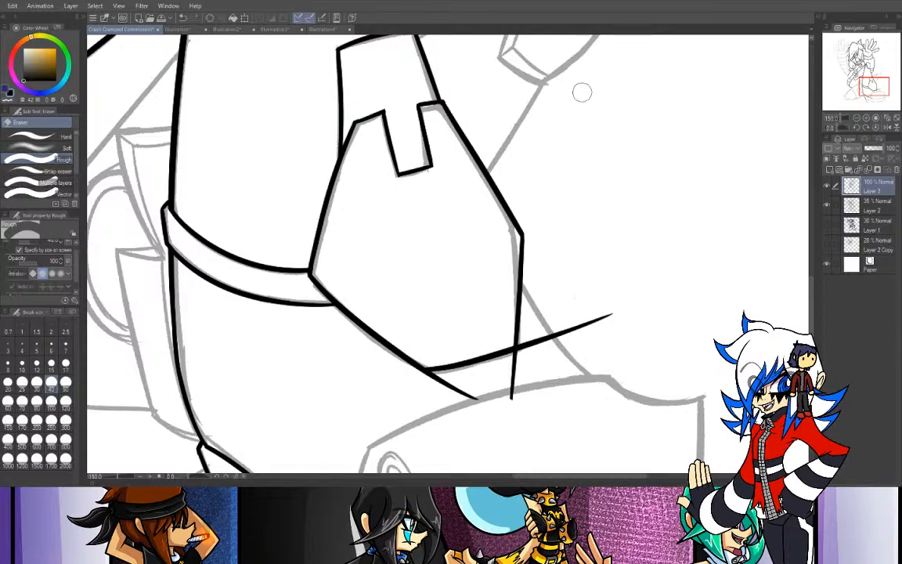
click(874, 118)
drag(876, 84, 873, 94)
mouse_move(464, 261)
mouse_down()
mouse_move(586, 227)
mouse_move(438, 240)
mouse_move(462, 241)
mouse_up()
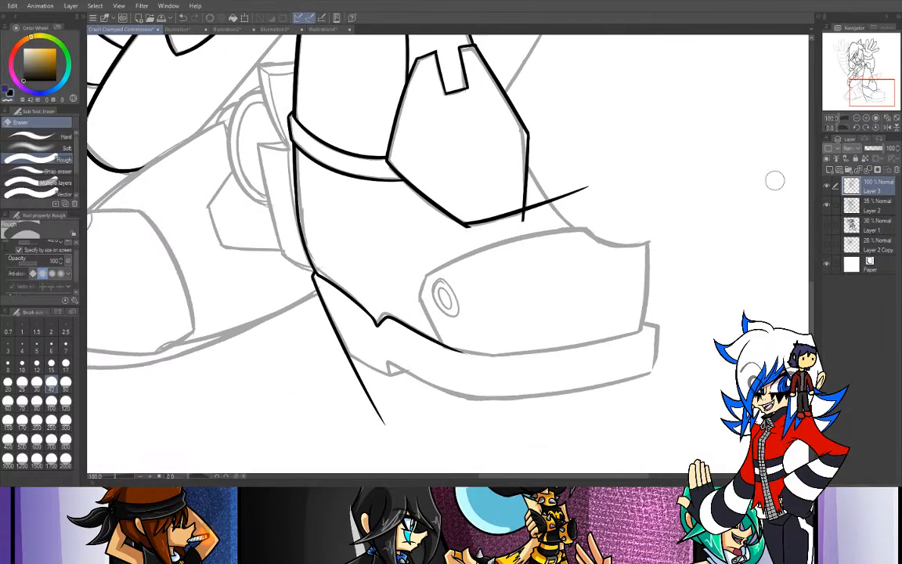
click(865, 118)
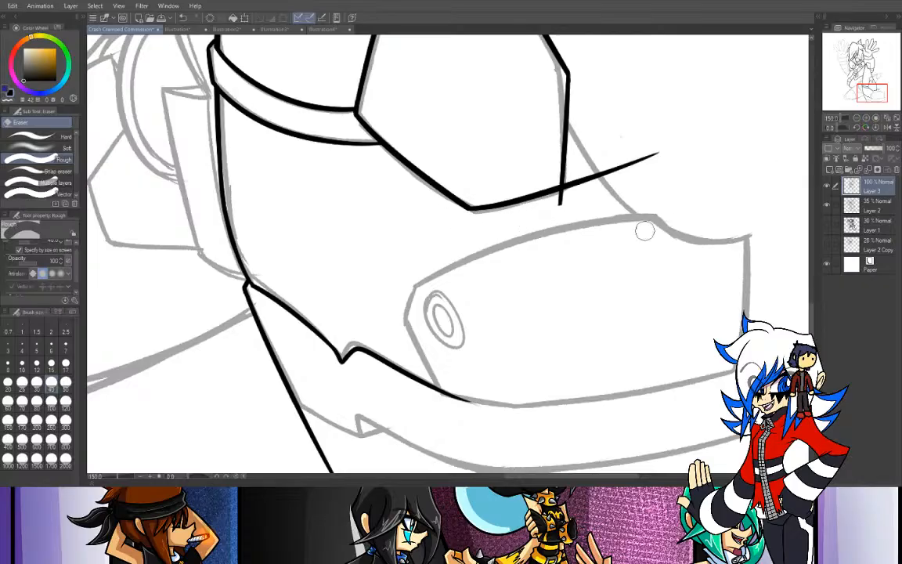
mouse_move(669, 145)
mouse_down()
mouse_move(621, 178)
mouse_move(606, 165)
mouse_move(578, 181)
mouse_up()
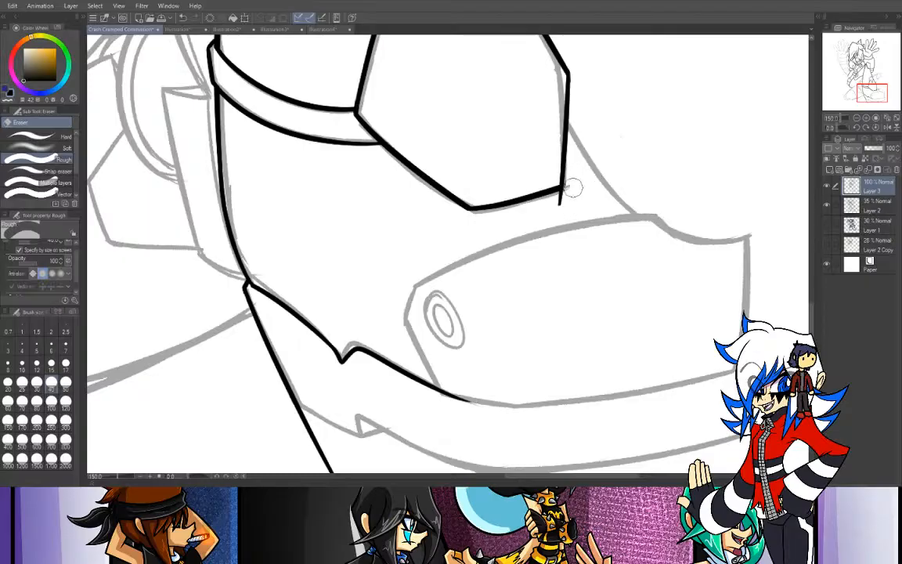
mouse_move(547, 221)
mouse_down()
mouse_move(582, 199)
mouse_move(562, 204)
mouse_up()
- Ink the boot's curved instep line from the ankle plate's front edge down to the top of the toe cap
drag(874, 94, 883, 95)
key(p)
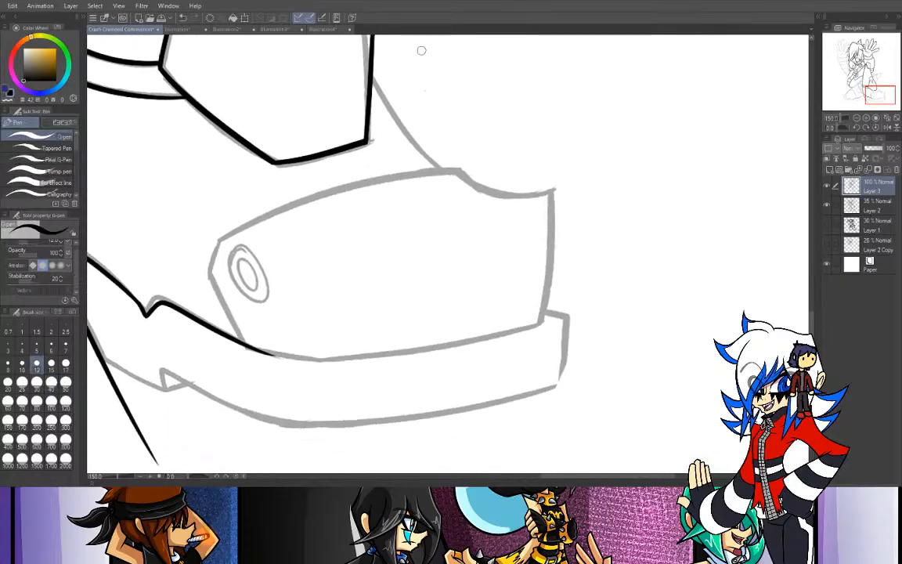
drag(372, 73, 442, 165)
key(ctrl+z)
drag(373, 72, 443, 172)
key(ctrl+z)
drag(371, 70, 443, 169)
key(ctrl+z)
mouse_move(371, 70)
mouse_down()
mouse_move(400, 125)
mouse_move(443, 169)
mouse_up()
key(ctrl+z)
drag(371, 71, 416, 165)
key(ctrl+z)
drag(371, 70, 405, 155)
key(ctrl+z)
drag(371, 70, 404, 149)
key(ctrl+z)
mouse_move(371, 70)
mouse_down()
mouse_move(392, 156)
mouse_move(402, 161)
mouse_up()
key(ctrl+z)
drag(371, 70, 452, 172)
key(ctrl+z)
drag(371, 69, 454, 176)
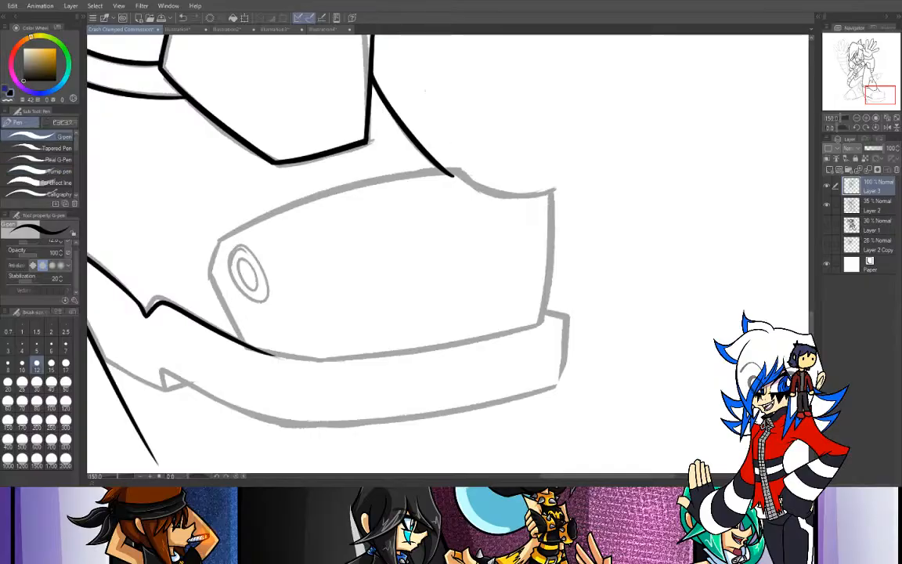
- Erase the end of the instep line that runs into the toe cap
key(e)
drag(456, 182, 377, 186)
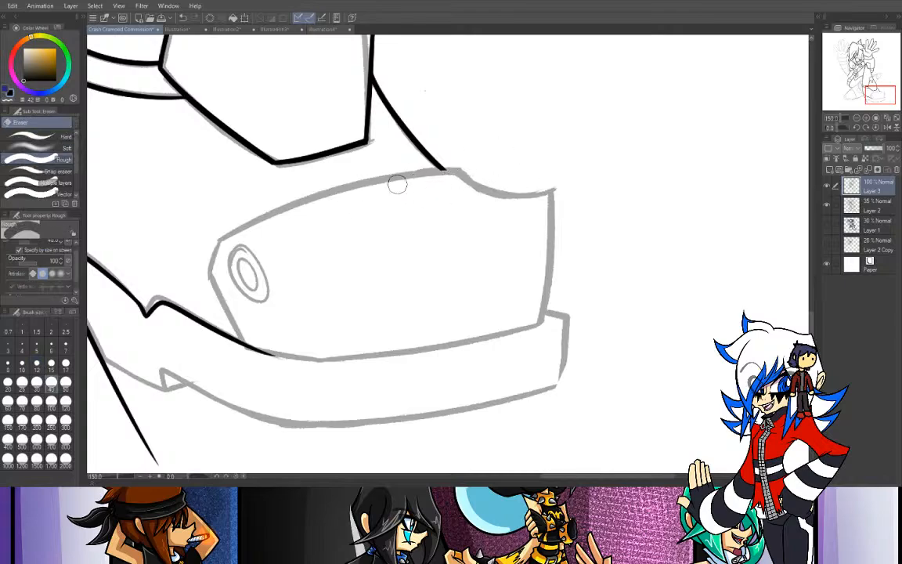
drag(424, 177, 483, 179)
- Ink the toe cap's long upper curve from its rear corner forward past the instep line
key(p)
drag(213, 233, 511, 182)
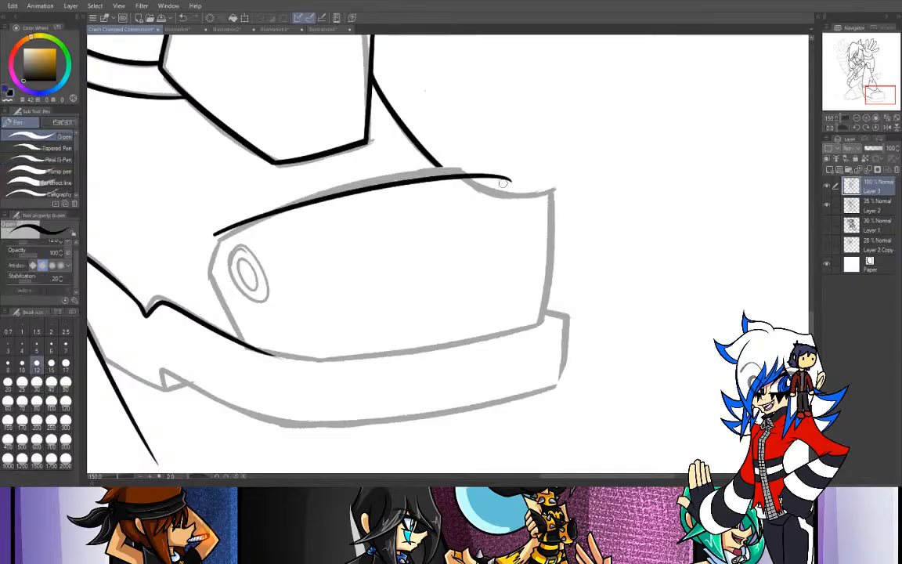
key(ctrl+z)
mouse_move(215, 232)
mouse_down()
mouse_move(453, 166)
mouse_move(250, 213)
mouse_move(424, 159)
mouse_up()
key(ctrl+z)
key(ctrl+z)
mouse_move(215, 236)
mouse_down()
mouse_move(417, 173)
mouse_move(496, 170)
mouse_up()
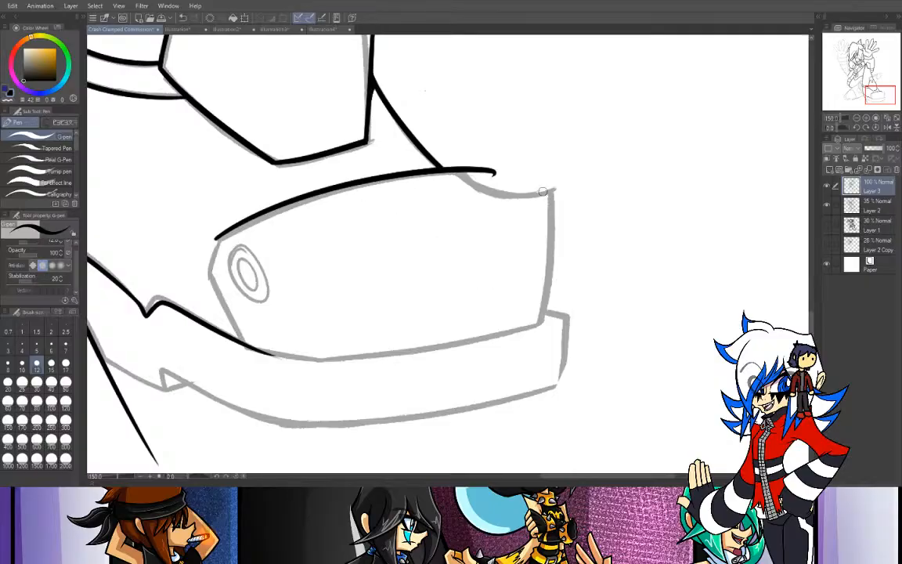
- Ink the concave dip at the toe cap's upper front and erase the overshooting end of the upper curve
drag(460, 173, 597, 167)
key(ctrl+z)
mouse_move(460, 173)
mouse_down()
mouse_move(516, 194)
mouse_move(626, 165)
mouse_up()
key(ctrl+z)
drag(459, 173, 603, 165)
key(ctrl+z)
drag(460, 173, 620, 161)
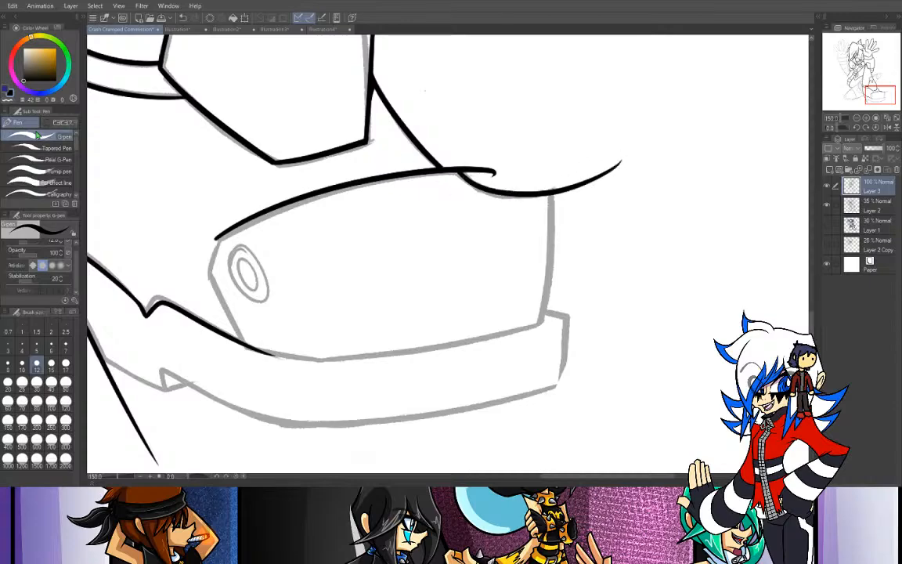
key(e)
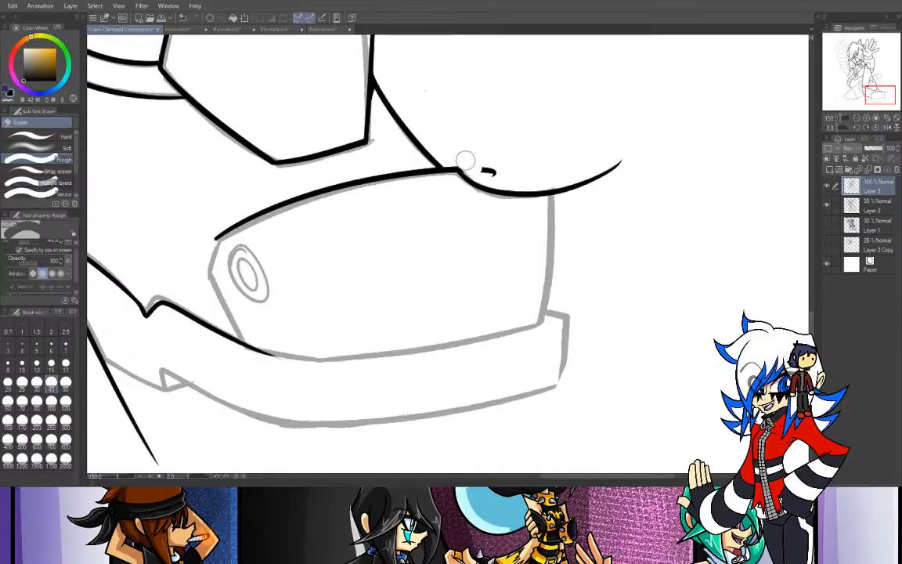
drag(467, 158, 488, 170)
- Ink the toe cap's two angled rear edges from the upper curve down to the sole line
key(p)
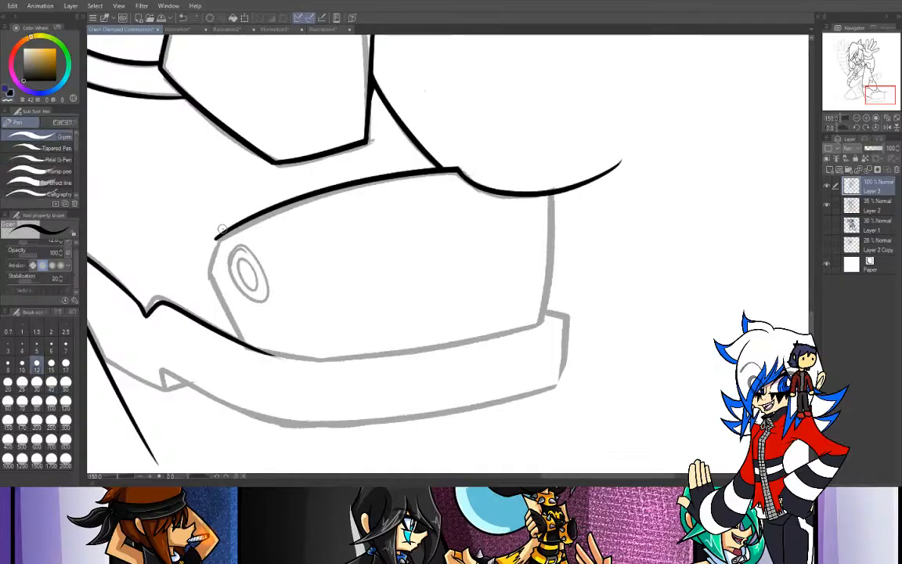
key(ctrl+z)
mouse_move(219, 238)
mouse_down()
mouse_move(201, 292)
mouse_move(215, 280)
mouse_move(260, 356)
mouse_up()
key(ctrl+z)
drag(210, 270, 249, 345)
- Ink the toe cap's near-vertical front edge from the concave dip down to the sole
mouse_move(551, 194)
mouse_down()
mouse_move(535, 351)
mouse_move(537, 342)
mouse_up()
key(ctrl+z)
key(ctrl+z)
drag(554, 195, 535, 346)
key(ctrl+z)
drag(551, 197, 537, 342)
key(ctrl+z)
drag(552, 198, 537, 345)
key(ctrl+z)
drag(551, 198, 539, 330)
key(ctrl+z)
mouse_move(551, 196)
mouse_down()
mouse_move(536, 321)
mouse_move(553, 278)
mouse_move(542, 315)
mouse_move(548, 269)
mouse_move(532, 338)
mouse_up()
key(ctrl+z)
key(ctrl+z)
key(ctrl+z)
drag(555, 194, 536, 333)
key(ctrl+z)
drag(555, 194, 535, 331)
key(ctrl+z)
drag(554, 194, 544, 336)
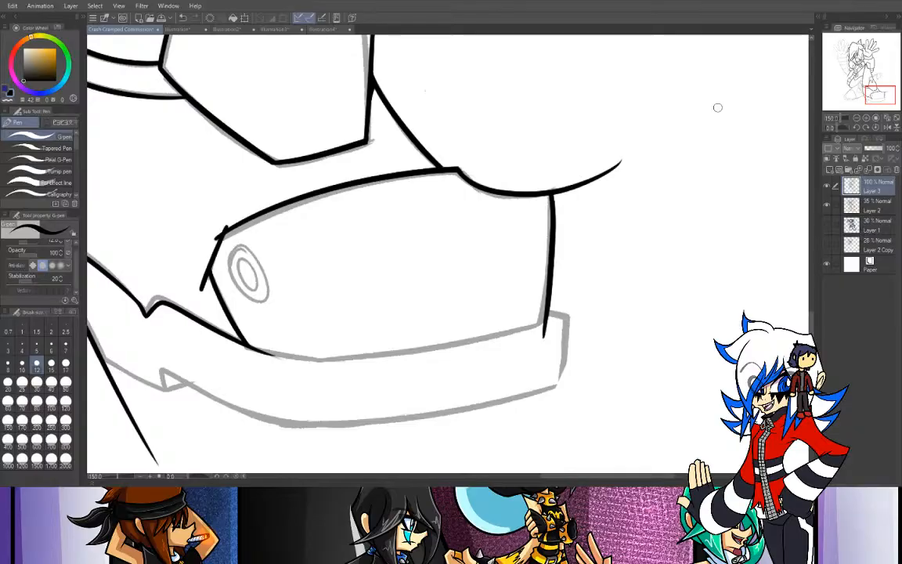
- Erase the overshooting line ends around the toe cap's rear corners
key(e)
drag(194, 275, 202, 292)
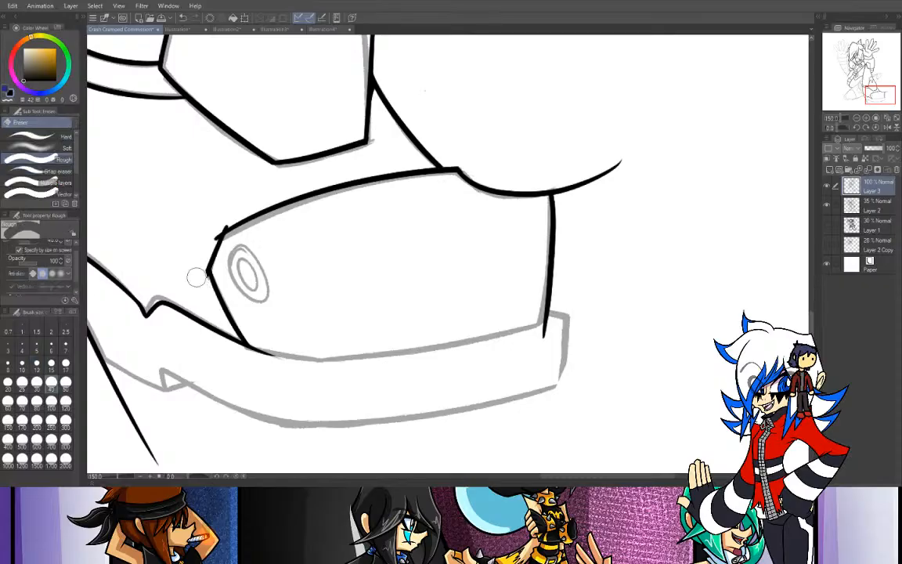
mouse_move(222, 219)
mouse_down()
mouse_move(198, 244)
mouse_move(199, 262)
mouse_up()
- Ink the toe cap's lower edge along the top of the sole, from the front corner back into the existing sole line
key(p)
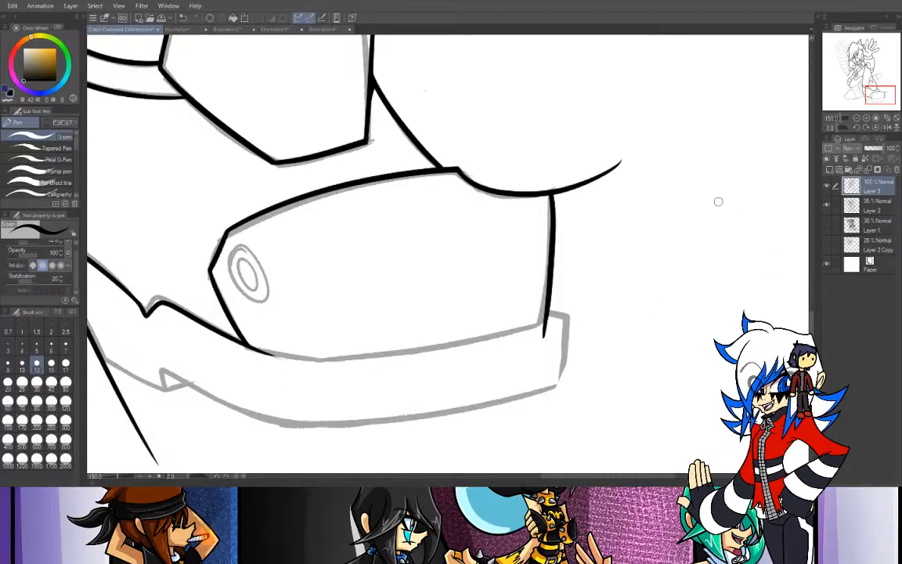
click(858, 120)
drag(839, 128, 843, 128)
drag(381, 210, 570, 189)
key(ctrl+z)
drag(500, 182, 559, 188)
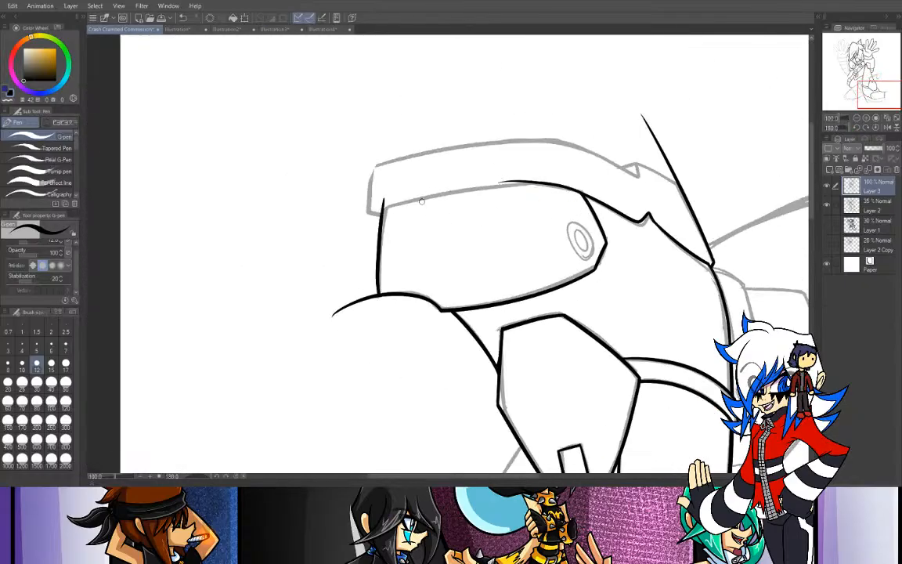
drag(383, 211, 594, 177)
key(ctrl+z)
mouse_move(377, 215)
mouse_down()
mouse_move(500, 182)
mouse_move(604, 176)
mouse_move(397, 206)
mouse_move(624, 185)
mouse_up()
key(ctrl+z)
key(ctrl+z)
drag(377, 213, 614, 174)
key(ctrl+z)
drag(377, 213, 615, 172)
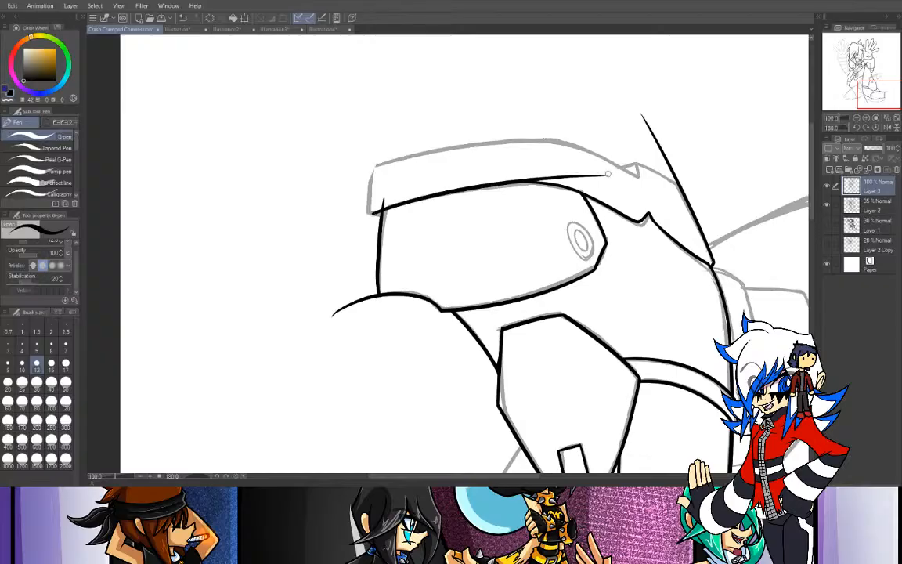
- Erase the overshooting ends at the toe cap's front corners and the stray line tail below its lower edge
click(866, 127)
key(e)
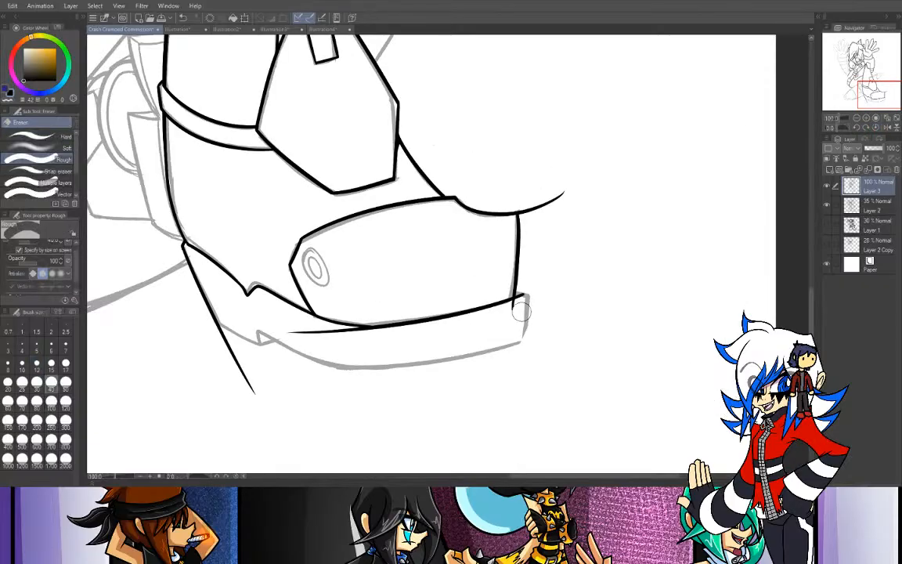
mouse_move(536, 294)
mouse_down()
mouse_move(502, 316)
mouse_move(536, 295)
mouse_up()
mouse_move(533, 157)
mouse_down()
mouse_move(580, 185)
mouse_move(551, 201)
mouse_move(529, 199)
mouse_move(538, 242)
mouse_up()
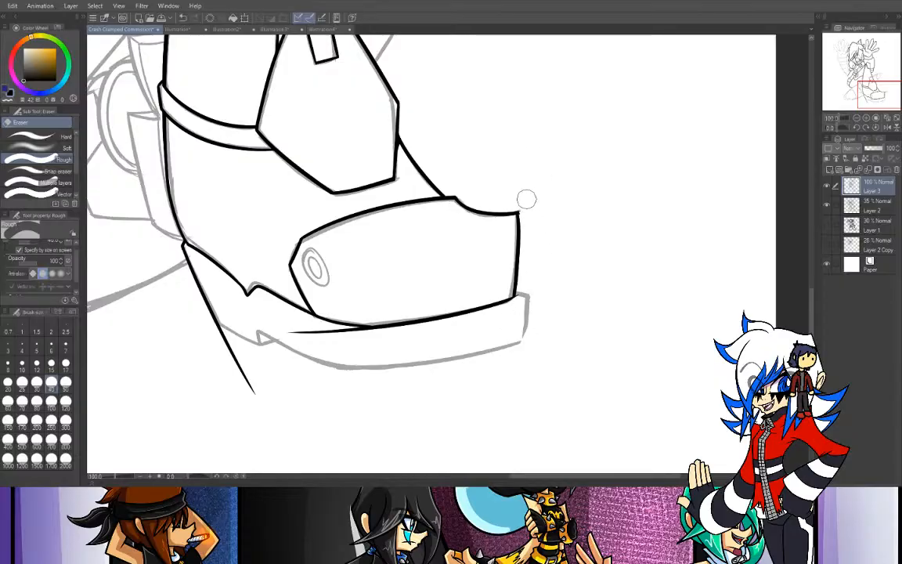
drag(288, 328, 410, 342)
drag(351, 338, 414, 345)
drag(355, 337, 413, 337)
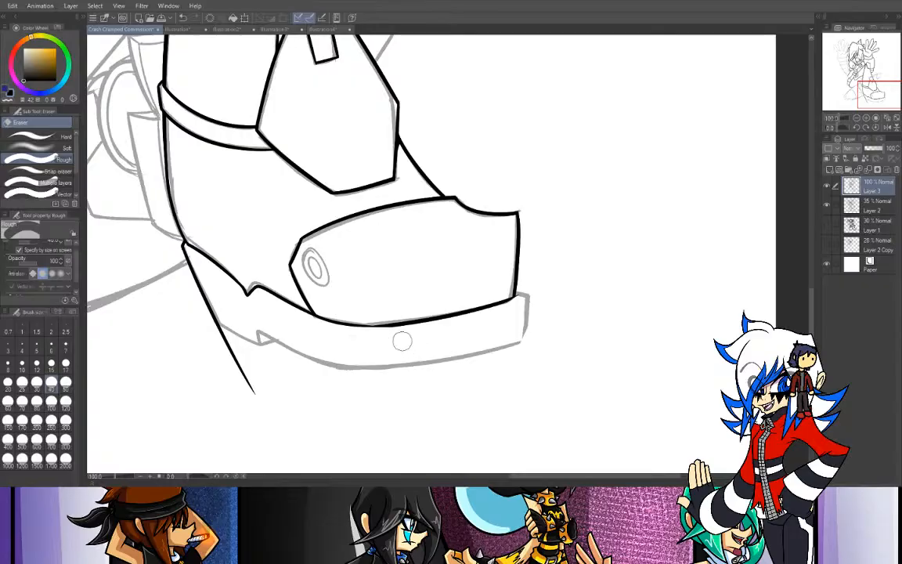
- Reinforce the toe cap's lower edge where it joins the existing sole line
key(p)
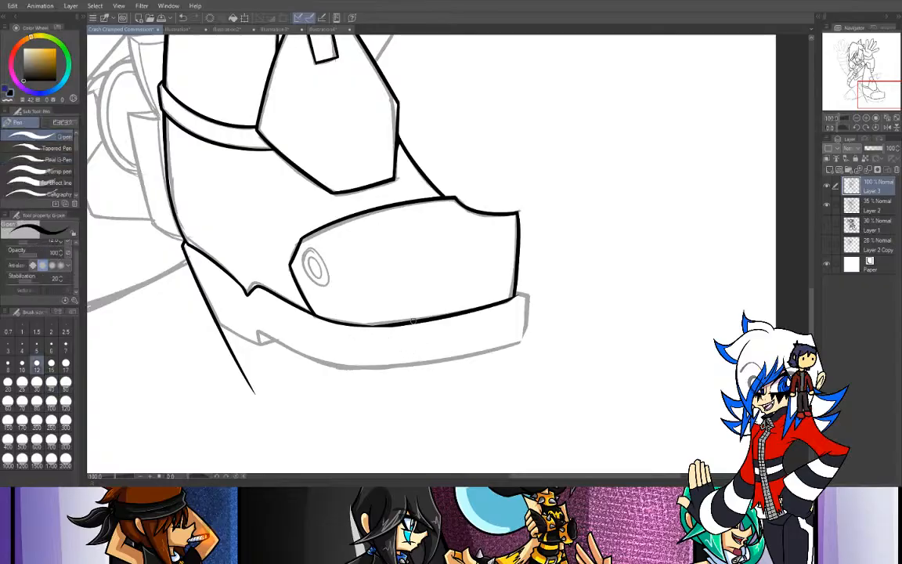
drag(352, 324, 420, 318)
key(ctrl+z)
drag(356, 325, 425, 319)
- Ink the sole's front end with the short ledge ahead of the toe cap and the near-vertical front edge
drag(844, 82, 889, 104)
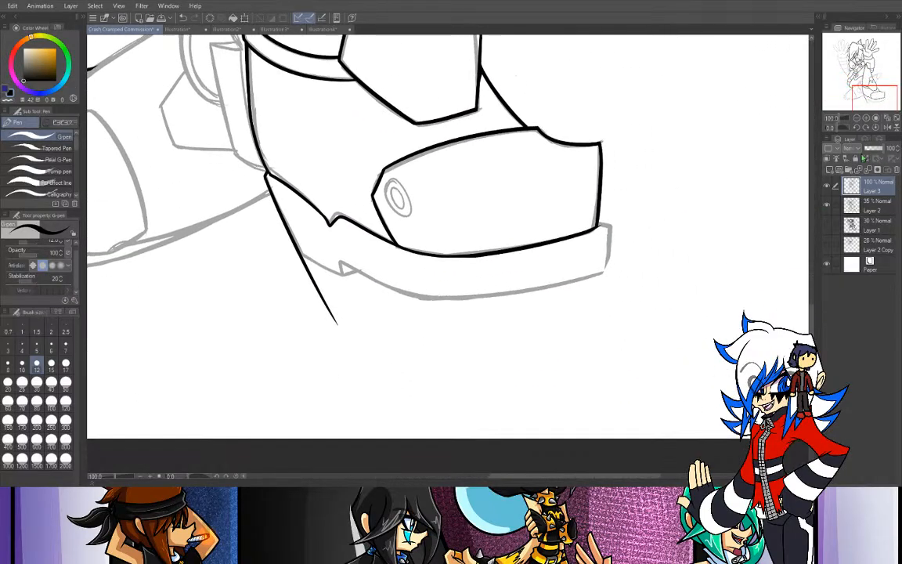
click(865, 117)
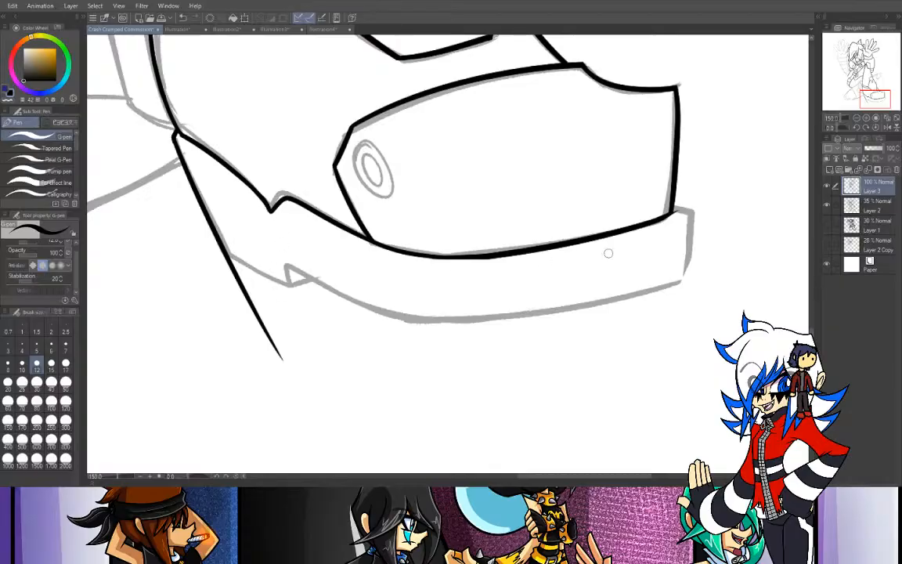
drag(844, 128, 851, 127)
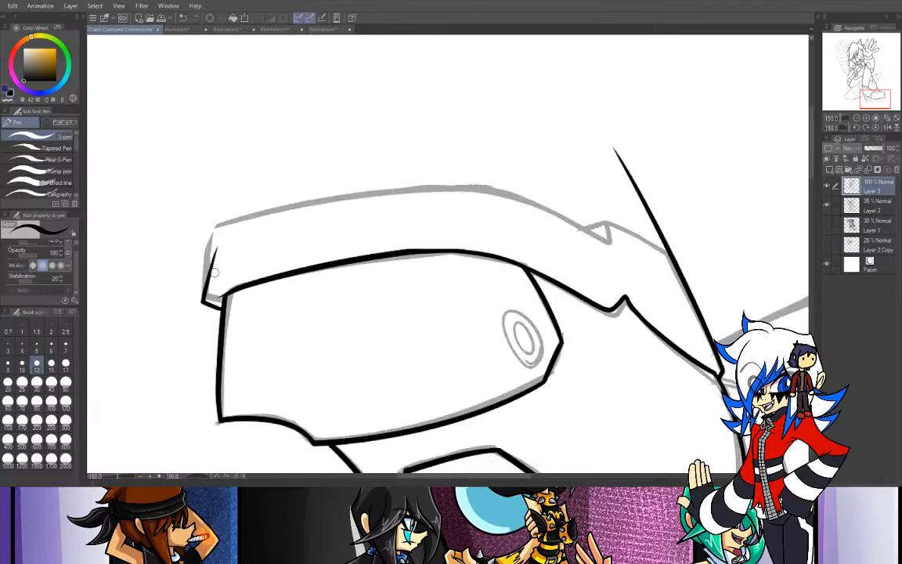
drag(219, 306, 208, 221)
key(ctrl+z)
mouse_move(222, 308)
mouse_down()
mouse_move(201, 297)
mouse_move(210, 227)
mouse_up()
key(ctrl+z)
drag(202, 299, 212, 229)
- Ink the sole's long bottom curve from the front edge back toward the heel notch
drag(844, 129, 846, 131)
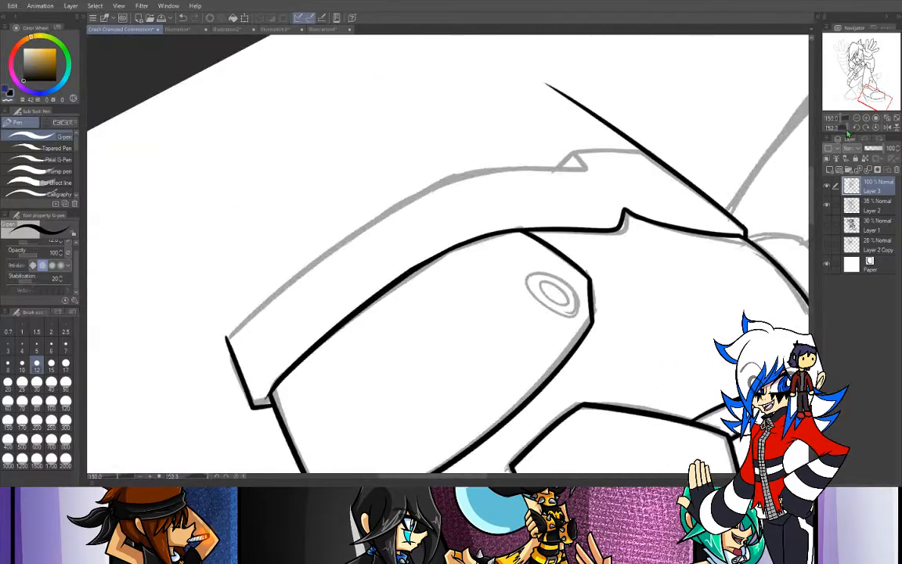
drag(228, 348, 485, 143)
key(ctrl+z)
drag(225, 346, 562, 124)
key(ctrl+z)
mouse_move(226, 348)
mouse_down()
mouse_move(392, 201)
mouse_move(527, 141)
mouse_up()
key(ctrl+z)
drag(225, 354, 454, 145)
key(ctrl+z)
drag(226, 356, 526, 153)
key(ctrl+z)
drag(227, 346, 490, 125)
key(ctrl+z)
drag(227, 346, 463, 167)
key(ctrl+z)
mouse_move(227, 346)
mouse_down()
mouse_move(288, 235)
mouse_move(489, 123)
mouse_up()
key(ctrl+z)
drag(226, 354, 515, 138)
key(ctrl+z)
mouse_move(228, 338)
mouse_down()
mouse_move(224, 357)
mouse_move(531, 147)
mouse_up()
key(ctrl+z)
mouse_move(225, 354)
mouse_down()
mouse_move(479, 155)
mouse_move(509, 147)
mouse_up()
key(ctrl+z)
drag(224, 356, 550, 147)
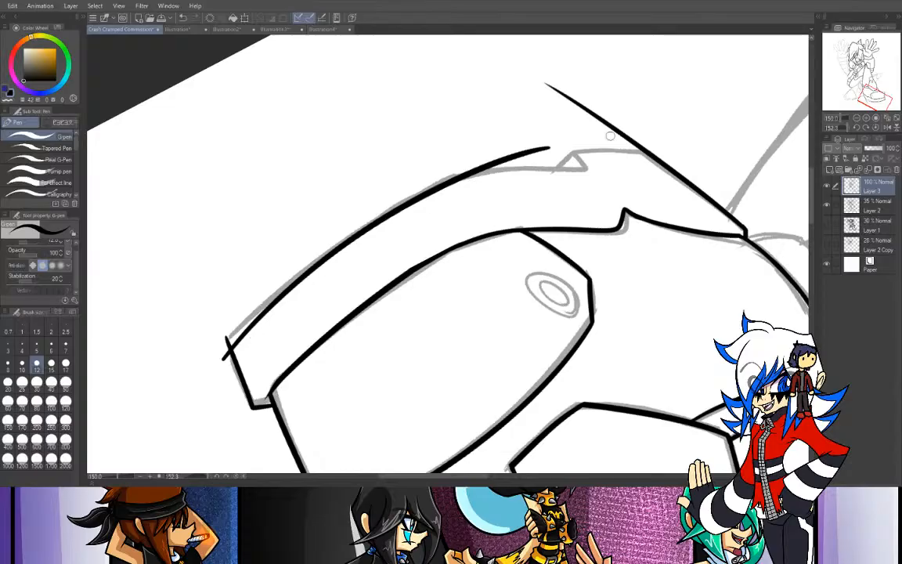
click(842, 127)
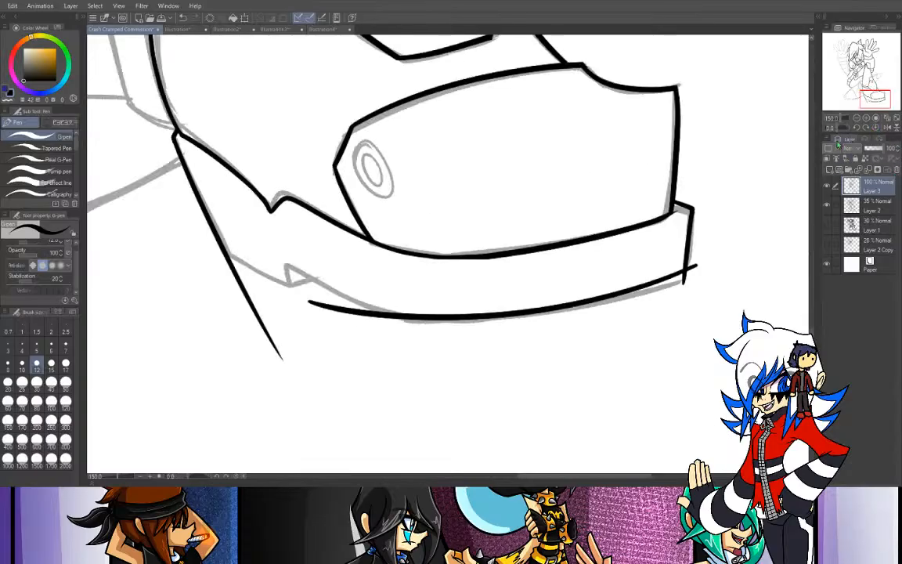
- Ink the heel's lower edge from the rear outline down to the notch in the sole
drag(225, 249, 432, 316)
key(ctrl+z)
drag(221, 243, 432, 327)
key(ctrl+z)
drag(217, 239, 431, 312)
key(ctrl+z)
drag(205, 225, 430, 320)
key(ctrl+z)
drag(198, 223, 395, 283)
key(ctrl+z)
drag(224, 253, 313, 292)
key(ctrl+z)
drag(224, 253, 310, 297)
key(ctrl+z)
drag(225, 255, 302, 288)
key(ctrl+z)
key(ctrl+z)
mouse_move(226, 256)
mouse_down()
mouse_move(302, 288)
mouse_move(262, 271)
mouse_move(291, 286)
mouse_move(286, 261)
mouse_move(409, 323)
mouse_up()
- Ink the sole notch with its rounded peak, the slope joining the long bottom curve, and the short stroke closing its base
key(ctrl+z)
key(ctrl+z)
drag(285, 281, 388, 306)
key(ctrl+z)
drag(293, 287, 347, 293)
key(ctrl+z)
mouse_move(293, 287)
mouse_down()
mouse_move(307, 270)
mouse_move(427, 321)
mouse_up()
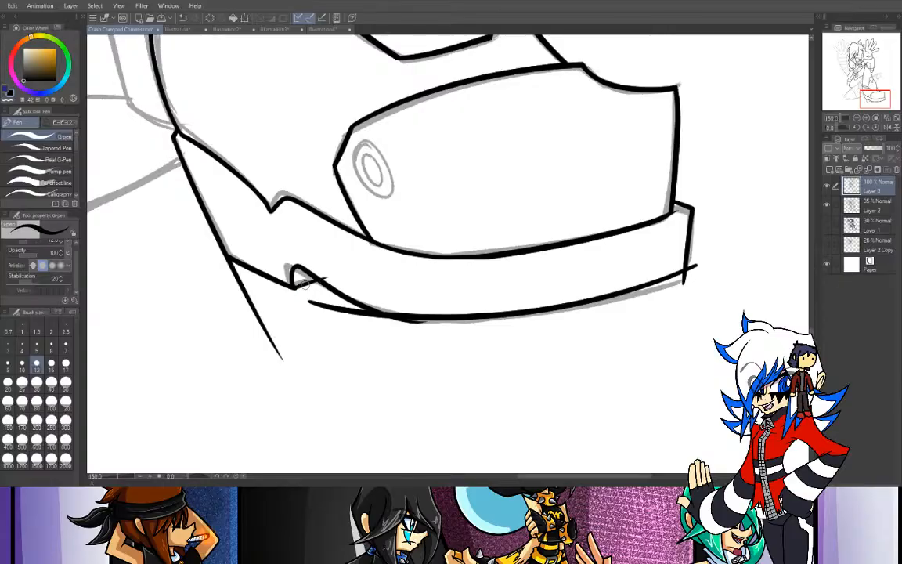
key(ctrl+z)
drag(294, 288, 318, 281)
- Erase the rear outline's overshoot below the heel and the bottom curve's stray back end beneath the notch
key(e)
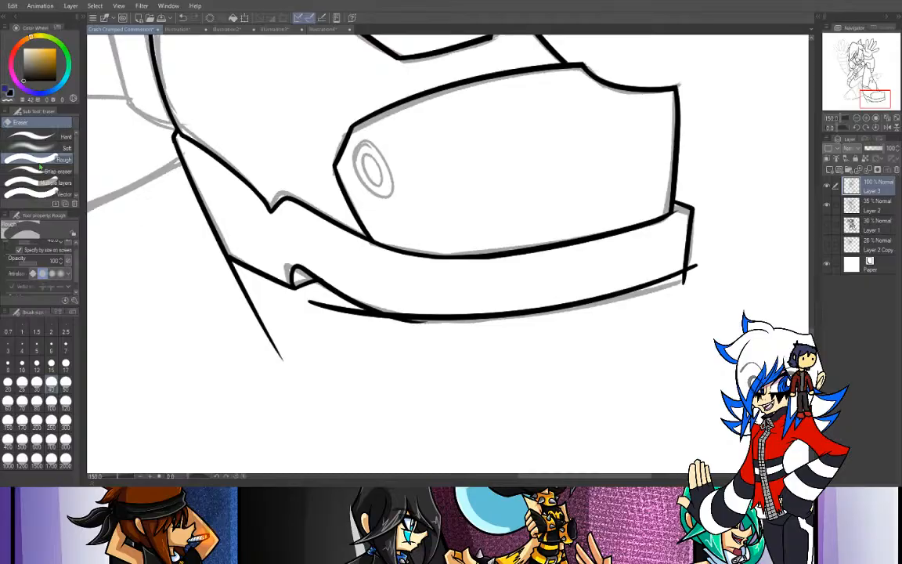
drag(200, 255, 204, 272)
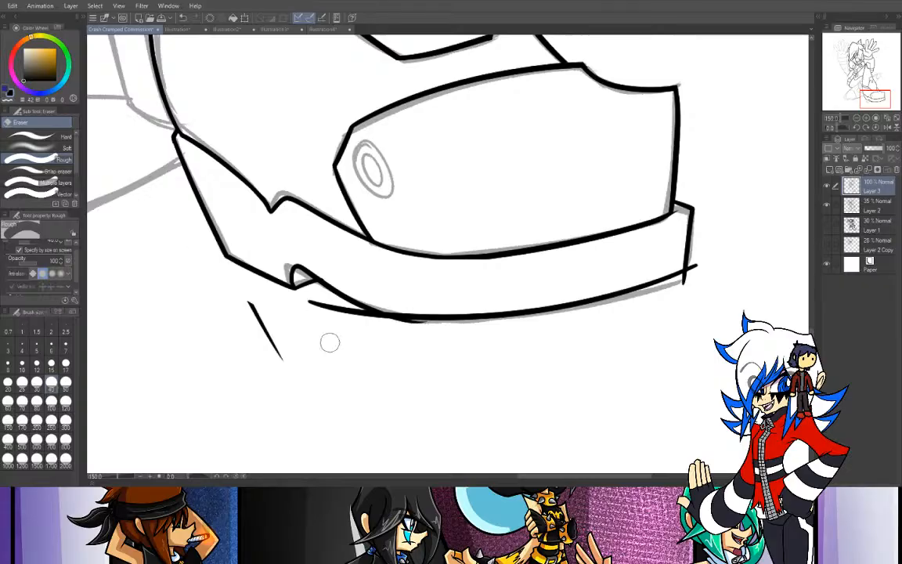
mouse_move(255, 306)
mouse_down()
mouse_move(289, 378)
mouse_move(325, 331)
mouse_move(310, 304)
mouse_move(353, 337)
mouse_move(325, 305)
mouse_move(402, 353)
mouse_move(326, 305)
mouse_move(396, 347)
mouse_up()
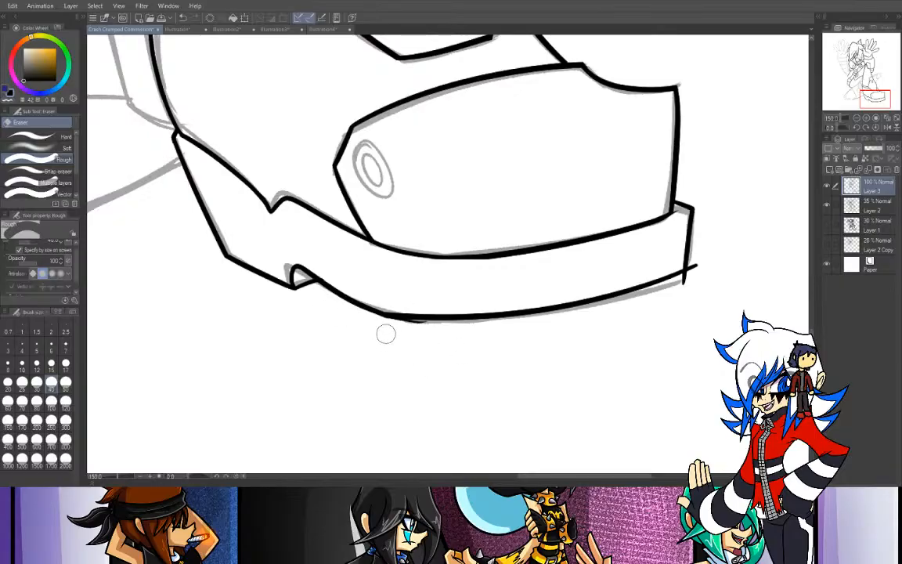
- Erase the stray line tail under the sole's bottom curve and the crossing overshoots at the sole's front lower corner
drag(377, 327, 473, 328)
key(ctrl+z)
drag(383, 327, 532, 329)
key(ctrl+z)
drag(376, 327, 540, 329)
key(ctrl+z)
drag(377, 327, 544, 334)
mouse_move(372, 327)
mouse_down()
mouse_move(563, 335)
mouse_move(487, 338)
mouse_up()
key(ctrl+z)
drag(704, 276, 697, 268)
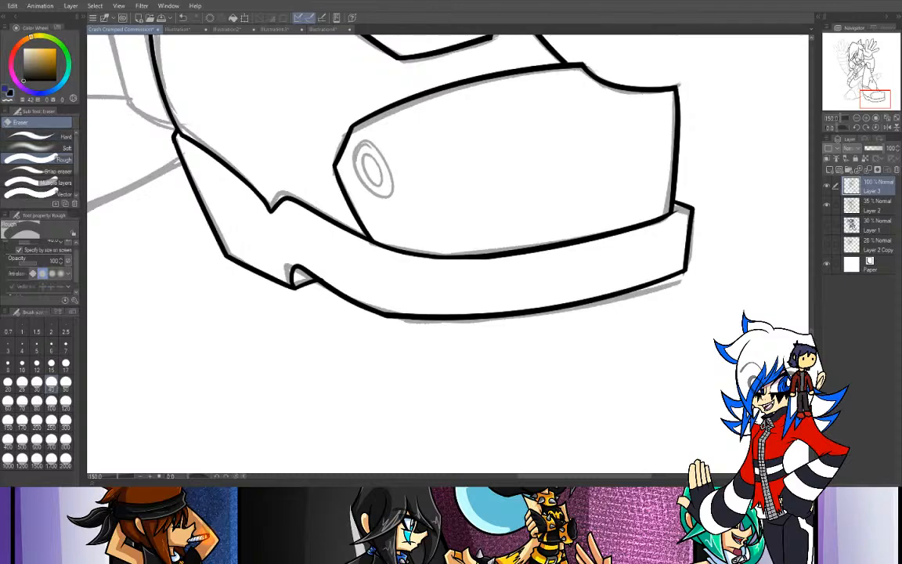
key(p)
mouse_move(364, 140)
mouse_down()
mouse_move(377, 138)
mouse_move(391, 162)
mouse_move(380, 134)
mouse_move(371, 144)
mouse_up()
key(ctrl+z)
key(ctrl+z)
key(ctrl+z)
key(ctrl+z)
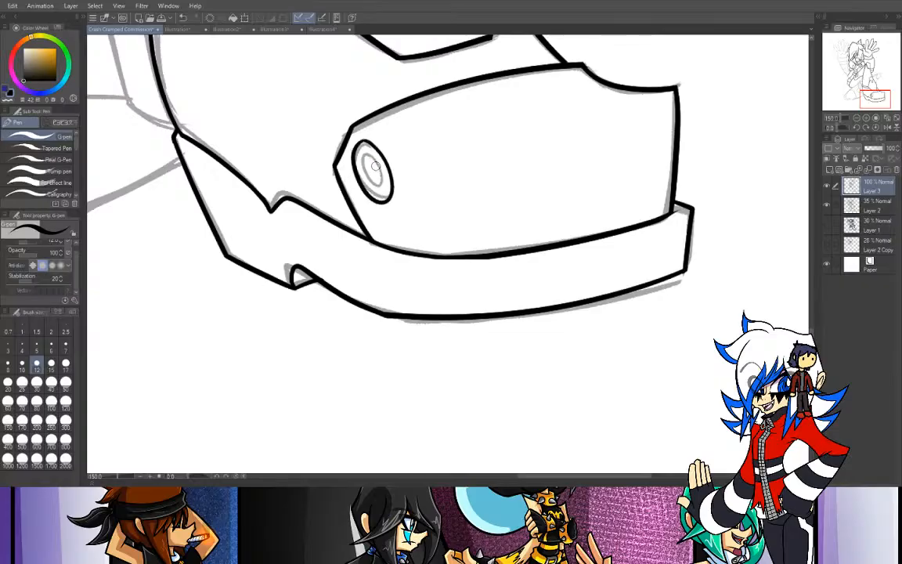
key(ctrl+z)
- Draw the outer ring of the toe cap's round stud with the Ellipse tool, tilted to follow the sketch
key(u)
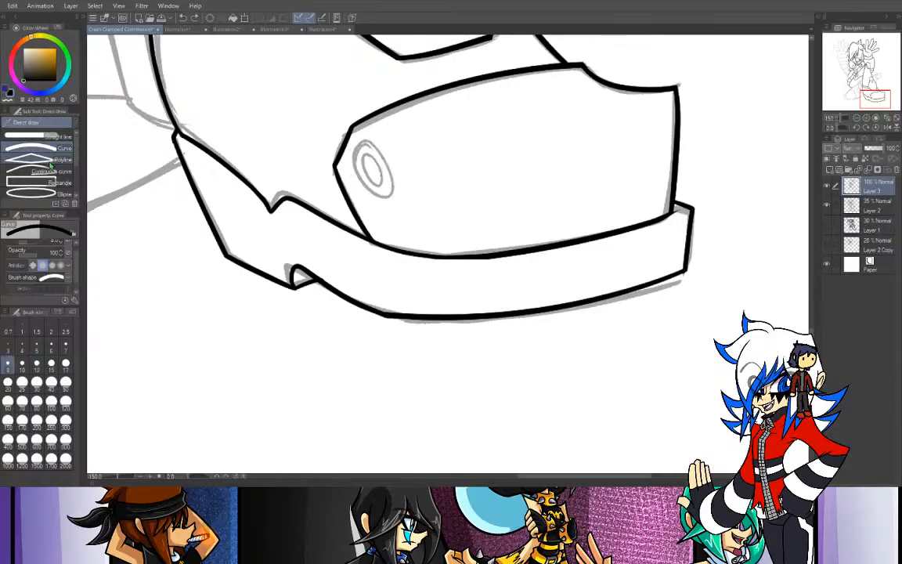
click(47, 193)
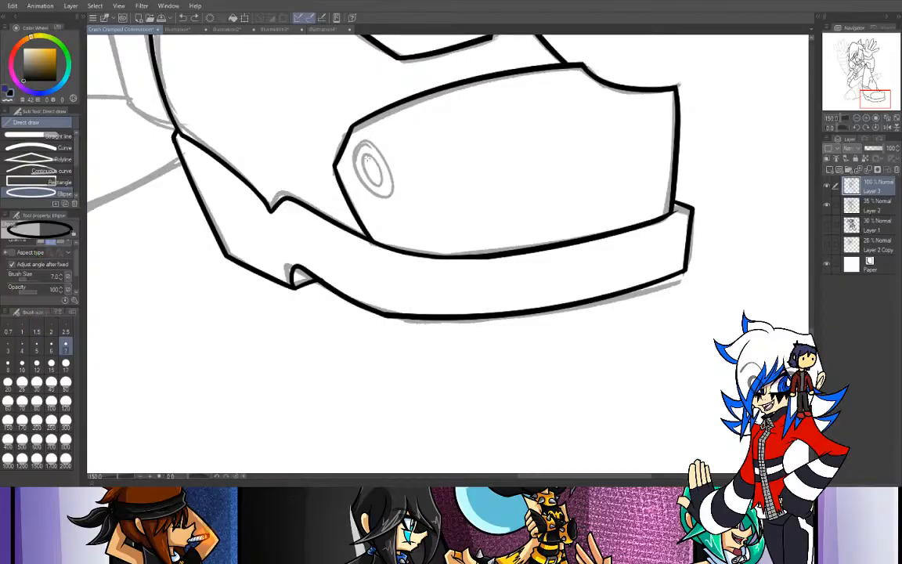
mouse_move(352, 137)
mouse_down()
mouse_move(374, 176)
mouse_move(402, 191)
mouse_up()
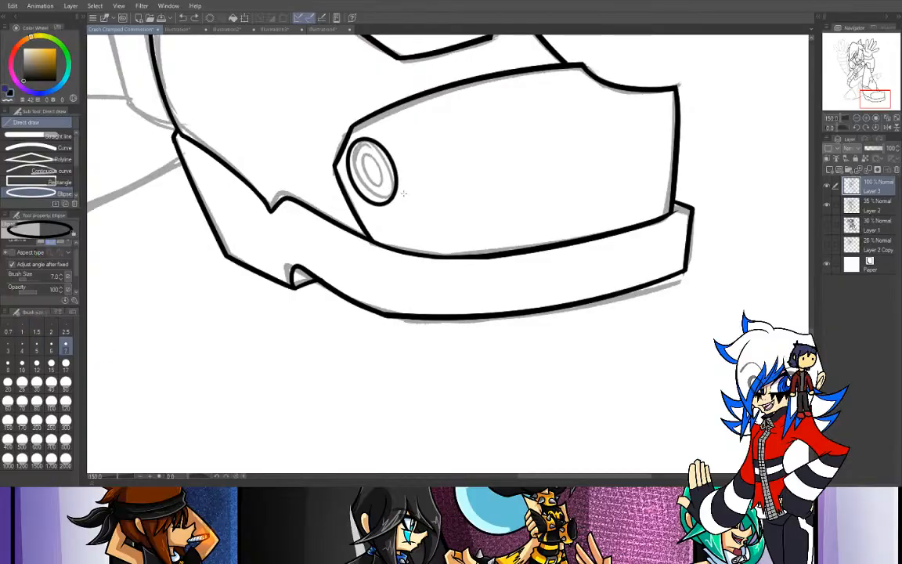
key(ctrl+z)
drag(353, 140, 407, 200)
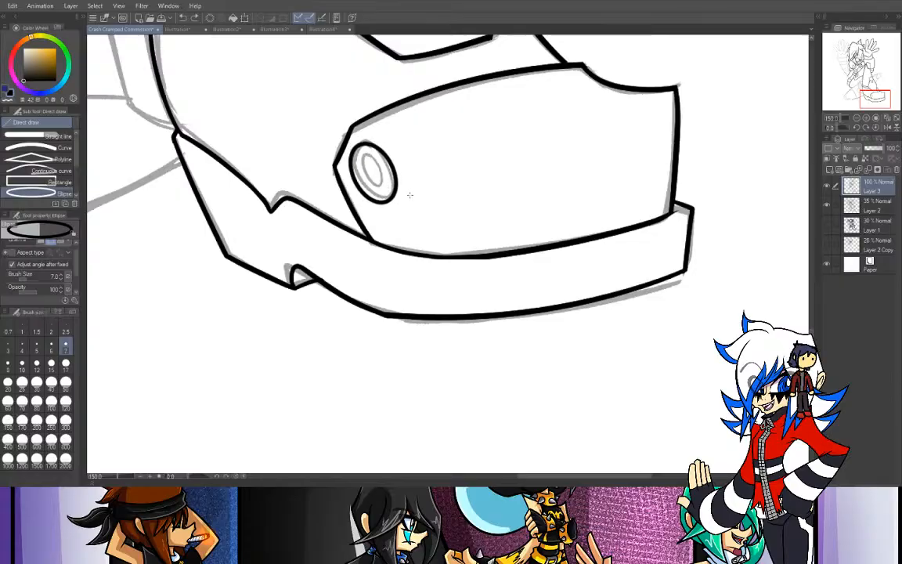
key(ctrl+plus)
drag(875, 101, 867, 98)
mouse_move(357, 187)
mouse_down()
mouse_move(403, 242)
mouse_move(390, 241)
mouse_up()
key(ctrl+z)
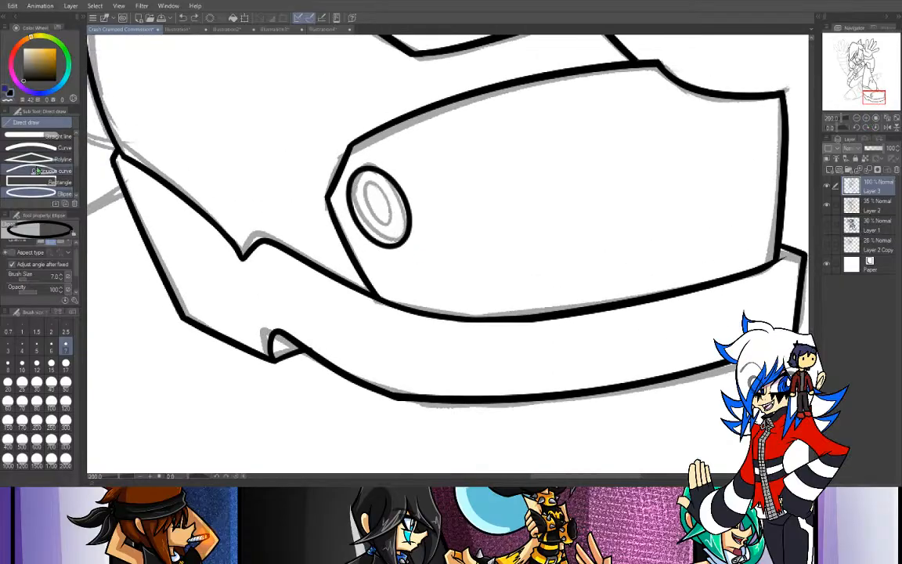
- Select the stud's outer ring with the Selection pen and duplicate it onto a new layer
click(1, 147)
drag(380, 188, 388, 215)
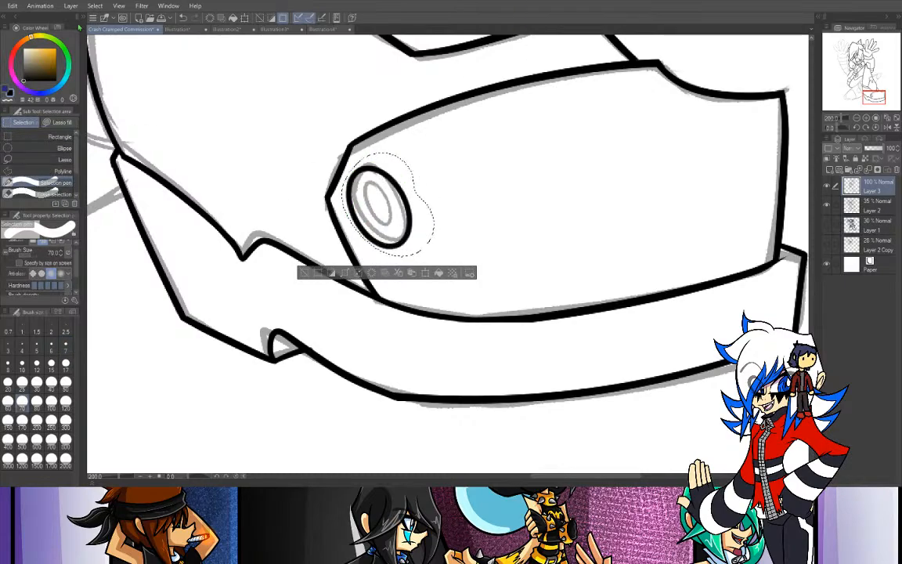
click(12, 6)
click(34, 87)
- Scale the copied ring down and free-transform it to sit inside the outer ring as the inner ring, then deselect
click(11, 6)
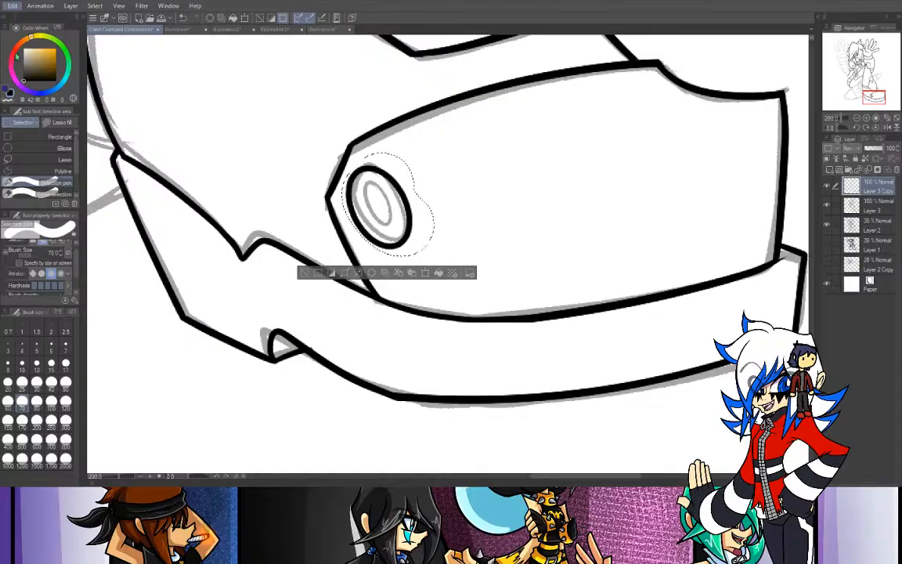
click(219, 239)
drag(436, 151, 403, 187)
drag(385, 243, 397, 228)
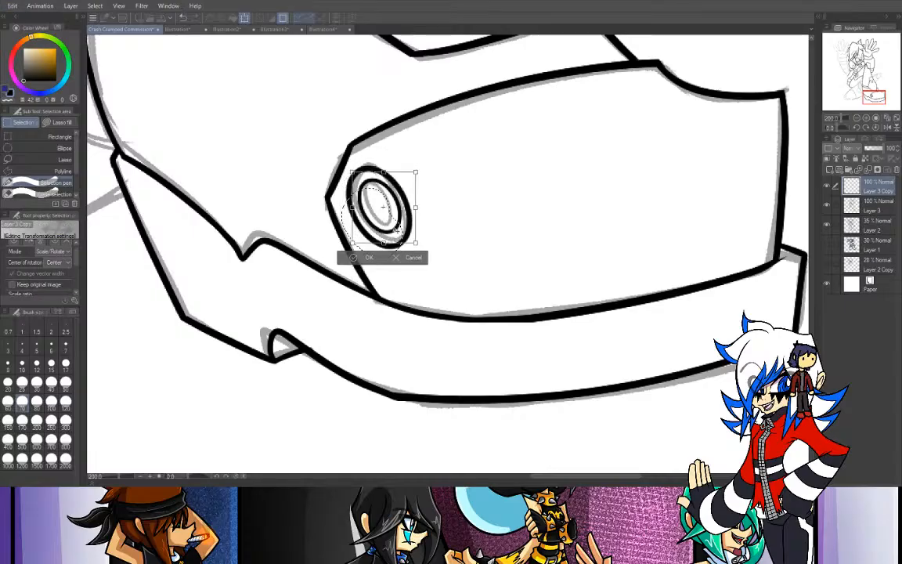
click(12, 7)
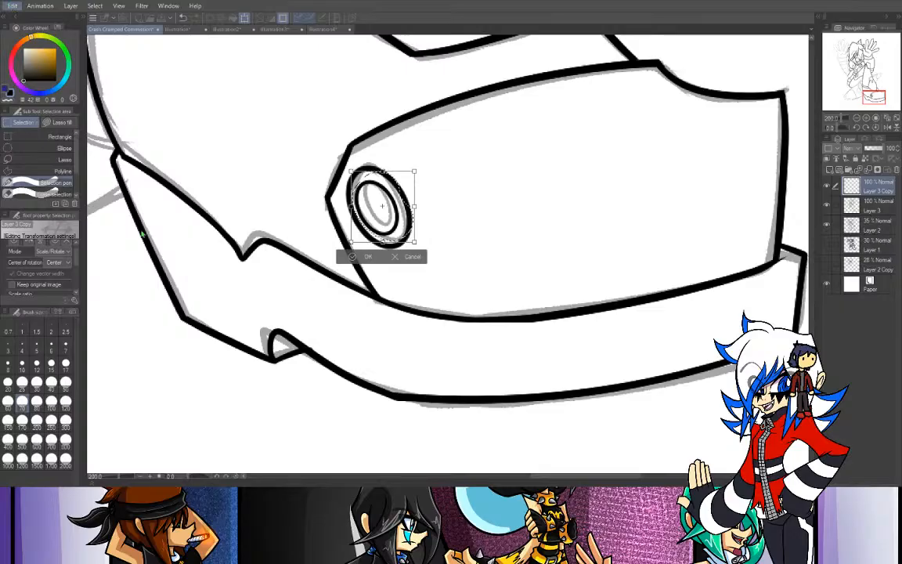
click(217, 277)
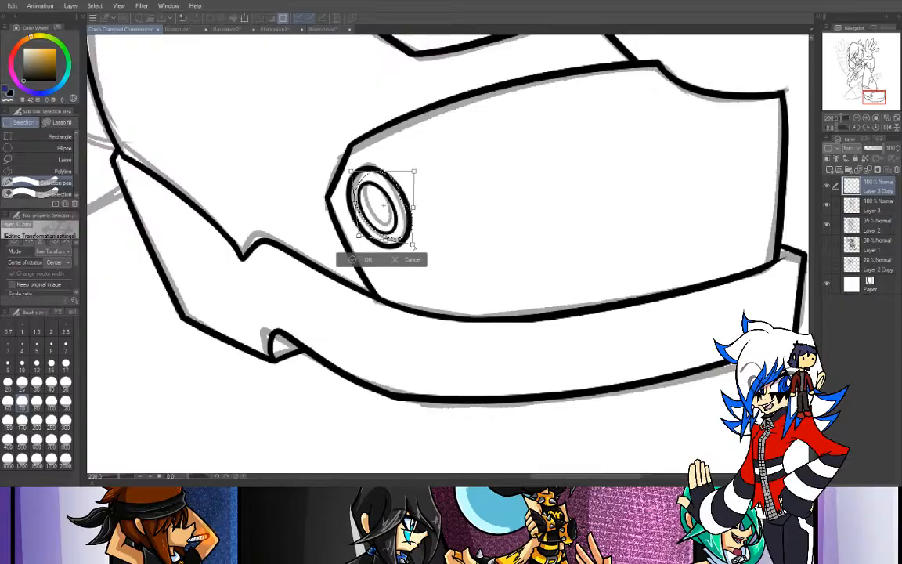
key(Return)
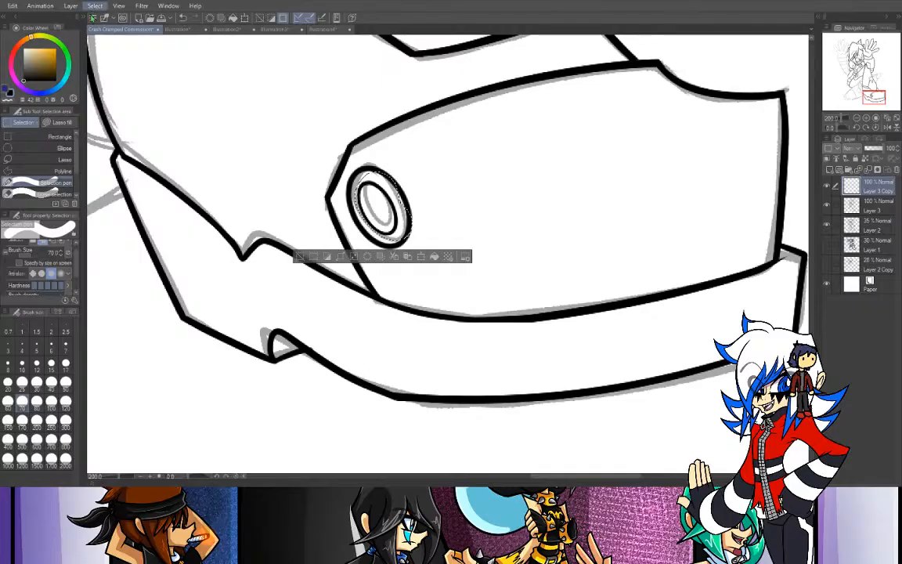
click(123, 32)
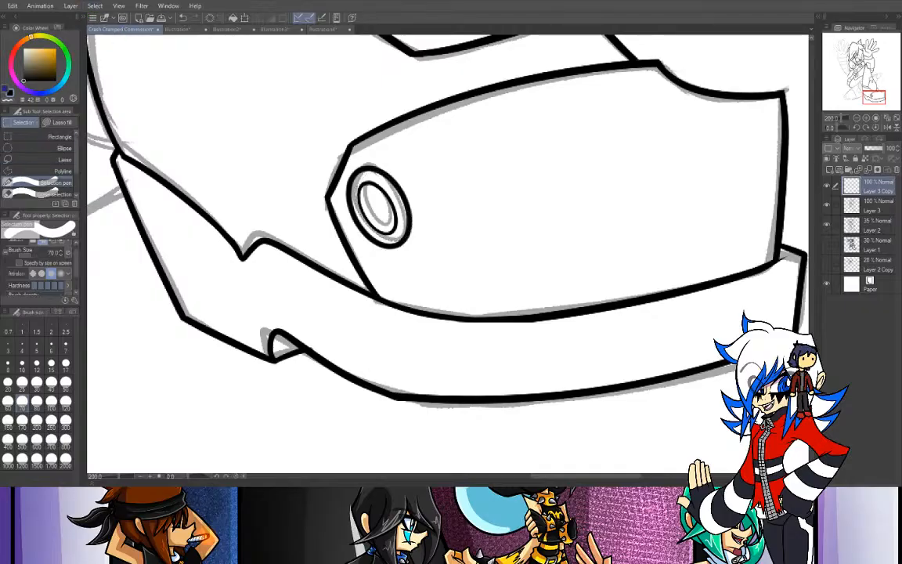
- With the G-pen at size 15, ink the short line from beneath the lower arm cuff down to the raised leg's outline
key(p)
click(857, 117)
drag(873, 96, 869, 76)
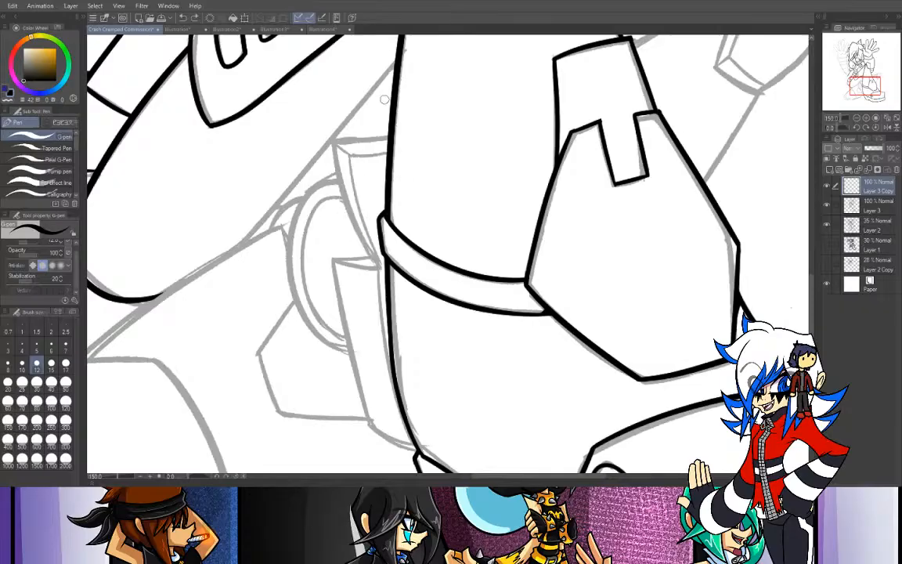
mouse_move(872, 91)
mouse_down()
mouse_move(856, 75)
mouse_move(869, 94)
mouse_move(863, 84)
mouse_up()
click(856, 118)
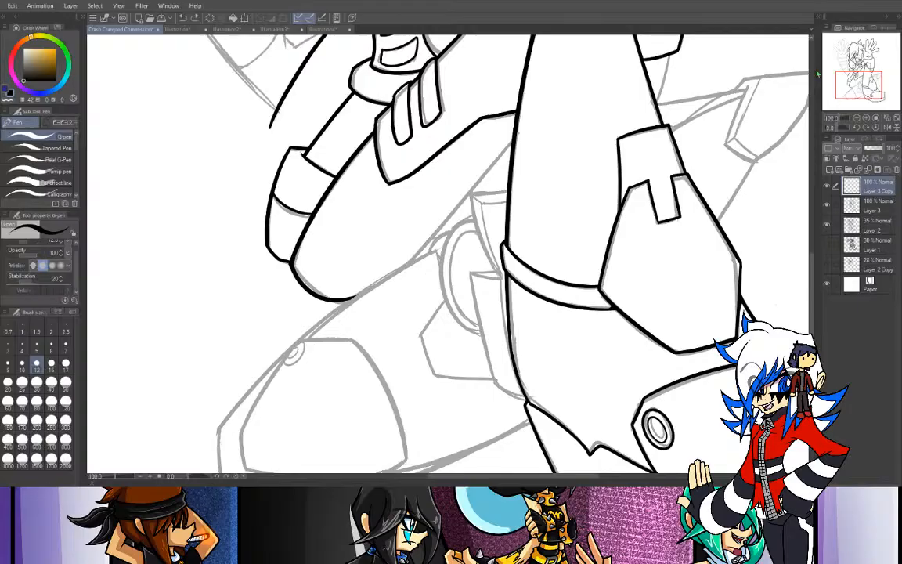
drag(843, 79, 848, 69)
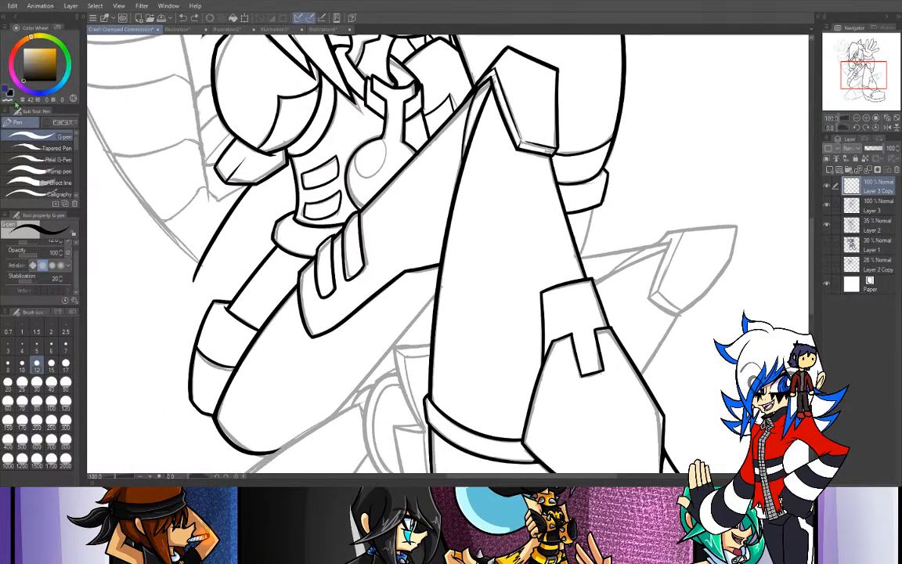
click(51, 362)
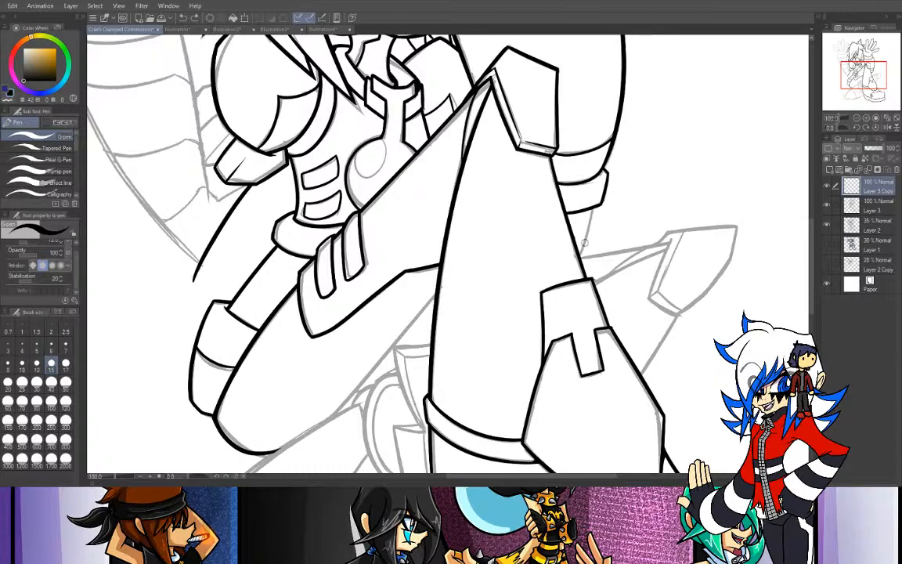
drag(592, 208, 580, 269)
key(ctrl+z)
key(ctrl+z)
drag(591, 208, 577, 264)
key(ctrl+z)
drag(593, 209, 577, 264)
key(ctrl+z)
drag(593, 207, 581, 249)
key(ctrl+z)
mouse_move(593, 208)
mouse_down()
mouse_move(579, 256)
mouse_move(582, 250)
mouse_up()
key(ctrl+z)
- Thicken the bend where the hip guard's lower edge turns toward the raised leg's outline
key(ctrl+z)
drag(593, 207, 580, 255)
key(ctrl+z)
drag(593, 207, 578, 252)
key(ctrl+plus)
drag(388, 277, 433, 262)
key(ctrl+z)
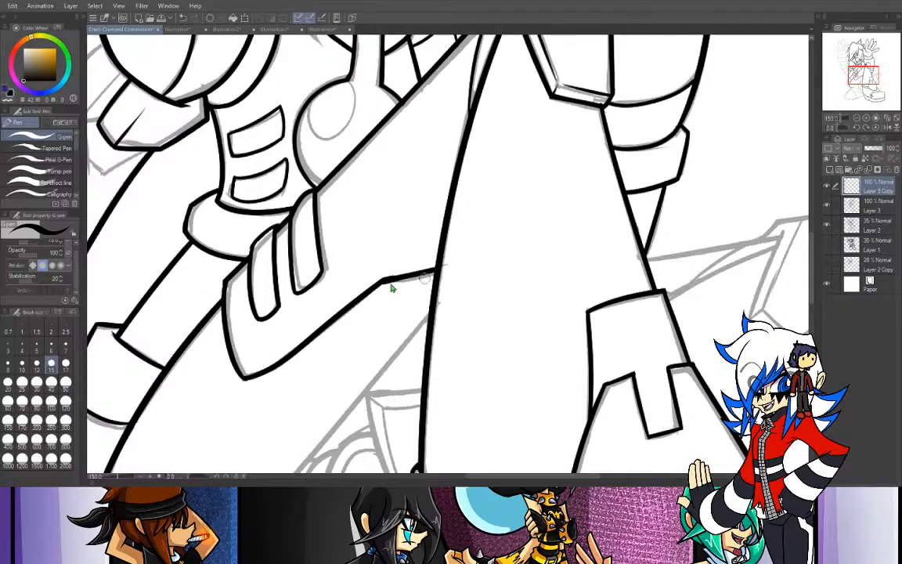
drag(379, 280, 403, 278)
- Ink the double-lined upper rim of the flap behind the boot's shaft
click(856, 117)
click(857, 61)
drag(858, 61, 858, 89)
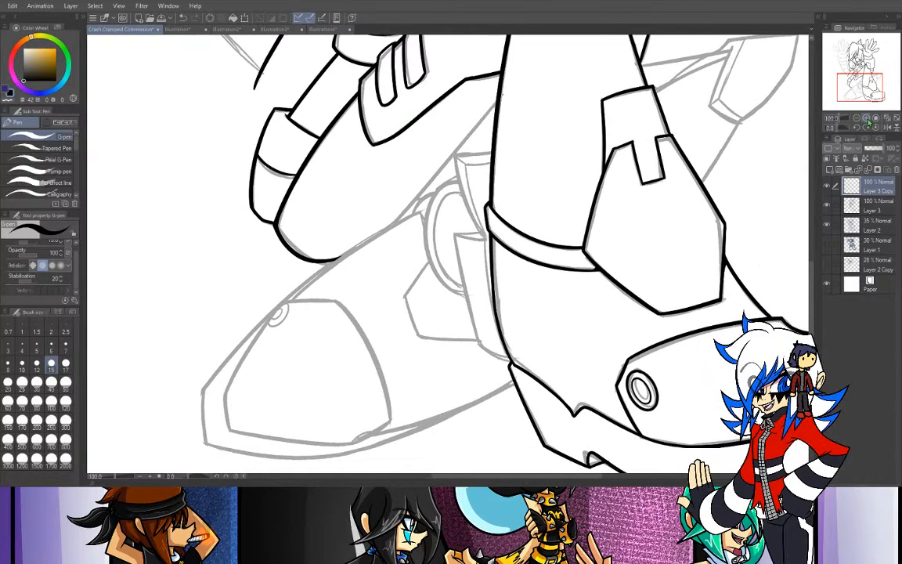
click(867, 120)
drag(521, 98, 428, 106)
key(ctrl+z)
mouse_move(513, 99)
mouse_down()
mouse_move(452, 114)
mouse_move(448, 106)
mouse_move(486, 126)
mouse_move(447, 104)
mouse_move(477, 119)
mouse_move(514, 116)
mouse_up()
- Ink the upper flap's outer side edge from the rim's corner down toward the boot strap
drag(446, 107, 502, 224)
key(ctrl+z)
drag(447, 106, 500, 227)
key(ctrl+z)
drag(445, 107, 494, 236)
key(ctrl+z)
drag(444, 107, 494, 227)
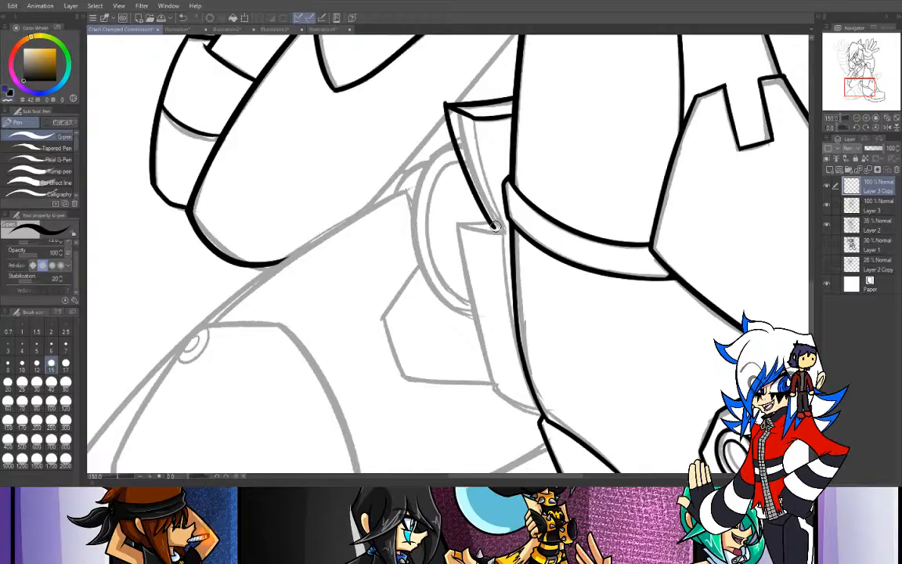
- Ink the upper flap's inner fold line and the short edge running back to the lower flap's corner
drag(474, 119, 502, 231)
key(ctrl+z)
mouse_move(474, 119)
mouse_down()
mouse_move(500, 228)
mouse_move(474, 223)
mouse_move(501, 233)
mouse_move(454, 224)
mouse_up()
key(ctrl+z)
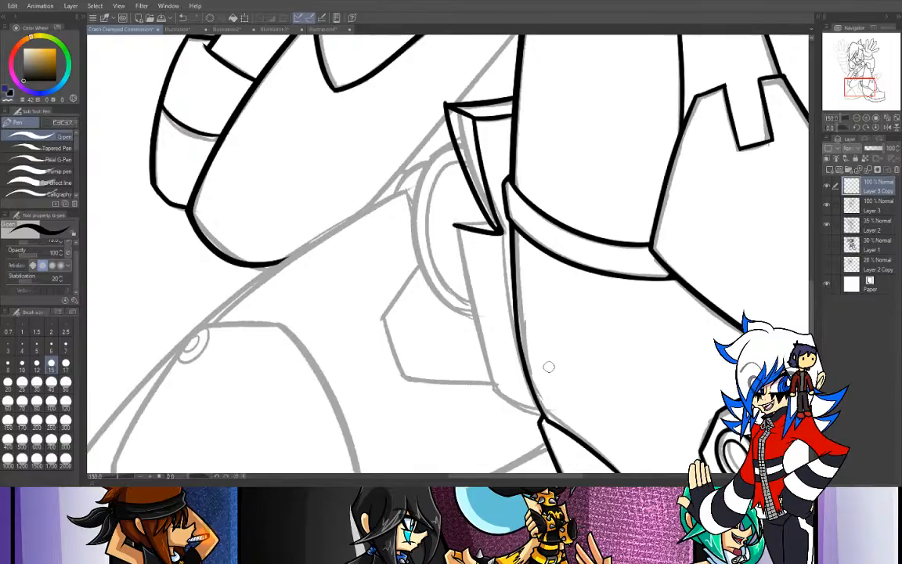
key(ctrl+z)
drag(460, 225, 491, 222)
key(ctrl+z)
- Ink the lower flap's long outer edge from its upper corner down toward the back of the boot's sole
drag(457, 225, 518, 364)
key(ctrl+z)
drag(458, 226, 506, 468)
key(ctrl+z)
drag(458, 226, 474, 320)
key(ctrl+z)
click(9, 99)
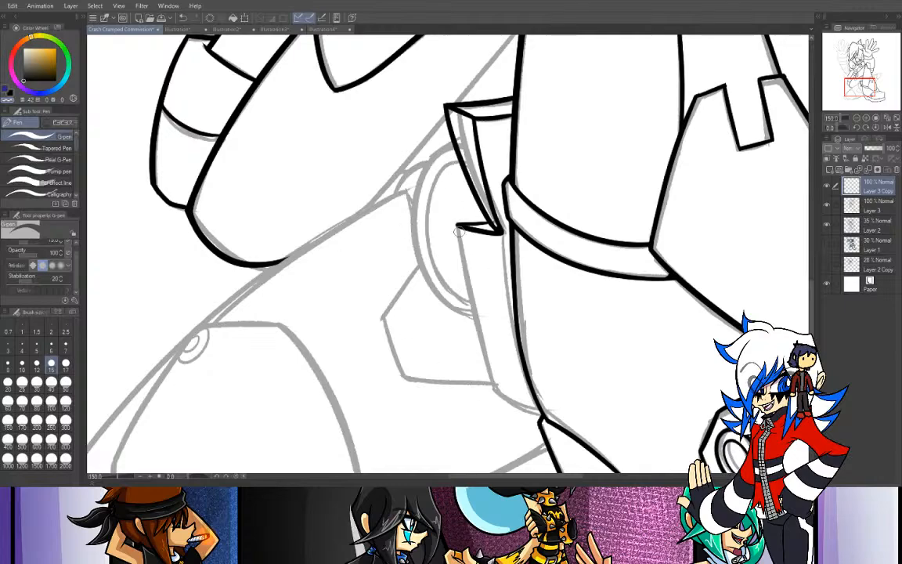
click(9, 92)
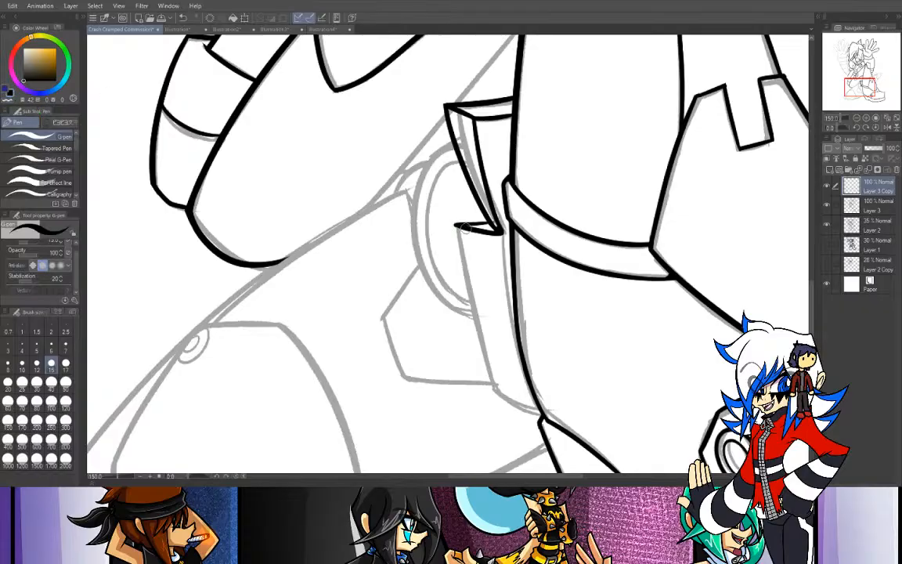
drag(457, 240, 485, 332)
key(ctrl+z)
drag(455, 226, 504, 431)
key(ctrl+z)
drag(452, 225, 513, 418)
key(ctrl+z)
drag(453, 224, 513, 419)
key(ctrl+z)
drag(452, 225, 515, 419)
key(ctrl+z)
drag(452, 224, 517, 418)
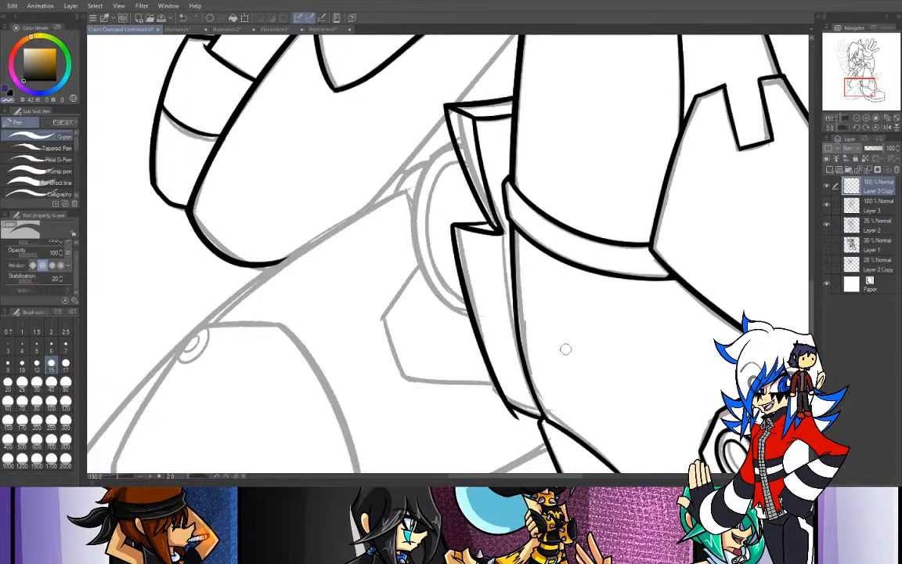
- Ink the lower flap's inner edge from beneath the strap down along the back of the boot
drag(857, 91, 862, 107)
click(9, 95)
drag(315, 82, 366, 270)
key(ctrl+z)
drag(315, 82, 357, 264)
key(ctrl+z)
drag(316, 82, 343, 259)
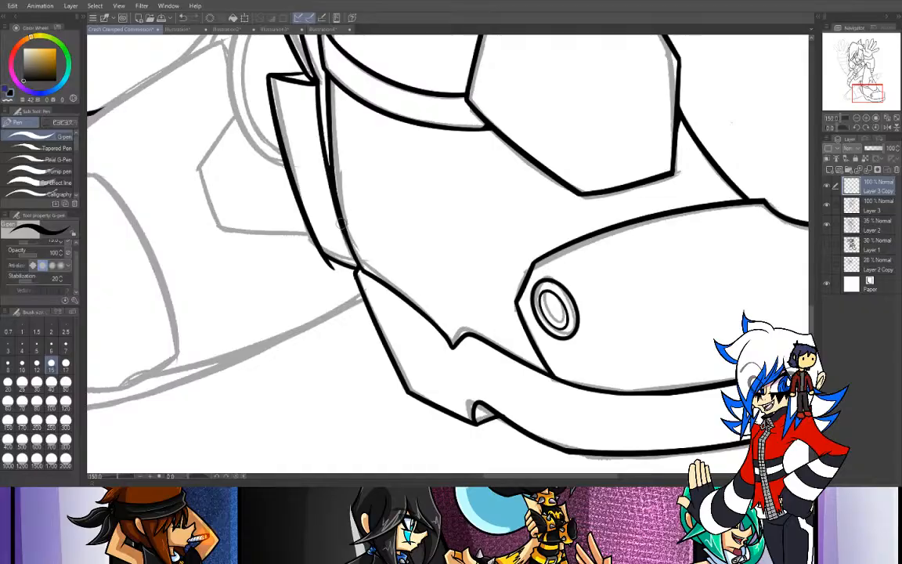
- Fill the dark wedge between the lower flap's rounded tip and the boot, and trim the stray tail below it
drag(341, 218, 331, 262)
key(ctrl+z)
mouse_move(343, 222)
mouse_down()
mouse_move(332, 260)
mouse_move(357, 264)
mouse_move(348, 253)
mouse_move(354, 265)
mouse_move(346, 261)
mouse_up()
key(ctrl+z)
key(ctrl+z)
key(c)
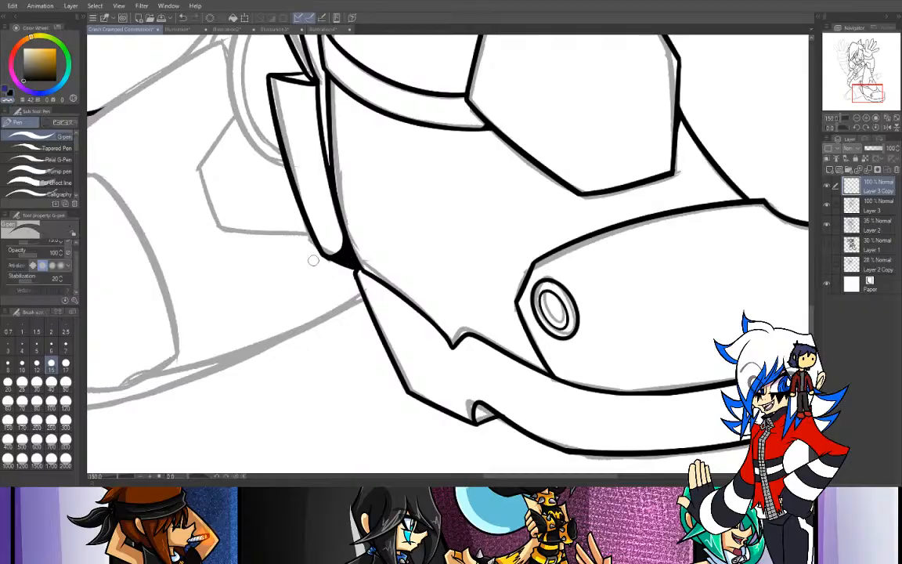
drag(327, 262, 346, 276)
mouse_move(859, 100)
mouse_down()
mouse_move(849, 87)
mouse_move(854, 93)
mouse_up()
click(11, 92)
drag(392, 156, 382, 319)
key(ctrl+z)
mouse_move(396, 157)
mouse_down()
mouse_move(382, 298)
mouse_move(410, 325)
mouse_up()
key(ctrl+z)
mouse_move(396, 158)
mouse_down()
mouse_move(410, 326)
mouse_move(356, 233)
mouse_move(348, 148)
mouse_up()
key(ctrl+z)
key(ctrl+z)
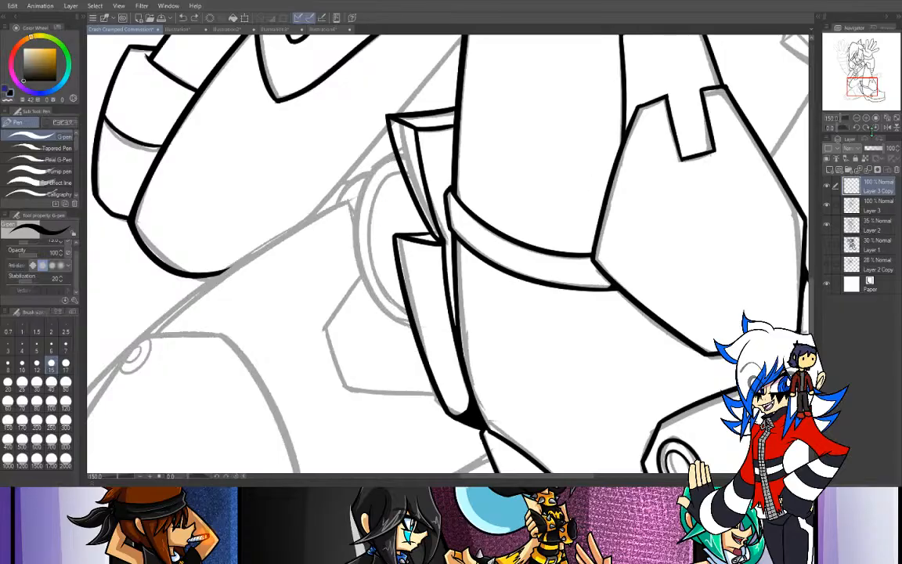
drag(842, 128, 852, 128)
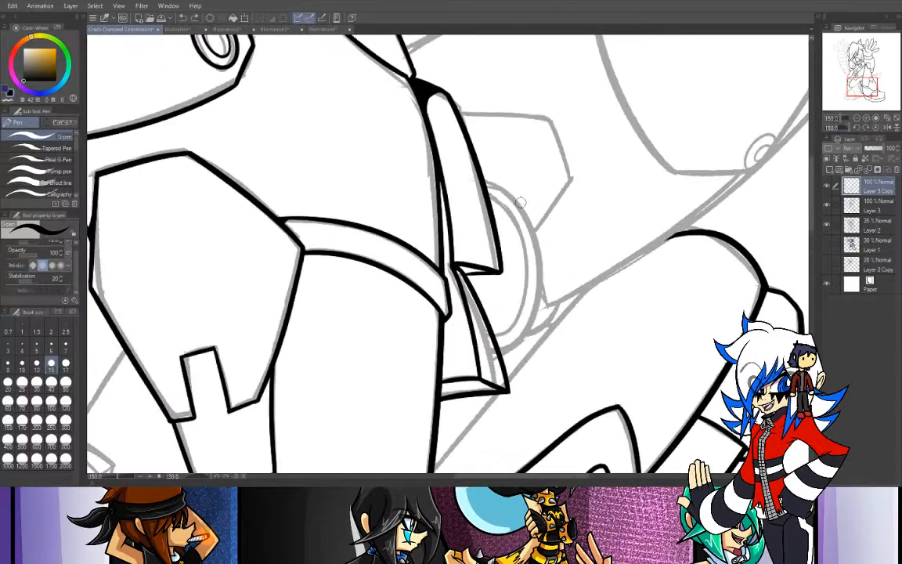
drag(489, 185, 439, 324)
key(ctrl+z)
drag(430, 157, 420, 319)
key(ctrl+z)
drag(845, 128, 851, 128)
- Toggle Layer 3's visibility to check which lines sit on it and which on Layer 3 Copy
click(827, 206)
click(827, 206)
click(857, 117)
click(857, 117)
click(828, 207)
click(828, 207)
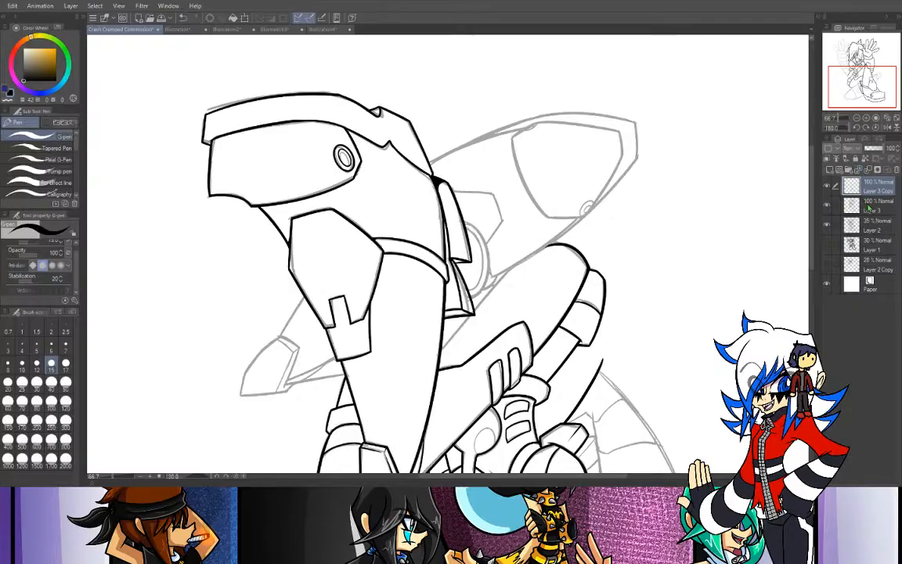
click(861, 205)
click(827, 206)
click(828, 206)
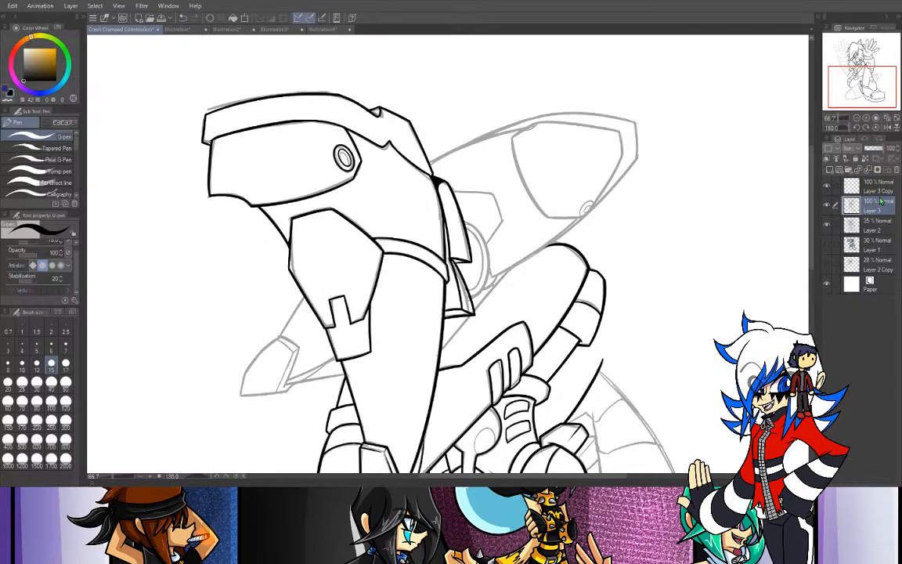
click(877, 189)
- Ink the inner curve of the round opening behind the flaps on Layer 3 Copy, working on the rotated canvas
click(866, 118)
click(866, 119)
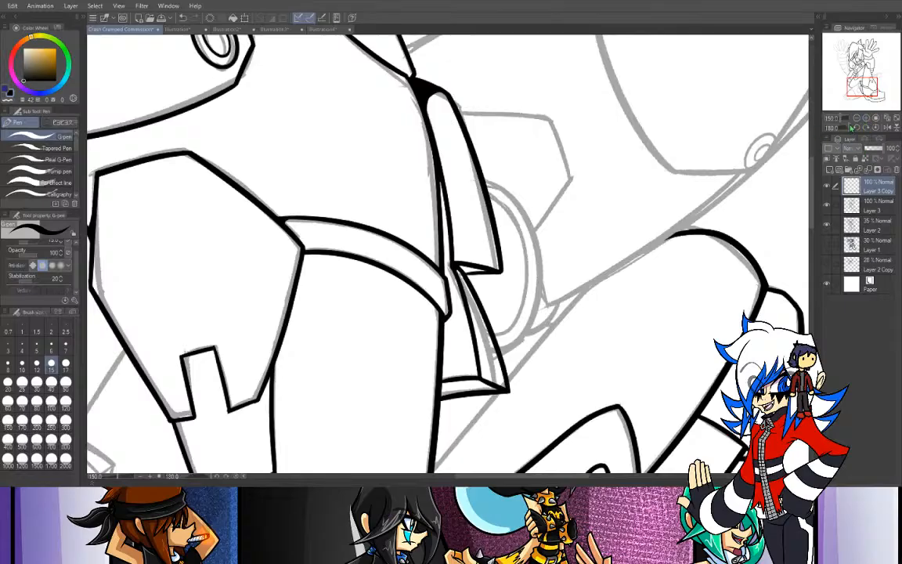
drag(848, 128, 821, 139)
mouse_move(483, 194)
mouse_down()
mouse_move(529, 285)
mouse_move(452, 330)
mouse_up()
key(ctrl+z)
mouse_move(476, 188)
mouse_down()
mouse_move(532, 275)
mouse_move(452, 338)
mouse_up()
key(ctrl+z)
mouse_move(476, 189)
mouse_down()
mouse_move(527, 281)
mouse_move(451, 313)
mouse_up()
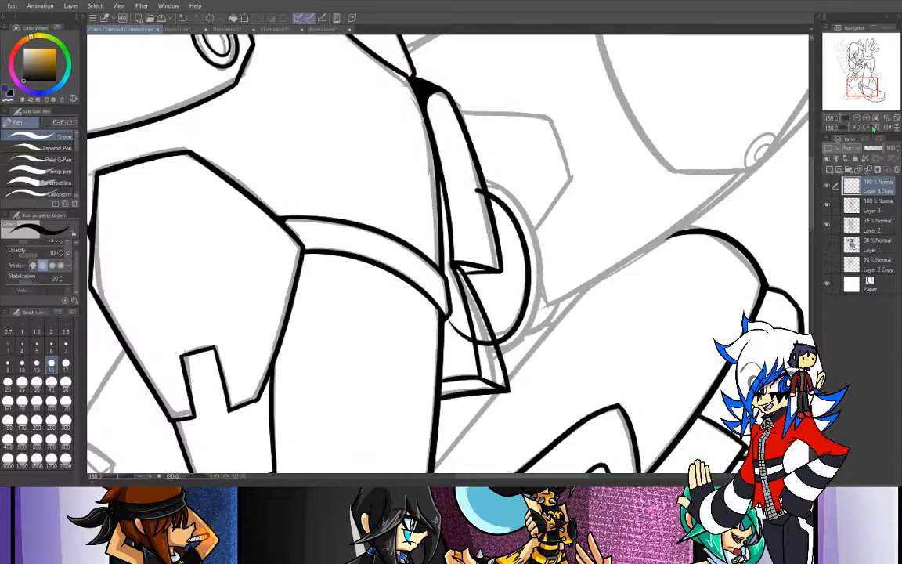
- Reset the canvas rotation and erase the curve's overshoots crossing the upper and lower flaps
click(877, 127)
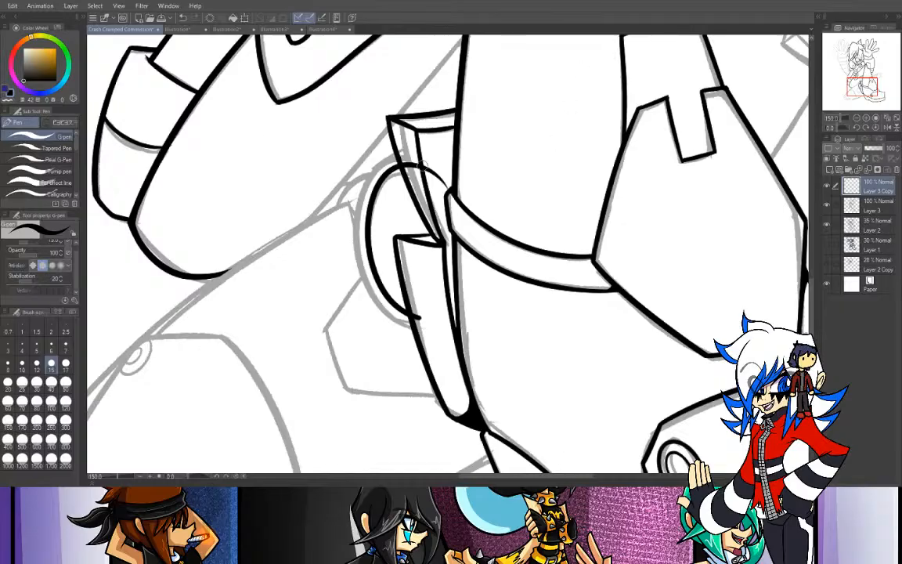
key(e)
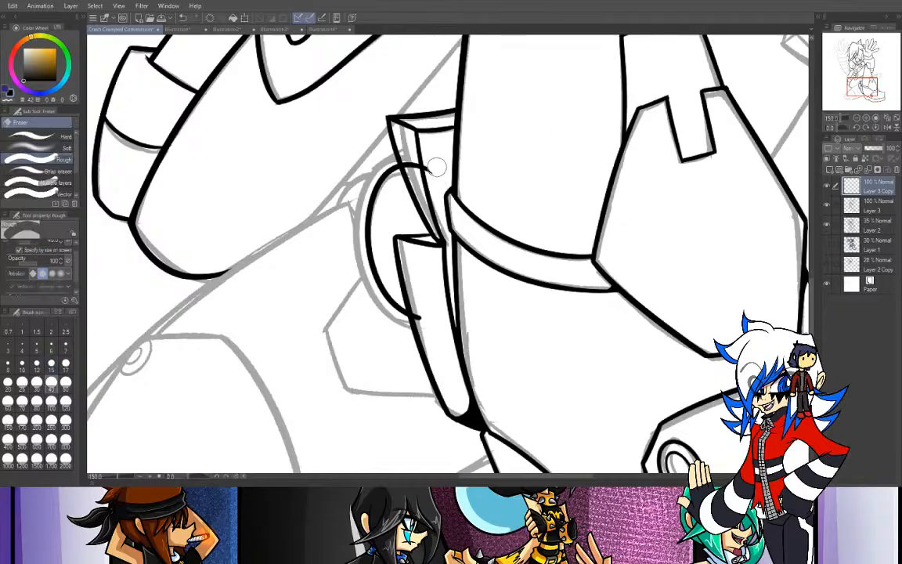
drag(430, 328, 425, 321)
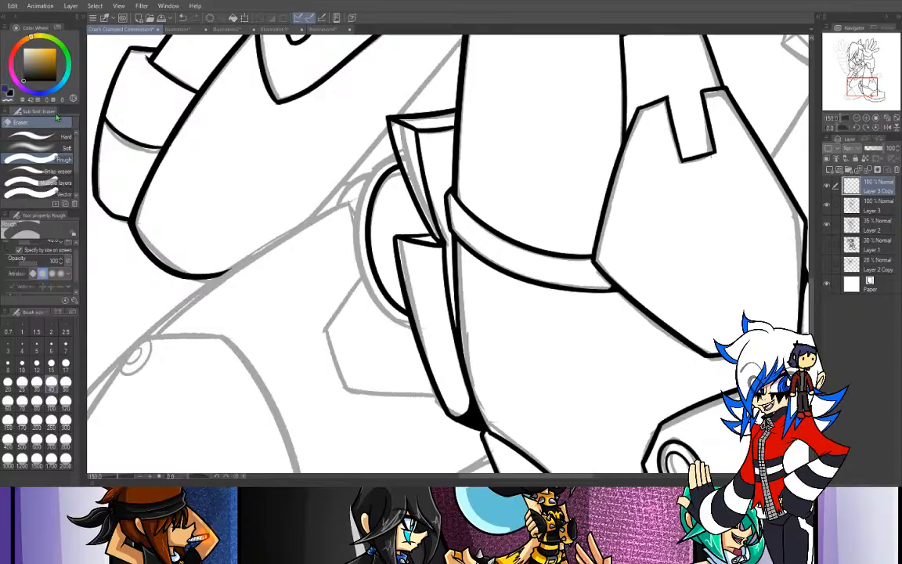
key(p)
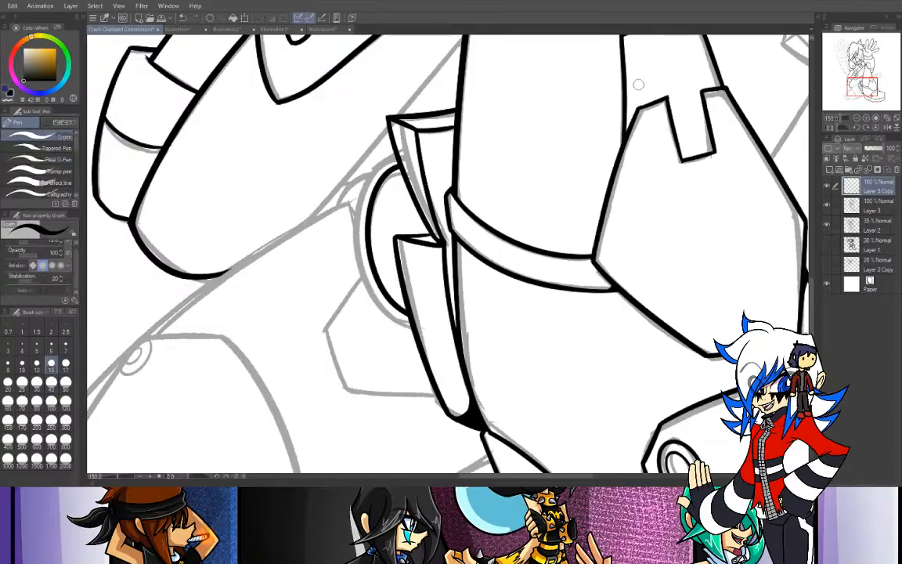
click(835, 128)
drag(483, 182, 501, 354)
key(ctrl+z)
mouse_move(485, 180)
mouse_down()
mouse_move(543, 242)
mouse_move(483, 363)
mouse_up()
key(ctrl+z)
mouse_move(485, 179)
mouse_down()
mouse_move(538, 311)
mouse_move(477, 361)
mouse_up()
key(ctrl+z)
drag(846, 128, 845, 128)
drag(527, 166, 333, 266)
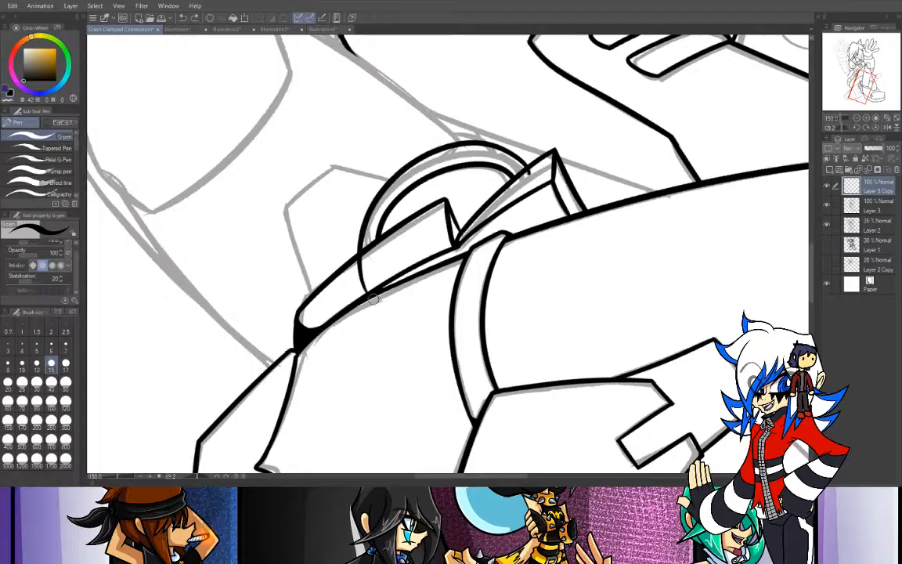
key(ctrl+z)
mouse_move(526, 171)
mouse_down()
mouse_move(347, 245)
mouse_move(363, 290)
mouse_up()
key(ctrl+z)
mouse_move(367, 248)
mouse_down()
mouse_move(468, 155)
mouse_move(539, 184)
mouse_up()
key(ctrl+z)
drag(363, 251, 487, 166)
key(ctrl+z)
mouse_move(365, 255)
mouse_down()
mouse_move(384, 185)
mouse_move(512, 174)
mouse_up()
key(ctrl+z)
mouse_move(365, 255)
mouse_down()
mouse_move(384, 185)
mouse_move(513, 173)
mouse_up()
key(ctrl+z)
drag(363, 253, 489, 166)
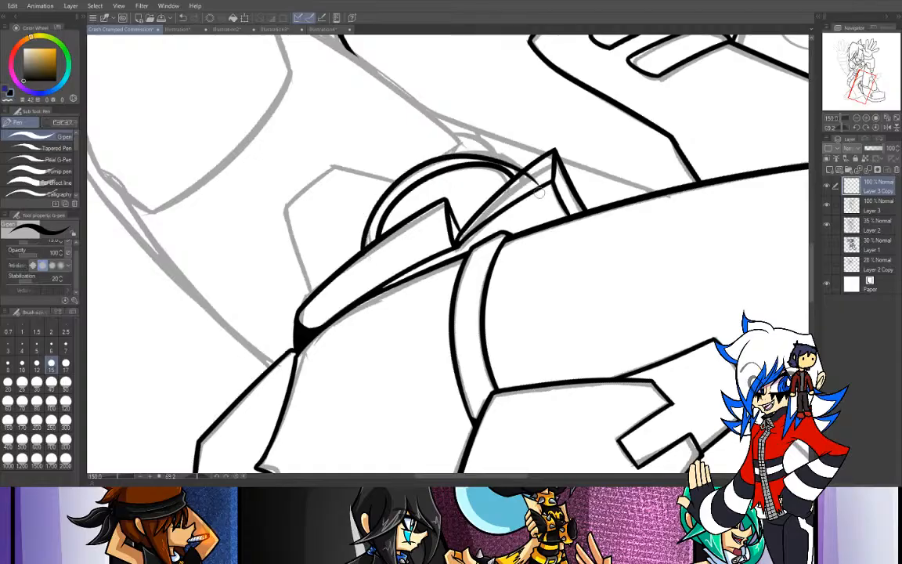
key(ctrl+z)
mouse_move(362, 249)
mouse_down()
mouse_move(507, 163)
mouse_move(521, 191)
mouse_move(483, 151)
mouse_move(353, 265)
mouse_move(368, 234)
mouse_up()
key(ctrl+z)
key(ctrl+z)
drag(472, 159, 339, 235)
key(ctrl+z)
mouse_move(472, 156)
mouse_down()
mouse_move(382, 164)
mouse_move(317, 235)
mouse_move(487, 155)
mouse_up()
key(ctrl+z)
key(ctrl+z)
mouse_move(362, 247)
mouse_down()
mouse_move(373, 212)
mouse_move(524, 179)
mouse_up()
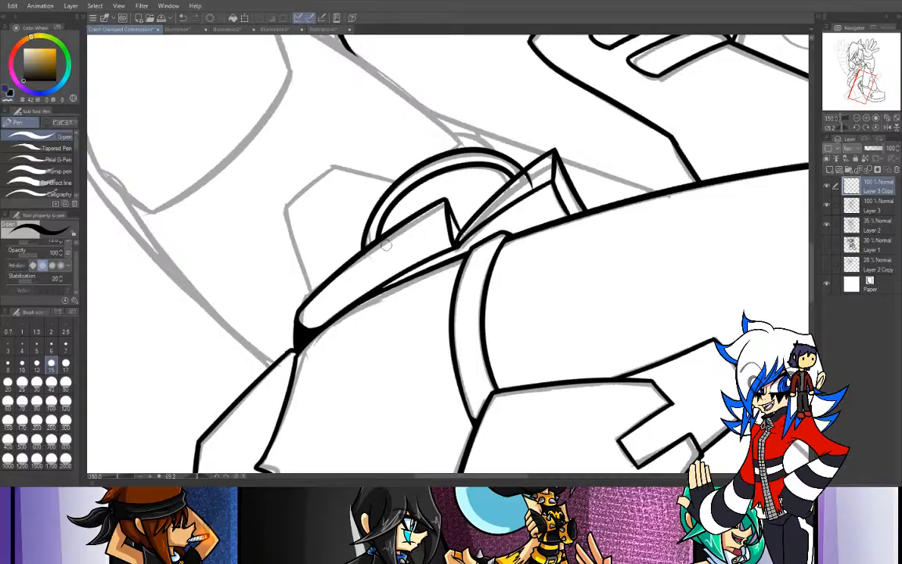
key(ctrl+z)
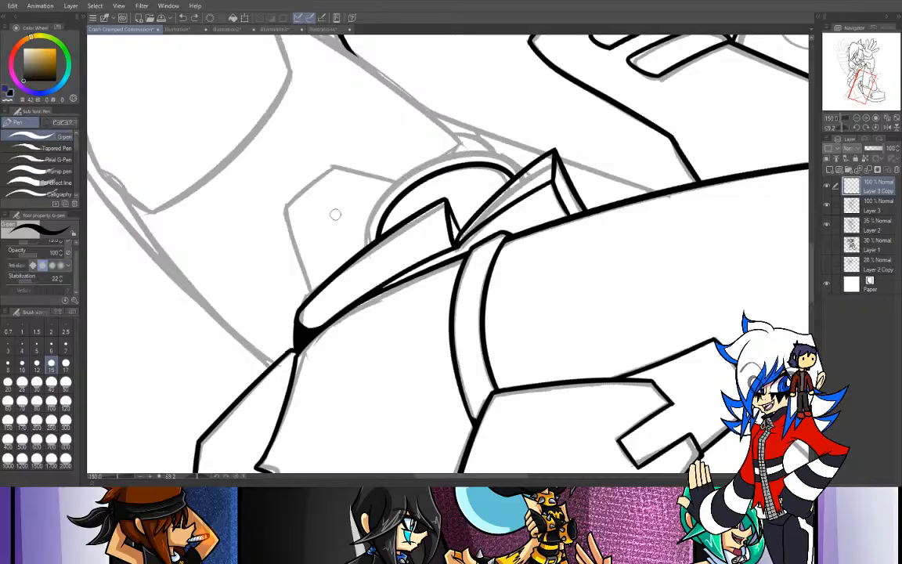
- Ink the outer curve of the round opening behind the flaps, parallel to its inner curve, working with the canvas turned 180 degrees
drag(840, 129, 848, 128)
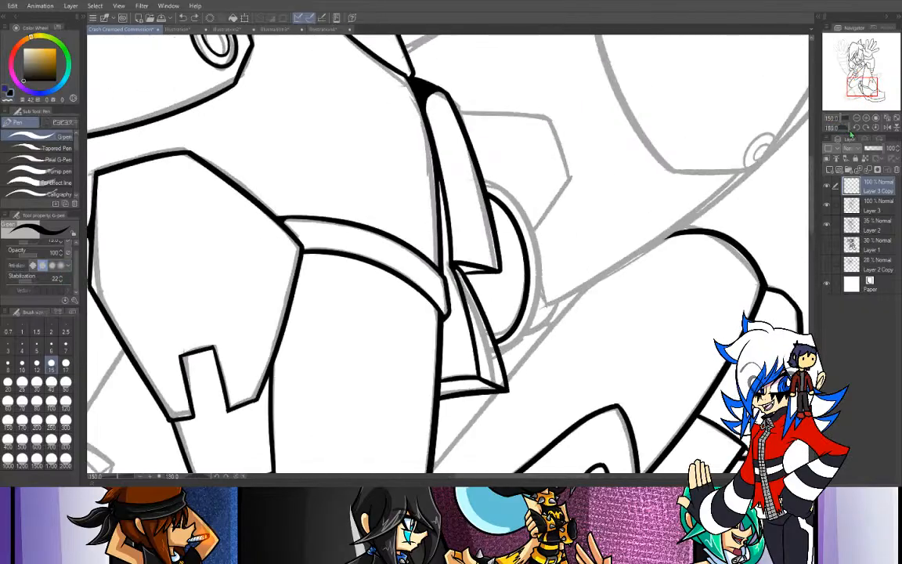
drag(482, 179, 503, 346)
key(ctrl+z)
mouse_move(482, 180)
mouse_down()
mouse_move(516, 202)
mouse_move(497, 354)
mouse_up()
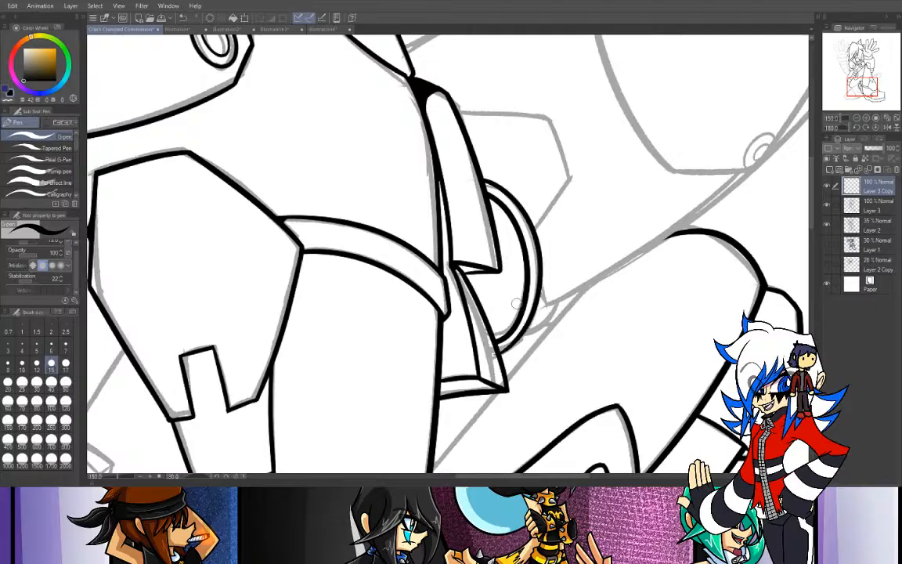
key(ctrl+z)
mouse_move(483, 180)
mouse_down()
mouse_move(538, 243)
mouse_move(499, 345)
mouse_up()
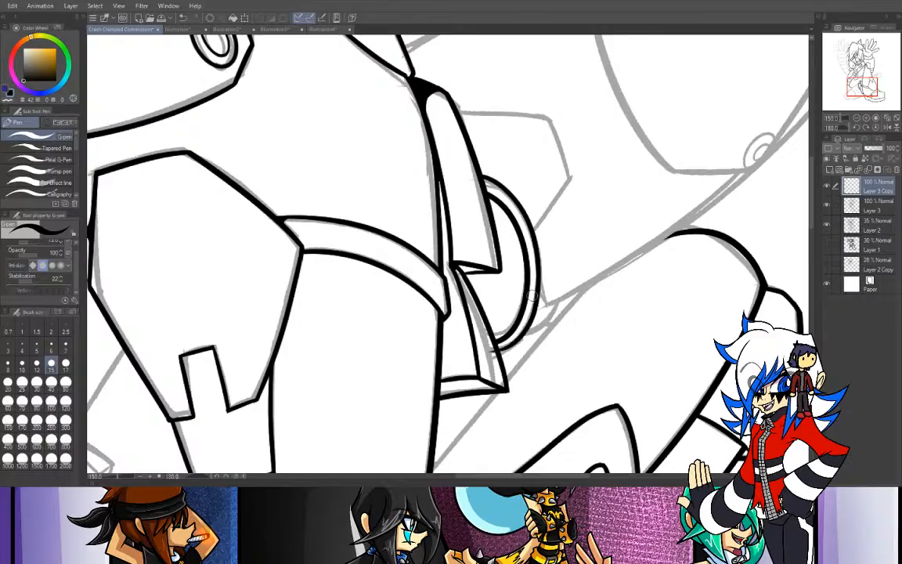
key(ctrl+z)
mouse_move(483, 179)
mouse_down()
mouse_move(541, 286)
mouse_move(498, 345)
mouse_up()
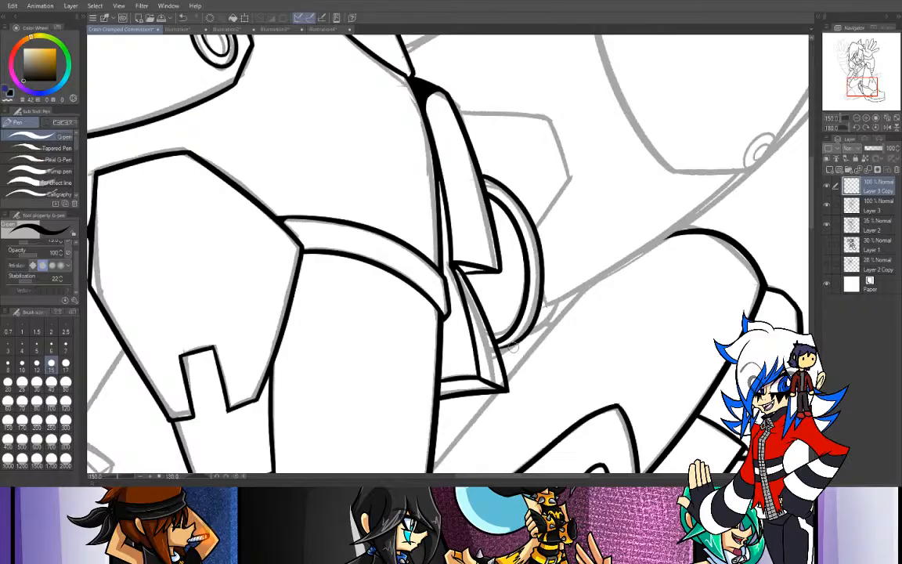
click(860, 127)
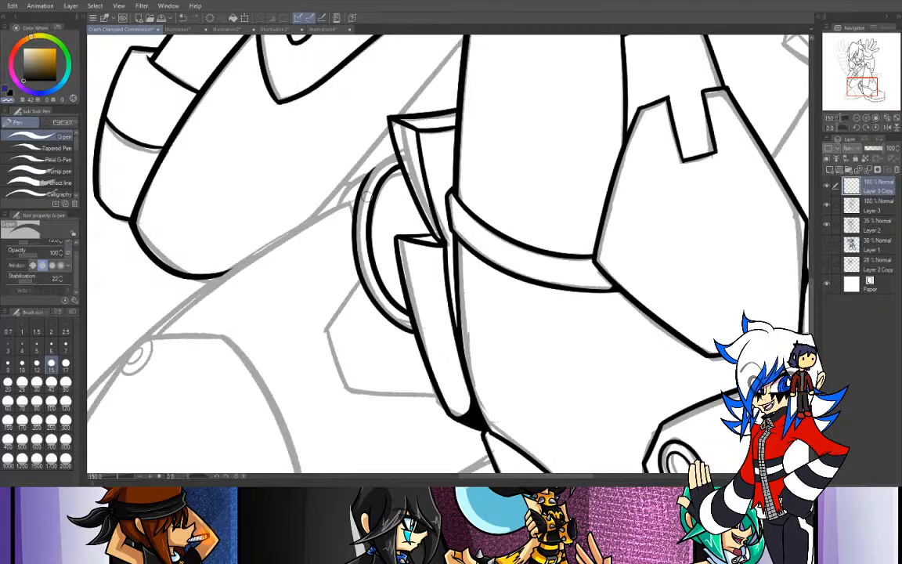
- Redraw the upper end of the round opening's outer curve so it meets the upper flap's edge
click(10, 93)
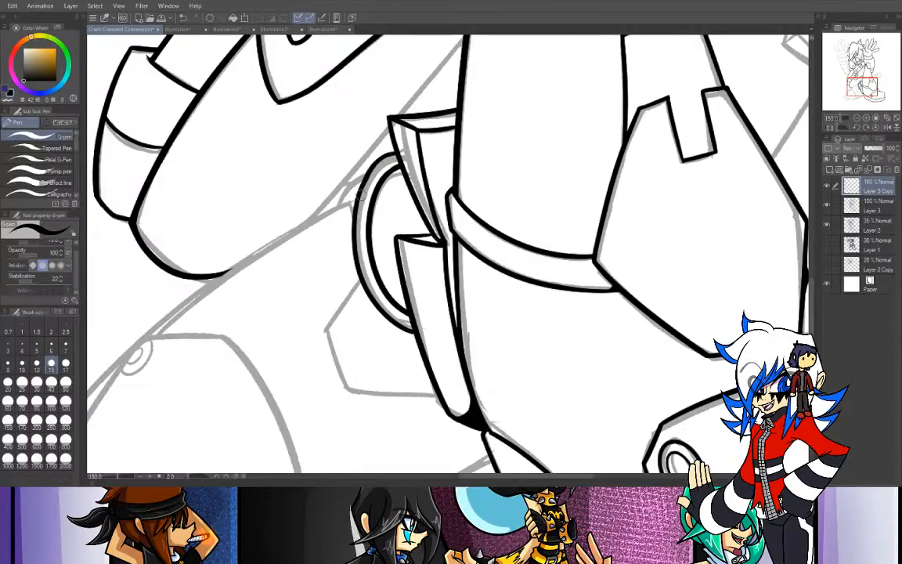
drag(399, 154, 402, 153)
key(ctrl+z)
drag(360, 188, 400, 155)
key(ctrl+z)
mouse_move(366, 182)
mouse_down()
mouse_move(401, 158)
mouse_move(378, 160)
mouse_move(358, 195)
mouse_up()
key(ctrl+z)
key(ctrl+z)
drag(400, 152, 362, 189)
- Toggle Layer 3's visibility to check which lines sit on it, and reselect Layer 3 Copy for drawing
key(ctrl+minus)
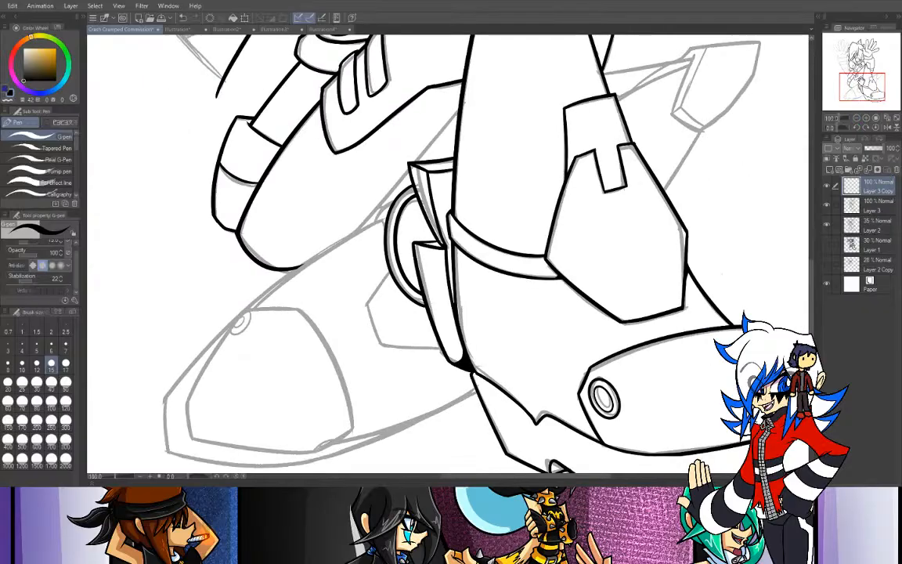
mouse_move(866, 90)
mouse_down()
mouse_move(867, 78)
mouse_move(850, 93)
mouse_up()
click(827, 205)
click(828, 206)
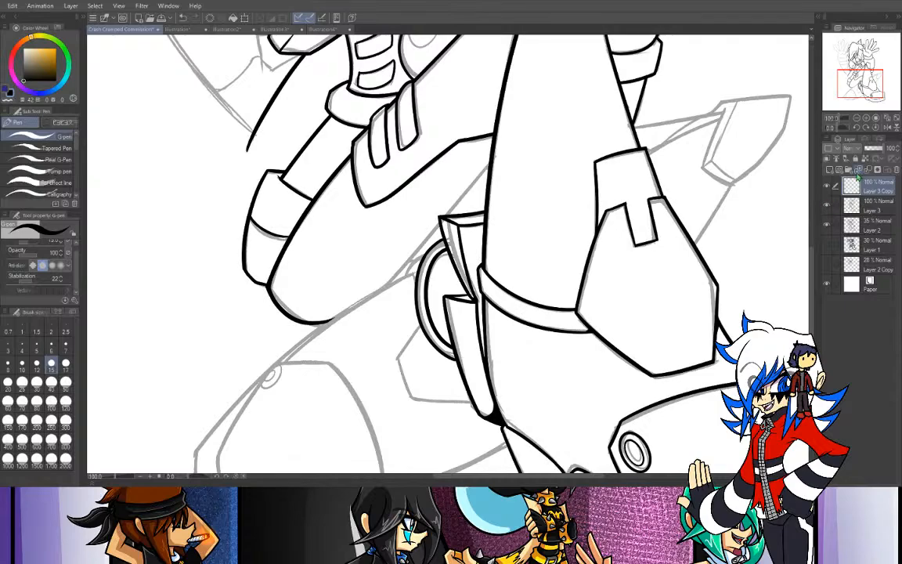
click(873, 205)
click(827, 205)
click(827, 205)
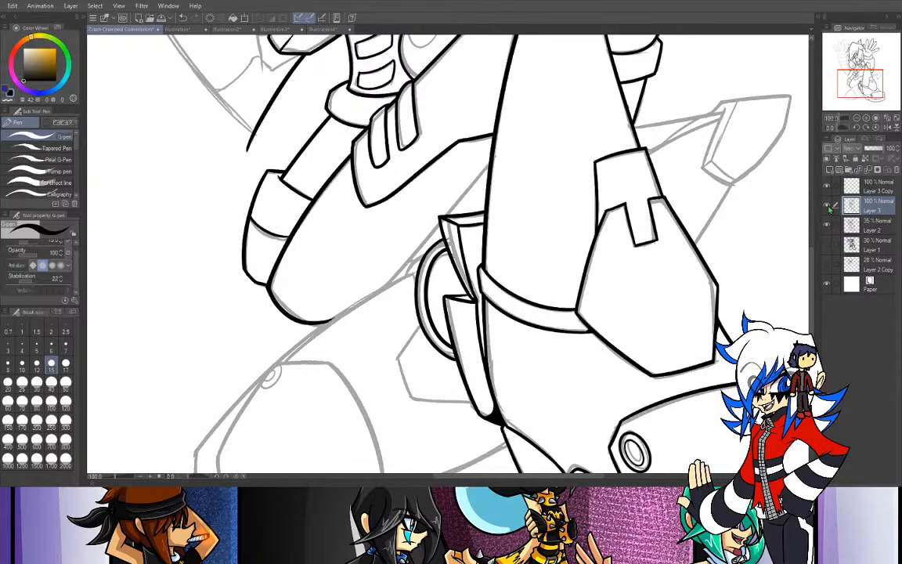
click(870, 192)
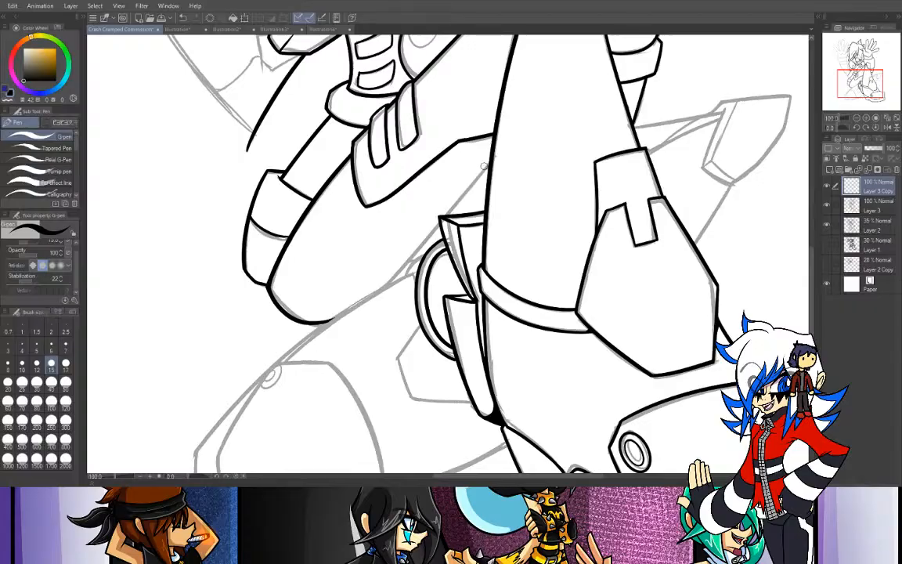
- Ink the long diagonal edge of the rear leg from the front shin down past the upper flap's corner on Layer 3 Copy
drag(494, 156, 356, 308)
key(ctrl+z)
drag(494, 157, 321, 274)
key(ctrl+z)
drag(492, 155, 337, 335)
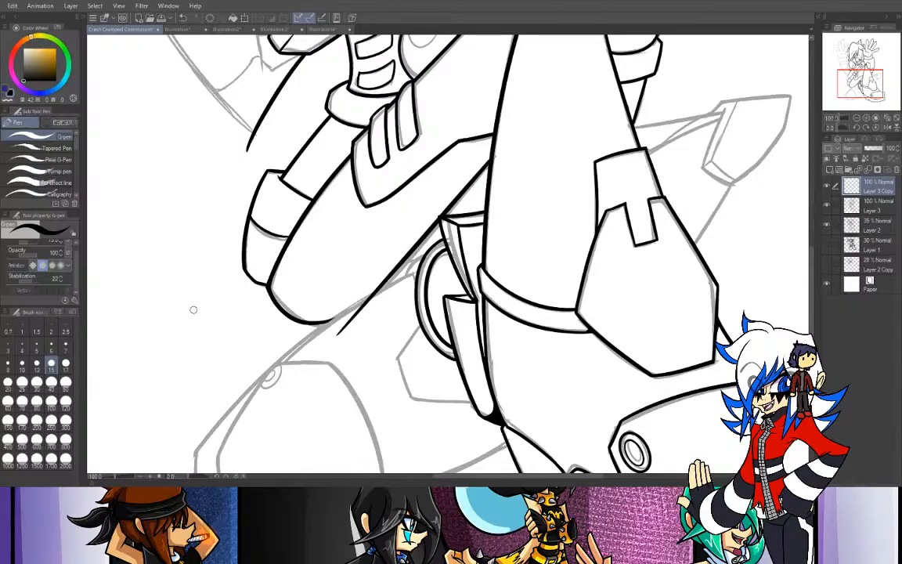
- Erase the diagonal edge's overshoot below the rear leg's sketched outline with the Rough eraser at size 15
key(p)
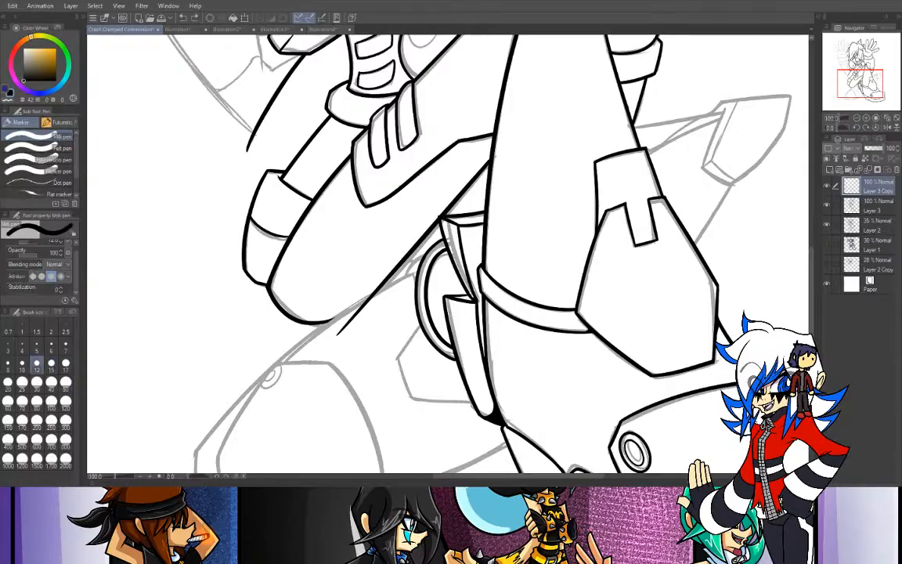
key(e)
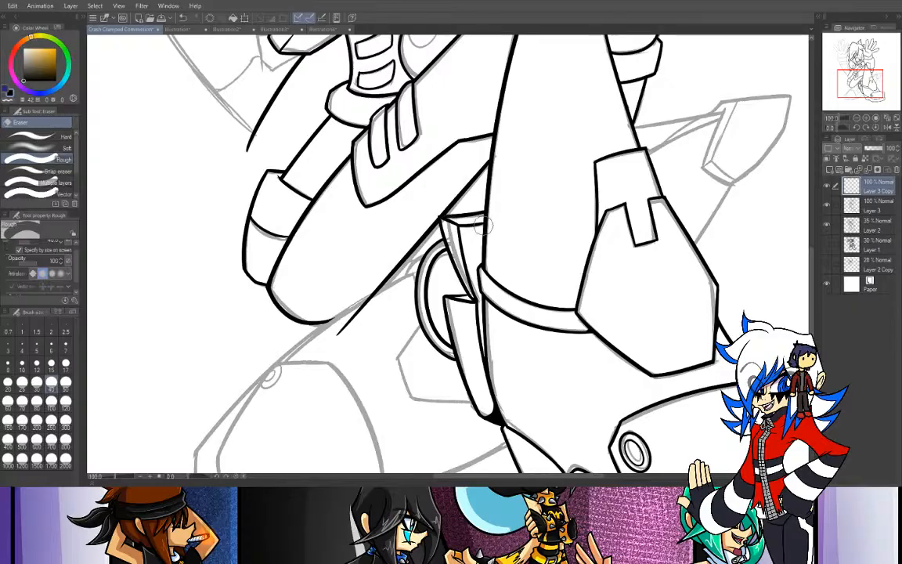
click(51, 361)
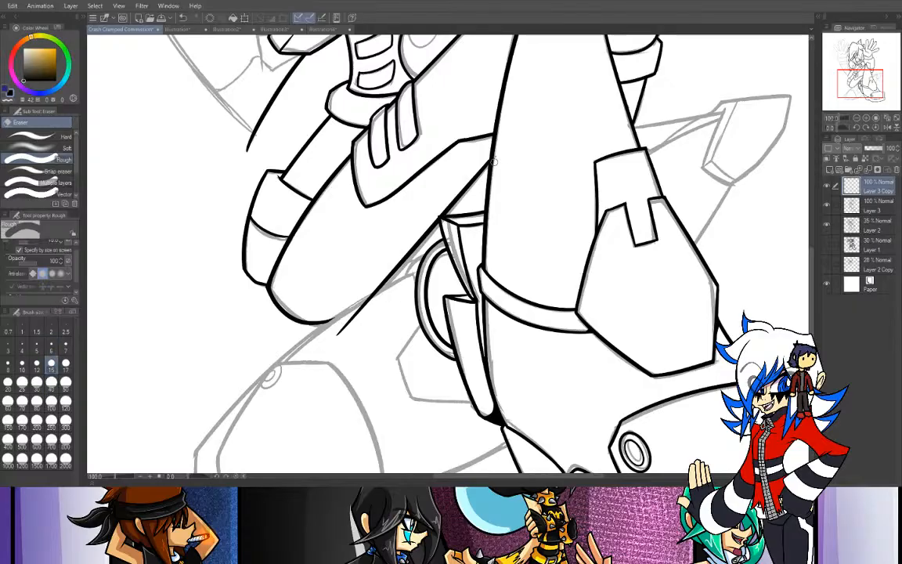
mouse_move(402, 281)
mouse_down()
mouse_move(318, 337)
mouse_move(395, 288)
mouse_move(349, 321)
mouse_up()
- Check Layer 3 by toggling its visibility, and move Layer 3 Copy beneath Layer 3 in the layer stack
click(865, 210)
click(827, 207)
click(828, 207)
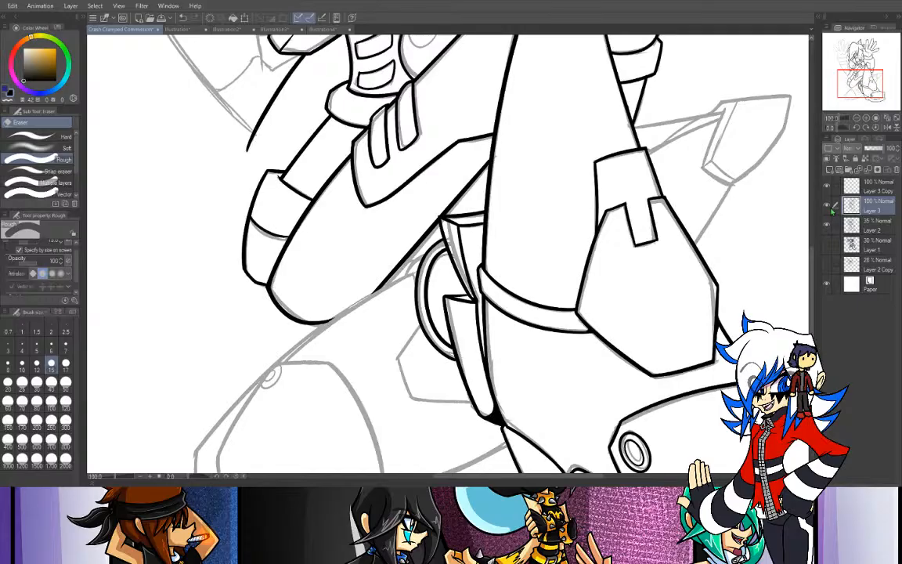
click(873, 184)
click(866, 206)
click(827, 206)
click(827, 206)
drag(873, 188, 872, 216)
- Ink the sloping front edge and the top edge of the rear boot's toe cap with the G-pen
mouse_move(855, 80)
mouse_down()
mouse_move(845, 39)
mouse_move(839, 68)
mouse_move(852, 91)
mouse_up()
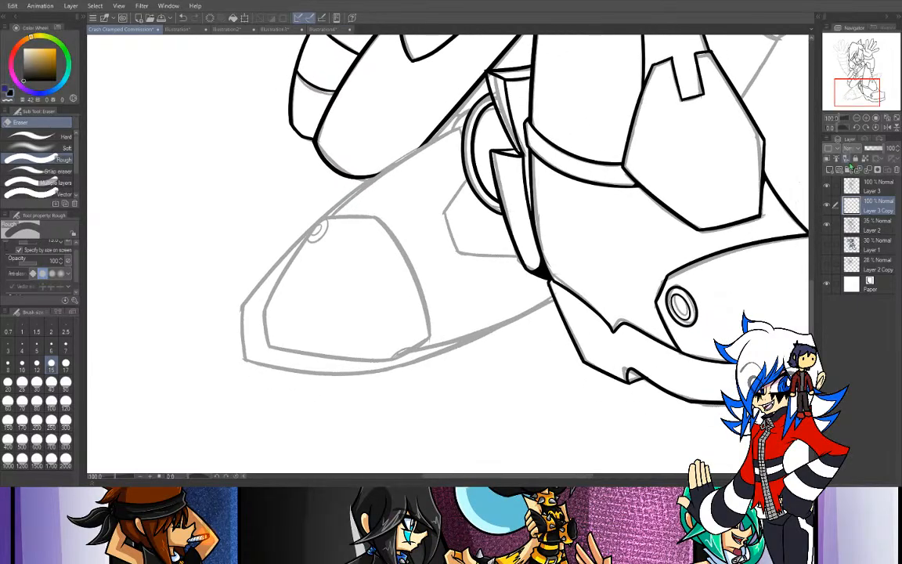
key(p)
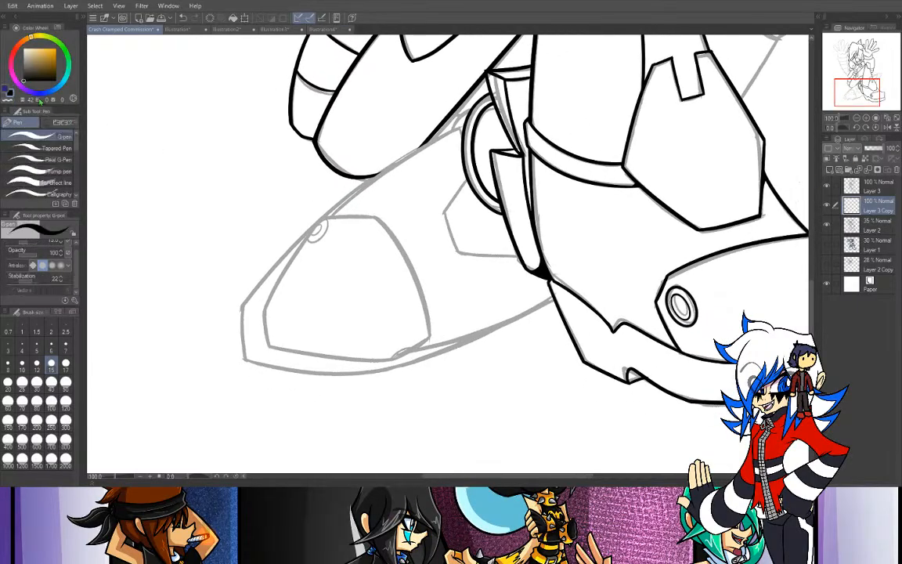
drag(263, 310, 420, 143)
key(ctrl+z)
drag(264, 309, 326, 211)
key(ctrl+z)
mouse_move(263, 308)
mouse_down()
mouse_move(326, 213)
mouse_move(397, 226)
mouse_move(374, 311)
mouse_up()
key(ctrl+z)
- Ink the toe cap's curved back edge from its top corner down to the sole
drag(382, 223, 380, 308)
key(ctrl+z)
drag(383, 222, 381, 314)
key(ctrl+z)
drag(382, 221, 381, 312)
key(ctrl+z)
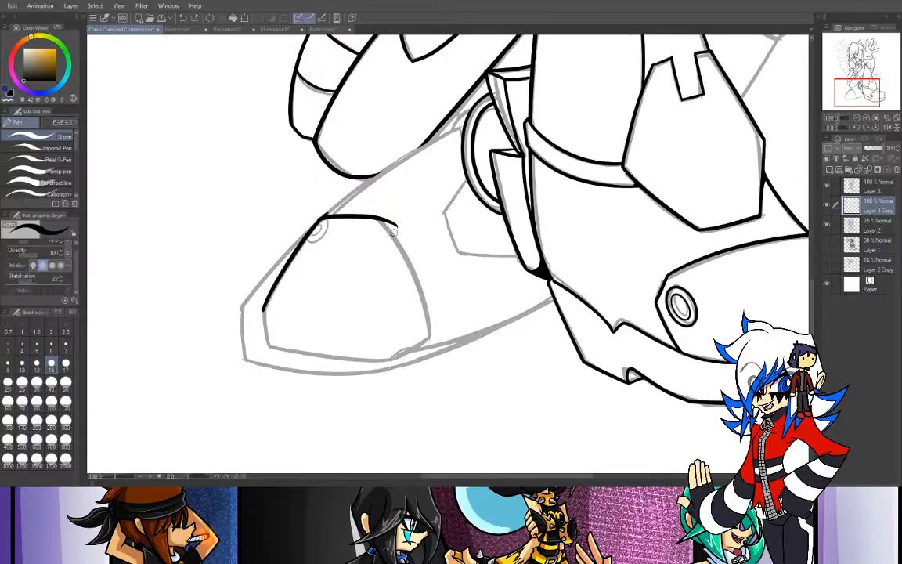
drag(384, 221, 429, 343)
key(ctrl+z)
drag(384, 222, 429, 356)
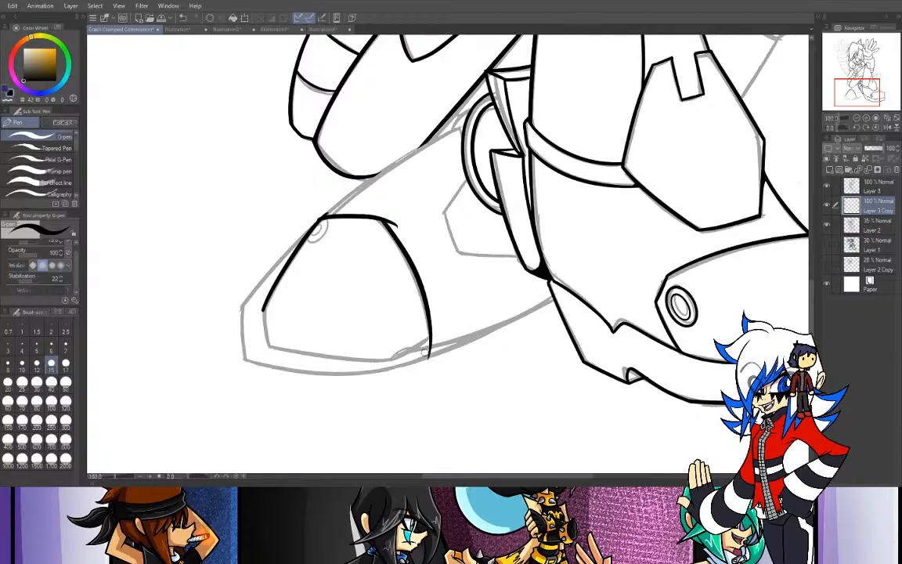
- Ink the toe cap's short lower front edge down to its bottom corner
drag(263, 309, 269, 356)
key(ctrl+z)
drag(262, 309, 268, 353)
drag(843, 128, 844, 129)
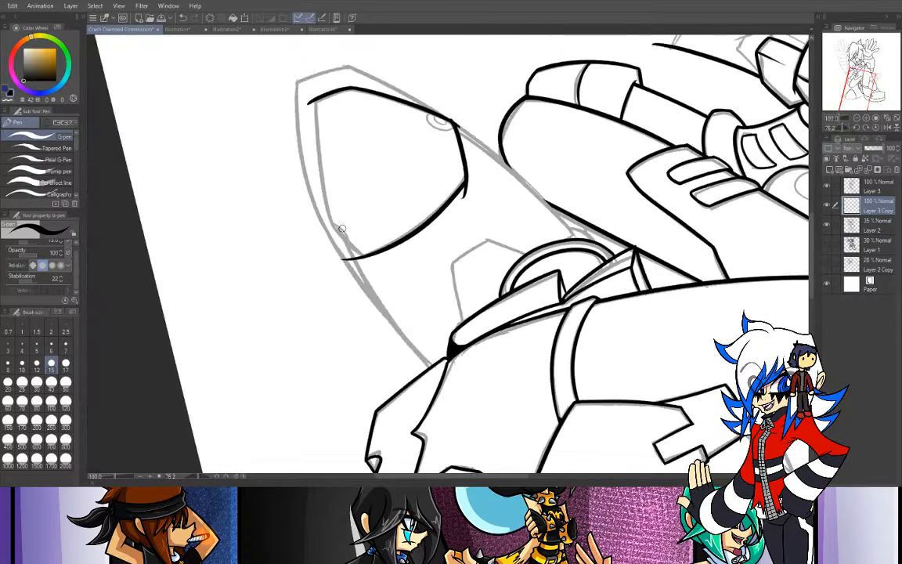
drag(315, 101, 344, 285)
key(ctrl+z)
drag(312, 101, 351, 312)
key(ctrl+z)
drag(313, 98, 352, 309)
key(ctrl+z)
drag(312, 100, 352, 308)
key(ctrl+z)
drag(312, 97, 350, 301)
drag(332, 231, 388, 293)
key(ctrl+z)
drag(327, 226, 397, 283)
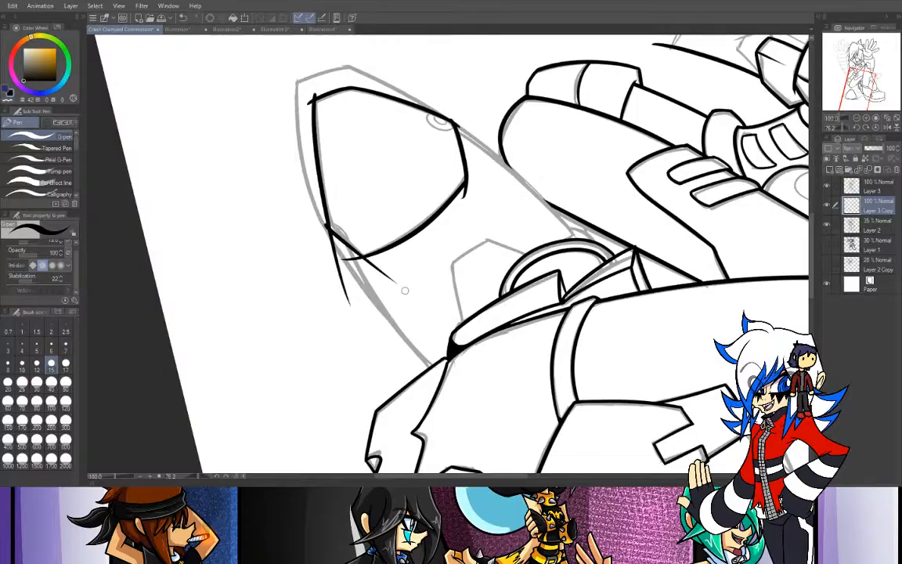
key(ctrl+z)
drag(327, 227, 411, 296)
key(ctrl+z)
key(ctrl+z)
drag(315, 217, 403, 295)
key(ctrl+z)
drag(317, 219, 375, 272)
key(ctrl+z)
drag(317, 219, 406, 287)
key(ctrl+z)
drag(317, 219, 412, 292)
key(ctrl+z)
drag(317, 219, 418, 300)
key(ctrl+z)
drag(314, 214, 415, 299)
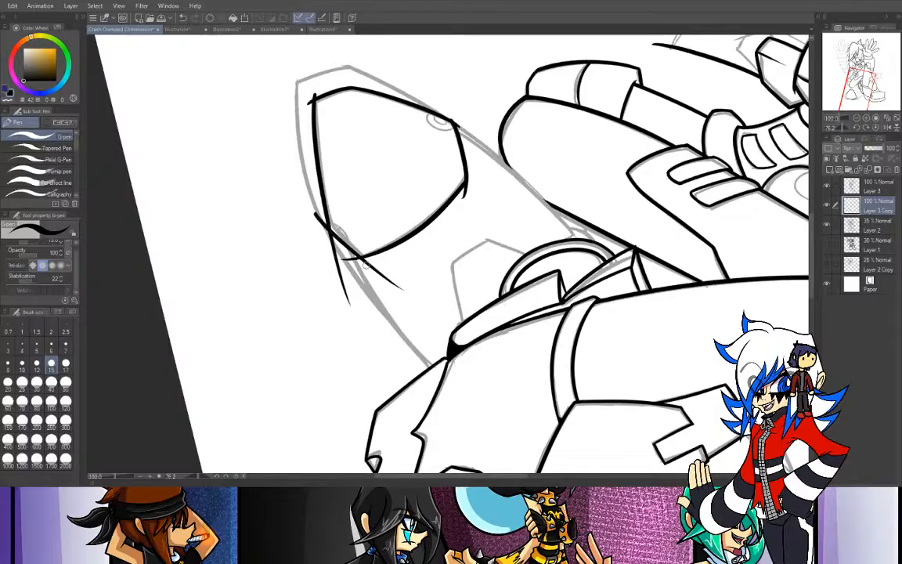
key(ctrl+z)
- Redraw the lower end of the toe cap's curved back edge, extending it slightly toward the sole
key(ctrl+z)
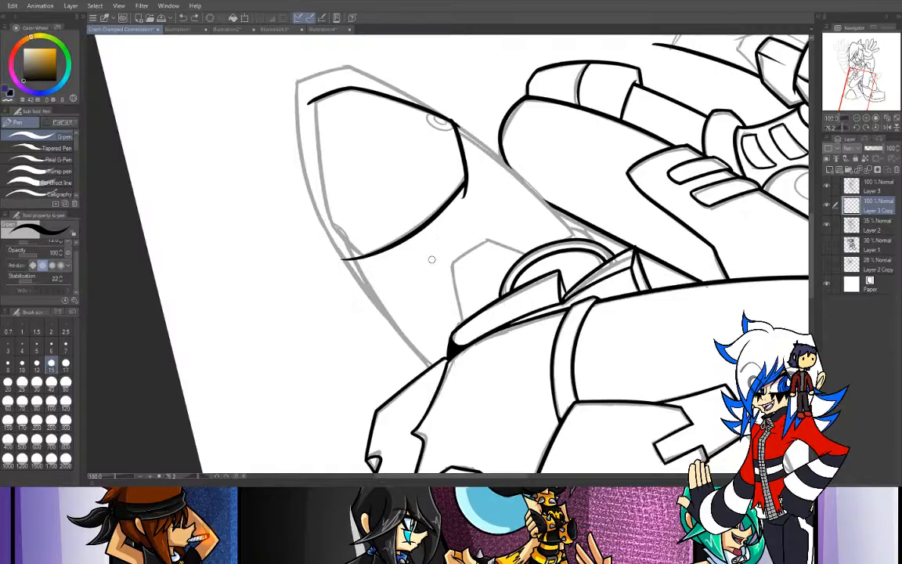
drag(355, 256, 432, 207)
- Ink the toe cap's long bottom edge along the sole and the short angled edge cutting its rear corner
key(ctrl+z)
key(ctrl+z)
drag(338, 256, 435, 210)
drag(314, 97, 346, 307)
key(ctrl+z)
drag(313, 97, 346, 306)
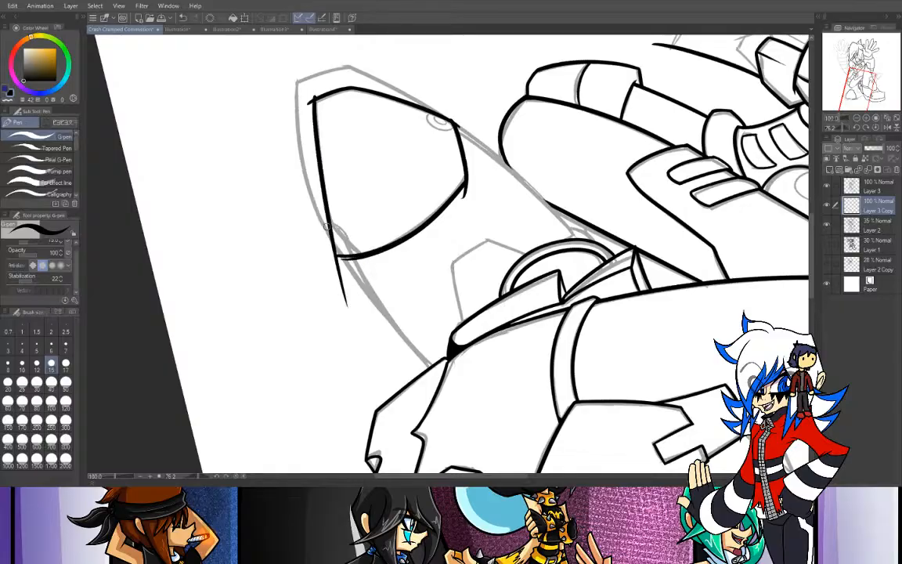
key(ctrl+z)
drag(309, 100, 358, 321)
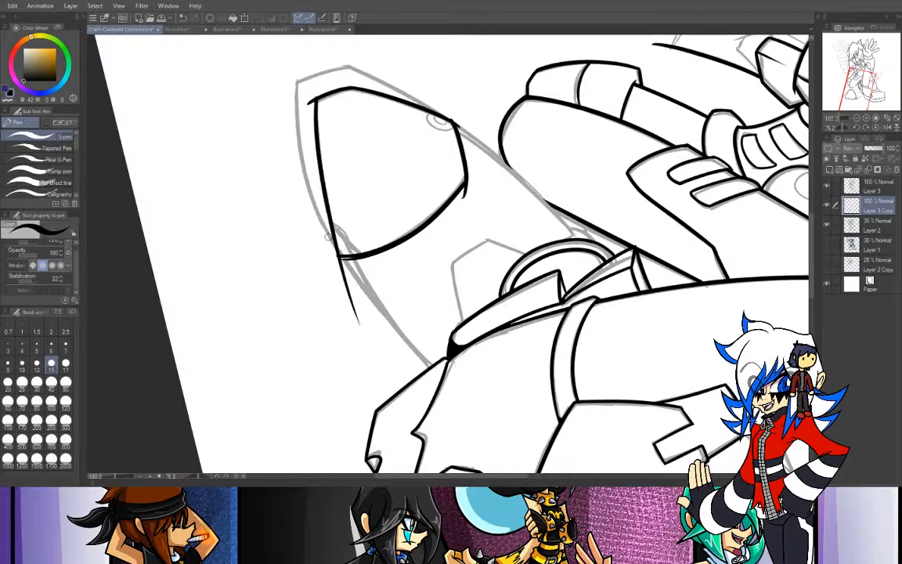
drag(330, 226, 418, 306)
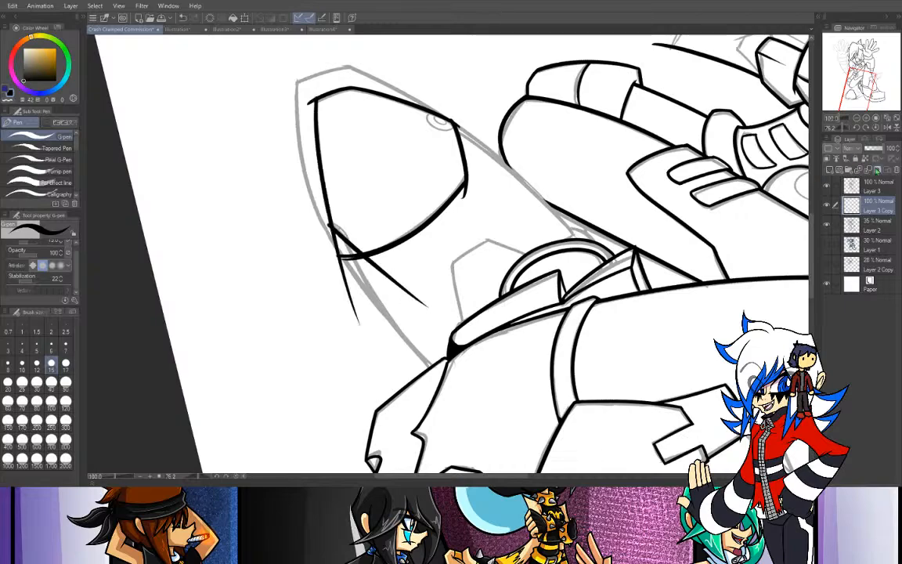
drag(334, 227, 388, 286)
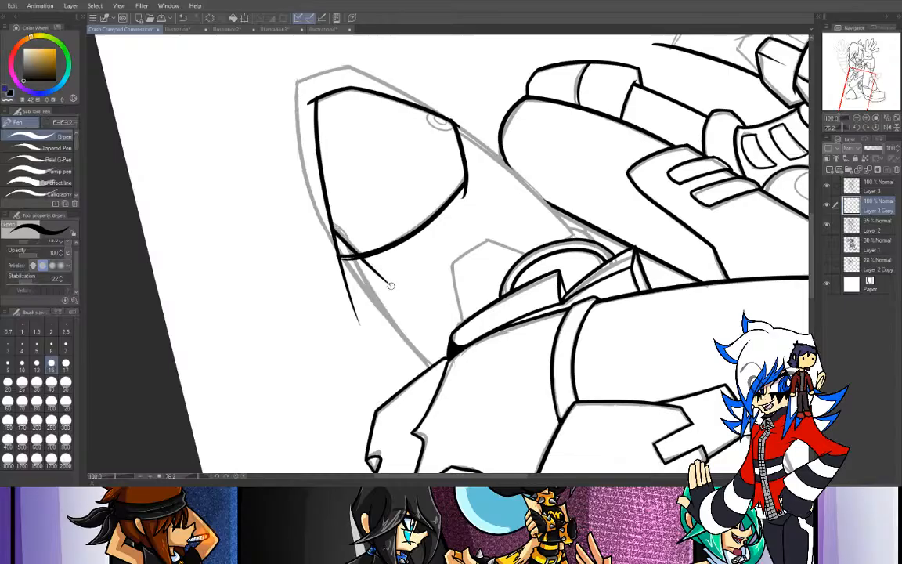
- Reset the canvas rotation and erase the overshooting line ends at the toe cap's upper, front and rear corners
click(877, 127)
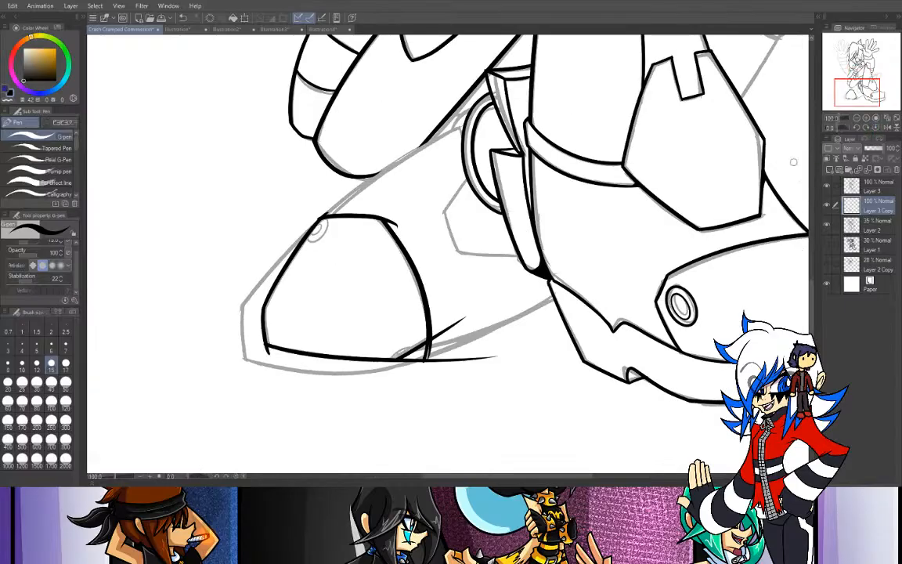
key(e)
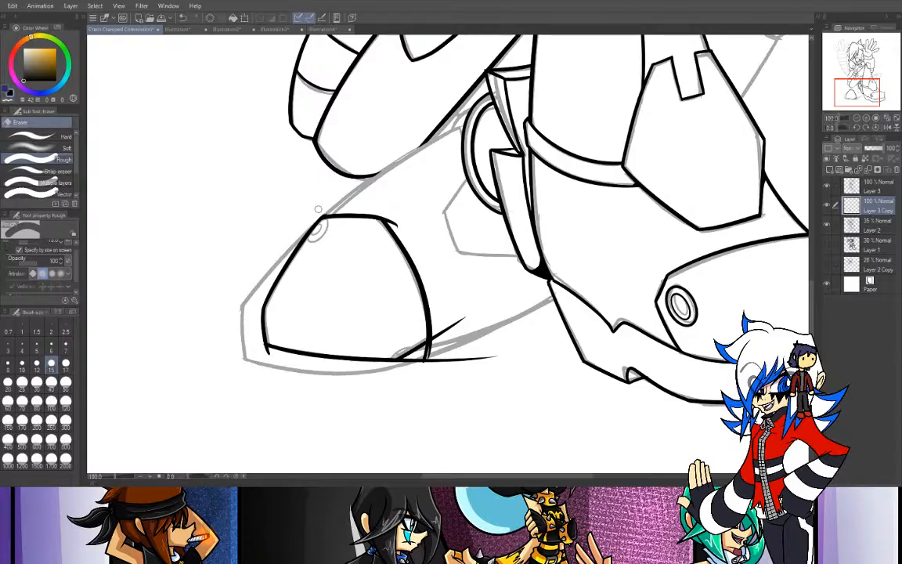
drag(381, 214, 397, 226)
drag(265, 352, 298, 363)
key(ctrl+z)
mouse_move(420, 356)
mouse_down()
mouse_move(493, 351)
mouse_move(451, 364)
mouse_up()
mouse_move(464, 313)
mouse_down()
mouse_move(450, 338)
mouse_move(468, 330)
mouse_move(432, 361)
mouse_up()
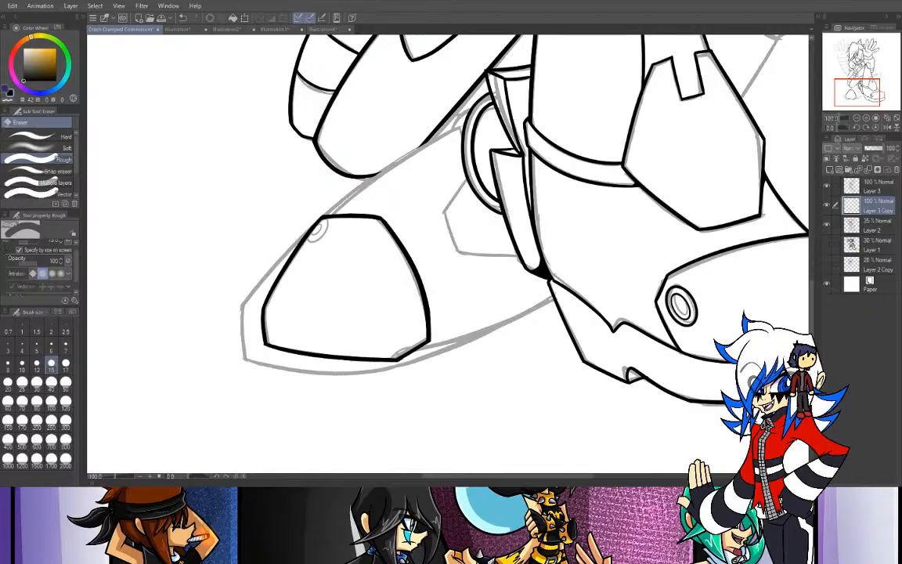
- Ink the rear boot's upper edge from the toe cap's top front corner up toward the round opening
key(p)
drag(325, 215, 464, 126)
key(ctrl+z)
drag(325, 216, 467, 126)
key(ctrl+z)
drag(324, 216, 465, 126)
key(ctrl+z)
drag(325, 217, 461, 127)
key(ctrl+z)
drag(328, 215, 462, 123)
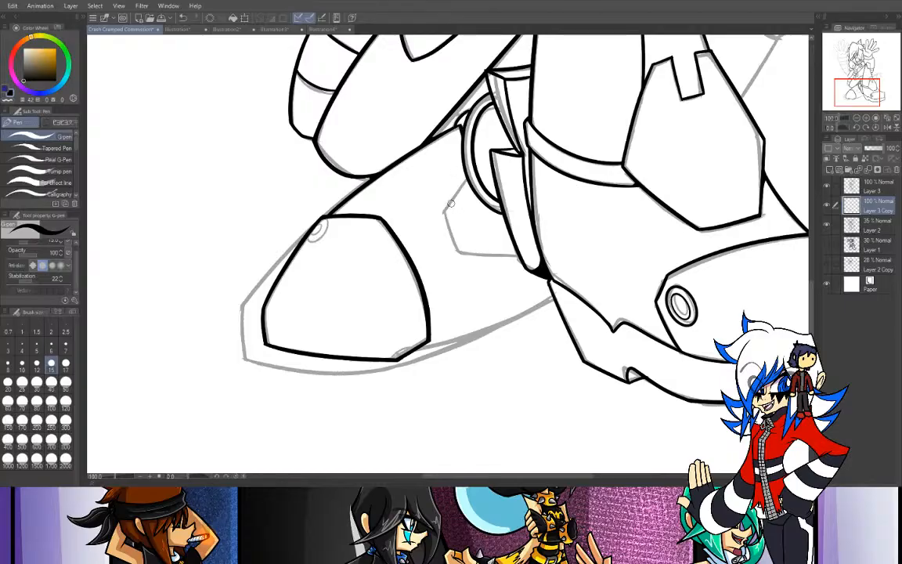
- Ink the slanted edges and the bottom edge of the small angular panel behind the flap on the rear boot
drag(466, 178, 445, 216)
key(ctrl+z)
drag(465, 179, 444, 214)
click(865, 117)
drag(858, 93, 860, 92)
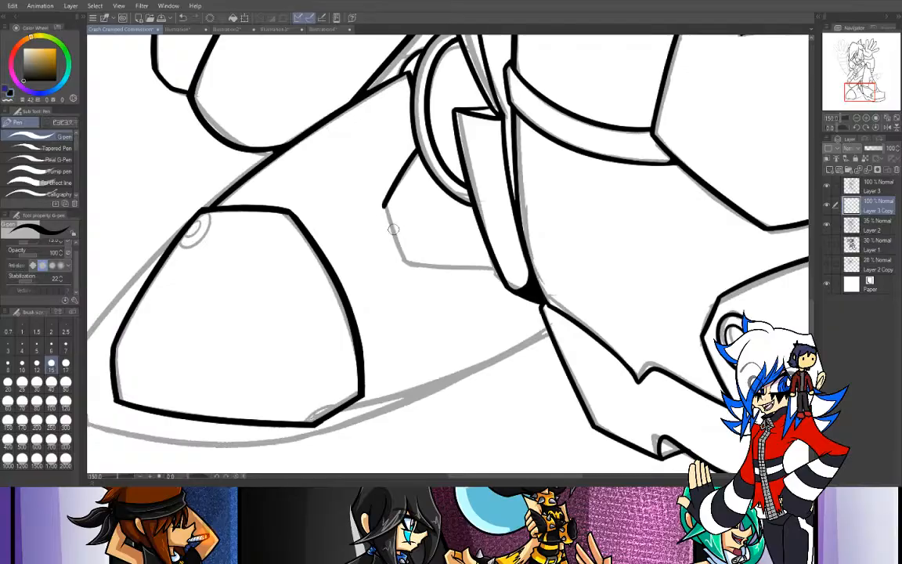
drag(384, 206, 427, 287)
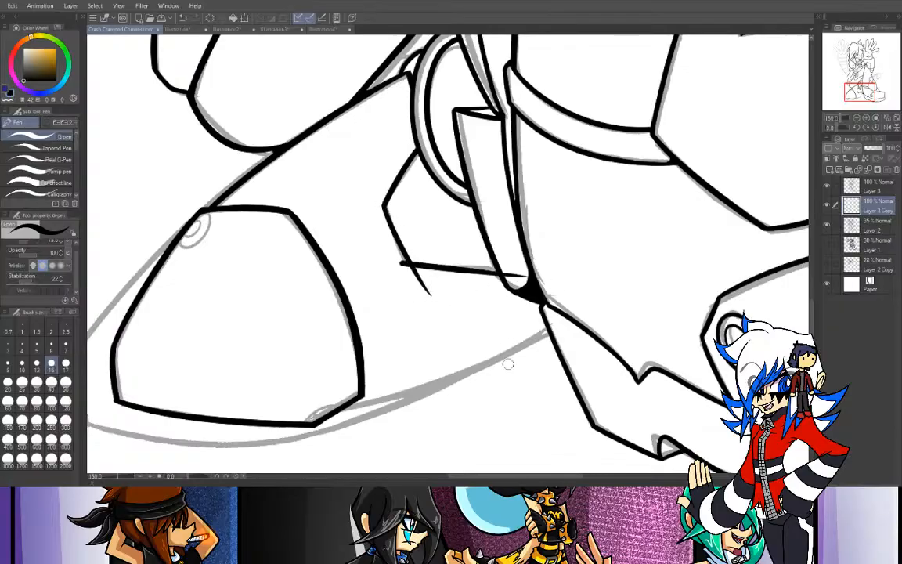
drag(493, 268, 353, 267)
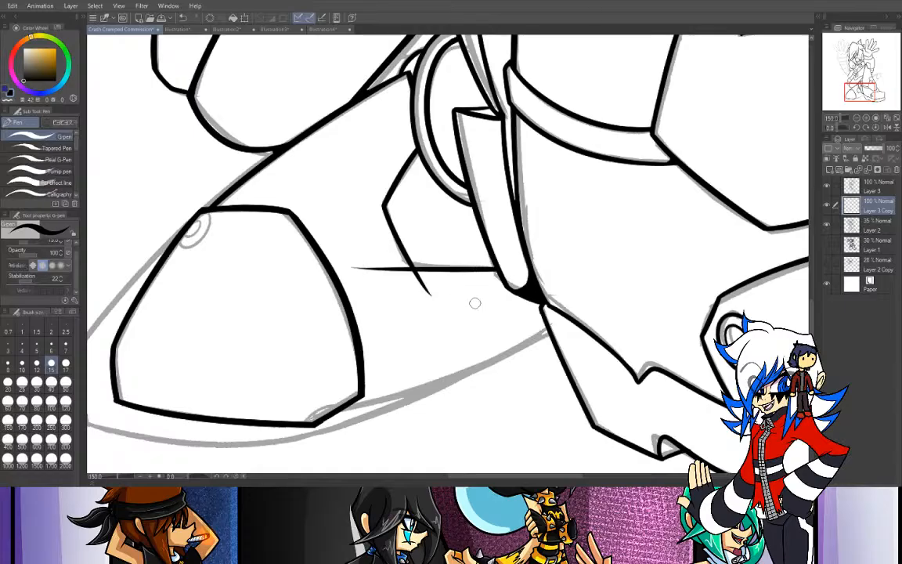
- Rotate the canvas and ink the boot's underside from the front leg's boot to the toe cap's rear corner
drag(840, 131, 851, 132)
click(856, 119)
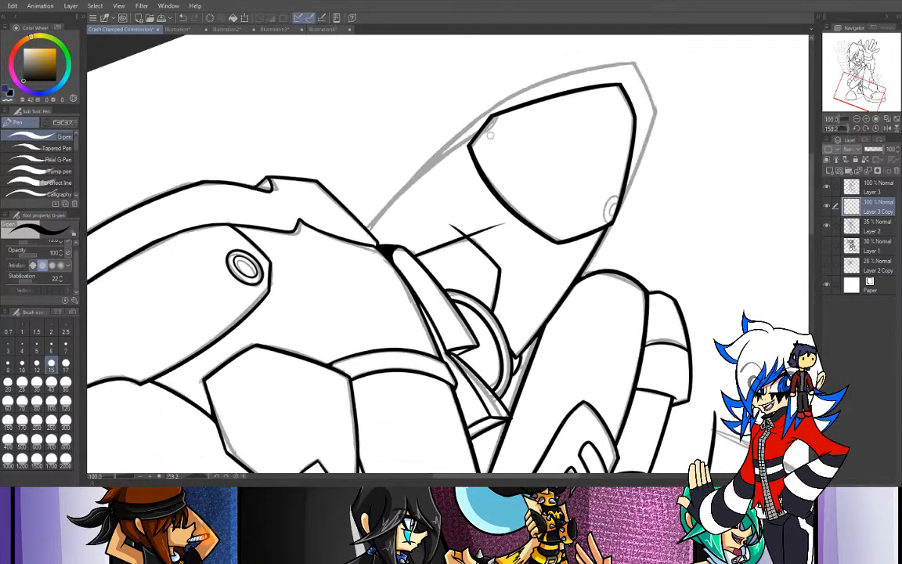
mouse_move(345, 234)
mouse_down()
mouse_move(490, 117)
mouse_move(348, 235)
mouse_up()
key(ctrl+z)
key(ctrl+z)
mouse_move(436, 114)
mouse_down()
mouse_move(337, 206)
mouse_move(438, 104)
mouse_up()
key(ctrl+z)
key(ctrl+z)
drag(330, 204, 437, 108)
key(ctrl+z)
drag(333, 205, 483, 122)
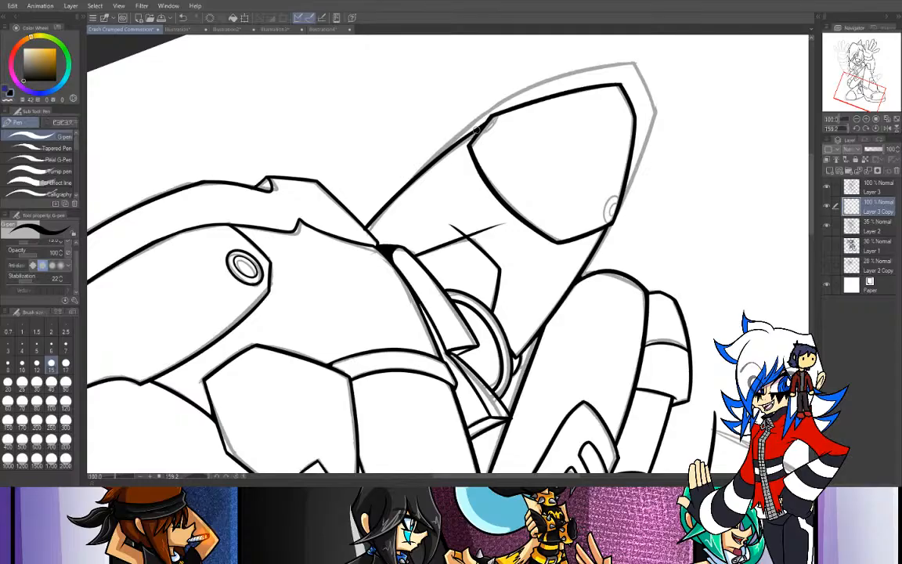
- Reset the canvas rotation and erase the overshooting line ends at the angular panel's lower corner
click(876, 129)
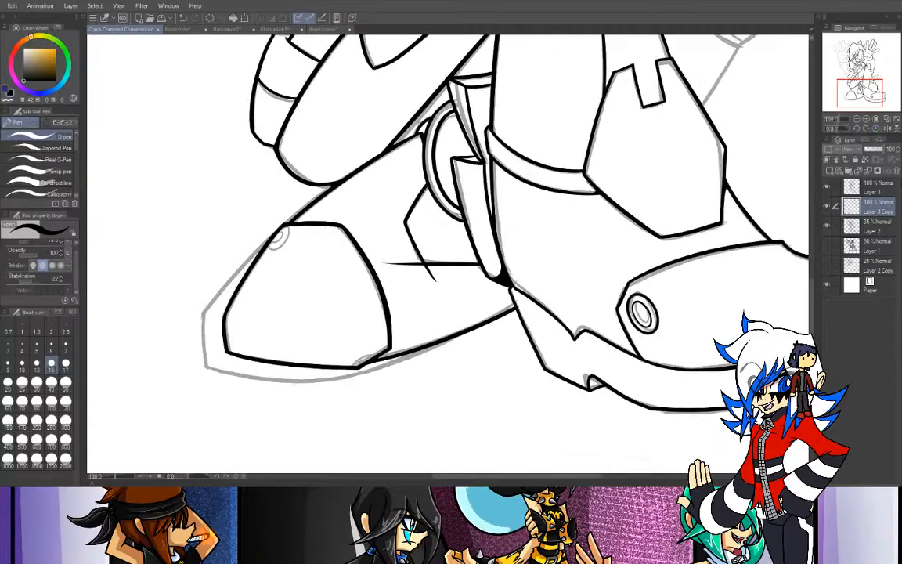
key(e)
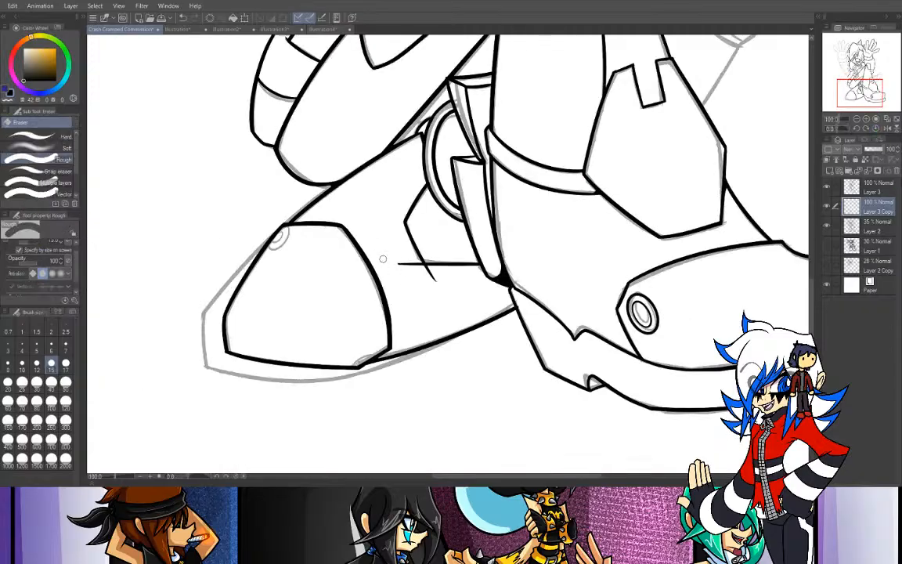
mouse_move(393, 266)
mouse_down()
mouse_move(404, 261)
mouse_move(434, 285)
mouse_up()
drag(430, 274, 435, 281)
- Ink the outer outline of the bolt at the toe cap's upper front corner and the small arc at its rear corner
key(ctrl+plus)
mouse_move(854, 93)
mouse_down()
mouse_move(860, 88)
mouse_move(848, 95)
mouse_up()
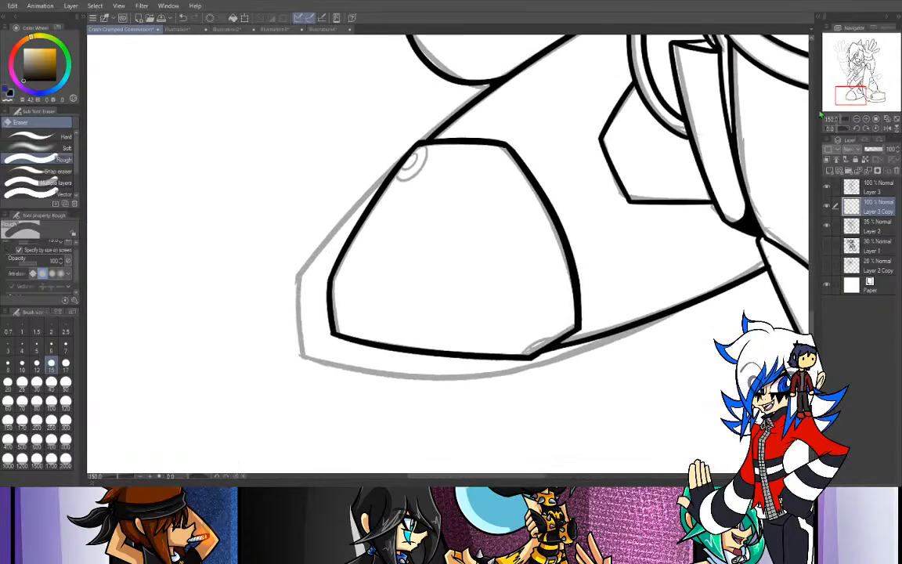
key(p)
drag(433, 144, 401, 173)
key(ctrl+z)
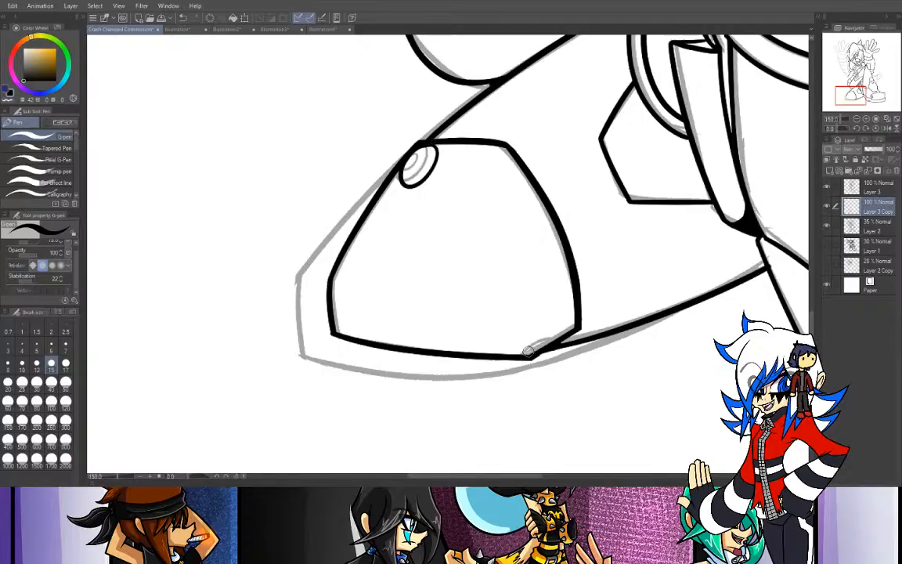
drag(525, 355, 554, 343)
key(ctrl+z)
mouse_move(426, 150)
mouse_down()
mouse_move(425, 172)
mouse_move(413, 181)
mouse_up()
key(ctrl+z)
- Set the brush size to 12 and ink the inner ring of the toe cap's upper bolt
key(ctrl+plus)
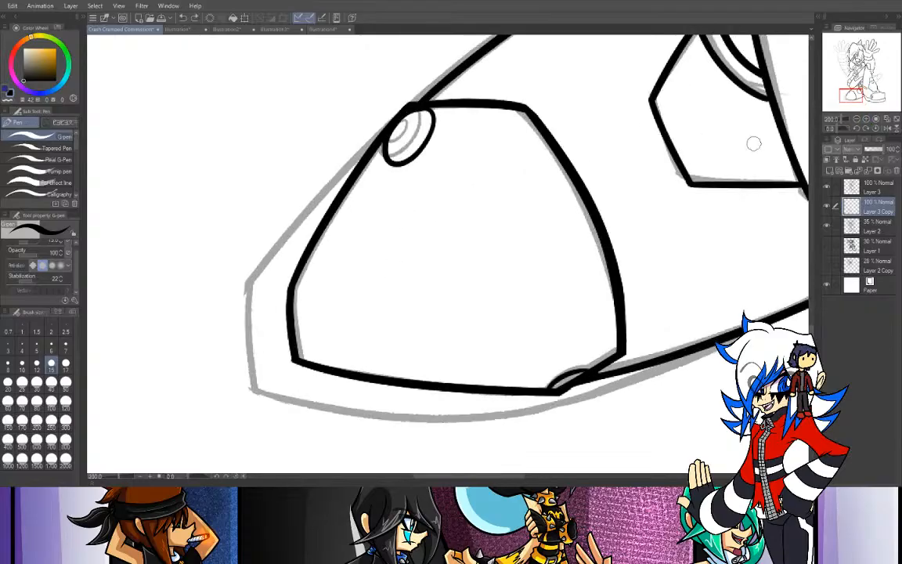
click(36, 363)
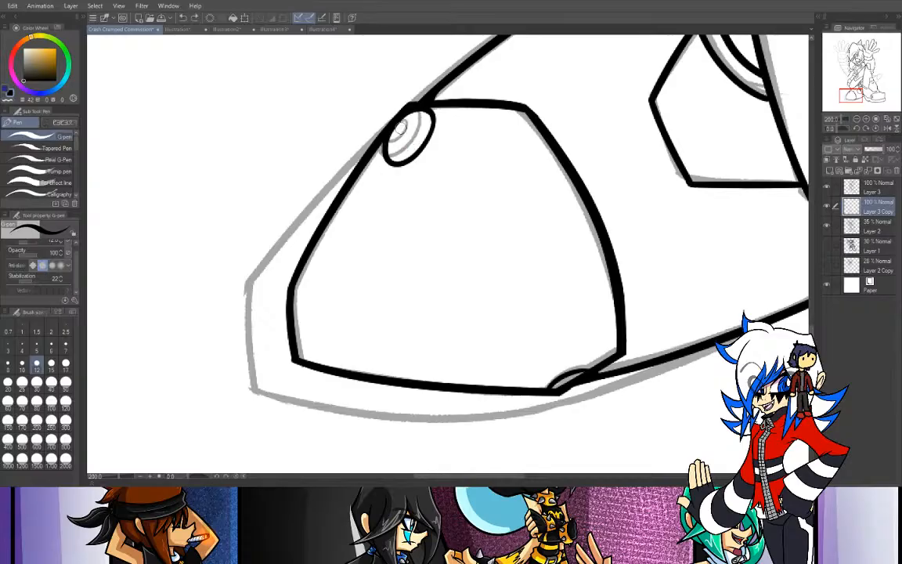
mouse_move(414, 145)
mouse_down()
mouse_move(393, 153)
mouse_move(396, 141)
mouse_up()
key(ctrl+z)
mouse_move(419, 123)
mouse_down()
mouse_move(405, 131)
mouse_move(403, 120)
mouse_up()
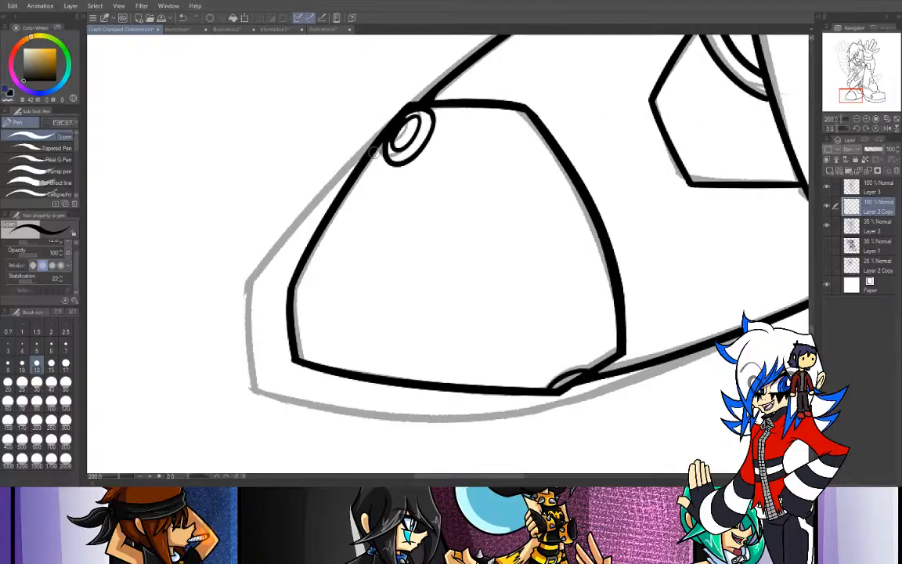
- Ink the boot's slanted front outline from the upper bolt down past the sole's front corner
drag(456, 65, 192, 317)
key(ctrl+z)
drag(390, 81, 216, 350)
key(ctrl+z)
mouse_move(363, 100)
mouse_down()
mouse_move(202, 344)
mouse_move(295, 172)
mouse_move(208, 384)
mouse_up()
key(ctrl+z)
key(ctrl+z)
drag(364, 104, 202, 368)
- Ink the sole's short front edge from the slanted outline down past its bottom corner
key(ctrl+z)
drag(358, 104, 208, 386)
drag(222, 272, 238, 383)
key(ctrl+z)
drag(246, 302, 270, 430)
key(ctrl+z)
drag(247, 301, 279, 446)
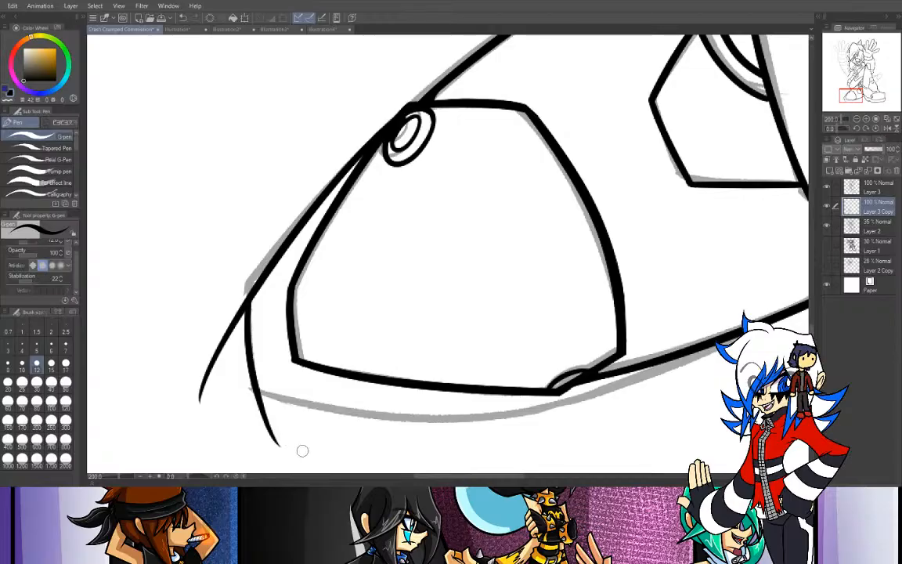
- Rotate the canvas and ink the sole's rear edge along the boot's underside, running past the toe cap's rear corner
click(857, 119)
click(849, 129)
drag(849, 129, 857, 127)
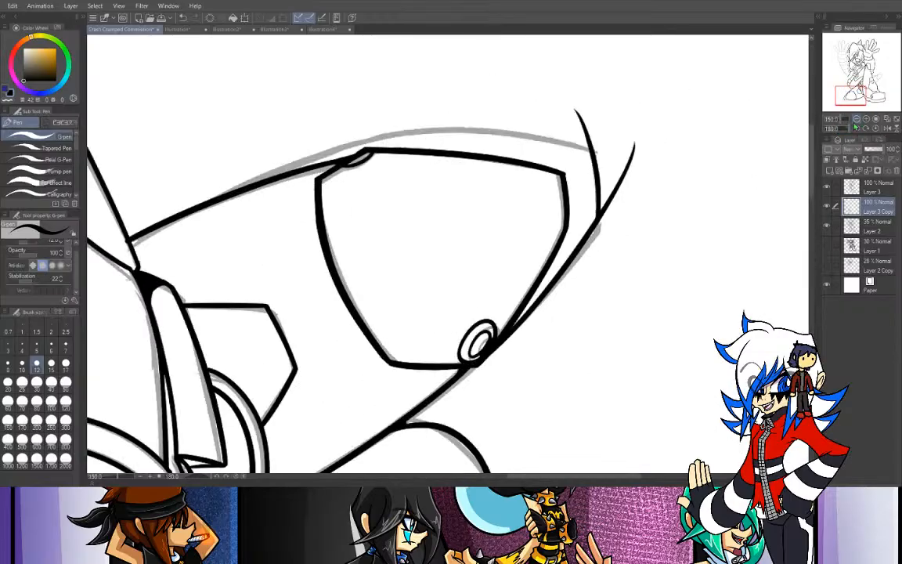
click(857, 119)
drag(849, 128, 848, 128)
drag(283, 306, 537, 103)
key(ctrl+z)
mouse_move(288, 298)
mouse_down()
mouse_move(332, 244)
mouse_move(438, 157)
mouse_up()
key(ctrl+z)
drag(255, 278, 433, 152)
key(ctrl+z)
drag(255, 279, 433, 152)
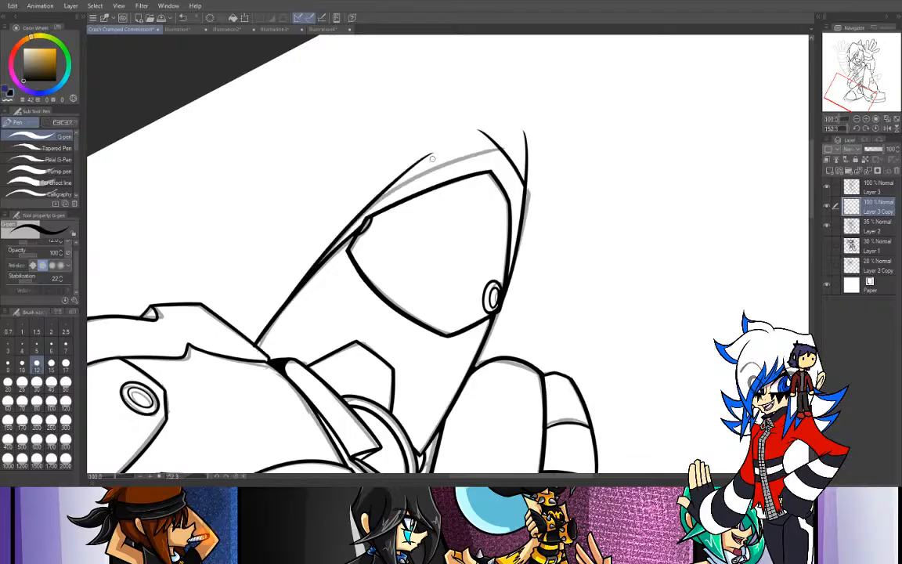
- Ink the sole's long bottom edge below the toe cap, from the rear edge past the front corner
drag(324, 193, 513, 107)
key(ctrl+z)
drag(333, 180, 508, 128)
key(ctrl+z)
drag(381, 199, 583, 127)
key(ctrl+z)
mouse_move(370, 204)
mouse_down()
mouse_move(521, 136)
mouse_move(569, 127)
mouse_up()
key(ctrl+z)
mouse_move(341, 178)
mouse_down()
mouse_move(395, 151)
mouse_move(567, 125)
mouse_up()
key(ctrl+z)
drag(341, 179, 479, 125)
key(ctrl+z)
drag(338, 180, 546, 145)
key(ctrl+z)
drag(371, 204, 547, 141)
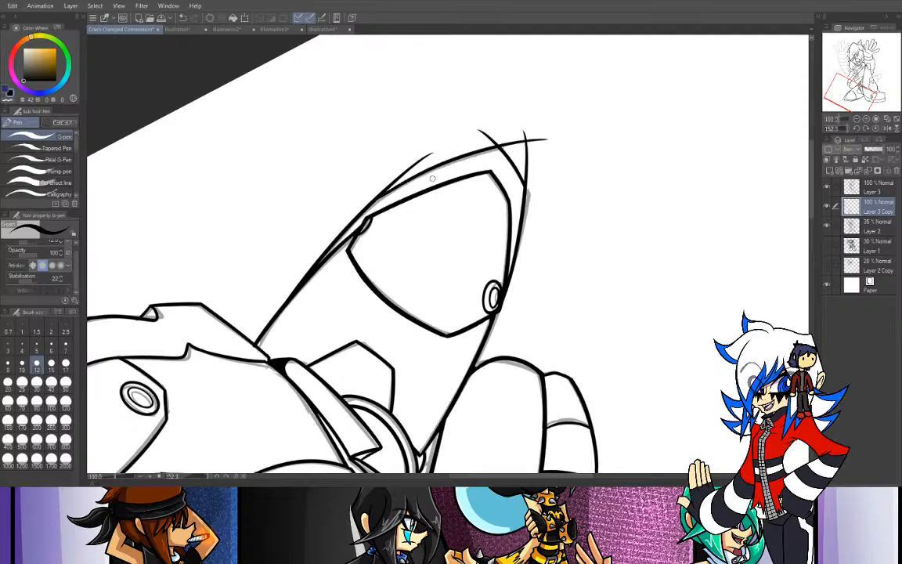
key(ctrl+z)
drag(340, 179, 558, 132)
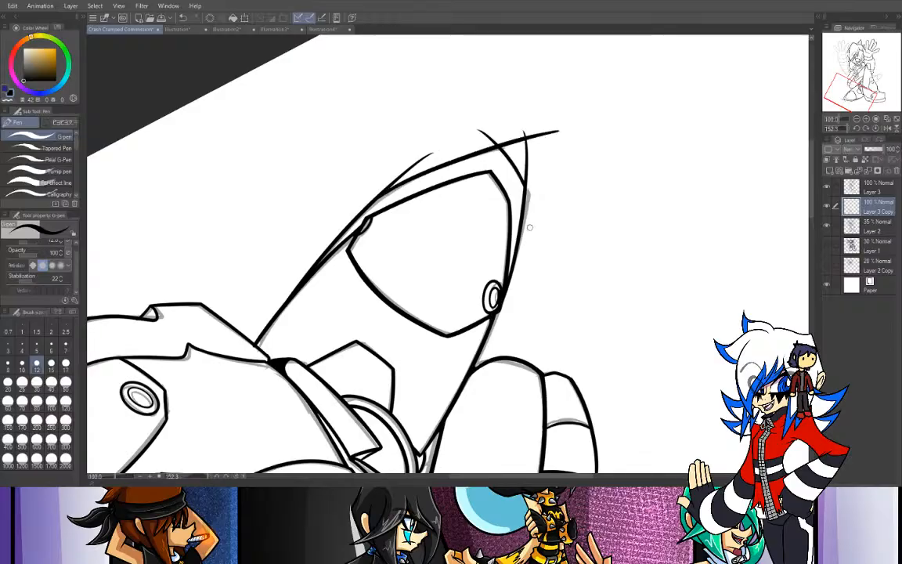
- Erase the overshooting line ends around the sole's front corners and underside, resetting the canvas rotation
key(e)
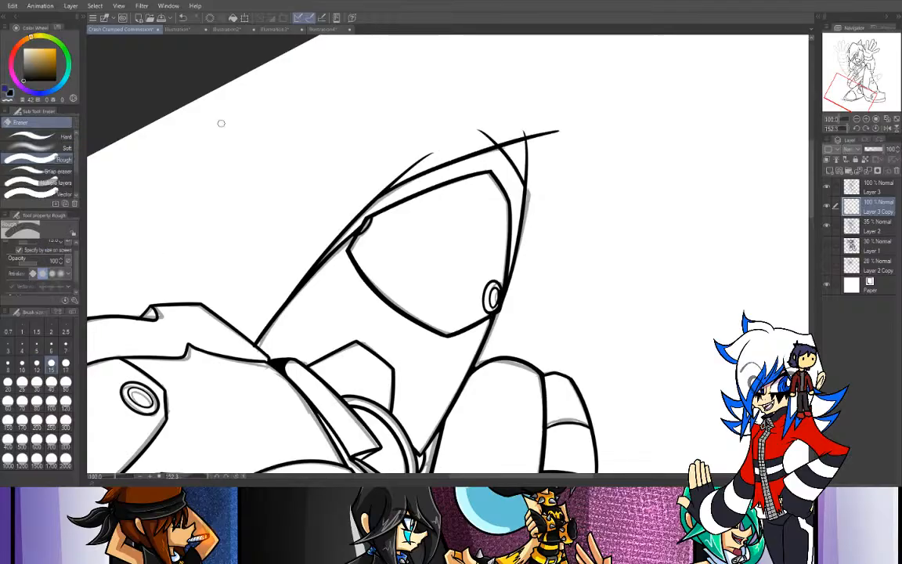
drag(491, 133, 518, 174)
mouse_move(514, 147)
mouse_down()
mouse_move(536, 160)
mouse_move(524, 142)
mouse_move(560, 133)
mouse_up()
click(876, 128)
drag(851, 97, 855, 99)
mouse_move(303, 282)
mouse_down()
mouse_move(332, 292)
mouse_move(291, 277)
mouse_up()
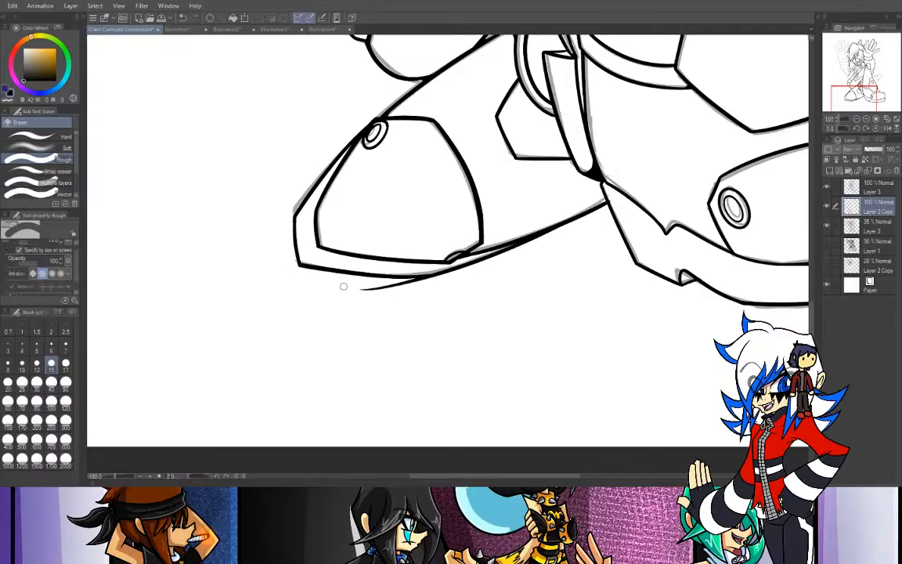
drag(338, 294, 544, 296)
drag(362, 287, 492, 300)
drag(383, 286, 389, 292)
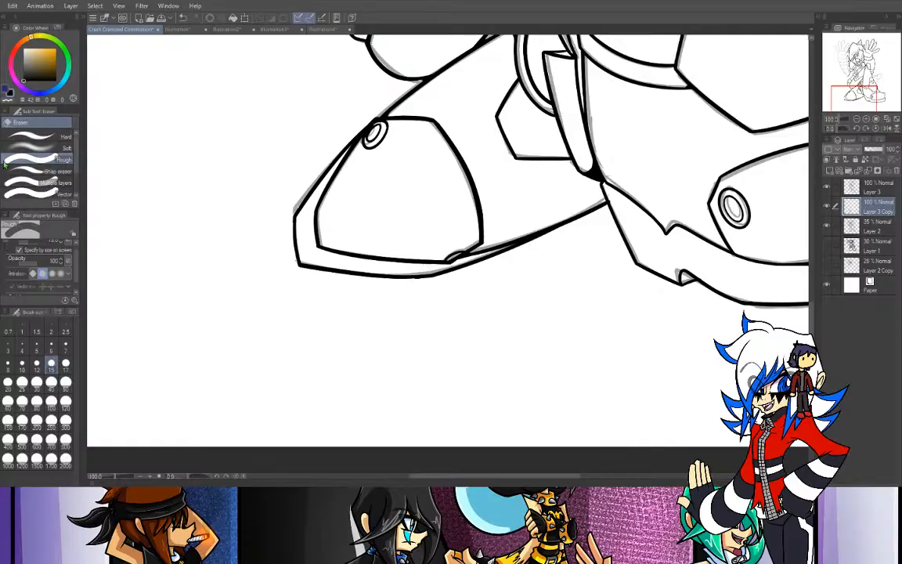
- On Layer 3, trim the pointed tip of the raised hand's thumb and clean up its short end edge
key(m)
key(p)
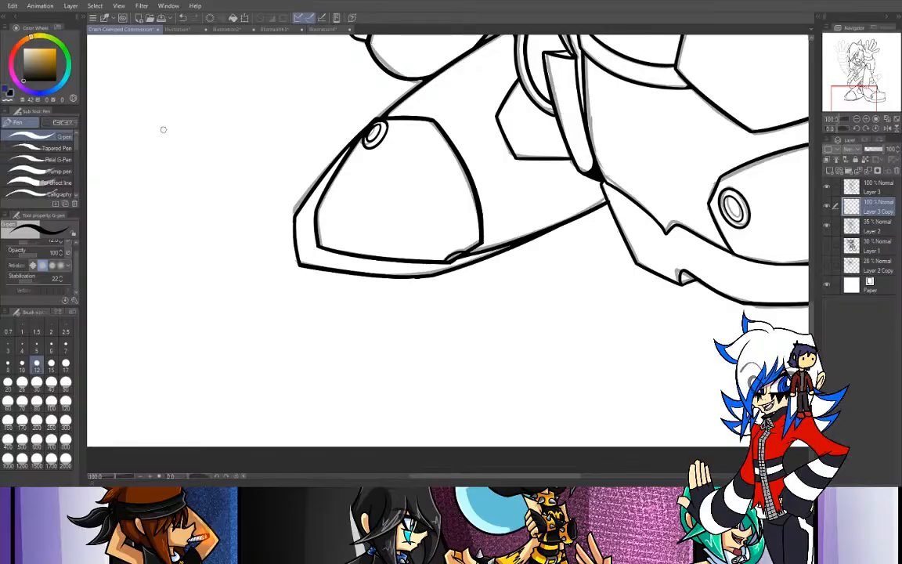
key(e)
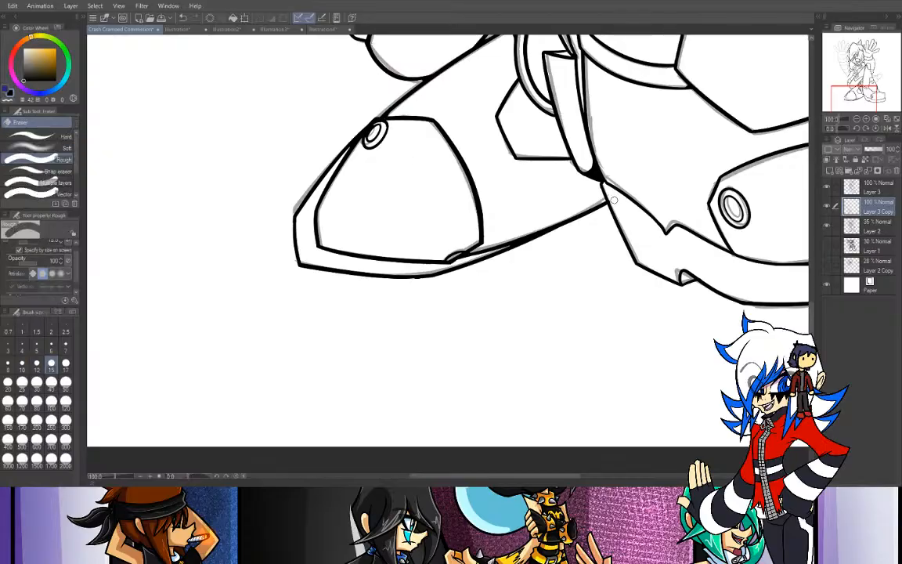
scroll(764, 78, up, 5)
mouse_move(860, 71)
mouse_down()
mouse_move(856, 60)
mouse_move(844, 62)
mouse_move(869, 52)
mouse_move(868, 62)
mouse_move(866, 51)
mouse_up()
click(866, 119)
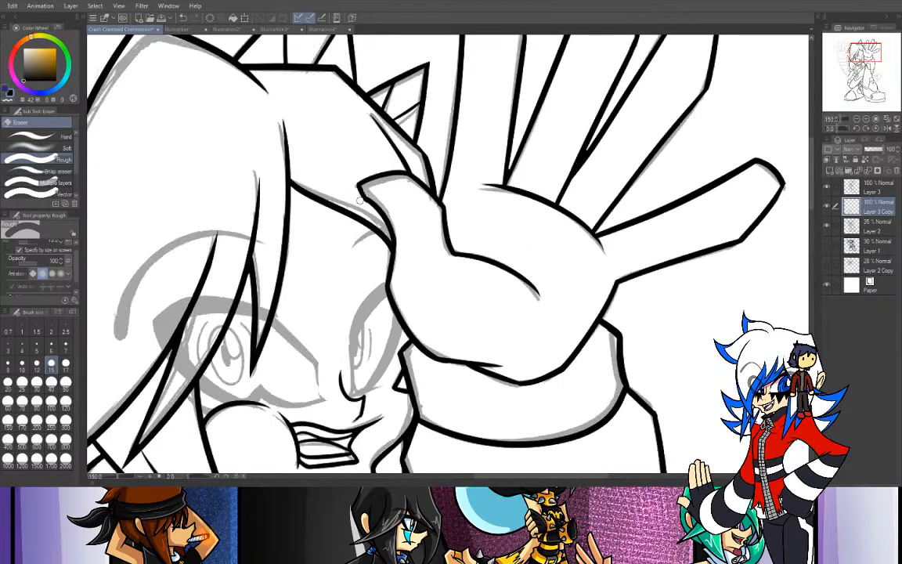
click(878, 192)
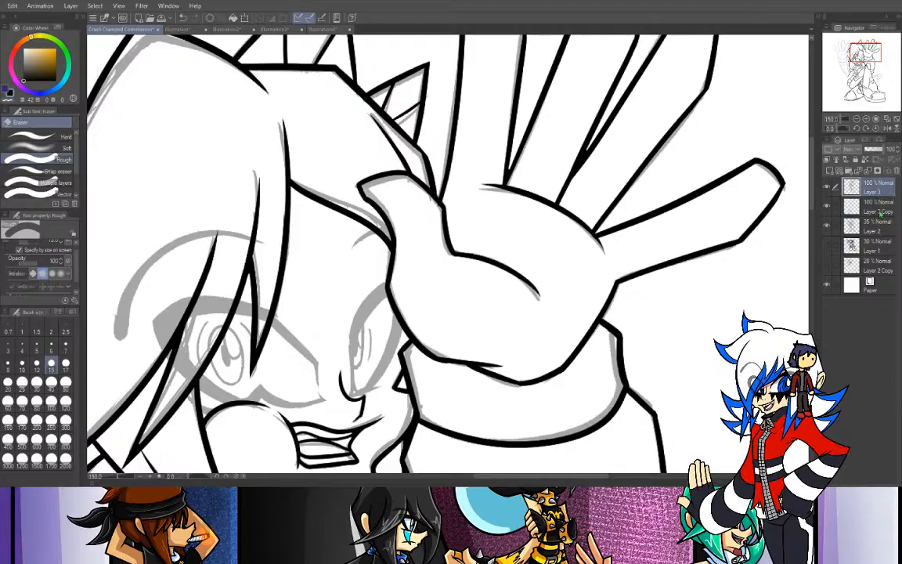
drag(364, 208, 363, 199)
key(p)
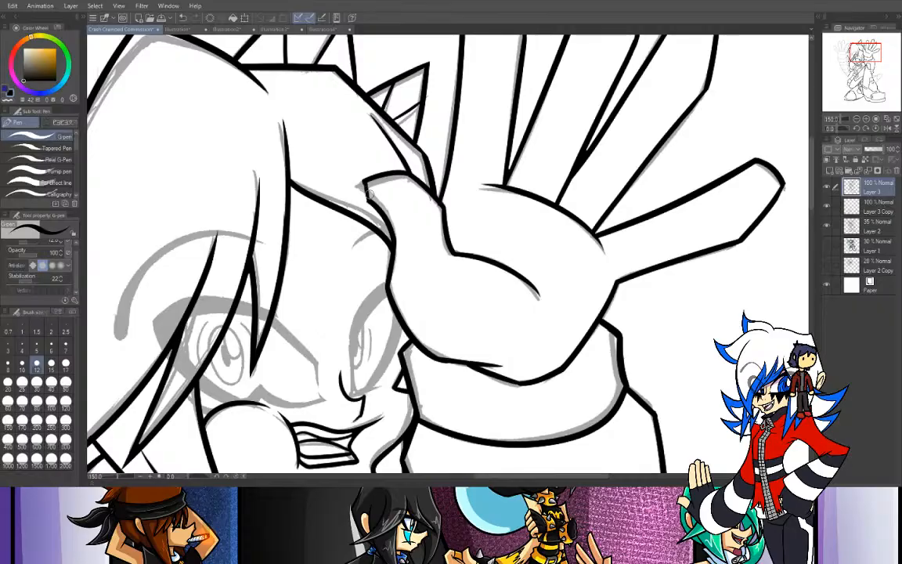
key(ctrl+z)
drag(364, 182, 368, 202)
key(ctrl+z)
click(9, 94)
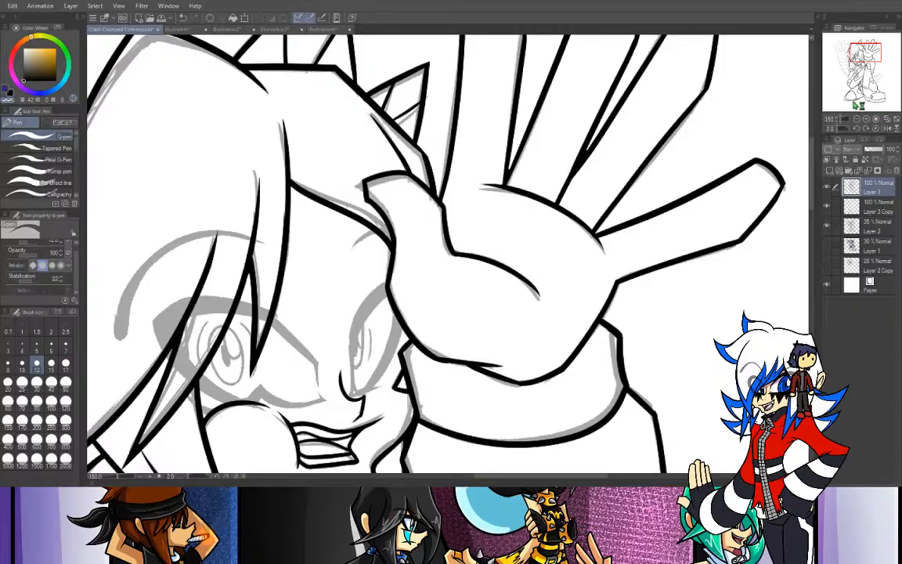
- With brush size 15, ink the slanted line from the leg plate's top corner to the sketched angular piece behind the leg, trimming its end
key(ctrl+minus)
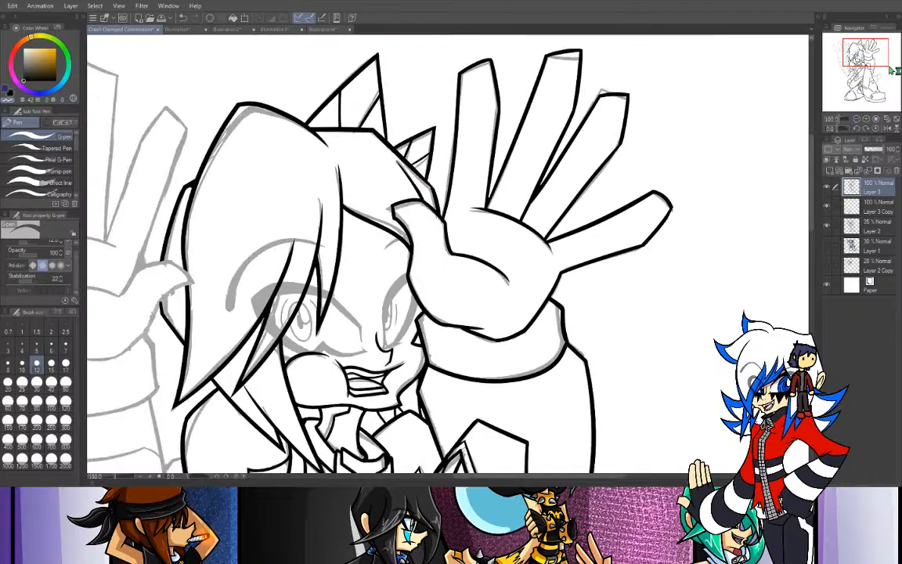
mouse_move(854, 61)
mouse_down()
mouse_move(869, 60)
mouse_move(857, 71)
mouse_move(867, 92)
mouse_move(850, 100)
mouse_move(875, 81)
mouse_up()
click(866, 119)
click(865, 119)
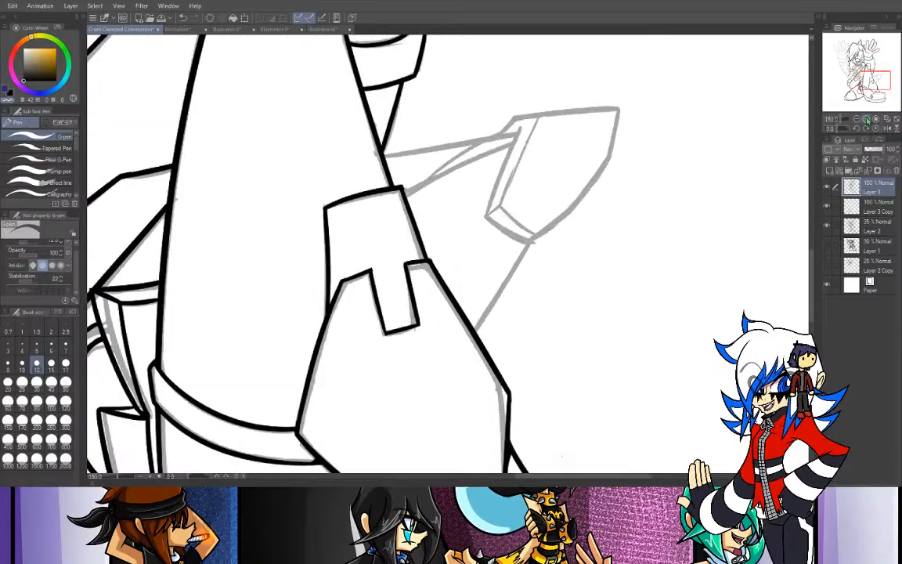
click(51, 363)
drag(382, 165, 511, 108)
key(ctrl+z)
drag(378, 164, 466, 124)
key(ctrl+z)
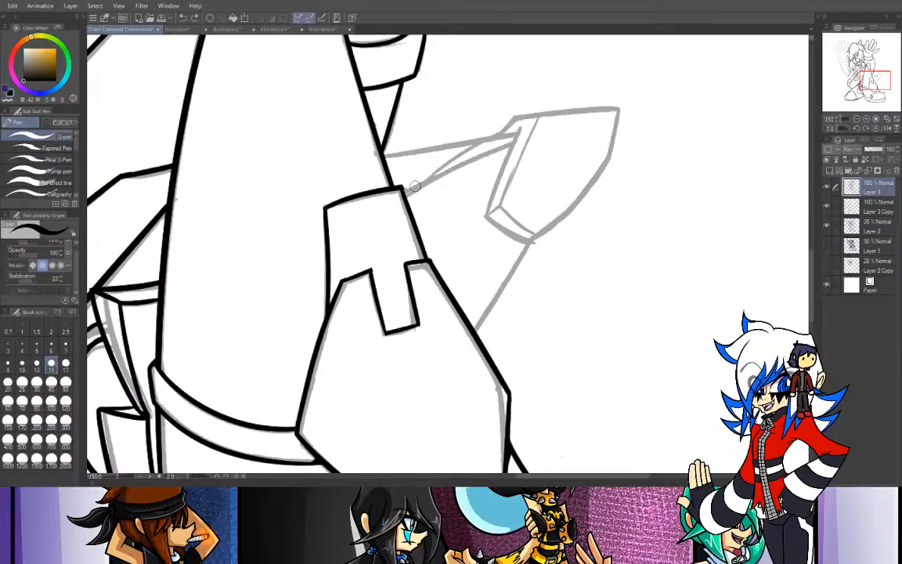
drag(379, 164, 501, 109)
key(ctrl+z)
drag(376, 162, 478, 111)
key(ctrl+z)
drag(375, 163, 477, 116)
key(ctrl+z)
drag(403, 189, 517, 133)
key(ctrl+z)
drag(403, 188, 510, 141)
key(ctrl+z)
drag(403, 189, 513, 131)
key(ctrl+z)
drag(403, 189, 550, 132)
key(ctrl+z)
drag(404, 189, 528, 131)
key(ctrl+z)
drag(403, 189, 494, 137)
key(ctrl+z)
drag(403, 189, 525, 134)
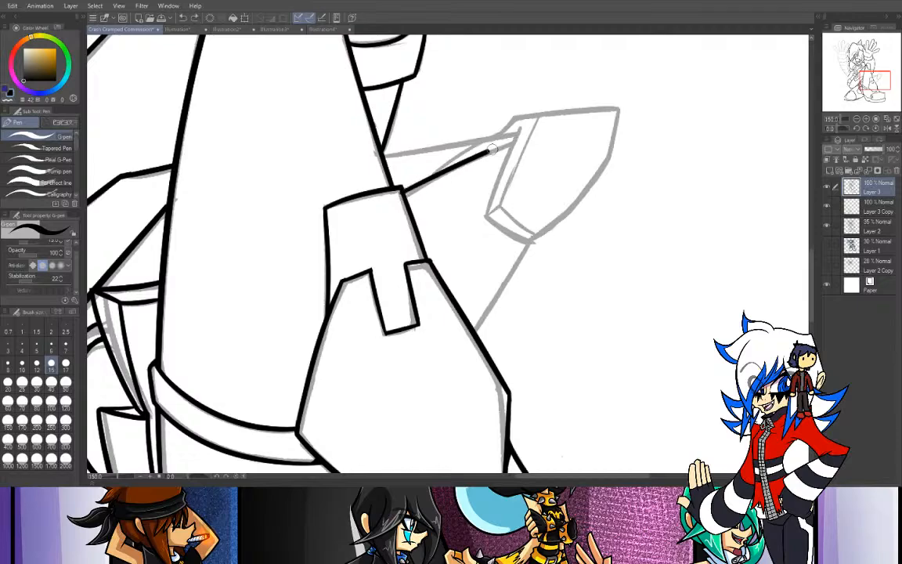
key(ctrl+z)
drag(403, 188, 518, 135)
key(ctrl+z)
drag(403, 188, 524, 135)
key(ctrl+z)
drag(403, 189, 521, 135)
key(ctrl+z)
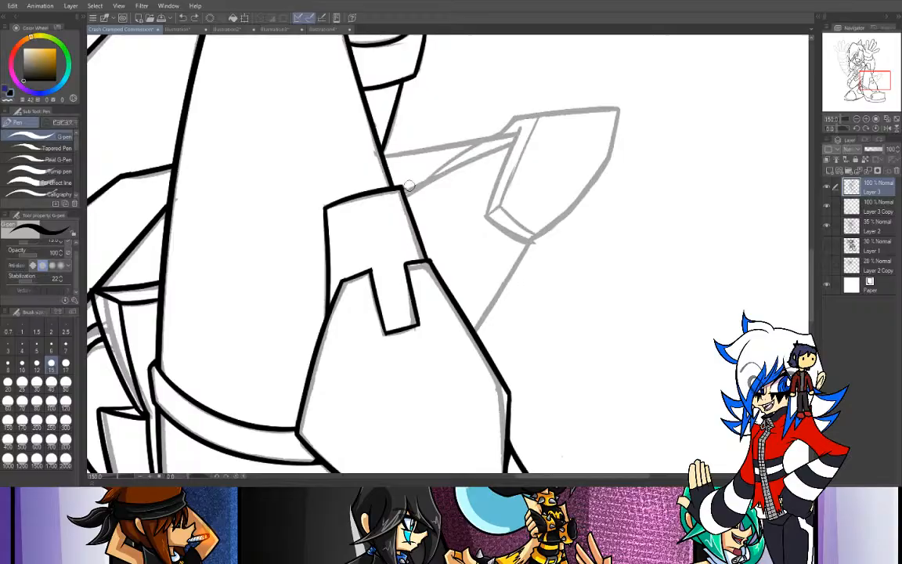
drag(403, 189, 521, 136)
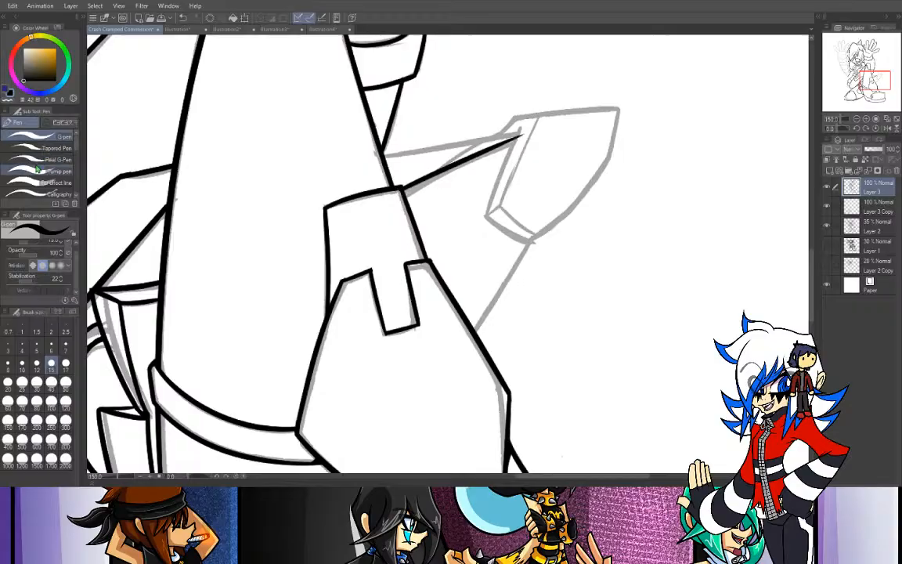
key(e)
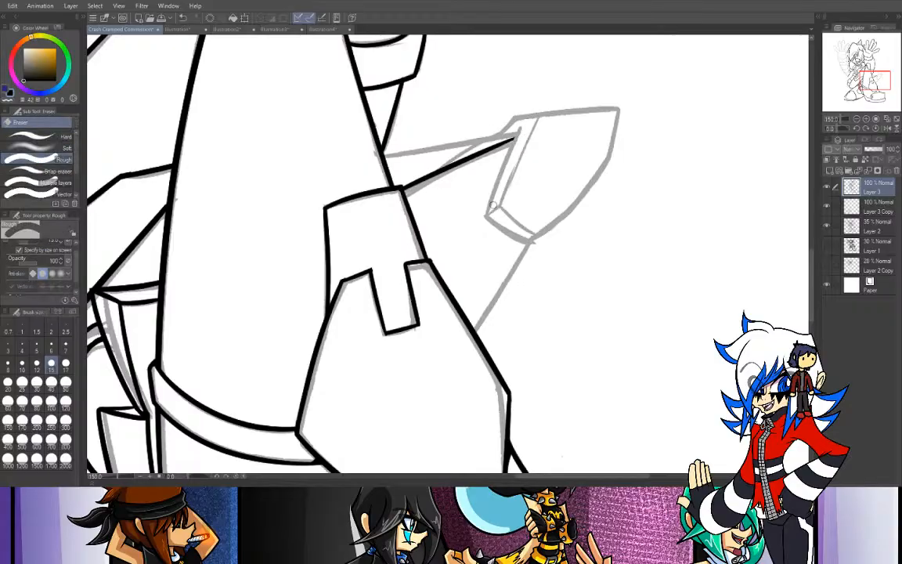
key(p)
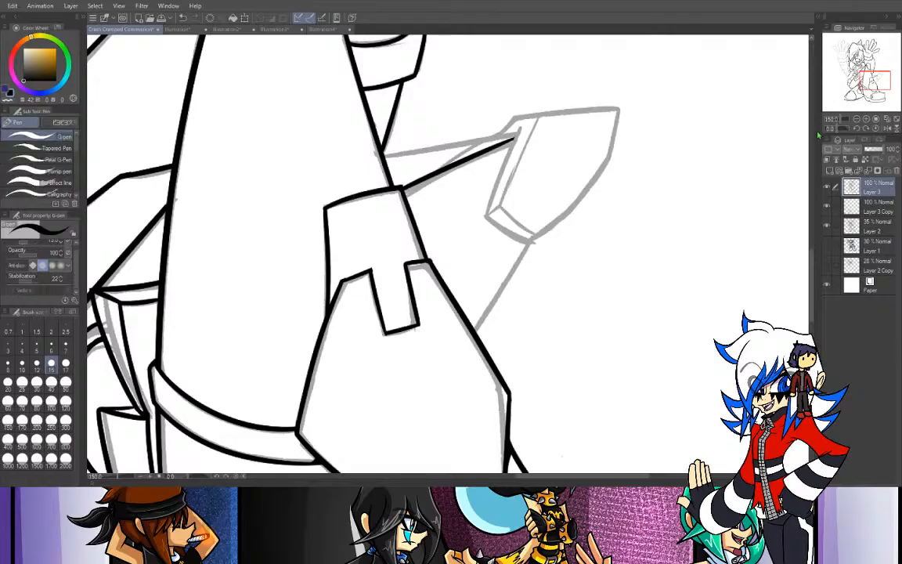
- Ink the second slanted line behind the leg, from the leg's outer edge to the near corner of the sketched angular piece
drag(874, 94, 877, 81)
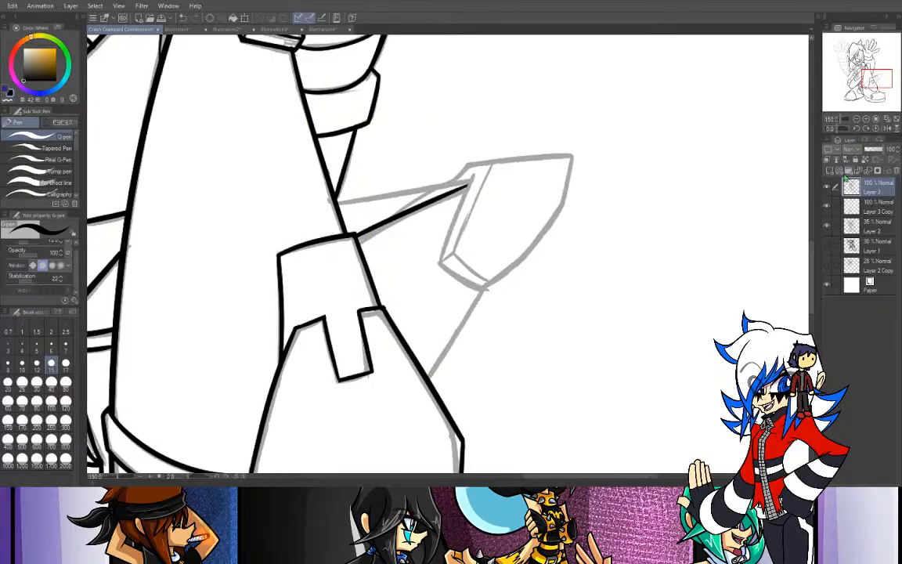
drag(838, 129, 840, 129)
key(ctrl+z)
drag(325, 275, 433, 161)
key(ctrl+z)
drag(326, 275, 430, 164)
key(ctrl+z)
drag(326, 275, 448, 155)
key(ctrl+z)
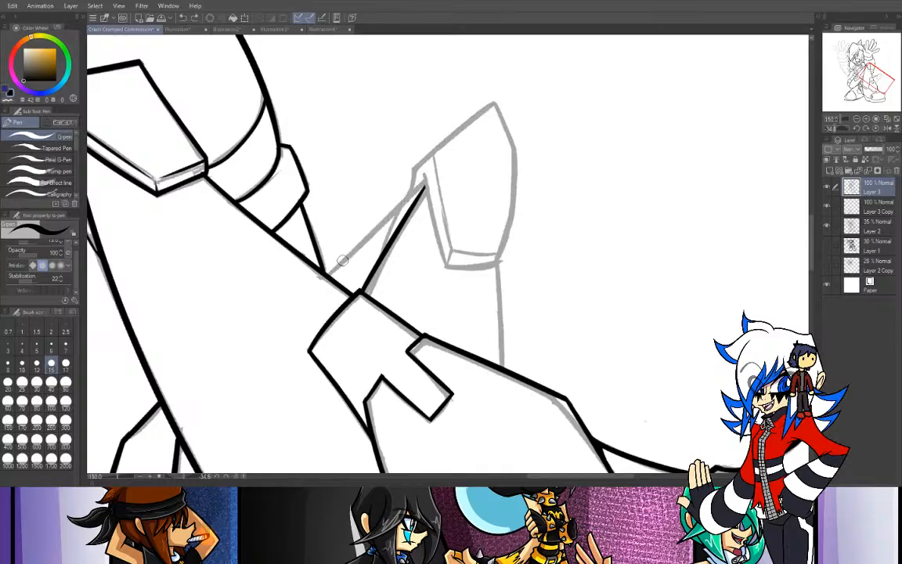
drag(326, 275, 425, 177)
key(ctrl+z)
drag(320, 273, 425, 178)
key(ctrl+z)
drag(324, 274, 425, 178)
key(ctrl+z)
drag(325, 274, 425, 178)
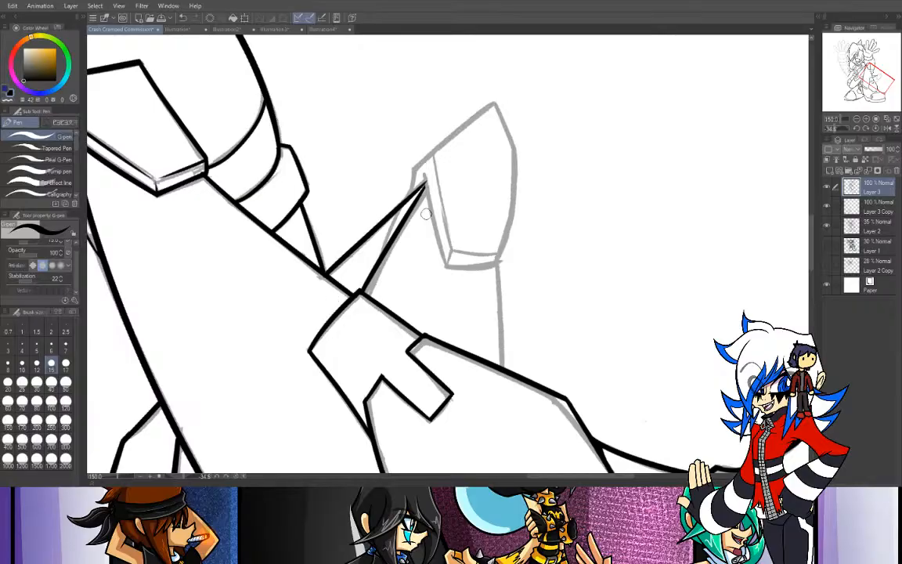
- Ink the short inner line running from the upper slanted line down to the lower one
drag(401, 205, 387, 244)
key(ctrl+z)
drag(402, 204, 387, 244)
key(ctrl+z)
drag(403, 204, 380, 263)
key(ctrl+z)
drag(403, 204, 378, 261)
- Ink the angular piece's near side edge, from its bottom corner up to where the slanted lines meet
drag(446, 263, 416, 160)
key(ctrl+z)
drag(446, 264, 421, 171)
key(ctrl+z)
drag(445, 266, 424, 181)
- Ink the short rise from the slanted lines to the angular piece's upper corner and the long top edge past its tip
mouse_move(401, 201)
mouse_down()
mouse_move(415, 167)
mouse_move(501, 101)
mouse_up()
key(ctrl+z)
drag(415, 167, 520, 90)
key(ctrl+z)
- Ink the angular piece's short outer edge from the tip, its bottom end edge, and the long lower outer edge joining them
mouse_move(410, 168)
mouse_down()
mouse_move(518, 91)
mouse_move(532, 234)
mouse_up()
key(ctrl+z)
drag(495, 108, 535, 239)
key(ctrl+z)
drag(495, 105, 545, 250)
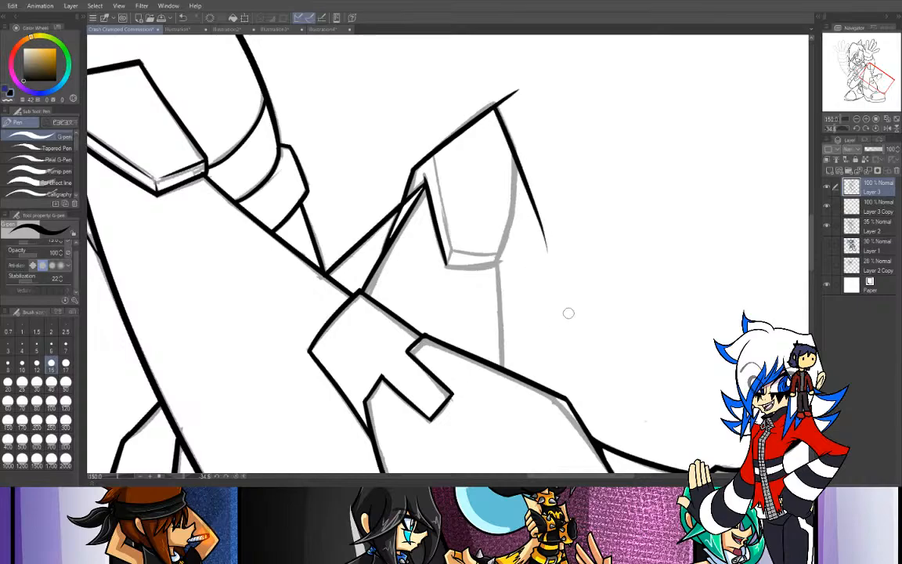
drag(444, 265, 515, 268)
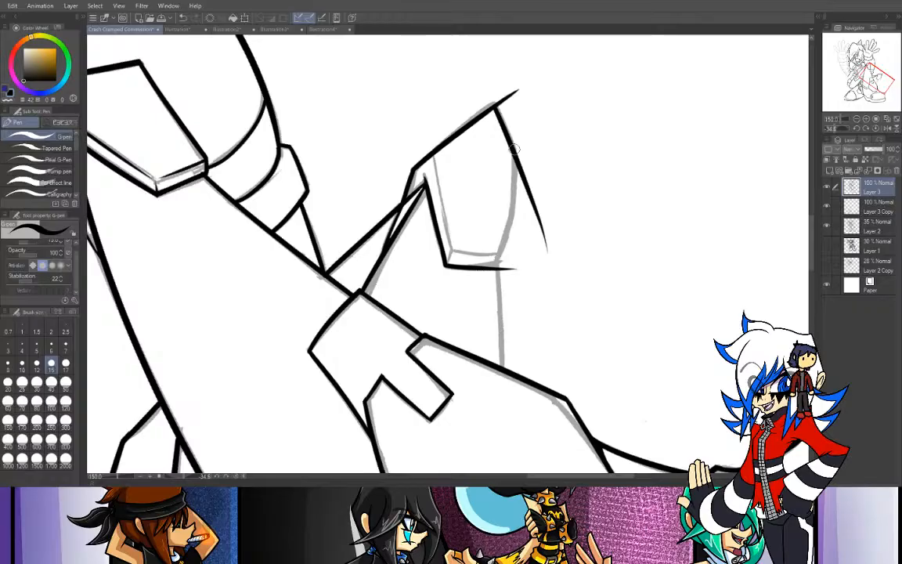
drag(513, 149, 508, 262)
key(ctrl+z)
drag(514, 151, 503, 256)
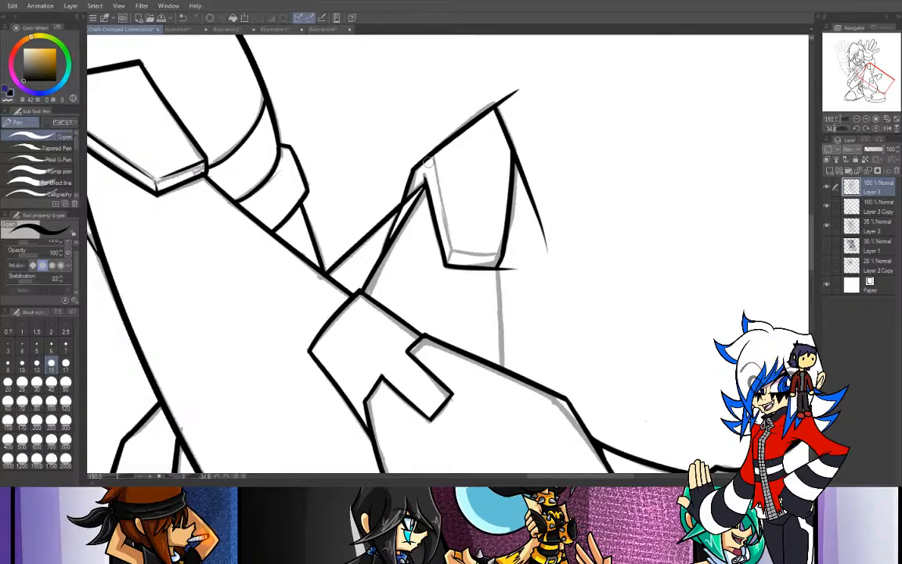
- Ink the two inner bevel lines of the angular piece, parallel to its near side edge and its bottom end edge
drag(429, 159, 454, 257)
key(ctrl+z)
mouse_move(429, 159)
mouse_down()
mouse_move(453, 243)
mouse_move(447, 265)
mouse_move(452, 233)
mouse_move(454, 247)
mouse_move(509, 255)
mouse_up()
key(ctrl+z)
key(ctrl+z)
key(ctrl+z)
drag(455, 249, 508, 256)
key(ctrl+z)
drag(455, 251, 508, 255)
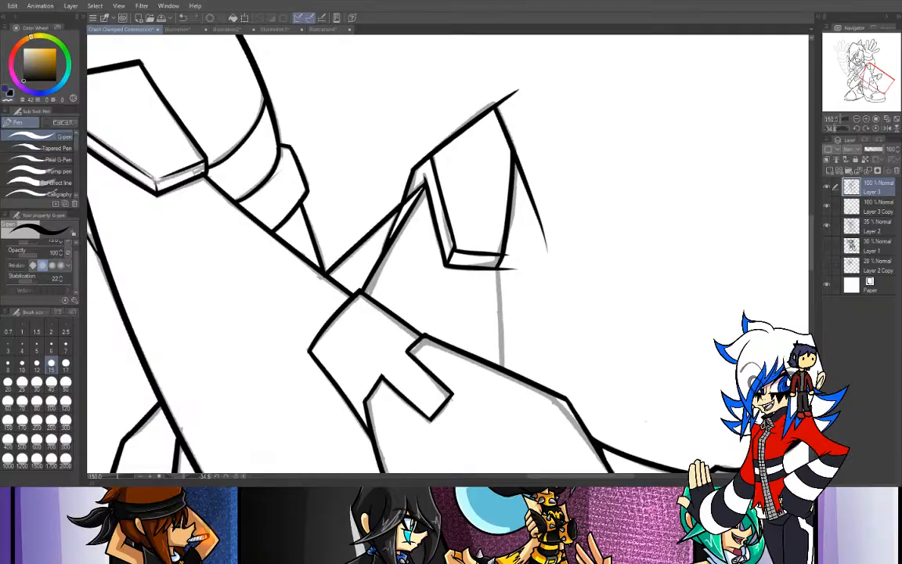
- Erase the overshooting line ends at the angular piece's tip, outer corner and bottom end
key(e)
click(497, 102)
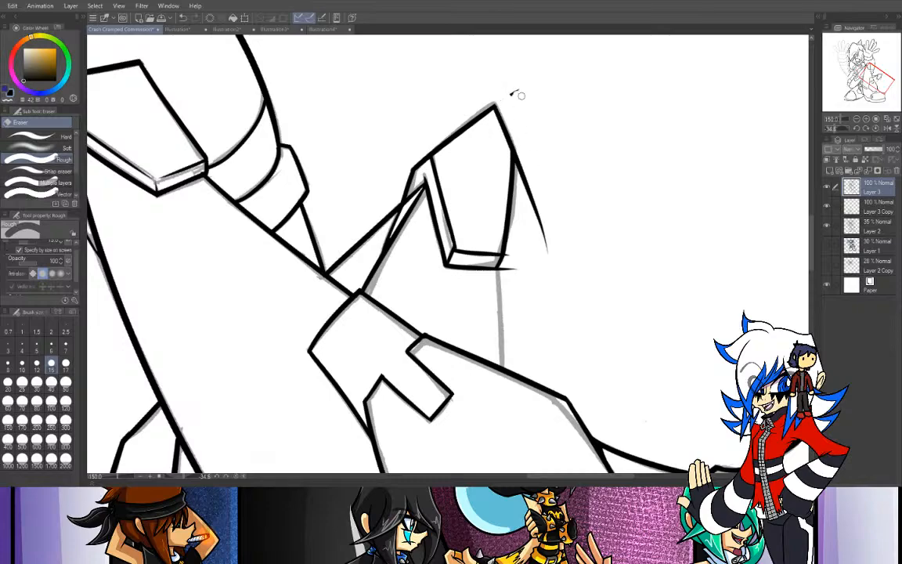
click(502, 268)
drag(522, 164, 522, 219)
drag(518, 128, 521, 246)
mouse_move(517, 130)
mouse_down()
mouse_move(554, 283)
mouse_move(522, 170)
mouse_move(550, 237)
mouse_up()
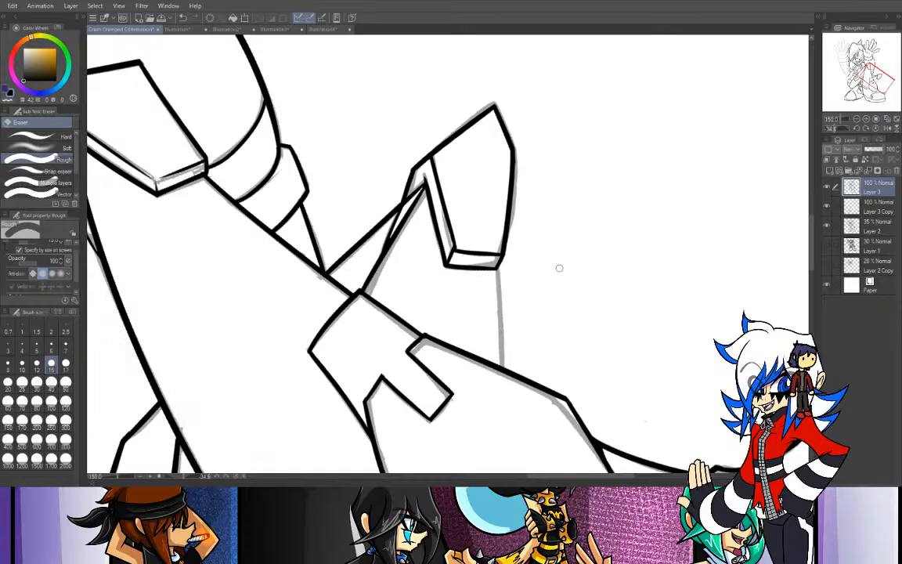
- With the canvas rotated 180 degrees, re-ink the short outer edge at the angular piece's tip
drag(841, 129, 816, 145)
drag(330, 296, 324, 434)
key(ctrl+z)
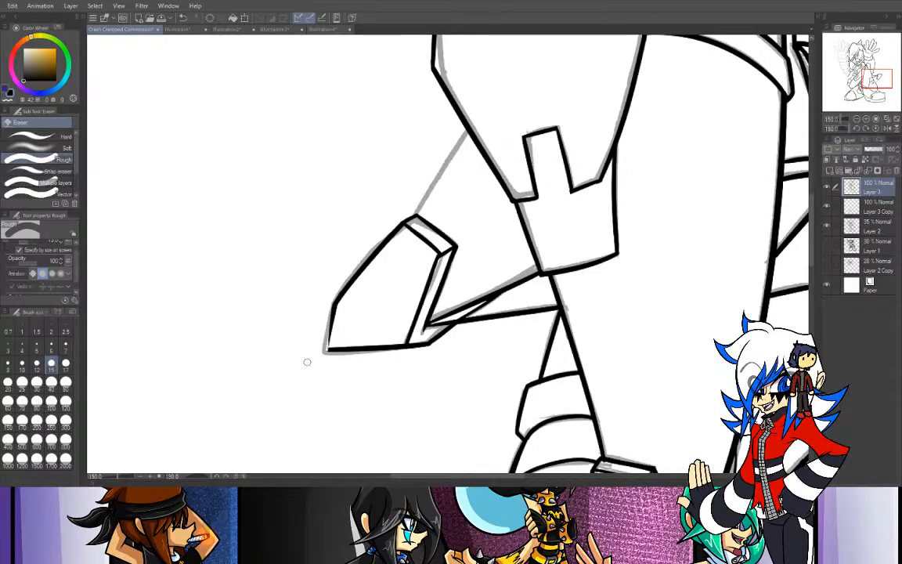
key(p)
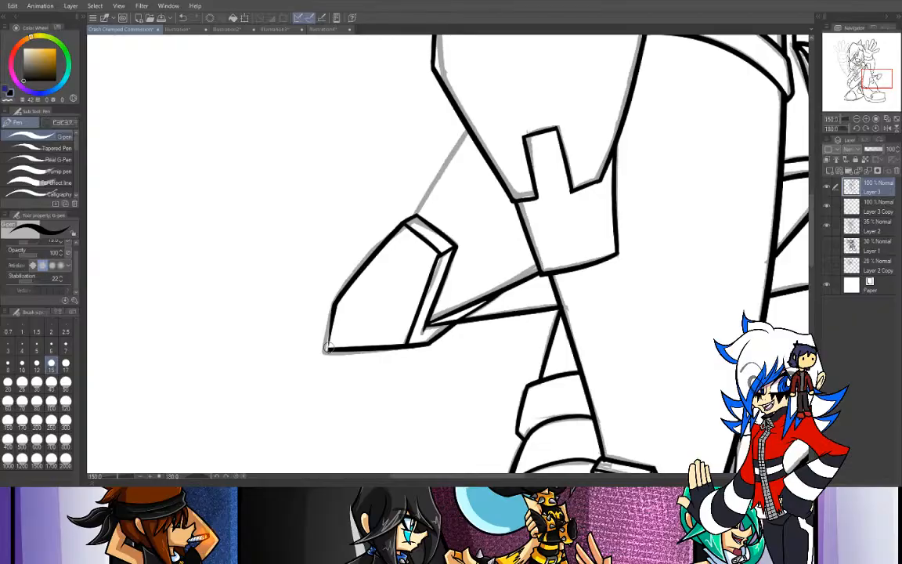
drag(334, 304, 330, 349)
key(ctrl+z)
key(ctrl+z)
- Ink the straight line from the leg plate's outer edge to the angular piece's lower end, and reset the canvas rotation
key(ctrl+z)
drag(334, 304, 328, 350)
key(ctrl+z)
key(ctrl+z)
drag(334, 304, 329, 350)
drag(334, 239, 429, 96)
key(ctrl+z)
drag(317, 274, 426, 104)
key(ctrl+z)
drag(482, 100, 397, 227)
key(ctrl+z)
drag(337, 229, 445, 72)
key(ctrl+z)
drag(337, 229, 432, 87)
key(ctrl+z)
drag(338, 227, 473, 102)
key(ctrl+z)
drag(336, 229, 432, 85)
key(ctrl+z)
mouse_move(468, 126)
mouse_down()
mouse_move(398, 255)
mouse_move(447, 147)
mouse_move(360, 282)
mouse_up()
key(ctrl+z)
key(ctrl+z)
key(ctrl+z)
drag(468, 124, 359, 284)
key(ctrl+z)
drag(468, 124, 360, 281)
key(ctrl+z)
drag(468, 123, 372, 247)
key(ctrl+z)
drag(468, 123, 387, 225)
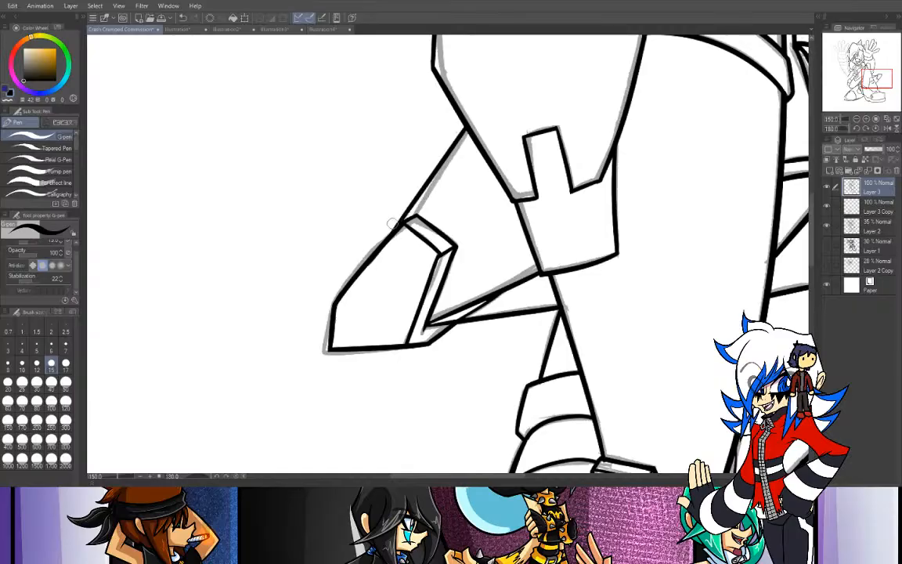
click(875, 128)
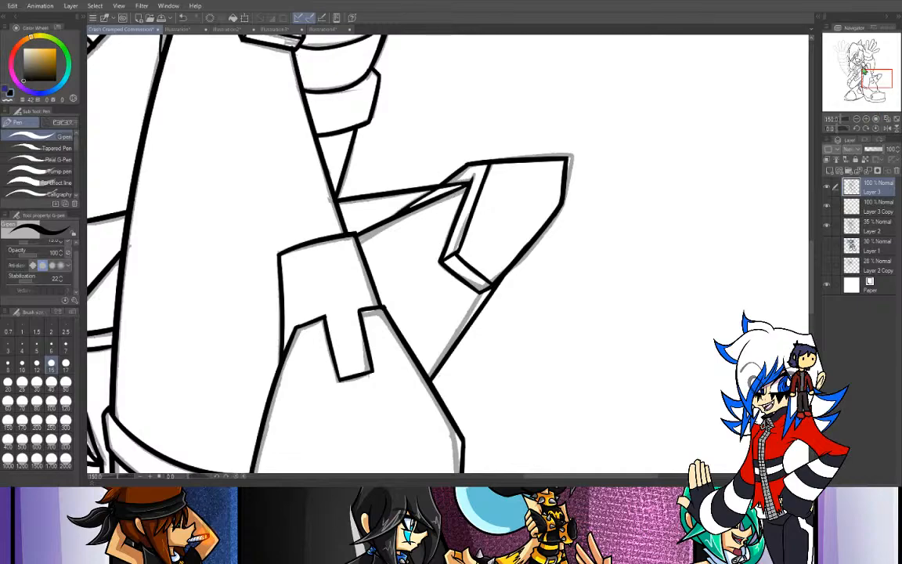
- Review the inked legs and boots at a lower zoom, comparing them against the rough sketch on Layer 1
mouse_move(877, 79)
mouse_down()
mouse_move(844, 88)
mouse_move(861, 77)
mouse_move(864, 84)
mouse_up()
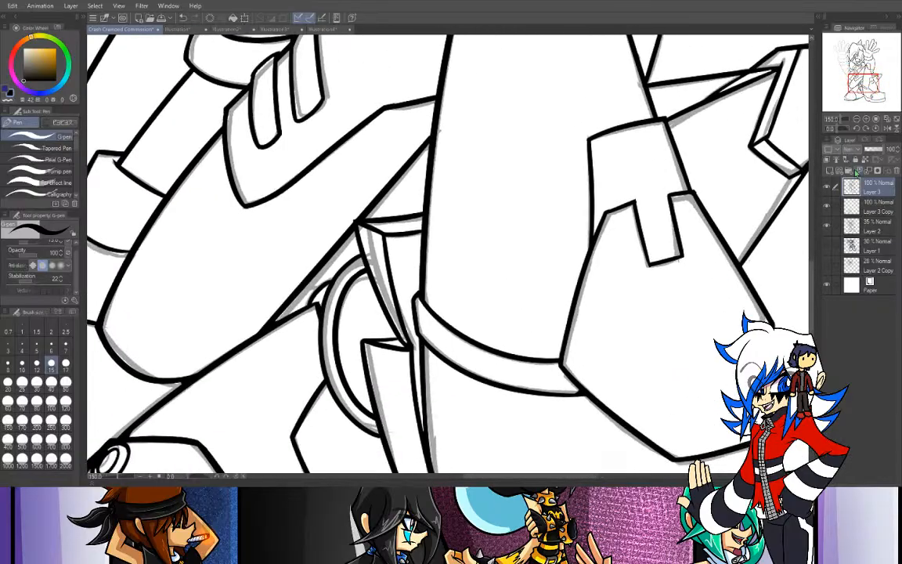
click(857, 119)
click(856, 120)
click(856, 120)
click(828, 245)
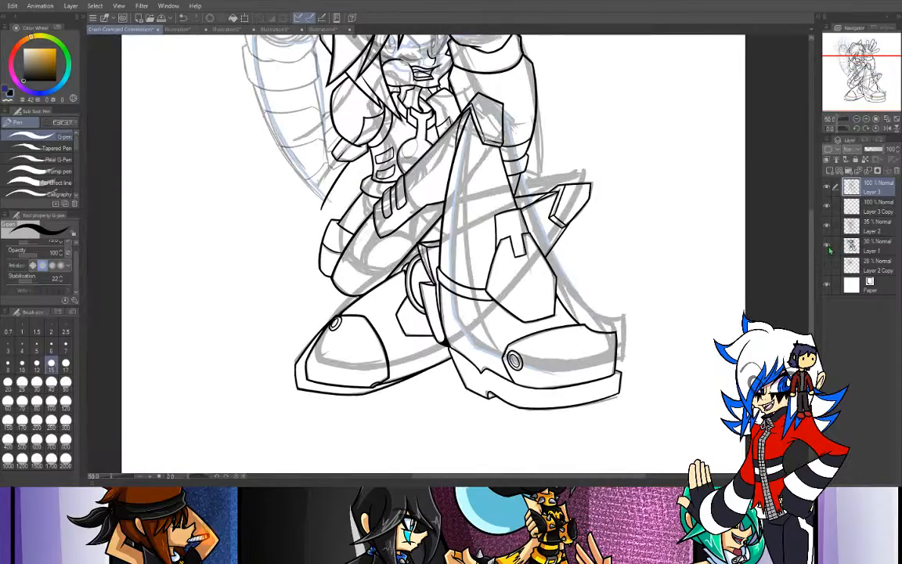
click(828, 246)
click(861, 129)
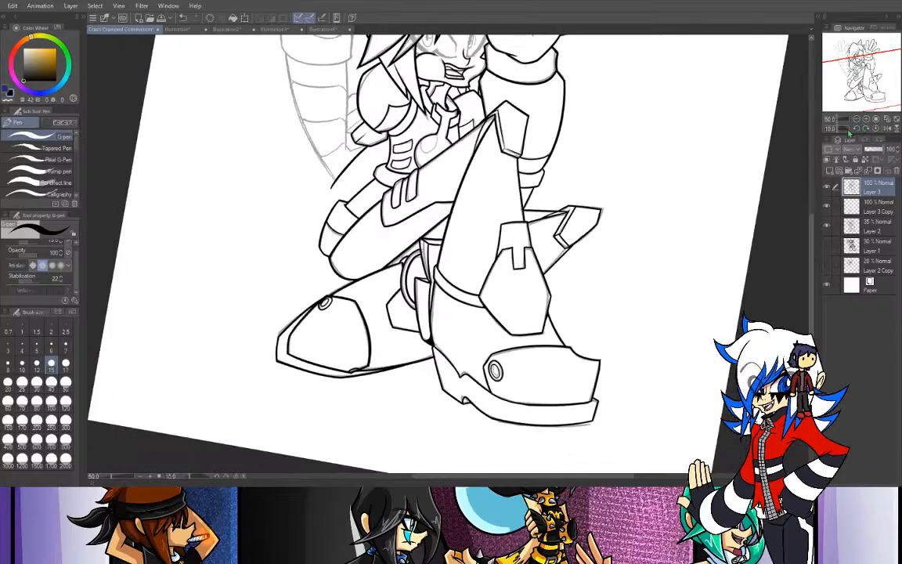
click(875, 129)
click(866, 120)
click(866, 120)
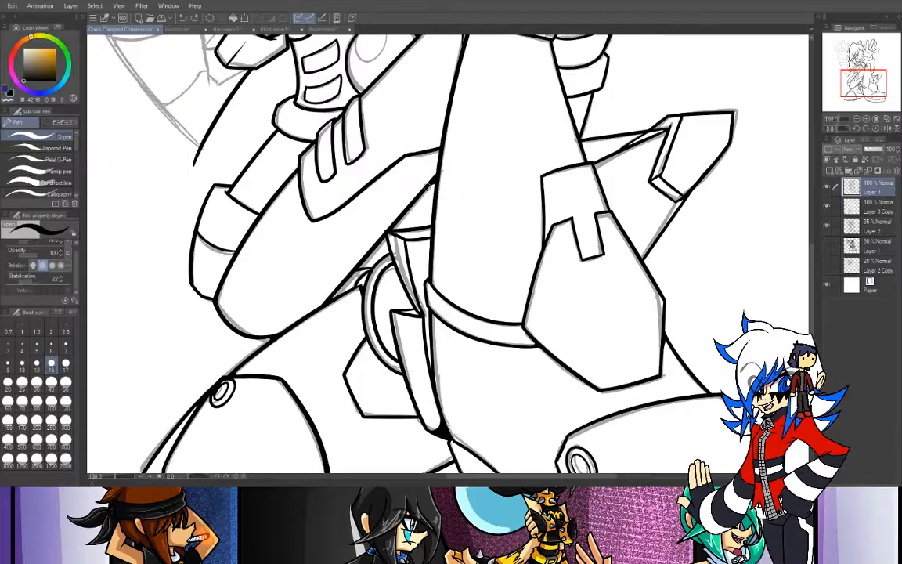
- Select the whole inked raised hand, thumb, palm and all fingers, with the Selection pen at size 50
drag(867, 84, 867, 50)
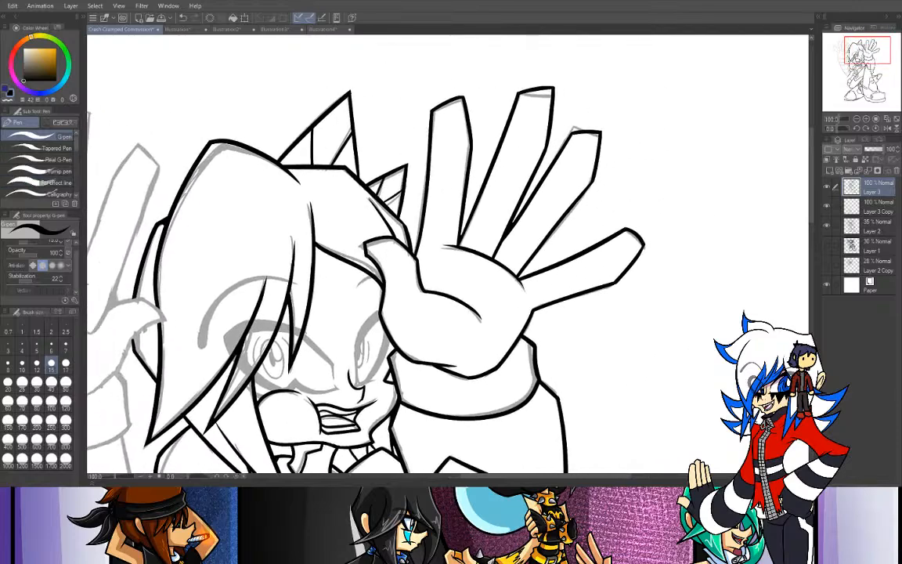
key(m)
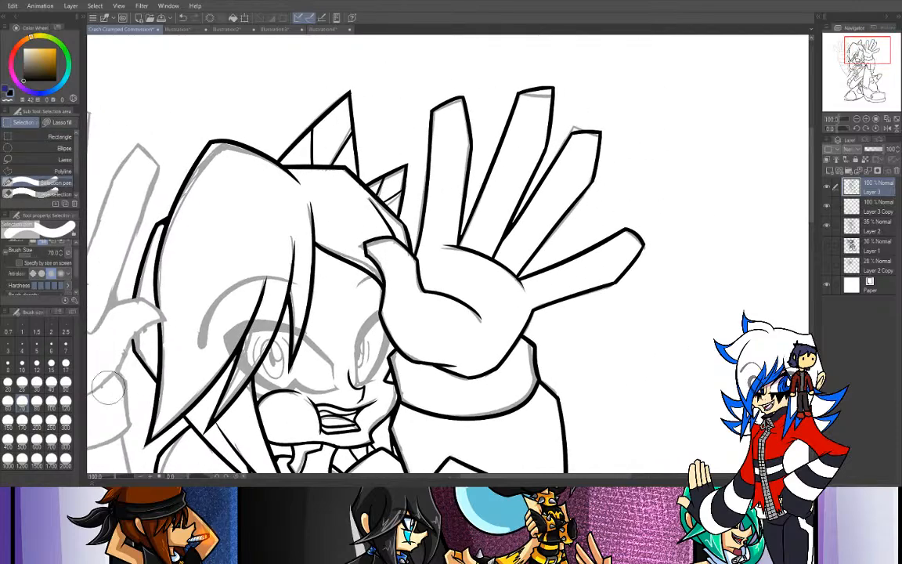
click(65, 380)
drag(362, 239, 405, 283)
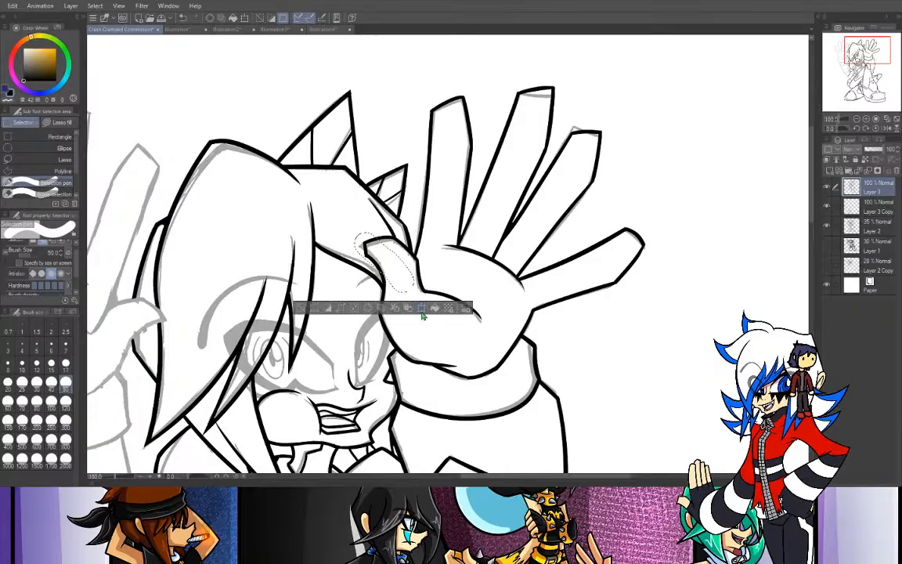
mouse_move(368, 244)
mouse_down()
mouse_move(382, 249)
mouse_move(403, 292)
mouse_up()
mouse_move(386, 264)
mouse_down()
mouse_move(395, 305)
mouse_move(396, 289)
mouse_move(378, 306)
mouse_move(409, 325)
mouse_move(406, 336)
mouse_move(428, 359)
mouse_up()
mouse_move(393, 327)
mouse_down()
mouse_move(412, 355)
mouse_move(456, 373)
mouse_move(454, 360)
mouse_move(504, 353)
mouse_move(517, 311)
mouse_up()
drag(495, 352, 534, 284)
drag(519, 316, 674, 231)
mouse_move(618, 268)
mouse_down()
mouse_move(645, 263)
mouse_move(648, 247)
mouse_move(542, 263)
mouse_move(530, 275)
mouse_move(540, 284)
mouse_move(631, 248)
mouse_up()
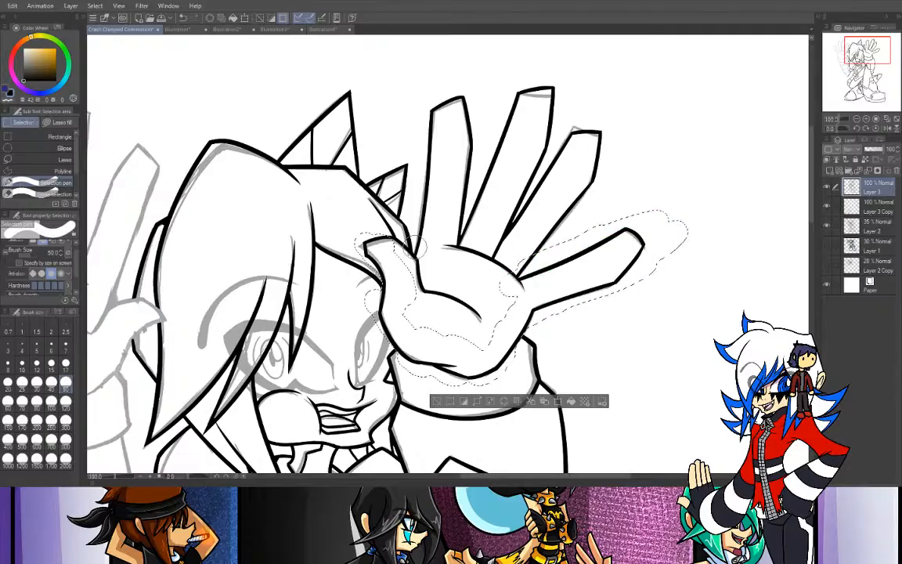
mouse_move(378, 246)
mouse_down()
mouse_move(454, 311)
mouse_move(489, 311)
mouse_move(408, 317)
mouse_move(468, 327)
mouse_move(509, 308)
mouse_move(507, 283)
mouse_move(491, 291)
mouse_move(616, 120)
mouse_move(580, 210)
mouse_up()
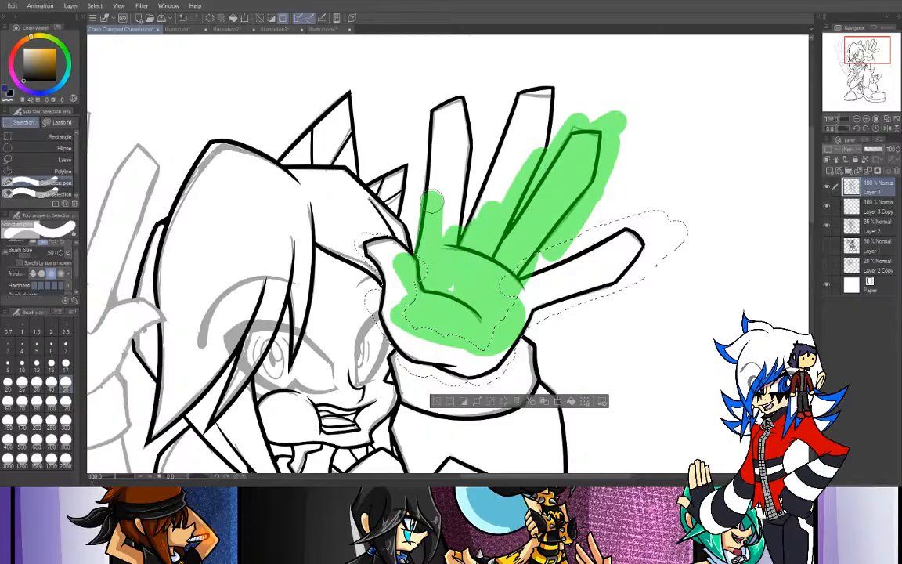
drag(453, 149, 473, 228)
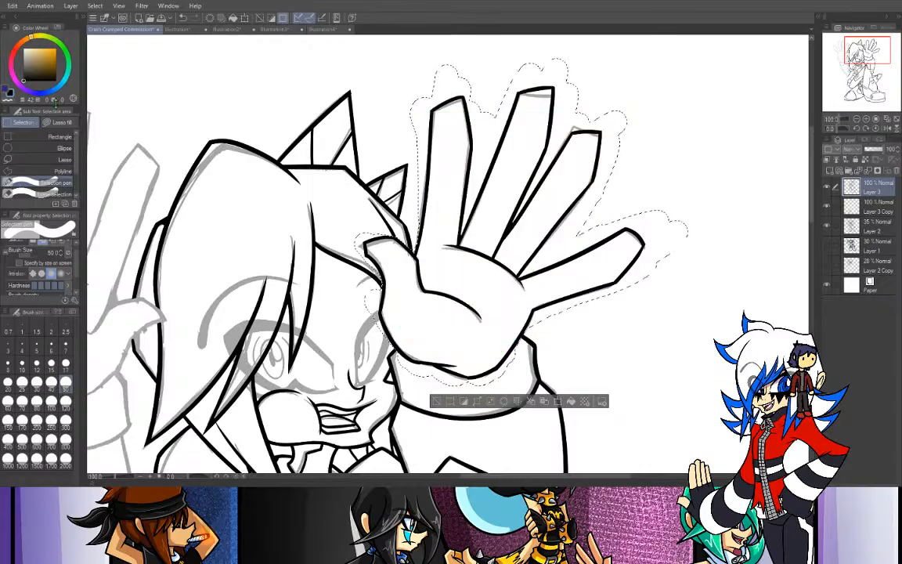
- Copy the selected hand onto a new layer and move the copy over toward the other sketched hand
click(13, 7)
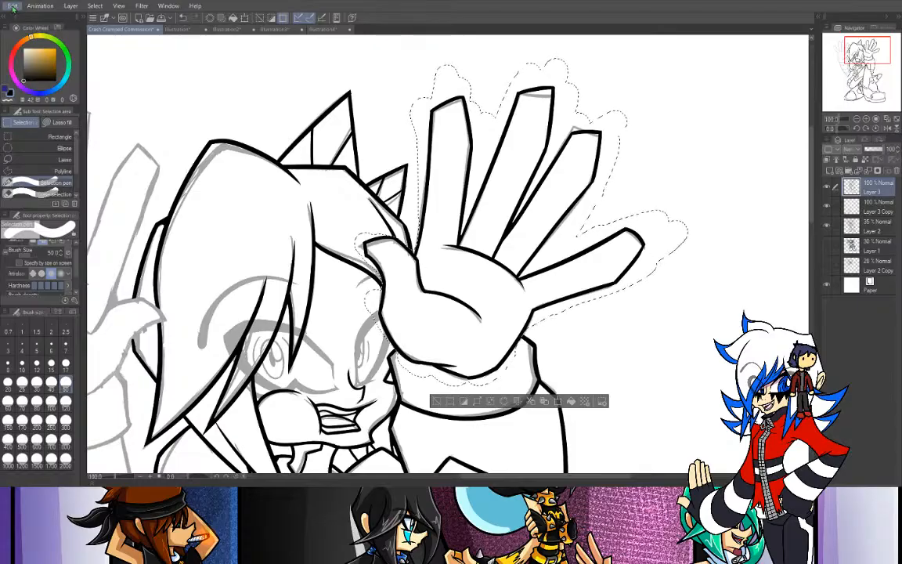
click(41, 79)
key(k)
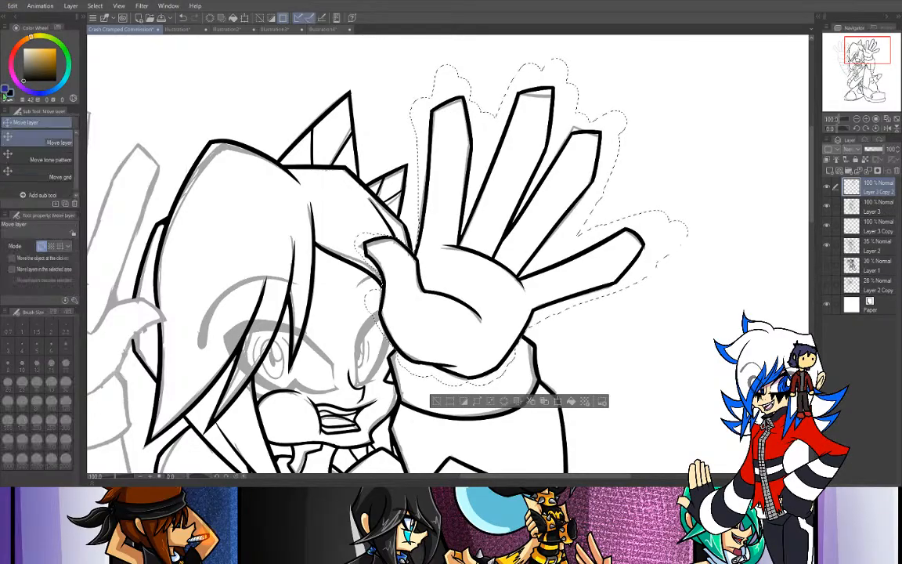
drag(860, 58, 857, 52)
drag(584, 246, 187, 211)
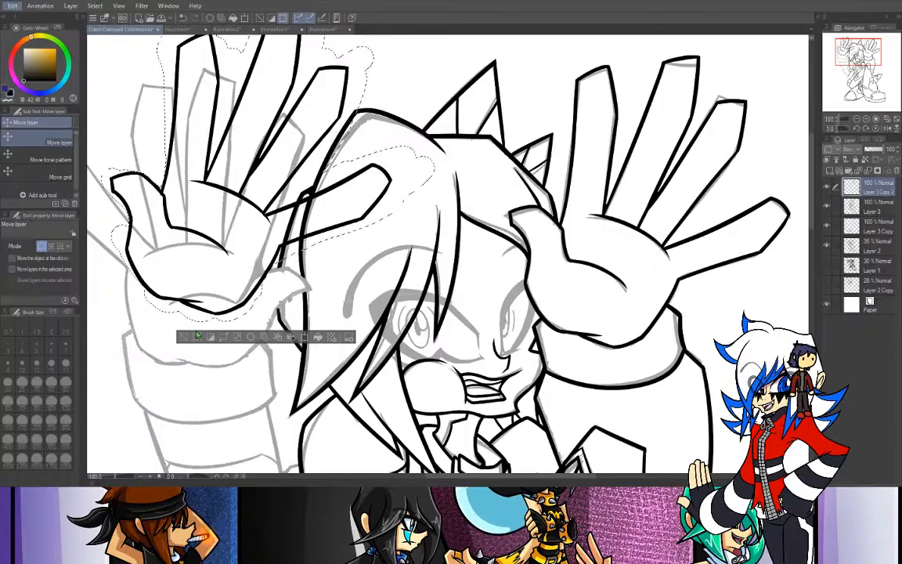
- Flip the copied hand horizontally, then rotate and position it to match the other sketched hand
click(196, 335)
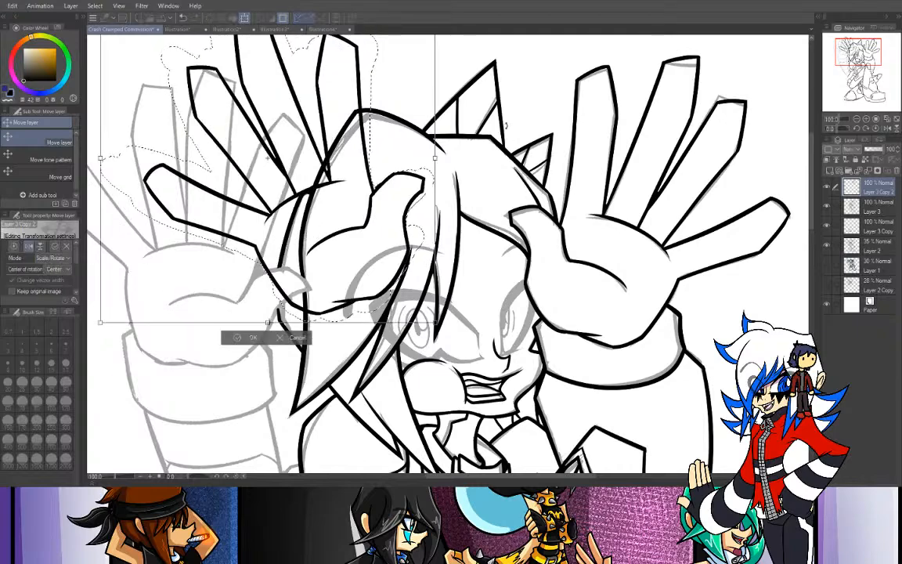
drag(481, 123, 489, 212)
drag(330, 282, 235, 338)
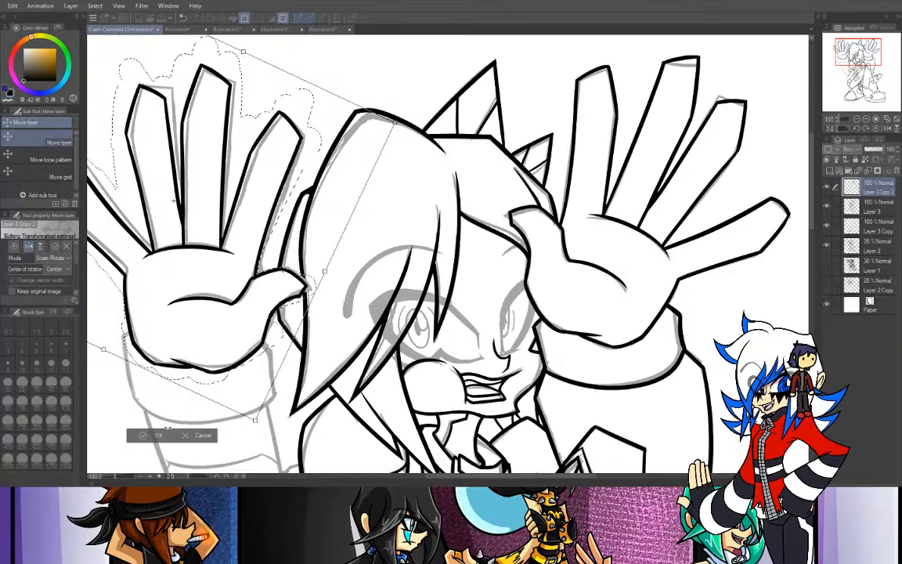
key(Return)
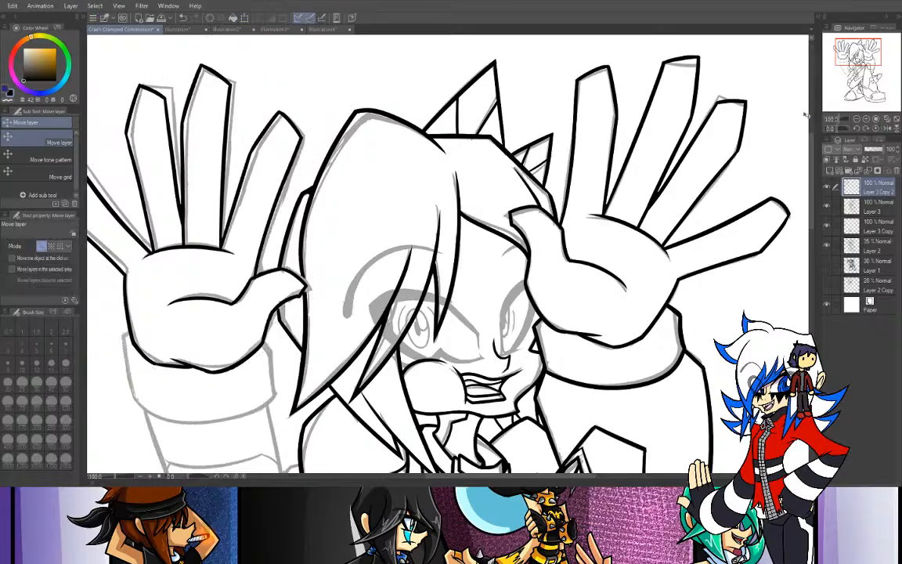
- On Layer 3, ink the missing bit of the hair's outer edge beside the copied hand's thumb tip
drag(857, 53, 854, 55)
click(865, 119)
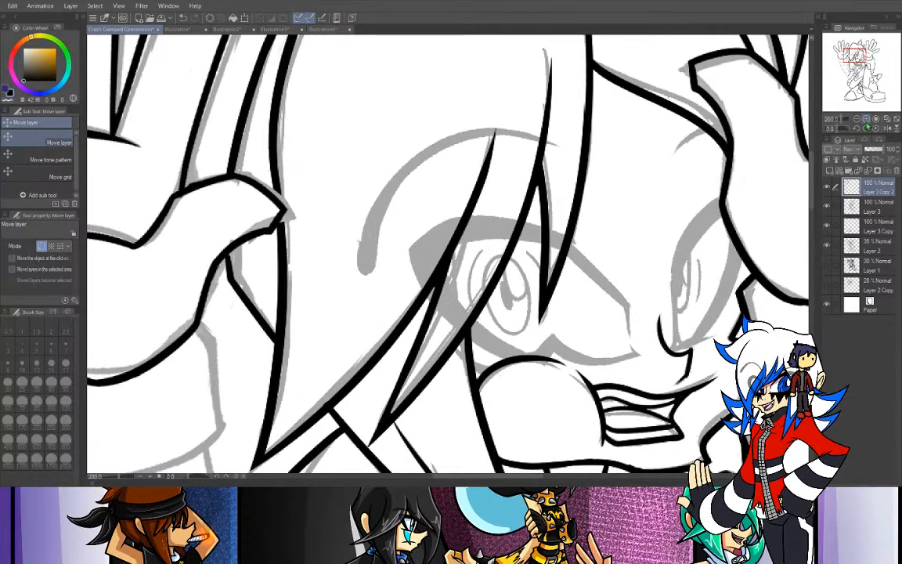
key(p)
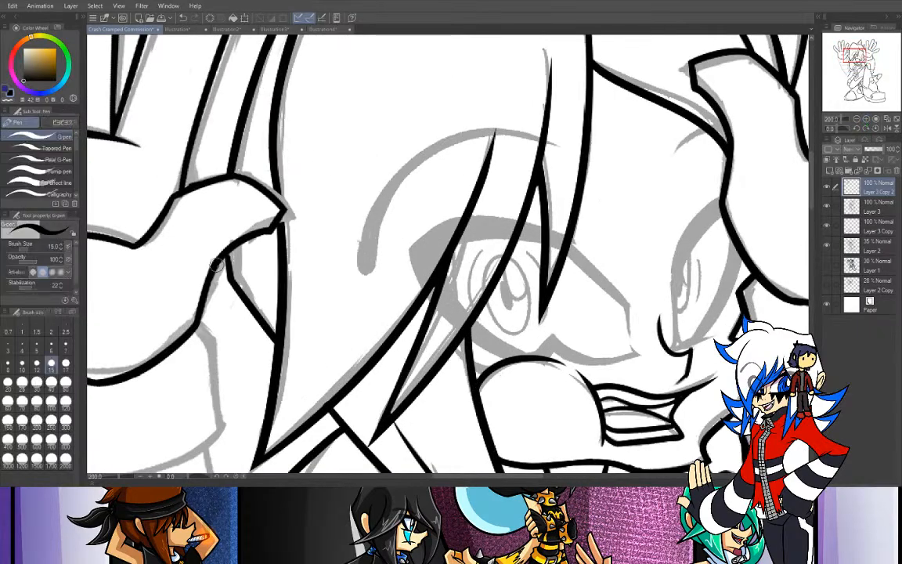
click(874, 206)
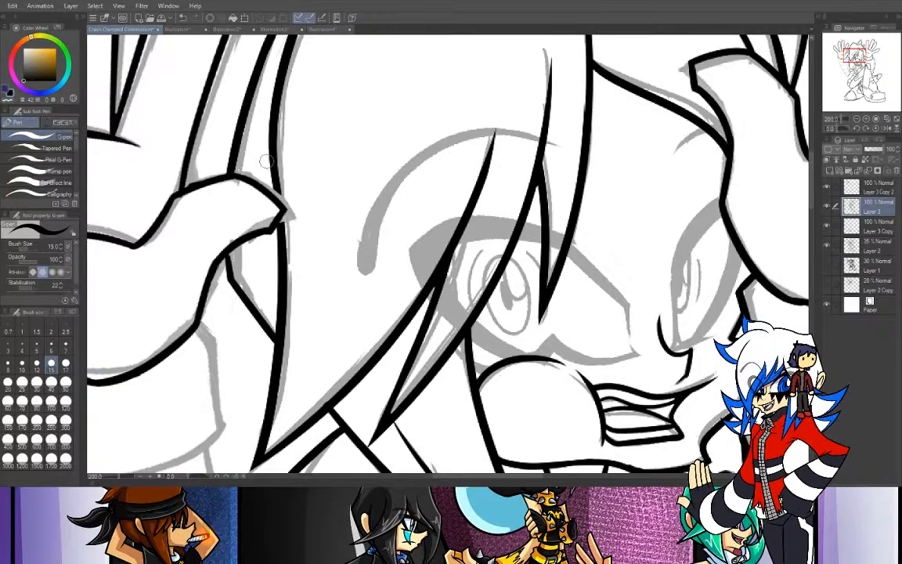
drag(185, 187, 216, 177)
mouse_move(276, 184)
mouse_down()
mouse_move(290, 244)
mouse_move(282, 210)
mouse_move(283, 273)
mouse_up()
key(ctrl+z)
key(ctrl+z)
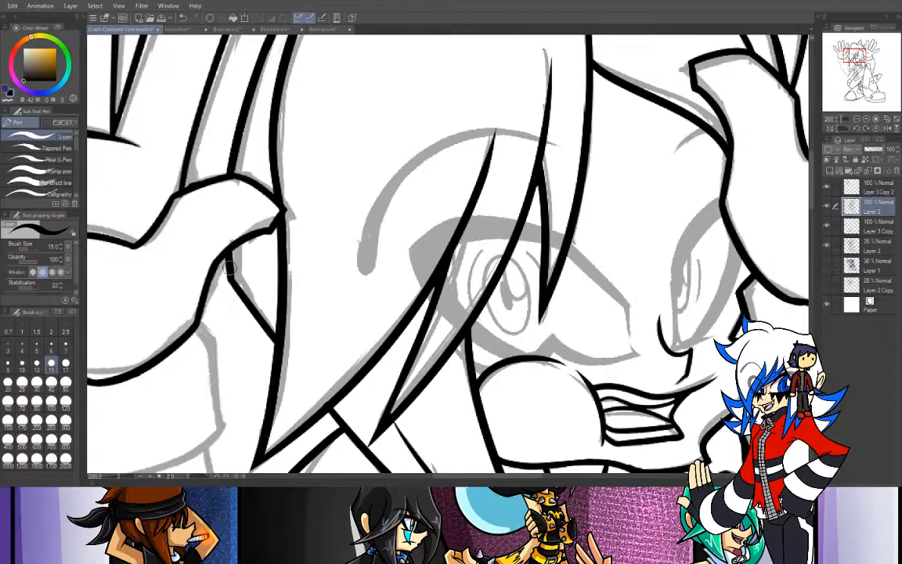
- Ink both side edges of the cuff below the copied hand, following the sketch
key(ctrl+minus)
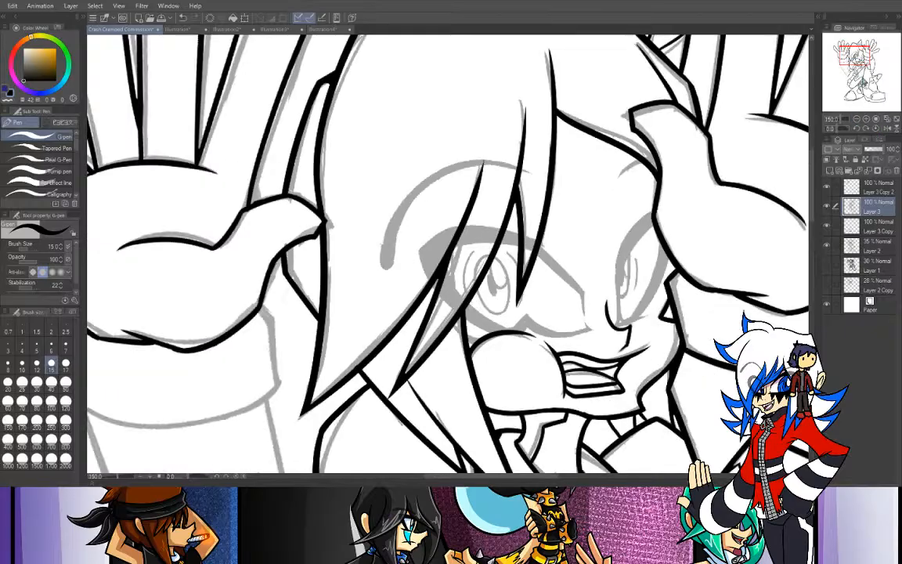
drag(850, 52, 839, 59)
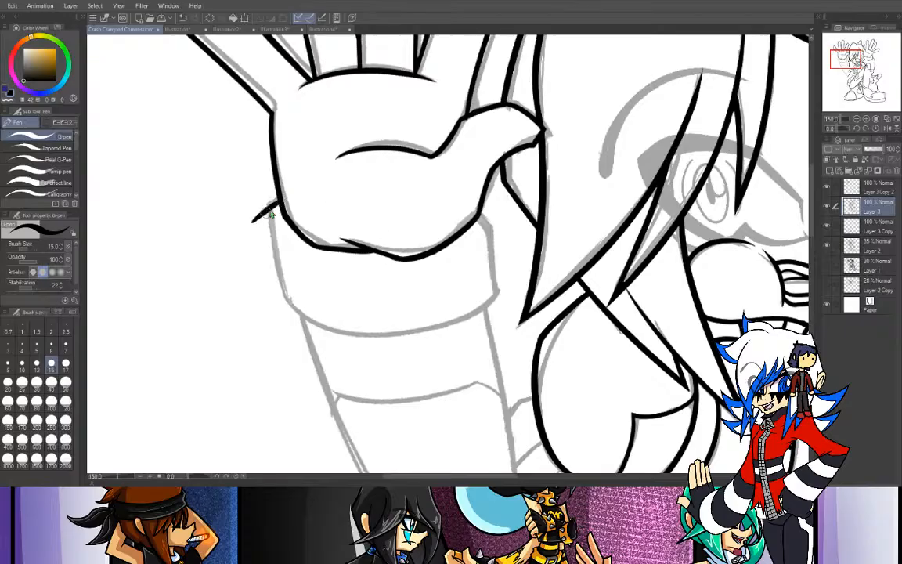
mouse_move(271, 212)
mouse_down()
mouse_move(252, 228)
mouse_move(288, 324)
mouse_up()
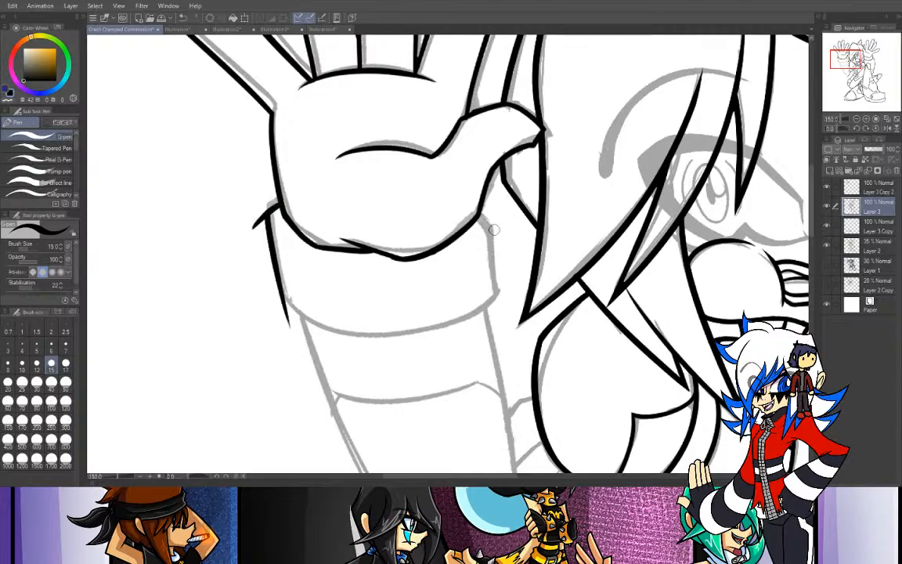
mouse_move(482, 213)
mouse_down()
mouse_move(496, 227)
mouse_move(510, 336)
mouse_up()
key(ctrl+z)
drag(481, 213, 501, 324)
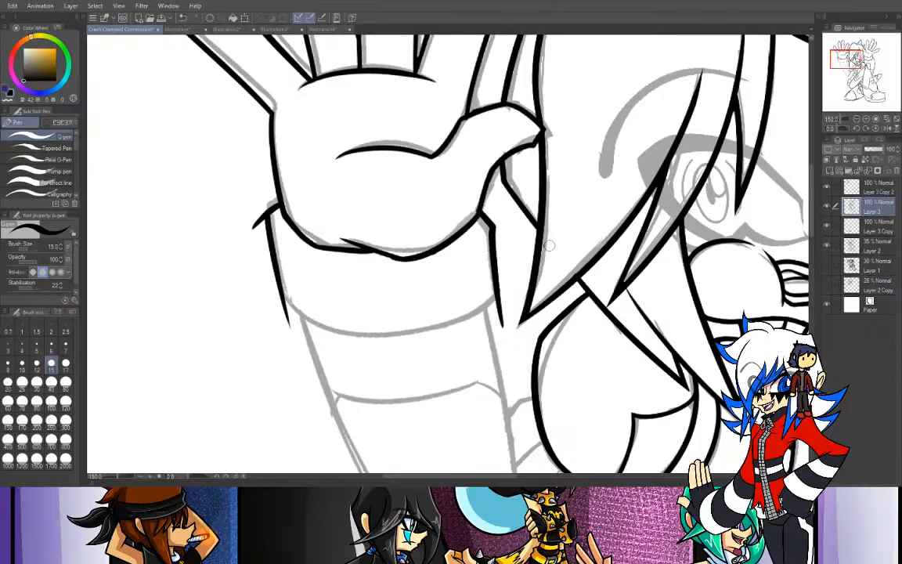
- Ink the curved lower edge of the cuff from one side to the other
click(855, 119)
drag(839, 128, 849, 130)
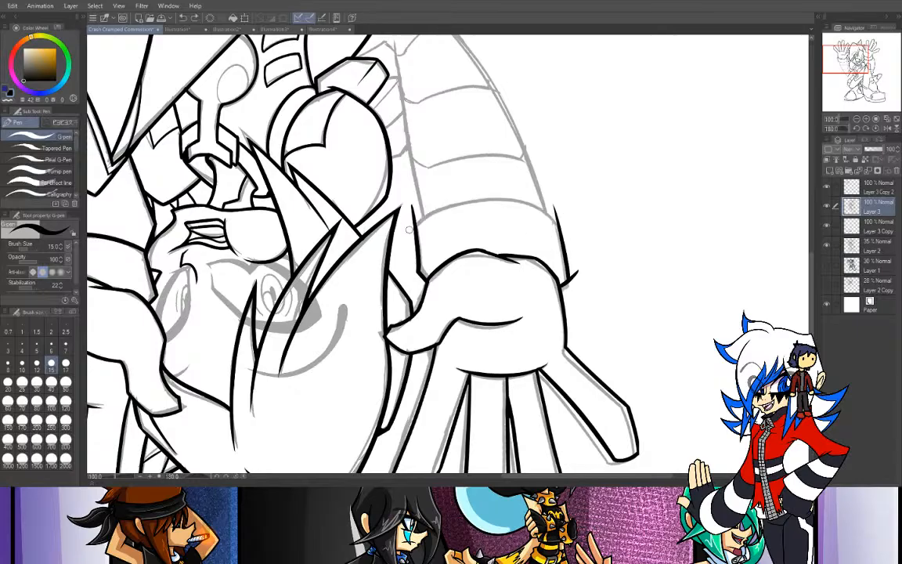
drag(416, 229, 584, 248)
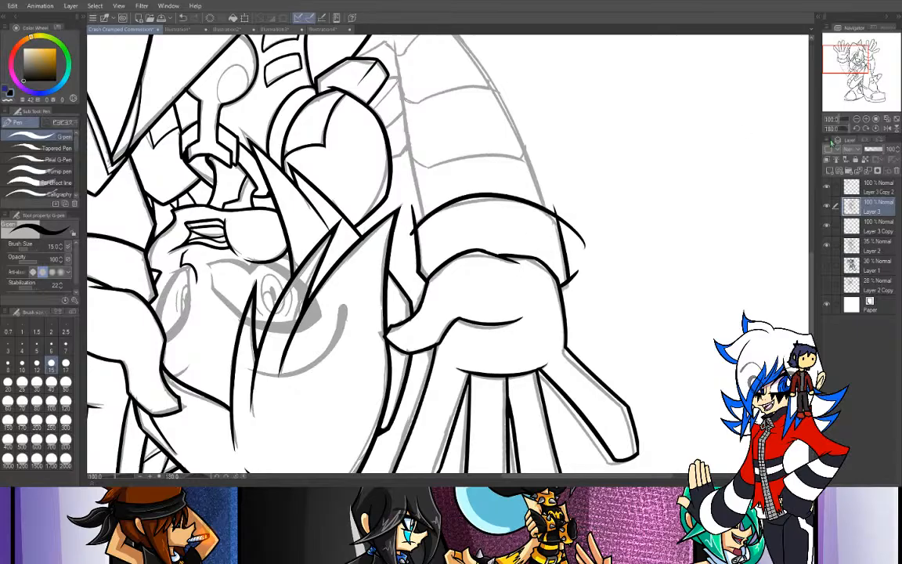
click(875, 128)
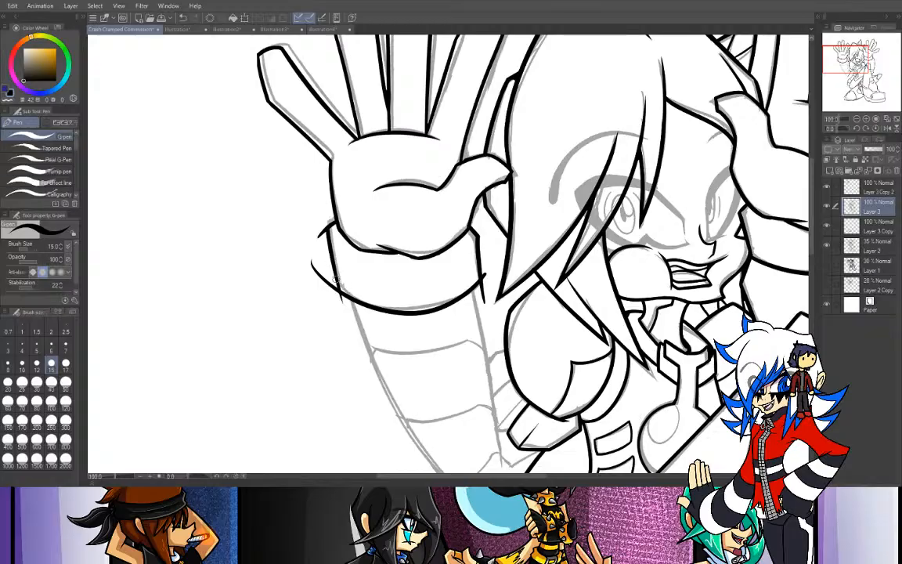
- Erase the overshooting line ends at the cuff's corners with the Rough eraser, raising its size to 17
key(e)
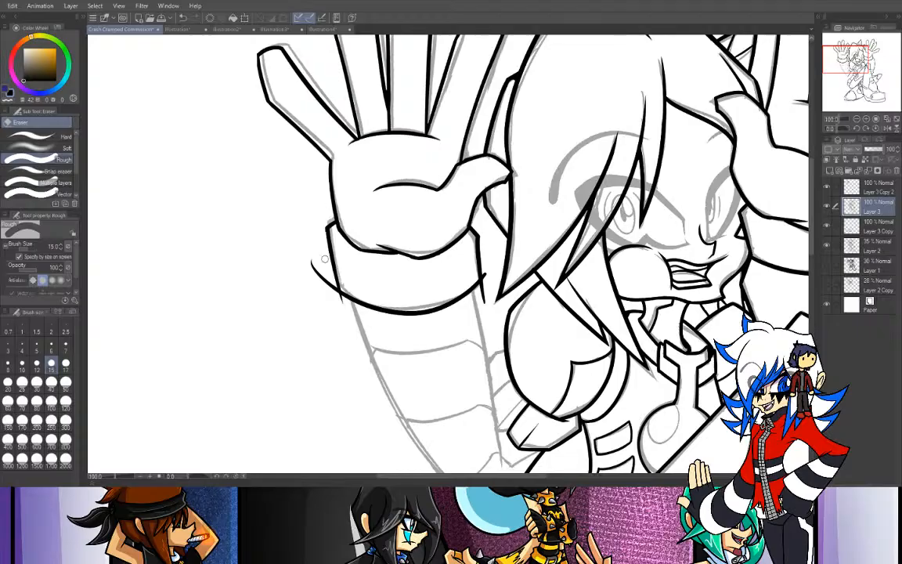
key(ctrl+plus)
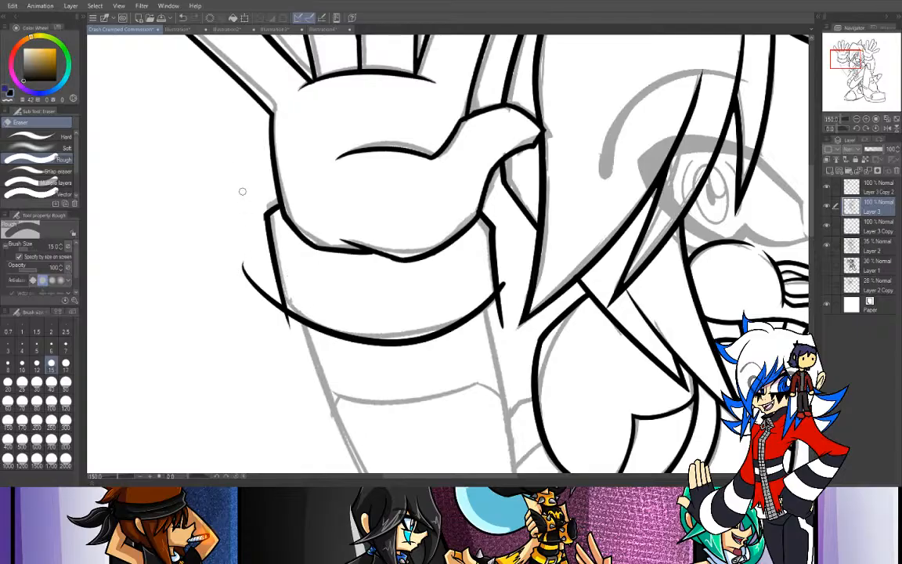
drag(261, 289, 244, 267)
click(66, 363)
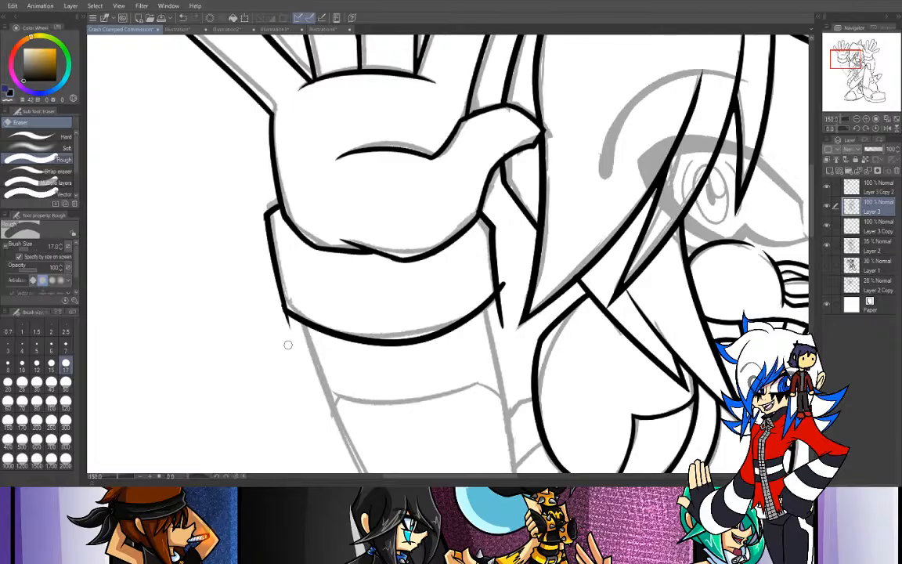
drag(292, 335, 262, 296)
mouse_move(502, 269)
mouse_down()
mouse_move(507, 321)
mouse_move(488, 337)
mouse_move(491, 327)
mouse_up()
drag(487, 326, 515, 291)
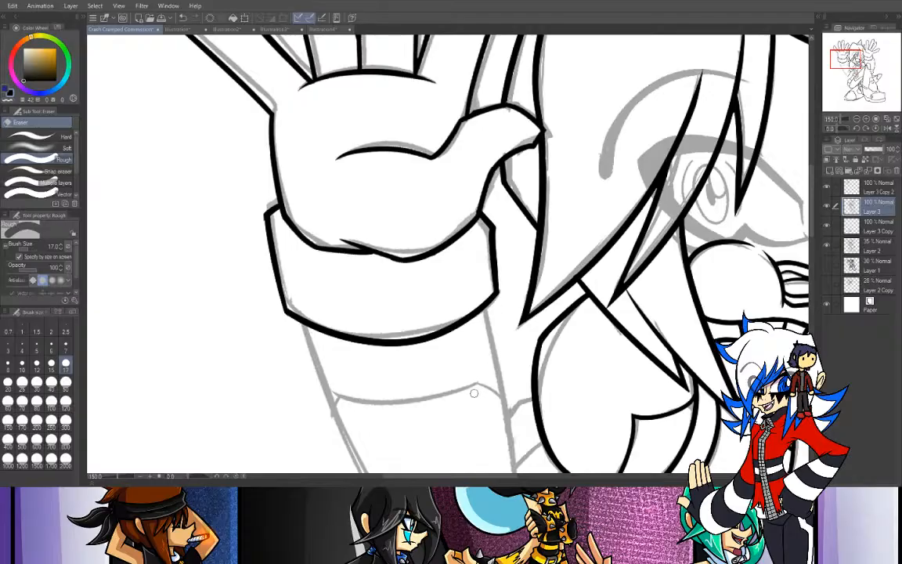
- Touch up the line where thumb meets palm and ink the forearm's long outer curve from cuff to elbow with the G-pen
key(p)
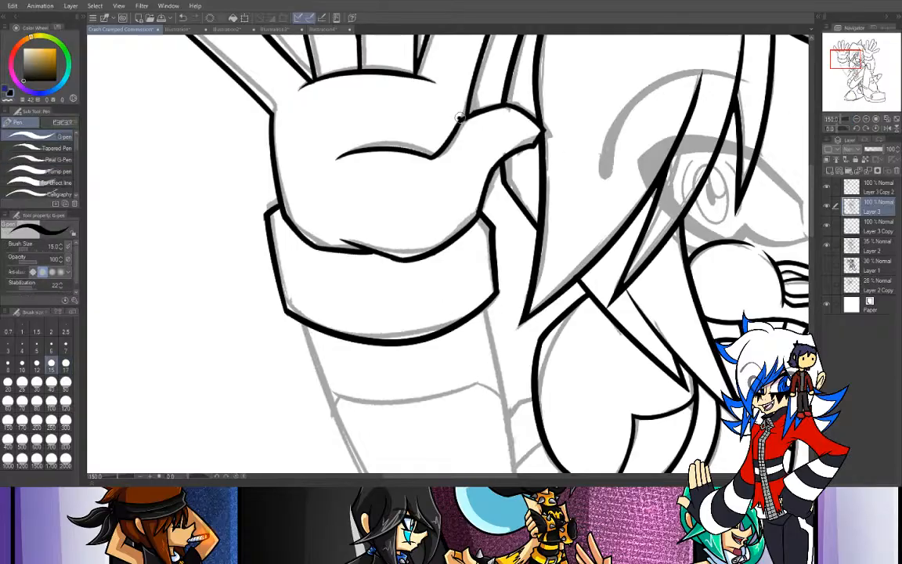
drag(457, 120, 501, 108)
click(857, 121)
drag(846, 67, 849, 67)
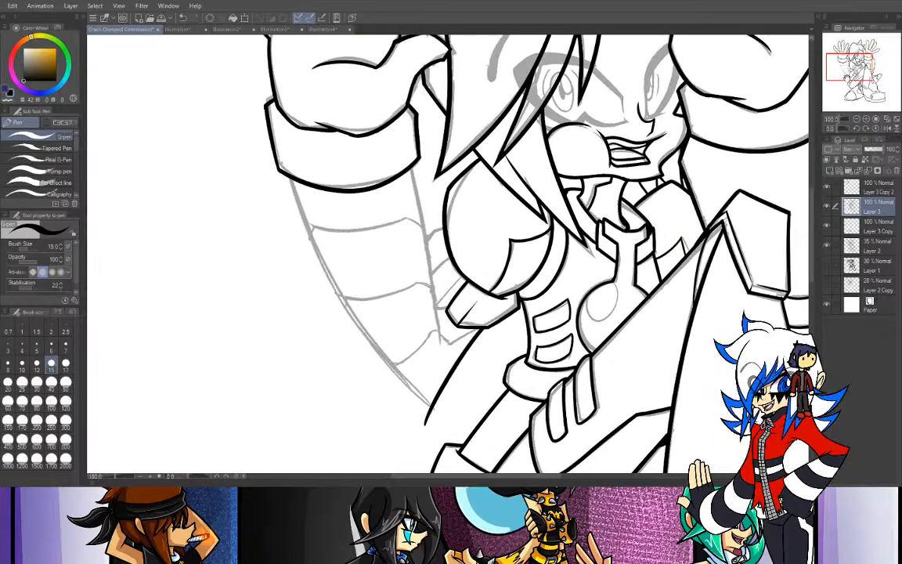
drag(843, 128, 845, 129)
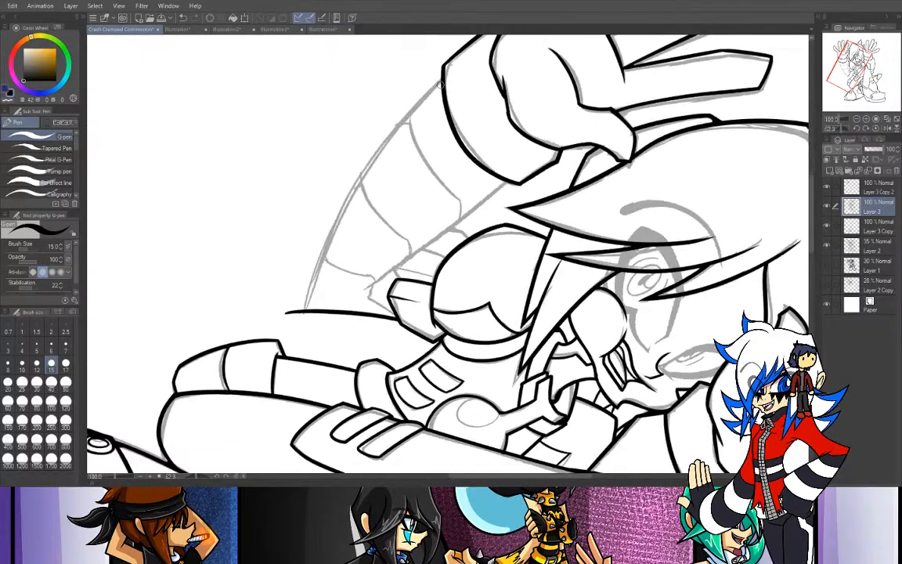
mouse_move(442, 75)
mouse_down()
mouse_move(307, 307)
mouse_move(437, 85)
mouse_move(313, 278)
mouse_up()
key(ctrl+z)
key(ctrl+z)
drag(443, 76, 376, 170)
key(ctrl+z)
drag(444, 78, 374, 156)
key(ctrl+z)
drag(444, 78, 368, 175)
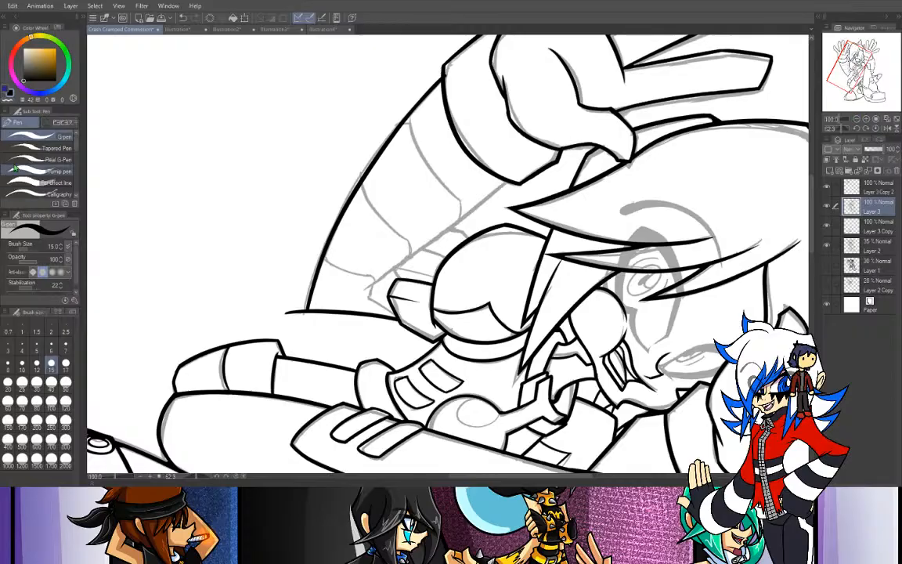
- Erase the line overshooting the pointed elbow where the forearm's outer curve meets the lower edge
key(e)
mouse_move(283, 313)
mouse_down()
mouse_move(293, 317)
mouse_move(296, 300)
mouse_move(299, 329)
mouse_up()
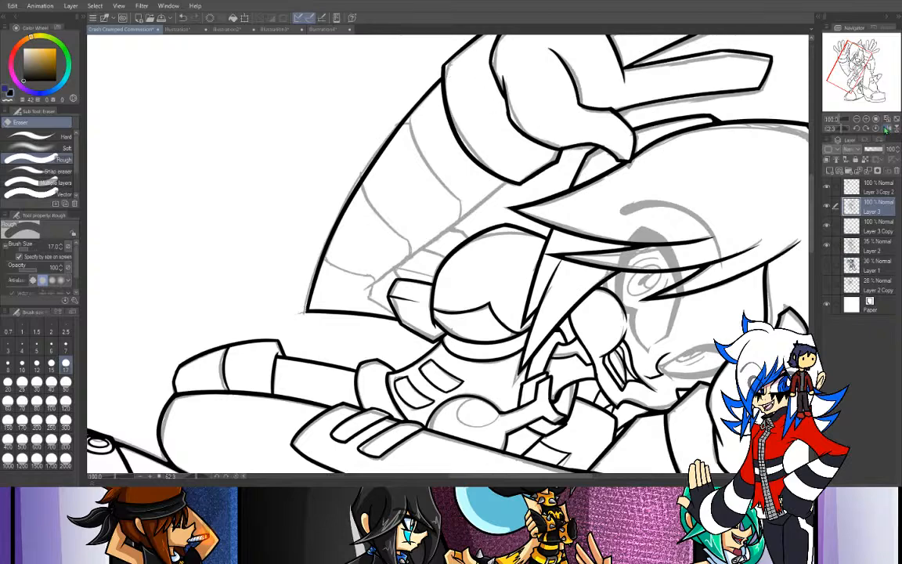
click(875, 128)
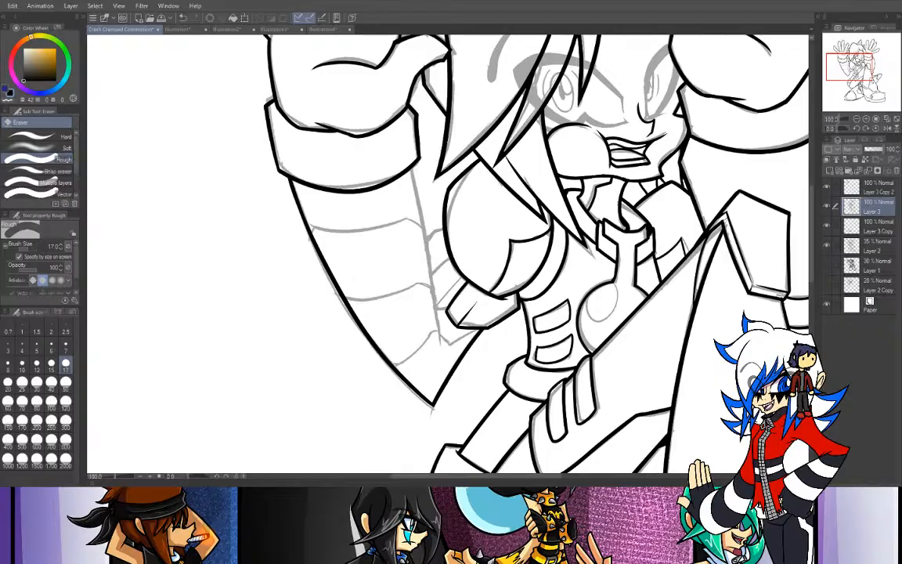
- Ink the forearm's inner edge as one long smooth line from the cuff toward the elbow, redoing the stroke until it fits the sketch
key(p)
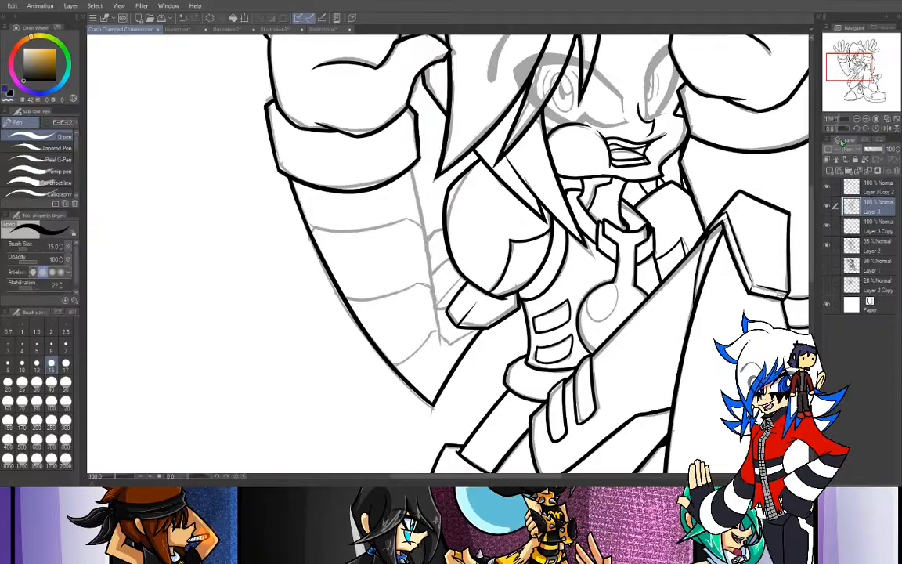
click(867, 119)
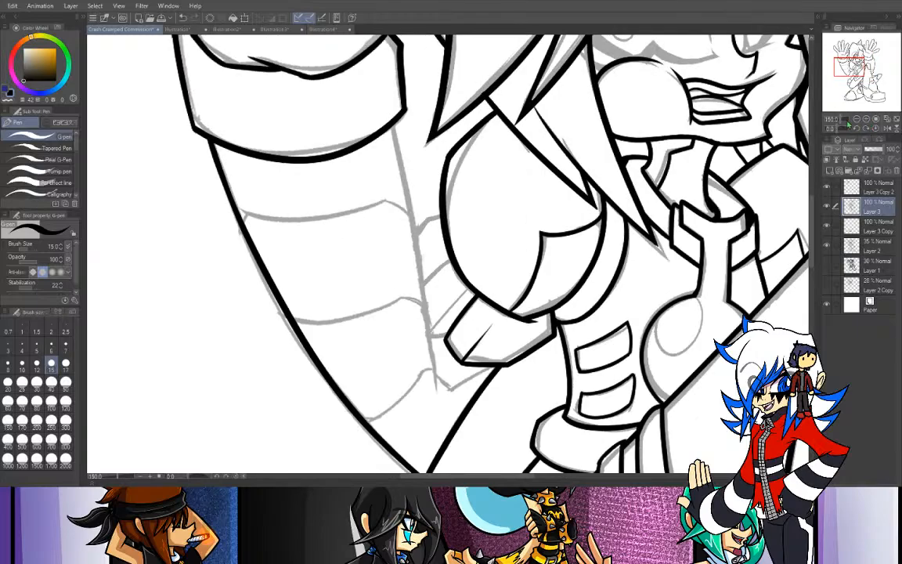
mouse_move(838, 130)
mouse_down()
mouse_move(854, 141)
mouse_move(831, 142)
mouse_up()
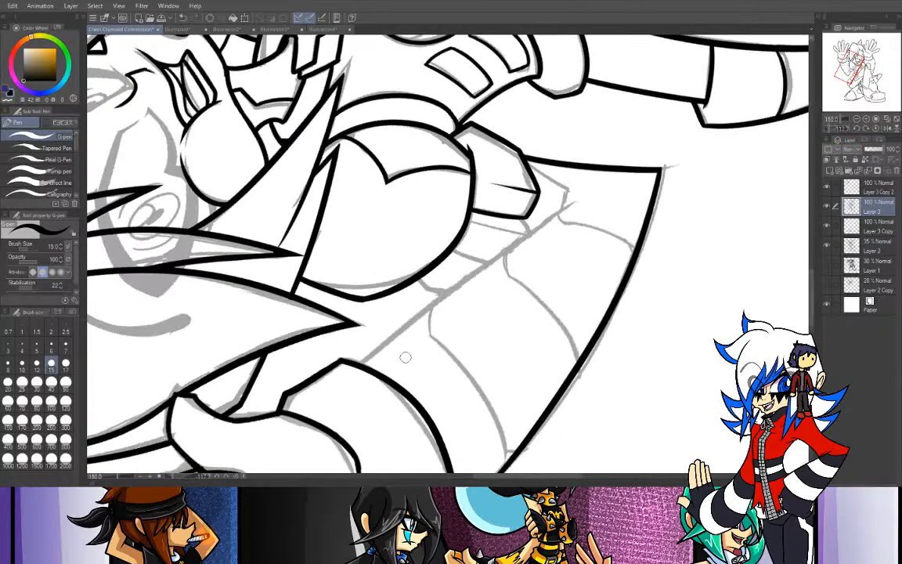
drag(356, 363, 613, 187)
key(ctrl+z)
drag(353, 364, 589, 200)
key(ctrl+z)
drag(359, 365, 599, 192)
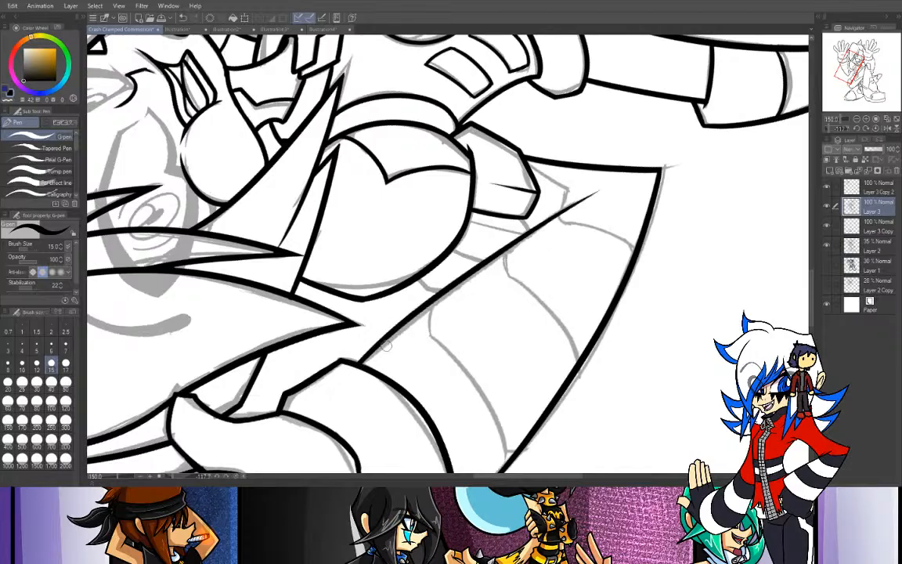
key(ctrl+z)
drag(356, 363, 550, 182)
key(ctrl+z)
drag(354, 365, 523, 172)
key(ctrl+z)
drag(360, 360, 530, 189)
key(ctrl+z)
drag(358, 361, 555, 157)
key(ctrl+z)
drag(357, 361, 555, 163)
key(ctrl+z)
drag(358, 362, 596, 193)
key(ctrl+z)
drag(323, 333, 540, 178)
key(ctrl+z)
mouse_move(321, 333)
mouse_down()
mouse_move(427, 243)
mouse_move(611, 189)
mouse_up()
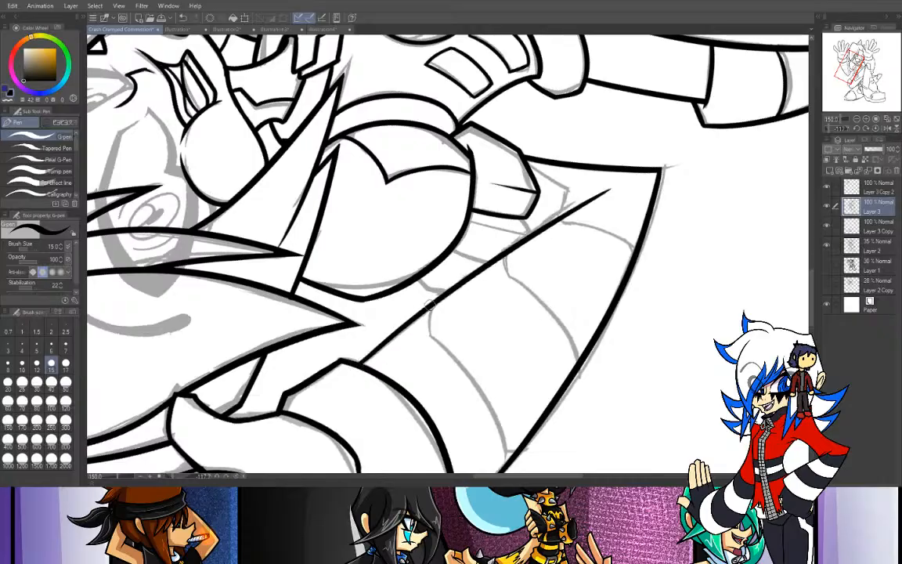
key(ctrl+z)
mouse_move(325, 331)
mouse_down()
mouse_move(351, 300)
mouse_move(536, 170)
mouse_up()
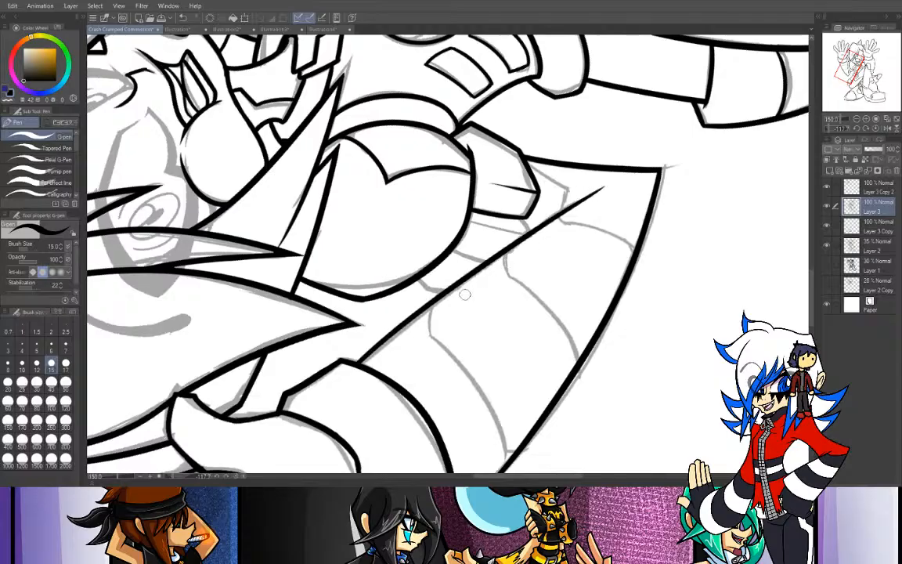
key(ctrl+z)
drag(322, 332, 539, 167)
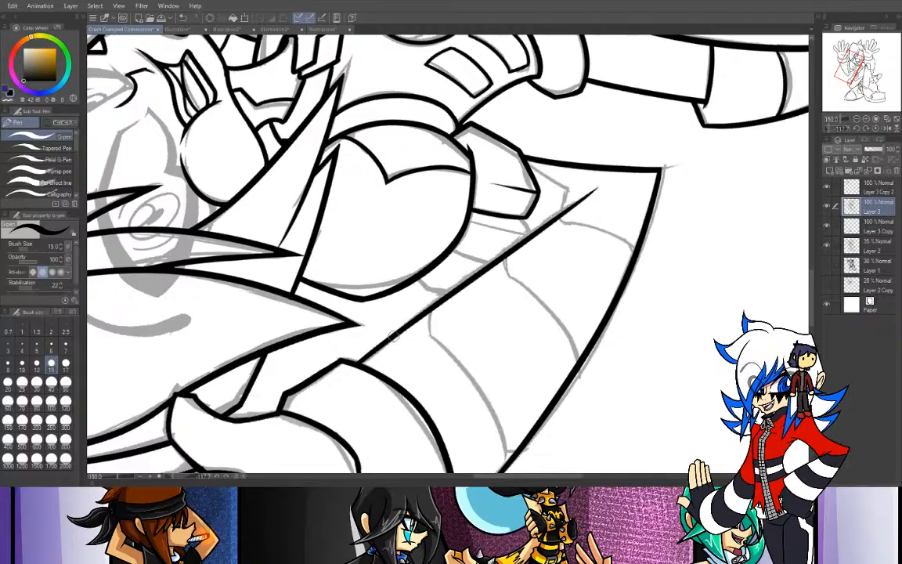
key(ctrl+z)
drag(322, 332, 540, 160)
key(ctrl+z)
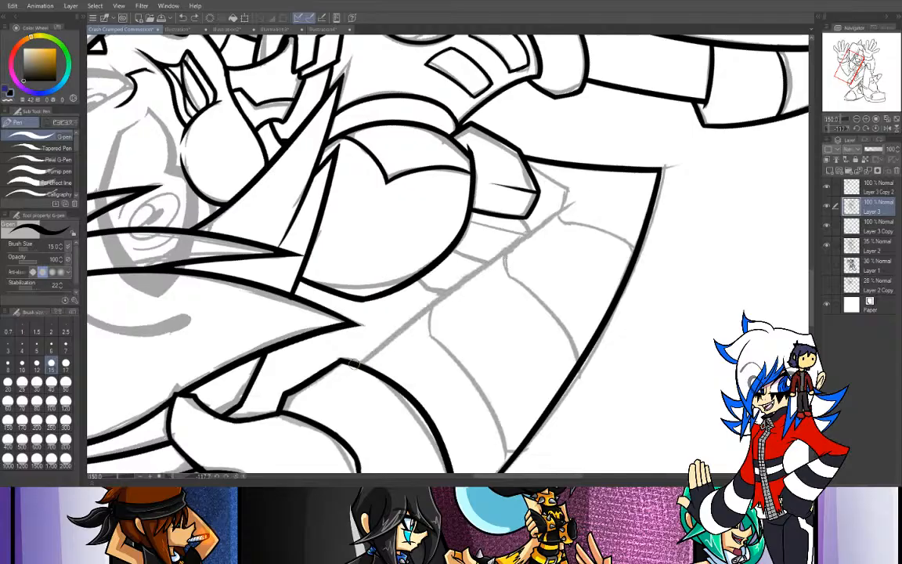
drag(321, 330, 600, 187)
key(ctrl+z)
drag(320, 331, 599, 188)
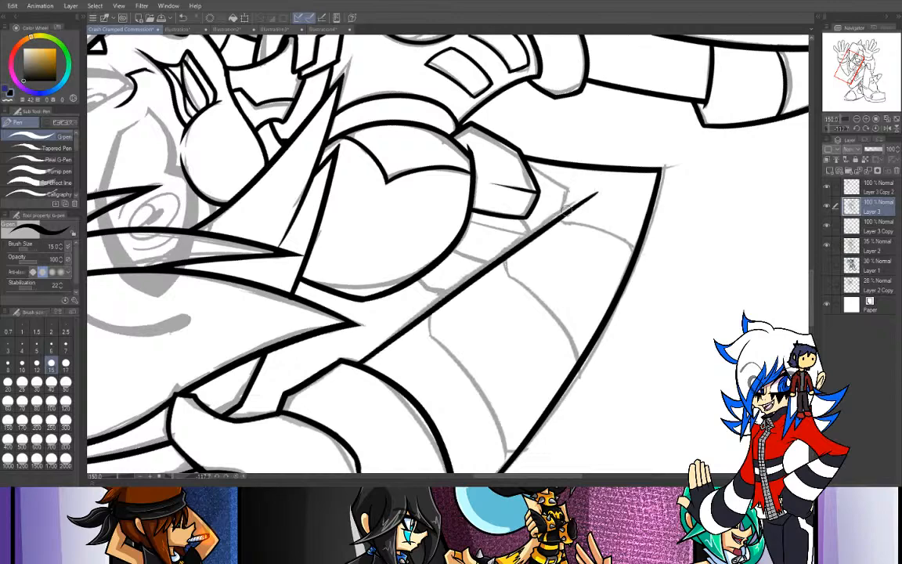
click(875, 129)
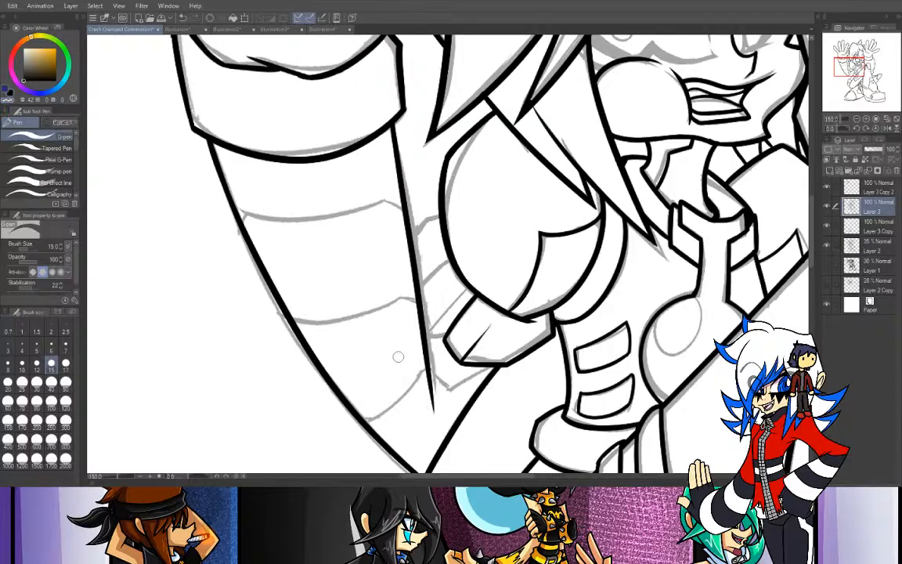
- Ink the short upper-arm segment outlines between the forearm's inner edge and the rounded shoulder piece
click(10, 92)
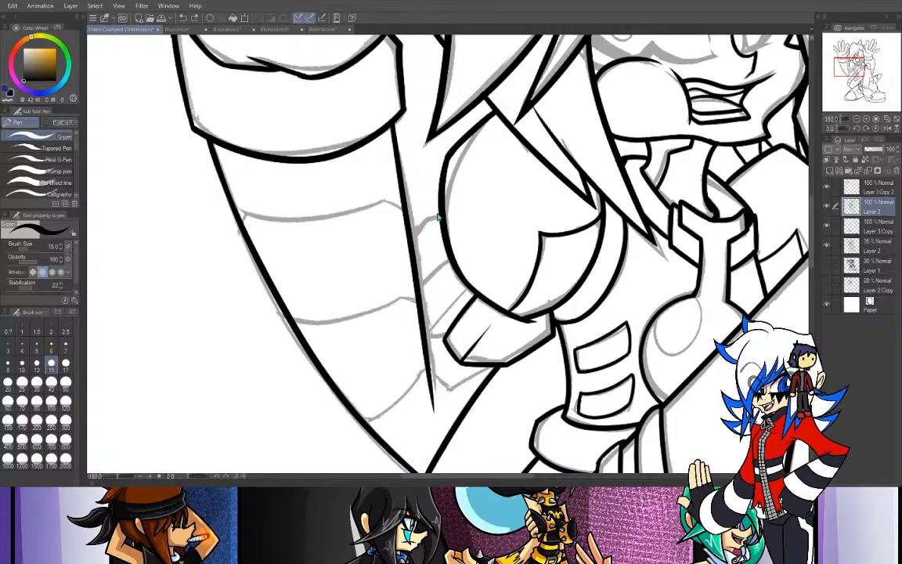
drag(440, 214, 411, 243)
key(ctrl+z)
key(ctrl+z)
drag(451, 262, 418, 298)
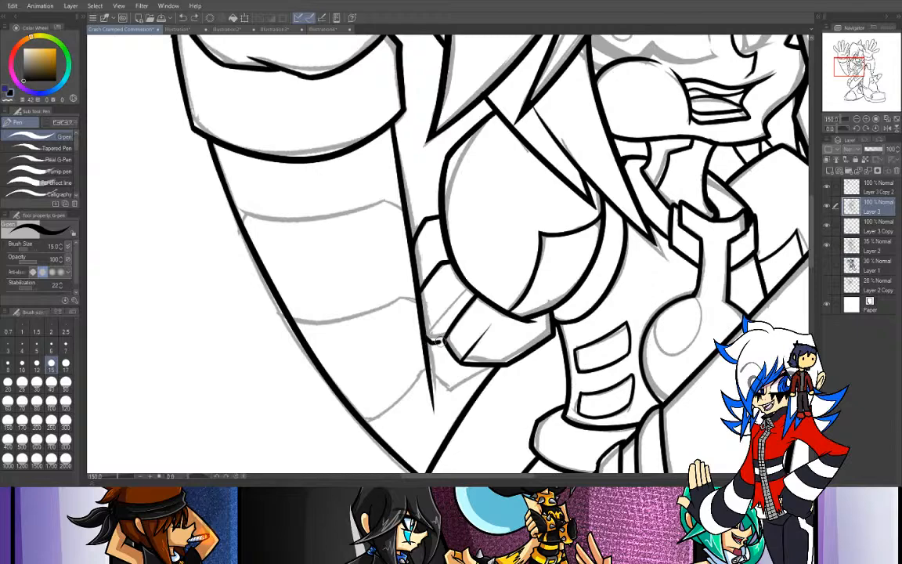
drag(437, 342, 477, 289)
key(ctrl+z)
- Set the pen size to 10 and ink the band line across the forearm nearest the cuff, with its angled ends
click(22, 360)
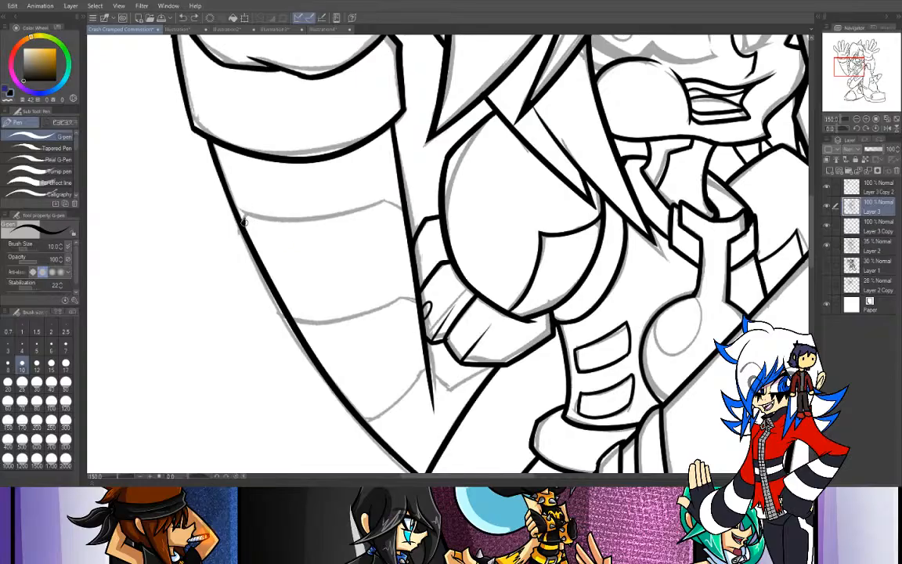
key(ctrl+z)
drag(242, 231, 246, 213)
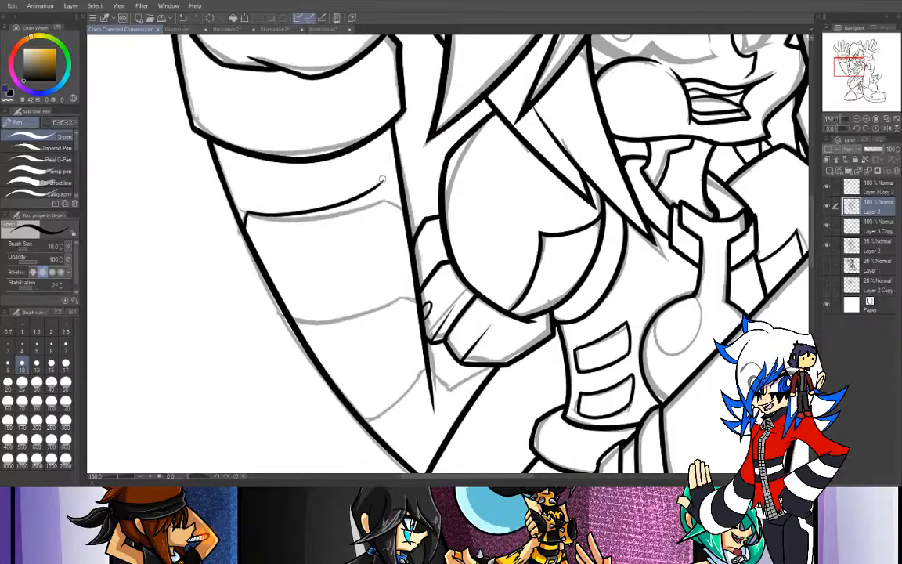
mouse_move(247, 214)
mouse_down()
mouse_move(330, 210)
mouse_move(389, 187)
mouse_up()
key(ctrl+z)
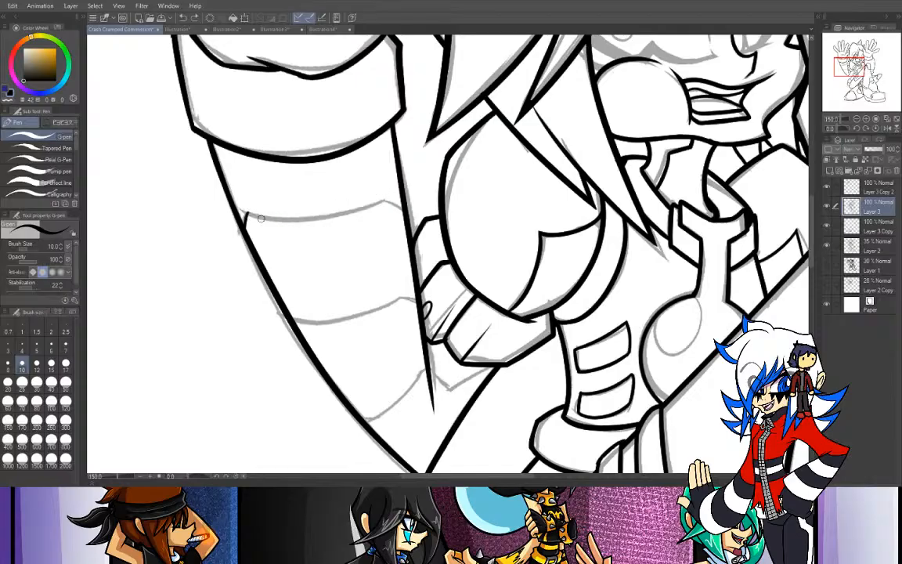
mouse_move(246, 212)
mouse_down()
mouse_move(283, 220)
mouse_move(384, 207)
mouse_move(356, 212)
mouse_move(403, 211)
mouse_up()
key(ctrl+z)
key(ctrl+z)
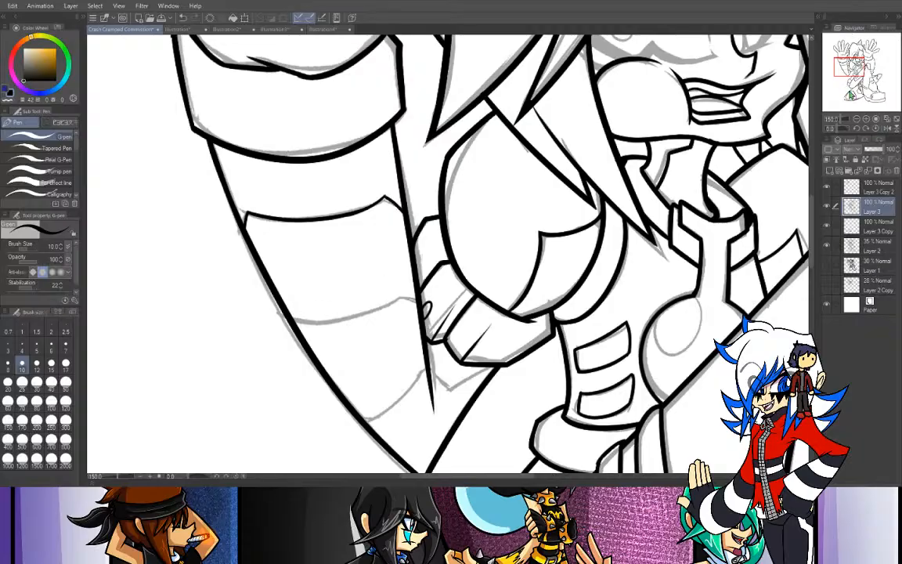
- Ink the middle band line across the forearm with its angled end at the inner edge, redoing the curve until it fits the sketch
mouse_move(848, 66)
mouse_down()
mouse_move(847, 49)
mouse_move(857, 66)
mouse_move(845, 68)
mouse_up()
mouse_move(836, 128)
mouse_down()
mouse_move(823, 132)
mouse_move(839, 132)
mouse_up()
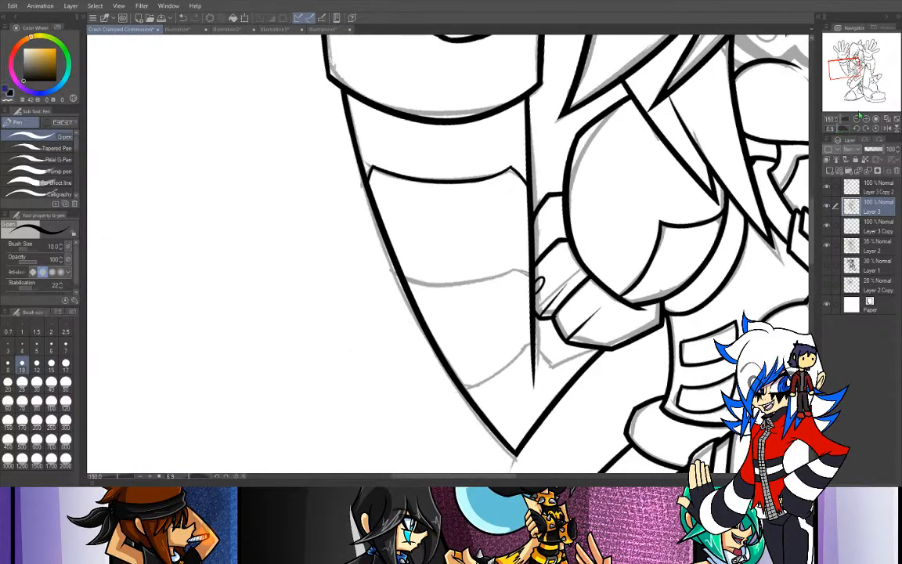
drag(843, 71, 846, 73)
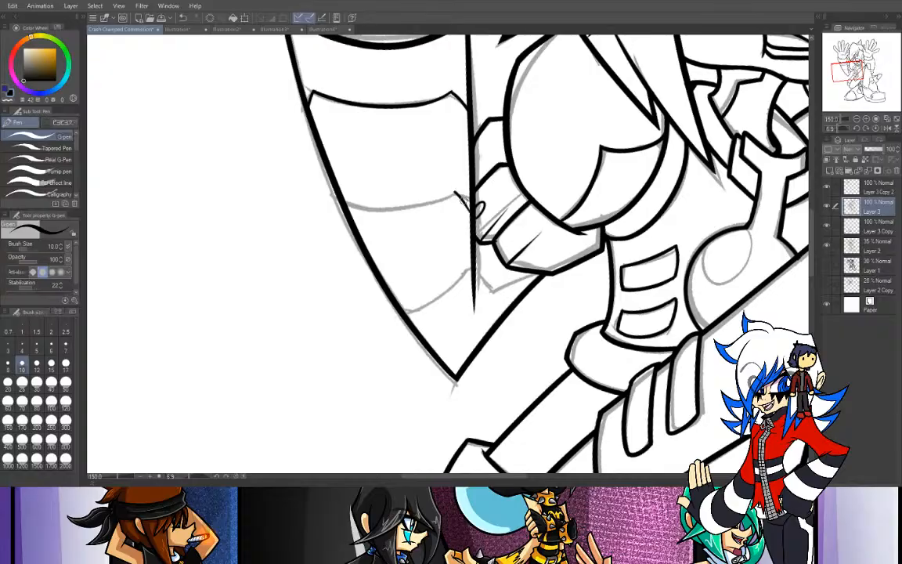
drag(455, 191, 468, 206)
drag(842, 128, 845, 129)
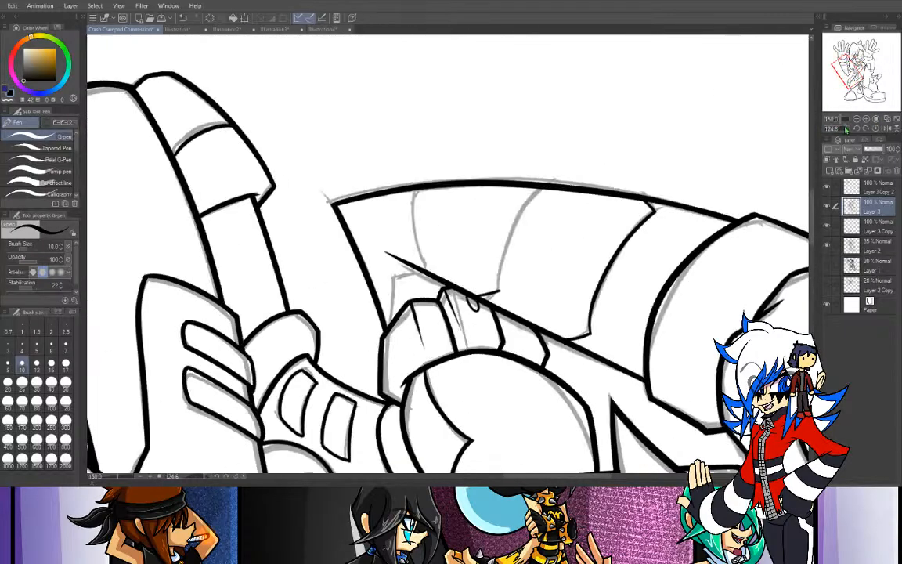
mouse_move(498, 291)
mouse_down()
mouse_move(504, 253)
mouse_move(539, 193)
mouse_up()
key(ctrl+z)
mouse_move(497, 291)
mouse_down()
mouse_move(511, 219)
mouse_move(538, 192)
mouse_up()
key(ctrl+z)
drag(498, 290, 537, 195)
key(ctrl+z)
mouse_move(499, 291)
mouse_down()
mouse_move(507, 224)
mouse_move(538, 195)
mouse_up()
key(ctrl+z)
mouse_move(499, 290)
mouse_down()
mouse_move(501, 241)
mouse_move(529, 199)
mouse_up()
key(ctrl+z)
mouse_move(498, 289)
mouse_down()
mouse_move(498, 258)
mouse_move(537, 188)
mouse_up()
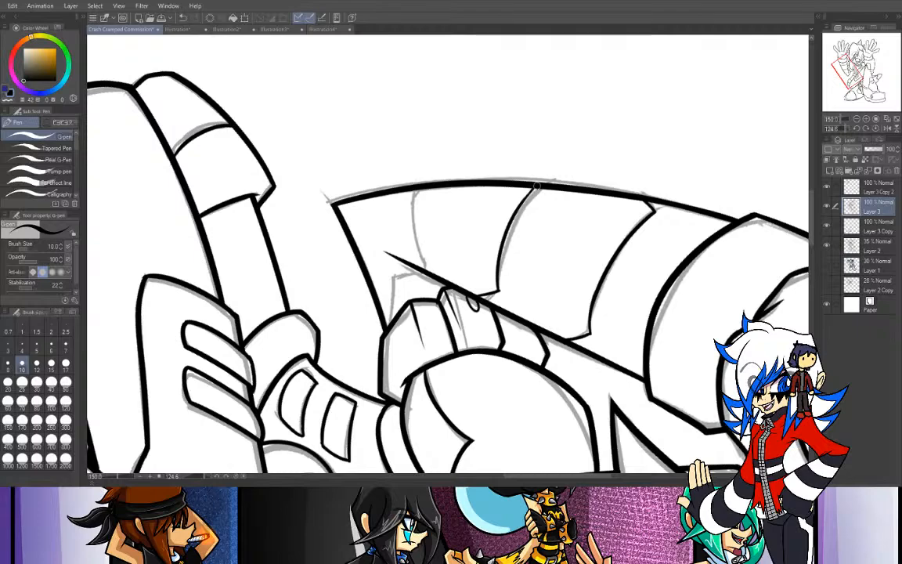
- Ink the band line nearest the elbow, with its angled corner crossing the inner edge and meeting the forearm's lower edge
click(875, 129)
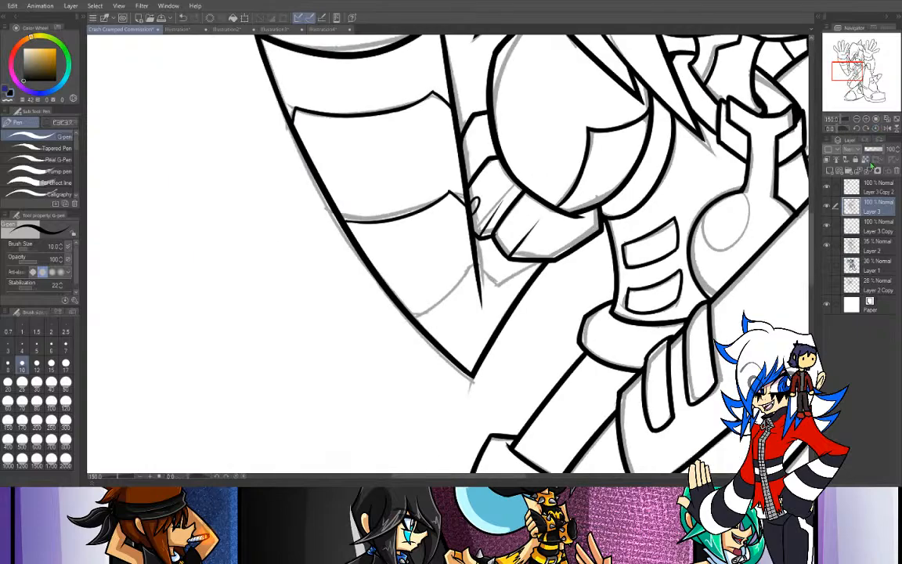
key(ctrl+plus)
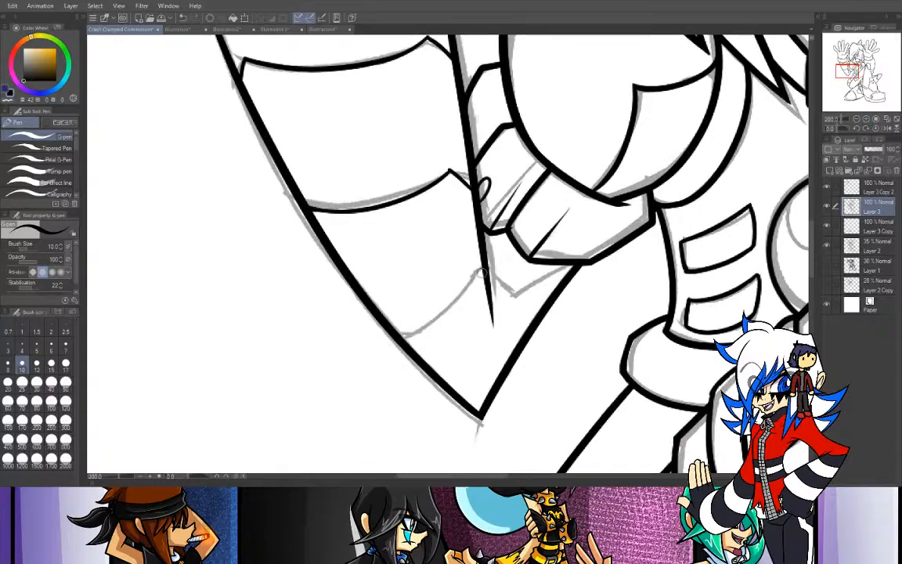
drag(483, 276, 373, 317)
key(ctrl+z)
mouse_move(474, 278)
mouse_down()
mouse_move(455, 293)
mouse_move(391, 306)
mouse_up()
drag(473, 277, 395, 332)
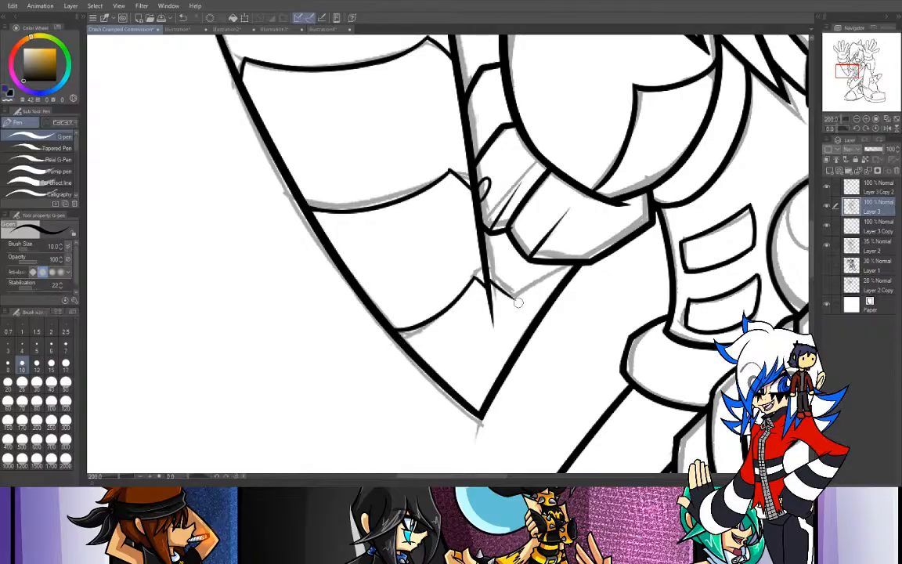
drag(490, 288, 547, 284)
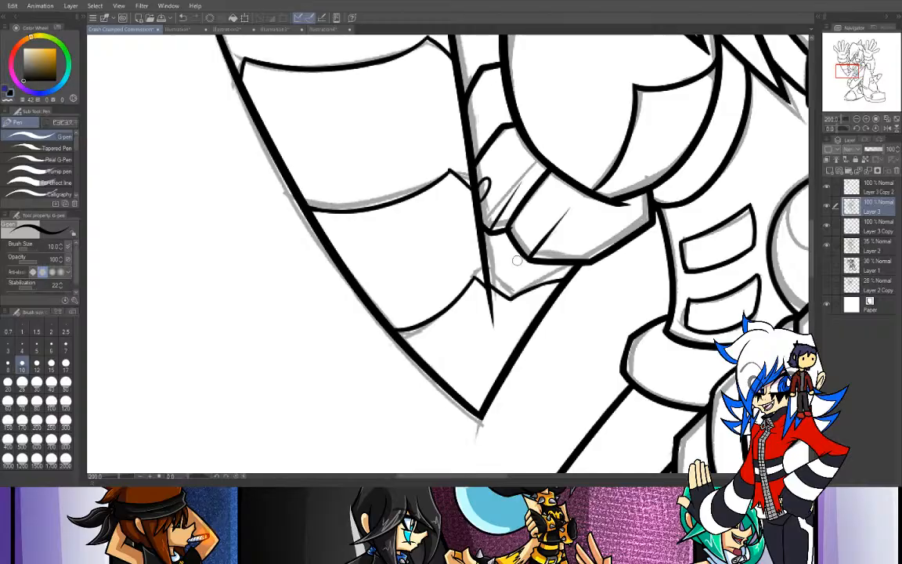
- Reorder the line-art layers as Layer 3 Copy, Layer 3 Copy 2, Layer 3 from the top down, and make Layer 3 Copy 2 active
click(857, 119)
click(856, 120)
click(856, 120)
drag(845, 67, 832, 93)
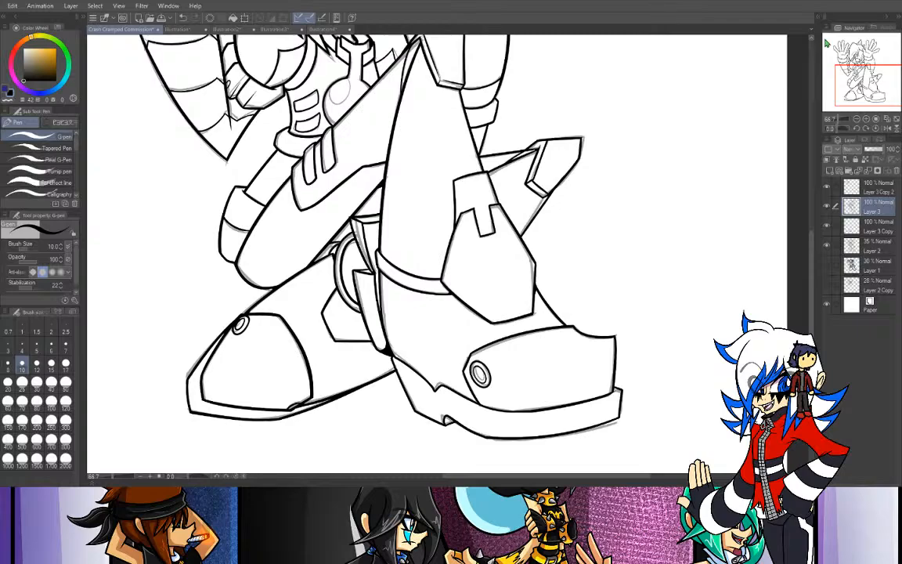
drag(864, 92, 858, 59)
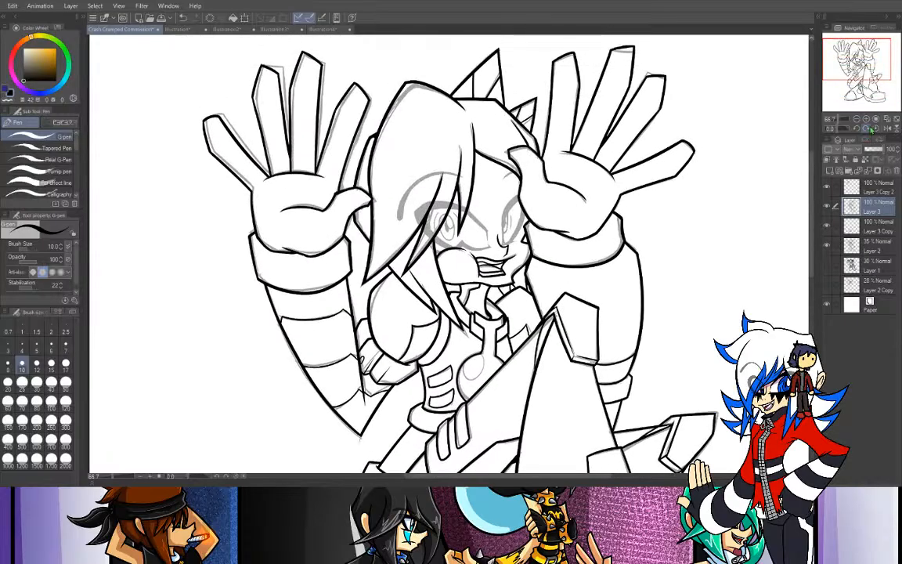
click(866, 119)
click(865, 119)
drag(854, 55, 860, 55)
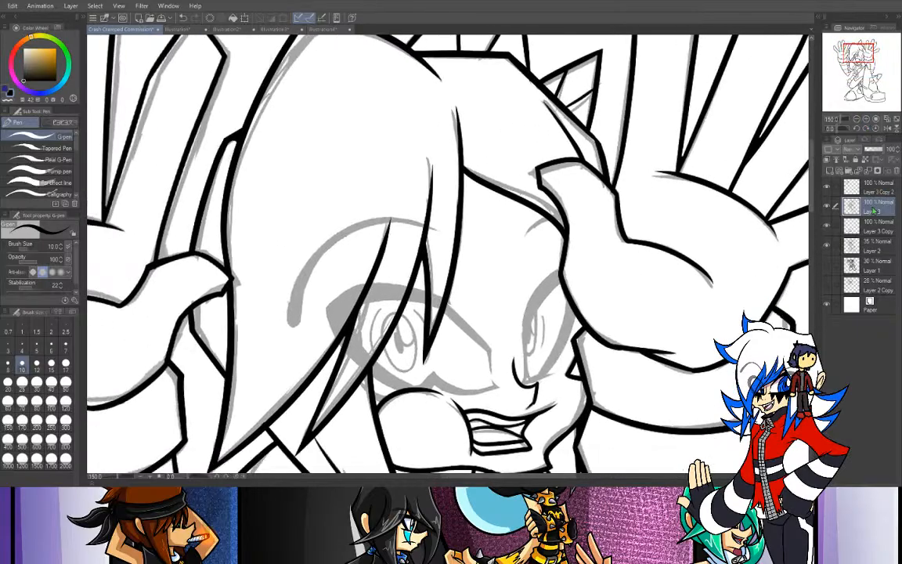
click(826, 207)
click(826, 208)
click(854, 188)
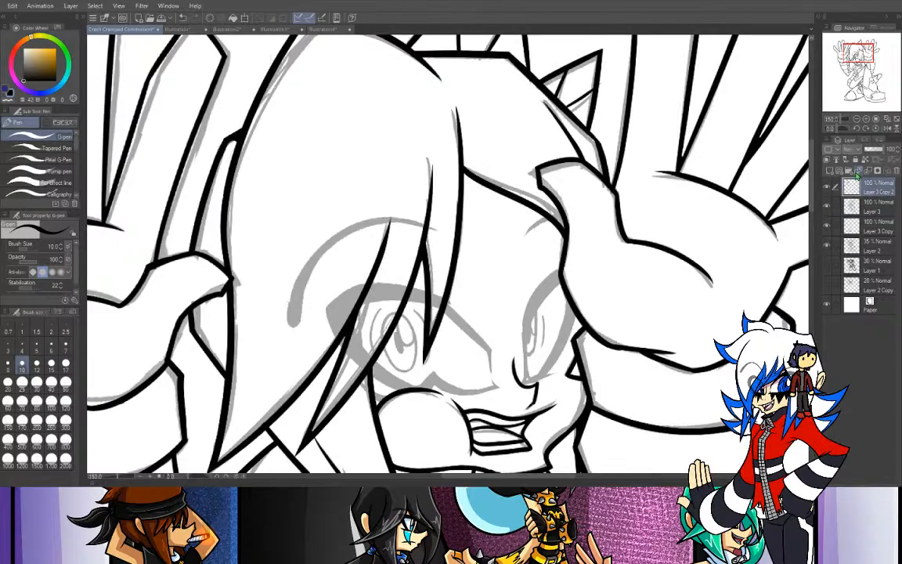
click(827, 208)
click(826, 207)
drag(874, 188, 871, 222)
click(827, 188)
click(826, 188)
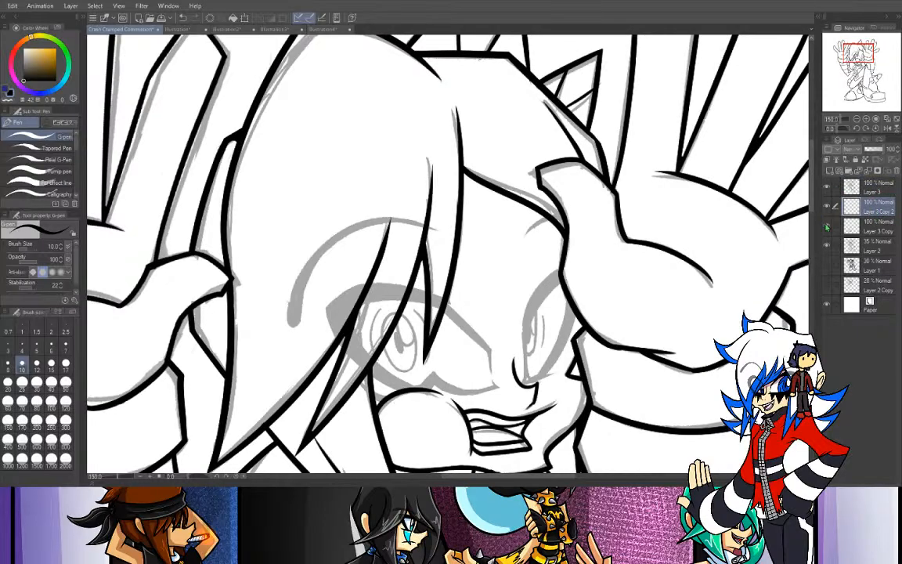
mouse_move(867, 192)
mouse_down()
mouse_move(867, 211)
mouse_move(870, 184)
mouse_up()
click(873, 212)
- Set the pen size to 12 and ink the lower outer curve of the eye behind the hair strands, redoing it until it fits
scroll(771, 55, down, 3)
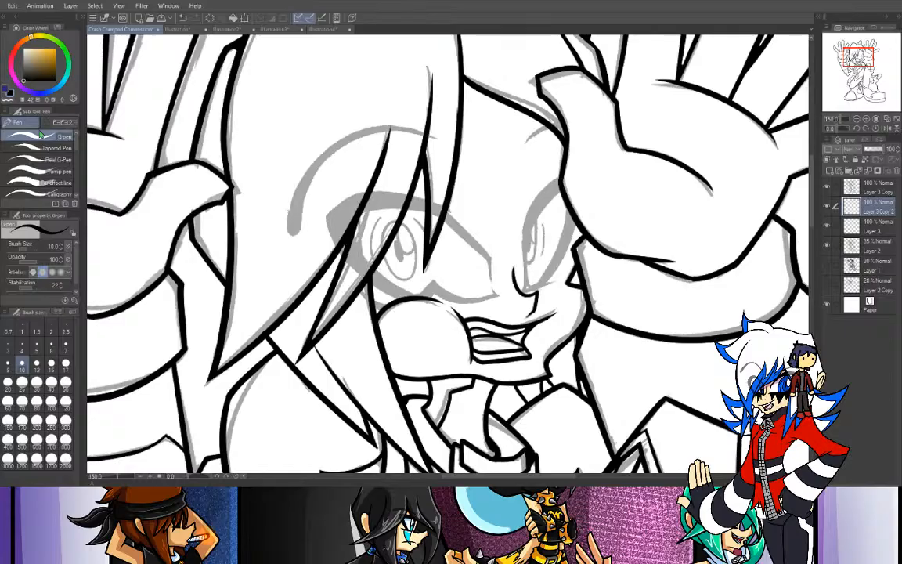
click(37, 363)
mouse_move(326, 211)
mouse_down()
mouse_move(361, 271)
mouse_move(402, 298)
mouse_up()
key(ctrl+z)
drag(327, 213, 414, 288)
key(ctrl+z)
drag(327, 212, 363, 271)
key(ctrl+z)
drag(325, 212, 349, 262)
key(ctrl+z)
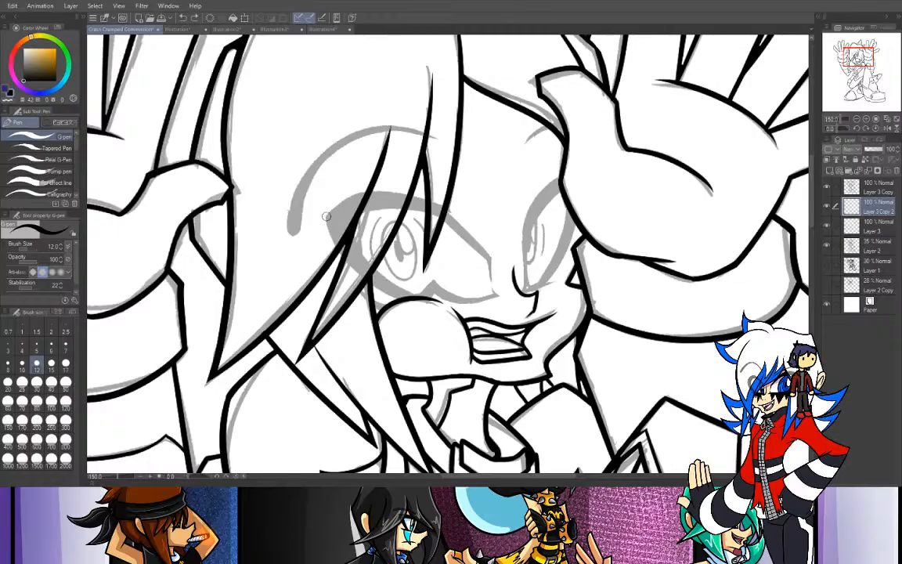
mouse_move(326, 215)
mouse_down()
mouse_move(346, 262)
mouse_move(400, 300)
mouse_up()
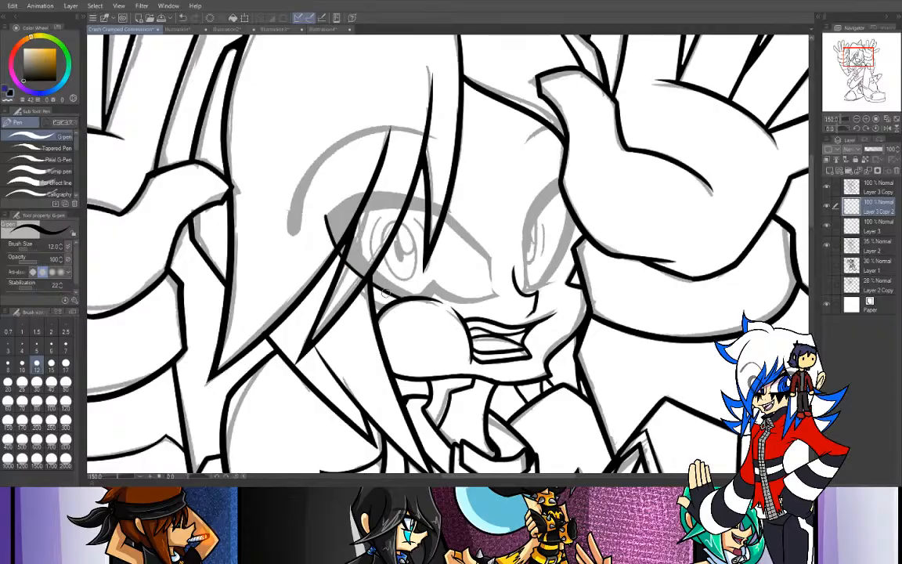
- Ink the upper eyelid curve from the eye's pointed outer corner toward the nose, redoing the stroke until it follows the sketch
drag(326, 217, 415, 194)
key(ctrl+z)
mouse_move(326, 217)
mouse_down()
mouse_move(368, 195)
mouse_move(399, 193)
mouse_up()
key(ctrl+z)
drag(326, 216, 407, 195)
key(ctrl+z)
drag(326, 217, 407, 195)
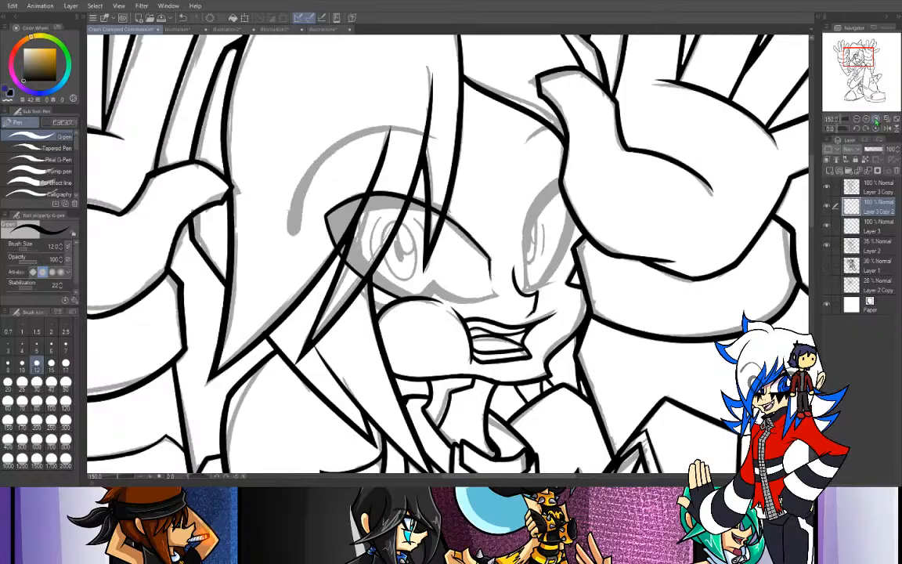
- Ink the inner curve of the thick lower lash at the same eye's outer side, retrying its inner and outer strokes against the sketch
key(ctrl+plus)
drag(322, 223, 392, 310)
key(ctrl+z)
drag(320, 223, 418, 318)
key(ctrl+z)
mouse_move(321, 222)
mouse_down()
mouse_move(363, 291)
mouse_move(416, 316)
mouse_up()
key(ctrl+z)
mouse_move(289, 197)
mouse_down()
mouse_move(329, 257)
mouse_move(310, 240)
mouse_move(356, 275)
mouse_up()
key(ctrl+z)
key(ctrl+z)
key(ctrl+z)
mouse_move(321, 221)
mouse_down()
mouse_move(357, 278)
mouse_move(349, 270)
mouse_move(419, 311)
mouse_up()
key(ctrl+z)
drag(345, 265, 409, 310)
key(ctrl+z)
key(ctrl+z)
drag(289, 198, 339, 258)
key(ctrl+z)
drag(286, 198, 368, 278)
key(ctrl+z)
drag(289, 202, 368, 278)
key(ctrl+z)
mouse_move(286, 200)
mouse_down()
mouse_move(375, 284)
mouse_move(298, 232)
mouse_move(374, 293)
mouse_up()
key(ctrl+z)
key(ctrl+z)
drag(287, 202, 371, 277)
key(ctrl+z)
drag(289, 203, 350, 271)
key(ctrl+z)
mouse_move(320, 222)
mouse_down()
mouse_move(330, 255)
mouse_move(366, 280)
mouse_move(322, 249)
mouse_move(411, 312)
mouse_up()
key(ctrl+z)
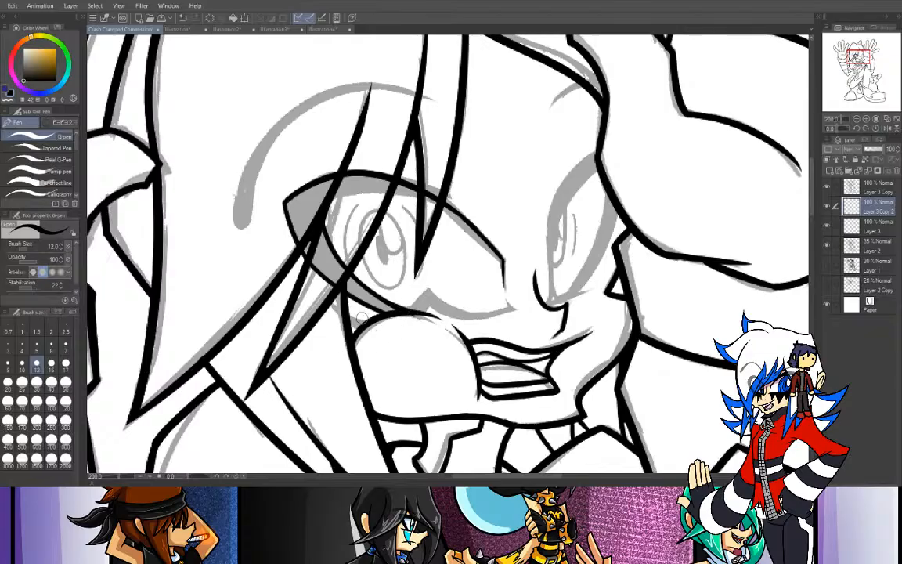
- Ink a short curved line below the eye's lower outer curve, running from the hair strand to the rounded muzzle
drag(315, 293, 370, 317)
mouse_move(375, 316)
mouse_down()
mouse_move(315, 295)
mouse_move(358, 321)
mouse_up()
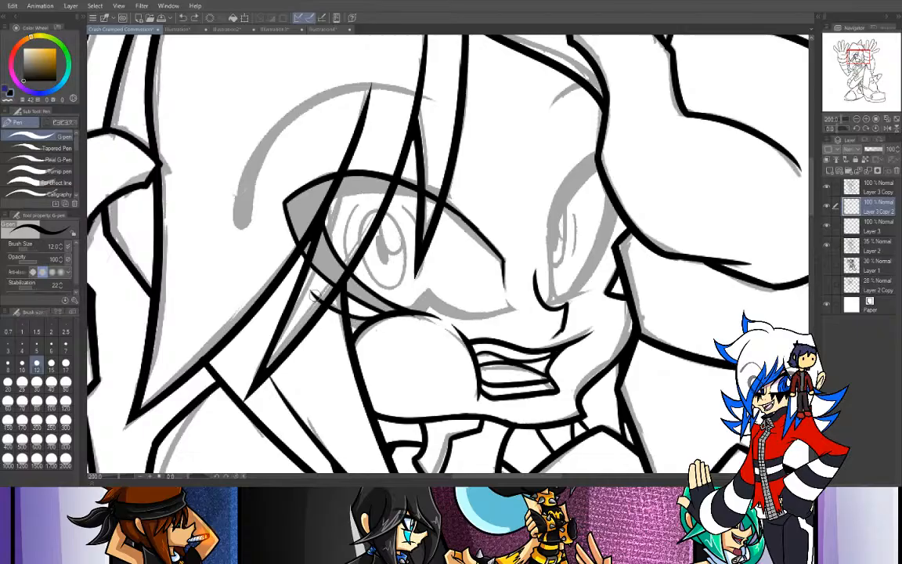
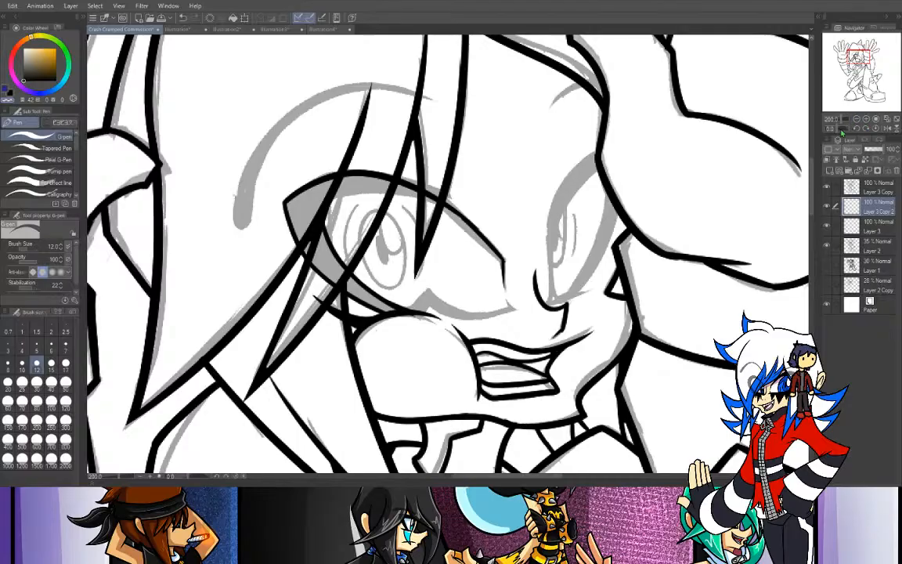
- Ink the lower lid curve from the notch peak to the eye's inner corner, redoing the stroke until it follows the sketch
drag(840, 130, 838, 131)
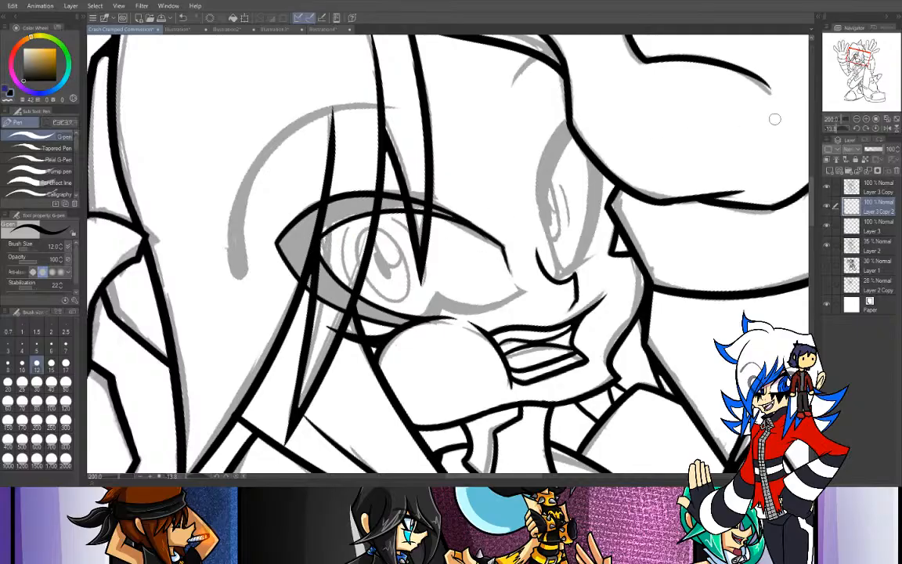
drag(845, 134, 826, 133)
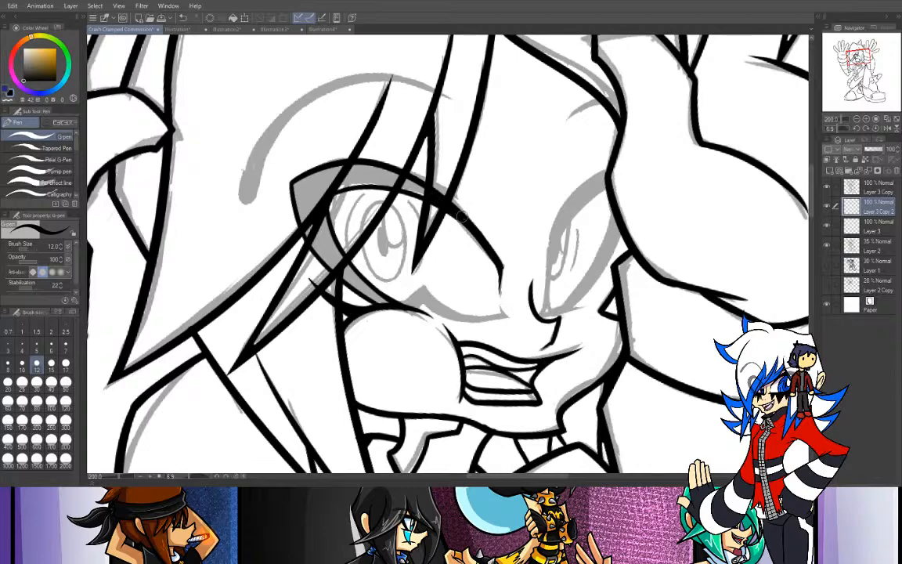
mouse_move(394, 304)
mouse_down()
mouse_move(430, 287)
mouse_move(459, 311)
mouse_move(506, 317)
mouse_up()
key(ctrl+z)
key(ctrl+z)
key(ctrl+z)
key(ctrl+z)
drag(425, 289, 501, 312)
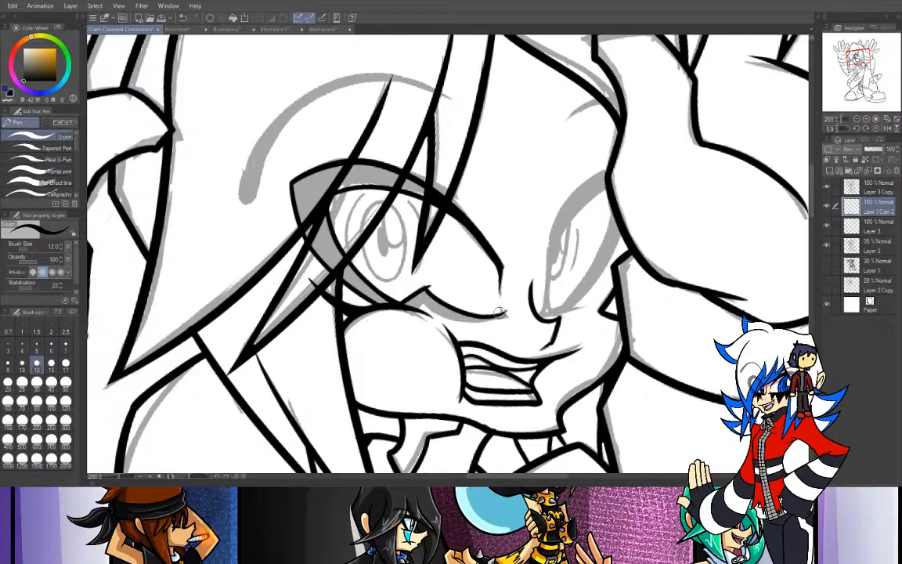
key(ctrl+z)
mouse_move(425, 289)
mouse_down()
mouse_move(462, 317)
mouse_move(505, 316)
mouse_up()
key(ctrl+z)
drag(426, 291, 495, 320)
key(ctrl+z)
mouse_move(426, 290)
mouse_down()
mouse_move(480, 319)
mouse_move(507, 318)
mouse_up()
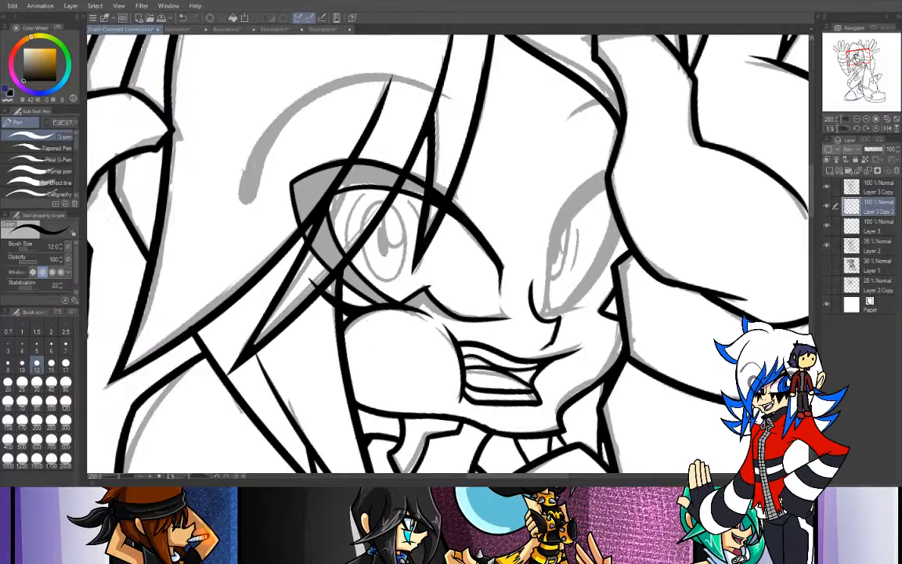
- Trim the overshooting stroke ends at the eye's inner corner and the notch peak, using the transparent colour and the eraser
click(867, 119)
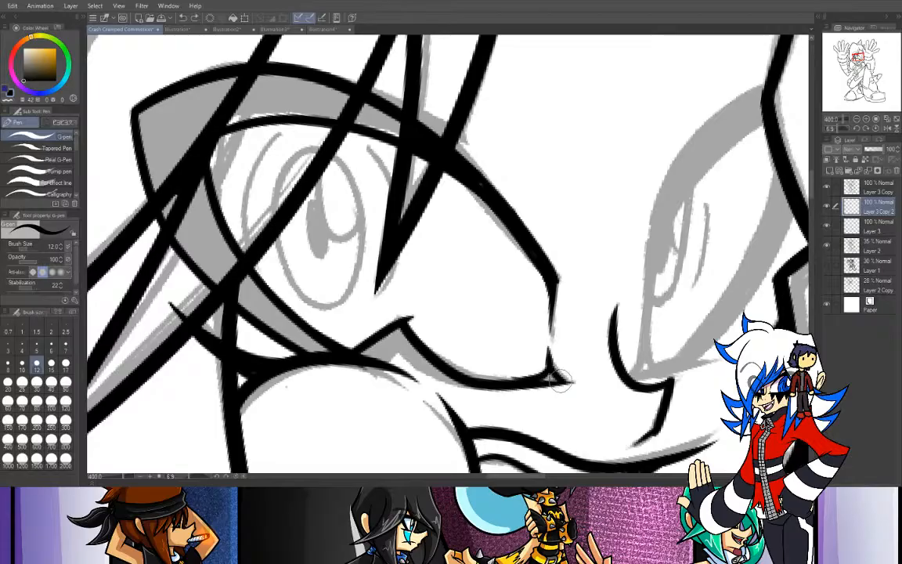
click(7, 99)
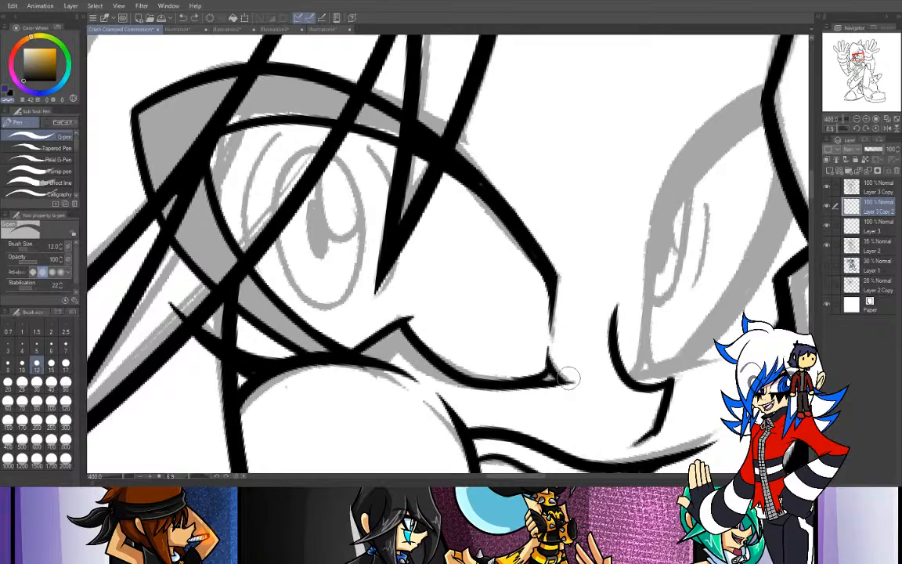
click(6, 87)
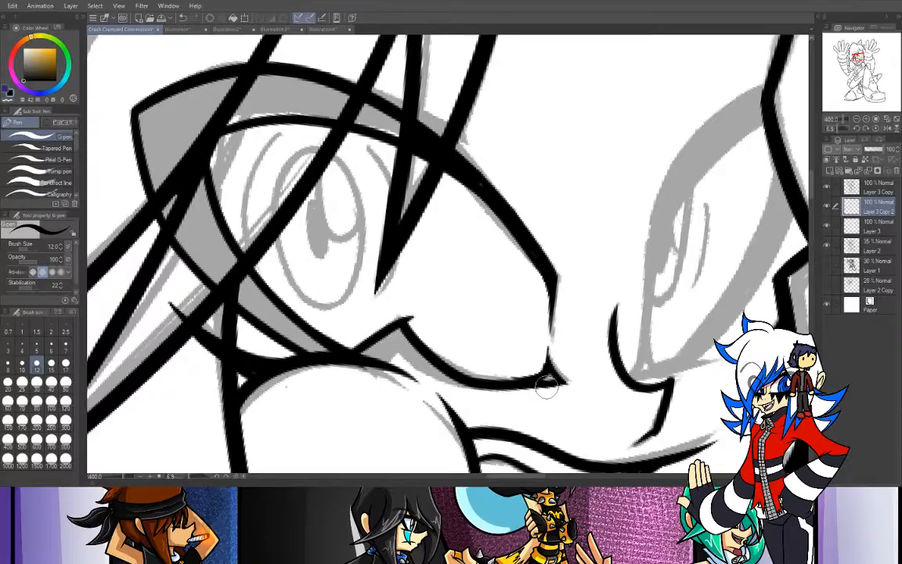
key(e)
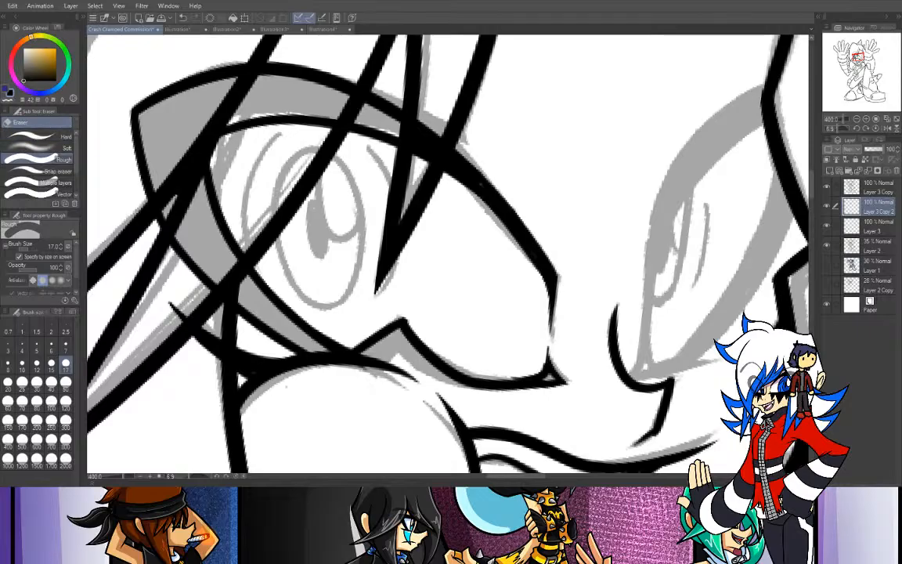
key(p)
- Thicken the notch and lower lid curve with extra pen strokes at size 12, redoing them to match the sketch's thickness
key(ctrl+z)
mouse_move(366, 360)
mouse_down()
mouse_move(402, 338)
mouse_move(373, 358)
mouse_move(389, 350)
mouse_move(364, 353)
mouse_move(403, 333)
mouse_move(477, 377)
mouse_up()
key(ctrl+z)
key(ctrl+z)
mouse_move(398, 334)
mouse_down()
mouse_move(461, 374)
mouse_move(495, 375)
mouse_up()
key(ctrl+z)
drag(401, 328, 461, 377)
key(ctrl+z)
drag(397, 335, 496, 377)
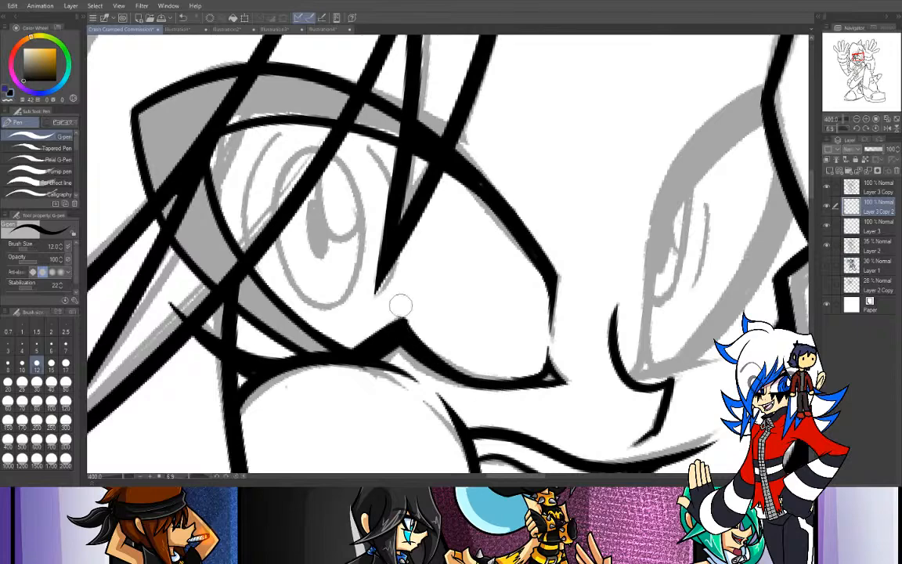
drag(384, 336, 402, 318)
- Hide the Layer 2 sketch and fill the eye's thick upper and outer lash black, referring to other layers
key(g)
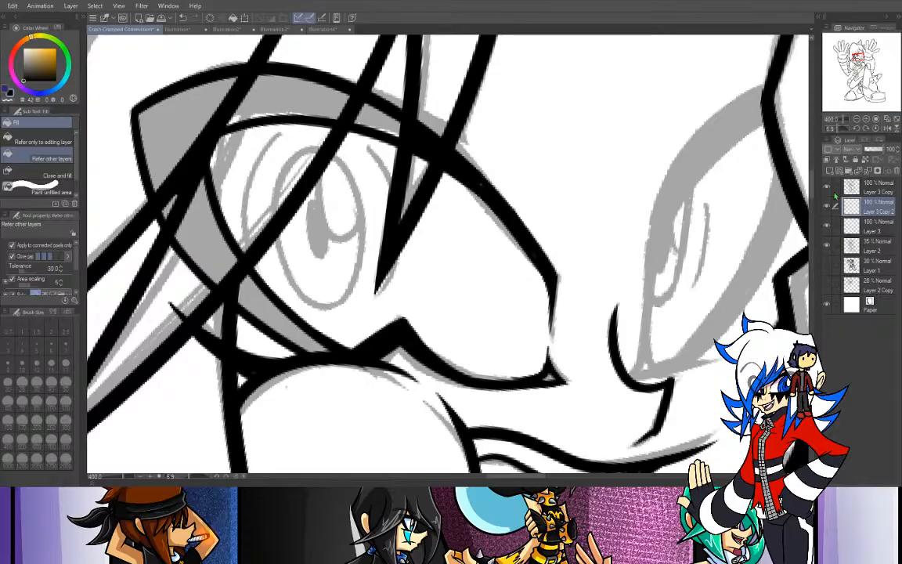
click(827, 246)
mouse_move(335, 135)
mouse_down()
mouse_move(256, 84)
mouse_move(170, 128)
mouse_move(192, 223)
mouse_move(213, 232)
mouse_move(168, 220)
mouse_up()
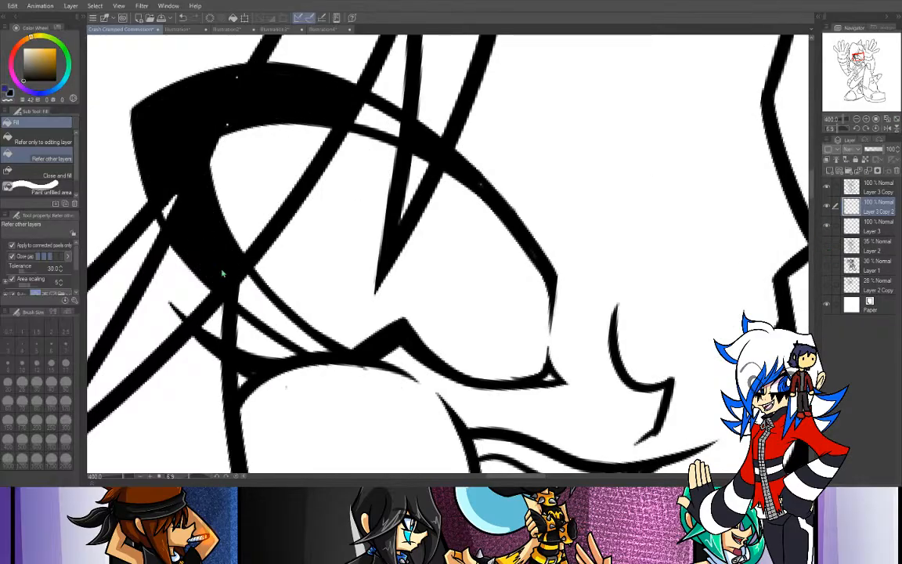
mouse_move(261, 291)
mouse_down()
mouse_move(371, 110)
mouse_move(376, 118)
mouse_move(219, 135)
mouse_up()
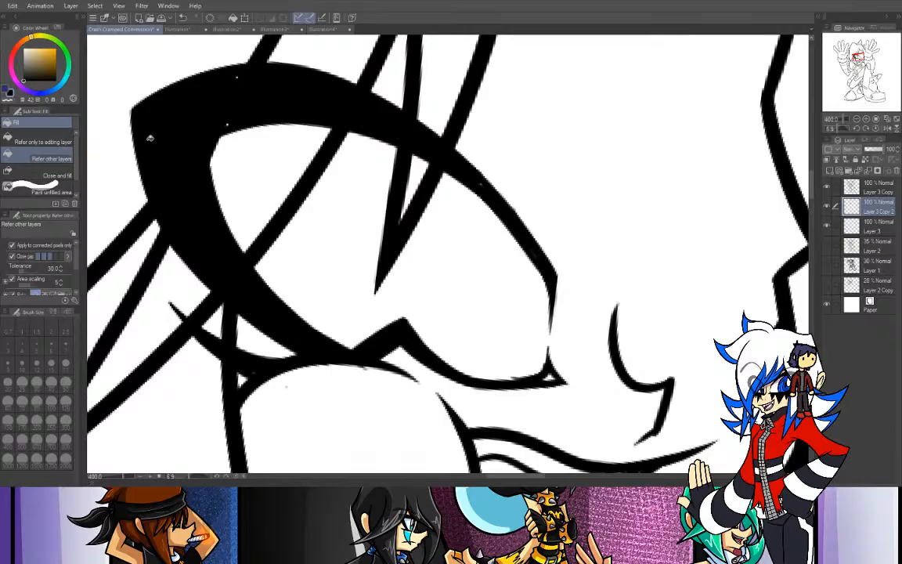
key(p)
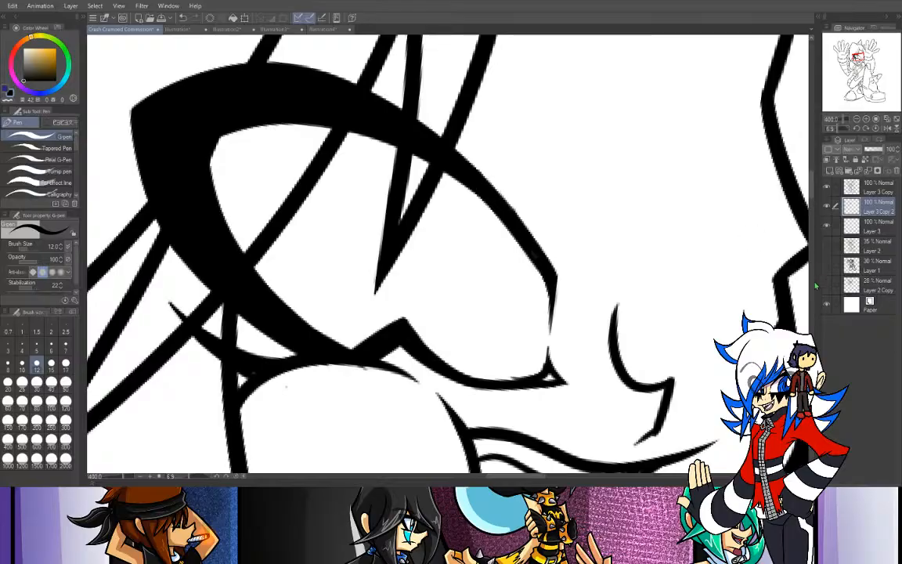
- Show the Layer 2 sketch, hide Layer 3 Copy, and ink over the unfilled gaps left in the black lash
click(826, 246)
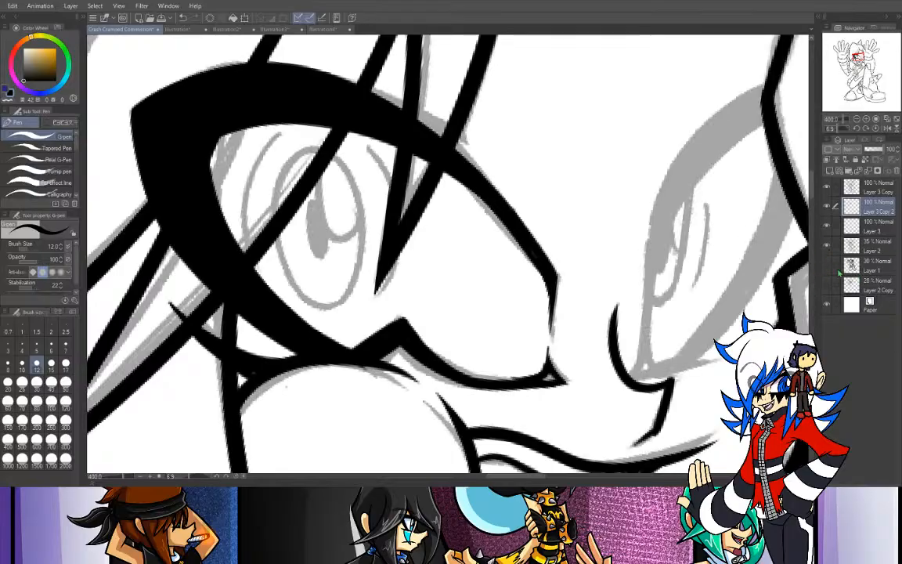
click(827, 247)
click(828, 247)
click(830, 189)
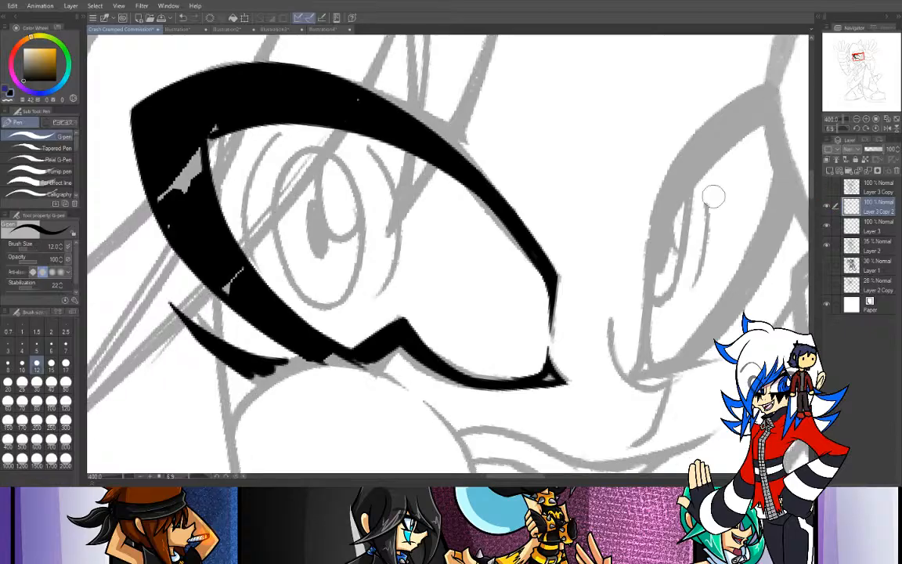
mouse_move(219, 125)
mouse_down()
mouse_move(184, 151)
mouse_move(214, 125)
mouse_move(189, 176)
mouse_move(187, 146)
mouse_move(195, 146)
mouse_move(170, 193)
mouse_move(158, 194)
mouse_move(175, 226)
mouse_move(169, 224)
mouse_move(240, 272)
mouse_up()
mouse_move(368, 106)
mouse_down()
mouse_move(354, 96)
mouse_move(358, 119)
mouse_up()
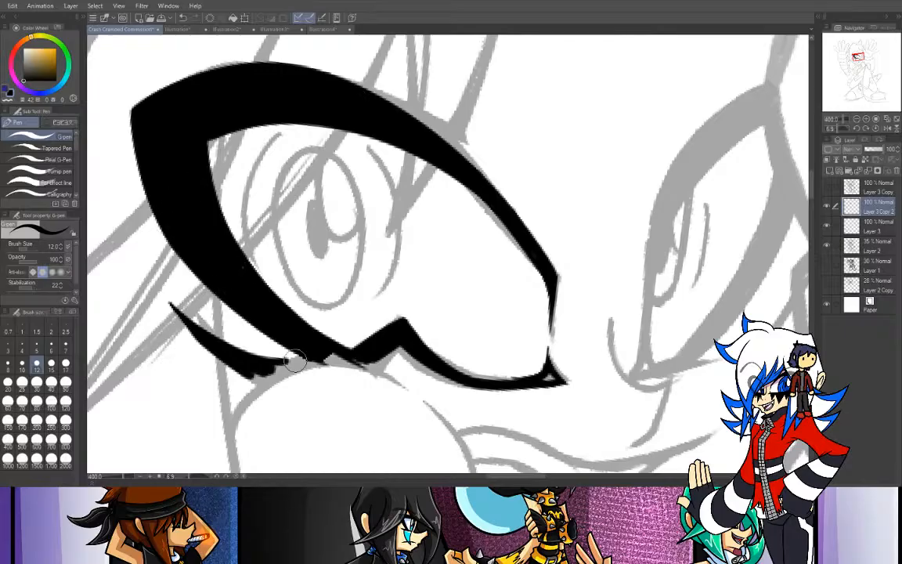
- Ink the oval at the centre of the eye with its dark pupil and curved highlight, retrying strokes against the sketch
mouse_move(329, 152)
mouse_down()
mouse_move(292, 157)
mouse_move(278, 270)
mouse_move(321, 151)
mouse_up()
key(ctrl+z)
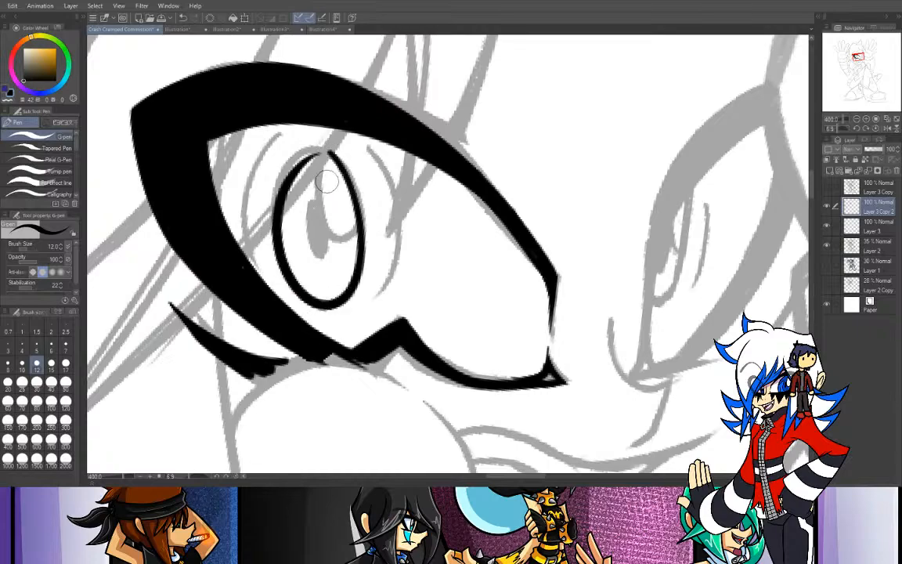
drag(284, 191, 337, 157)
key(ctrl+z)
mouse_move(283, 190)
mouse_down()
mouse_move(334, 155)
mouse_move(348, 233)
mouse_up()
key(ctrl+z)
drag(320, 159, 352, 237)
key(ctrl+z)
mouse_move(319, 160)
mouse_down()
mouse_move(354, 228)
mouse_move(323, 255)
mouse_move(312, 203)
mouse_move(313, 229)
mouse_up()
key(ctrl+z)
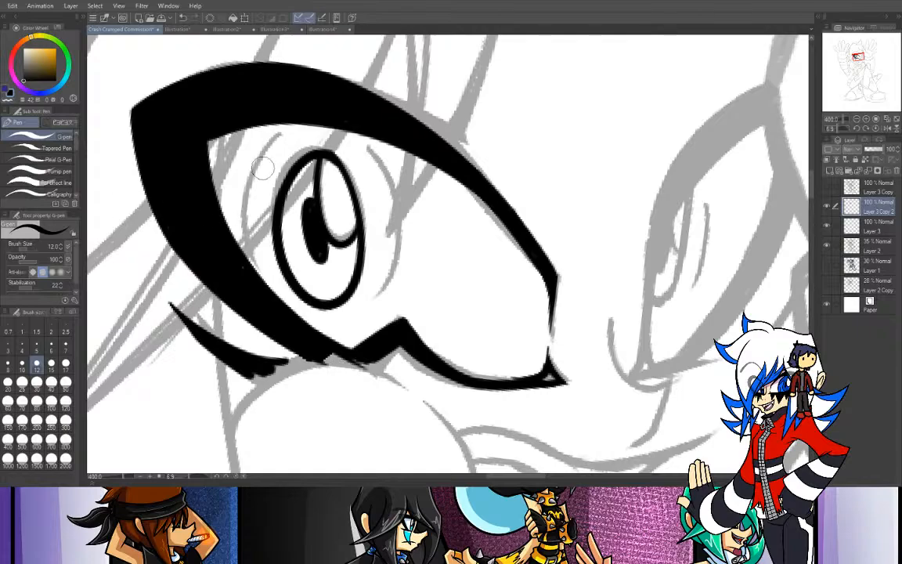
- Ink the short iris arc between the oval and the eye's outer lash, redoing it until it follows the sketch
drag(259, 152, 243, 224)
key(ctrl+z)
drag(282, 134, 251, 225)
key(ctrl+z)
drag(285, 133, 250, 219)
key(ctrl+z)
mouse_move(284, 132)
mouse_down()
mouse_move(246, 223)
mouse_move(248, 174)
mouse_move(259, 155)
mouse_up()
key(ctrl+z)
key(ctrl+z)
key(ctrl+z)
mouse_move(252, 235)
mouse_down()
mouse_move(246, 206)
mouse_move(286, 142)
mouse_up()
key(ctrl+z)
mouse_move(250, 235)
mouse_down()
mouse_move(247, 203)
mouse_move(283, 134)
mouse_up()
key(ctrl+z)
drag(248, 222, 281, 132)
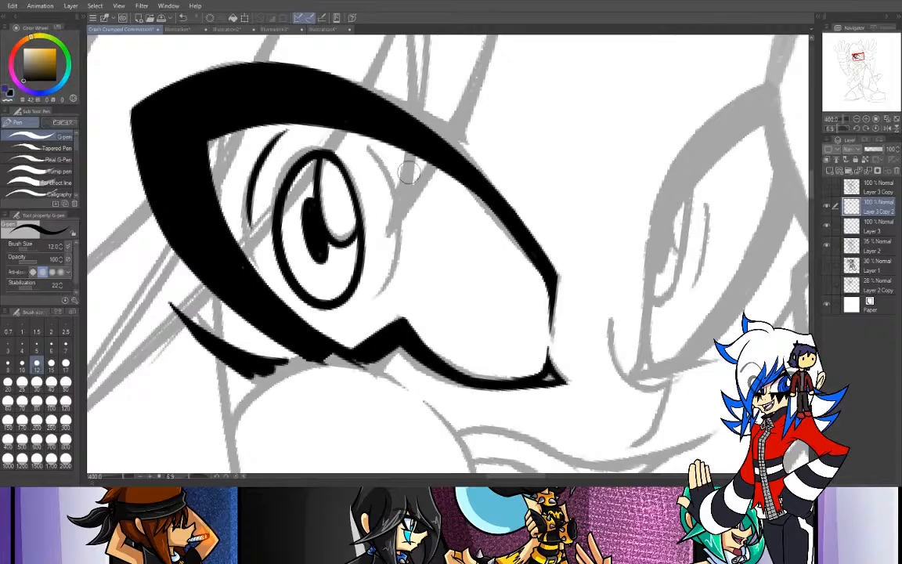
- Ink the long iris arc on the nose side of the oval, redoing it until it follows the sketch
mouse_move(367, 144)
mouse_down()
mouse_move(379, 317)
mouse_move(388, 247)
mouse_move(377, 294)
mouse_move(363, 306)
mouse_up()
key(ctrl+z)
key(ctrl+z)
key(ctrl+z)
drag(363, 149, 346, 331)
key(ctrl+z)
drag(361, 144, 346, 327)
key(ctrl+z)
key(ctrl+z)
mouse_move(362, 143)
mouse_down()
mouse_move(346, 309)
mouse_move(354, 258)
mouse_move(346, 297)
mouse_move(405, 223)
mouse_move(379, 318)
mouse_move(387, 279)
mouse_up()
key(ctrl+z)
key(ctrl+z)
key(ctrl+z)
key(ctrl+z)
drag(367, 146, 385, 282)
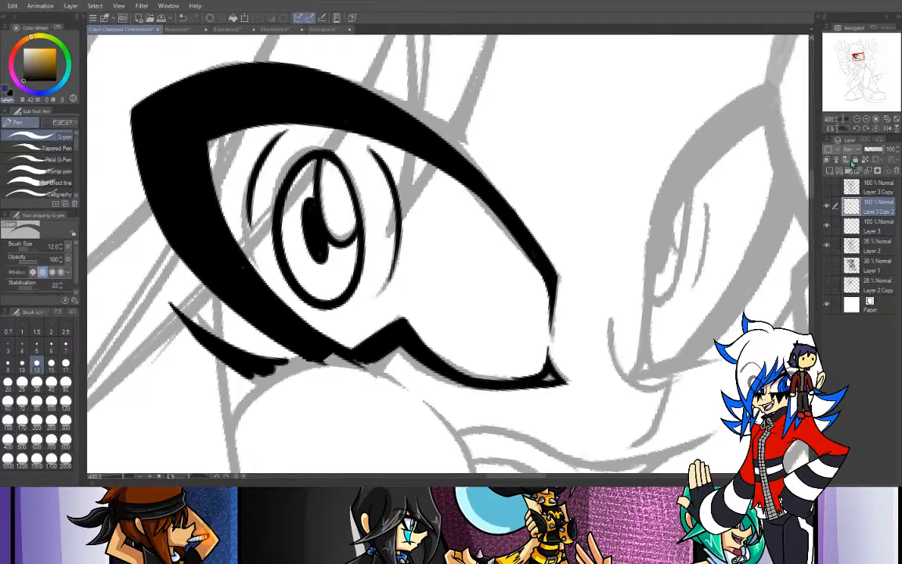
- Slim the dark pupil shape by trimming its outer edge with the transparent colour
drag(305, 194, 304, 251)
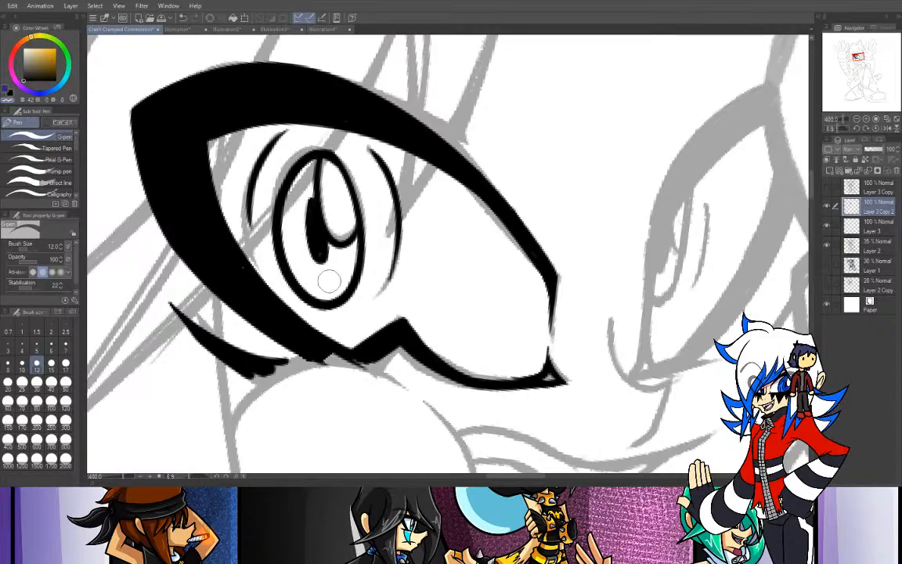
mouse_move(303, 190)
mouse_down()
mouse_move(303, 247)
mouse_move(318, 266)
mouse_up()
key(ctrl+z)
- Show Layer 3 Copy and ink the short lower edge line of the second eye, starting beside the nose bridge
drag(858, 66, 865, 64)
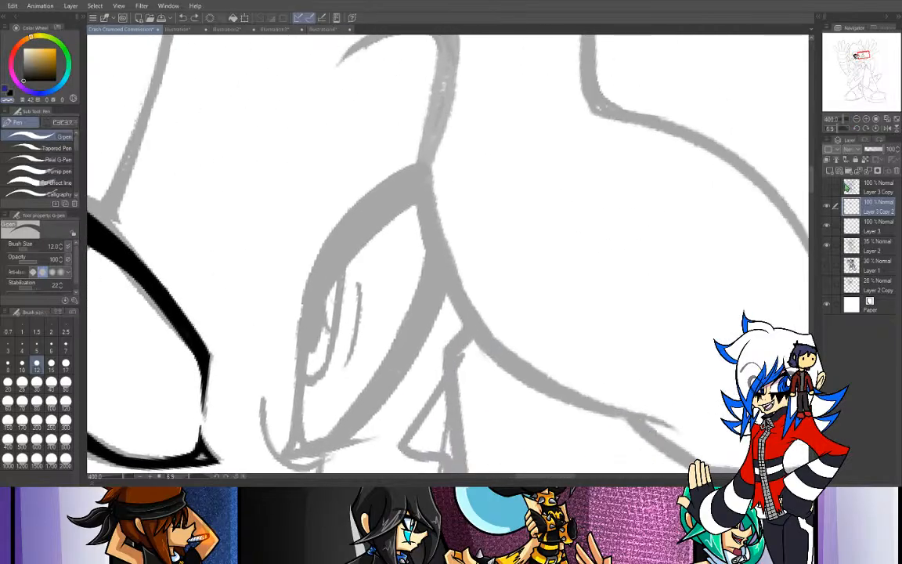
click(827, 186)
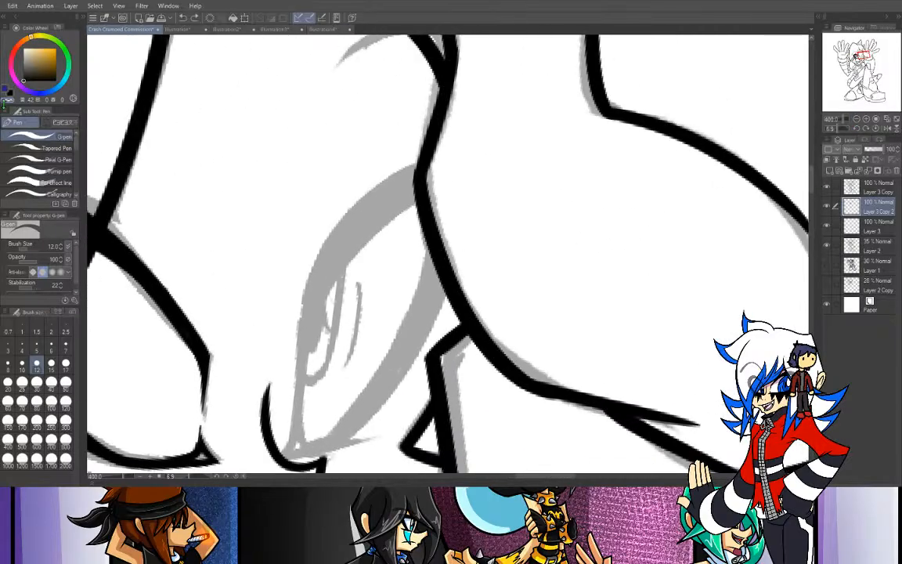
click(9, 92)
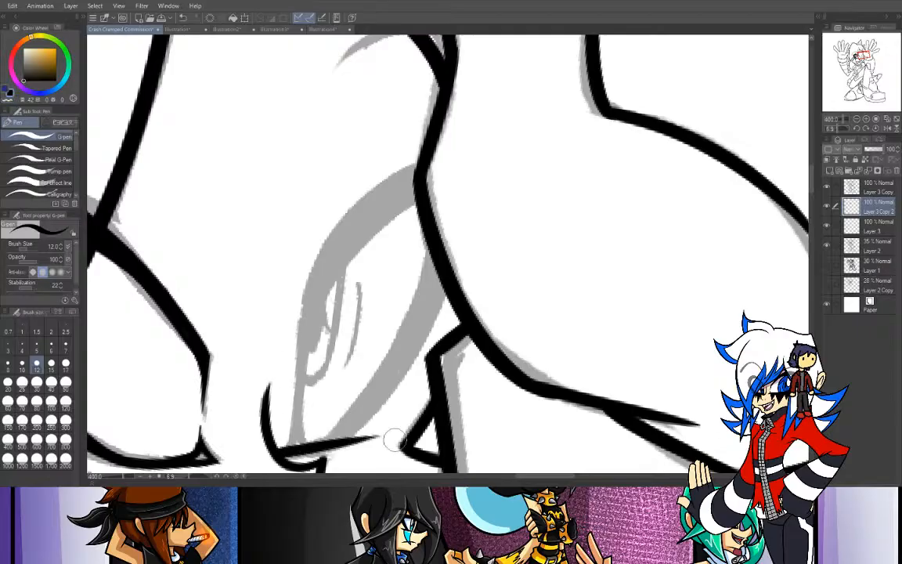
drag(282, 456, 385, 451)
key(ctrl+z)
drag(283, 454, 383, 450)
- Ink the second eye's outer contour from its inner corner up to the hand outline, retrying the strokes against the sketch
drag(285, 455, 316, 355)
key(ctrl+z)
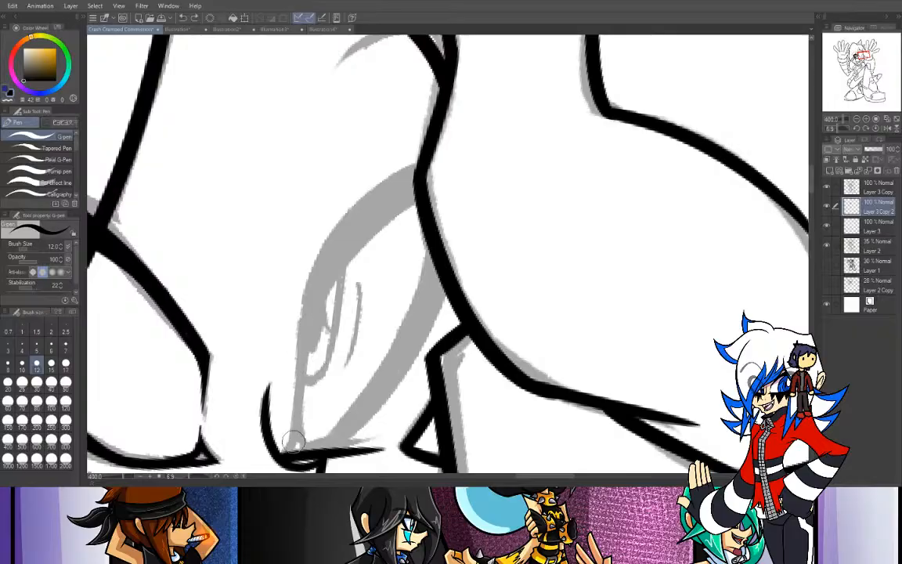
drag(285, 454, 295, 352)
key(ctrl+z)
mouse_move(296, 393)
mouse_down()
mouse_move(324, 249)
mouse_move(298, 337)
mouse_move(384, 191)
mouse_move(301, 305)
mouse_up()
key(ctrl+z)
drag(421, 172, 307, 311)
key(ctrl+z)
drag(422, 171, 307, 316)
key(ctrl+z)
drag(423, 165, 296, 250)
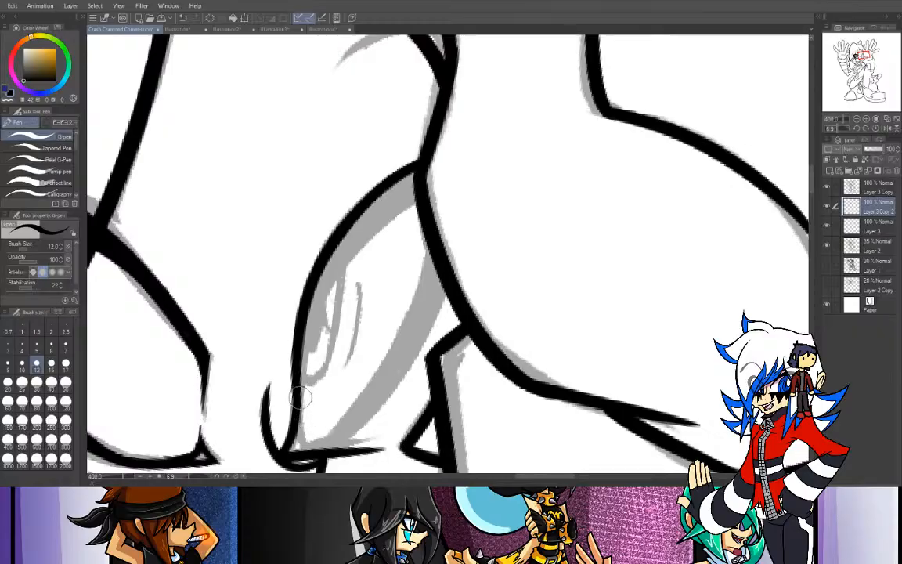
- Ink the inner curve of the second eye's upper lash and fill the band between both curves black
mouse_move(299, 403)
mouse_down()
mouse_move(321, 284)
mouse_move(415, 209)
mouse_up()
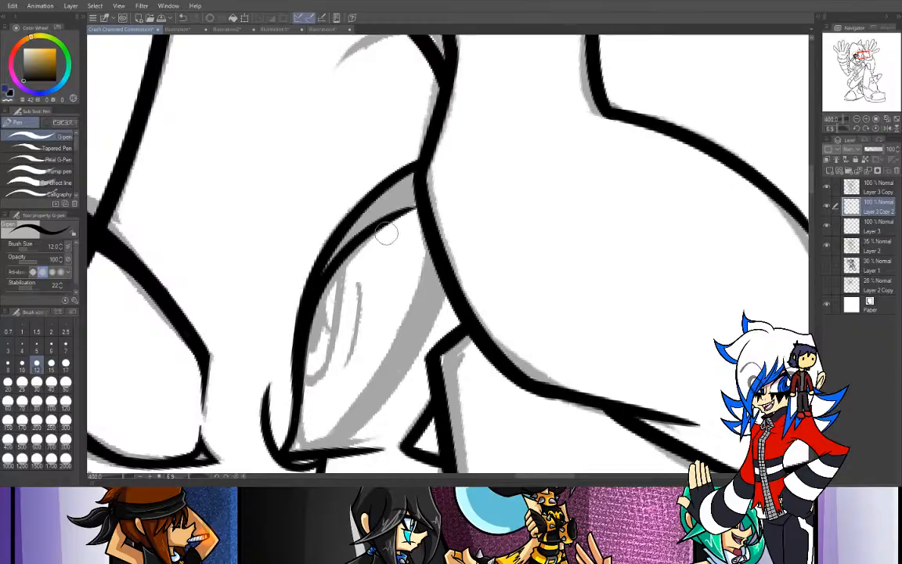
key(ctrl+z)
mouse_move(299, 401)
mouse_down()
mouse_move(322, 282)
mouse_move(419, 203)
mouse_up()
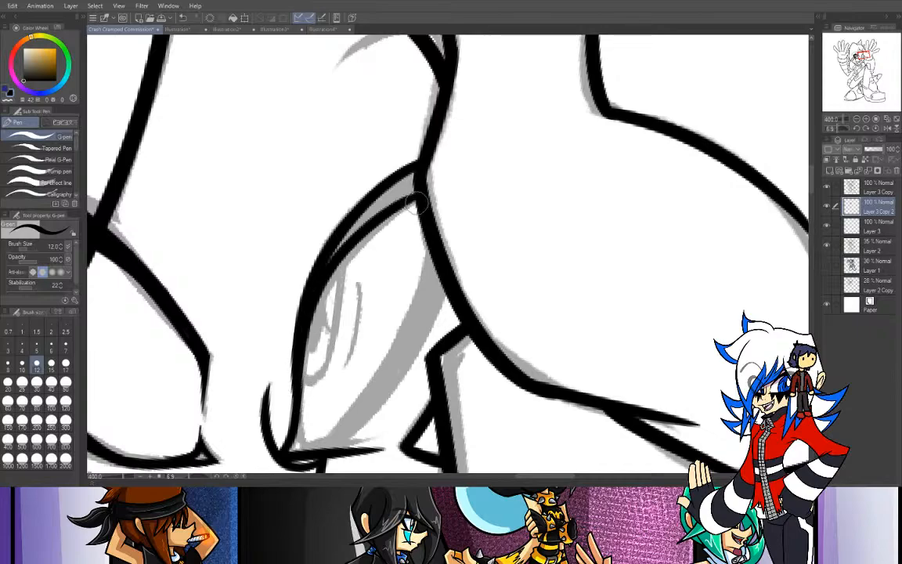
mouse_move(317, 282)
mouse_down()
mouse_move(385, 204)
mouse_move(350, 227)
mouse_move(396, 188)
mouse_move(388, 190)
mouse_move(410, 183)
mouse_up()
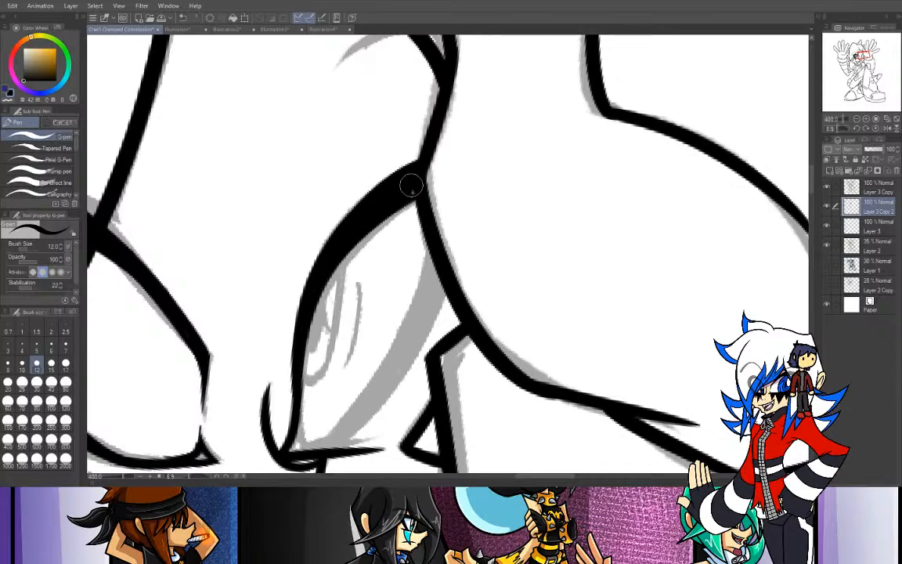
- Ink the outer curve of the second eye's lower lash and redo the lower lid line so it flicks upward past it
mouse_move(340, 448)
mouse_down()
mouse_move(435, 271)
mouse_move(425, 326)
mouse_move(446, 283)
mouse_up()
key(ctrl+z)
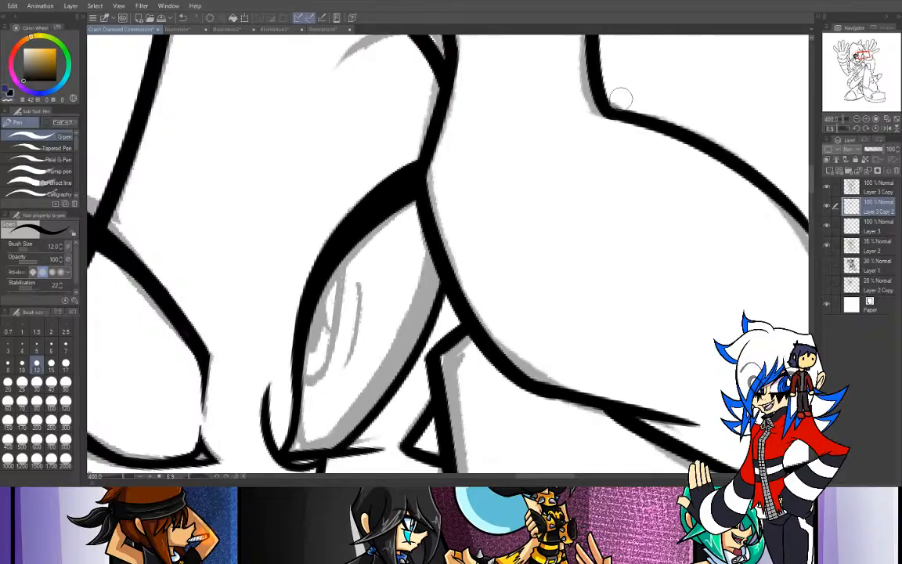
mouse_move(295, 440)
mouse_down()
mouse_move(302, 458)
mouse_move(383, 449)
mouse_up()
key(ctrl+z)
key(ctrl+z)
drag(303, 448, 388, 447)
key(ctrl+z)
drag(302, 449, 394, 429)
key(ctrl+z)
mouse_move(302, 448)
mouse_down()
mouse_move(387, 431)
mouse_move(366, 451)
mouse_move(406, 419)
mouse_up()
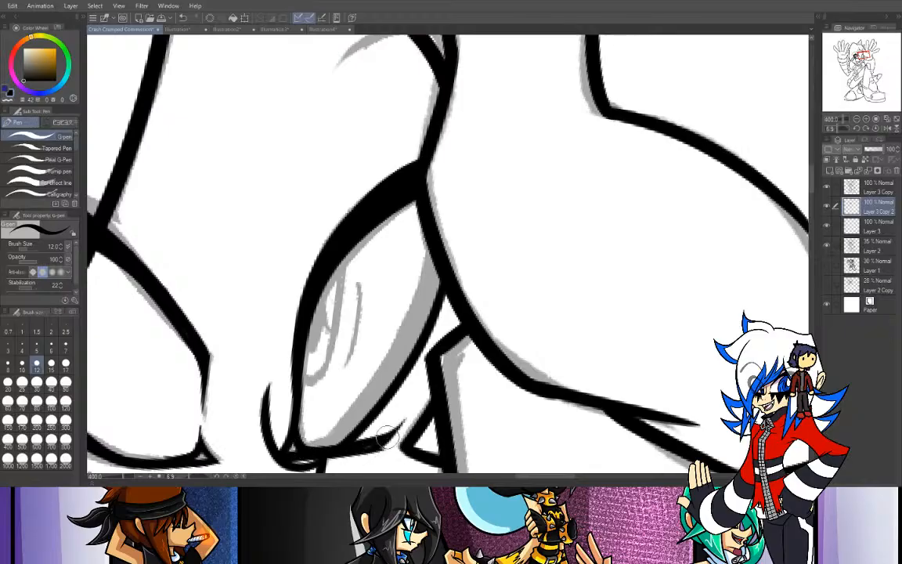
drag(370, 448, 400, 431)
- Rotate the canvas 180 degrees, then ink the inner curve of the second eye's lower lash and fill the lash black
click(856, 119)
click(856, 119)
drag(843, 129, 850, 128)
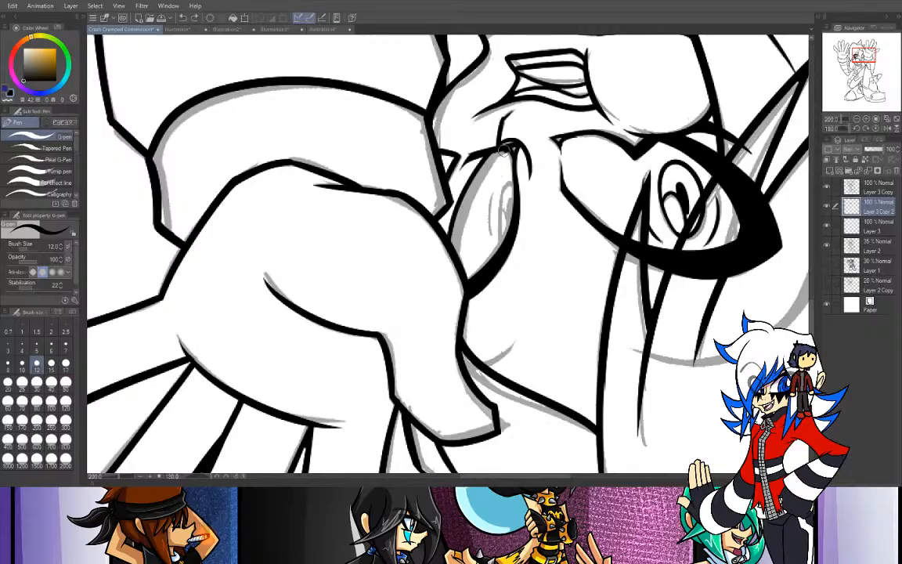
drag(503, 148, 463, 266)
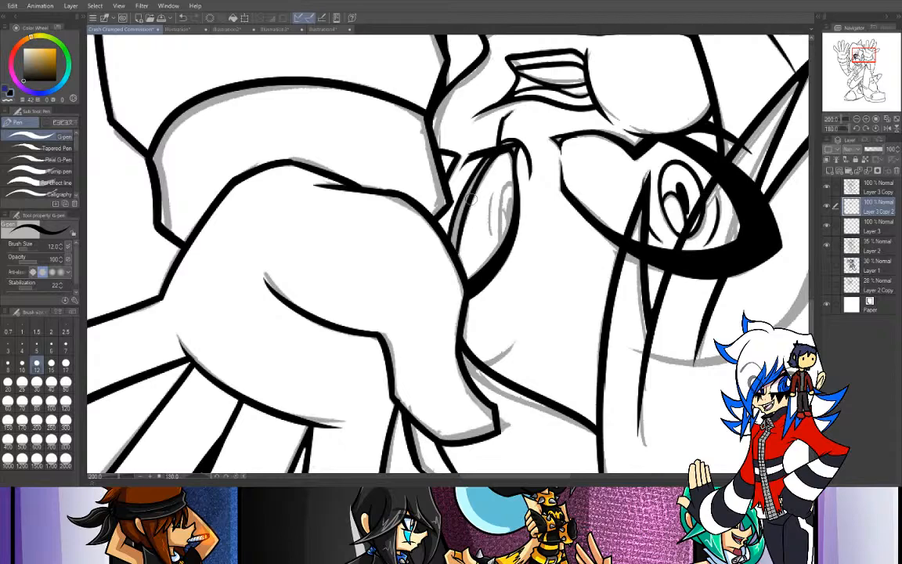
key(ctrl+z)
drag(503, 150, 467, 265)
key(ctrl+z)
mouse_move(504, 149)
mouse_down()
mouse_move(459, 227)
mouse_move(465, 255)
mouse_move(500, 146)
mouse_move(469, 199)
mouse_move(464, 266)
mouse_up()
key(ctrl+z)
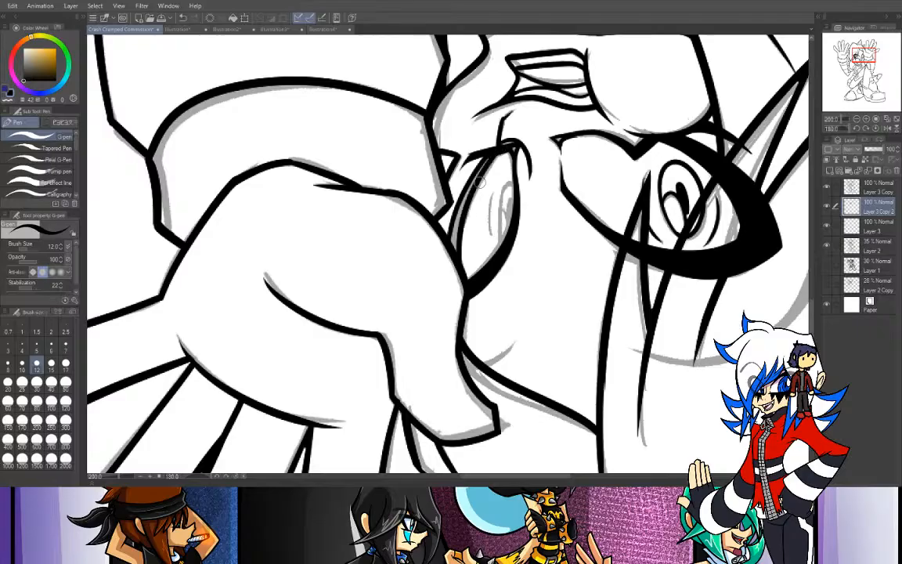
mouse_move(490, 159)
mouse_down()
mouse_move(456, 253)
mouse_move(458, 213)
mouse_move(454, 244)
mouse_up()
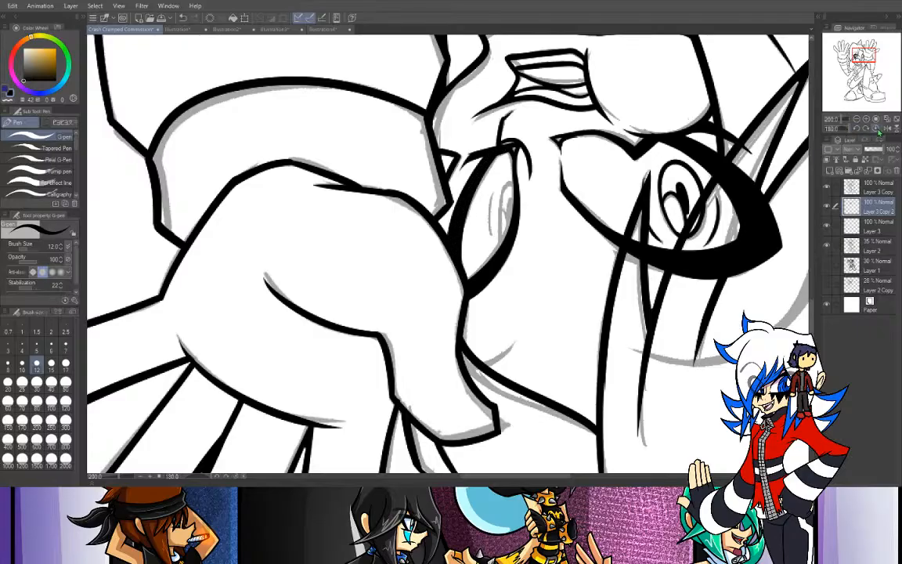
- Reset the canvas rotation to 0 and ink the second eye's iris outline against the upper lash, retrying the curve against the sketch
click(856, 129)
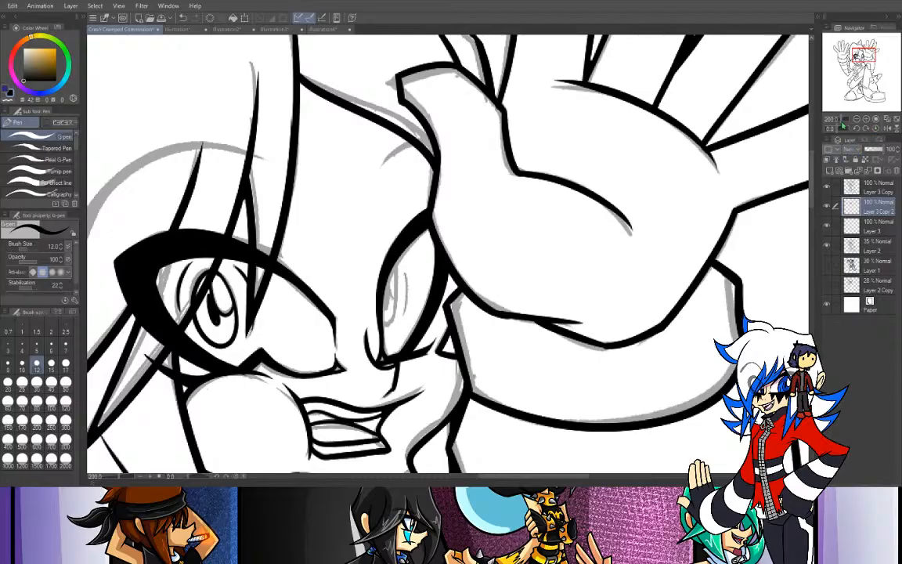
key(ctrl+plus)
drag(340, 267, 346, 397)
key(ctrl+z)
mouse_move(339, 264)
mouse_down()
mouse_move(333, 389)
mouse_move(321, 379)
mouse_move(333, 387)
mouse_move(345, 279)
mouse_up()
key(ctrl+z)
key(ctrl+z)
drag(317, 397, 345, 275)
key(ctrl+z)
mouse_move(318, 397)
mouse_down()
mouse_move(343, 272)
mouse_move(345, 304)
mouse_up()
drag(339, 259, 346, 313)
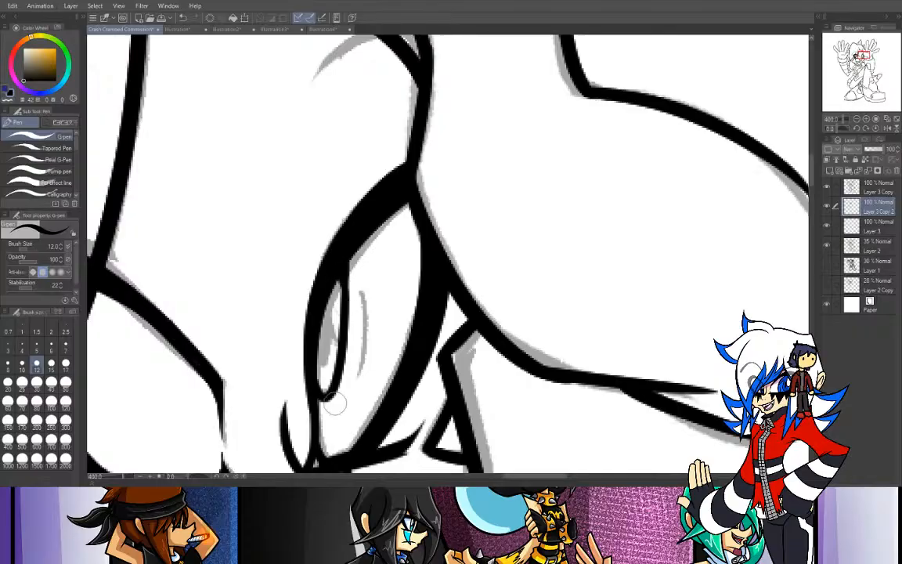
- Set the pen size to 10 and ink the outer iris curve and the small pupil of the second eye
drag(361, 268, 365, 357)
key(ctrl+z)
click(22, 362)
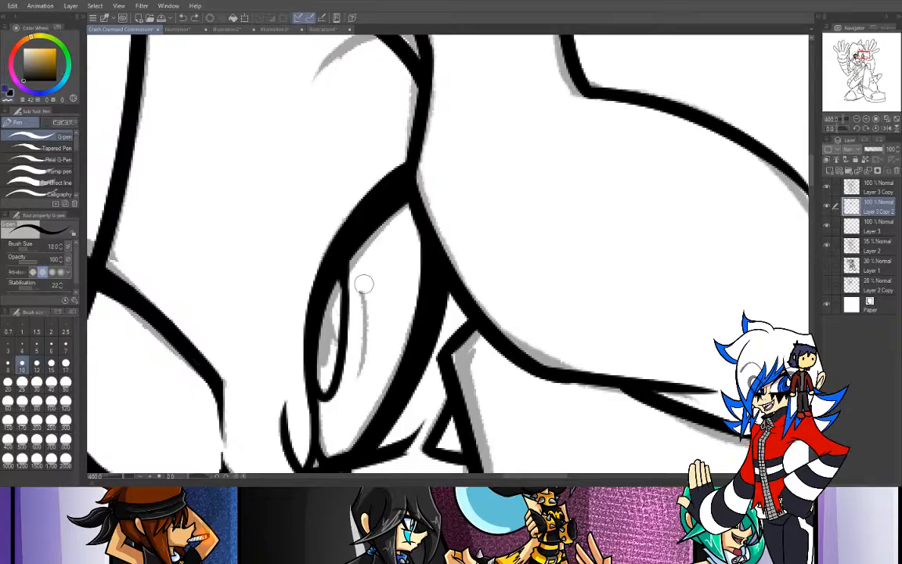
drag(364, 264, 368, 368)
mouse_move(326, 303)
mouse_down()
mouse_move(338, 336)
mouse_move(320, 326)
mouse_move(319, 355)
mouse_move(323, 314)
mouse_move(324, 367)
mouse_up()
key(ctrl+z)
key(ctrl+z)
key(ctrl+z)
mouse_move(324, 316)
mouse_down()
mouse_move(321, 350)
mouse_move(325, 338)
mouse_up()
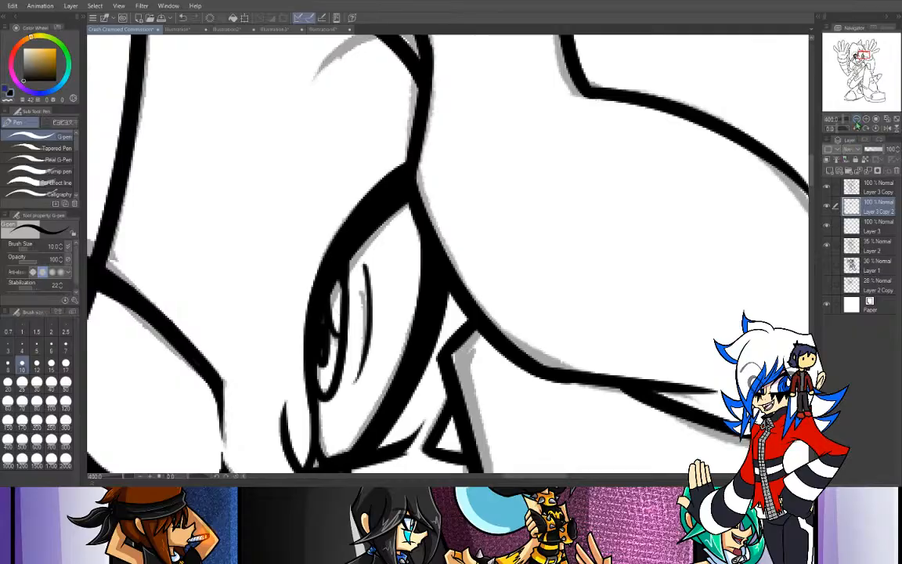
- Ink the short eyebrow line above the second eye, ending at the thumb outline
scroll(751, 118, down, 2)
drag(378, 170, 419, 144)
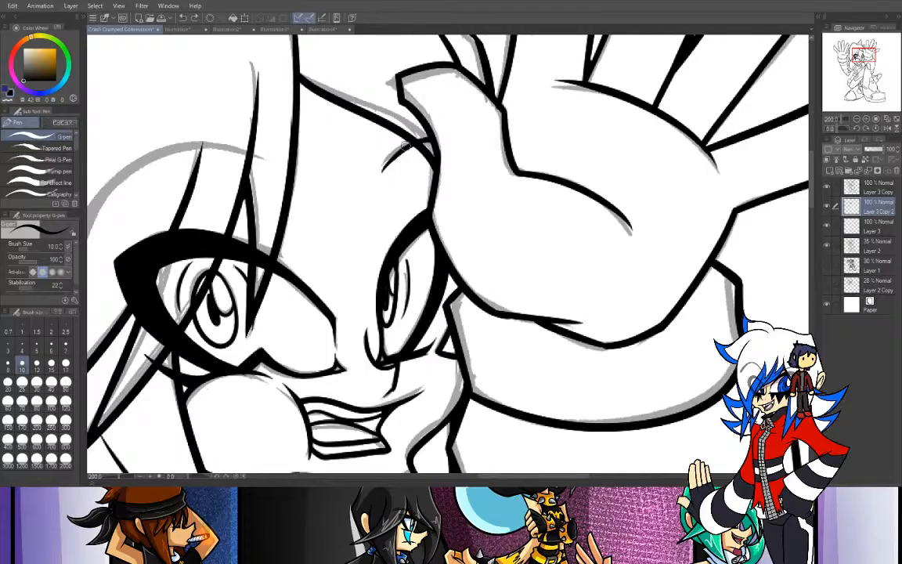
drag(394, 157, 430, 137)
- Set the pen size to 12 and ink the first eye's long eyebrow arc over the sketch, retrying until it curves smoothly across the hair strands
mouse_move(861, 67)
mouse_down()
mouse_move(846, 59)
mouse_move(858, 56)
mouse_up()
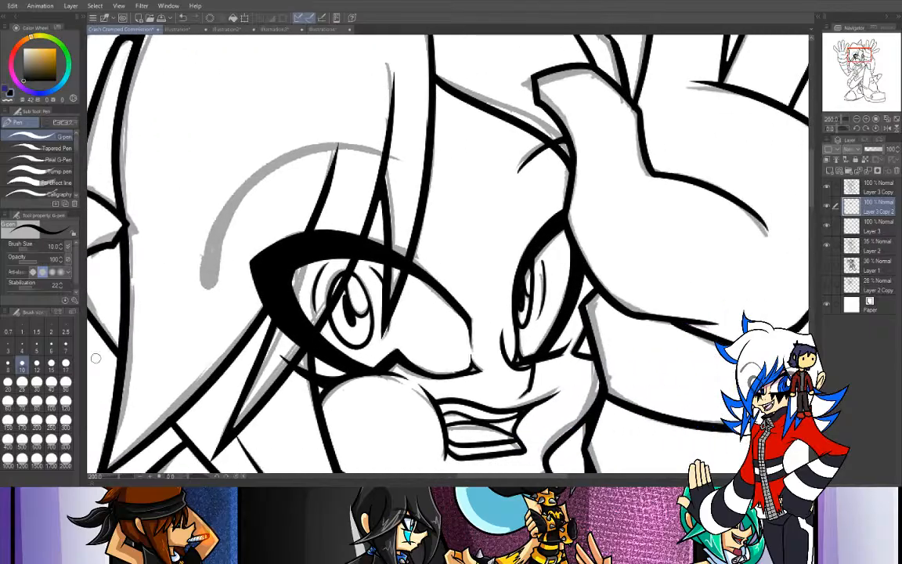
click(36, 360)
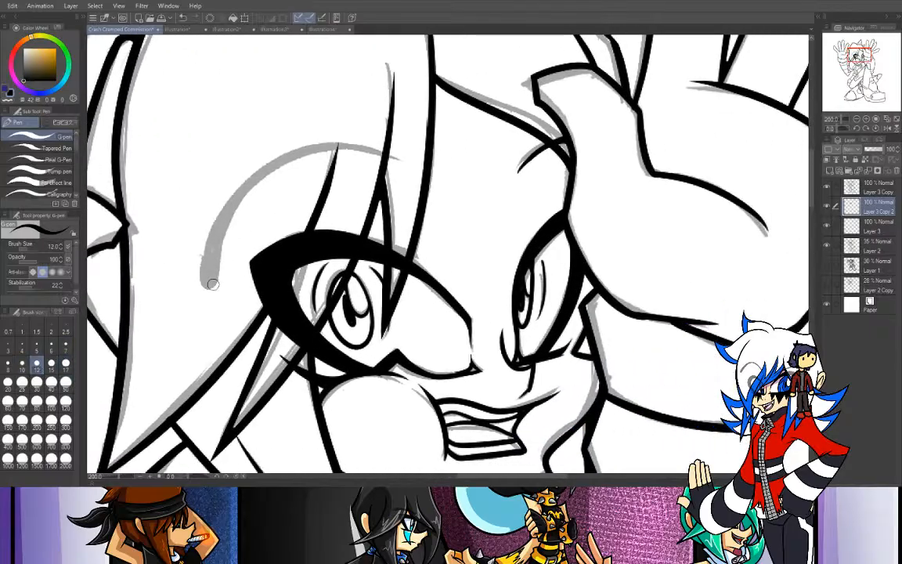
drag(203, 278, 313, 154)
key(ctrl+z)
mouse_move(206, 281)
mouse_down()
mouse_move(315, 155)
mouse_move(368, 157)
mouse_up()
key(ctrl+z)
mouse_move(205, 281)
mouse_down()
mouse_move(217, 220)
mouse_move(383, 155)
mouse_up()
key(ctrl+z)
drag(205, 278, 368, 161)
key(ctrl+z)
drag(206, 270, 411, 160)
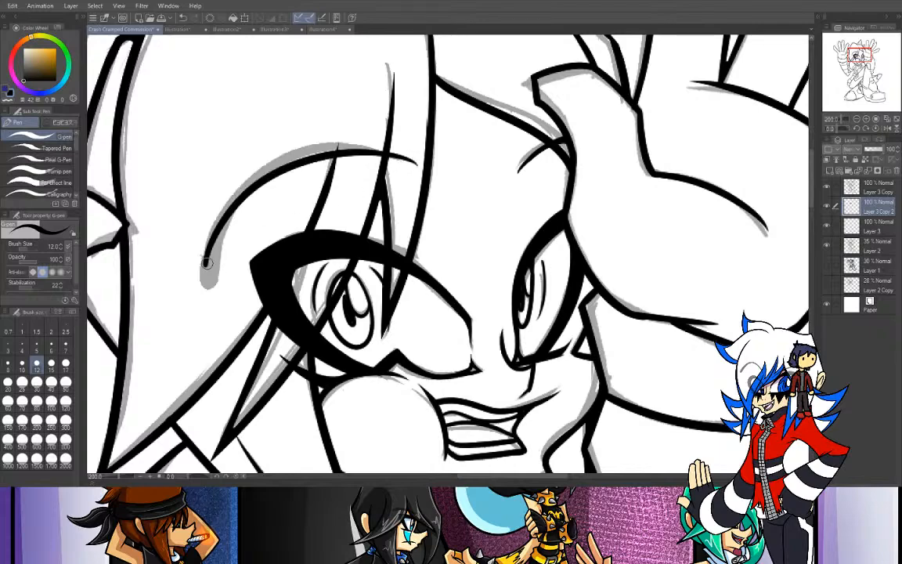
- Thicken the outer end of the first eye's eyebrow with overlapping strokes that taper along the arc
drag(207, 265, 300, 162)
key(ctrl+z)
drag(207, 264, 264, 152)
mouse_move(212, 259)
mouse_down()
mouse_move(236, 204)
mouse_move(214, 254)
mouse_move(252, 208)
mouse_up()
drag(226, 240, 280, 186)
key(ctrl+z)
drag(227, 228, 322, 159)
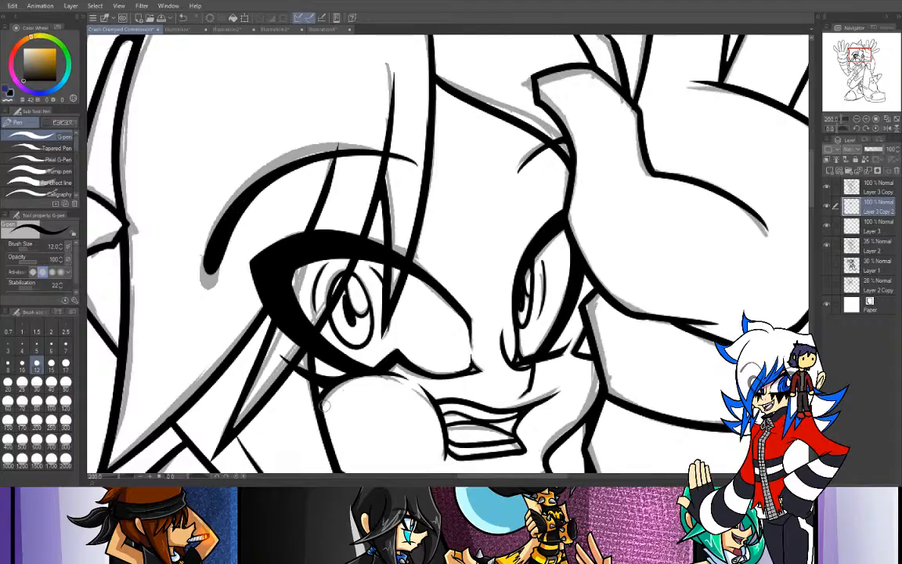
- Set the Rough eraser to size 30 and opacity 60, and fade the parts of the first eye and eyebrow covered by hair
click(12, 99)
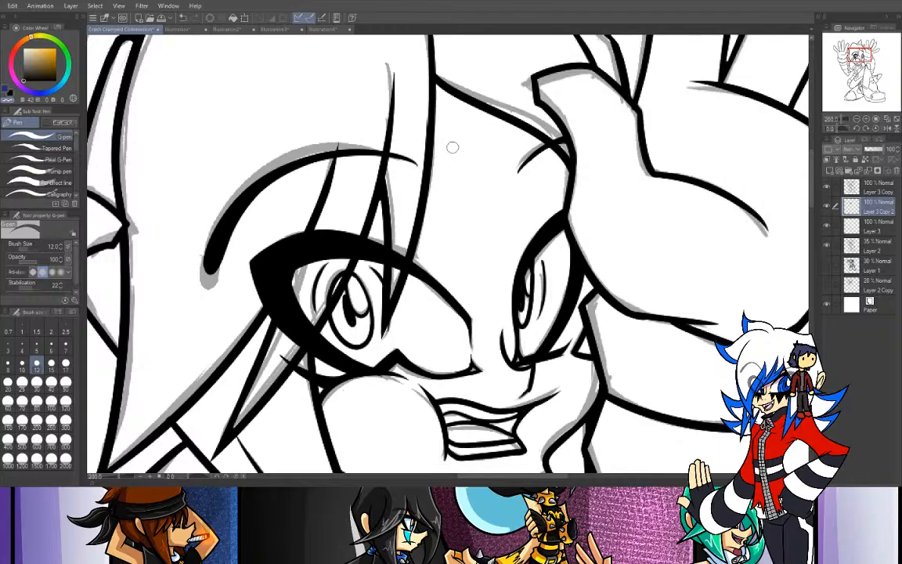
click(857, 119)
click(857, 119)
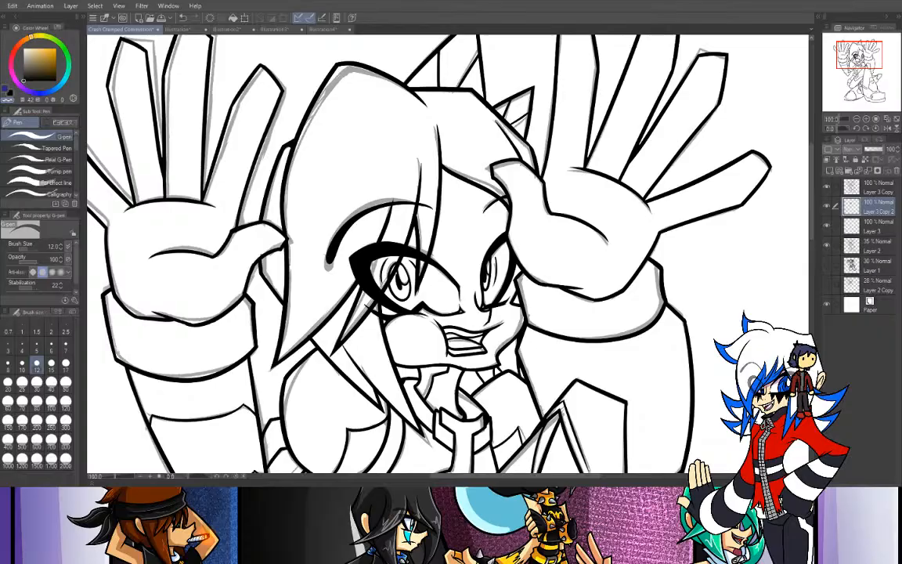
key(e)
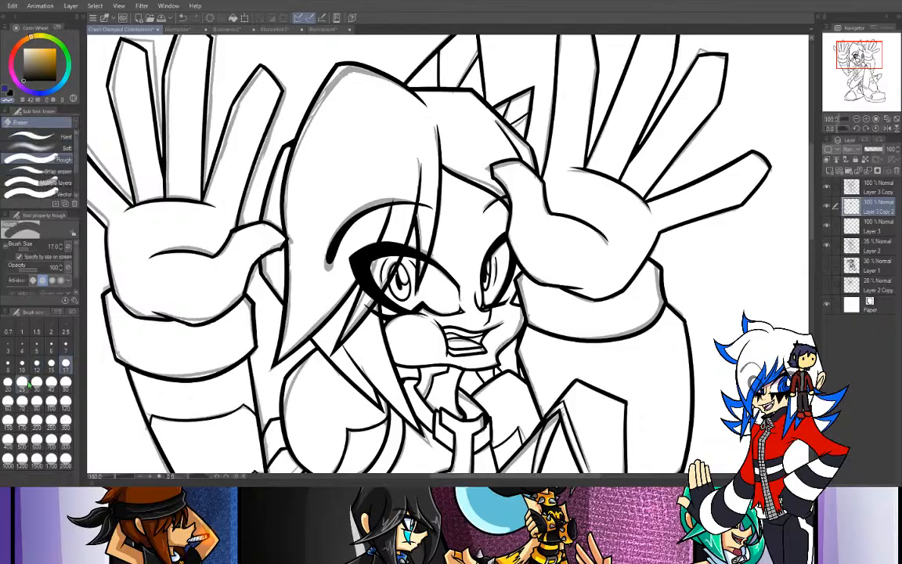
click(36, 382)
click(30, 271)
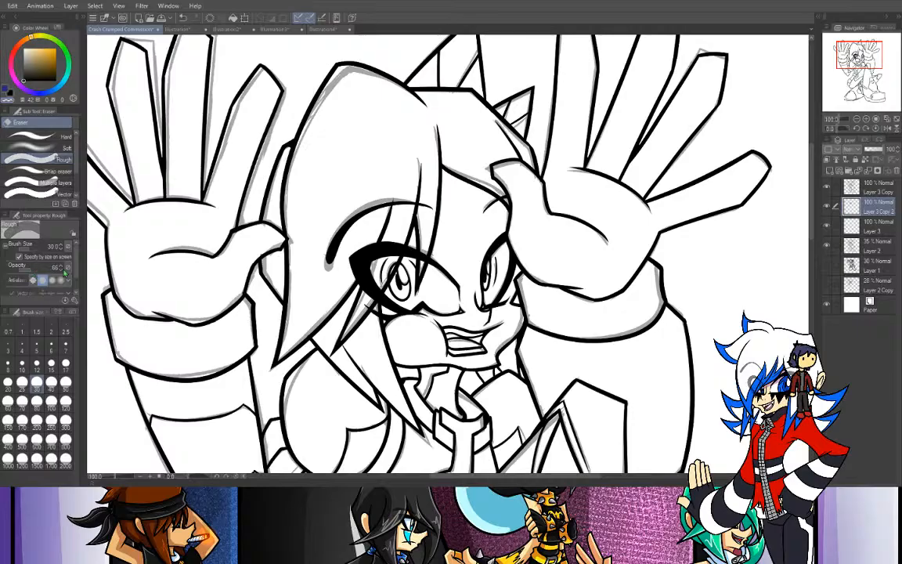
click(61, 272)
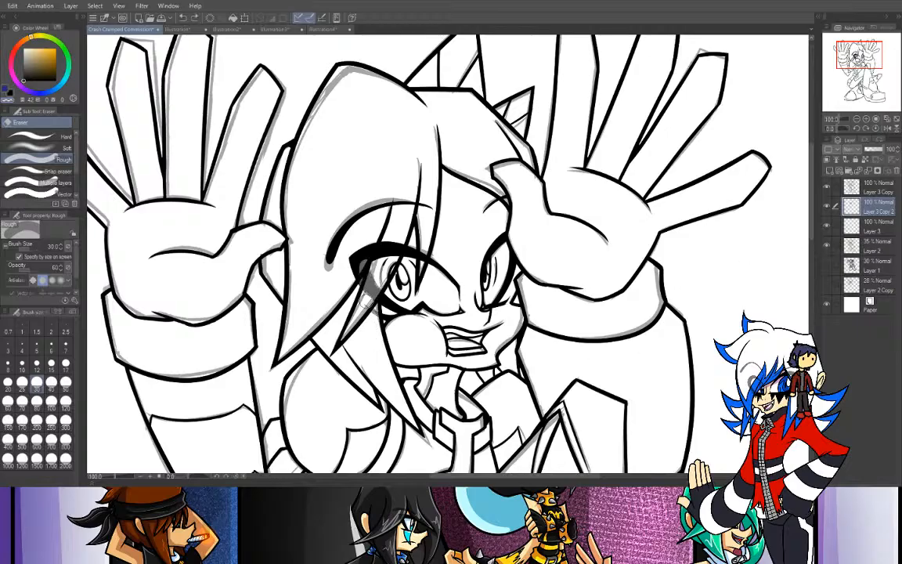
mouse_move(396, 249)
mouse_down()
mouse_move(369, 276)
mouse_move(375, 258)
mouse_move(319, 285)
mouse_move(357, 198)
mouse_move(358, 235)
mouse_move(361, 223)
mouse_move(353, 227)
mouse_move(405, 205)
mouse_up()
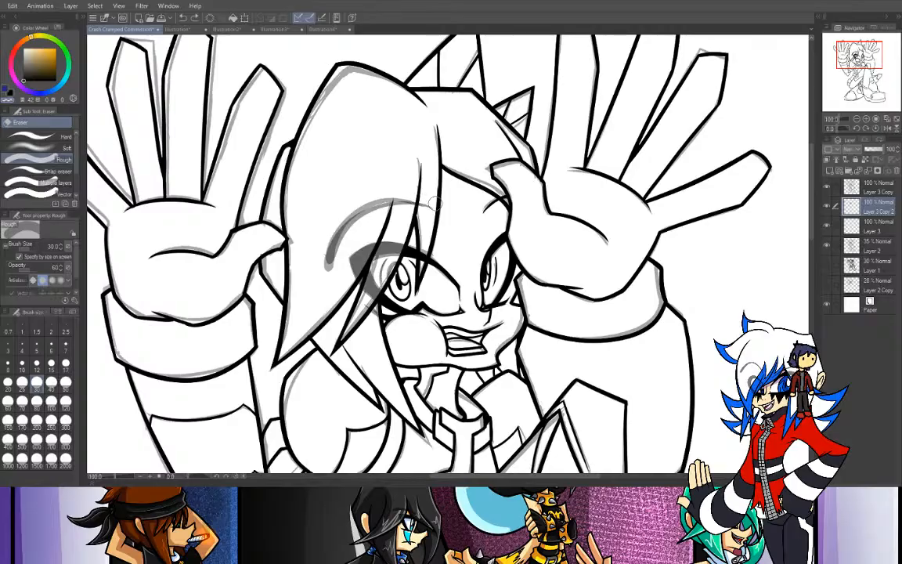
- Hide the Layer 2 sketch, set the eraser size to 17, and save the file with the whole figure in view
click(826, 245)
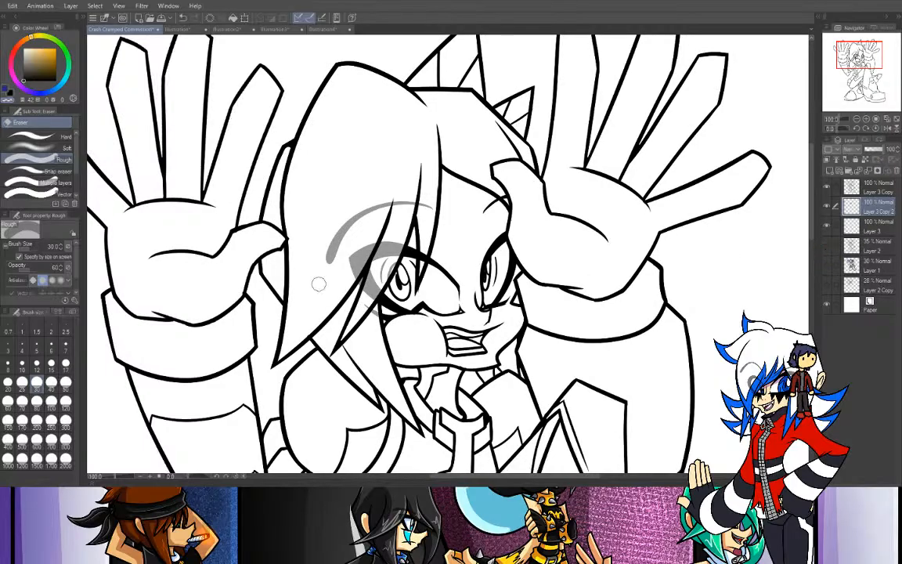
click(66, 363)
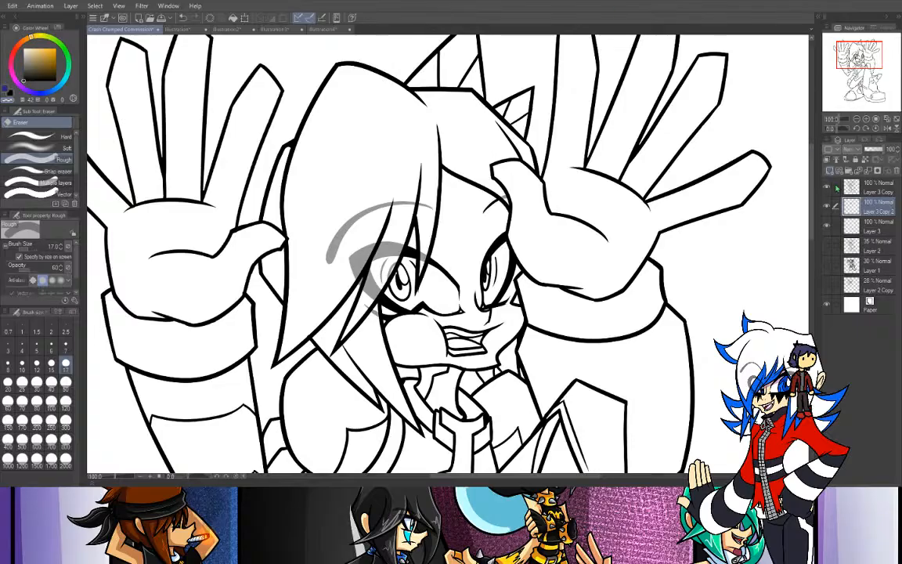
click(856, 119)
drag(846, 57, 851, 68)
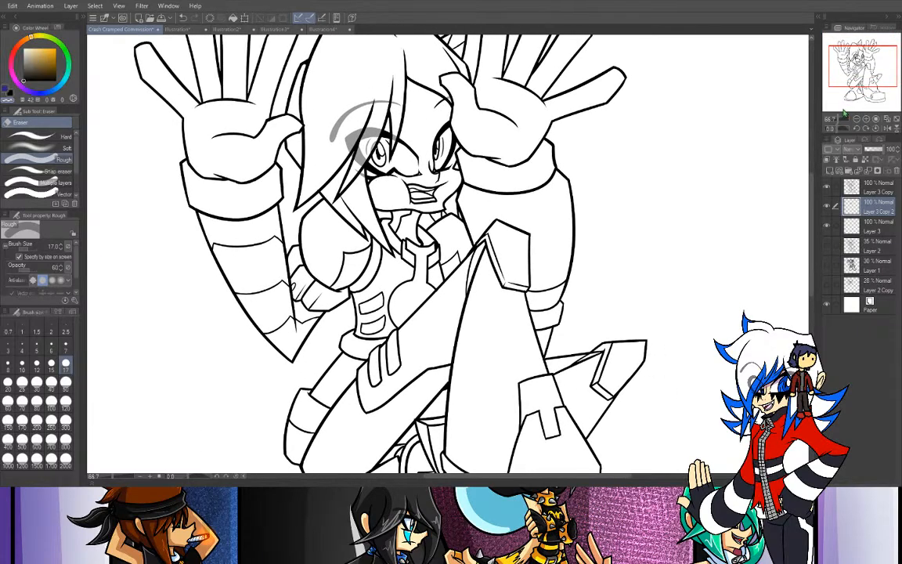
click(856, 119)
click(856, 119)
drag(873, 71, 876, 74)
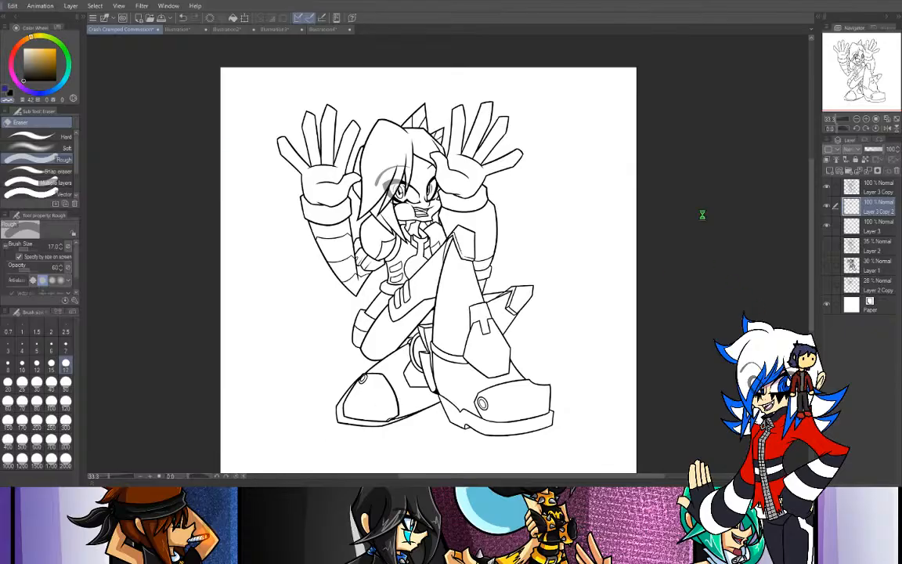
key(ctrl+s)
- Check the line art on Layer 3 Copy, and look over the green-marked pose drawing and the character reference sheet
click(829, 187)
click(828, 188)
key(i)
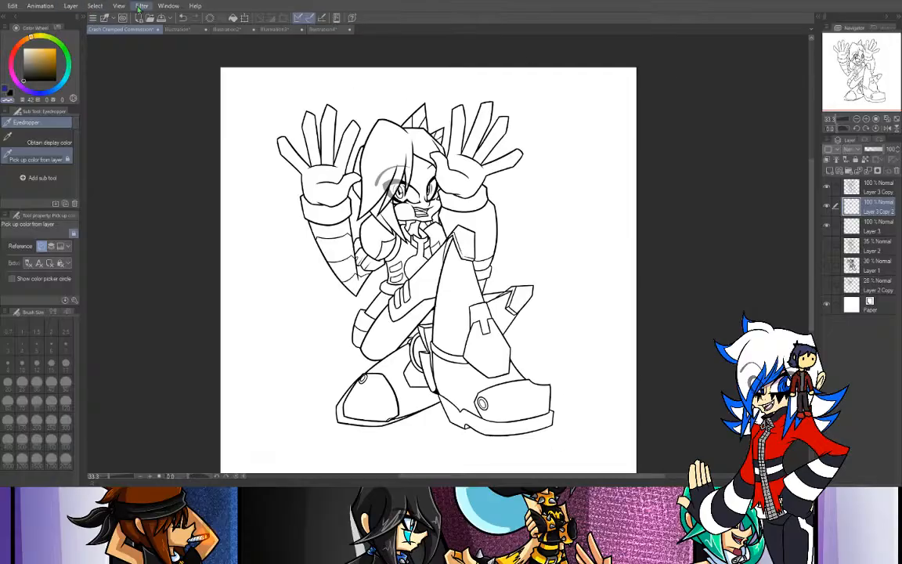
click(167, 31)
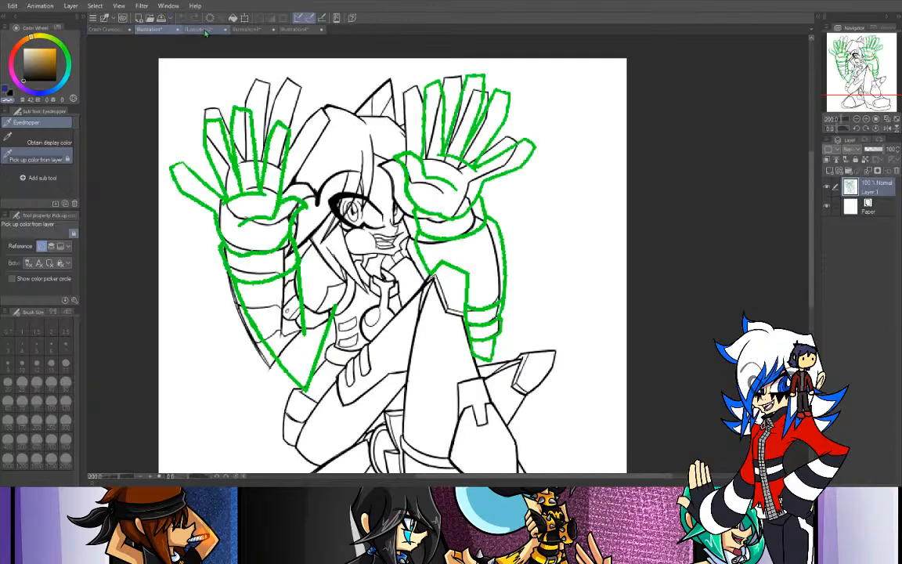
click(199, 29)
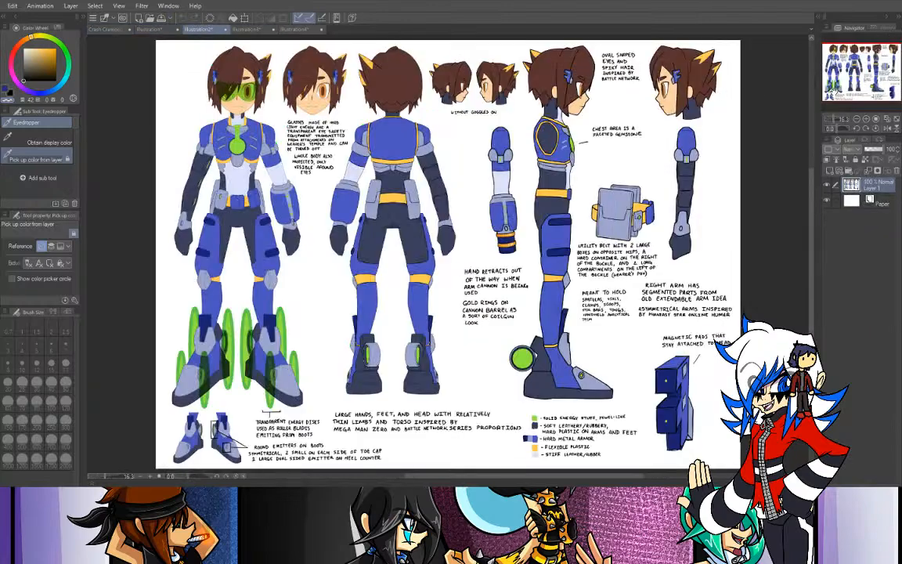
click(95, 31)
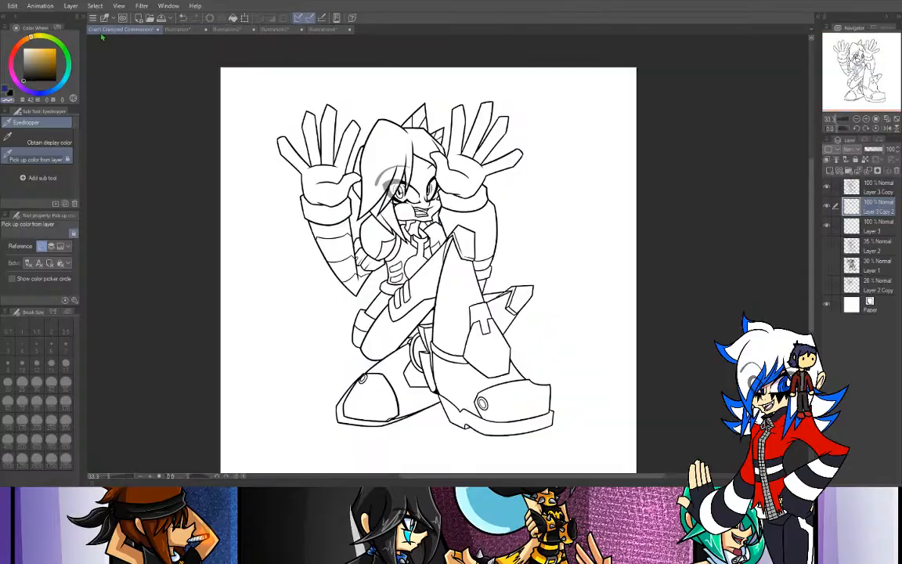
- Add a new raster layer for the glasses and place it directly below Layer 3 Copy, with the G-pen ready
click(882, 192)
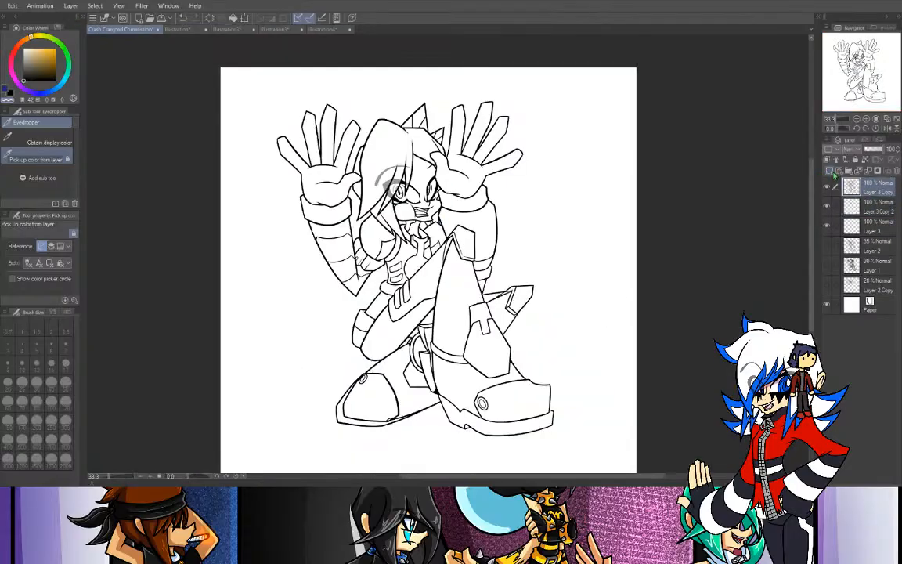
click(830, 171)
click(865, 120)
click(866, 120)
click(866, 120)
drag(860, 58, 858, 58)
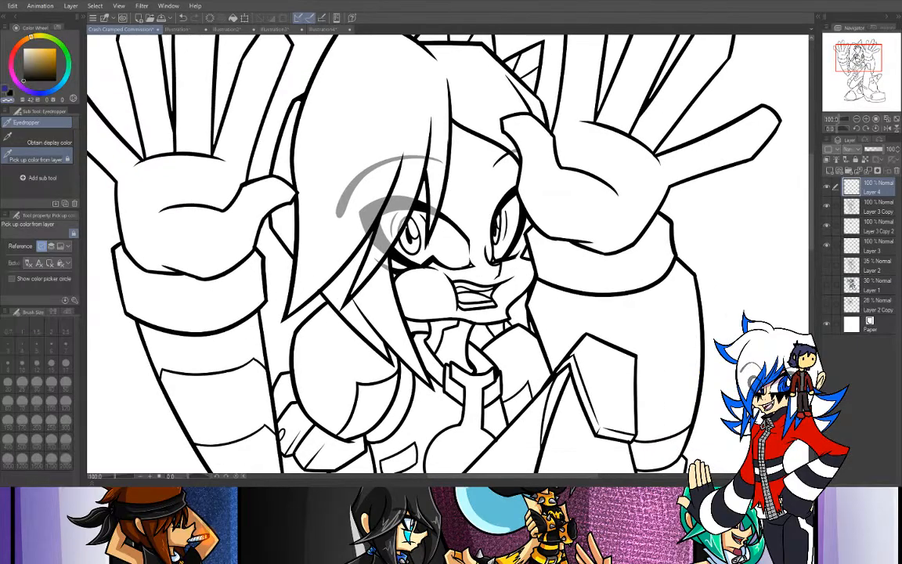
key(p)
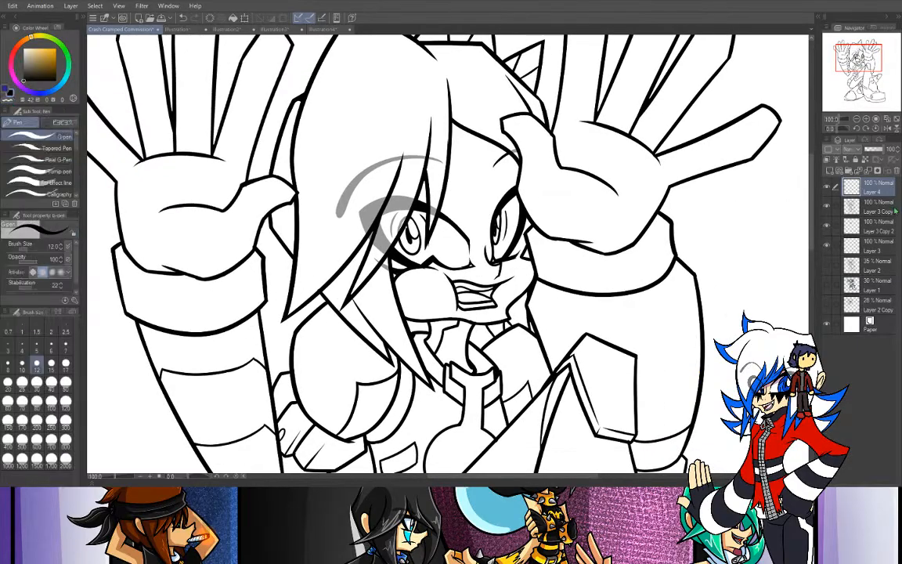
drag(873, 193, 873, 213)
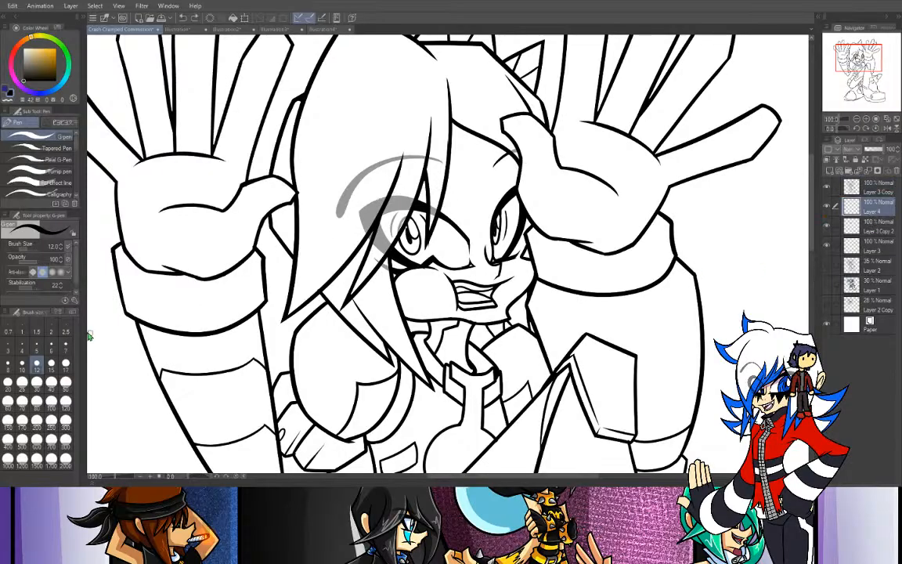
- Set the pen stabilization to 12 and ink the glasses' upper edge from above the first eye across to the raised hand
drag(32, 289, 29, 289)
drag(342, 201, 523, 162)
key(ctrl+z)
drag(358, 198, 558, 149)
key(ctrl+z)
drag(357, 198, 561, 160)
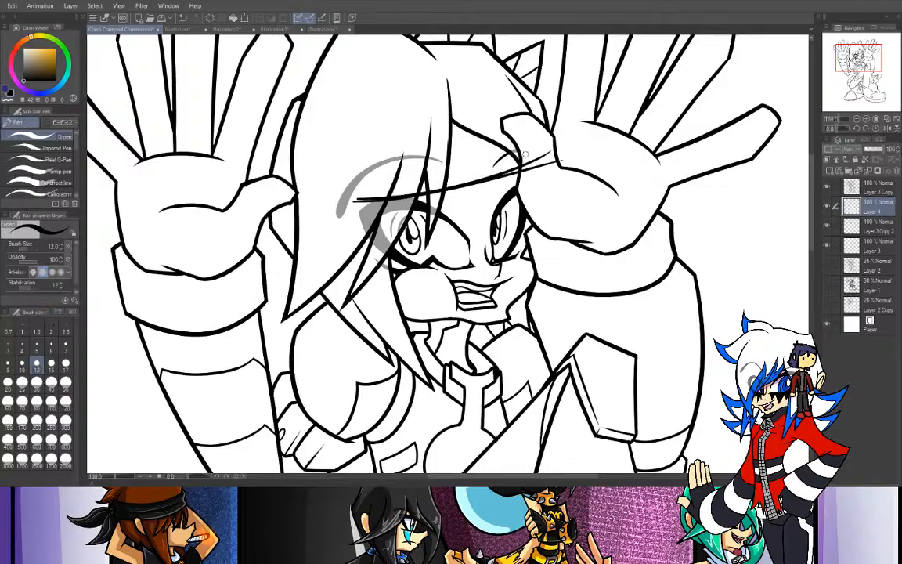
- Examine the green glasses and temple attachments on the character reference sheet and compare them with the line art
click(323, 29)
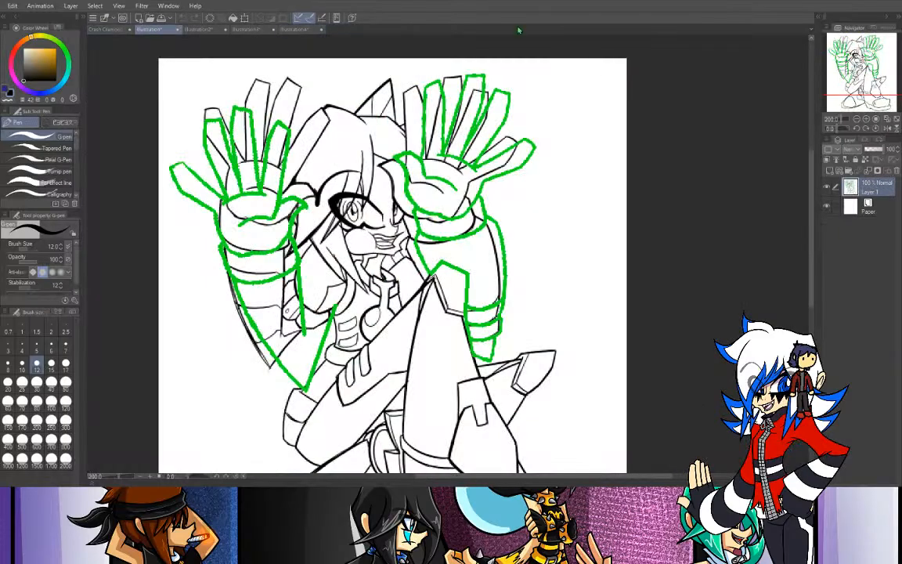
click(197, 29)
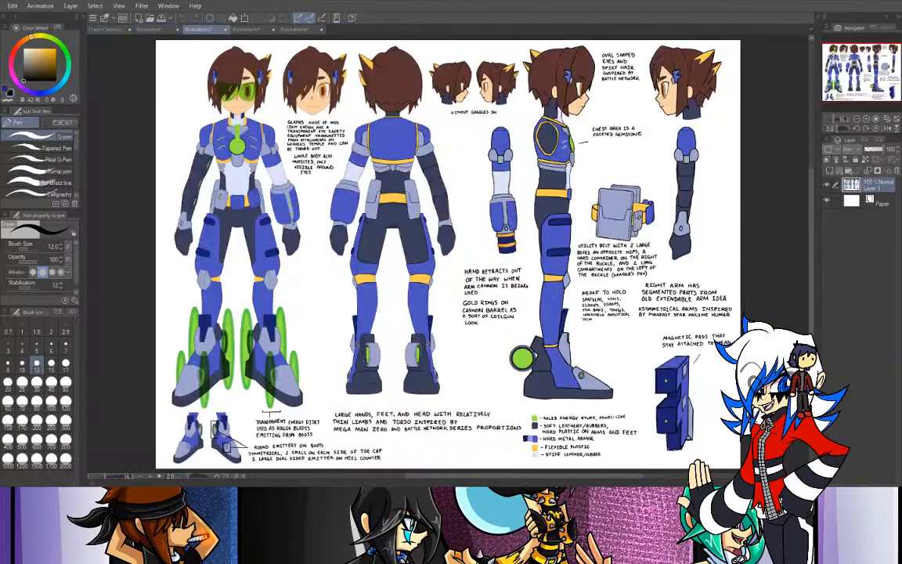
click(865, 119)
click(865, 119)
drag(859, 74, 836, 53)
click(866, 119)
click(865, 119)
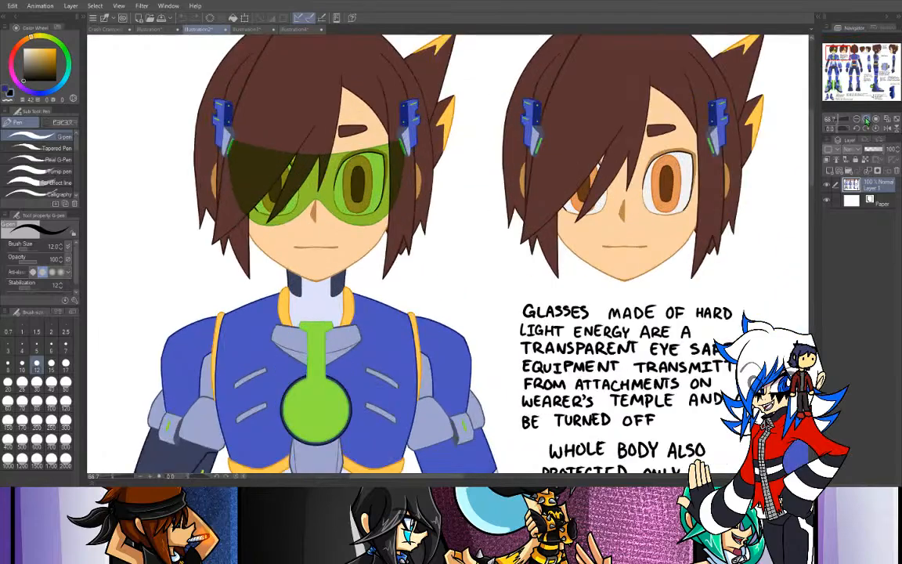
click(103, 31)
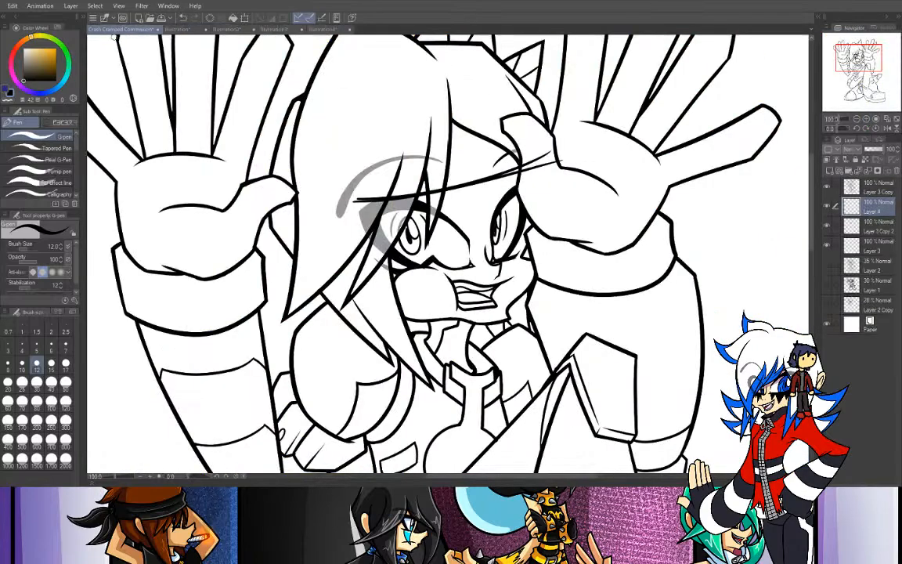
click(181, 29)
click(200, 30)
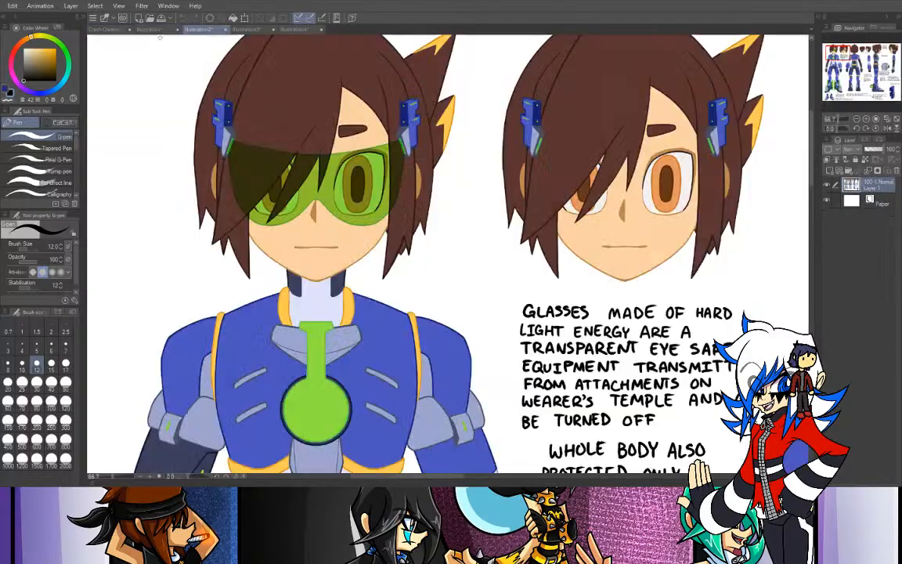
click(102, 32)
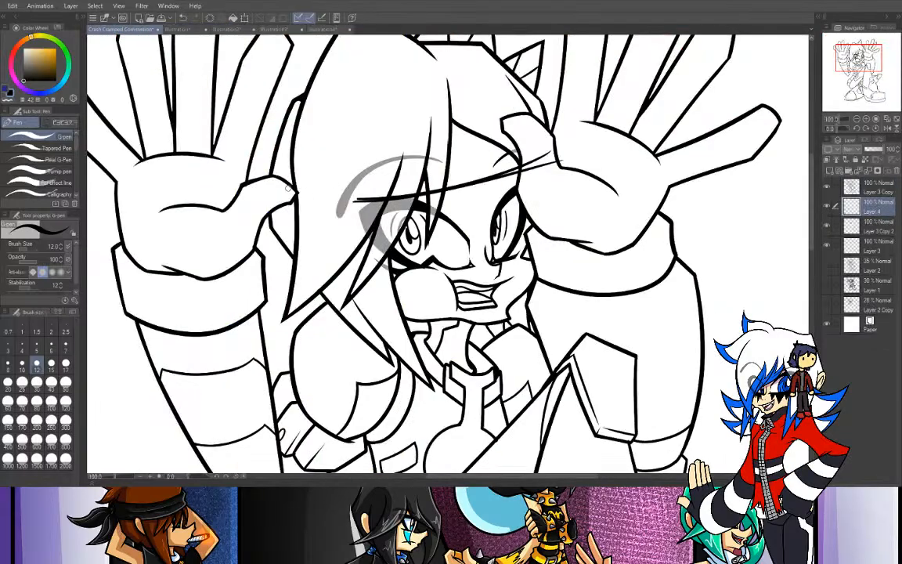
- Ink the glasses' upper edge across the hair to the raised thumb and draw the first side stroke down from its corner
key(ctrl+z)
drag(294, 189, 390, 198)
key(ctrl+z)
drag(295, 190, 386, 196)
key(ctrl+z)
drag(288, 183, 308, 237)
key(ctrl+z)
mouse_move(286, 179)
mouse_down()
mouse_move(298, 182)
mouse_move(299, 218)
mouse_up()
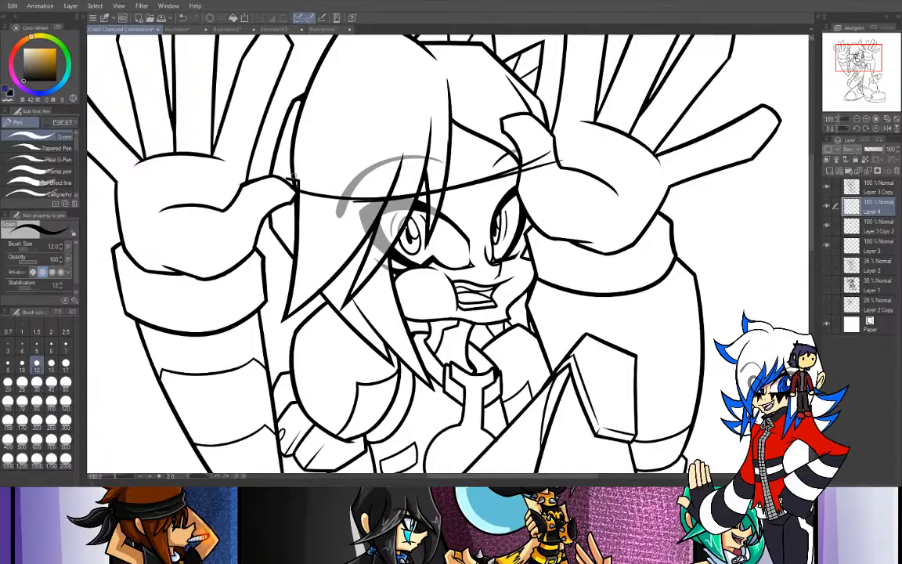
- Compare the corner of the inked glasses with the temple attachments on the character reference sheet
click(227, 29)
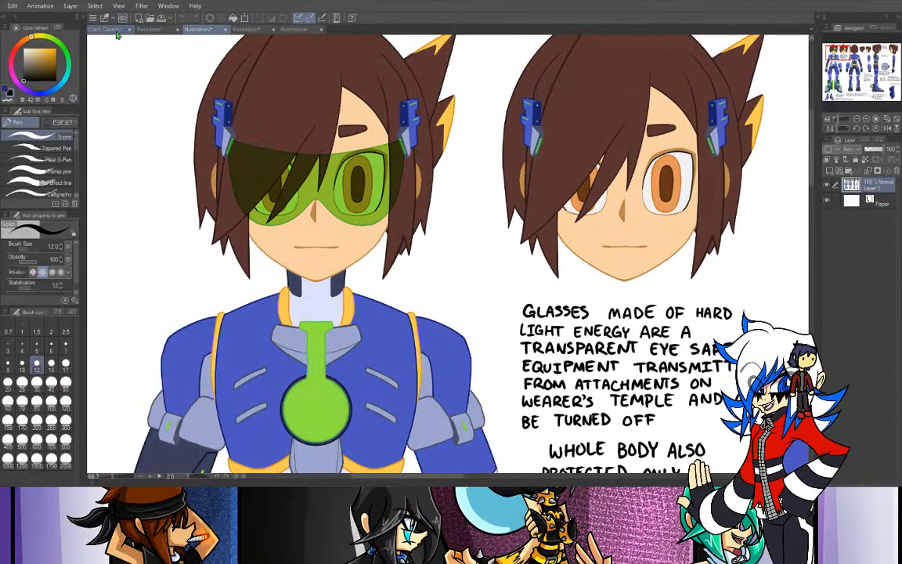
click(111, 30)
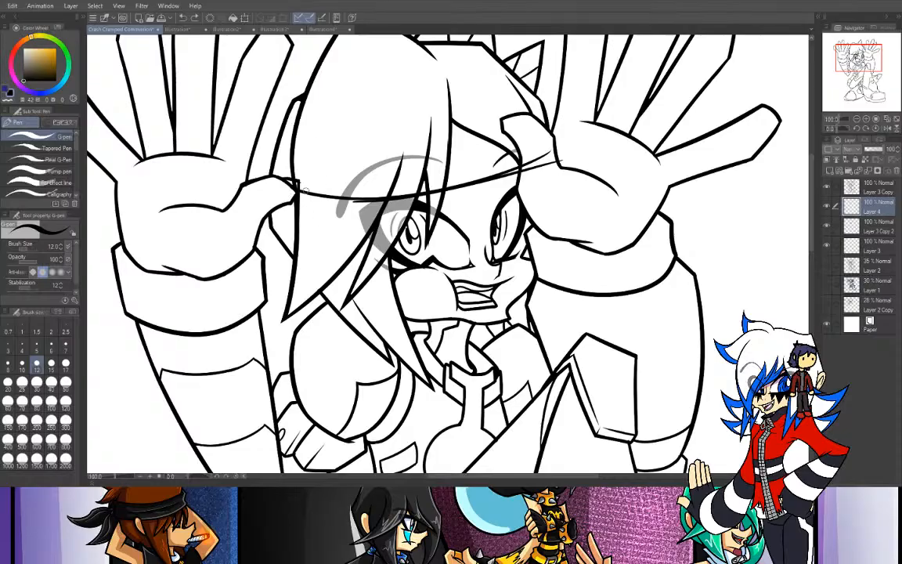
click(202, 29)
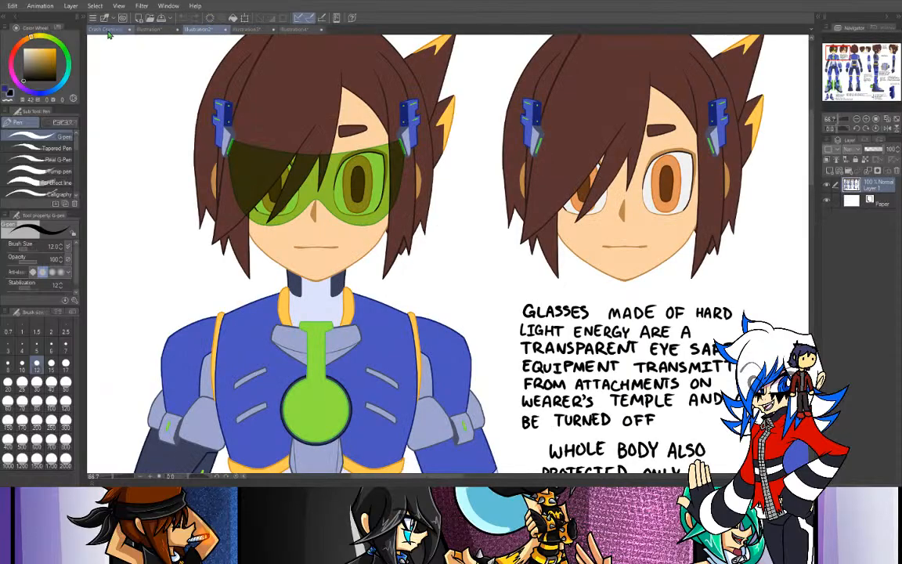
click(110, 31)
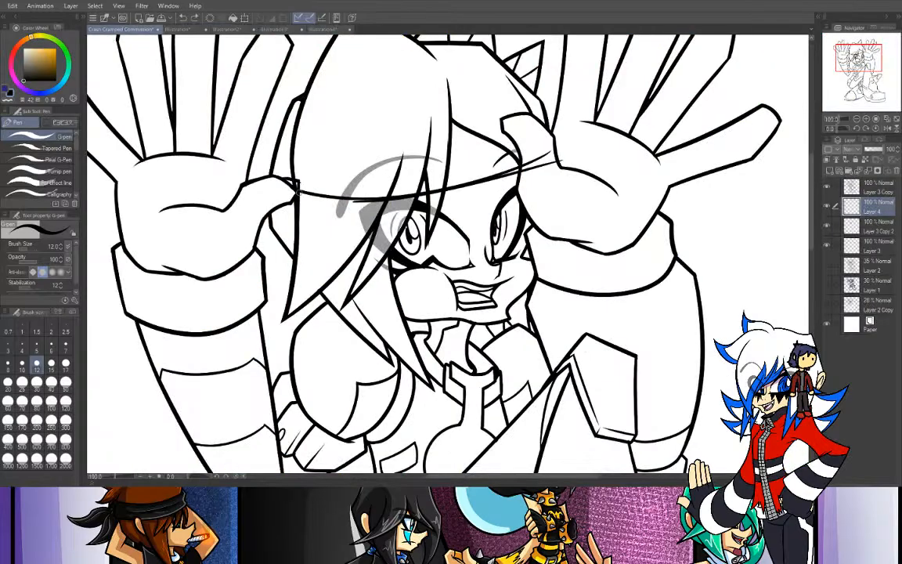
mouse_move(295, 201)
mouse_down()
mouse_move(297, 227)
mouse_move(292, 222)
mouse_up()
key(ctrl+z)
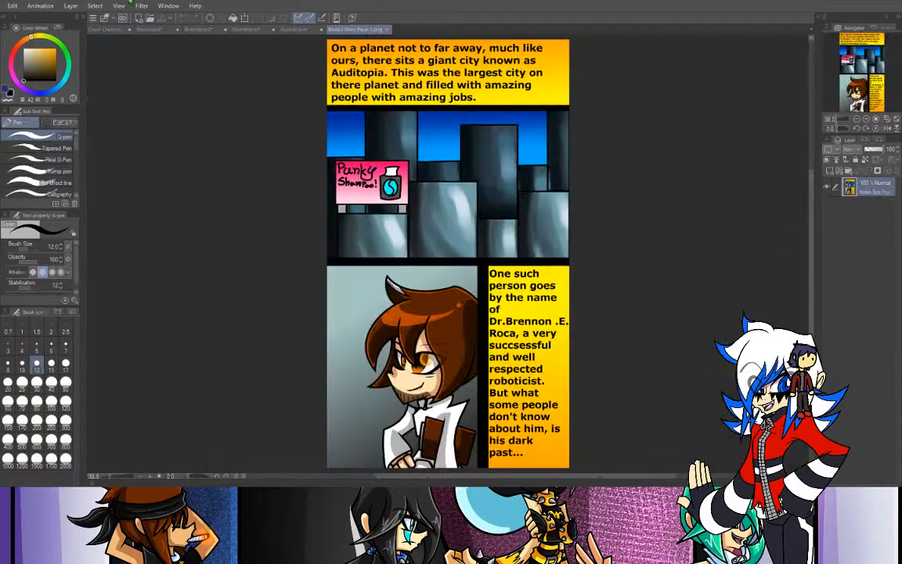
- Look over the comic story page and examine the brown-haired character's eyes and hair in the first panel of page 3
double_click(866, 119)
drag(867, 89, 867, 109)
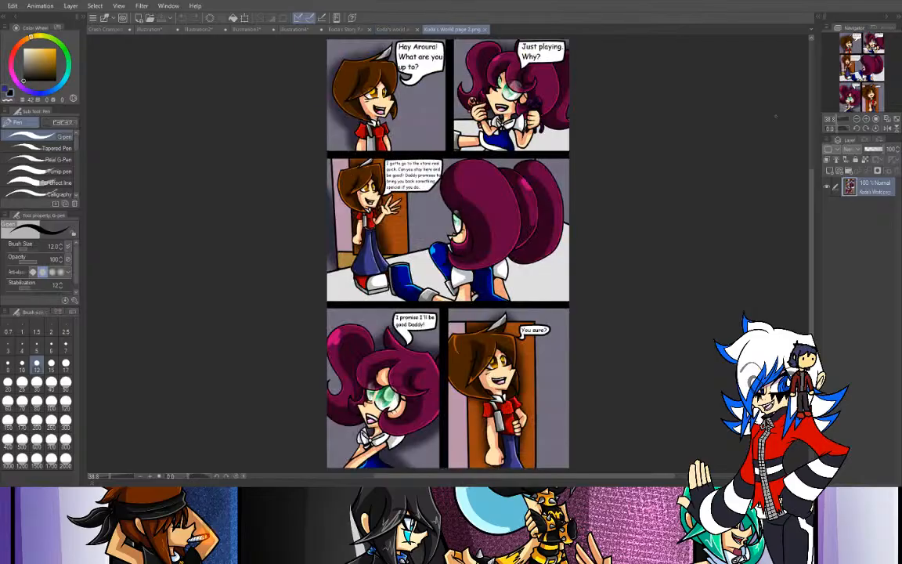
key(ctrl+plus)
key(ctrl+plus)
drag(409, 49, 475, 156)
drag(860, 59, 853, 48)
click(866, 119)
click(865, 119)
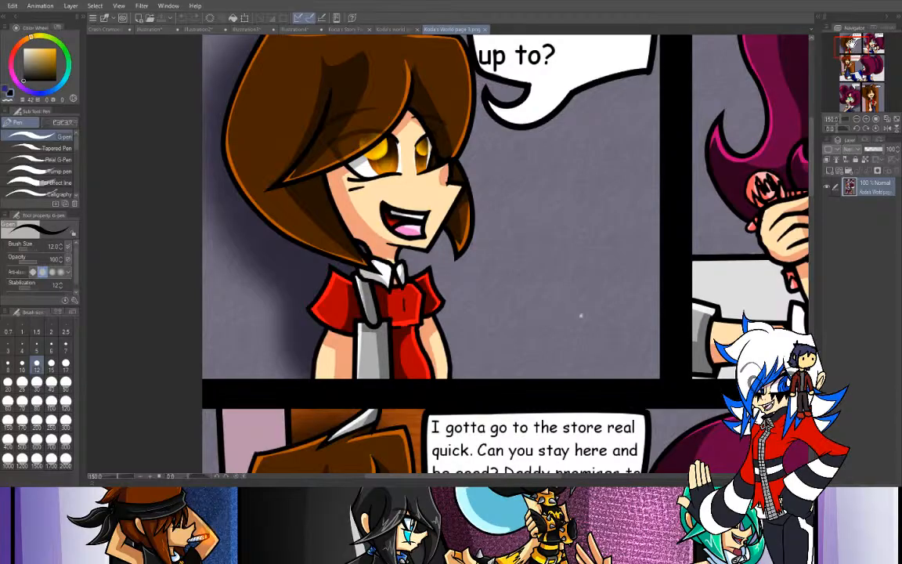
- Examine how the brown-haired character's face is drawn in the middle and lower panels of comic page 3
drag(850, 47, 855, 60)
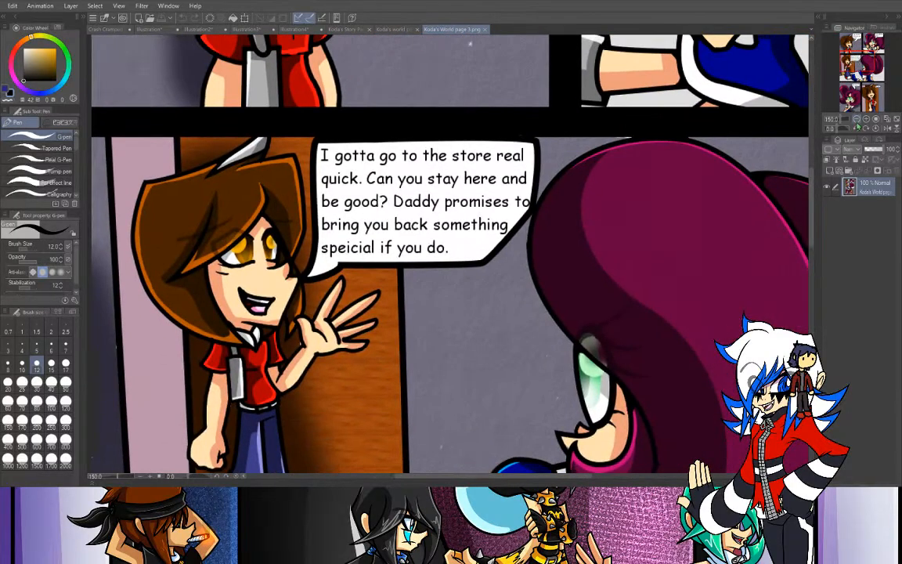
click(857, 121)
click(856, 120)
click(870, 102)
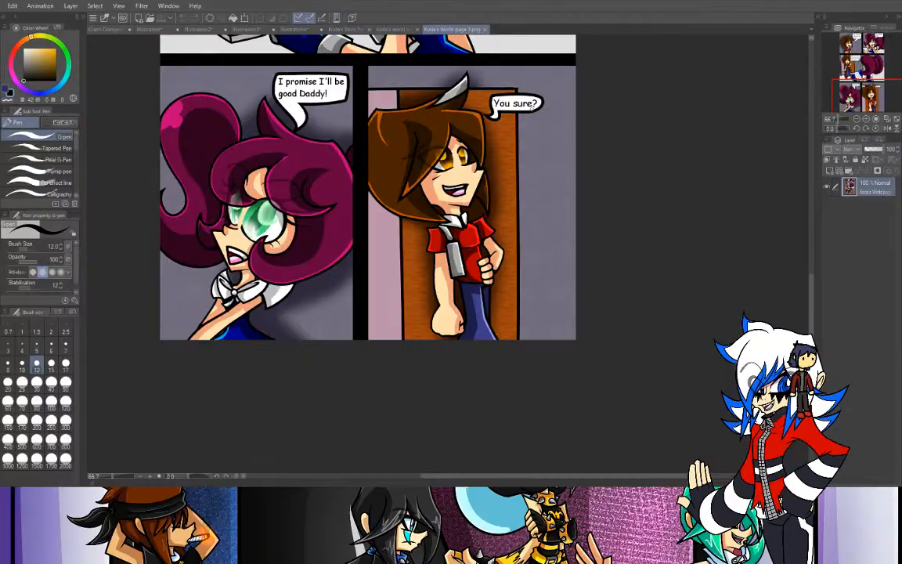
click(866, 119)
drag(870, 104, 874, 95)
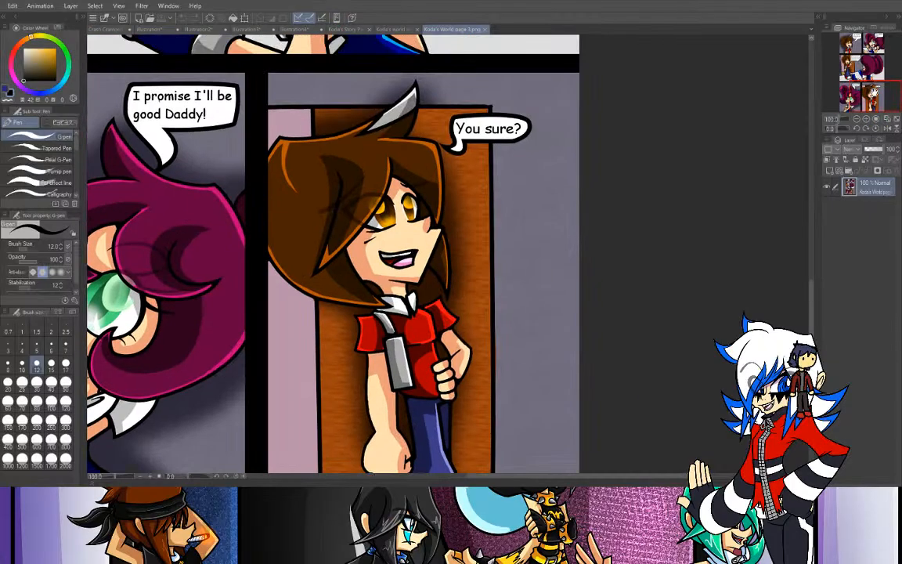
- Close the three comic page files and return to the cramped commission drawing
click(368, 29)
click(368, 30)
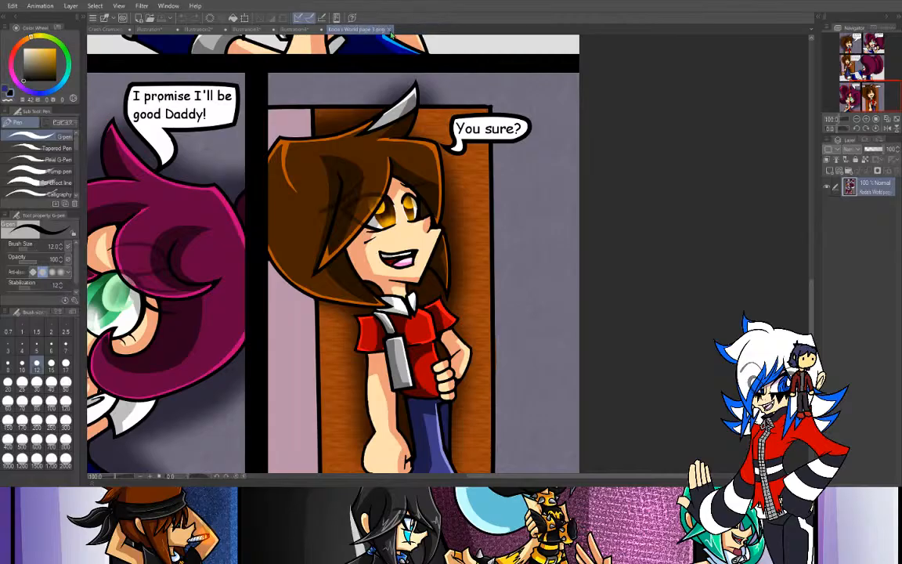
click(389, 29)
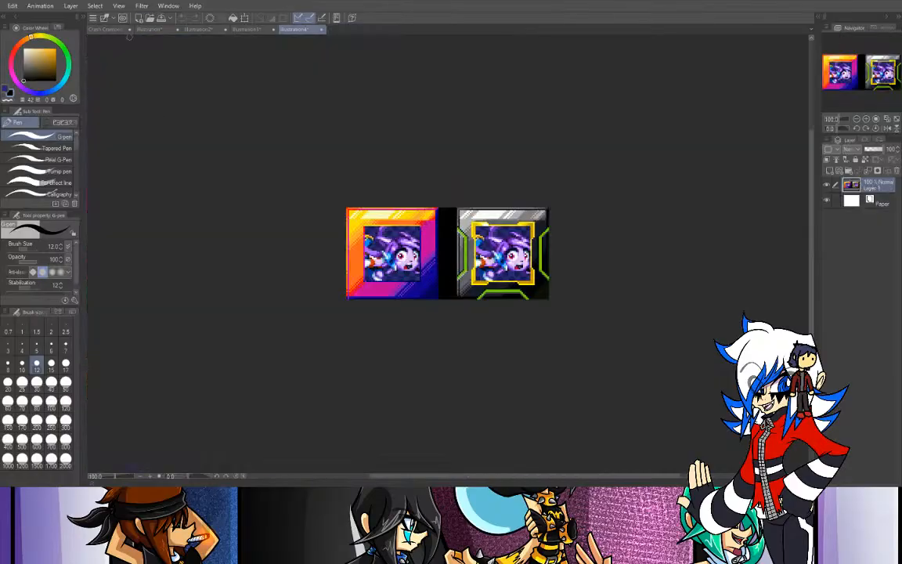
click(115, 32)
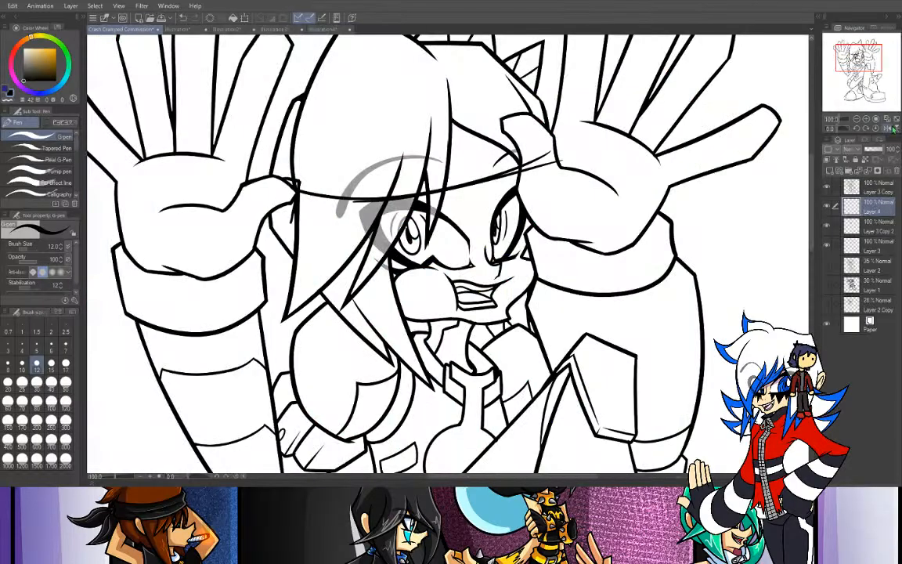
- Check the "More cramped than this" pose sketch and the glasses on the character reference sheet
click(249, 30)
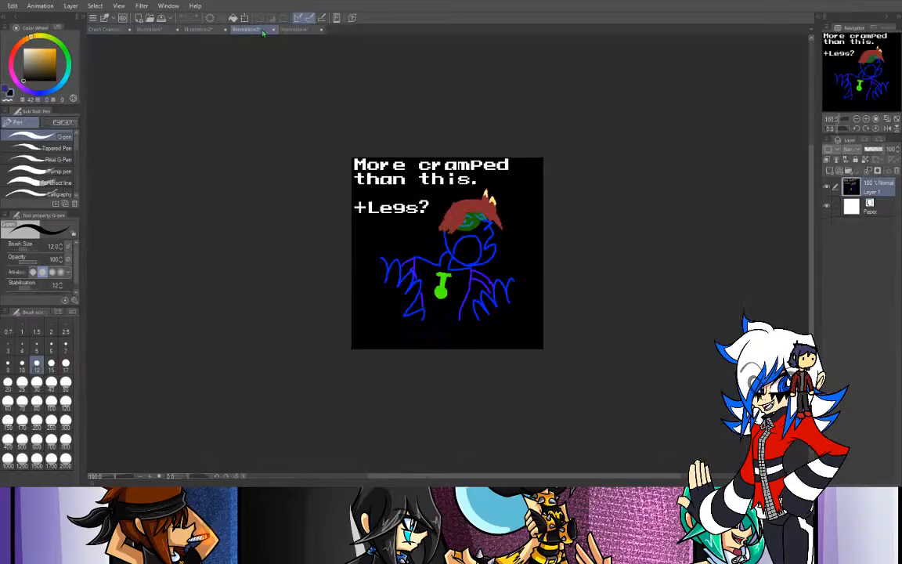
click(177, 30)
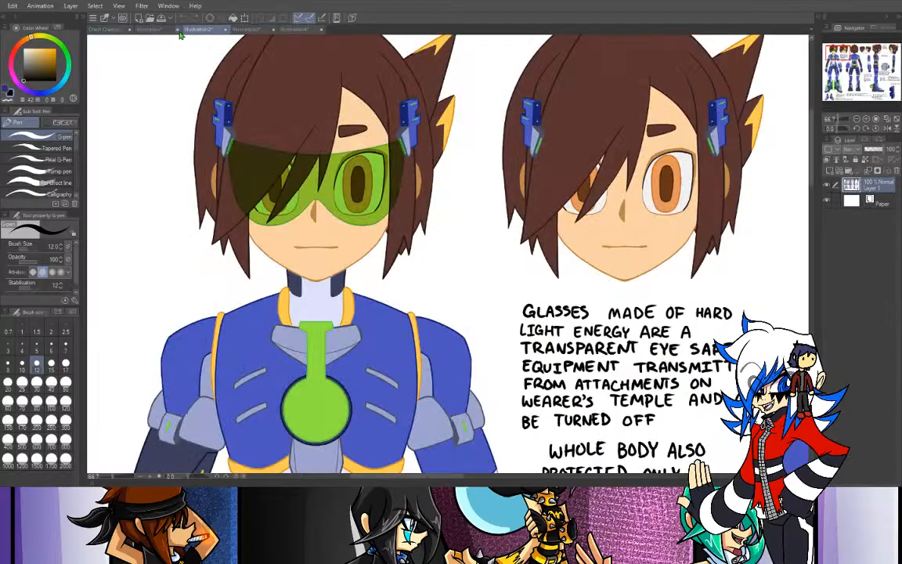
click(94, 29)
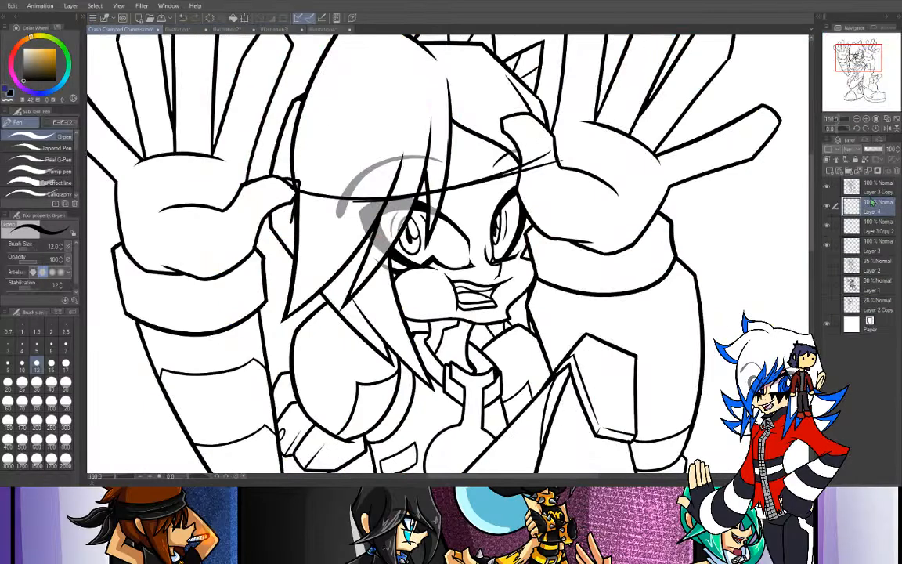
- Lower the opacity of Layer 3 Copy to 23% and make Layer 4 the active layer
click(871, 185)
click(868, 149)
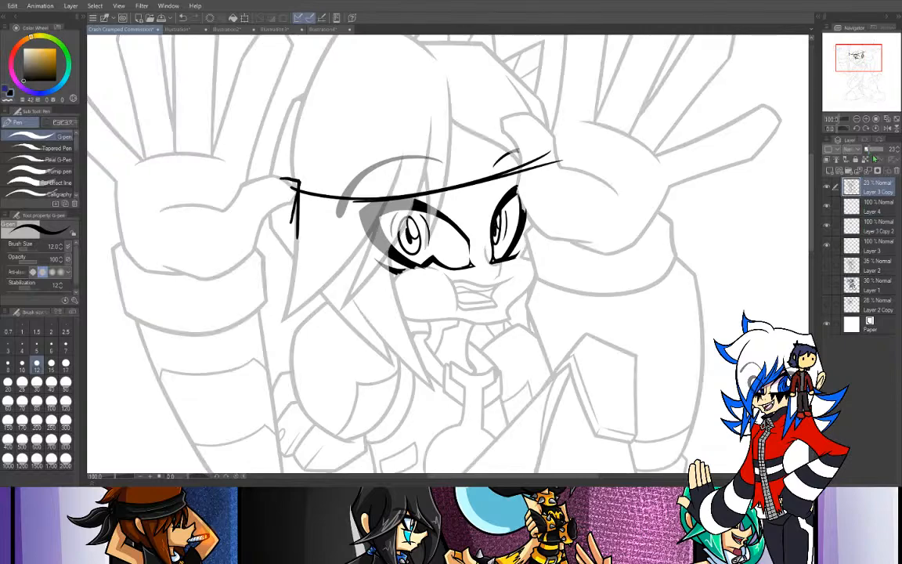
click(861, 210)
- Try roughing in the temple attachment outward from the glasses' corner, checking its shape against the character reference sheet
mouse_move(298, 181)
mouse_down()
mouse_move(270, 167)
mouse_move(274, 181)
mouse_up()
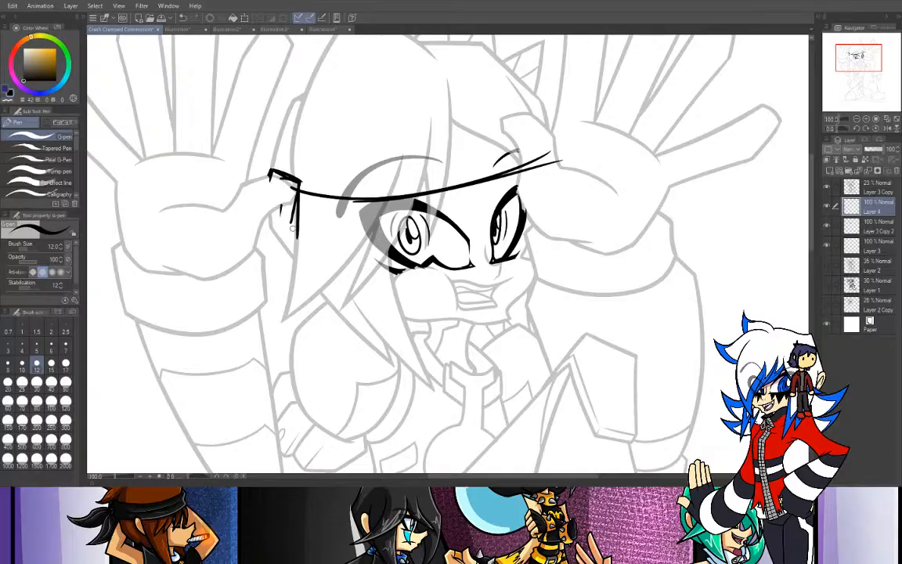
click(296, 29)
click(181, 31)
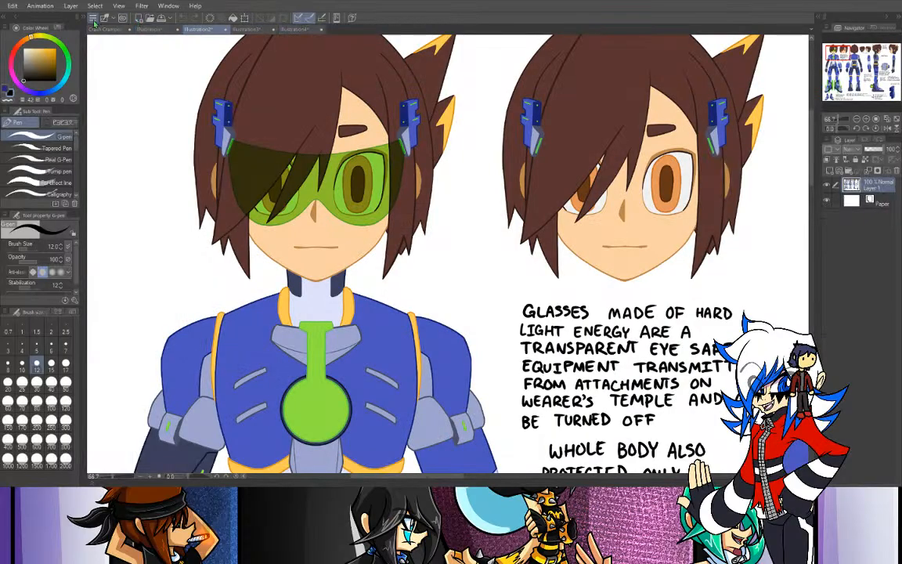
click(102, 30)
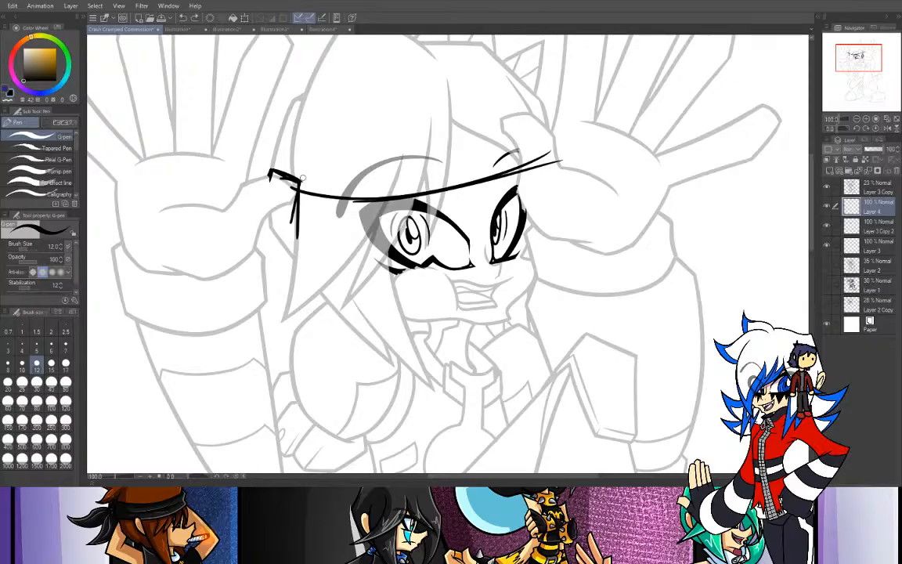
drag(288, 176, 289, 159)
- Erase the rough attachment strokes beside the glasses' corner with the Rough eraser at size 50 and opacity 100
key(e)
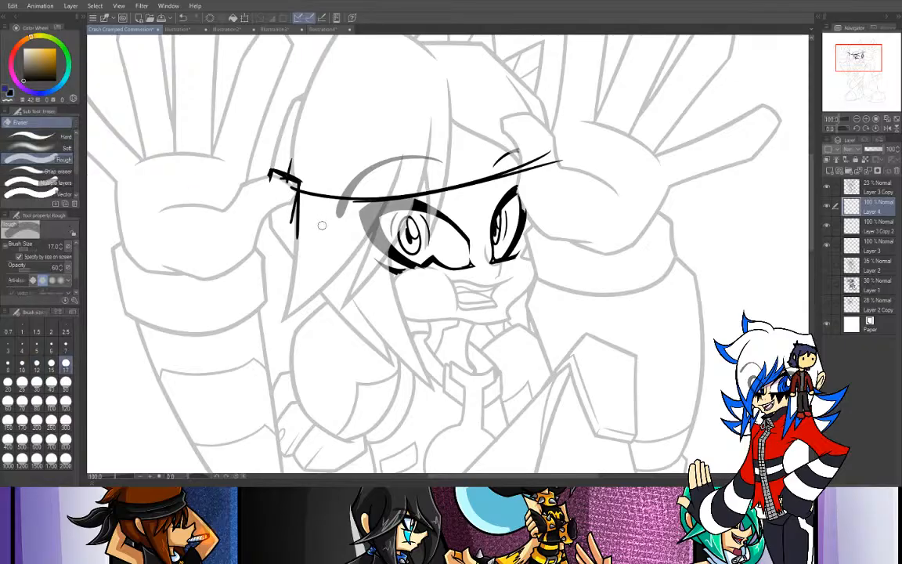
click(66, 381)
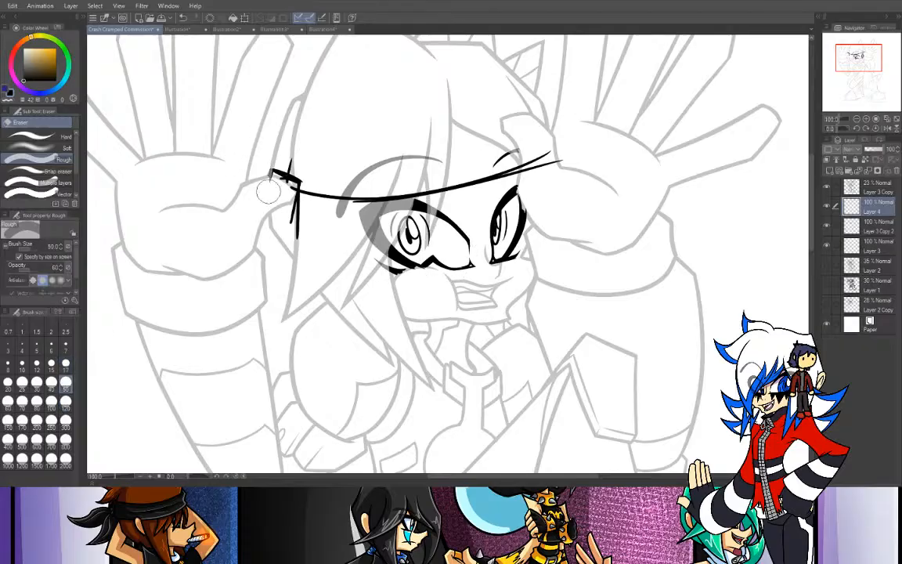
drag(280, 174, 282, 177)
key(ctrl+z)
click(40, 269)
mouse_move(276, 141)
mouse_down()
mouse_move(276, 213)
mouse_move(280, 173)
mouse_up()
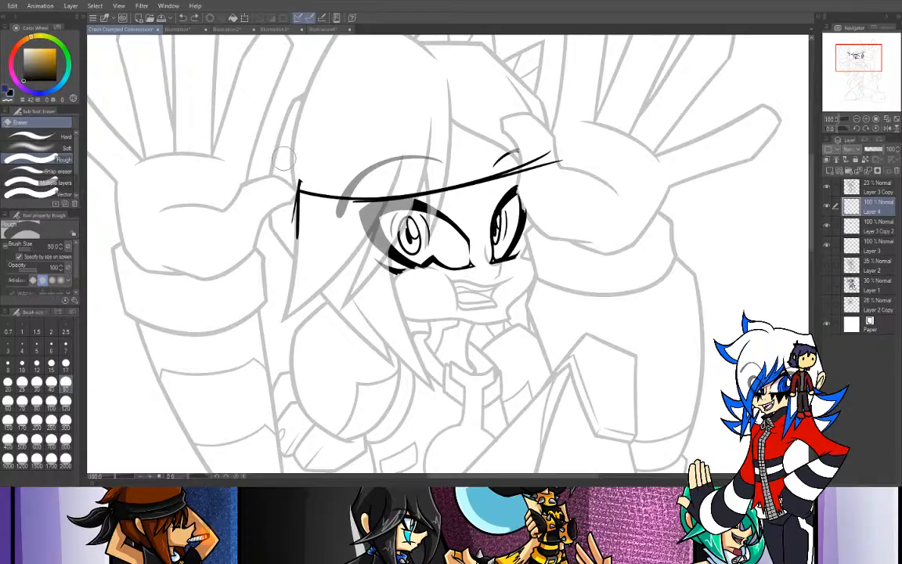
- Ink the temple attachment with the G-pen as a small slanted box at the glasses' outer corner
key(p)
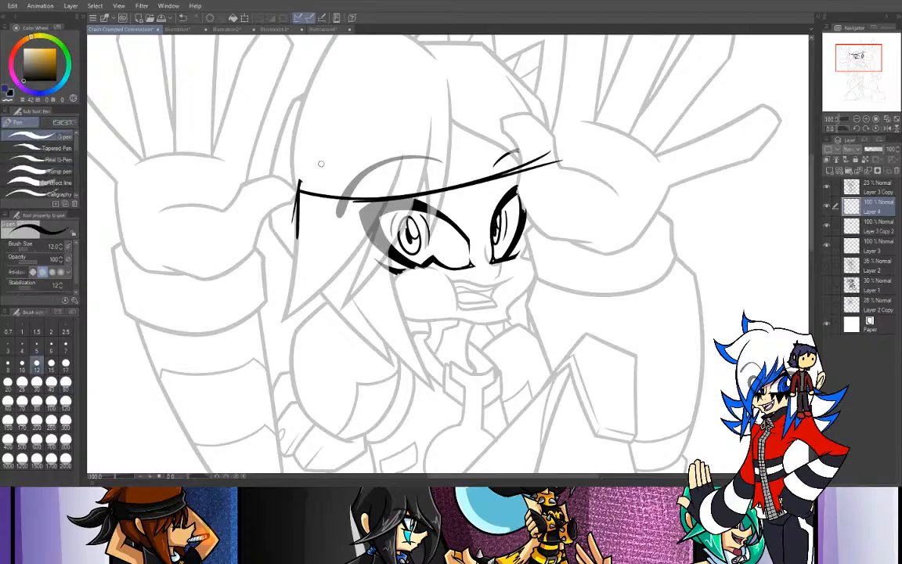
mouse_move(299, 181)
mouse_down()
mouse_move(287, 171)
mouse_move(286, 227)
mouse_up()
key(ctrl+z)
drag(286, 172, 285, 213)
key(ctrl+z)
mouse_move(286, 171)
mouse_down()
mouse_move(279, 214)
mouse_move(298, 222)
mouse_up()
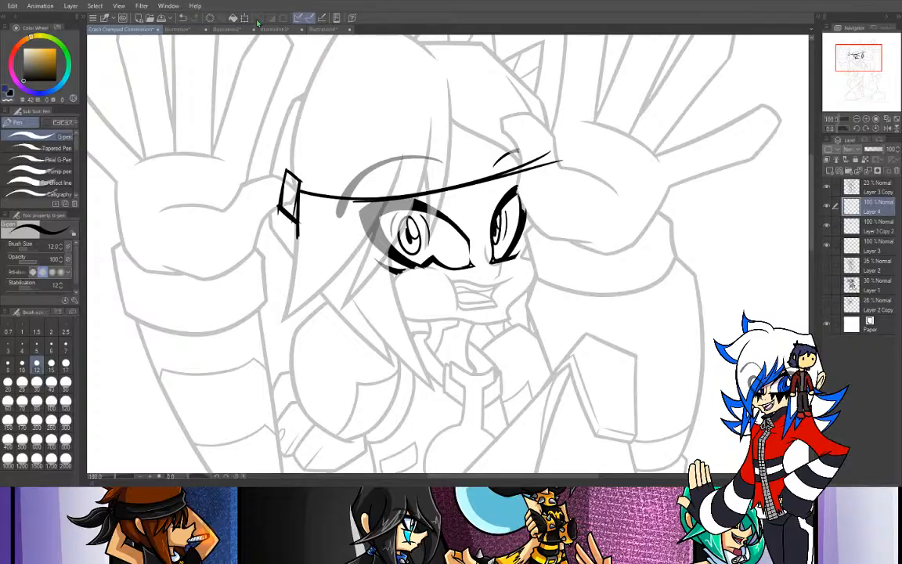
- Add inner edges that give the attachment box thickness, and clear the overshooting line below it with transparent color, consulting the reference sheet
click(205, 29)
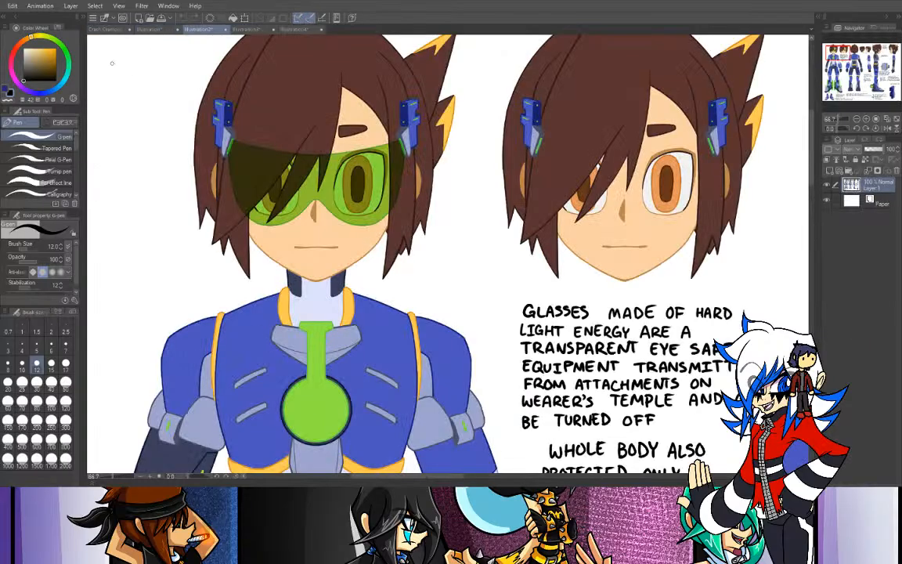
click(113, 31)
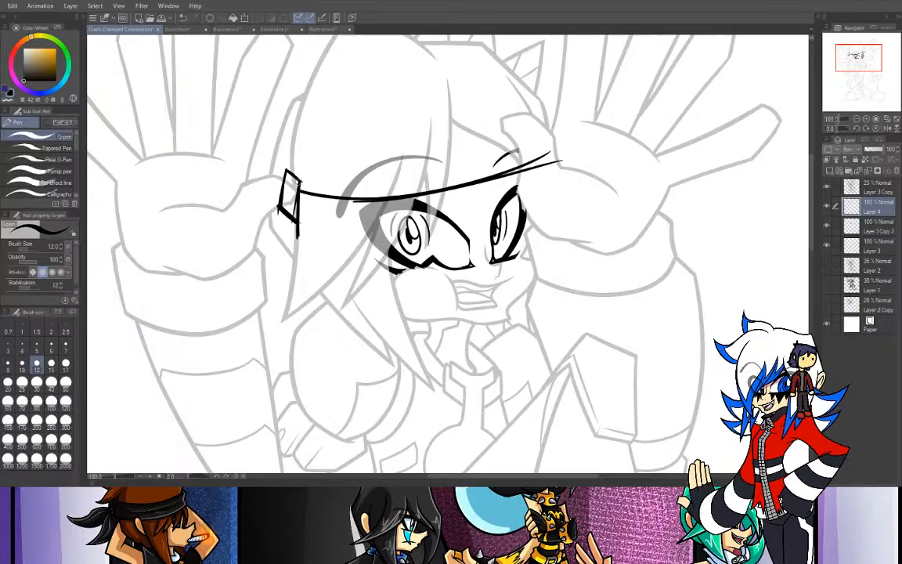
drag(294, 181, 290, 216)
key(ctrl+z)
click(7, 100)
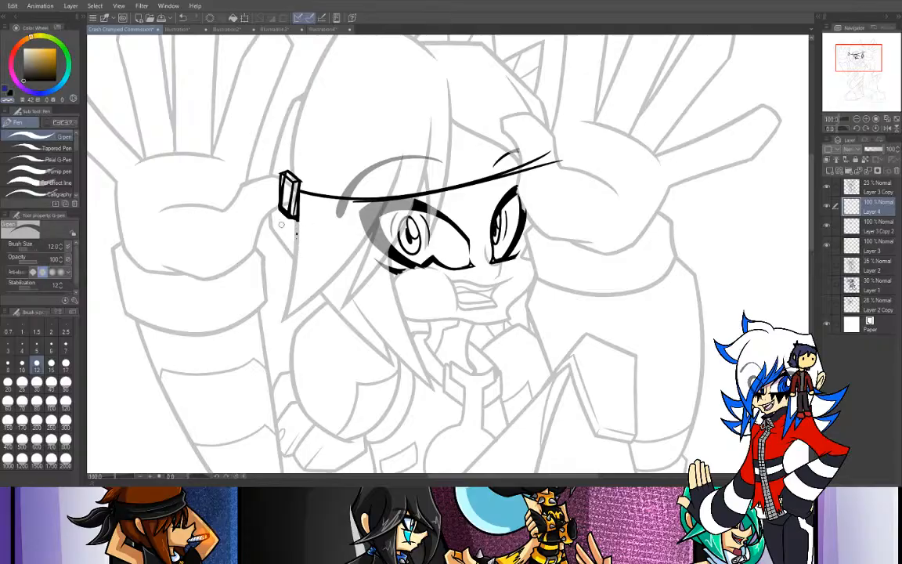
key(ctrl+z)
key(ctrl+z)
- Compare the inked attachment box with the blue temple attachments on the character reference sheet
click(867, 119)
drag(858, 59, 852, 51)
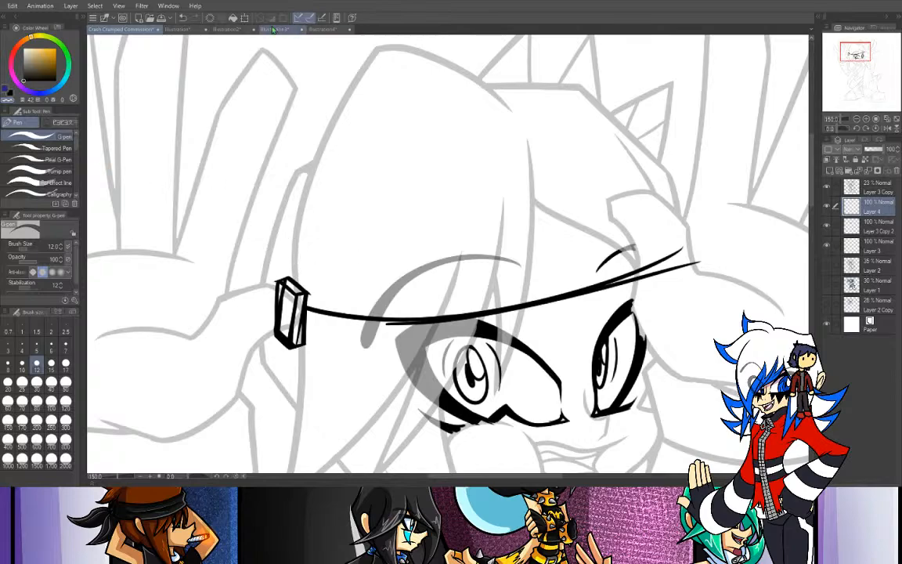
click(177, 29)
click(200, 30)
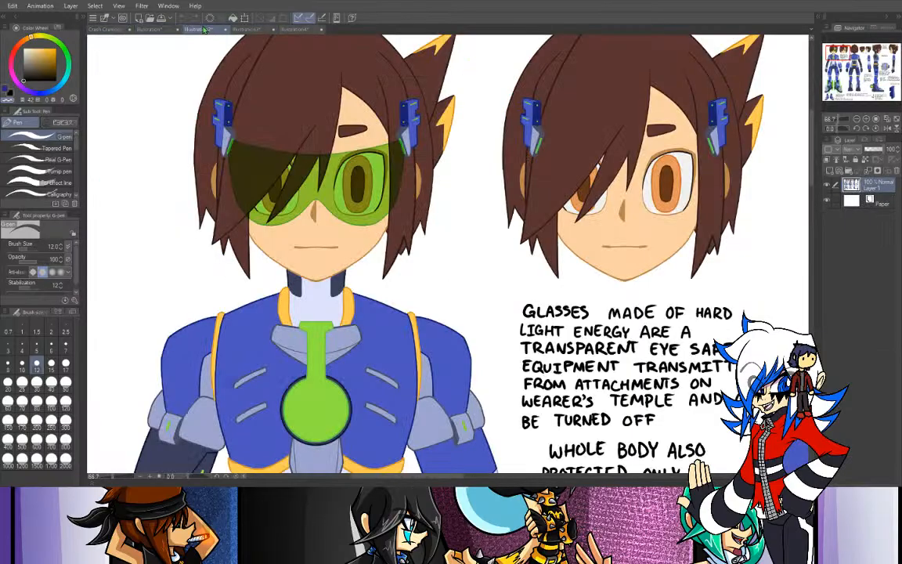
click(105, 29)
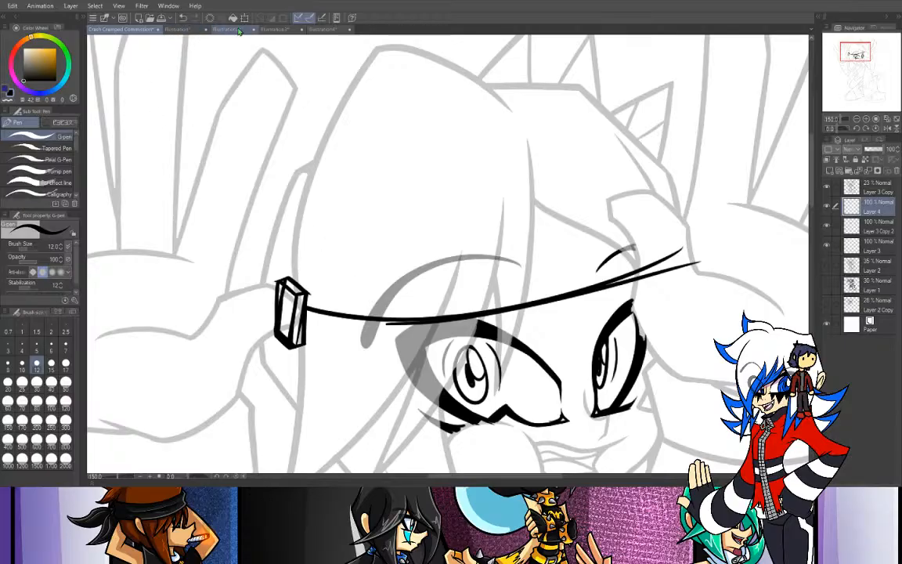
- Ink an upper block with upright edges and a slanted top face above the attachment box, consulting the blue attachment drawing on the reference sheet
click(234, 30)
drag(894, 93, 895, 94)
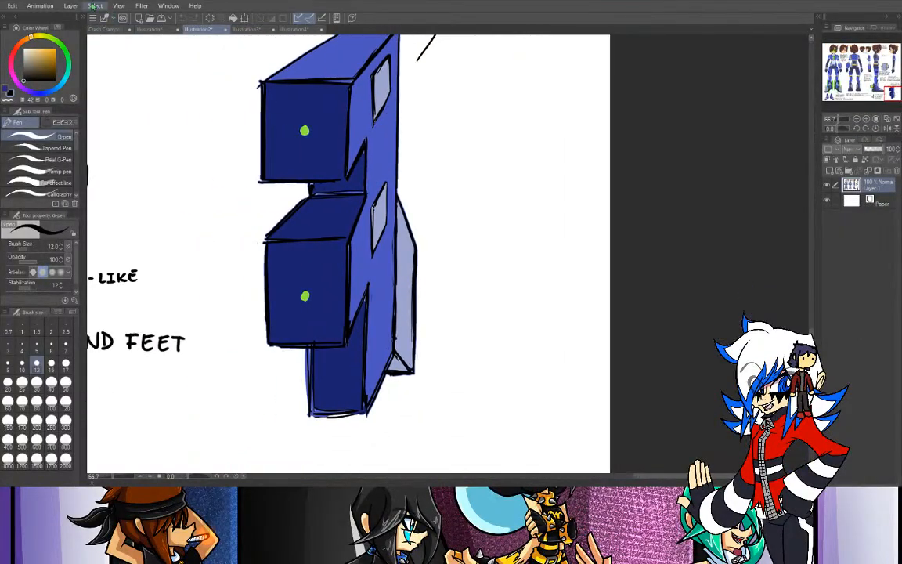
click(110, 30)
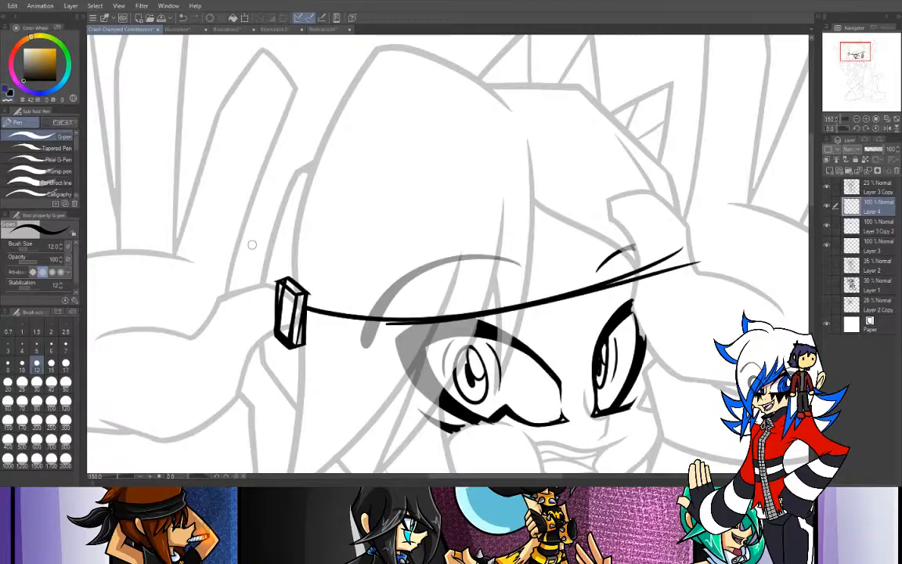
mouse_move(295, 259)
mouse_down()
mouse_move(290, 278)
mouse_move(297, 246)
mouse_up()
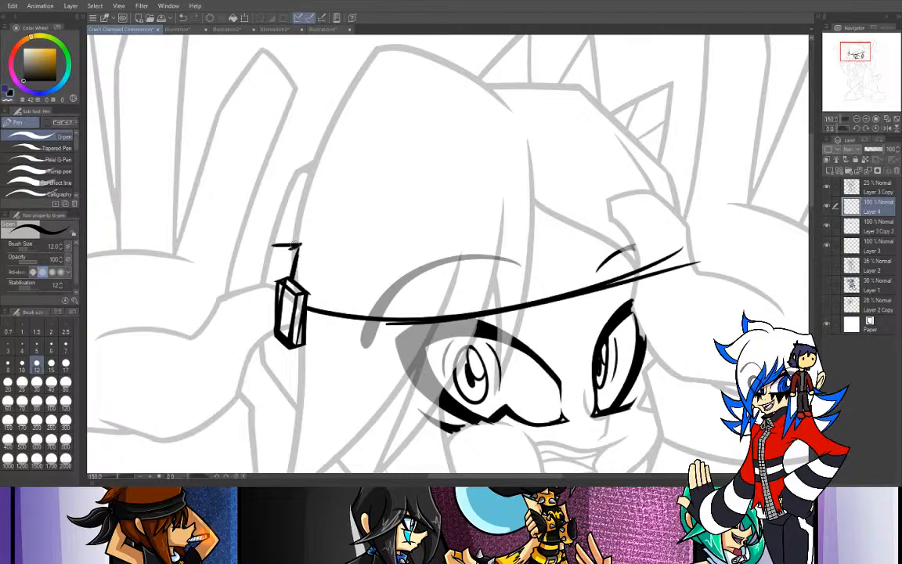
key(ctrl+z)
key(ctrl+z)
key(ctrl+z)
key(ctrl+z)
key(ctrl+z)
key(ctrl+z)
mouse_move(293, 281)
mouse_down()
mouse_move(300, 246)
mouse_move(277, 247)
mouse_move(277, 280)
mouse_up()
key(ctrl+z)
key(ctrl+z)
mouse_move(300, 247)
mouse_down()
mouse_move(275, 239)
mouse_move(263, 252)
mouse_move(264, 234)
mouse_move(260, 243)
mouse_move(250, 238)
mouse_move(281, 251)
mouse_up()
key(ctrl+z)
key(ctrl+z)
key(ctrl+z)
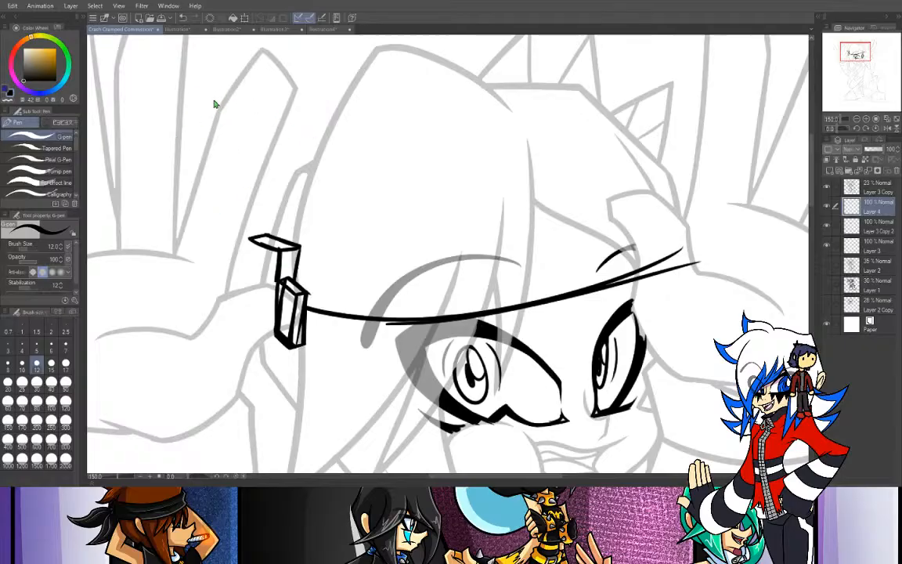
- View the two Koda's World comic page images, closing each, and return to the commission drawing
double_click(254, 306)
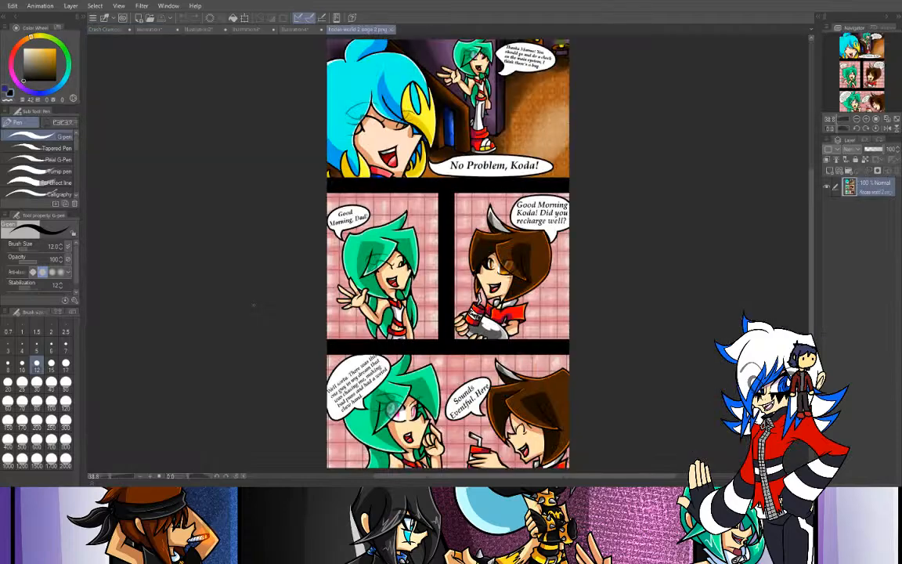
drag(865, 63, 884, 76)
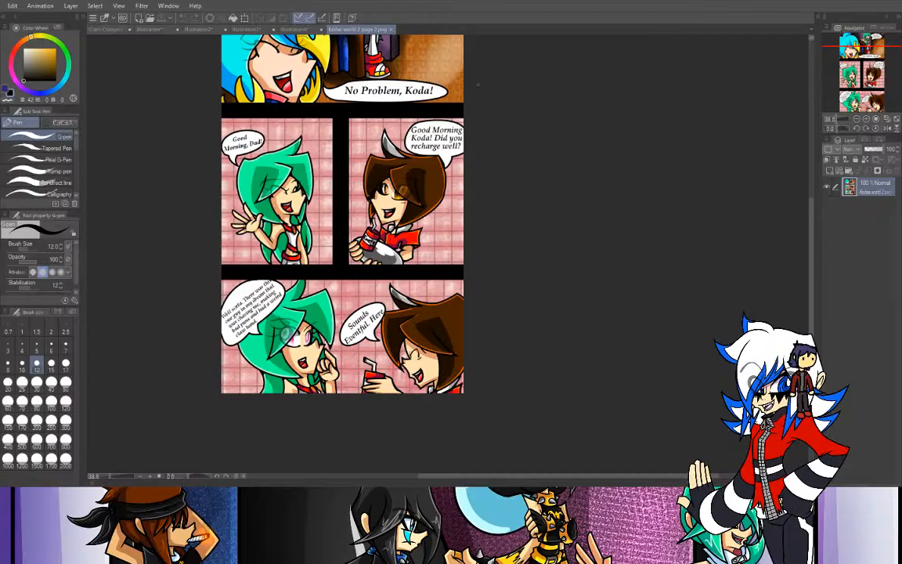
click(391, 30)
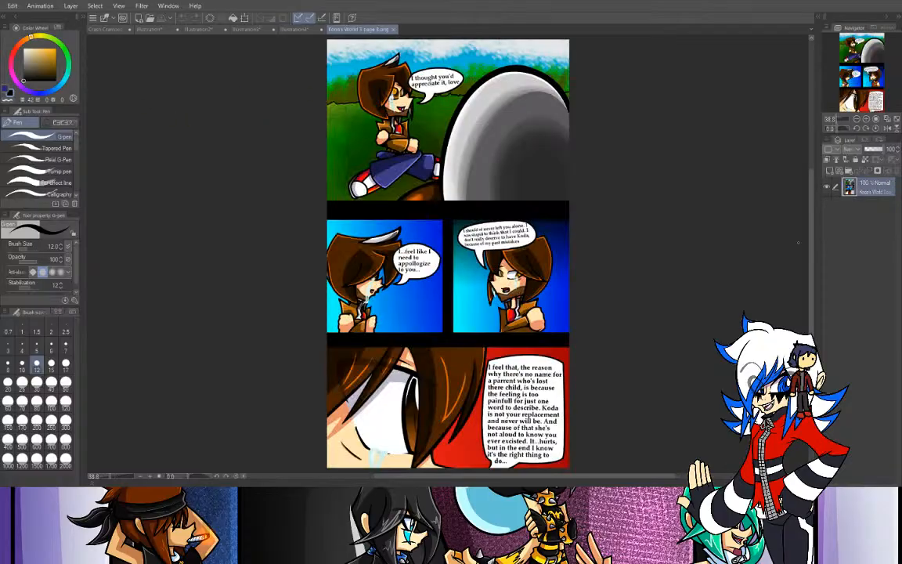
click(874, 119)
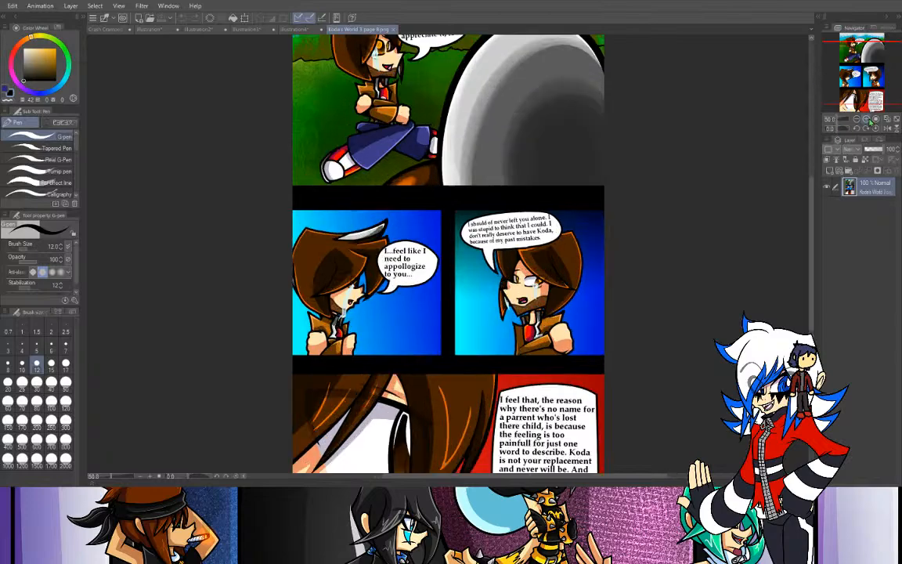
drag(861, 84, 862, 76)
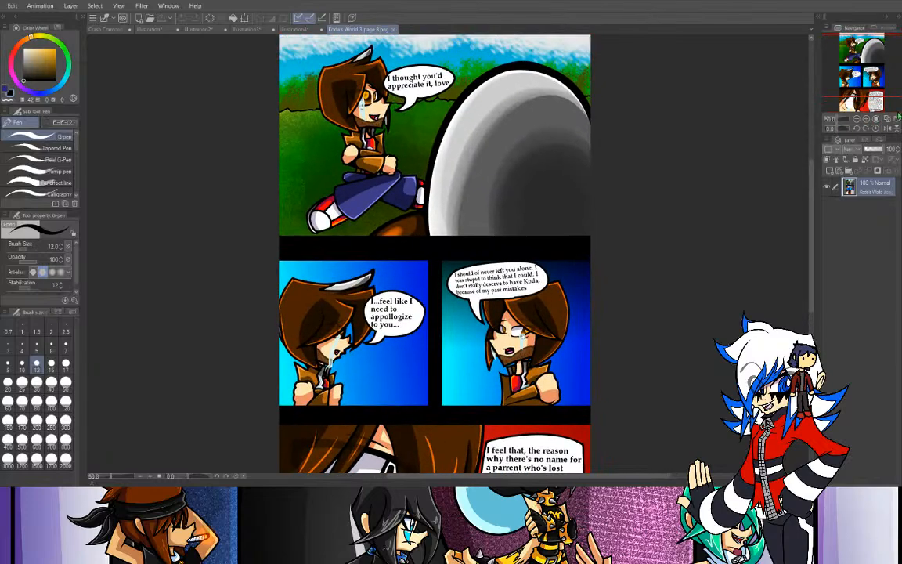
click(395, 30)
click(119, 29)
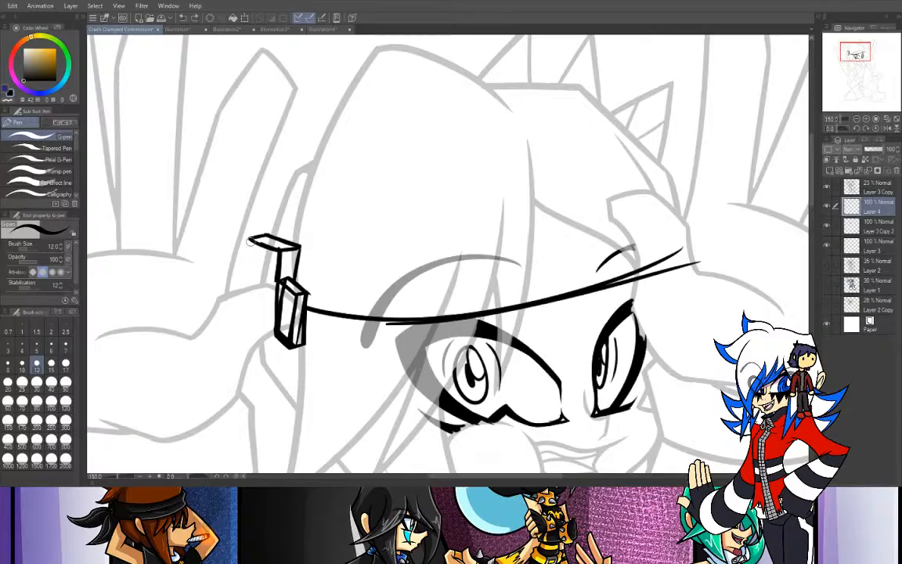
- Ink the upper block's outer edge with stepped notches, following the blue attachment drawing on the reference sheet
key(ctrl+z)
mouse_move(250, 239)
mouse_down()
mouse_move(249, 260)
mouse_move(260, 264)
mouse_up()
click(225, 29)
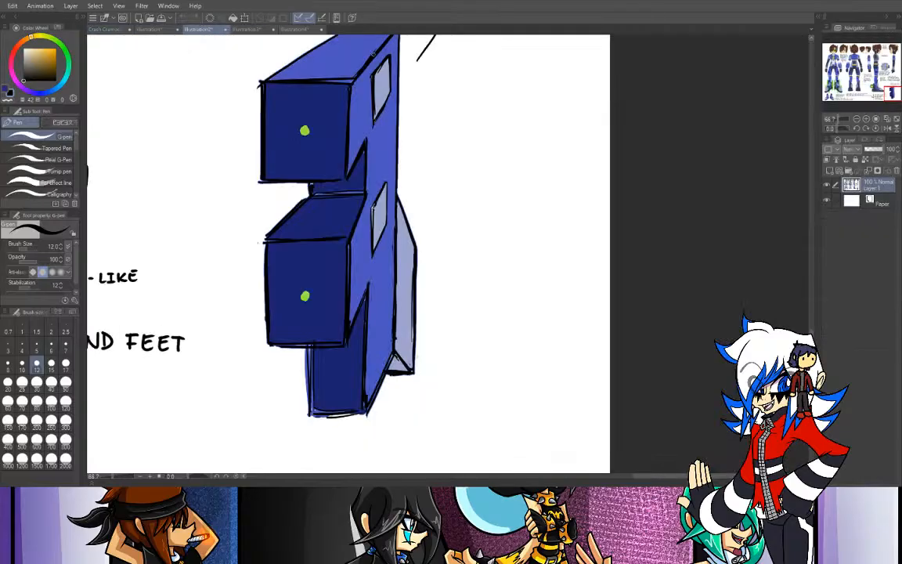
drag(832, 53, 891, 93)
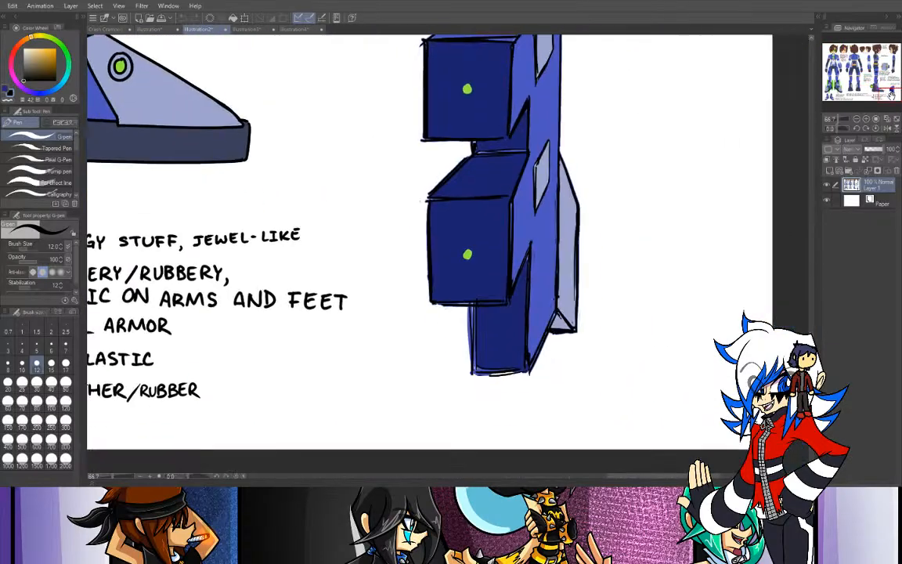
click(109, 29)
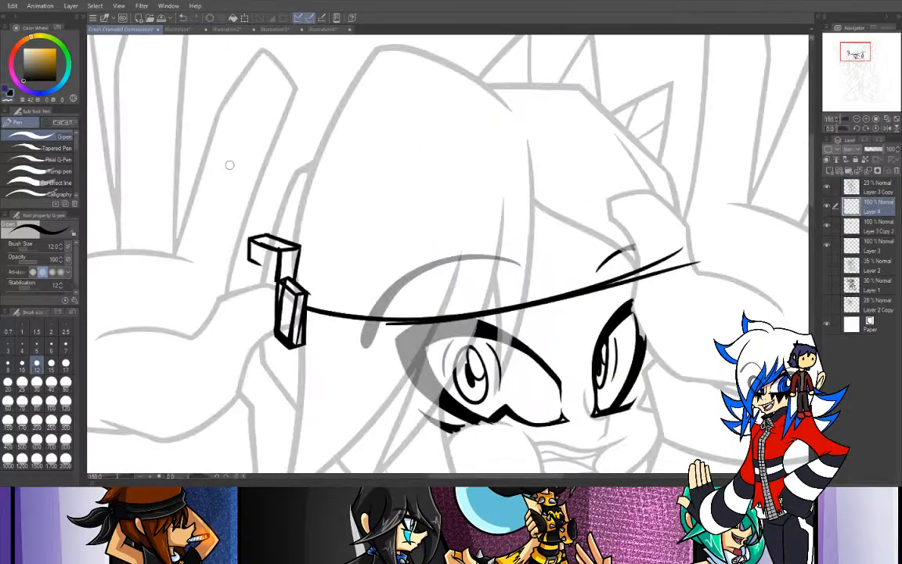
key(ctrl+z)
drag(249, 237, 249, 258)
drag(249, 272, 247, 290)
drag(249, 270, 248, 290)
- Finish the block's notched edge and add small dots on its faces, checking the attachments on the reference sheet's front head view
click(293, 29)
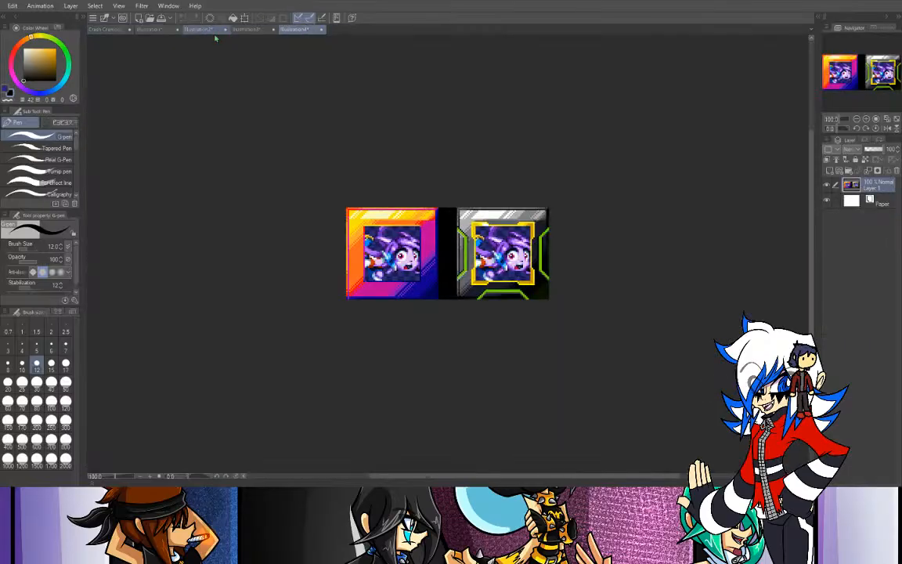
click(198, 29)
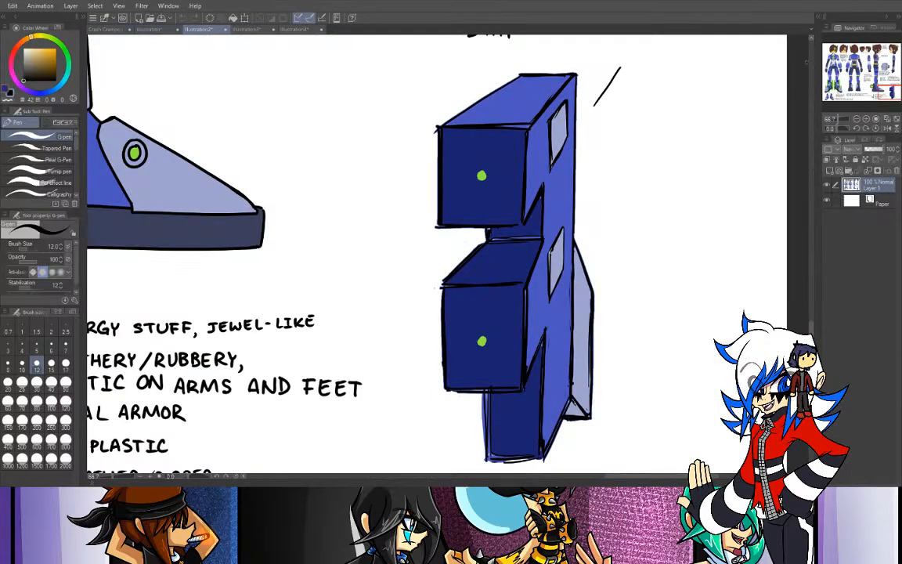
click(829, 47)
drag(828, 47, 836, 48)
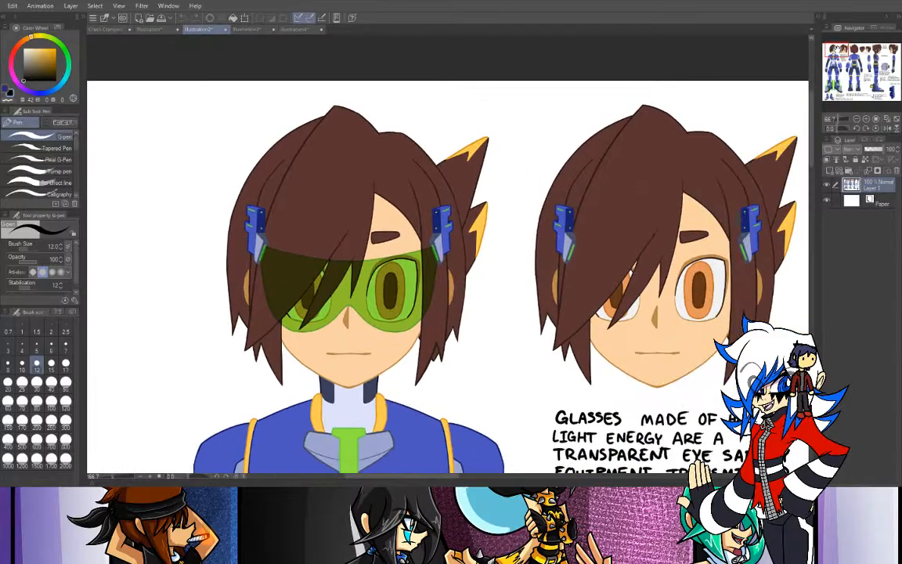
click(121, 29)
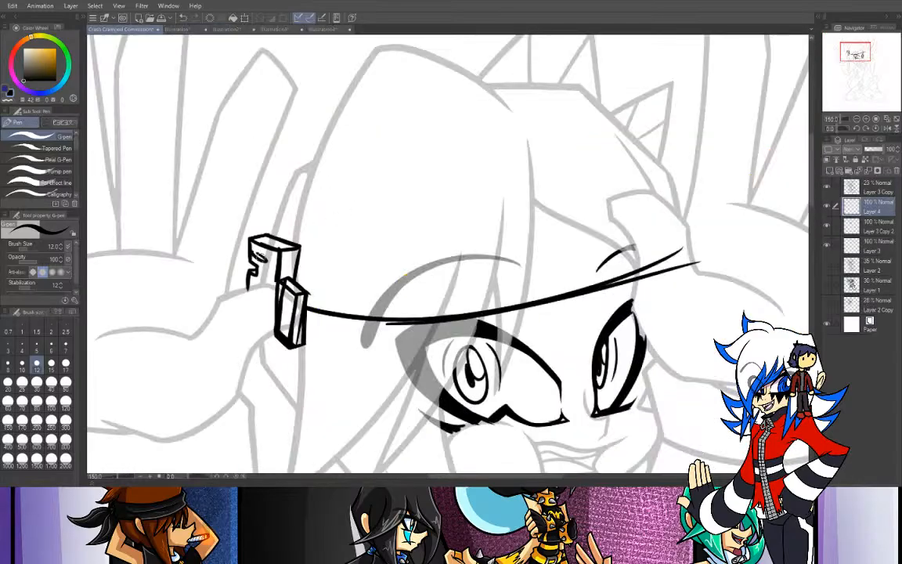
click(269, 263)
drag(249, 279, 253, 286)
click(164, 30)
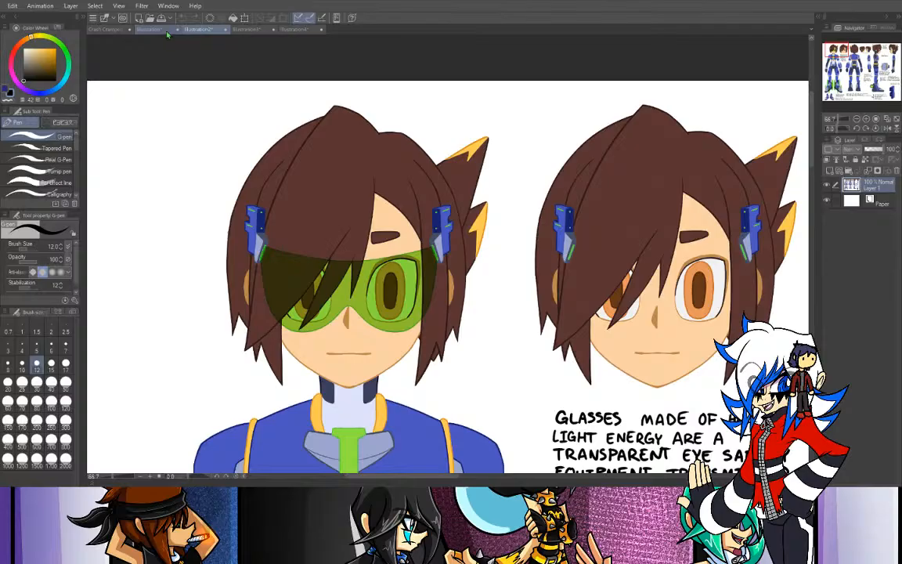
click(114, 30)
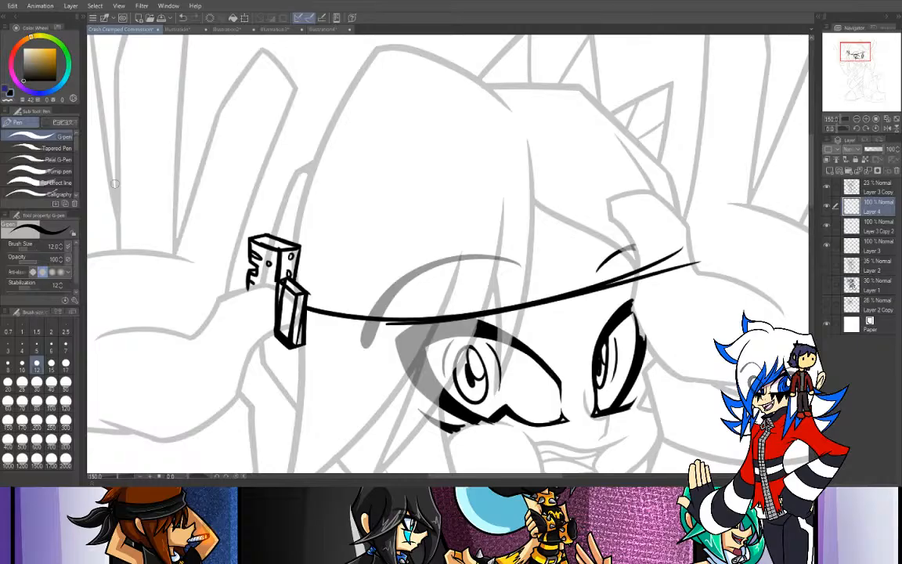
- Erase the overshooting doubled stroke at the far end of the glasses' top line with the Rough eraser at size 50
key(e)
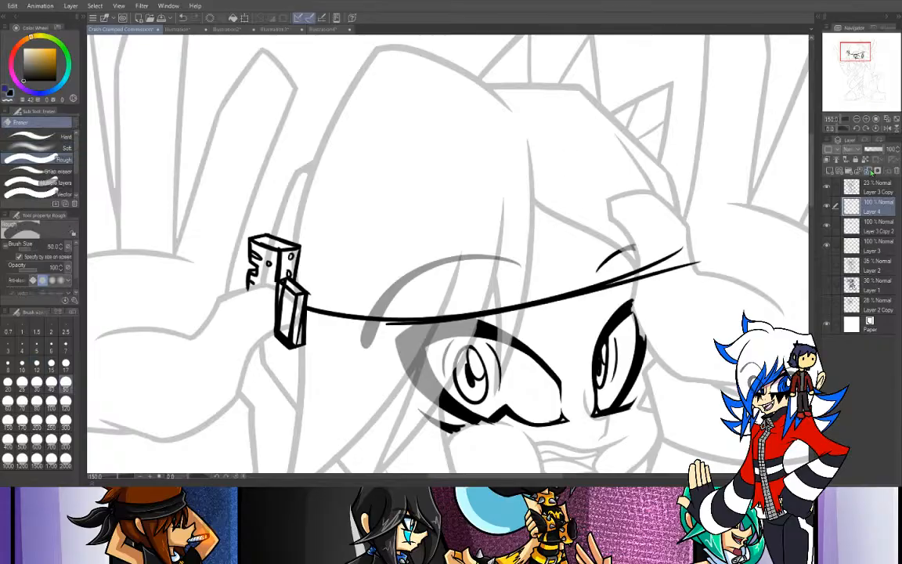
drag(838, 130, 844, 130)
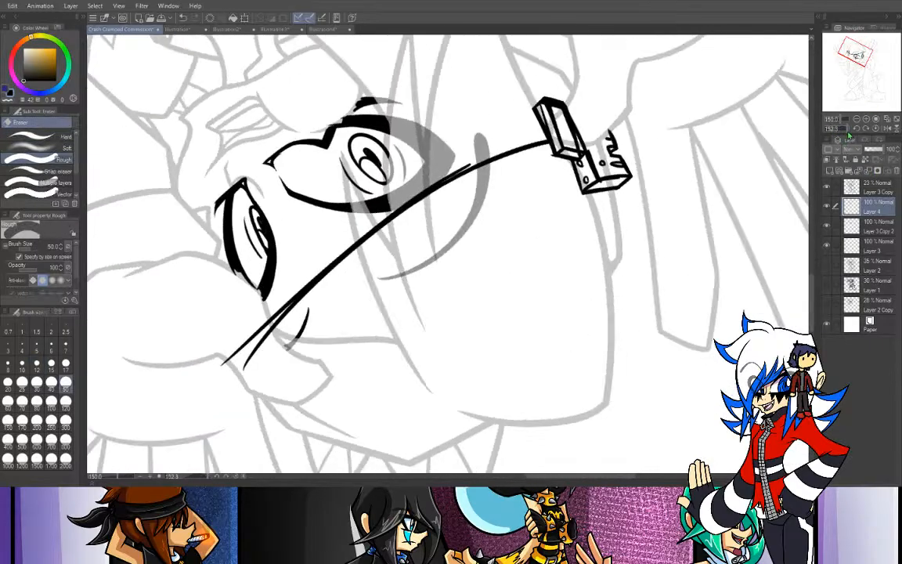
click(858, 122)
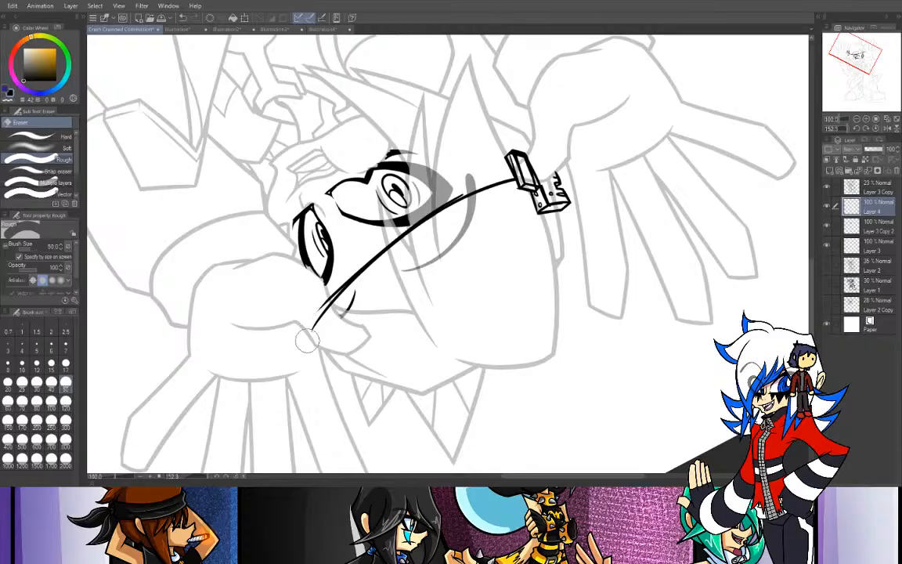
drag(408, 253, 304, 347)
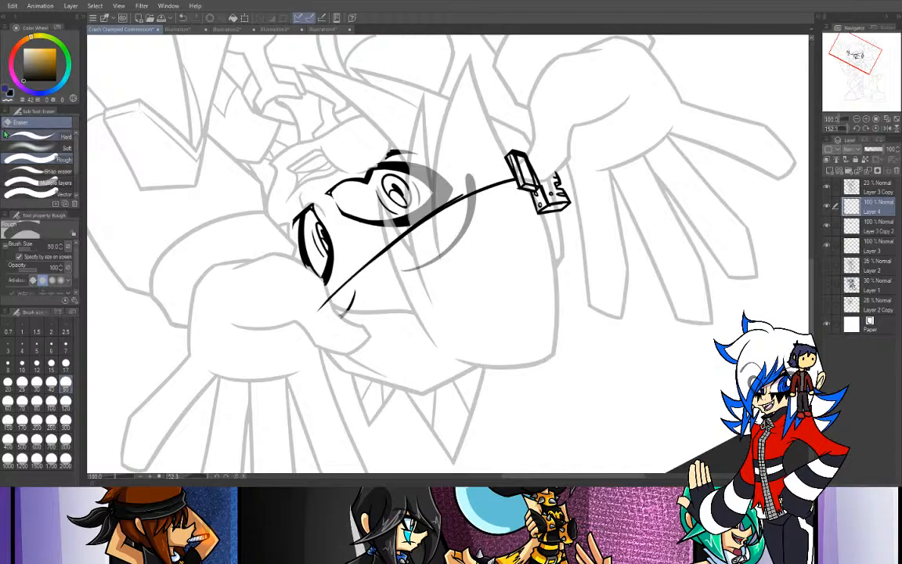
- Thicken the far half of the glasses' top line with the G-pen at size 12 and erase its overshoot at the raised hand
key(p)
drag(326, 299, 435, 212)
key(ctrl+z)
drag(323, 304, 441, 205)
drag(330, 297, 411, 228)
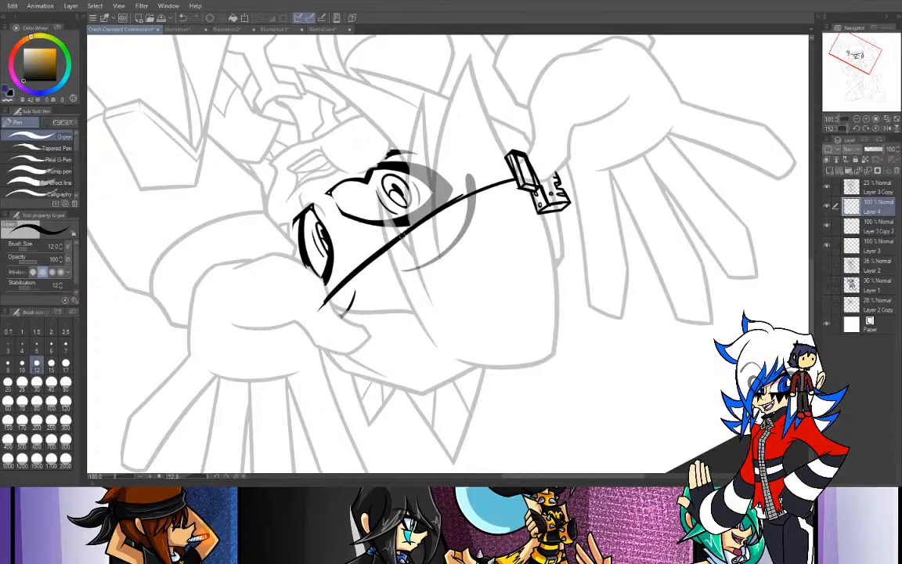
key(e)
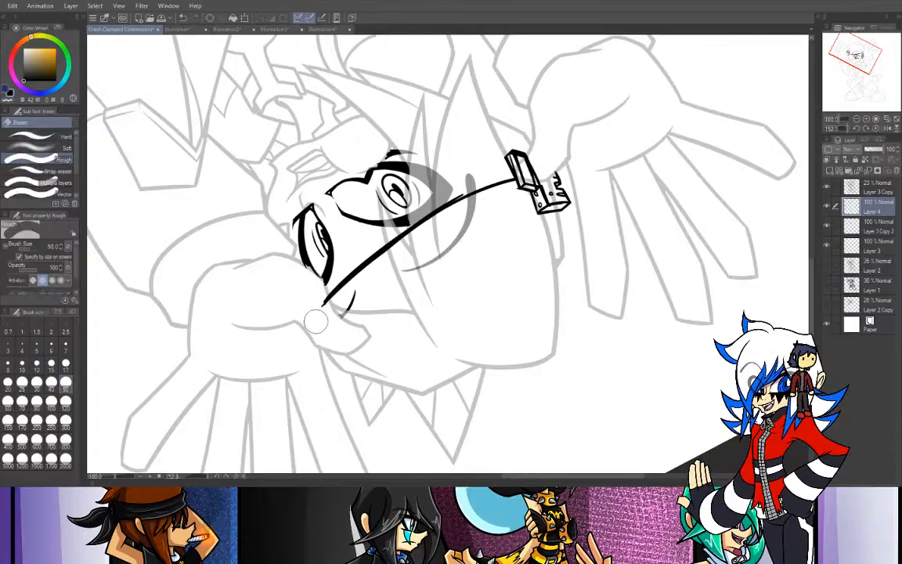
- Ink the glasses' side edge with the G-pen, curving from the attachment box down below the nearer eye
click(875, 128)
drag(858, 55, 860, 59)
key(p)
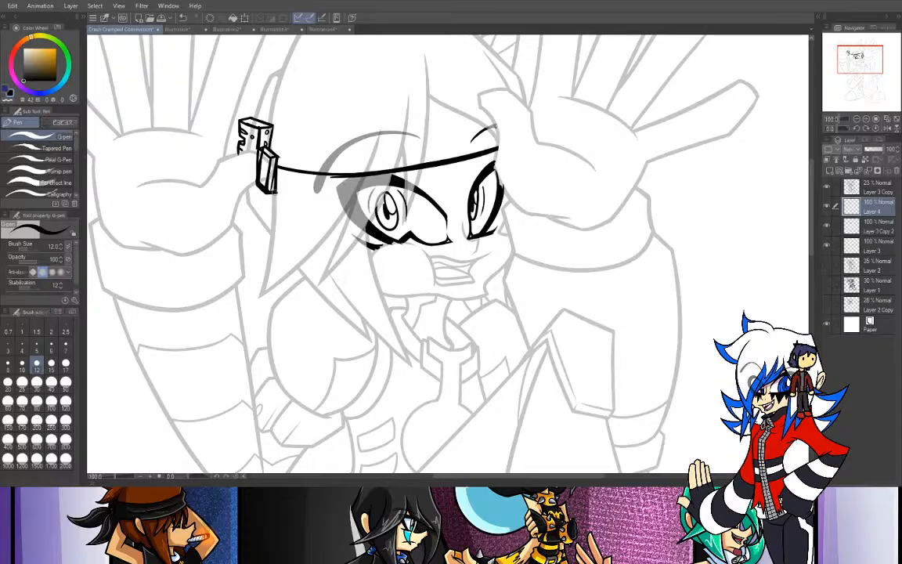
drag(272, 190, 378, 256)
key(ctrl+z)
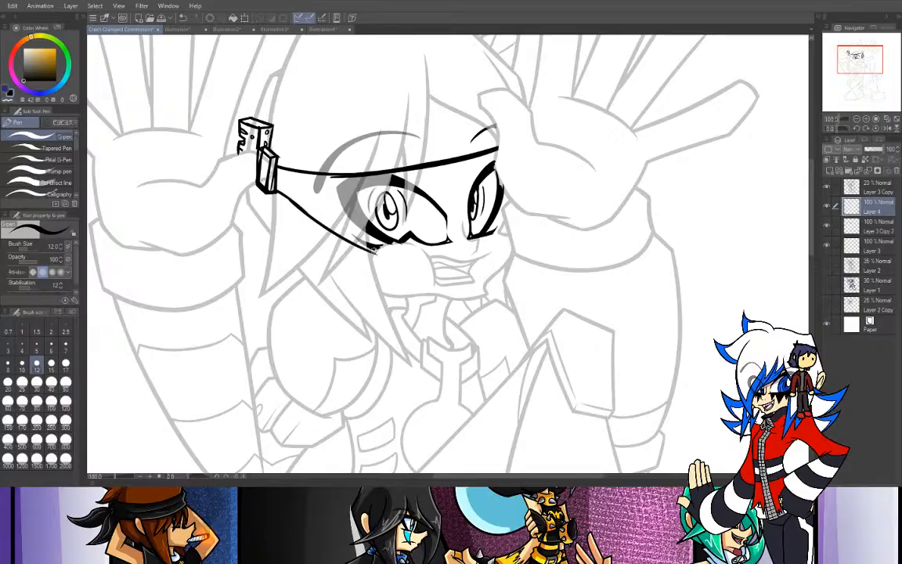
- Ink the glasses' bottom rim beneath both eyes with an arch over the nose, consulting the glasses on the reference sheet
click(283, 31)
click(305, 31)
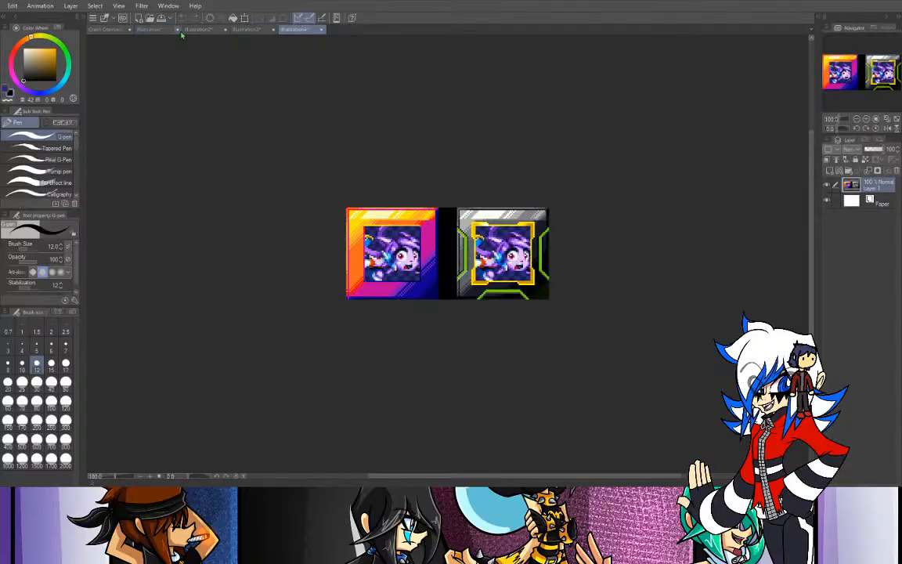
click(143, 32)
click(179, 31)
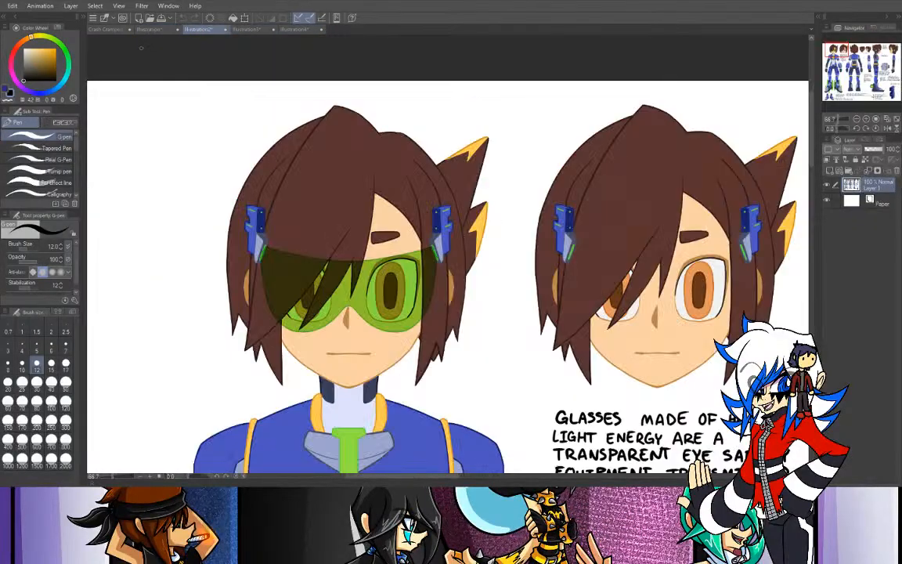
click(119, 31)
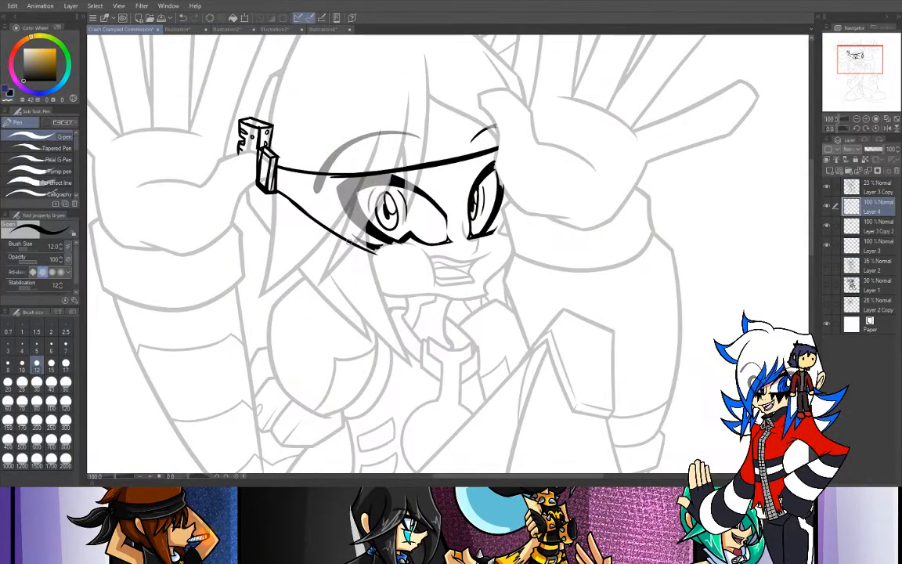
key(ctrl+z)
drag(365, 248, 450, 247)
drag(375, 254, 475, 234)
key(ctrl+z)
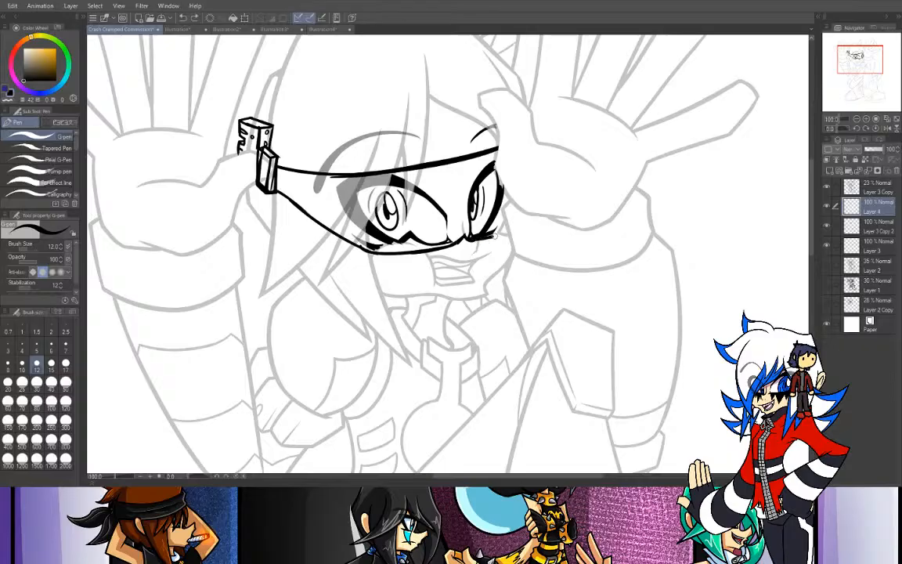
drag(470, 240, 509, 230)
- Lower the opacity of Layer 4 with the glasses line art to 28%, toggling Layer 3 Copy's visibility to check the sketch
click(869, 148)
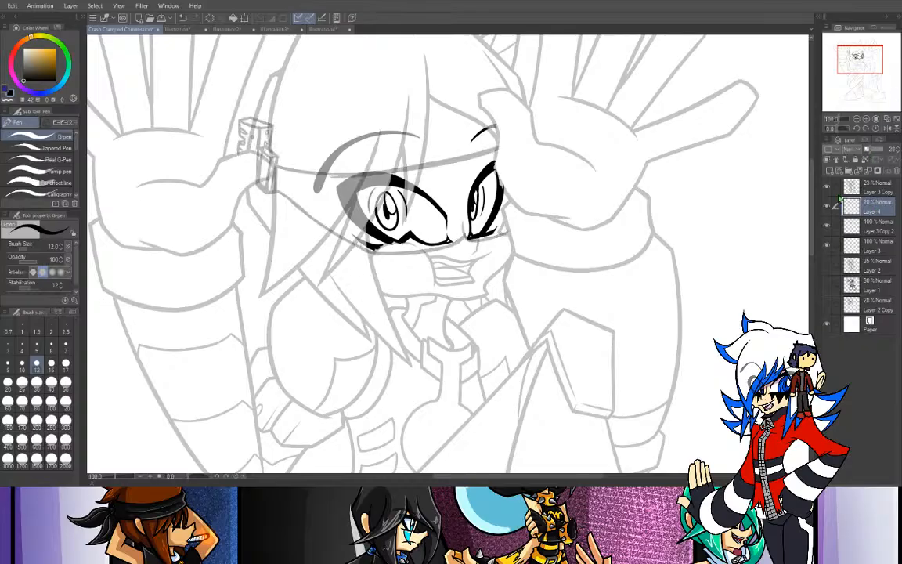
alt+click(828, 188)
alt+click(827, 189)
- Add a new raster layer at the top of the stack and choose a bright green drawing color
click(830, 171)
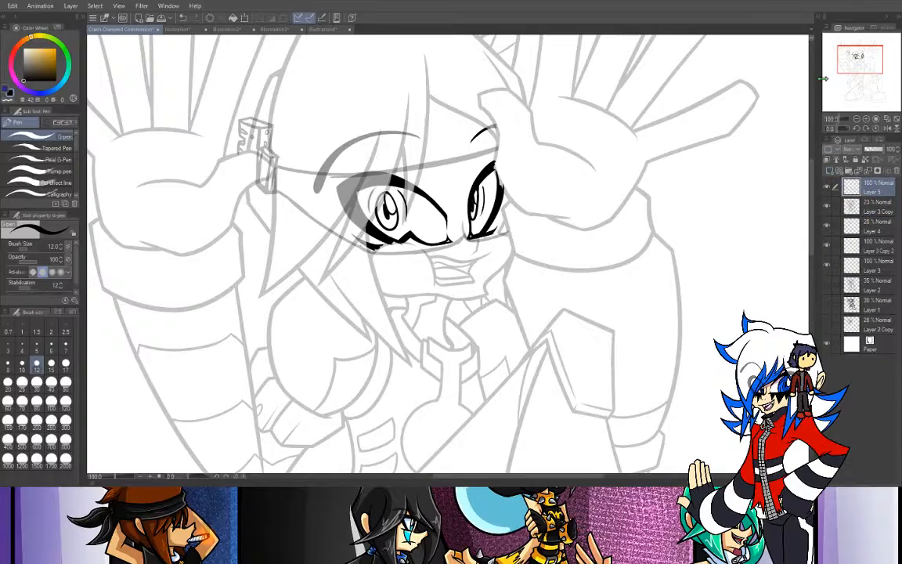
drag(63, 68, 67, 53)
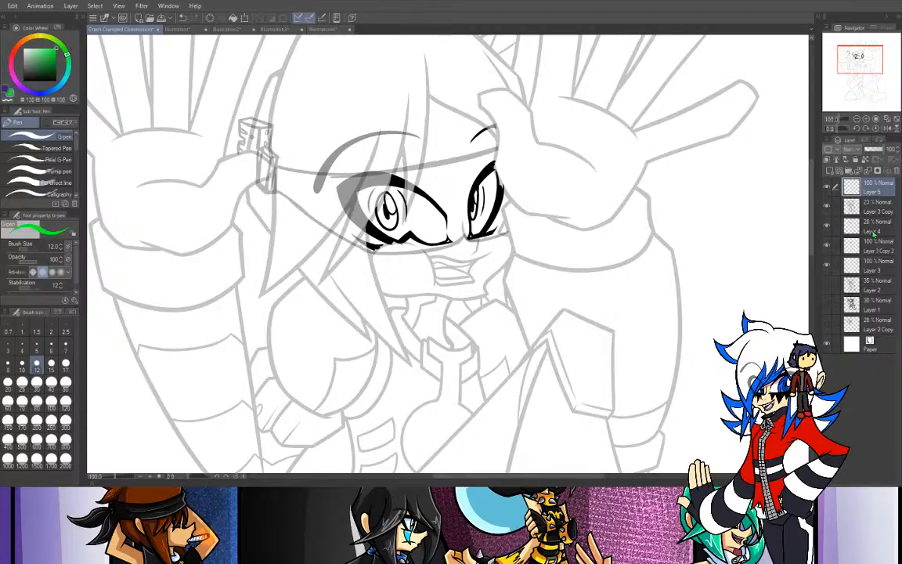
- Set the opacity of Layer 4 with the glasses line art to about 36%
click(873, 233)
click(870, 149)
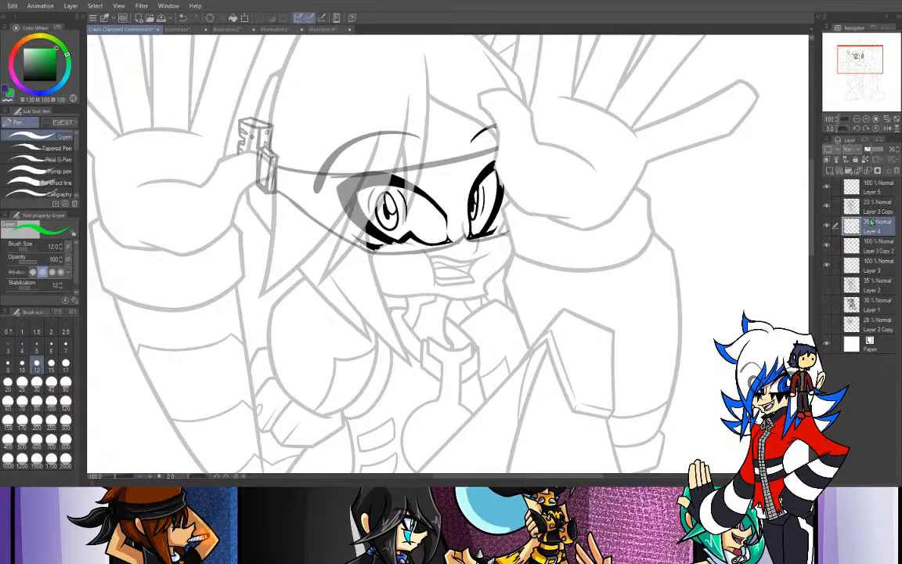
- Raise the opacity of Layer 3 Copy to 100% and make Layer 5 the active drawing layer
click(871, 209)
click(882, 149)
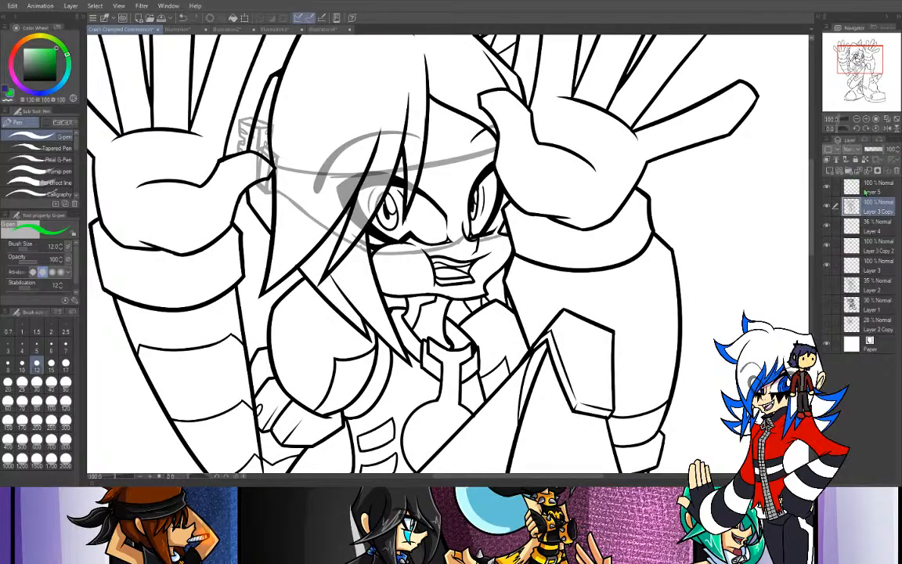
click(865, 190)
- Ink the green top face and notched outer edge of the glasses' temple attachment on Layer 5, redoing rough strokes
mouse_move(248, 118)
mouse_down()
mouse_move(274, 125)
mouse_move(239, 117)
mouse_up()
key(ctrl+z)
key(ctrl+z)
key(ctrl+z)
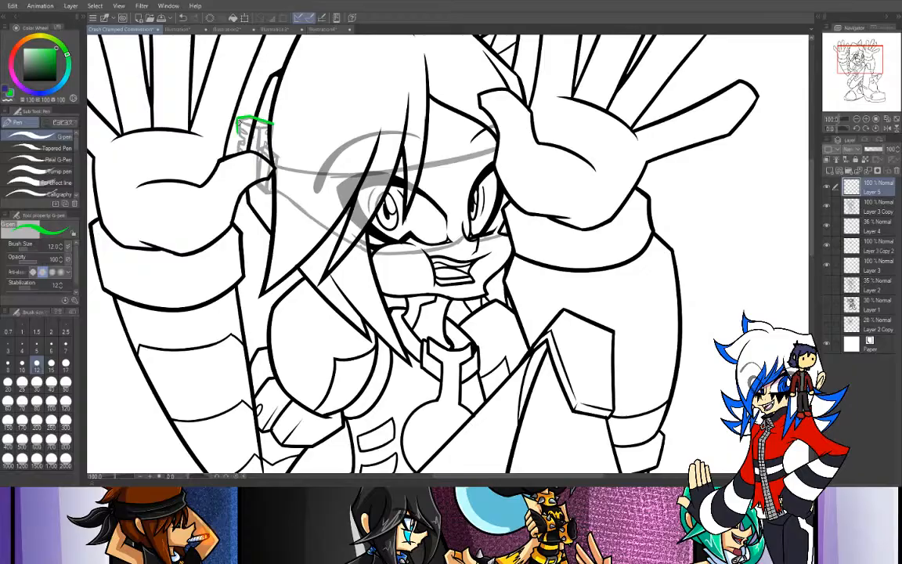
key(ctrl+z)
drag(237, 128, 245, 139)
key(ctrl+plus)
mouse_move(110, 82)
mouse_down()
mouse_move(261, 193)
mouse_move(271, 162)
mouse_move(304, 171)
mouse_move(295, 168)
mouse_move(294, 185)
mouse_move(294, 169)
mouse_move(293, 185)
mouse_up()
key(ctrl+z)
key(ctrl+z)
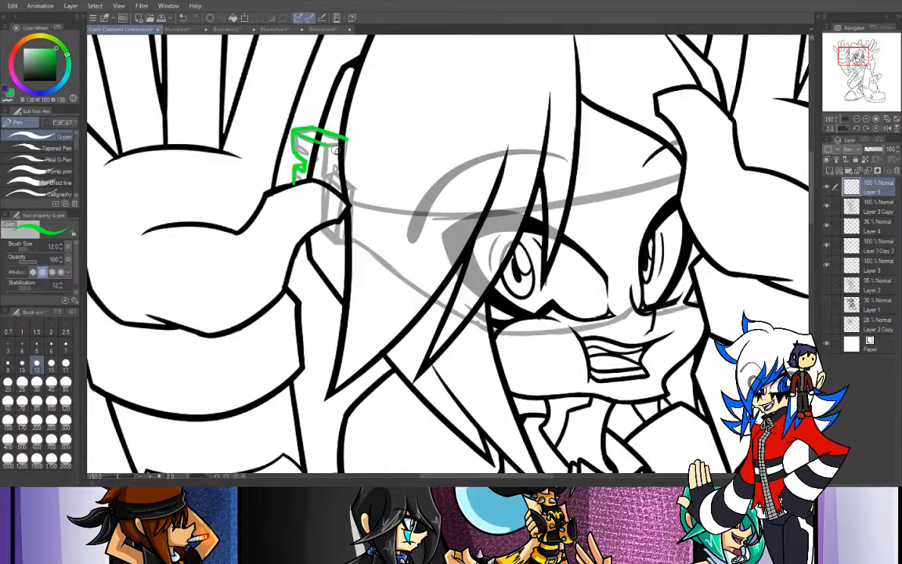
- Ink the front and side faces of the temple attachment's upper block in green, closing its bottom edge
mouse_move(296, 132)
mouse_down()
mouse_move(328, 145)
mouse_move(350, 139)
mouse_up()
key(ctrl+z)
key(ctrl+z)
key(ctrl+z)
key(ctrl+z)
drag(296, 131, 349, 142)
key(ctrl+z)
drag(343, 156, 345, 178)
key(ctrl+z)
drag(349, 142, 339, 175)
key(ctrl+z)
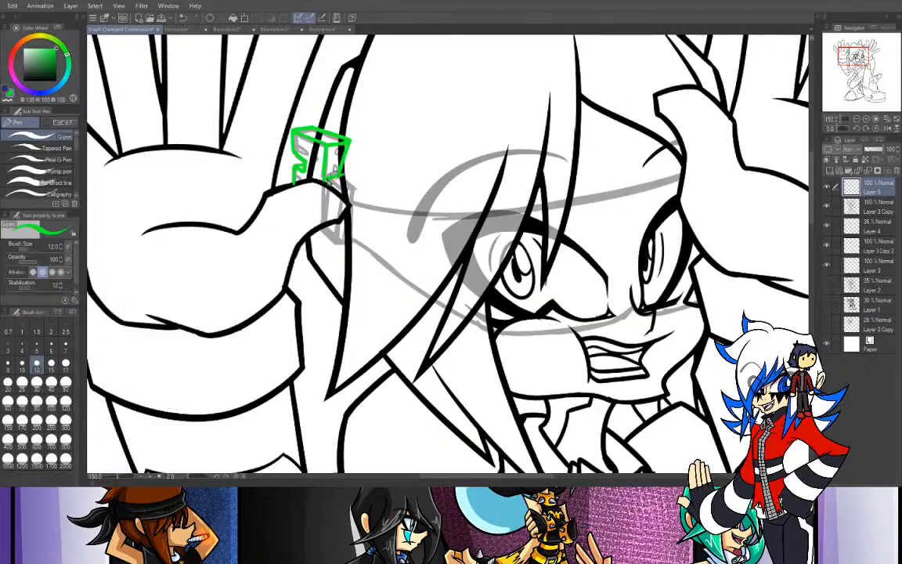
drag(325, 180, 341, 178)
- Ink the temple attachment's lower block in green beside the thumb and erase the overshooting stroke ends
drag(358, 192, 346, 282)
key(ctrl+z)
drag(358, 190, 353, 257)
key(ctrl+z)
drag(358, 190, 351, 241)
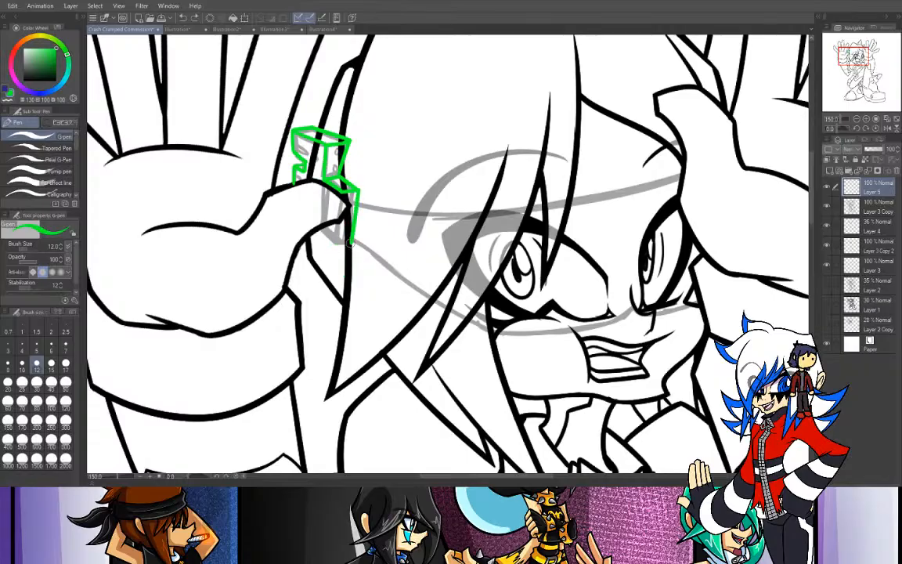
mouse_move(350, 242)
mouse_down()
mouse_move(340, 220)
mouse_move(351, 254)
mouse_up()
key(ctrl+z)
key(ctrl+z)
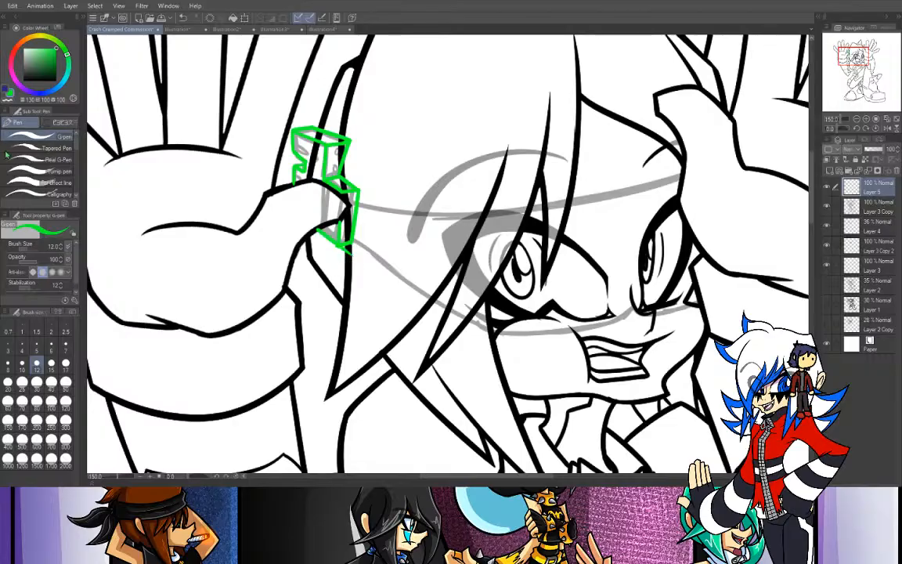
key(e)
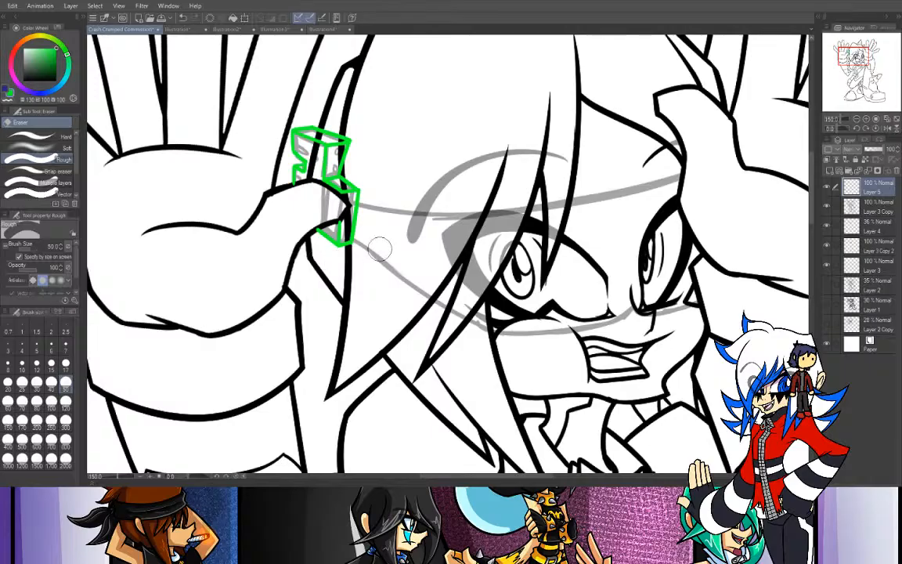
drag(295, 191, 298, 196)
- Erase the black line art crossing the temple attachment on Layer 3 Copy, reducing the eraser size to 17 for the tight areas
click(878, 209)
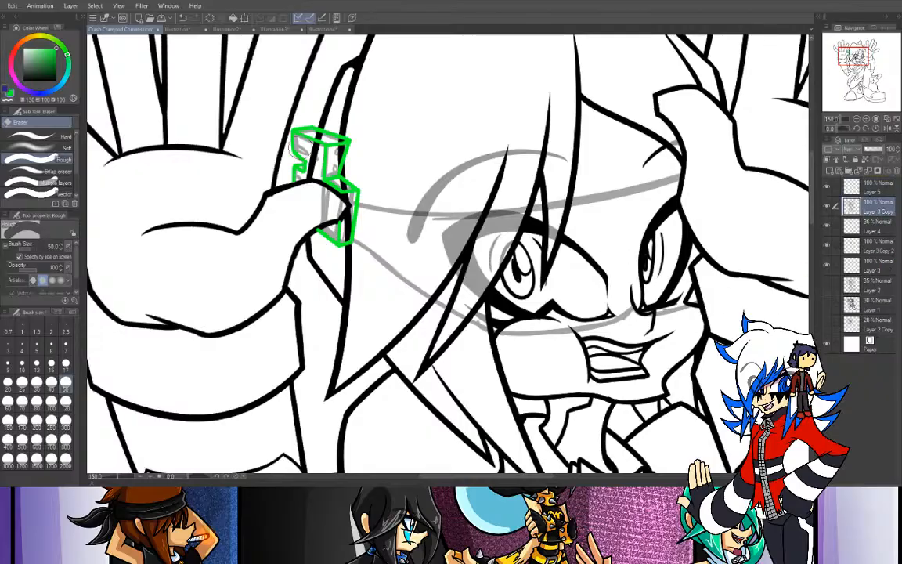
mouse_move(316, 141)
mouse_down()
mouse_move(335, 151)
mouse_move(310, 169)
mouse_up()
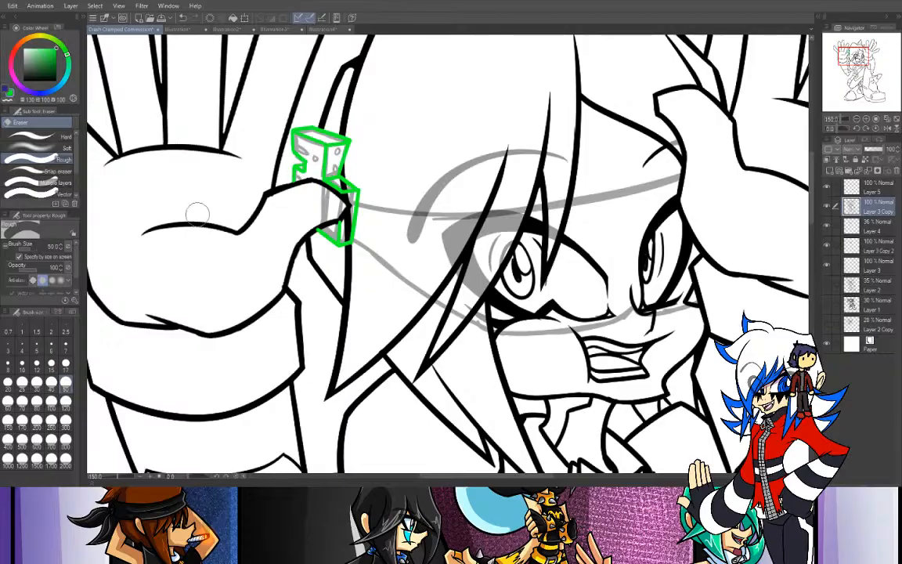
click(67, 363)
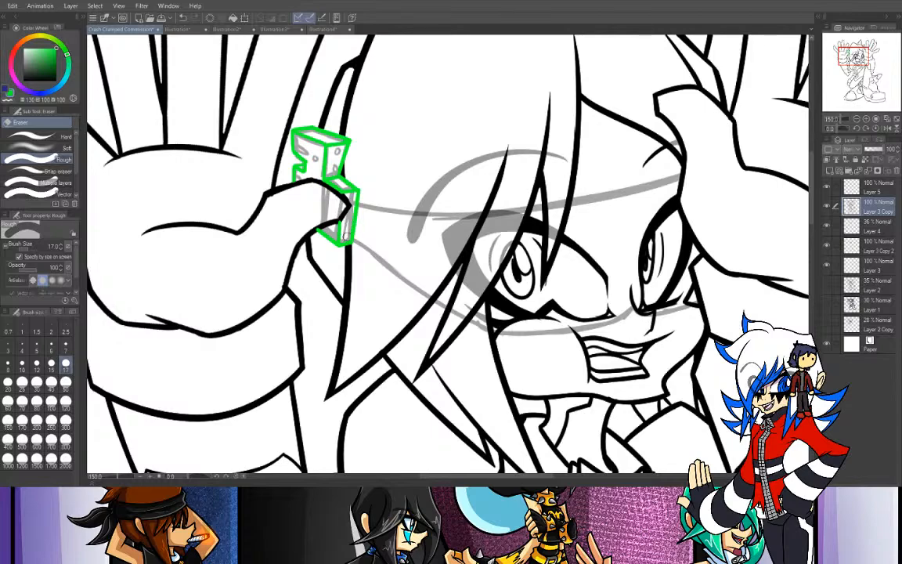
- Try to ink the glasses' upper rim in green on Layer 3 Copy, from the temple attachment across the eyes to the raised hand
key(p)
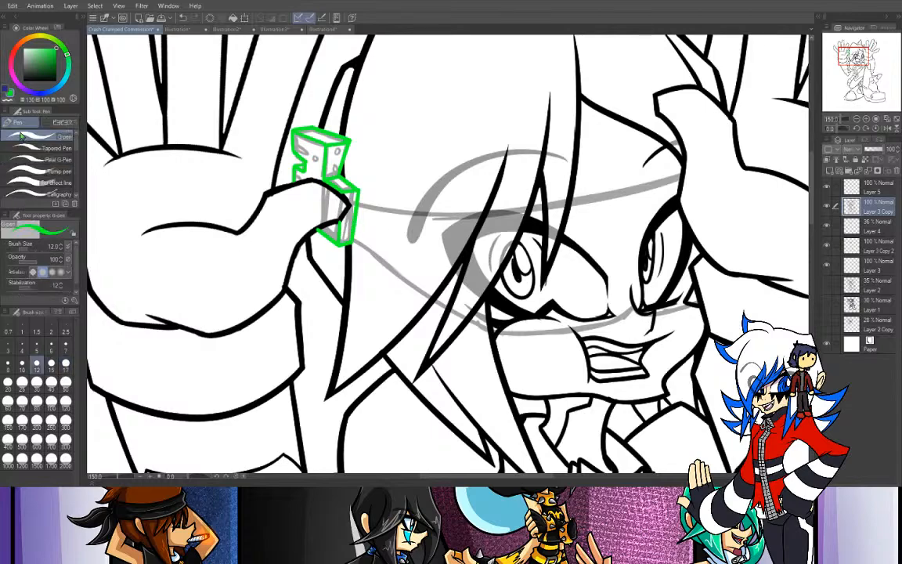
click(857, 119)
mouse_move(854, 59)
mouse_down()
mouse_move(861, 82)
mouse_move(856, 58)
mouse_move(864, 54)
mouse_up()
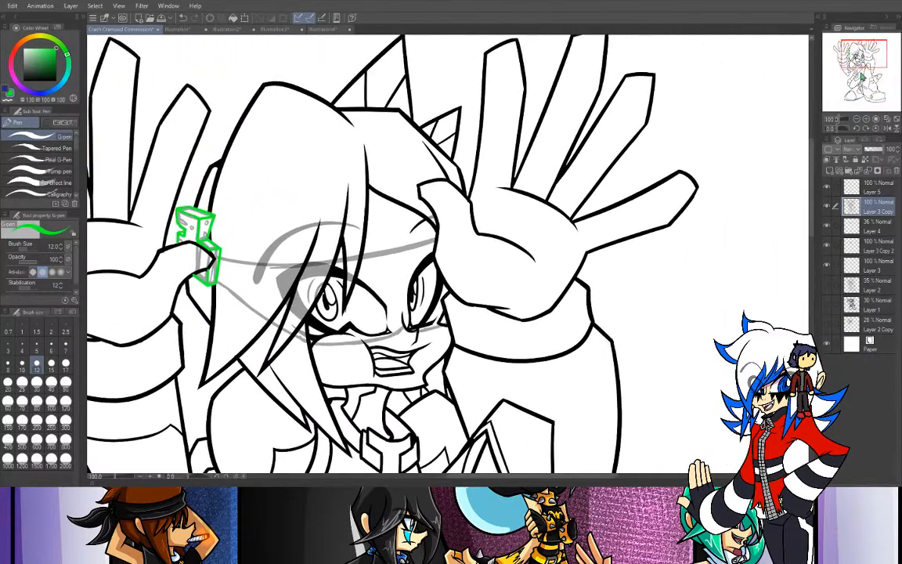
click(864, 119)
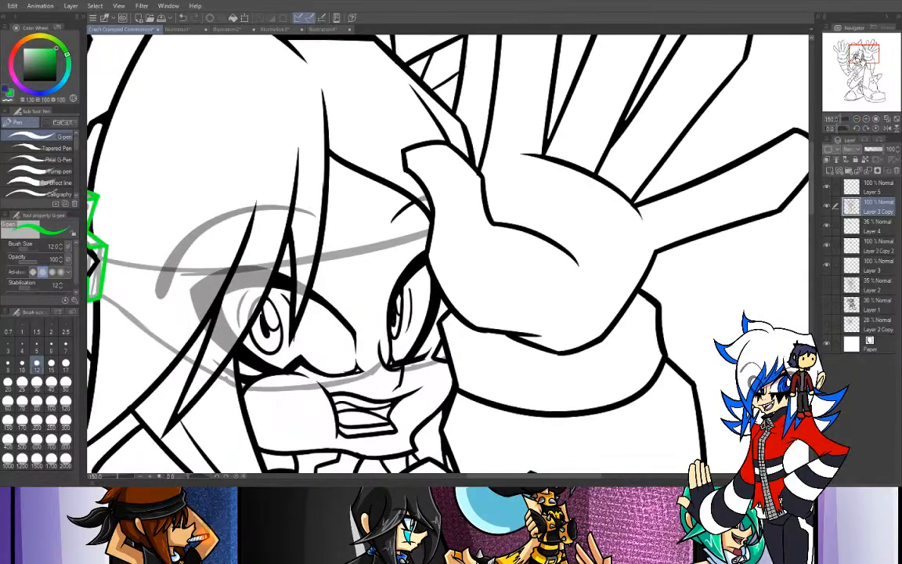
drag(836, 129, 848, 128)
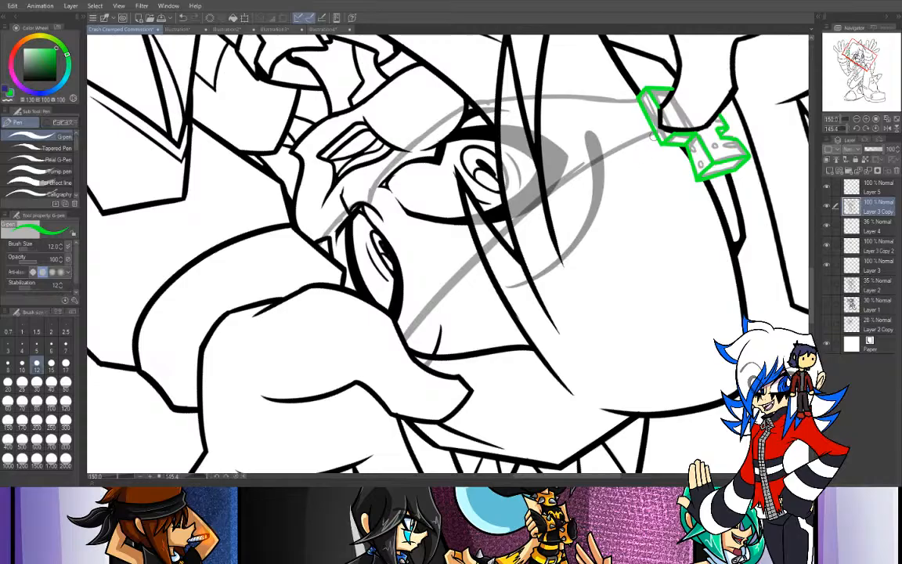
drag(654, 135, 363, 356)
key(ctrl+z)
mouse_move(653, 135)
mouse_down()
mouse_move(399, 332)
mouse_move(371, 389)
mouse_up()
key(ctrl+z)
drag(657, 135, 381, 390)
key(ctrl+z)
drag(656, 135, 391, 386)
key(ctrl+z)
mouse_move(657, 135)
mouse_down()
mouse_move(391, 356)
mouse_move(329, 377)
mouse_up()
key(ctrl+z)
drag(657, 136, 329, 392)
key(ctrl+z)
drag(657, 136, 374, 384)
key(ctrl+z)
drag(657, 136, 385, 387)
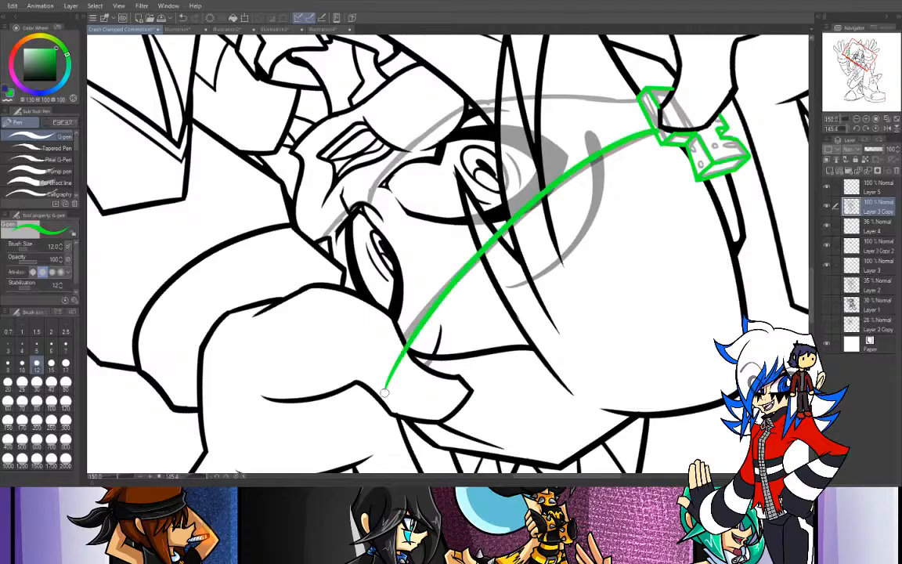
key(ctrl+z)
drag(656, 136, 376, 383)
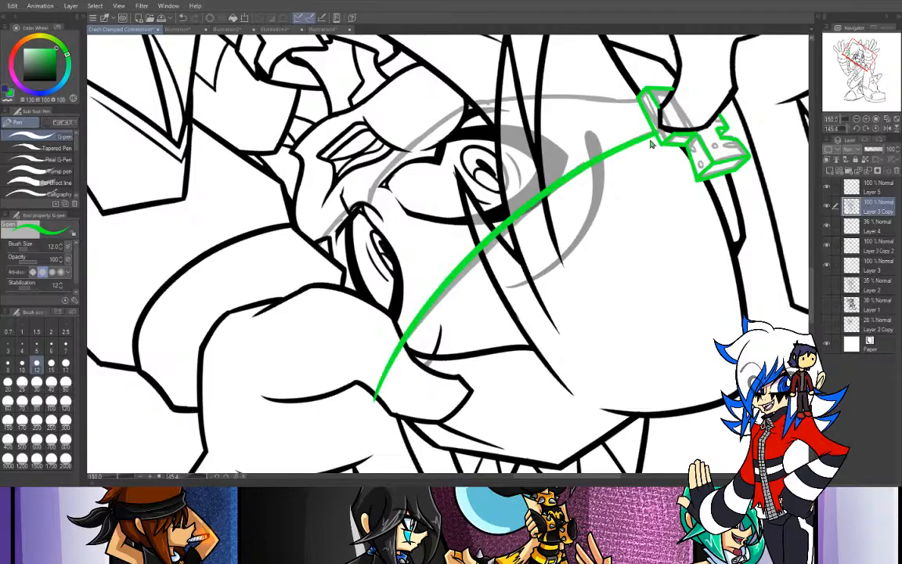
key(ctrl+z)
drag(657, 135, 350, 415)
key(ctrl+z)
drag(657, 135, 382, 385)
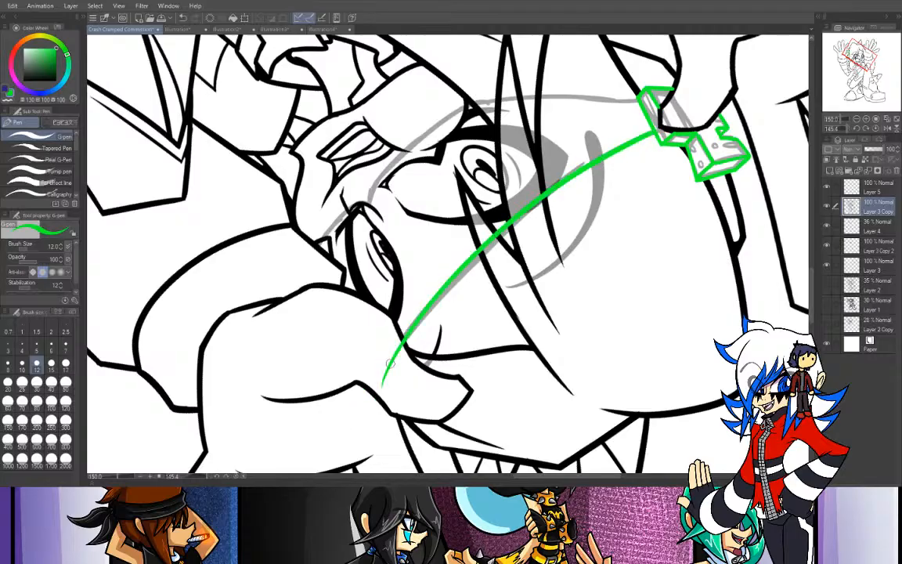
key(ctrl+z)
drag(657, 135, 382, 382)
key(ctrl+z)
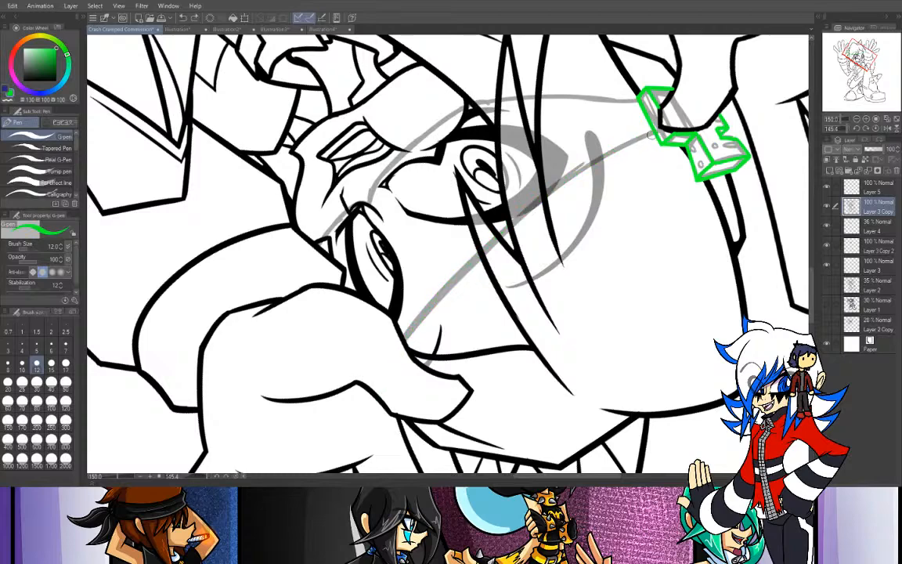
drag(657, 135, 381, 397)
key(ctrl+z)
drag(656, 136, 389, 385)
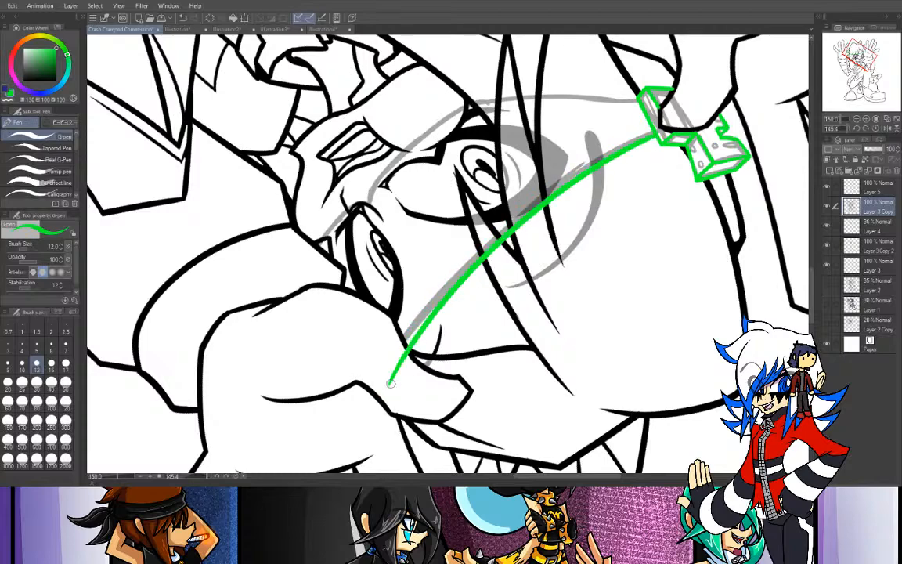
key(ctrl+z)
mouse_move(656, 137)
mouse_down()
mouse_move(529, 205)
mouse_move(383, 376)
mouse_up()
key(ctrl+z)
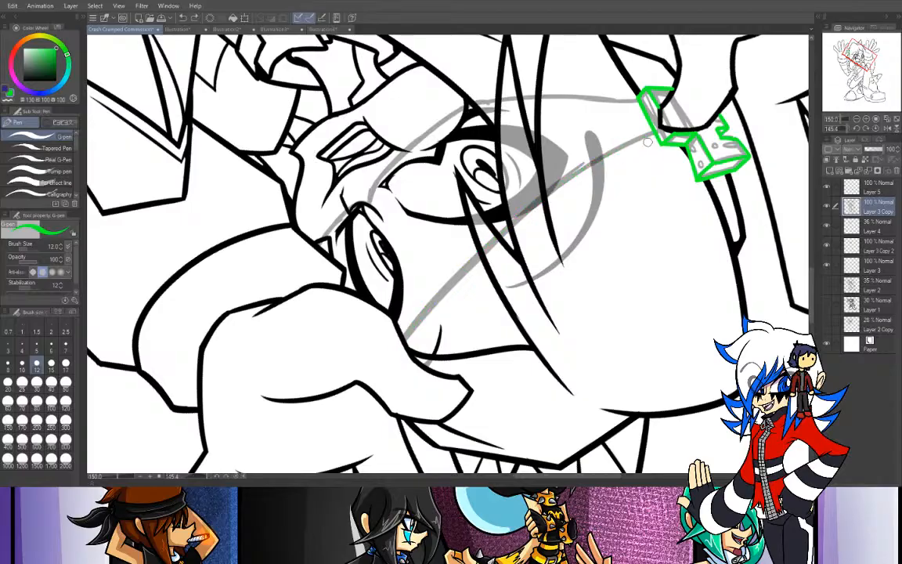
mouse_move(656, 135)
mouse_down()
mouse_move(429, 321)
mouse_move(396, 374)
mouse_up()
key(ctrl+z)
mouse_move(655, 134)
mouse_down()
mouse_move(617, 148)
mouse_move(381, 384)
mouse_up()
key(ctrl+z)
drag(655, 134, 389, 382)
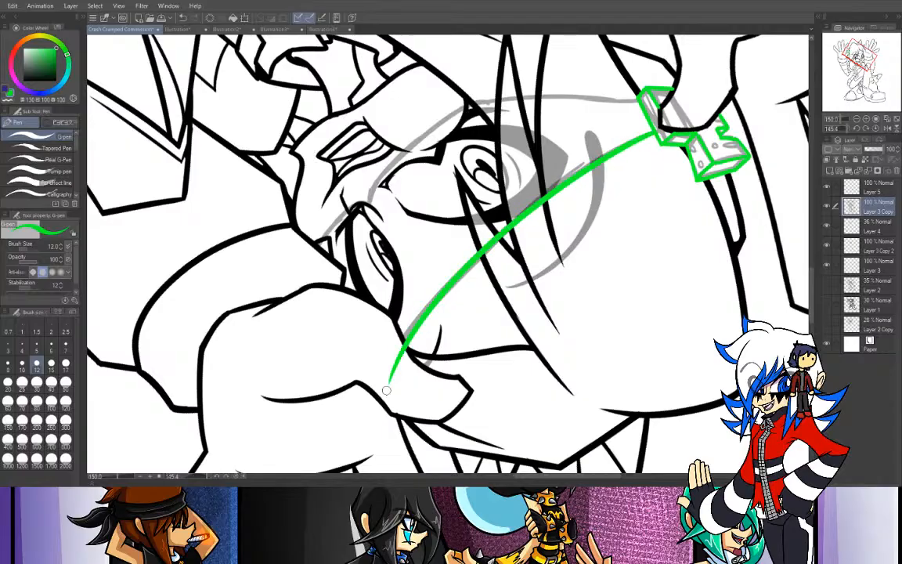
click(876, 119)
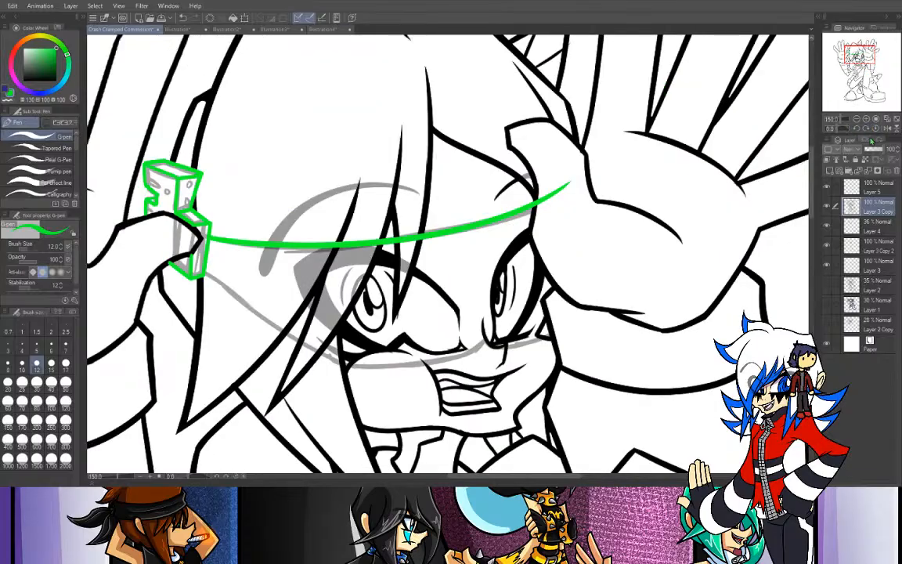
- Try to ink the glasses' lower rim in green on Layer 3 Copy, from the attachment beneath both eyes with a nose arch
drag(207, 273, 356, 362)
key(ctrl+z)
mouse_move(205, 271)
mouse_down()
mouse_move(335, 357)
mouse_move(360, 362)
mouse_up()
key(ctrl+z)
mouse_move(205, 272)
mouse_down()
mouse_move(279, 319)
mouse_move(335, 338)
mouse_move(358, 368)
mouse_move(484, 339)
mouse_up()
key(ctrl+z)
drag(352, 368, 471, 336)
key(ctrl+z)
drag(352, 367, 481, 345)
key(ctrl+z)
mouse_move(349, 367)
mouse_down()
mouse_move(480, 350)
mouse_move(491, 338)
mouse_move(483, 338)
mouse_up()
key(ctrl+z)
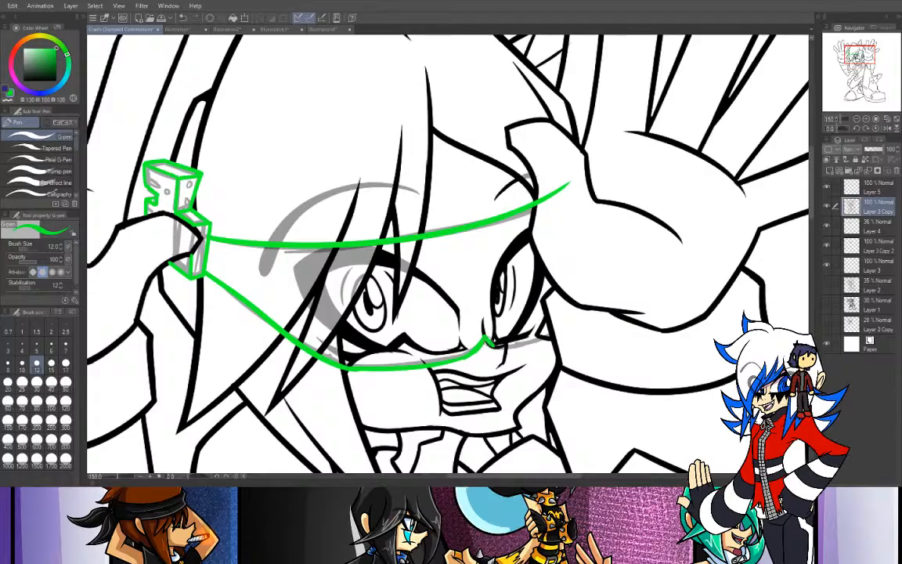
drag(486, 341, 551, 331)
key(ctrl+z)
- Trim the green upper rim where it overlaps the raised hand, using an eraser size of 25
key(e)
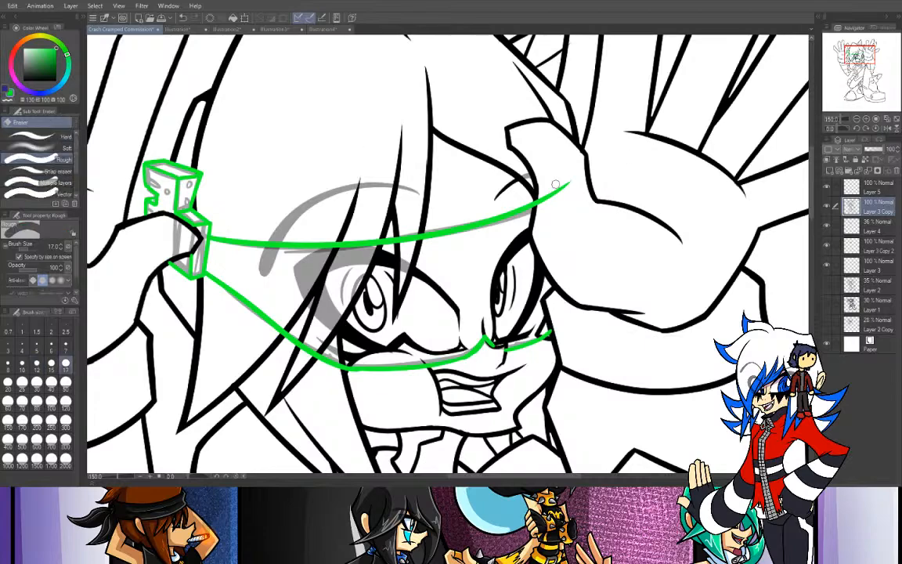
click(23, 385)
drag(560, 161, 544, 230)
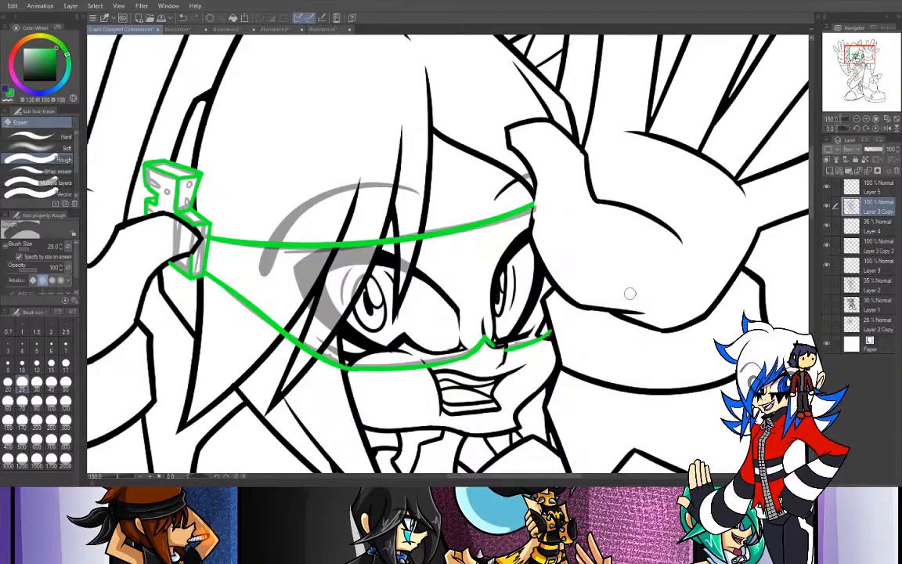
- Undo the green rim strokes and the erasing done on Layer 3 Copy
key(ctrl+z)
key(ctrl+z)
key(ctrl+z)
key(ctrl+z)
key(ctrl+z)
key(ctrl+z)
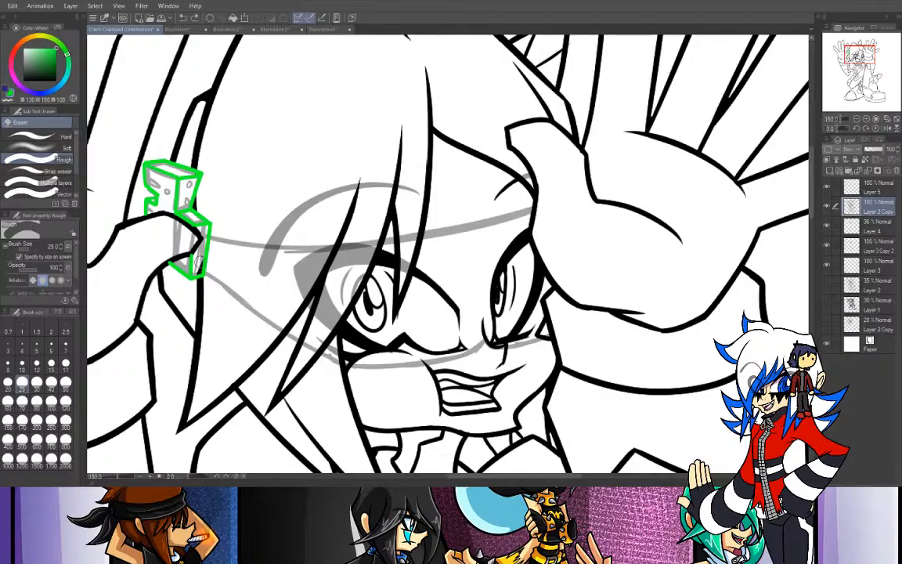
- Ink the glasses' green upper rim on Layer 5 from the temple attachment across the eyes, erasing the end that overlaps the raised hand
click(869, 188)
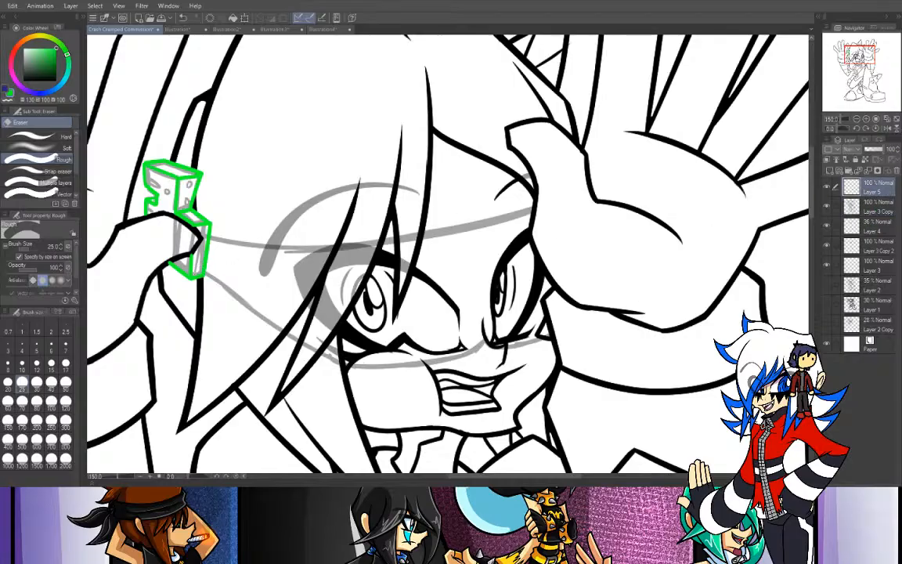
key(p)
drag(833, 130, 847, 132)
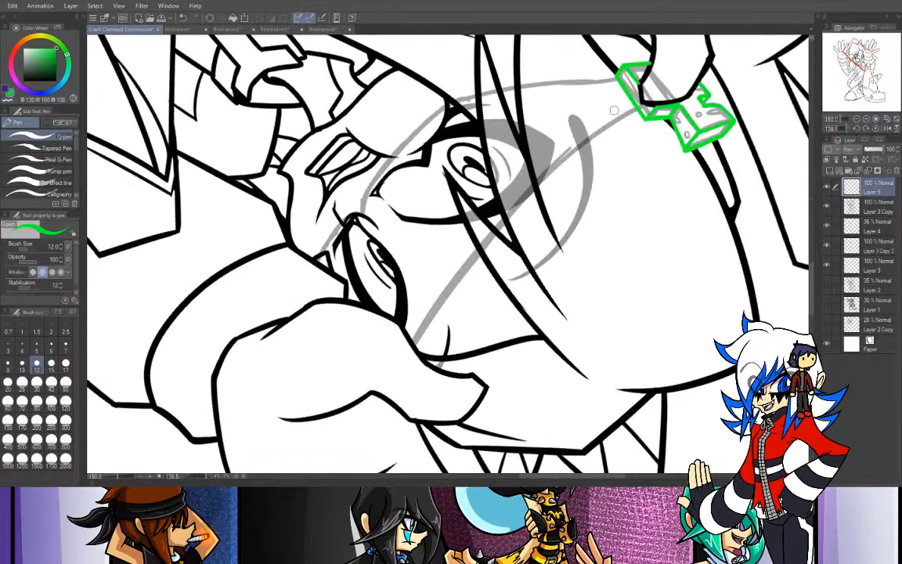
mouse_move(638, 114)
mouse_down()
mouse_move(429, 274)
mouse_move(368, 356)
mouse_up()
key(ctrl+z)
drag(637, 113, 421, 408)
key(ctrl+z)
drag(638, 114, 407, 384)
key(ctrl+z)
mouse_move(637, 114)
mouse_down()
mouse_move(443, 293)
mouse_move(403, 385)
mouse_up()
key(ctrl+z)
mouse_move(638, 113)
mouse_down()
mouse_move(475, 248)
mouse_move(403, 384)
mouse_up()
key(ctrl+z)
mouse_move(634, 112)
mouse_down()
mouse_move(416, 347)
mouse_move(403, 383)
mouse_up()
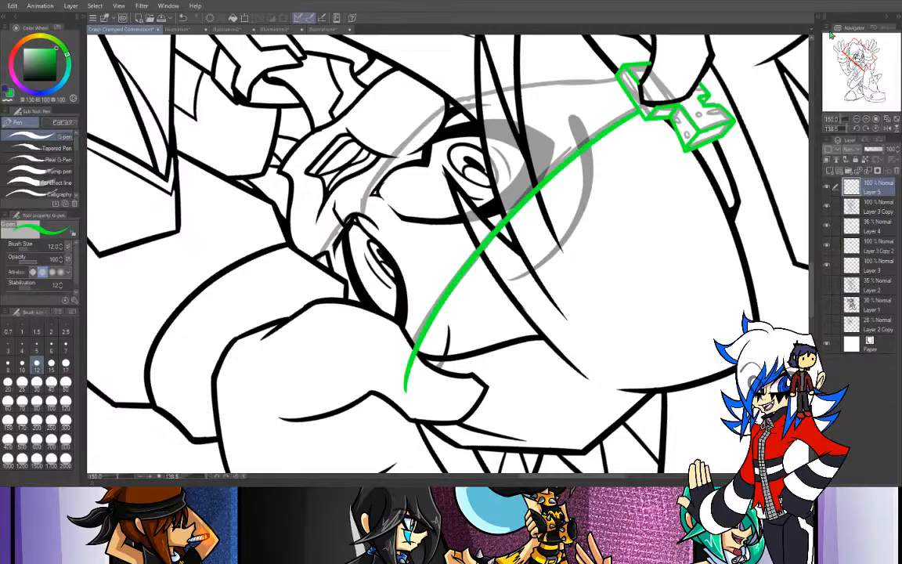
click(875, 129)
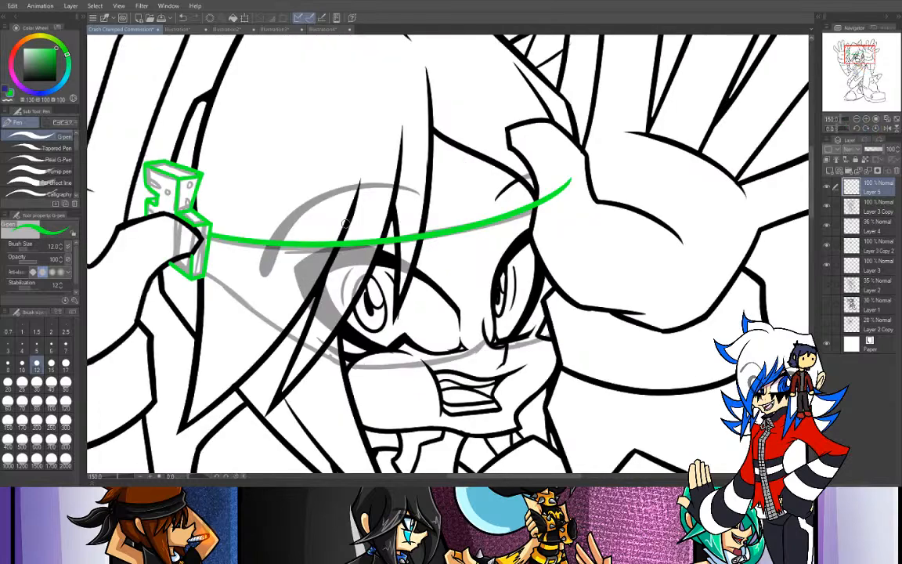
key(e)
mouse_move(570, 201)
mouse_down()
mouse_move(560, 226)
mouse_move(547, 203)
mouse_move(536, 227)
mouse_up()
- Ink the green lower rim of the near lens on Layer 5, curving from the temple attachment beneath the eye to the nose
drag(859, 61, 855, 57)
drag(837, 129, 844, 130)
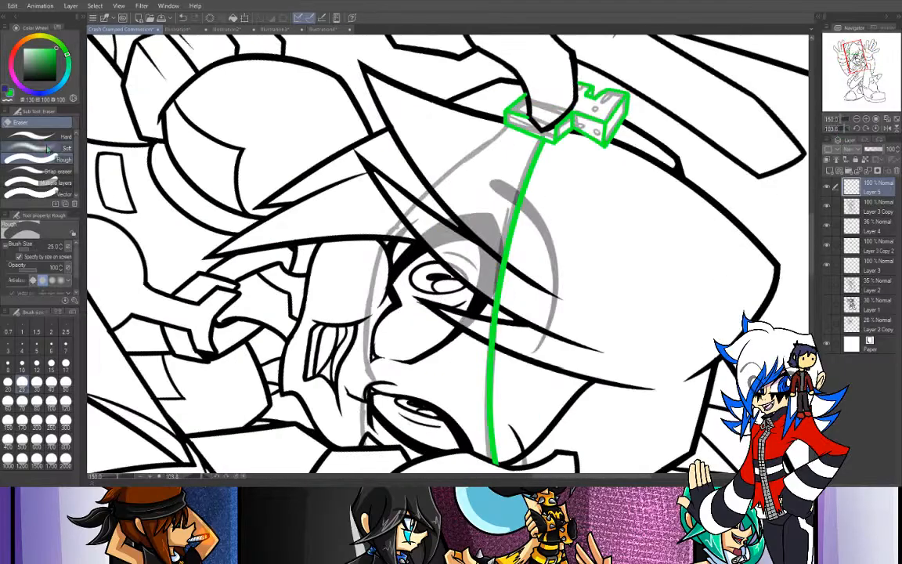
key(p)
drag(508, 127, 433, 185)
key(ctrl+z)
drag(508, 130, 415, 196)
key(ctrl+z)
mouse_move(503, 129)
mouse_down()
mouse_move(377, 196)
mouse_move(327, 286)
mouse_up()
key(ctrl+z)
drag(421, 196, 374, 362)
key(ctrl+z)
drag(421, 196, 367, 366)
click(887, 118)
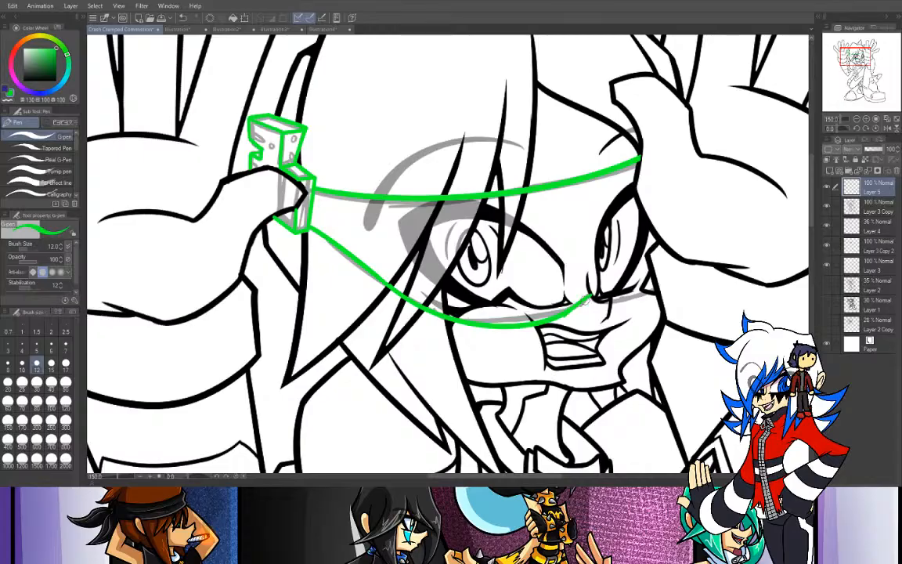
- Ink the green nose arch and the far lens's lower rim out to the edge of the face
drag(570, 309, 607, 299)
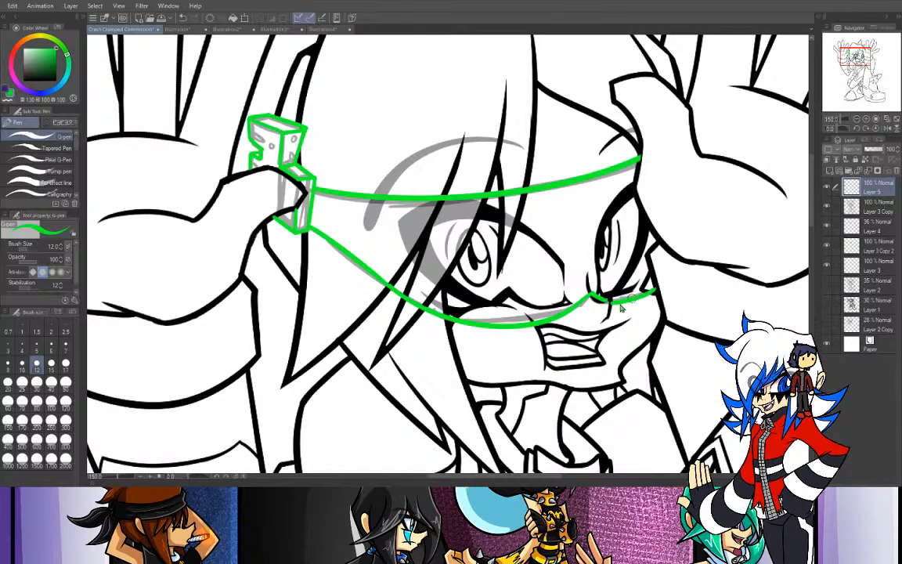
drag(609, 299, 649, 289)
click(856, 119)
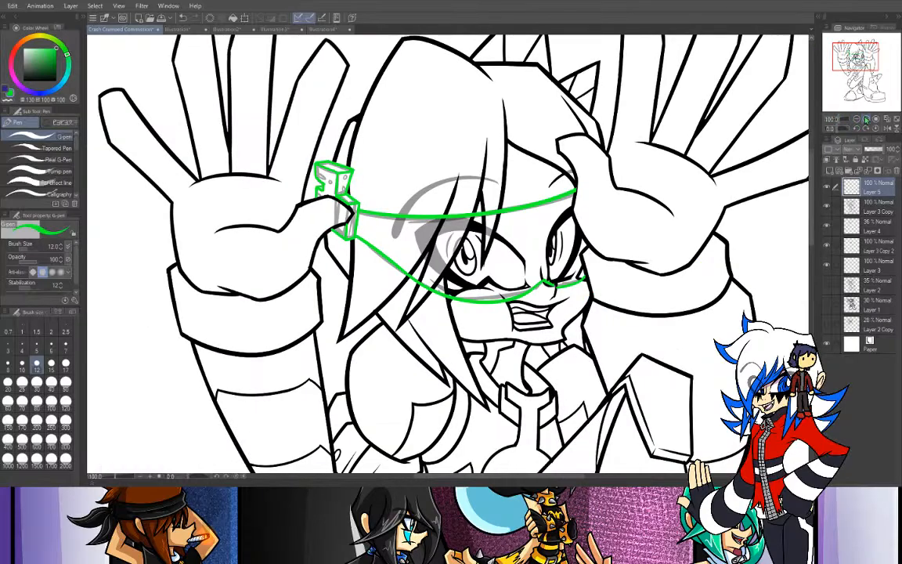
click(866, 119)
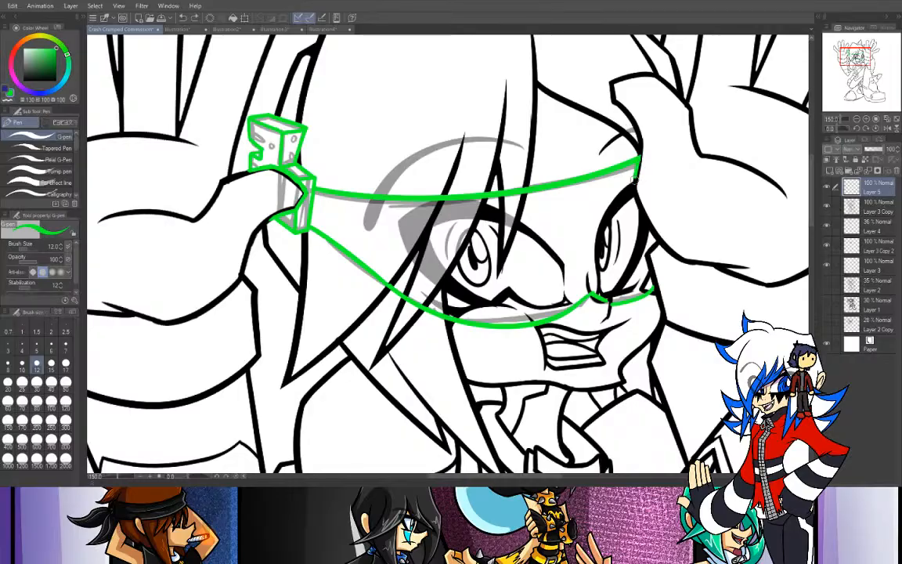
- Ink the green far edge of the glasses on Layer 5, from the upper rim along the hand and face edge to the lower rim
mouse_move(640, 161)
mouse_down()
mouse_move(634, 197)
mouse_move(655, 231)
mouse_up()
key(ctrl+z)
drag(635, 190, 655, 231)
key(ctrl+z)
drag(634, 191, 666, 245)
key(ctrl+z)
mouse_move(635, 189)
mouse_down()
mouse_move(663, 244)
mouse_move(659, 233)
mouse_move(663, 246)
mouse_move(647, 252)
mouse_move(656, 293)
mouse_up()
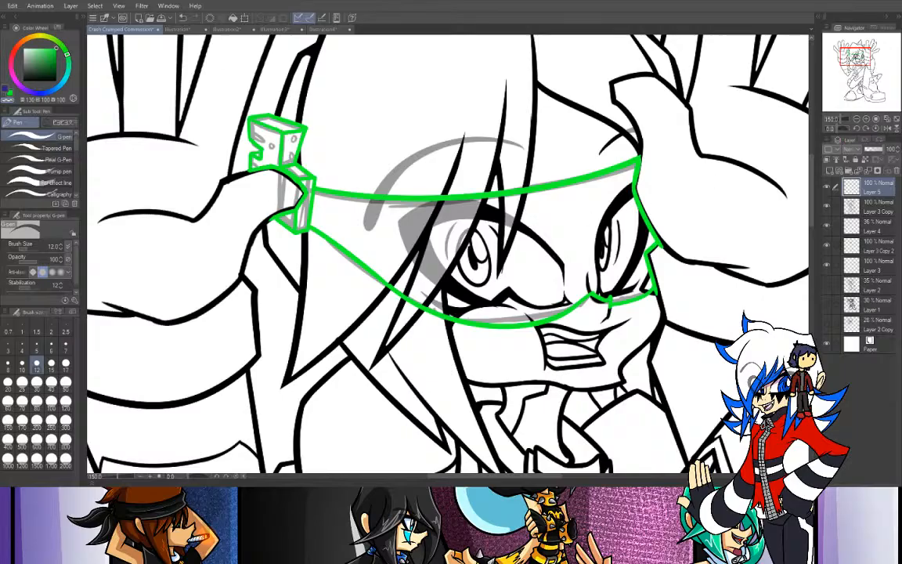
- Ink the small holes on the upper temple attachment in green at brush size 10 and hide the Layer 4 sketch
click(11, 88)
click(21, 364)
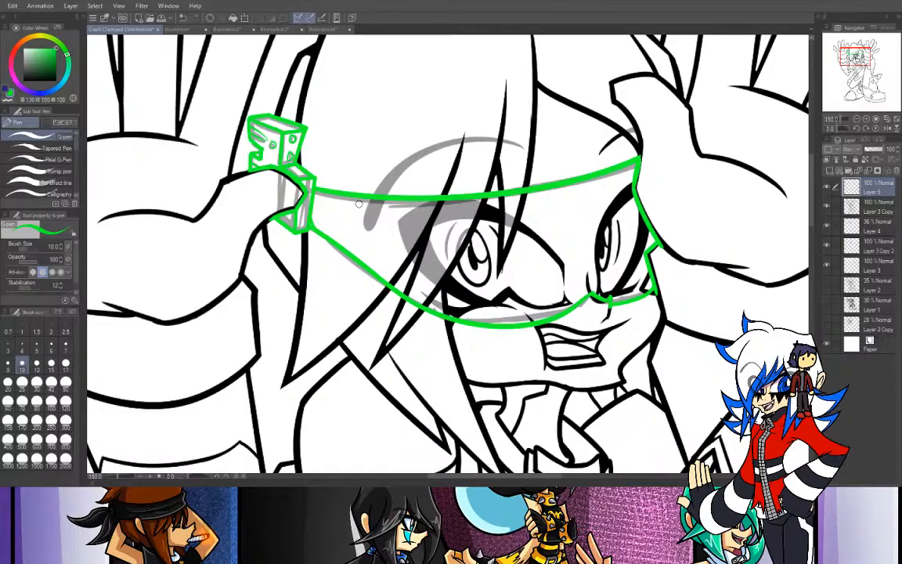
click(857, 120)
click(856, 120)
click(856, 120)
click(857, 119)
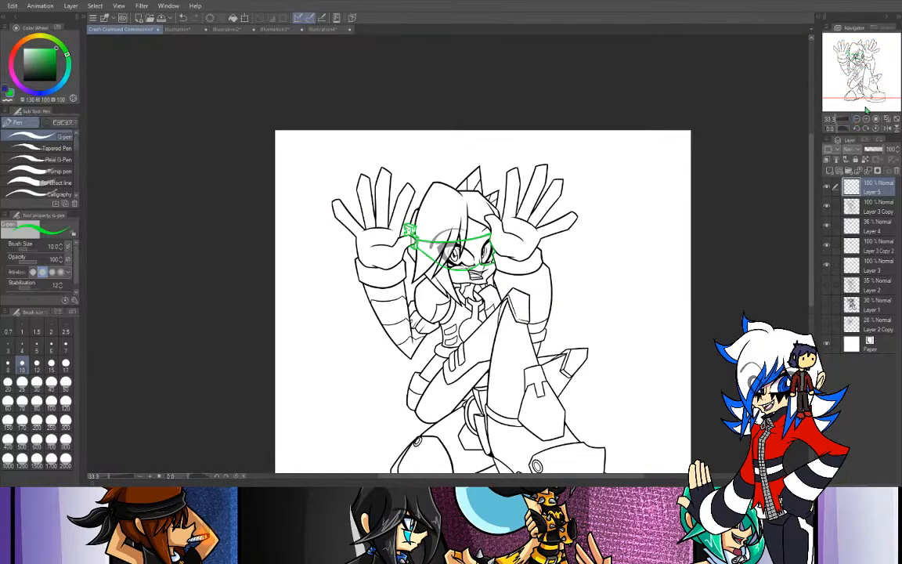
click(866, 120)
click(866, 119)
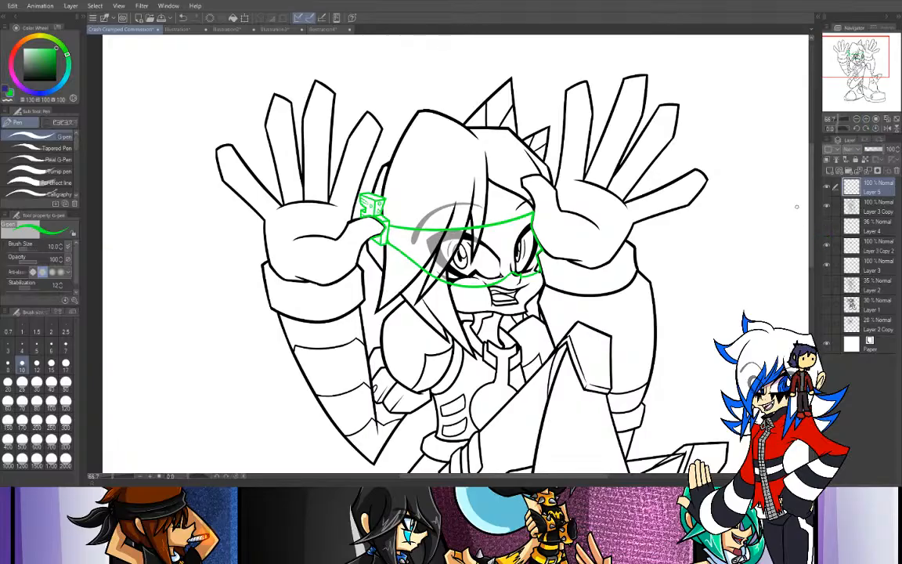
drag(855, 63, 864, 63)
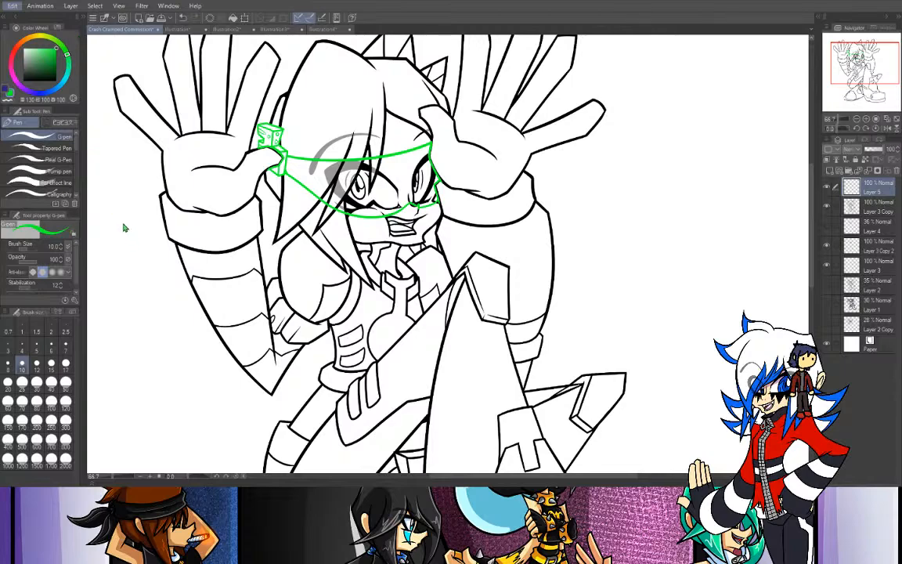
- Recolor the glasses line art on Layer 5 to black with a color adjustment
click(309, 269)
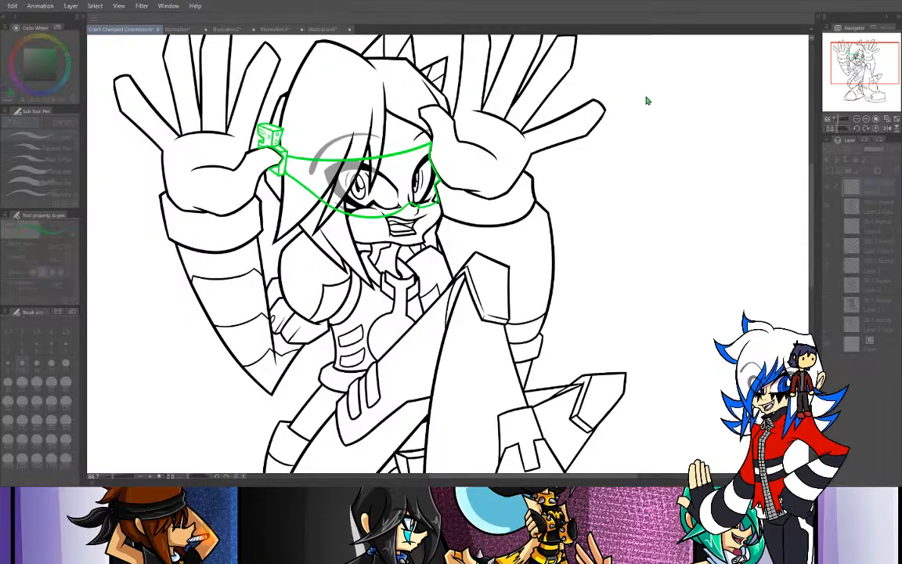
drag(624, 140, 451, 136)
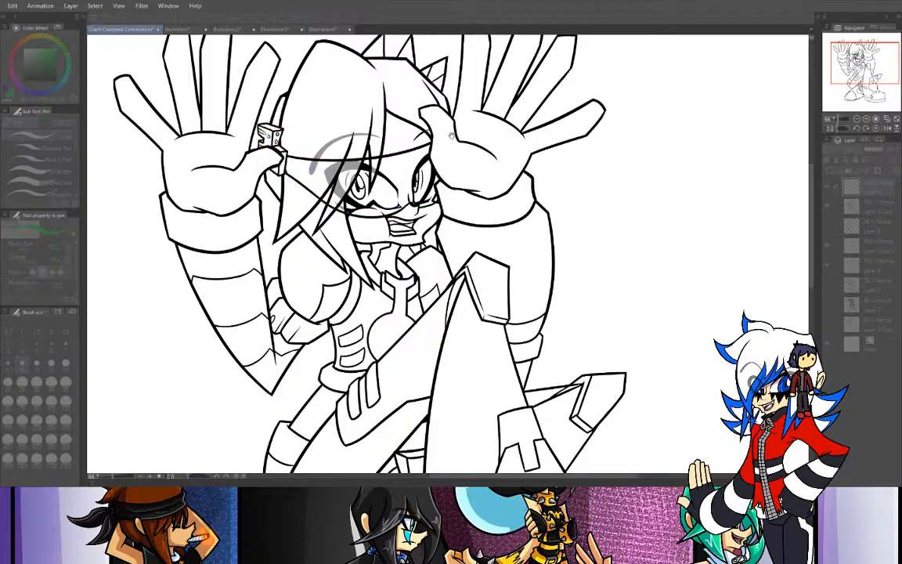
click(746, 77)
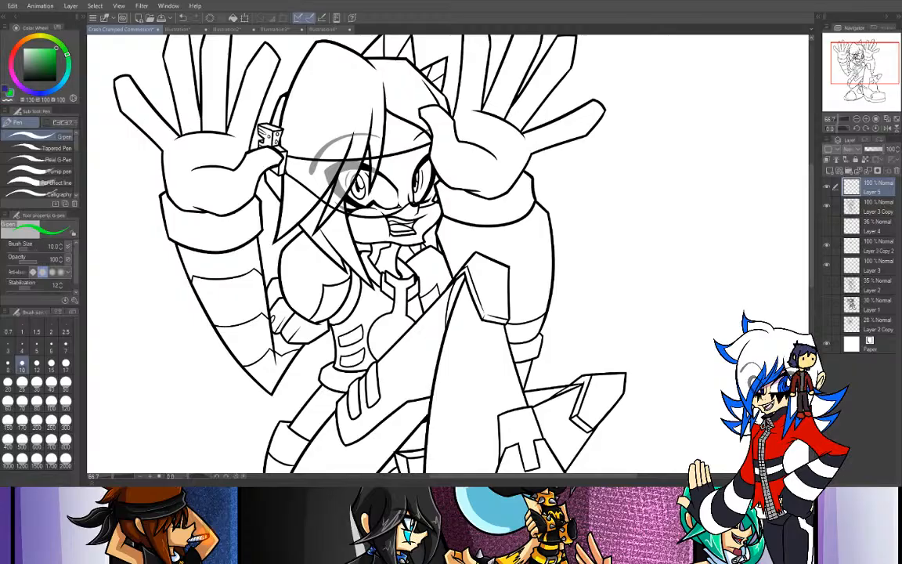
- Add a new layer between Layer 5 and Layer 3 Copy, and hide the Layer 3 Copy and Layer 3 Copy 2 line art
key(w)
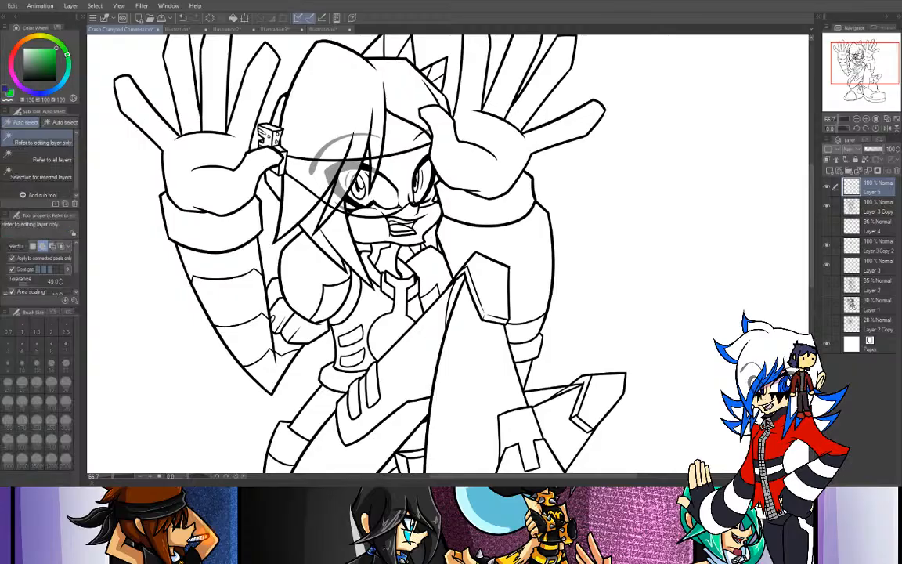
click(870, 210)
click(829, 171)
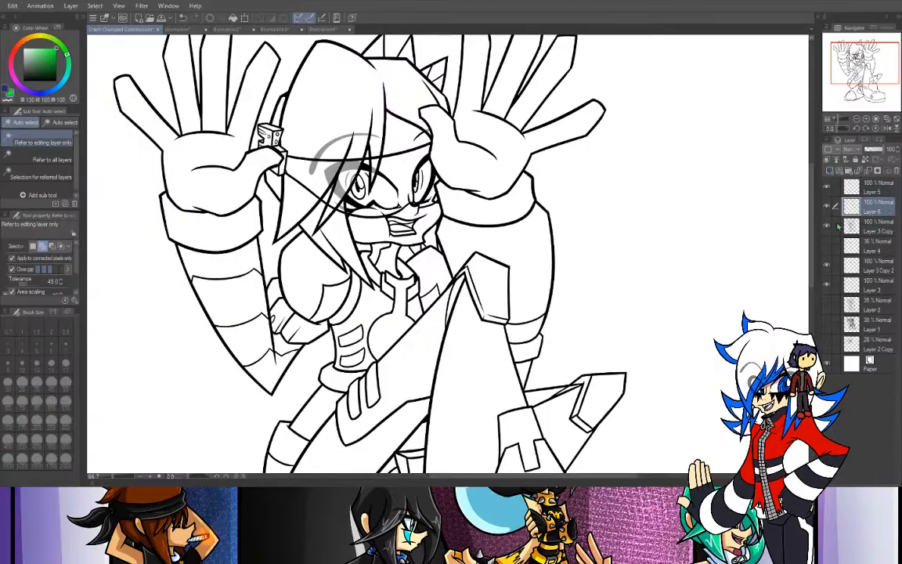
click(827, 226)
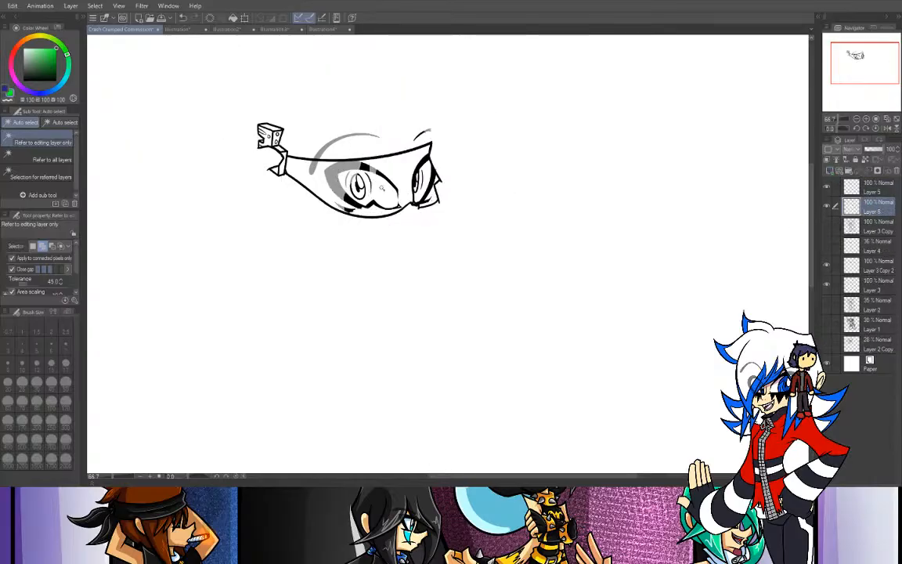
click(826, 266)
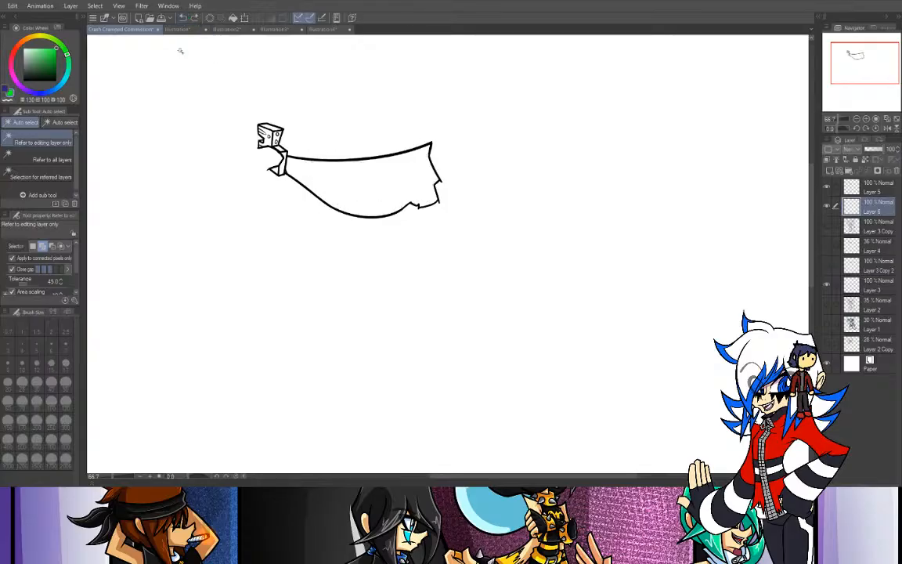
- Auto-select the area enclosed by the glasses outline on Layer 5 and make Layer 6 the active layer
click(871, 187)
click(413, 199)
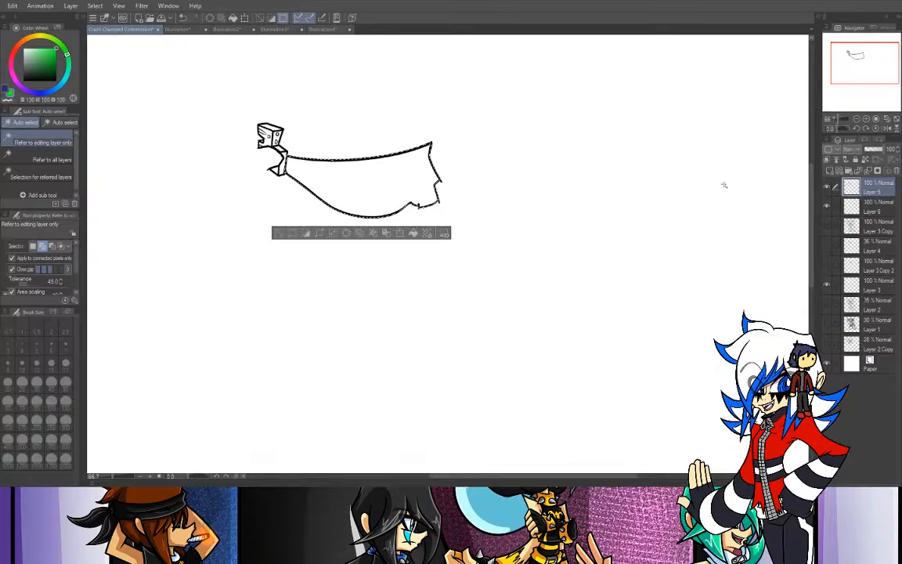
click(867, 206)
- Sample the bright green of the chest emblem on the Illustration2 reference sheet, review its material color legend, and return to the commission drawing
key(i)
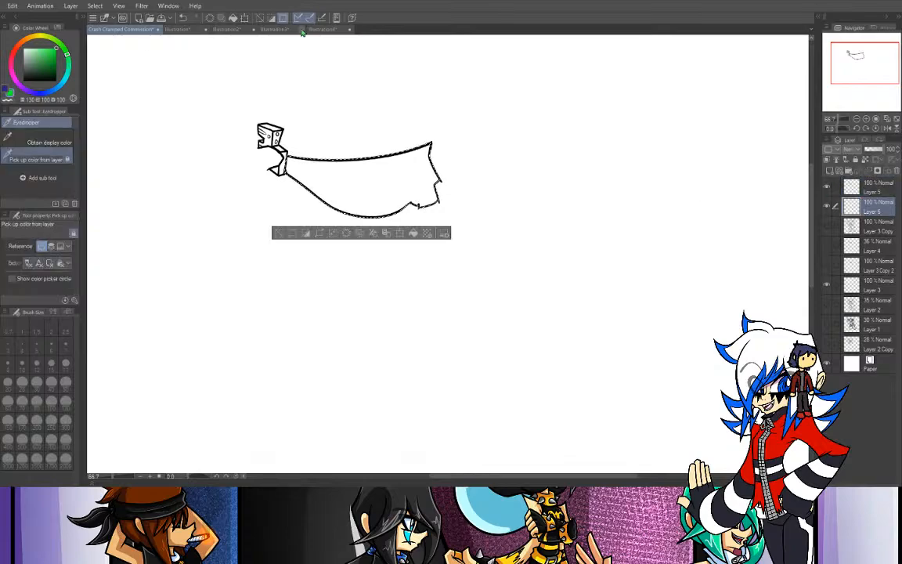
click(224, 30)
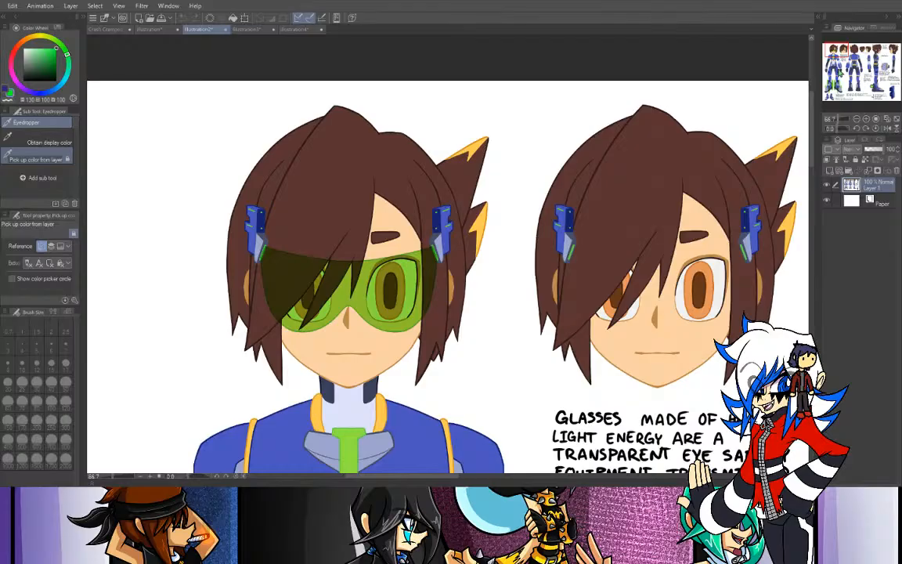
scroll(753, 52, up, 2)
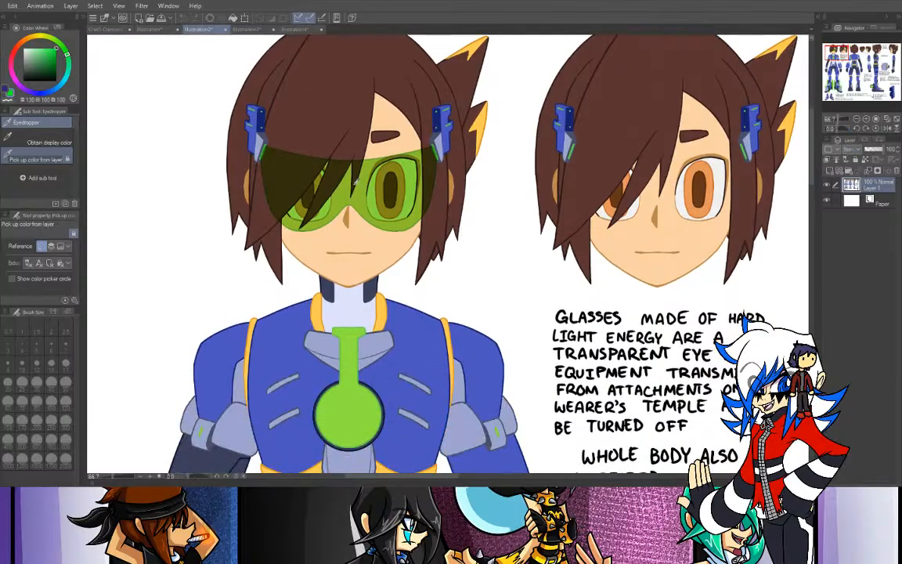
click(353, 415)
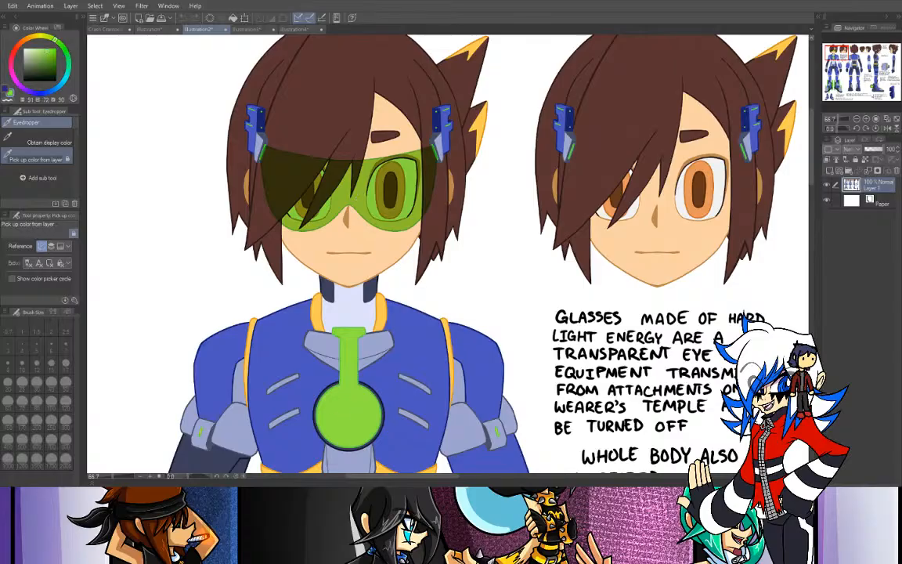
key(g)
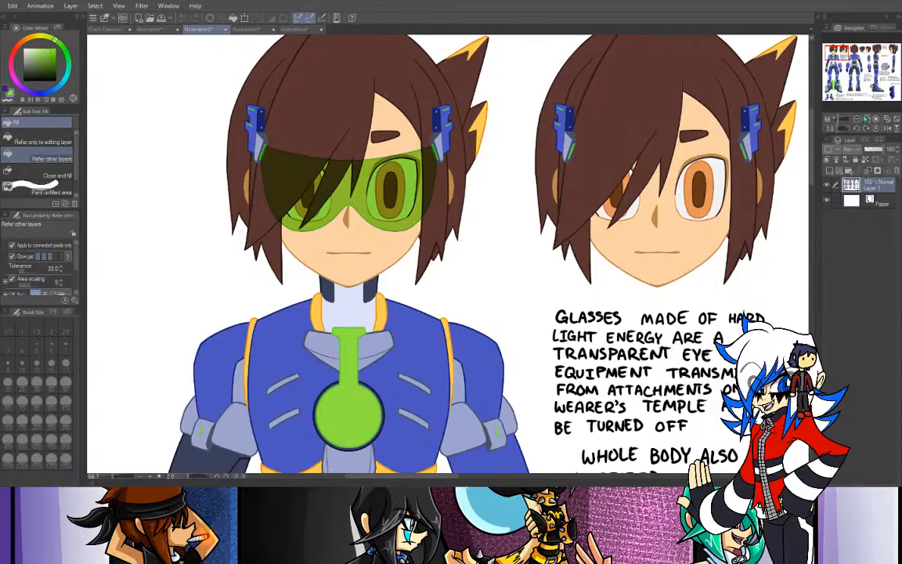
double_click(856, 119)
drag(839, 57, 841, 68)
click(873, 104)
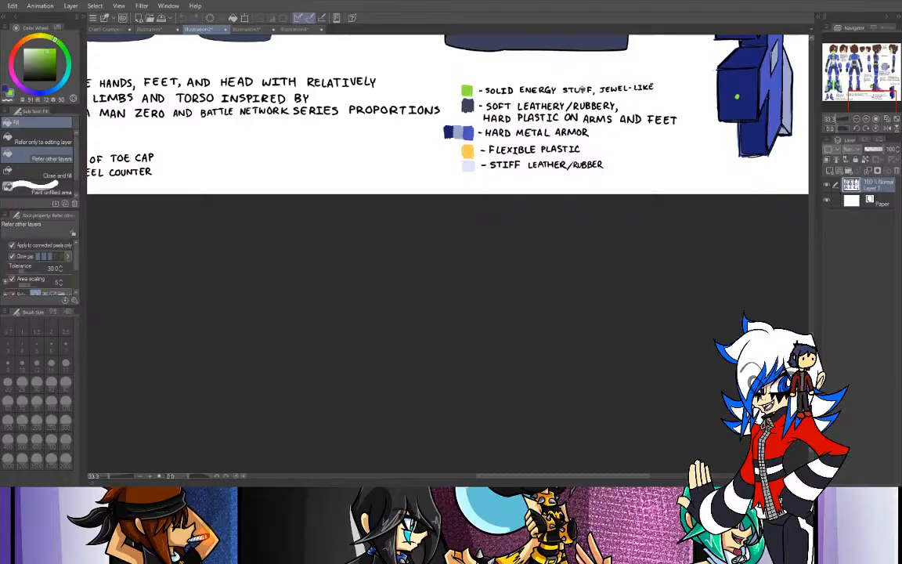
click(108, 31)
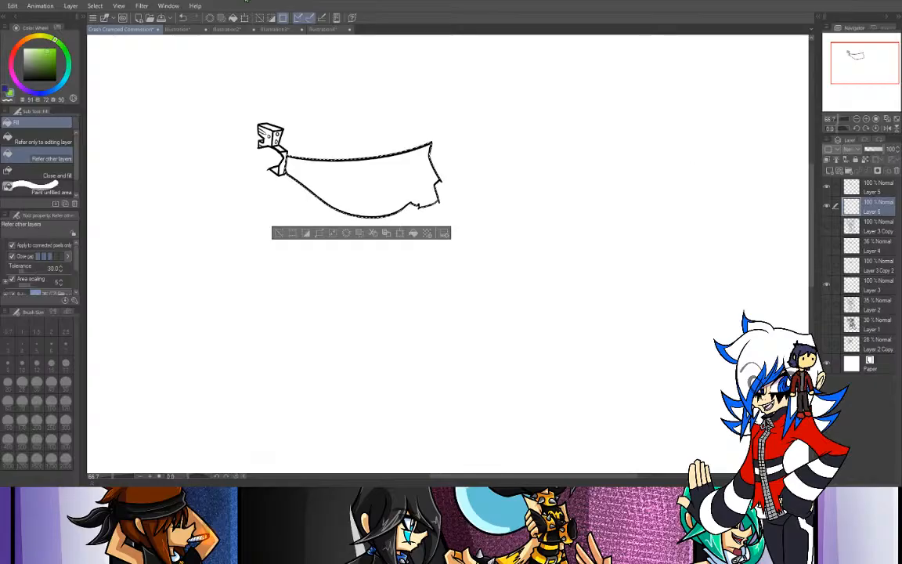
- Fill the selected lens area on Layer 6 with the sampled green, deselect, and show Layer 3 Copy again
click(233, 18)
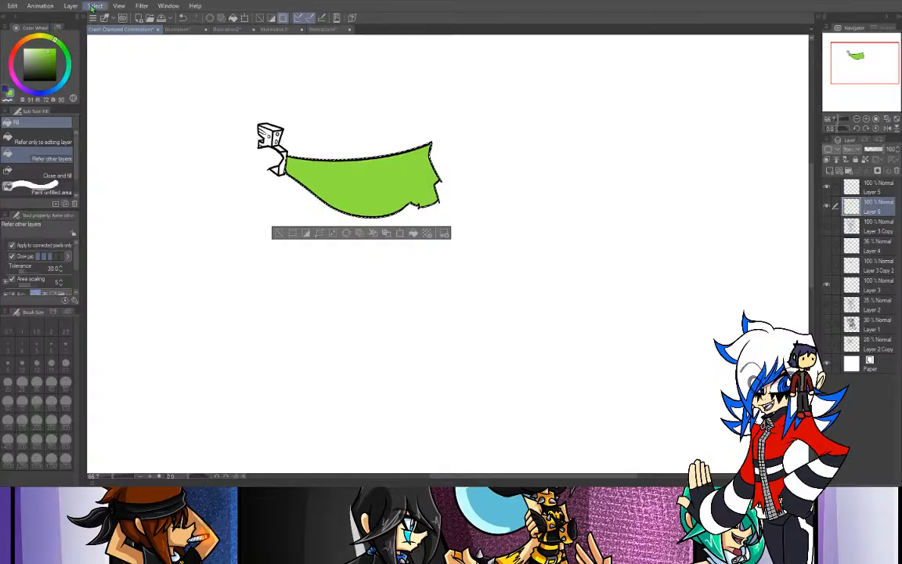
key(ctrl+d)
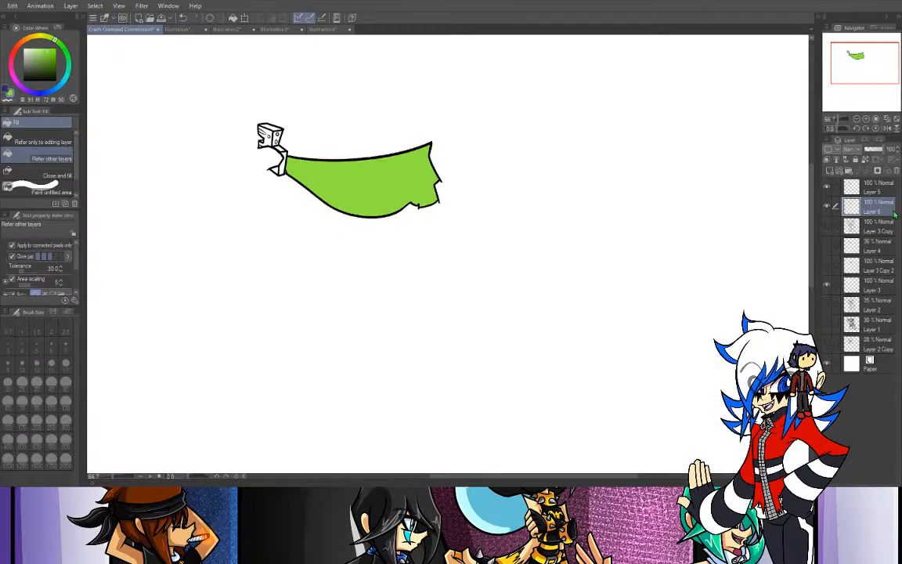
click(825, 227)
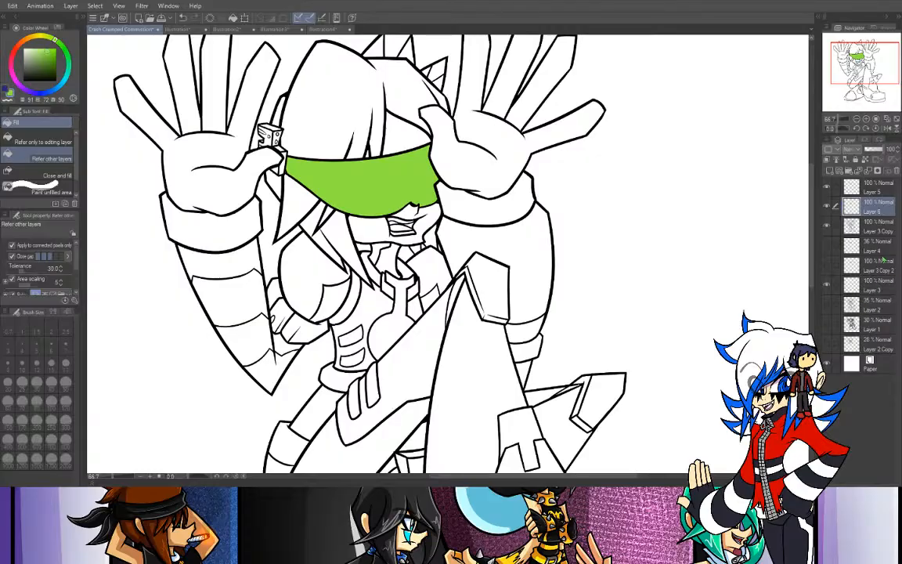
- Set Layer 6's blending mode to Hard light and lower its opacity to about half
key(ctrl+z)
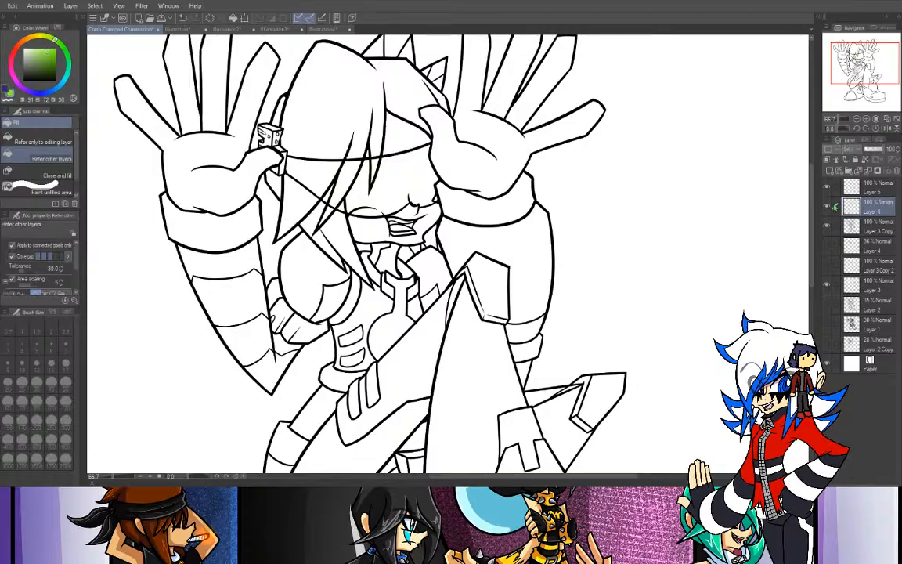
click(856, 290)
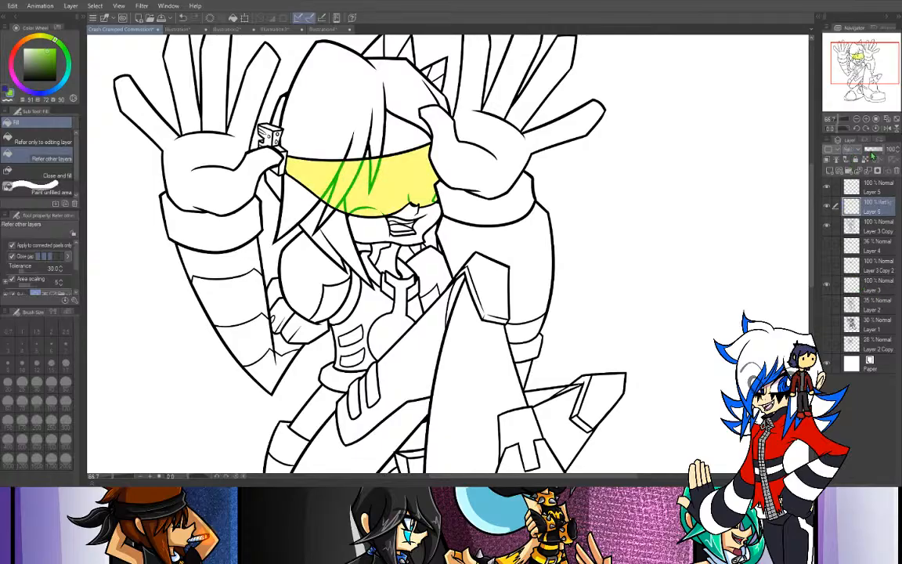
click(876, 154)
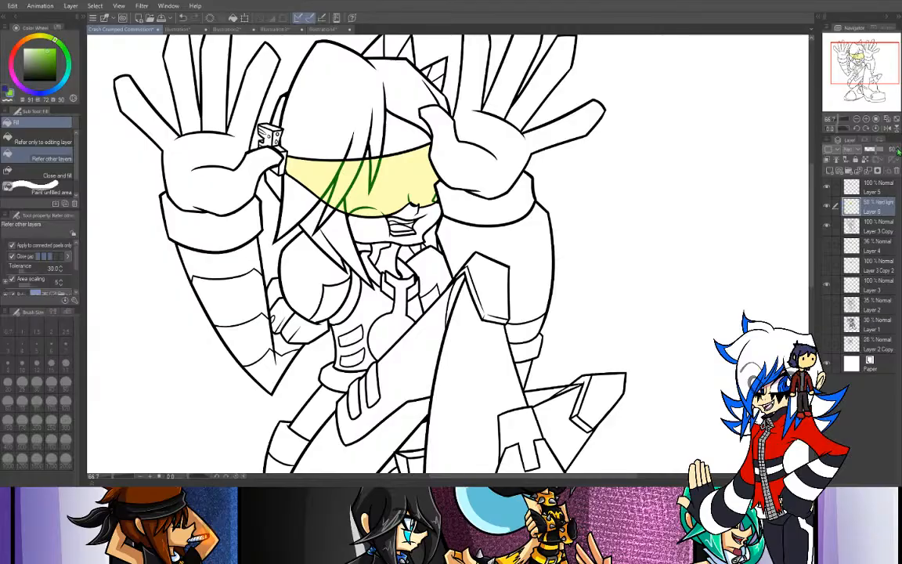
- Show the eyes on Layer 3 Copy 2 again and hide the glasses' fill and outline on Layers 6 and 5
click(867, 118)
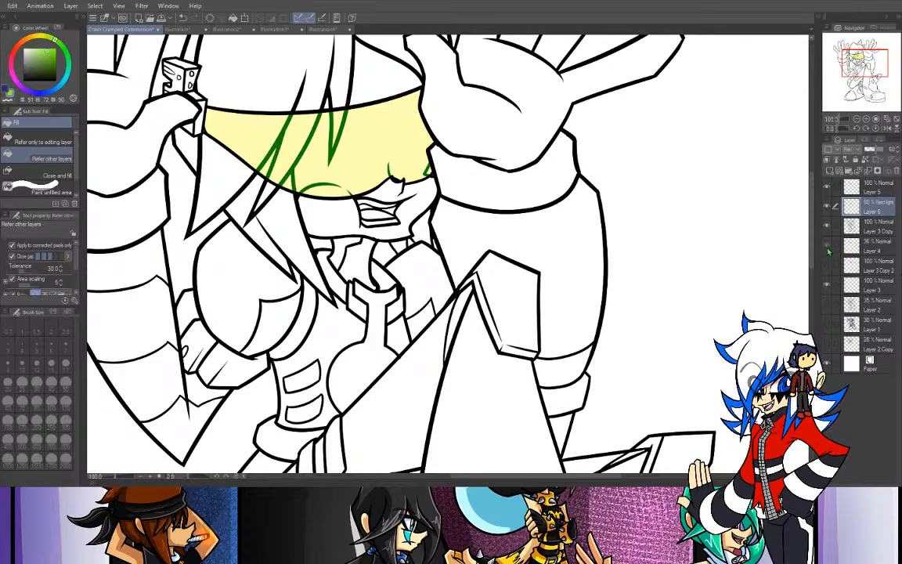
click(827, 270)
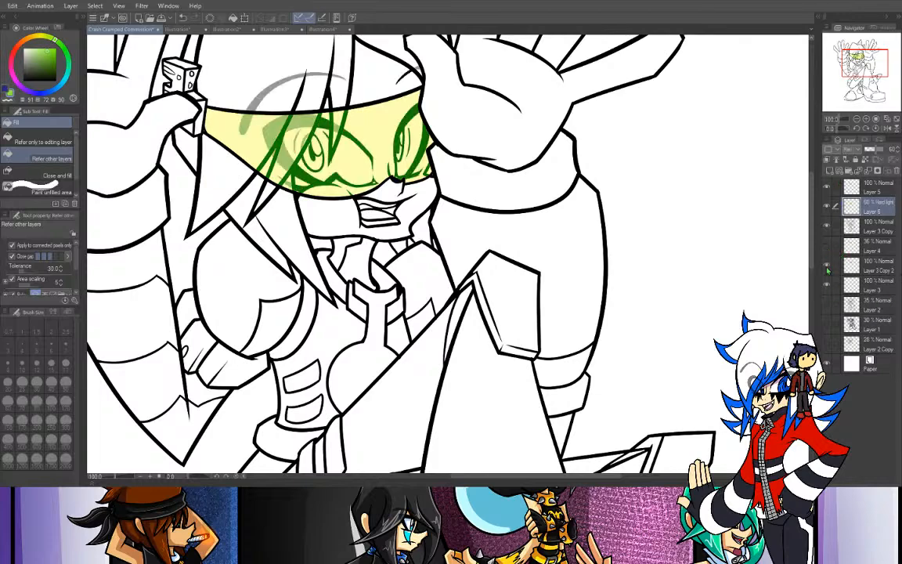
click(828, 208)
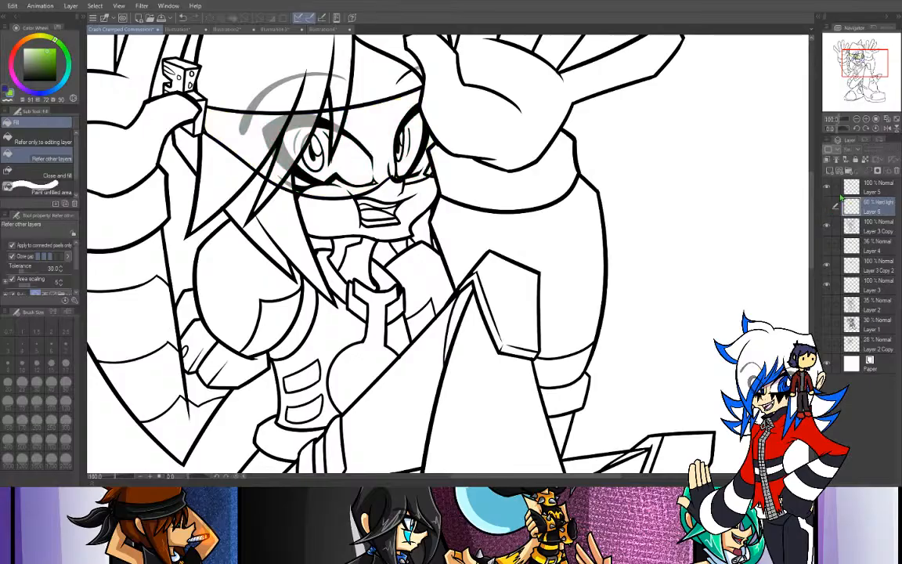
click(827, 188)
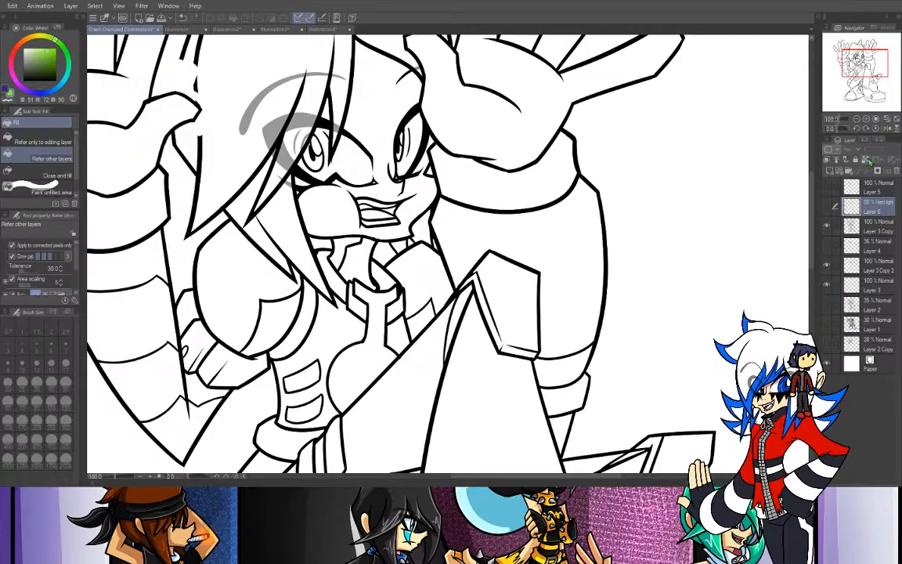
- Make Layer 3 active, sample the brown hair and yellow hair-tip colors from the Illustration2 reference sheet, and return to the commission drawing
click(867, 282)
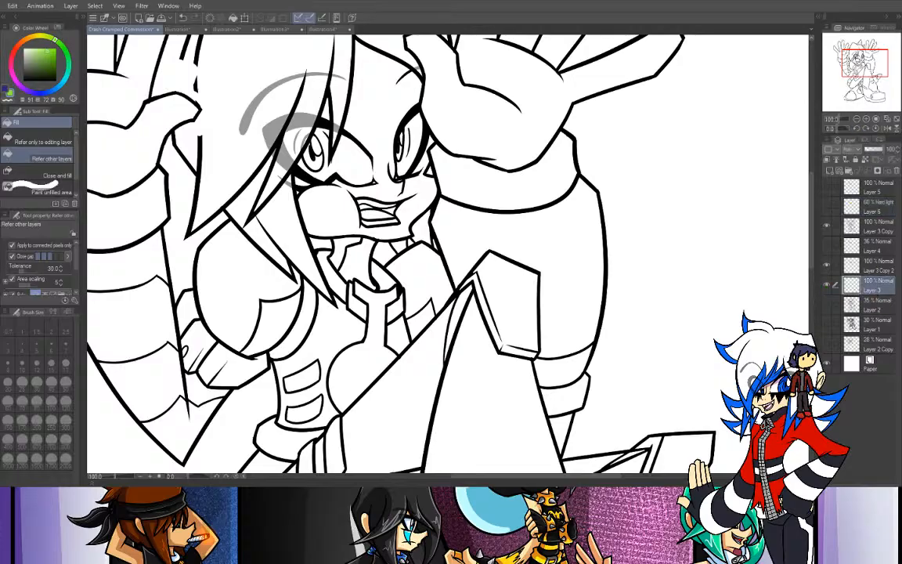
key(i)
click(223, 29)
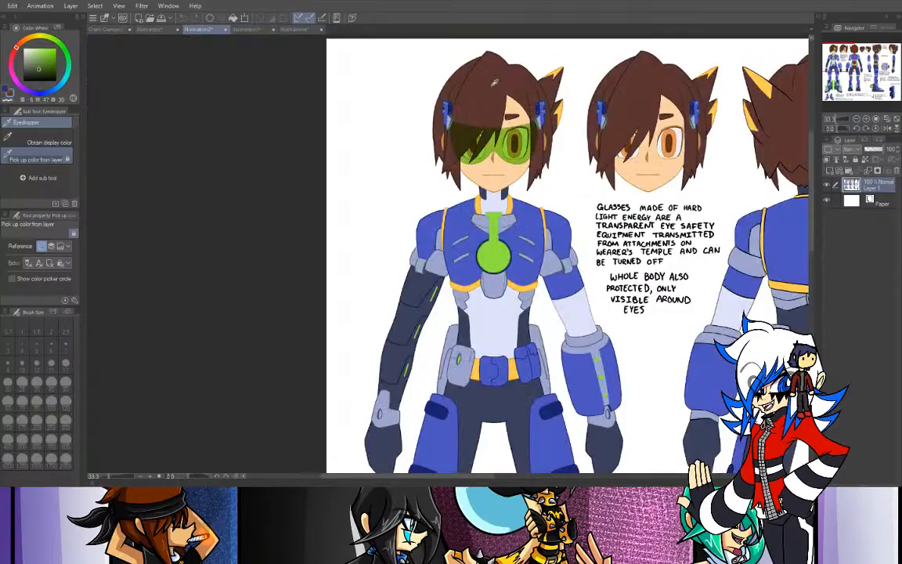
click(4, 89)
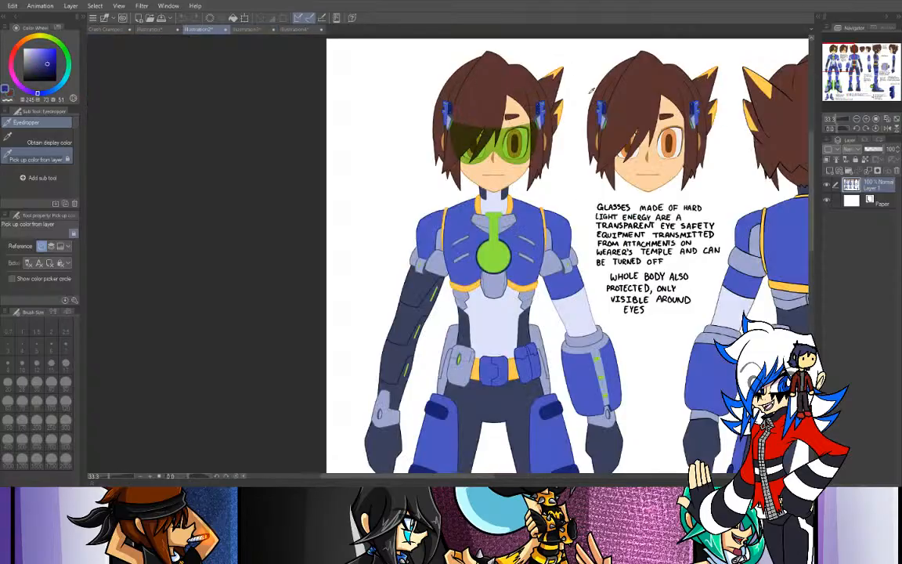
click(560, 104)
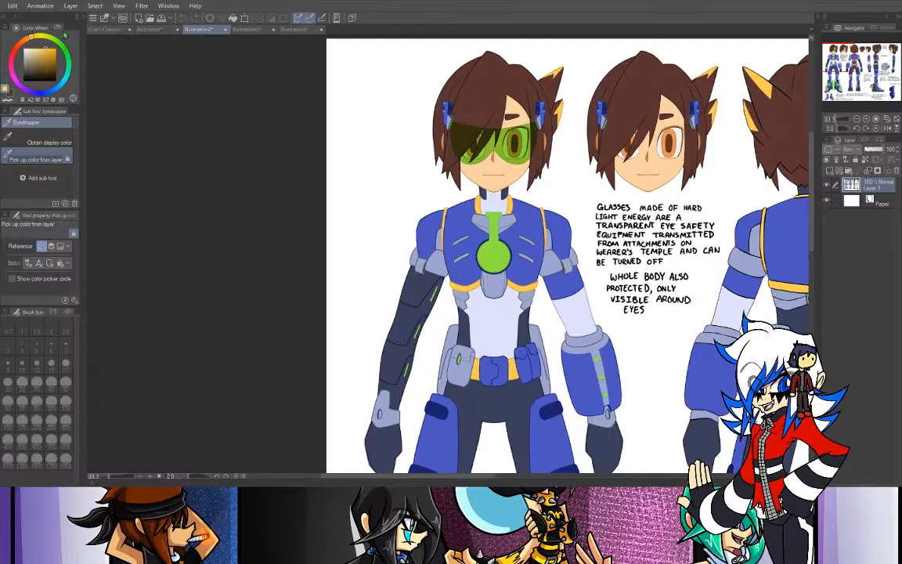
click(100, 29)
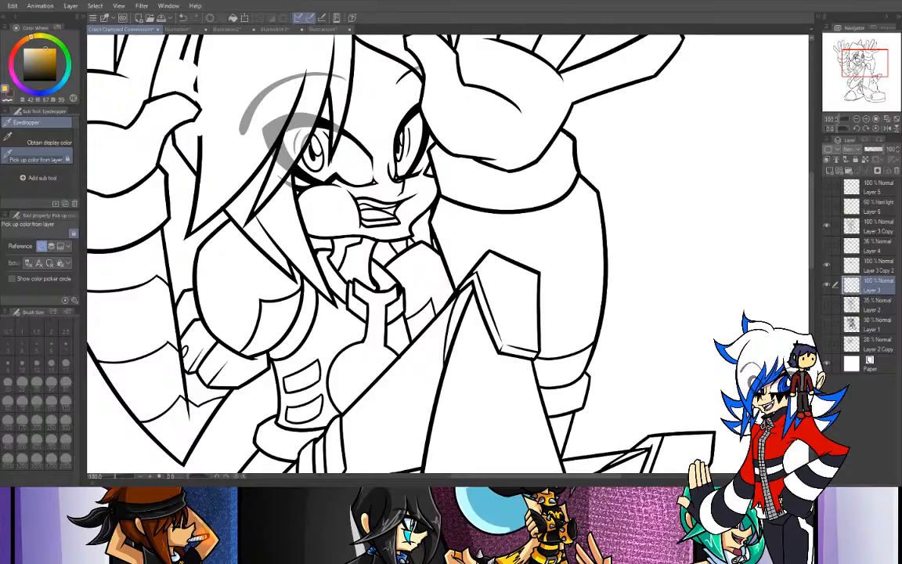
- Show the glasses outline on Layer 5 again, try a yellow fill beside the hair, and undo that fill
key(g)
drag(865, 63, 860, 57)
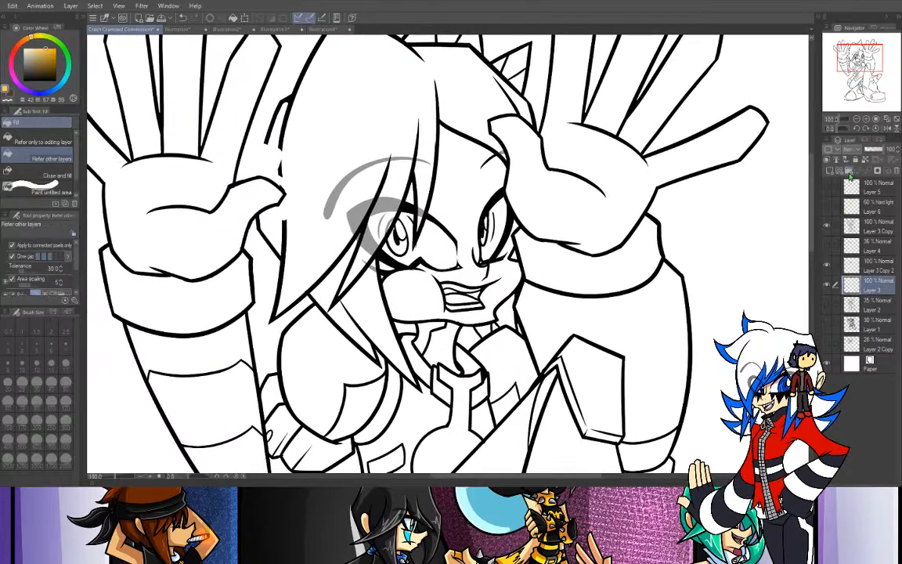
click(829, 188)
click(270, 118)
click(182, 18)
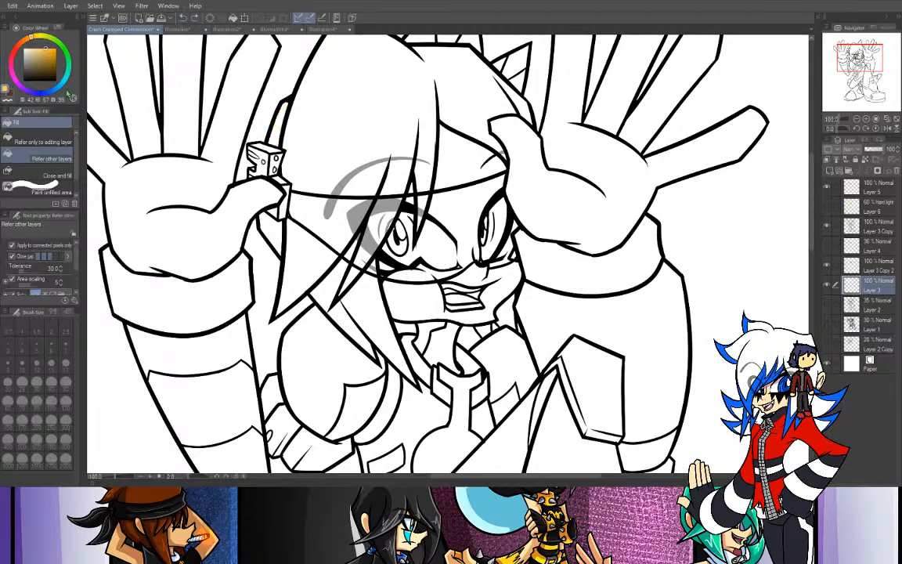
- Switch to brown, try filling the hair, undo that fill, and hide the eyes on Layer 3 Copy 2
click(10, 93)
click(334, 106)
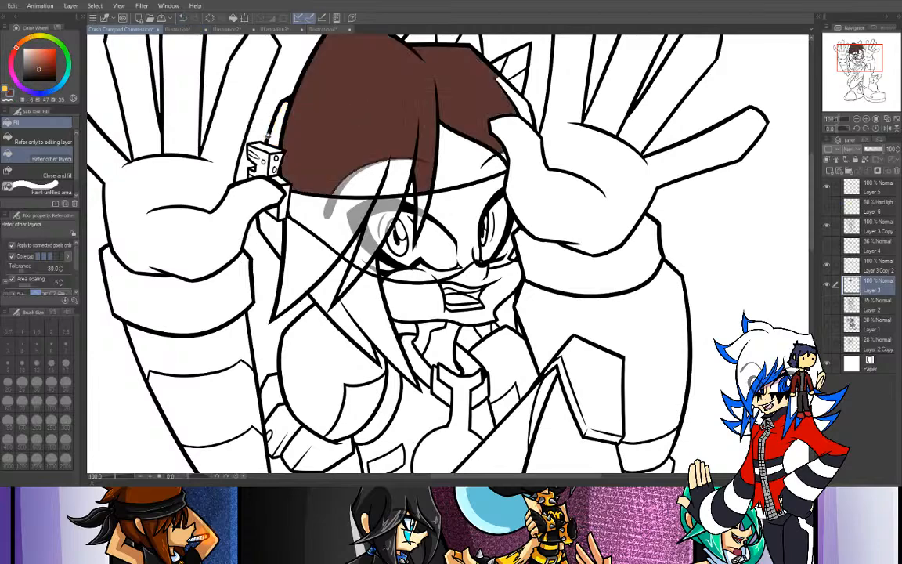
key(ctrl+z)
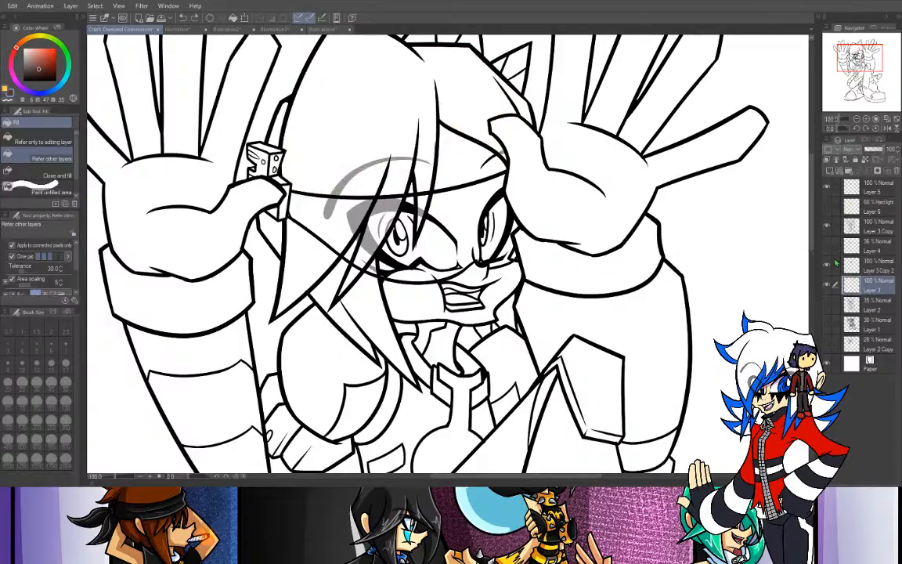
key(ctrl+z)
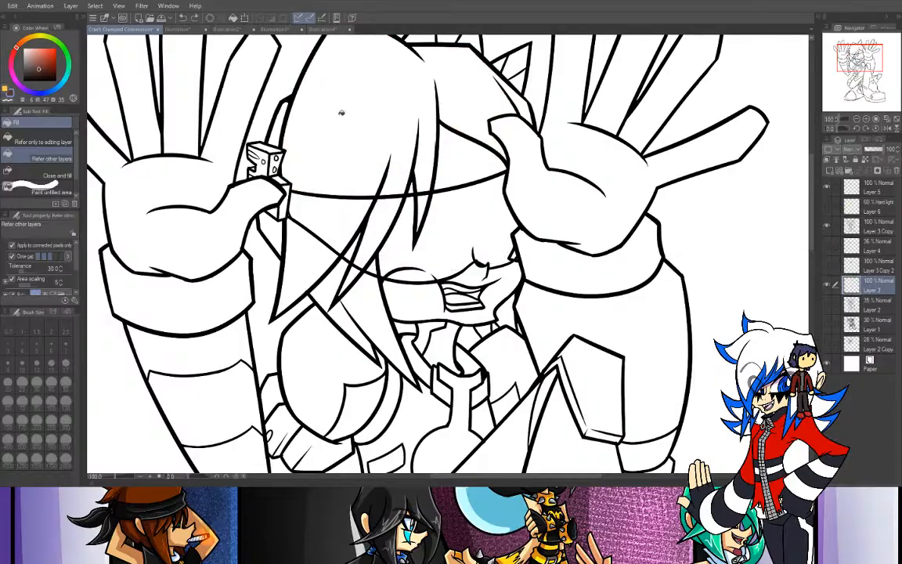
- Fill the main hair, the bangs and the side strands around the glasses lines with brown on Layer 3
click(288, 124)
click(352, 199)
click(303, 194)
click(303, 247)
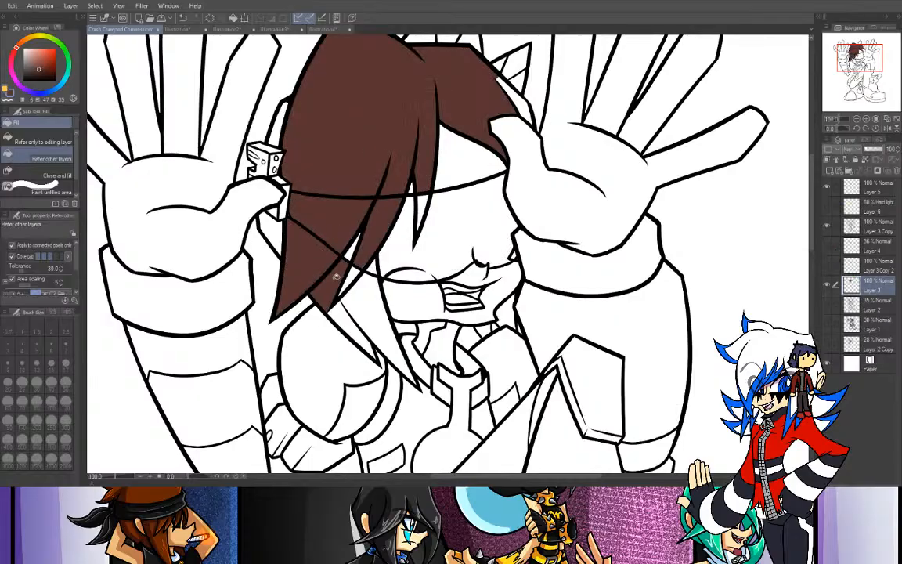
click(362, 298)
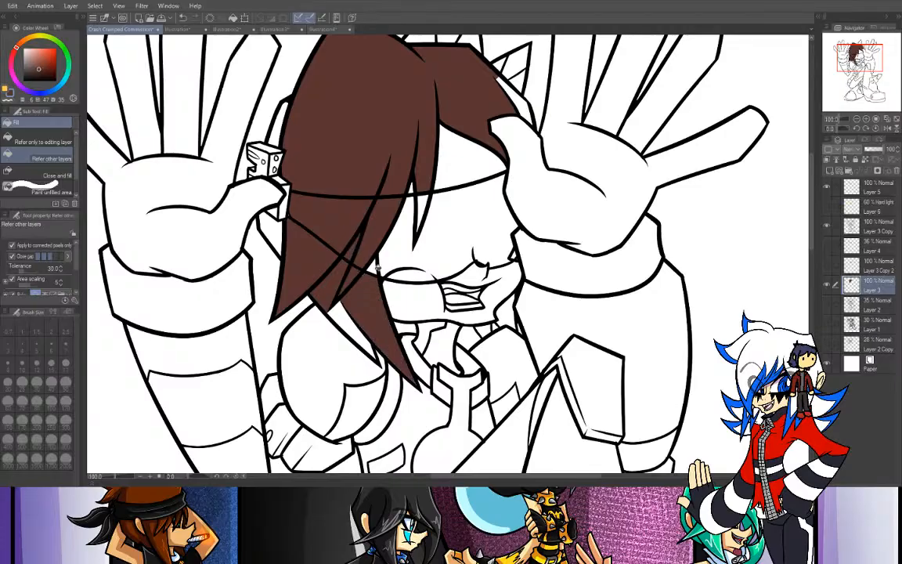
click(311, 282)
click(255, 219)
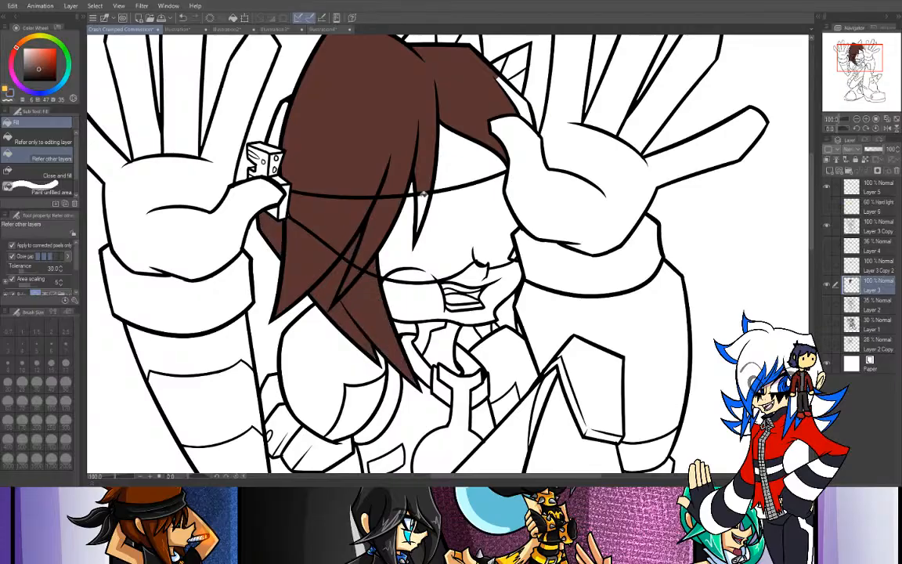
click(275, 123)
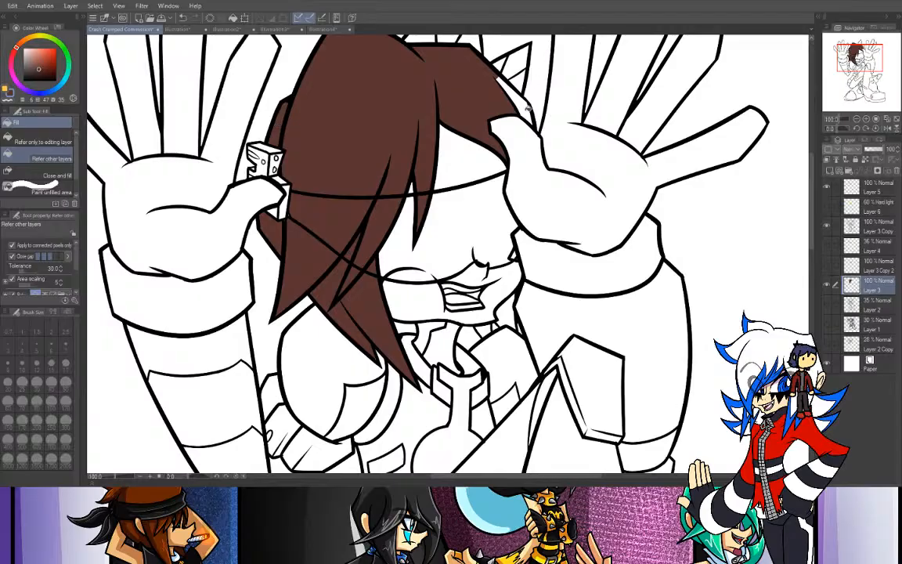
- Fill the hair spikes on top of the head and the hair behind the jaw with brown
click(528, 114)
click(469, 40)
click(491, 324)
key(p)
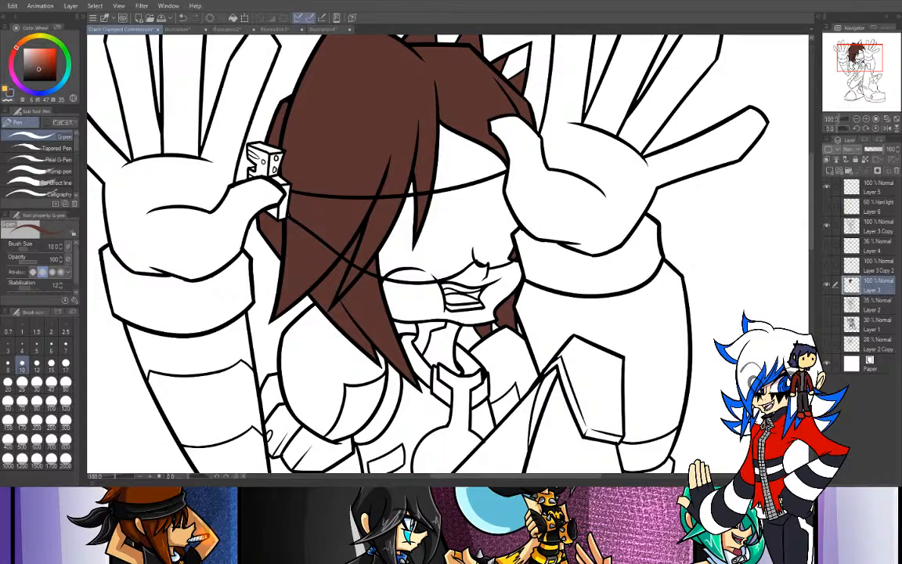
- Add a new layer directly below Layer 3 and fill both hair-spike tips on it with the sampled yellow
scroll(768, 59, up, 3)
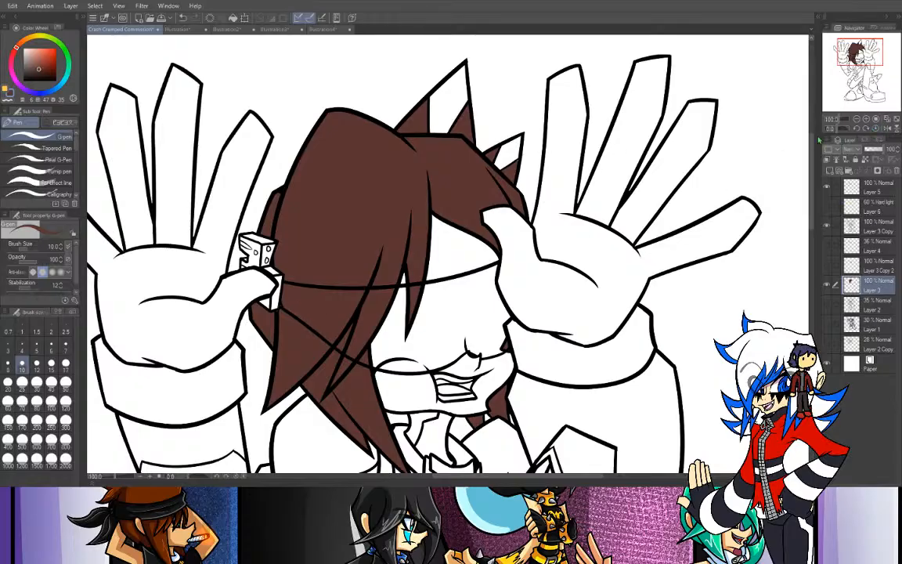
key(ctrl+plus)
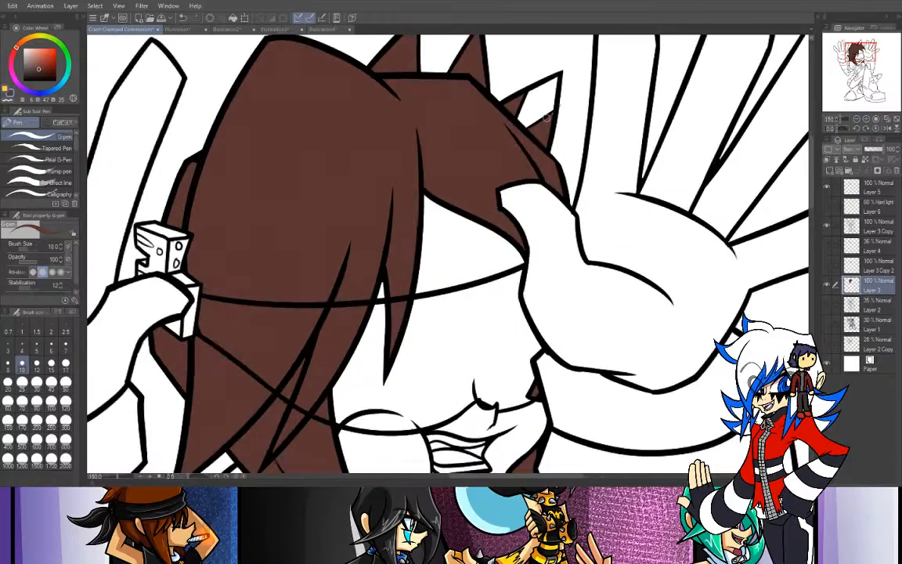
click(857, 119)
click(5, 89)
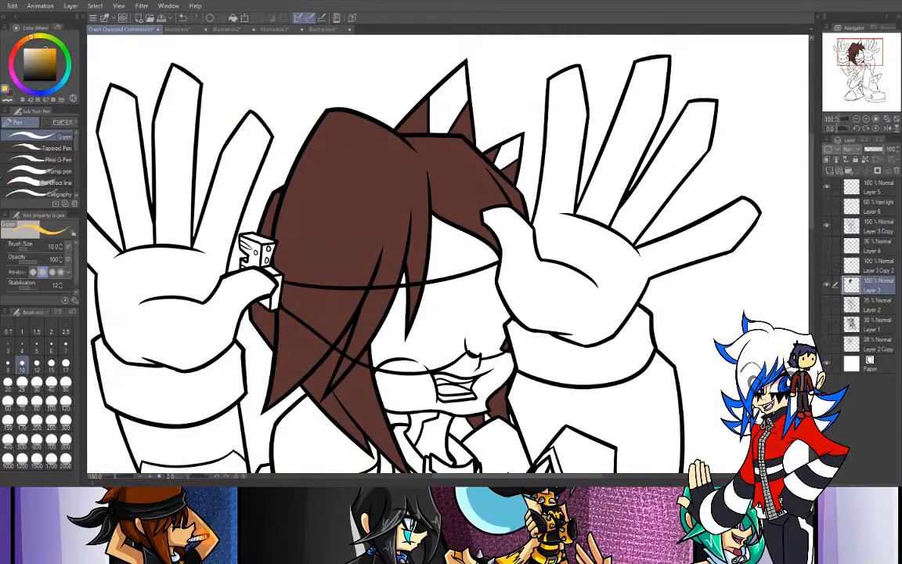
click(1, 180)
click(862, 301)
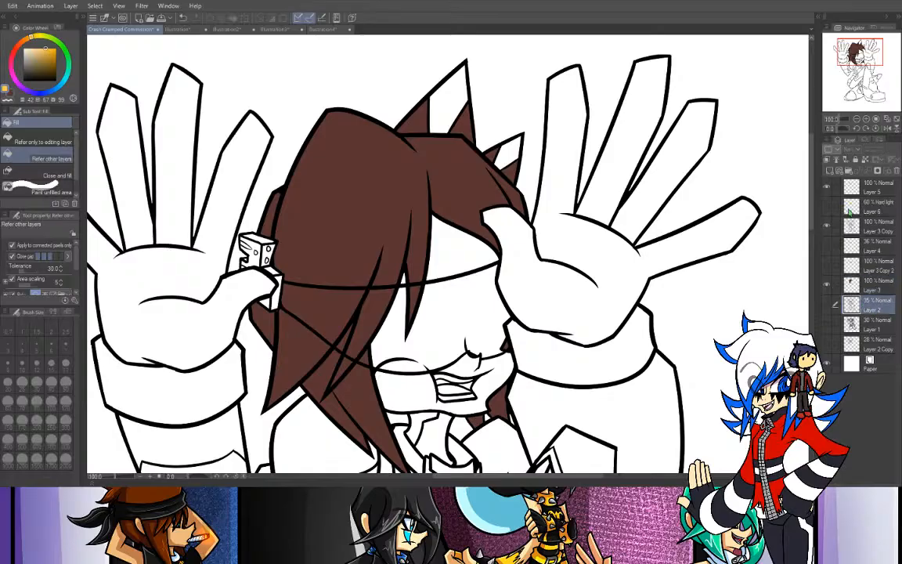
key(ctrl+shift+n)
click(456, 94)
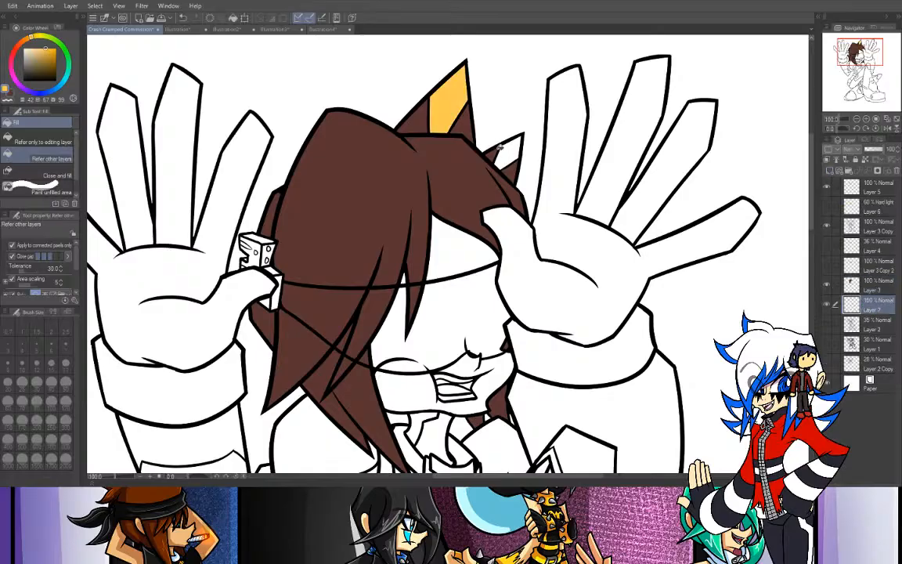
click(507, 149)
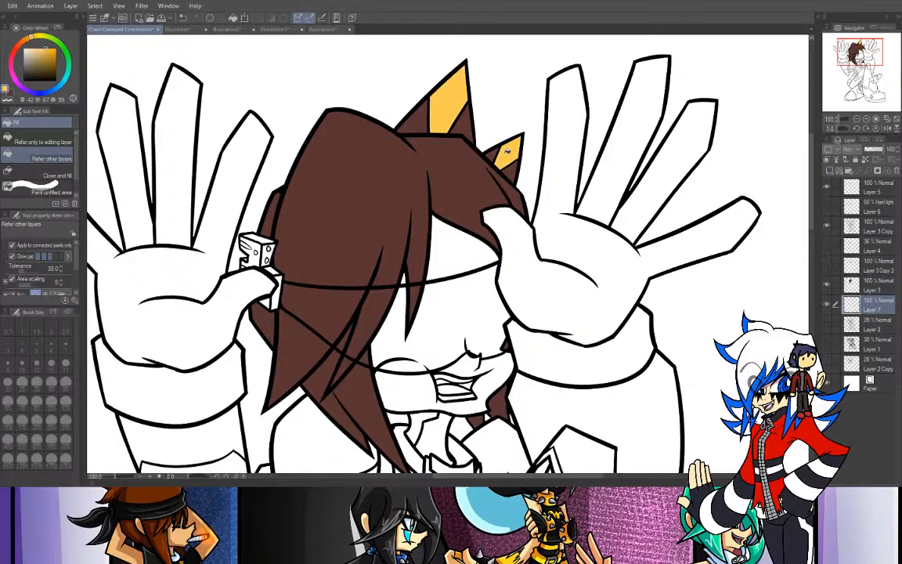
- Show the eyes on Layer 3 Copy 2 again and add a new layer directly above Layer 2
click(856, 121)
click(856, 120)
drag(759, 363, 771, 202)
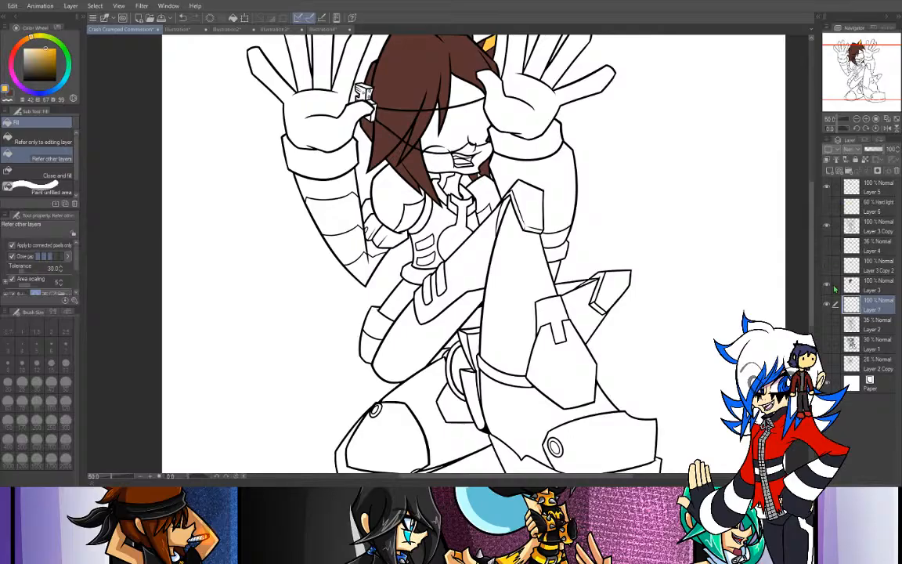
click(828, 268)
click(869, 323)
click(836, 160)
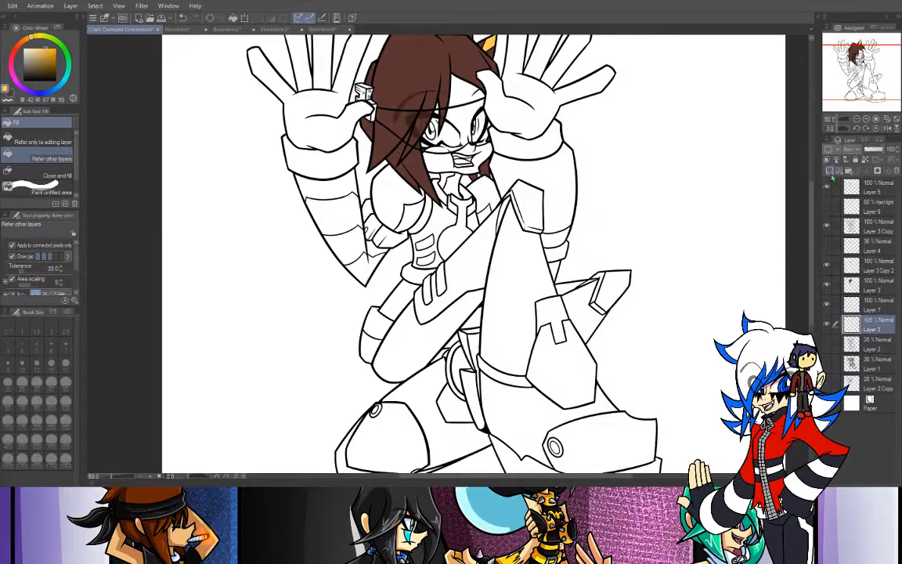
- Sample the skin color from the Illustration2 reference sheet and return to the commission drawing with the Fill tool
key(i)
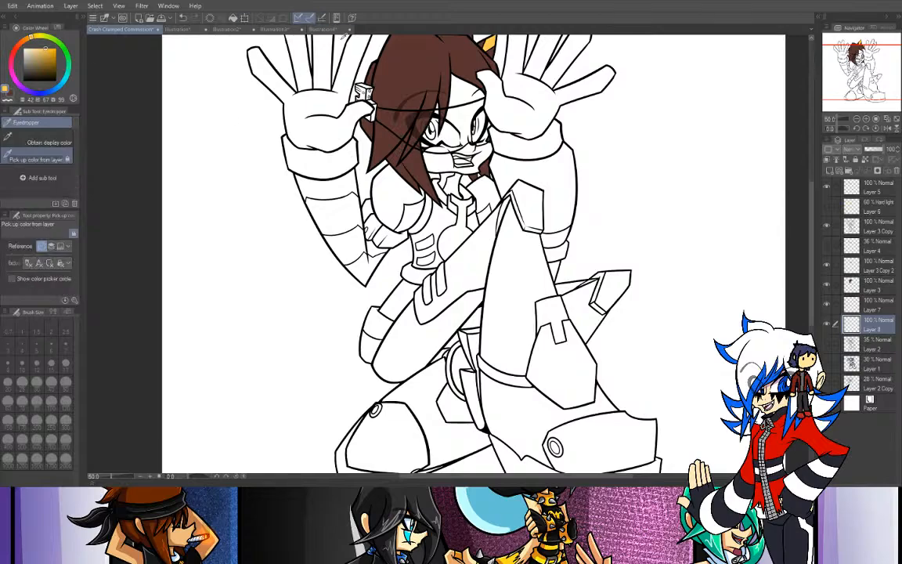
click(171, 30)
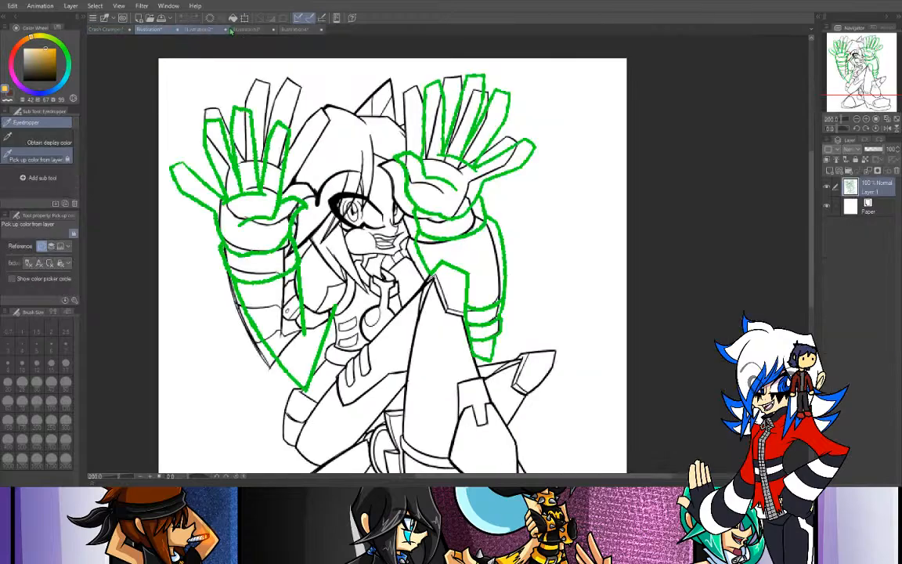
click(244, 30)
click(184, 30)
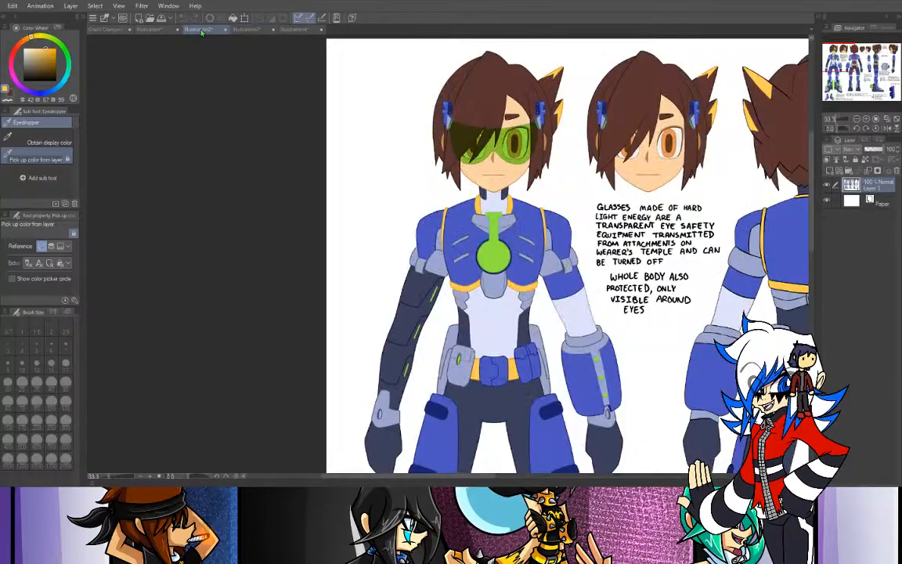
click(118, 29)
key(g)
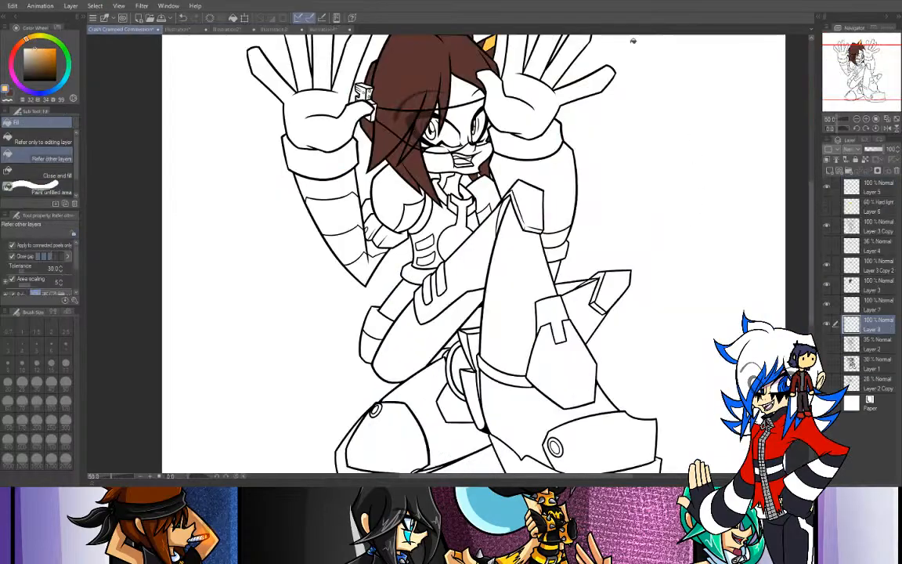
- Fill the lower face and forehead with the skin color on Layer 8, undoing the last stray fill
drag(871, 86, 871, 76)
key(ctrl+plus)
key(ctrl+plus)
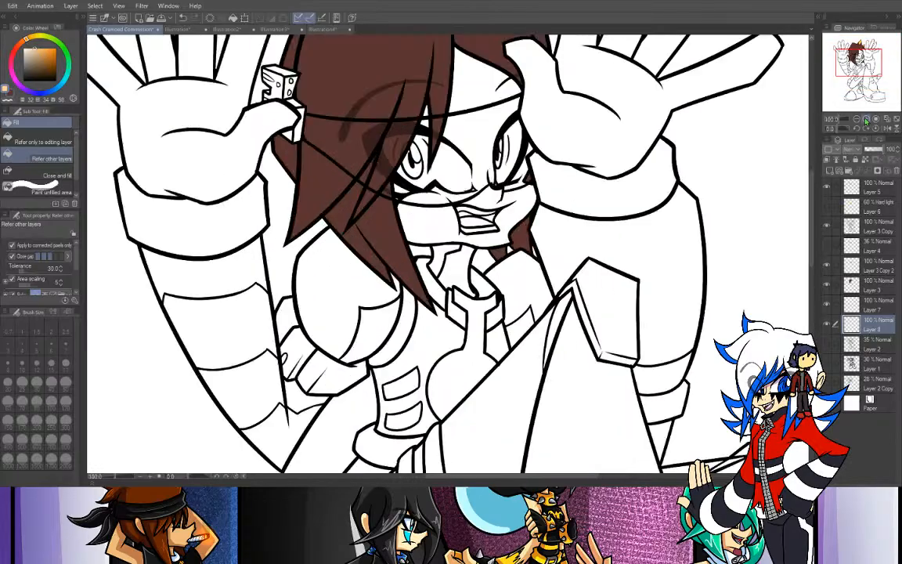
click(388, 196)
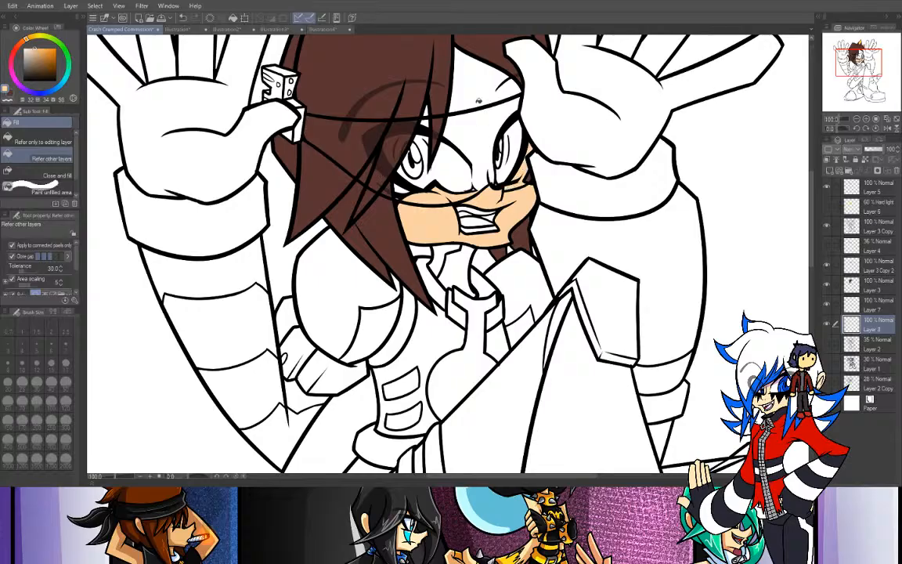
click(432, 75)
click(443, 120)
key(ctrl+z)
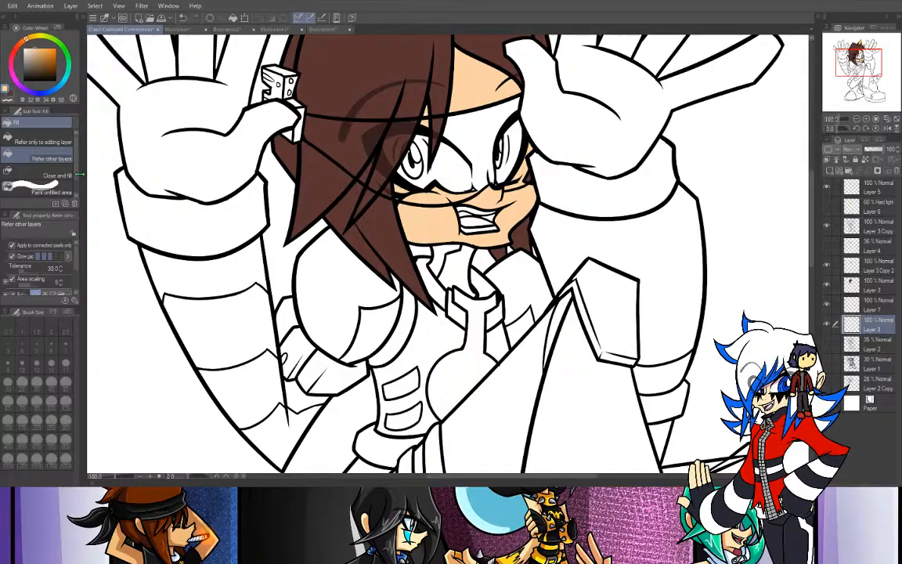
- Paint skin color over the nose bridge with the G-pen at size 17, and fill the rest of the area between the eyes
key(p)
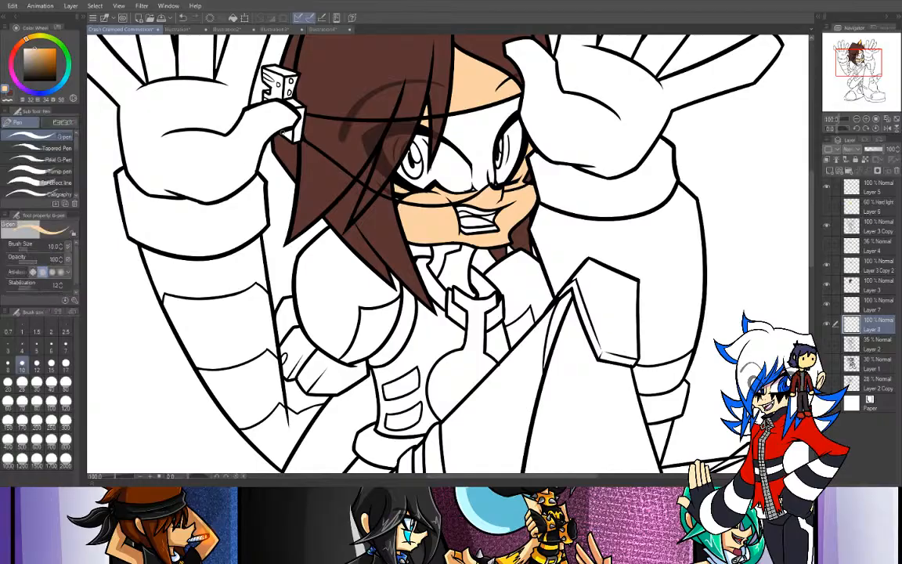
click(66, 361)
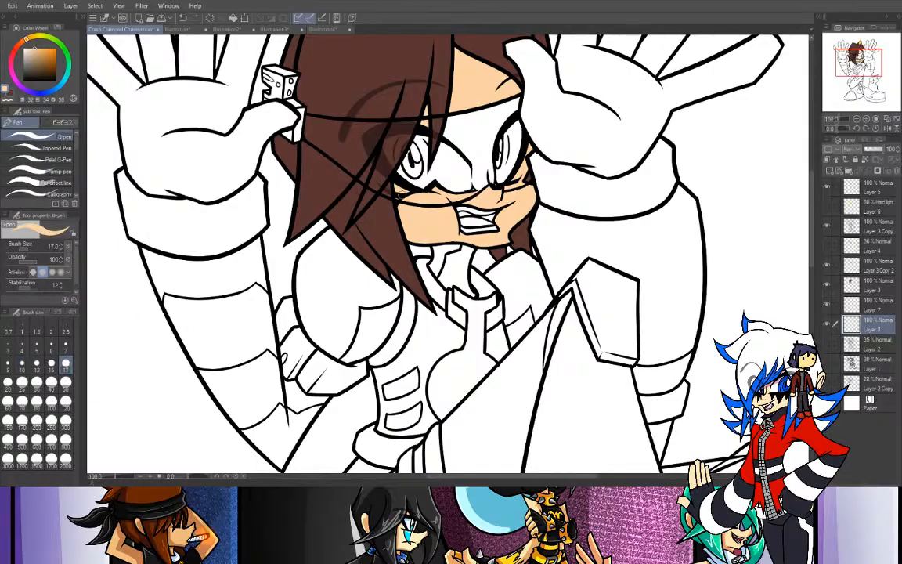
key(ctrl+plus)
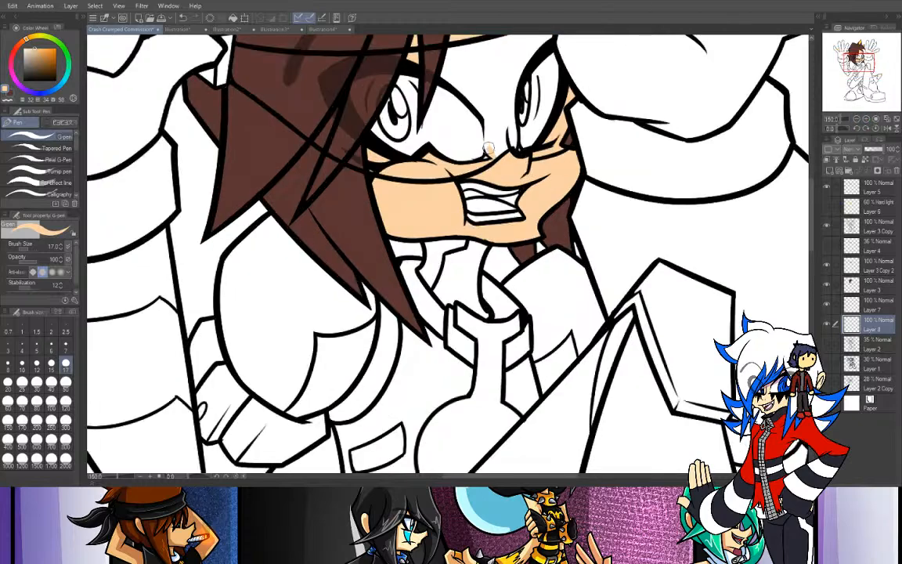
mouse_move(489, 155)
mouse_down()
mouse_move(489, 99)
mouse_move(510, 146)
mouse_move(510, 71)
mouse_up()
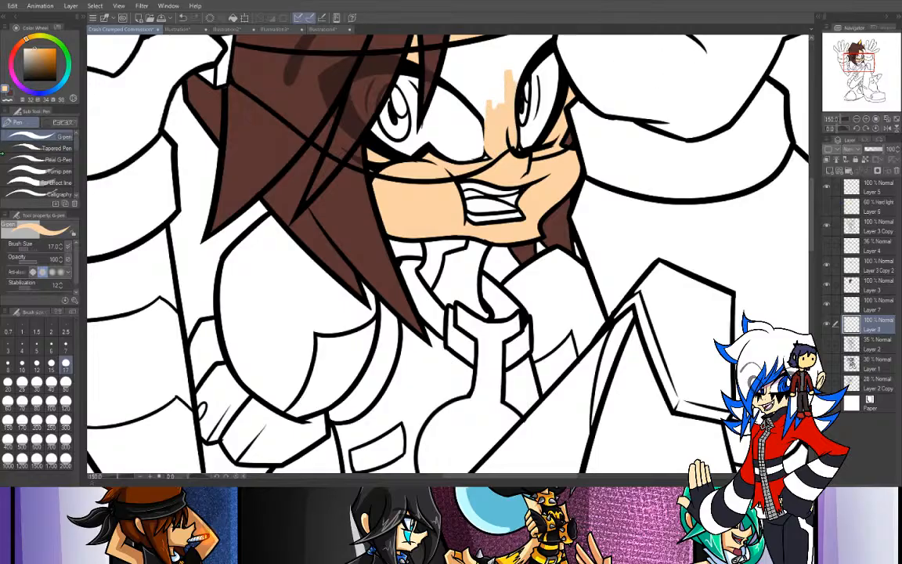
click(1, 159)
click(473, 66)
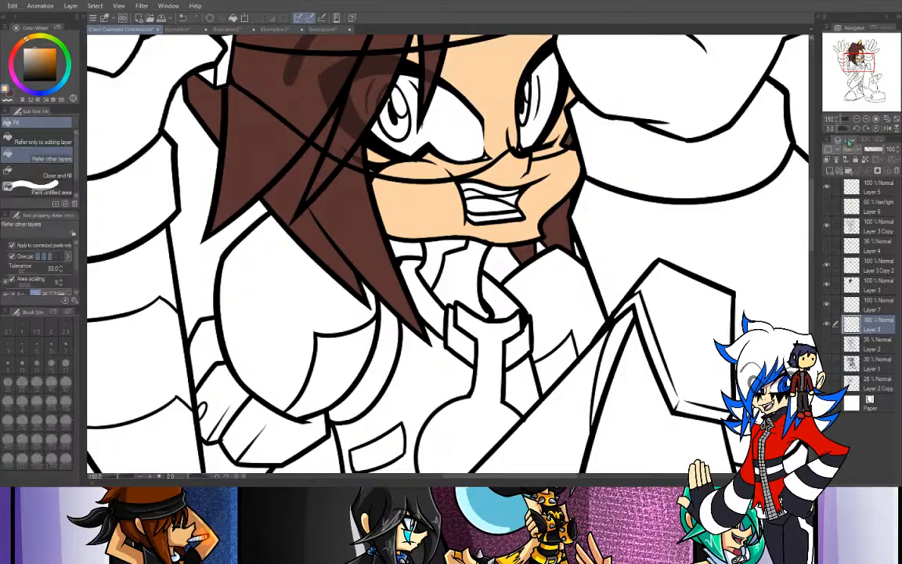
- Add another new layer above Layer 2, below the skin layer
click(856, 119)
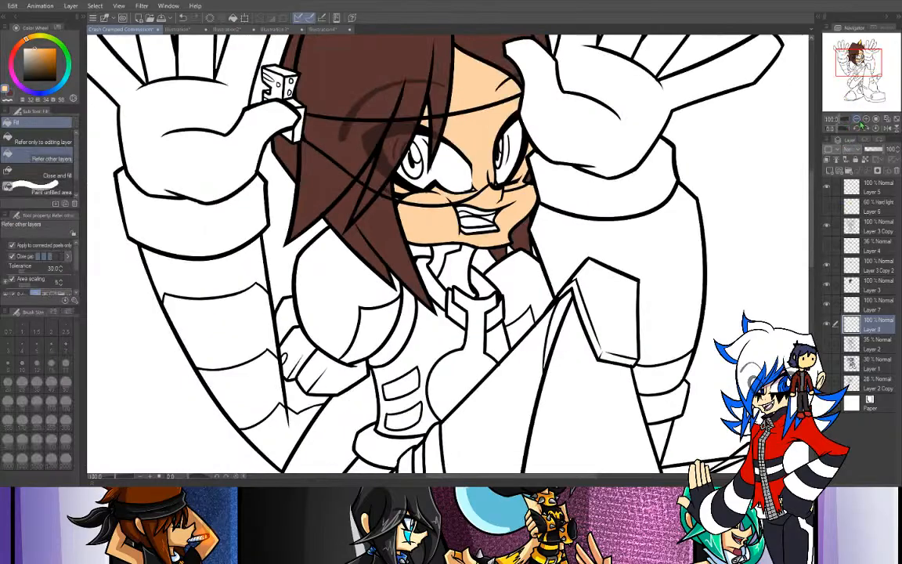
click(856, 119)
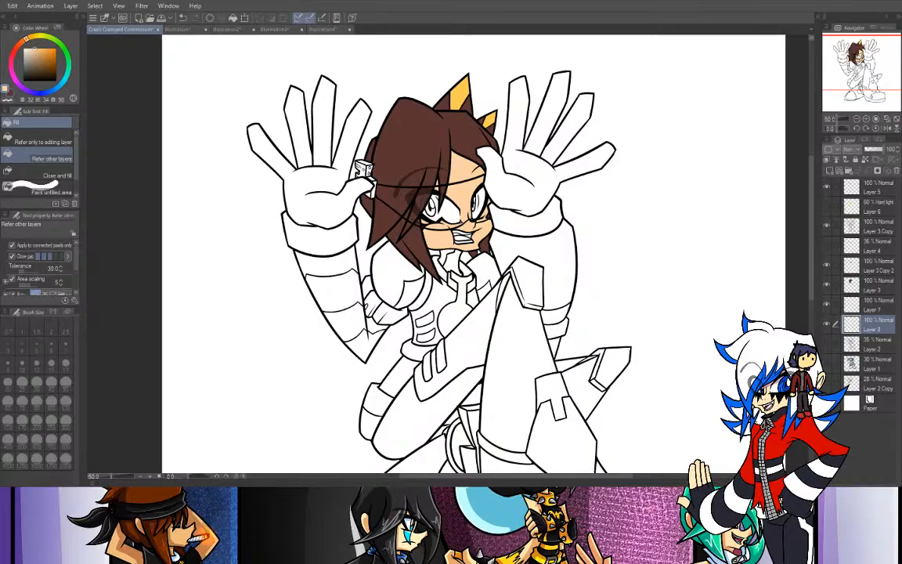
click(869, 342)
click(829, 171)
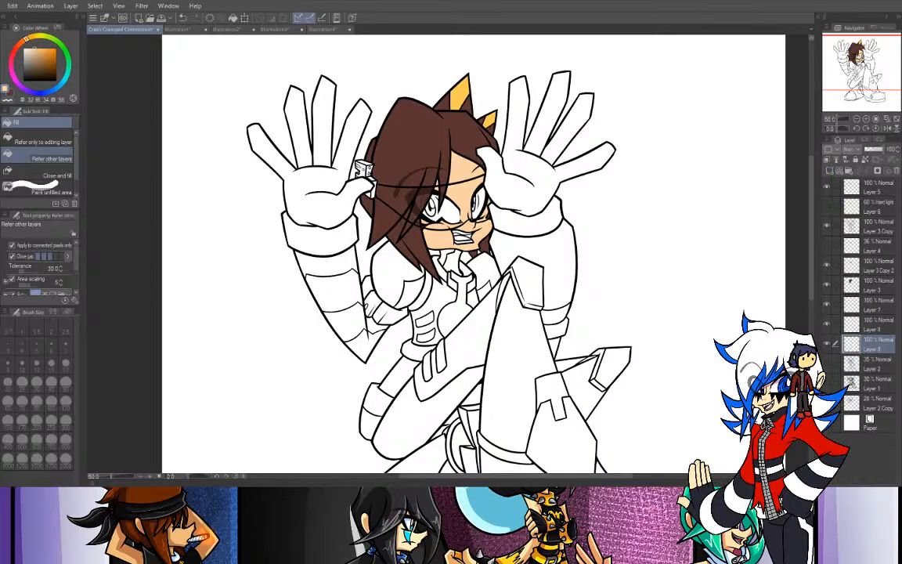
- Sample the suit's blue from the Illustration2 reference sheet and return to the commission drawing with the Fill tool
key(i)
click(227, 29)
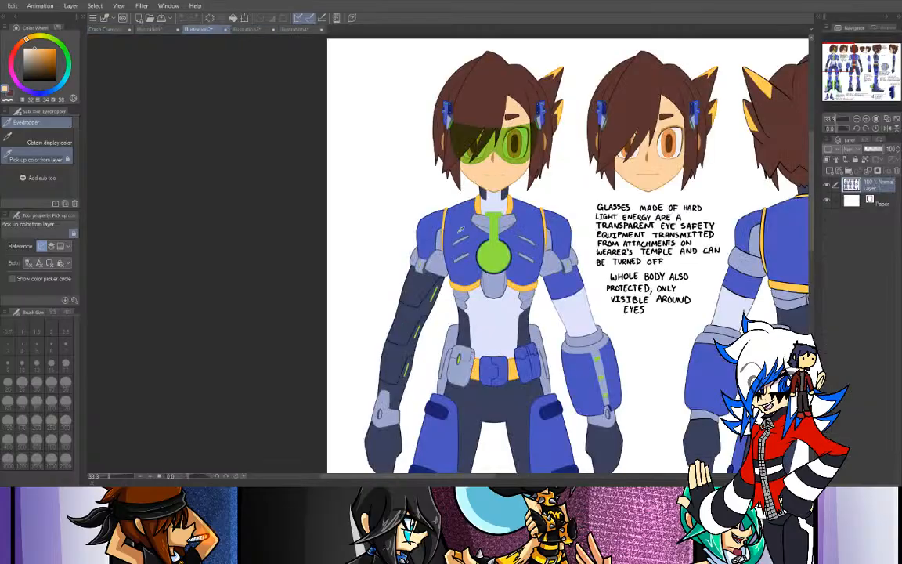
click(415, 207)
click(107, 30)
key(g)
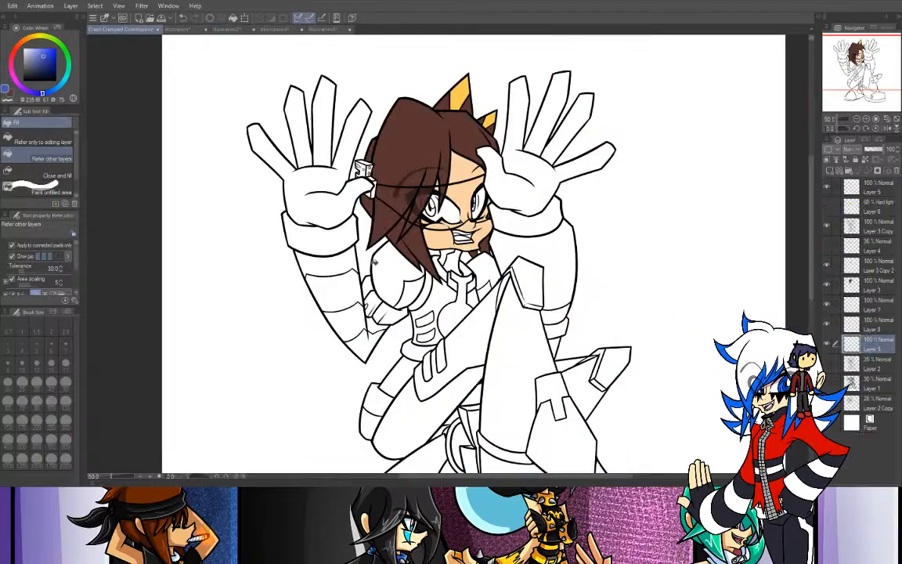
- Fill the torso and both shoulders of the suit with blue on Layer 9, checking the reference sheet
click(427, 309)
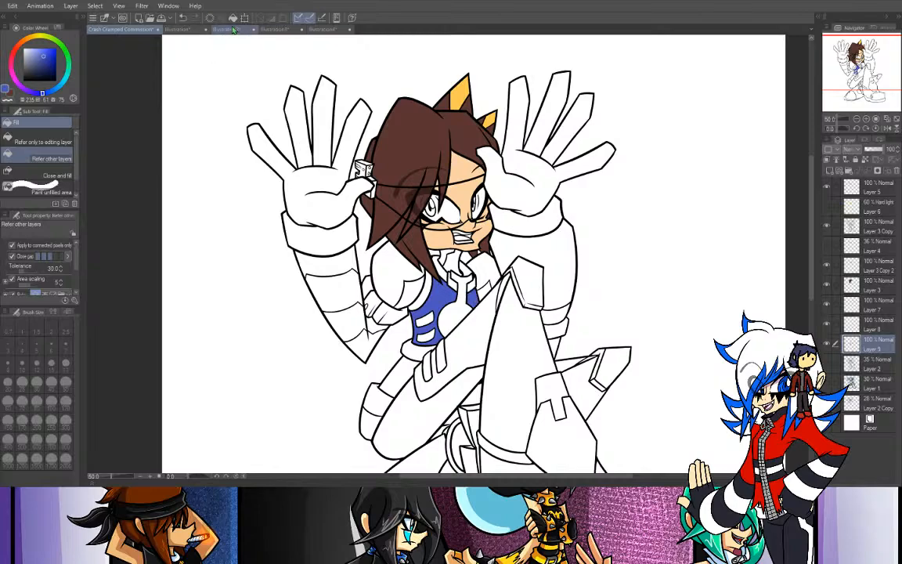
click(232, 29)
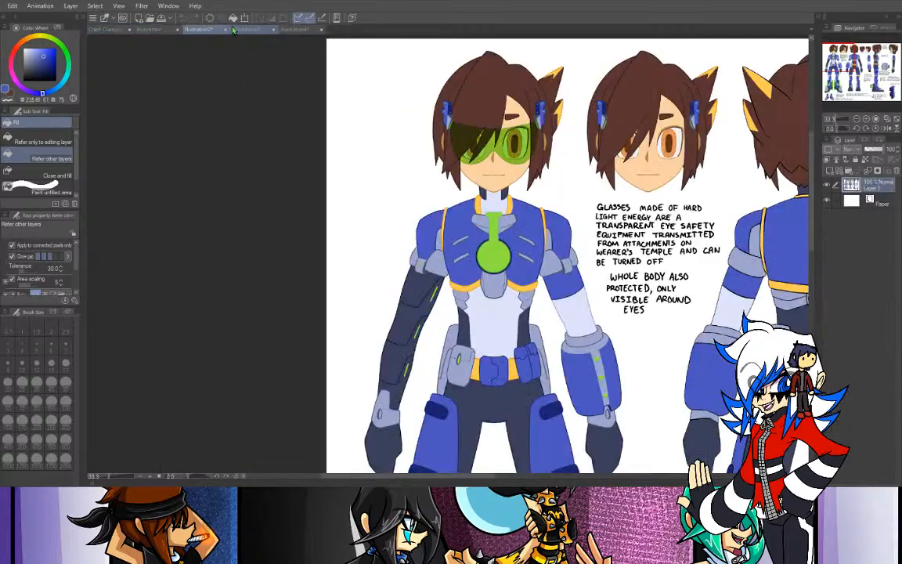
click(109, 29)
click(373, 255)
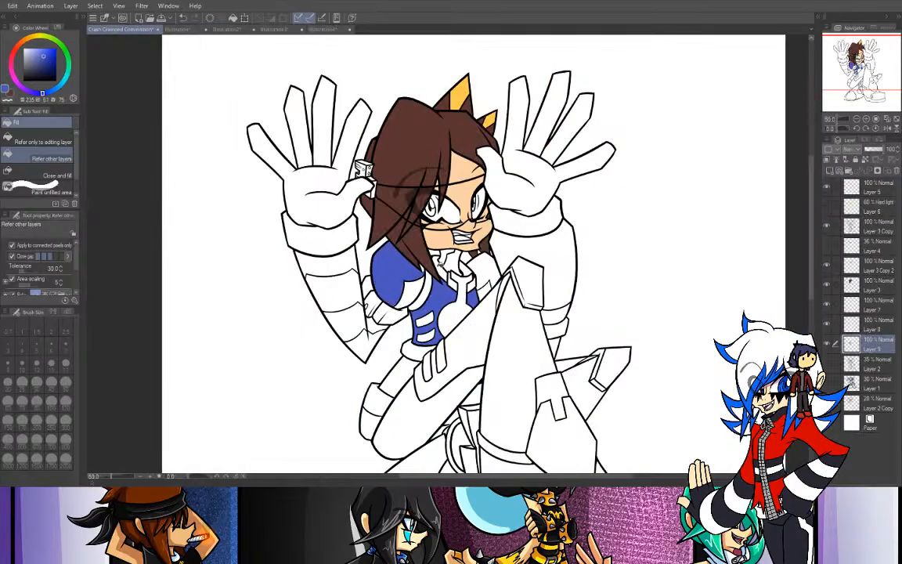
click(485, 268)
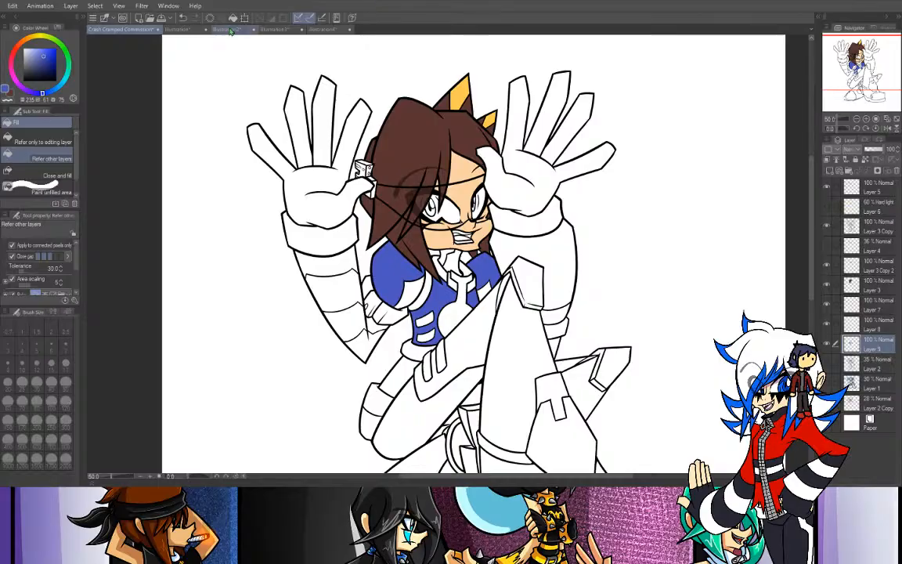
- Examine the ear markings on the Illustration2 reference sheet, zoomed on the side-view heads, and compare them with the commission drawing's ears
click(215, 29)
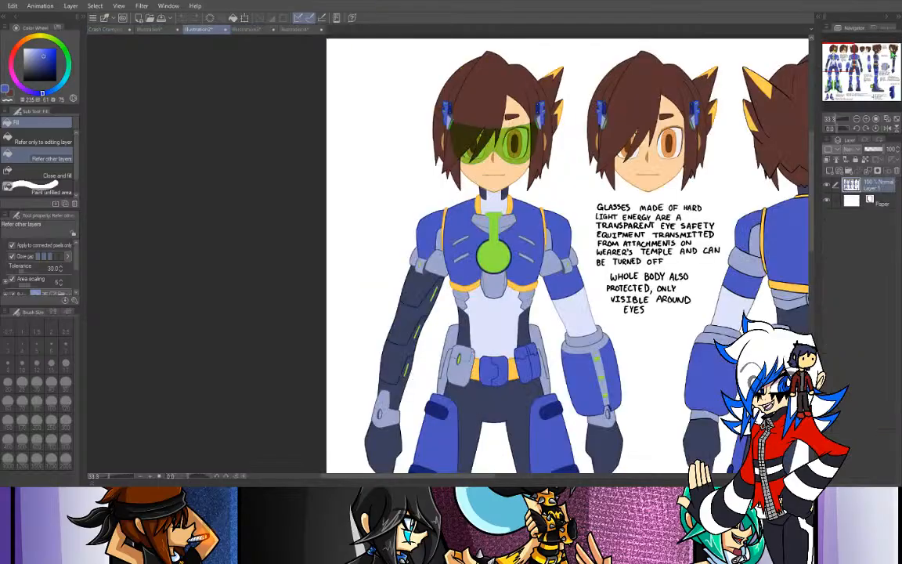
drag(859, 69, 867, 52)
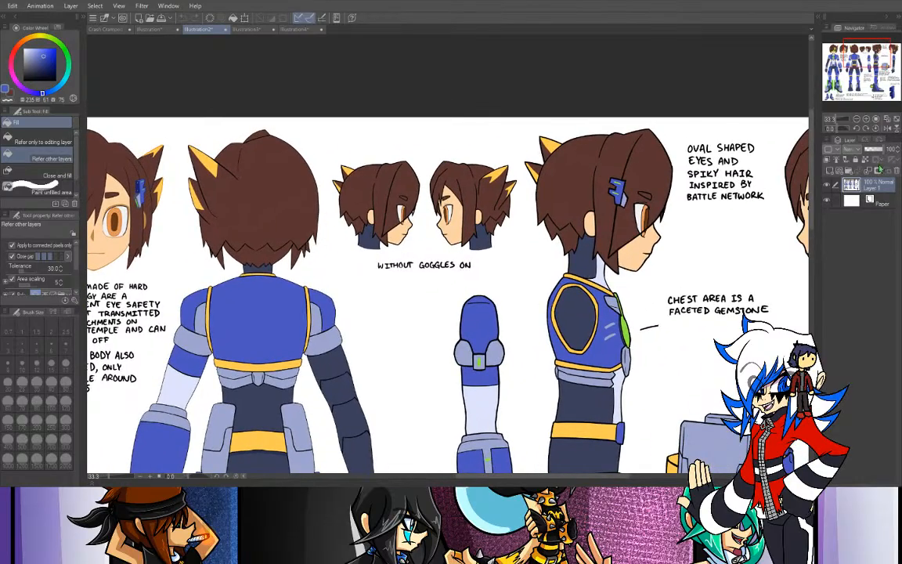
click(866, 119)
click(866, 119)
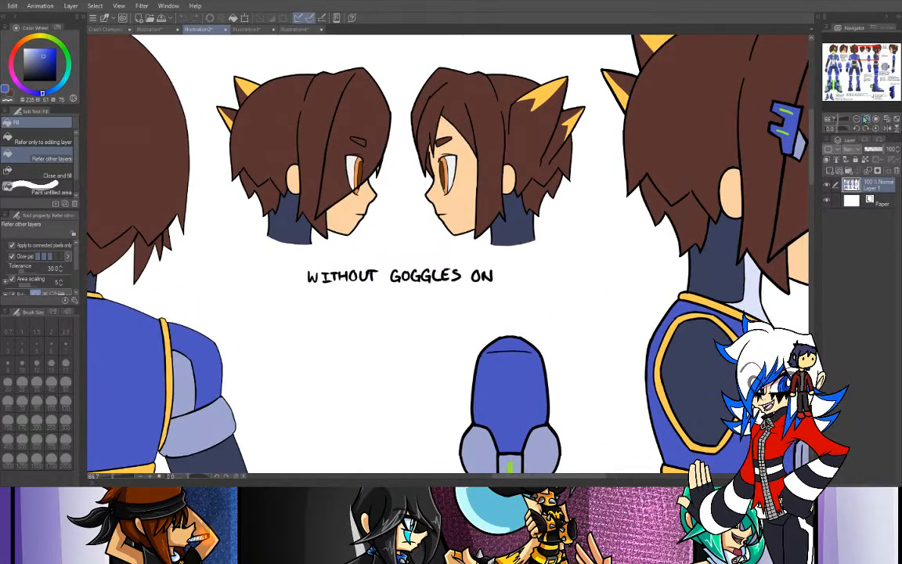
click(102, 30)
click(862, 57)
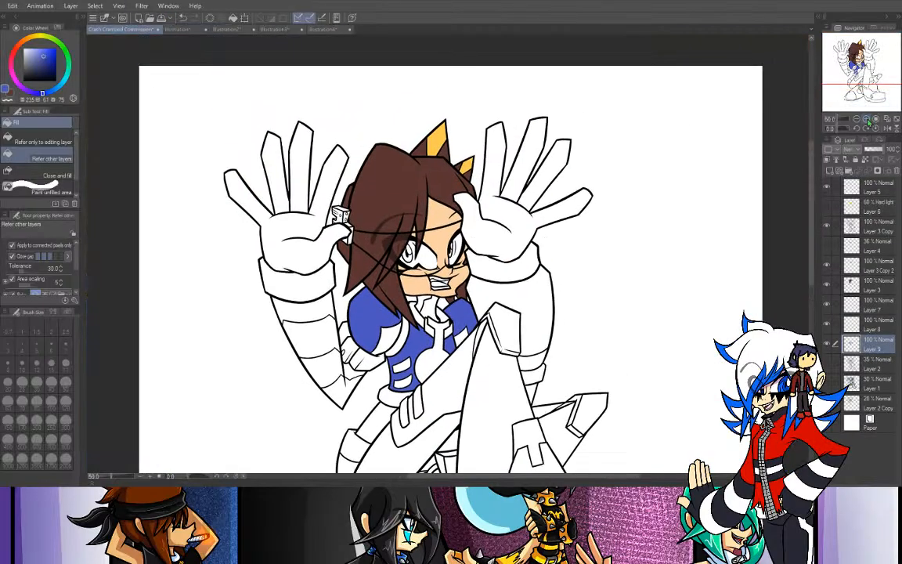
click(866, 119)
click(866, 119)
click(865, 119)
click(859, 53)
drag(860, 53, 862, 47)
- Ink jagged black fur lines across the lower inner part of both ears on Layer 3 Copy with the G-pen
click(873, 225)
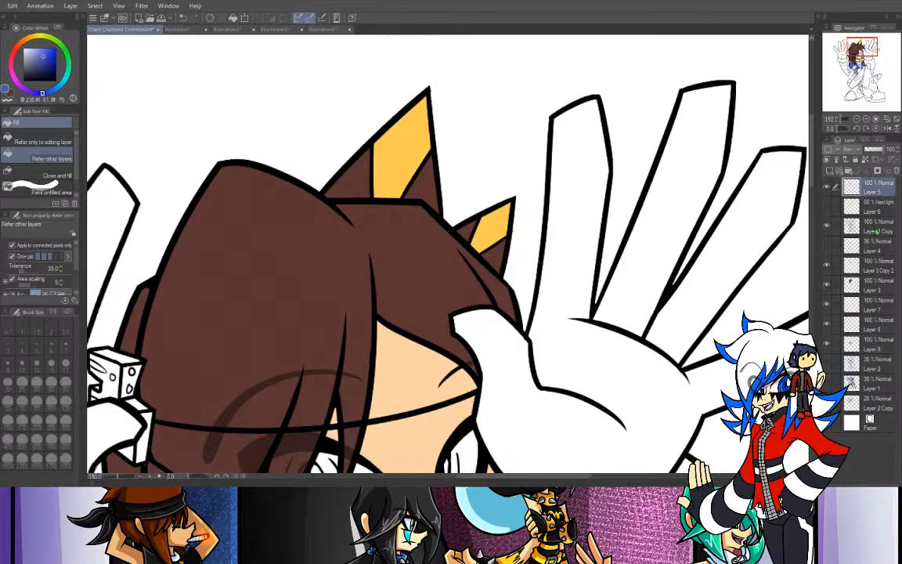
key(p)
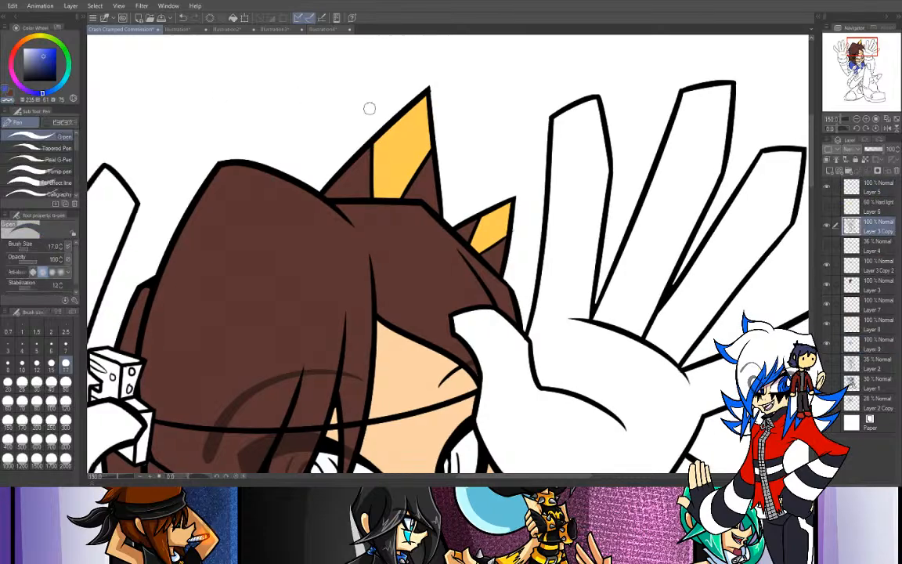
click(23, 80)
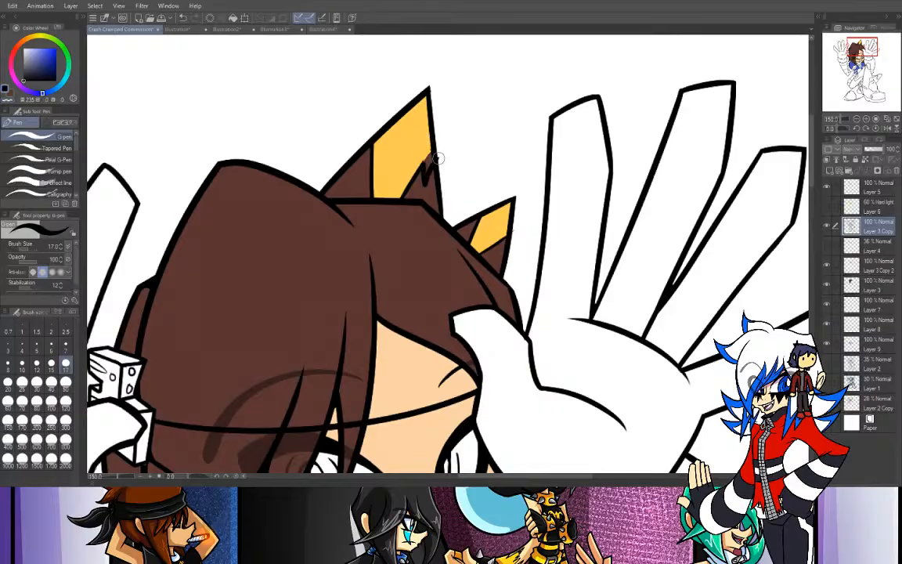
mouse_move(422, 178)
mouse_down()
mouse_move(424, 168)
mouse_move(424, 180)
mouse_move(435, 169)
mouse_move(429, 179)
mouse_move(425, 163)
mouse_up()
key(ctrl+z)
key(ctrl+z)
key(ctrl+z)
key(ctrl+z)
key(c)
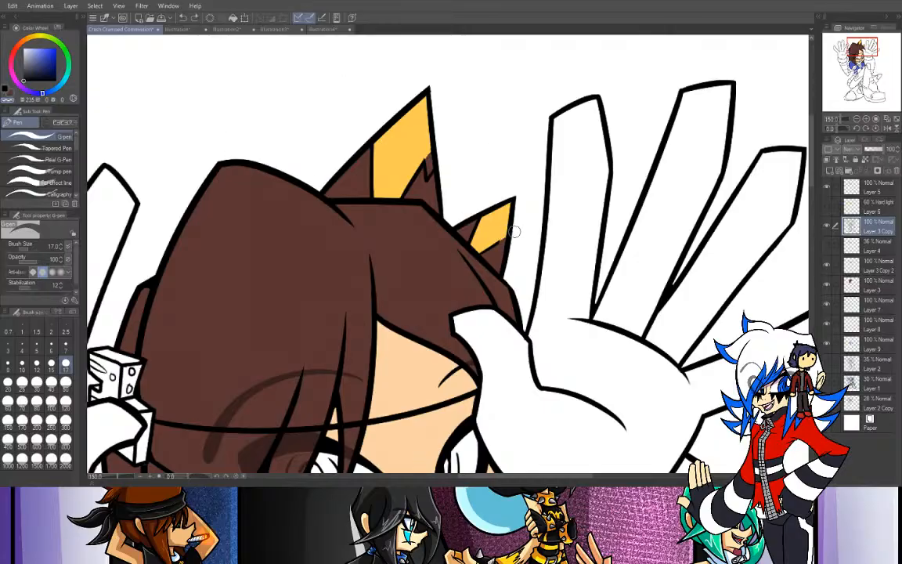
key(c)
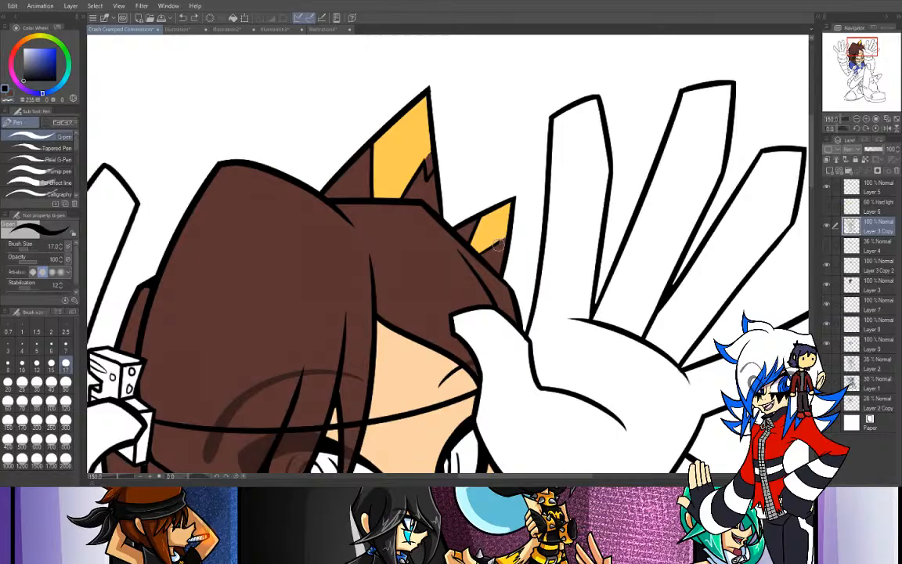
drag(498, 246, 501, 239)
- Erase the brown fill above the jagged fur lines on both ears on Layer 3, using the transparent color
click(869, 287)
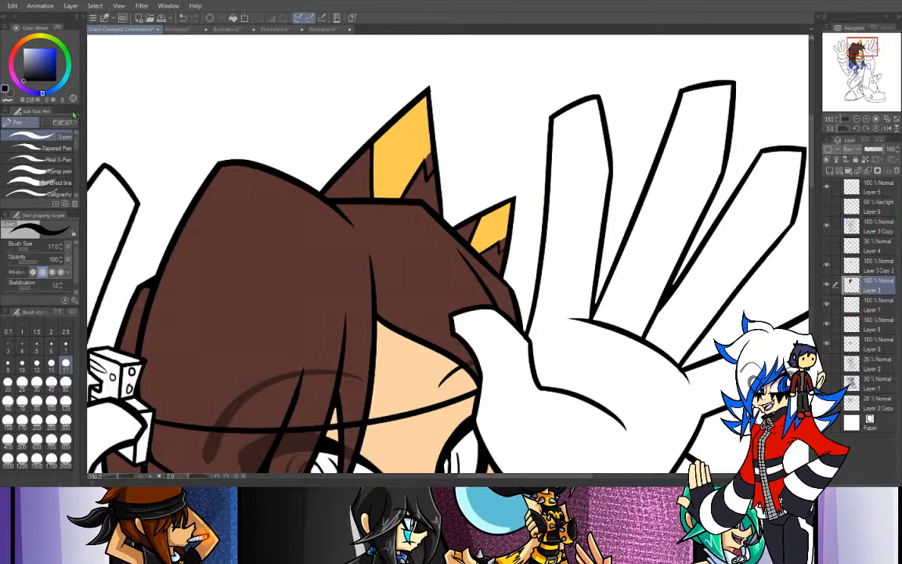
click(7, 99)
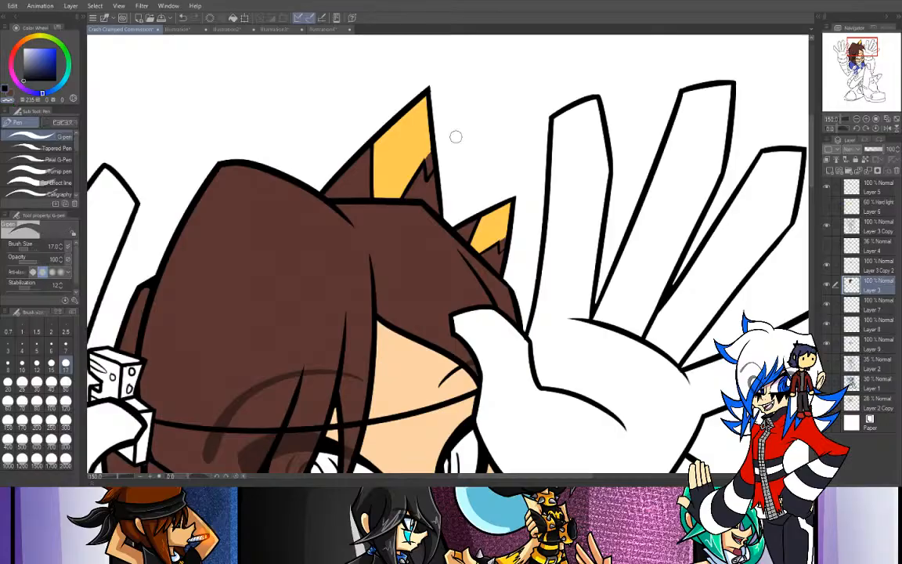
drag(429, 143, 426, 177)
drag(502, 248, 504, 241)
click(873, 227)
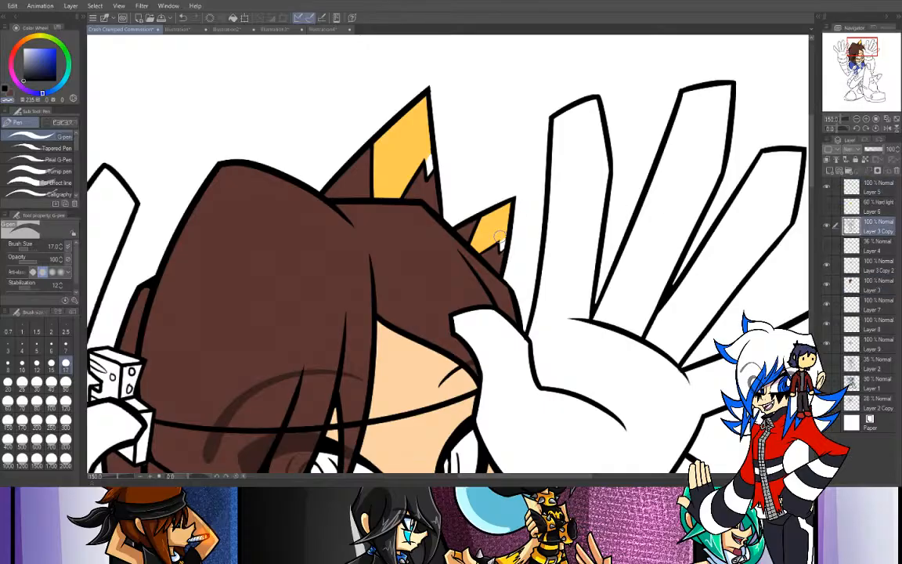
- Paint the erased gaps in both ears with the inner ear's gold color on Layer 7, using the G-pen
click(876, 305)
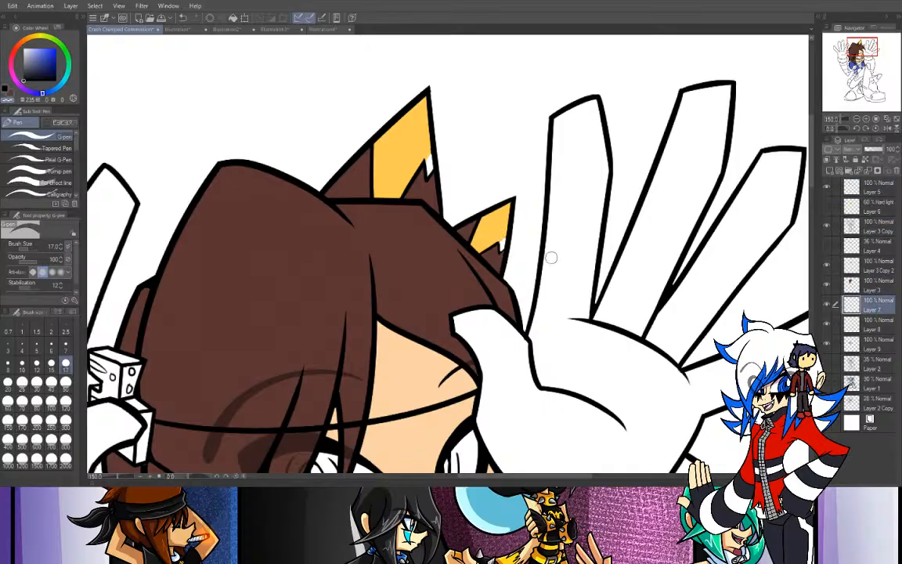
key(i)
click(380, 161)
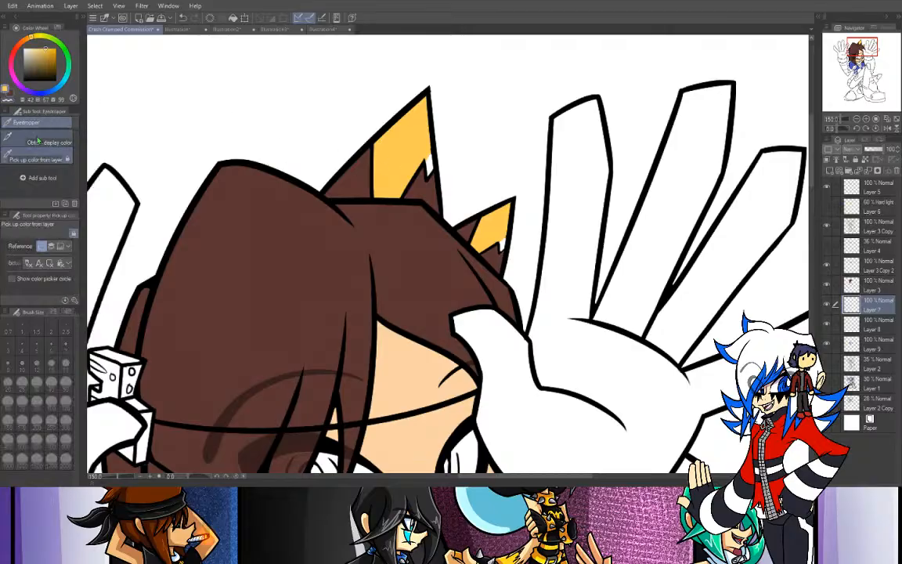
key(p)
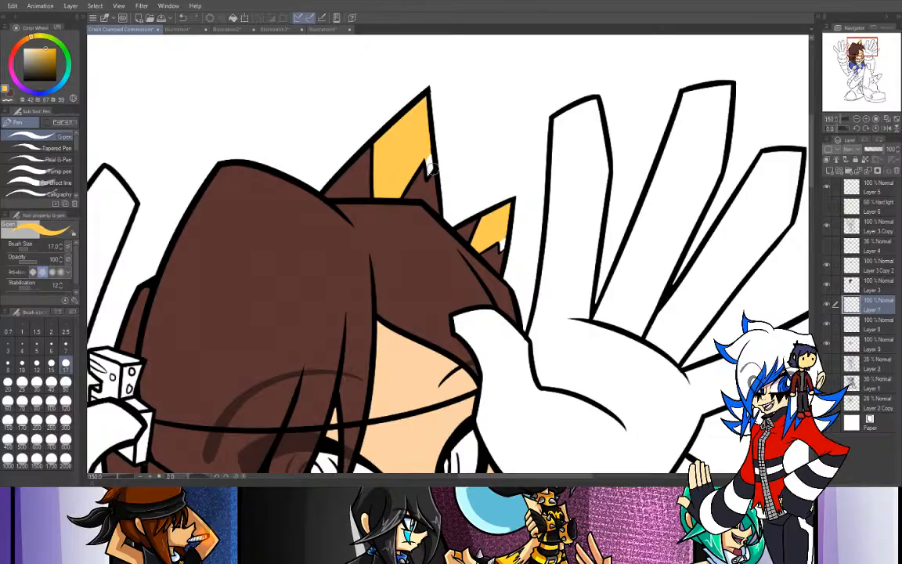
drag(428, 174, 429, 154)
drag(497, 238, 504, 247)
- Fill the shoulder strap and collar trim with gold on Layer 7, following the reference sheet
click(856, 119)
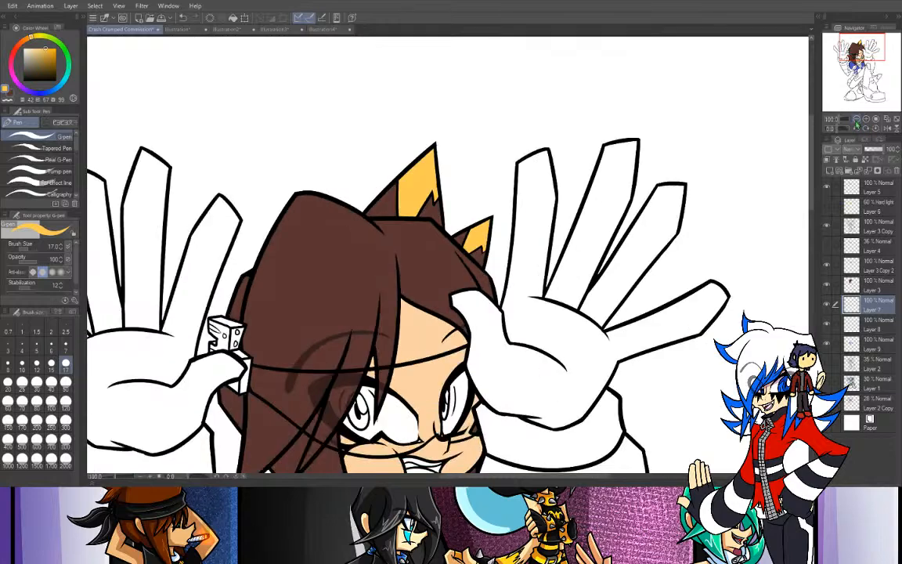
click(856, 119)
click(857, 119)
drag(863, 65, 859, 82)
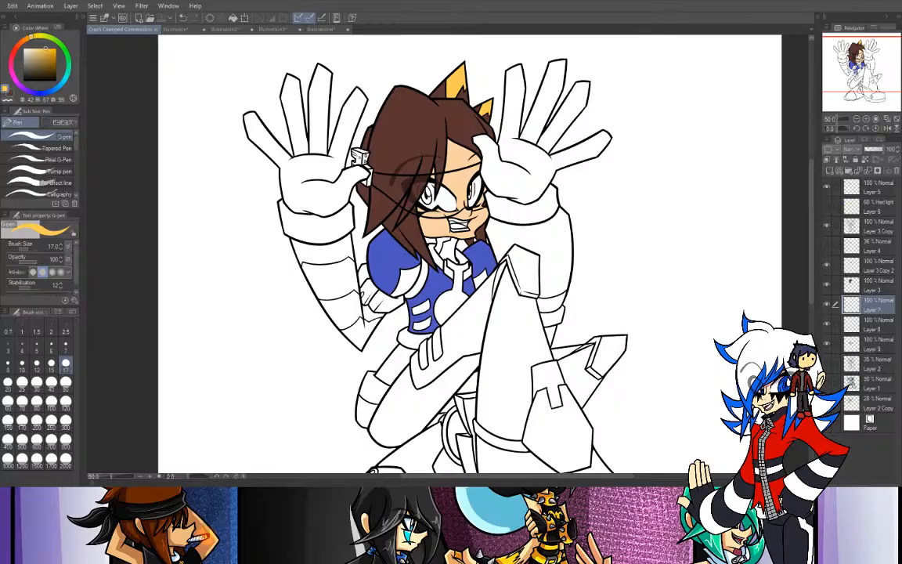
key(g)
click(248, 29)
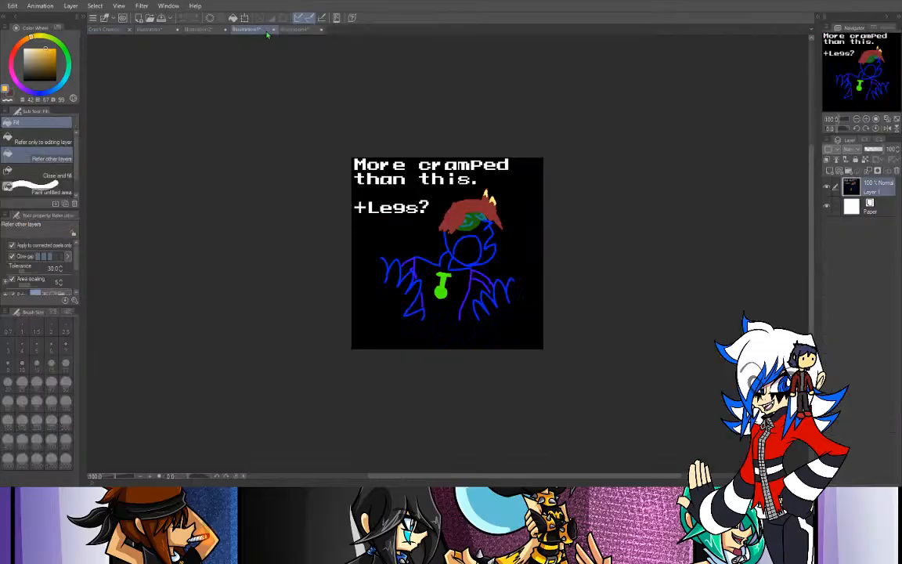
click(207, 31)
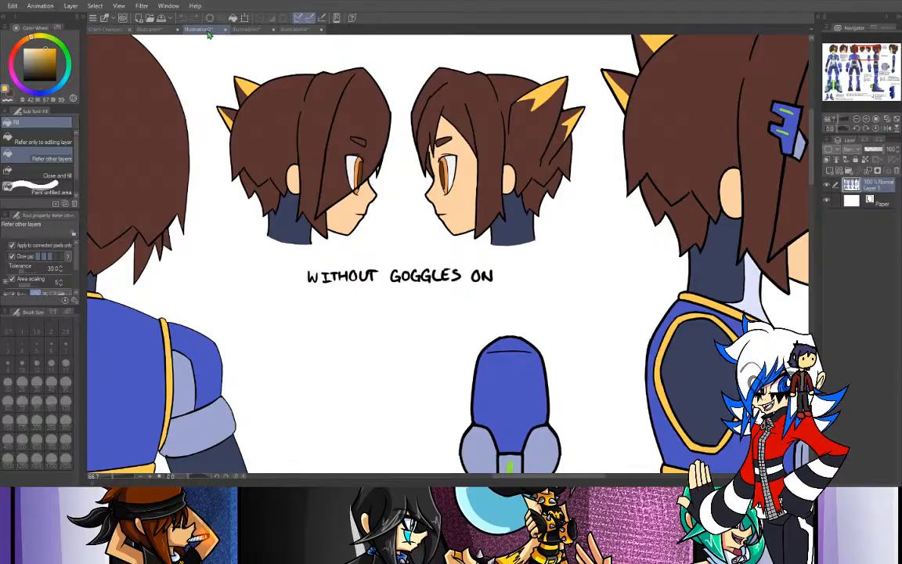
click(117, 32)
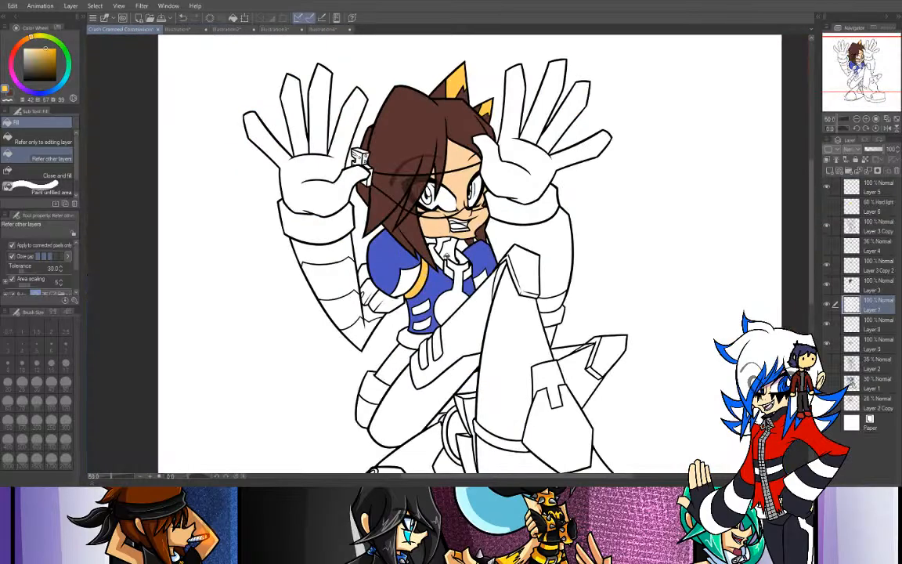
click(439, 255)
click(463, 257)
- Check the full front and back views on the reference sheet and fill the belt with gold
click(179, 30)
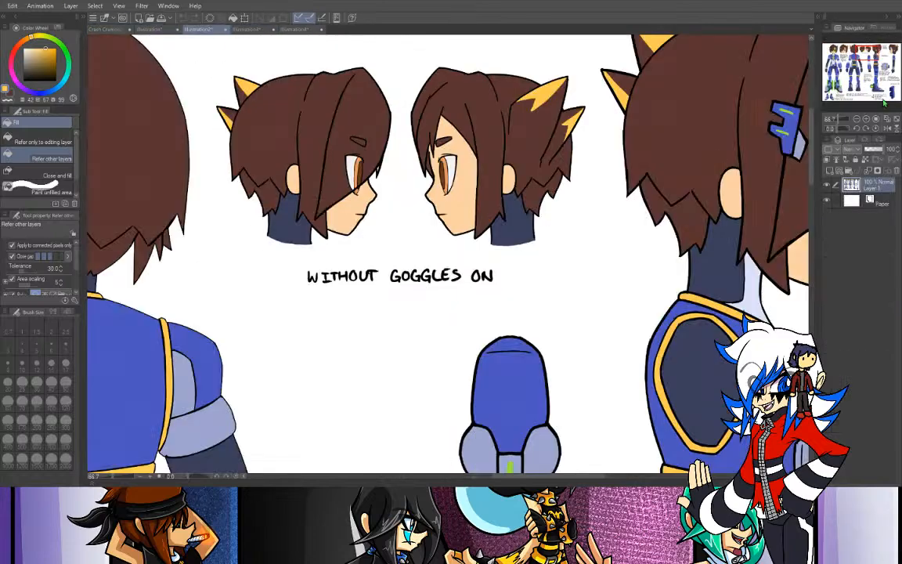
click(855, 119)
click(856, 119)
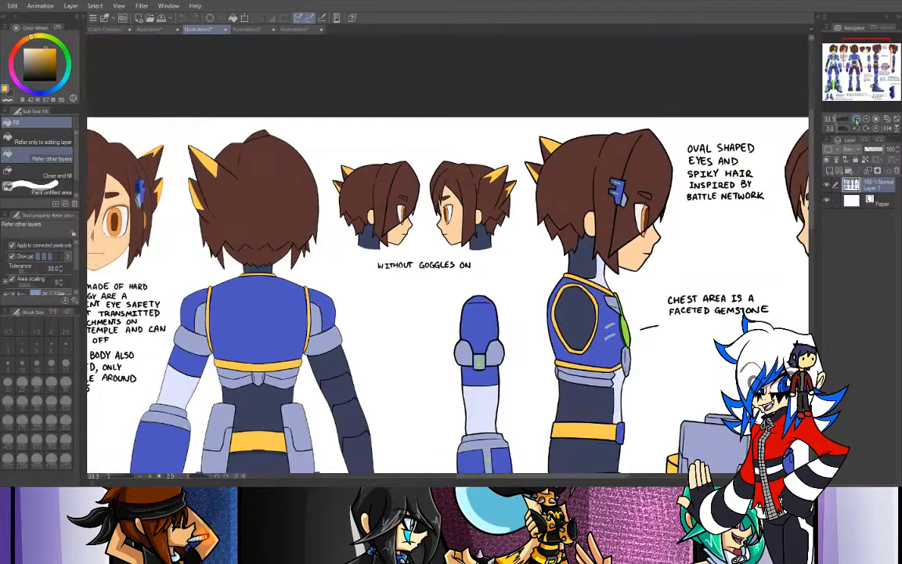
drag(865, 64, 838, 70)
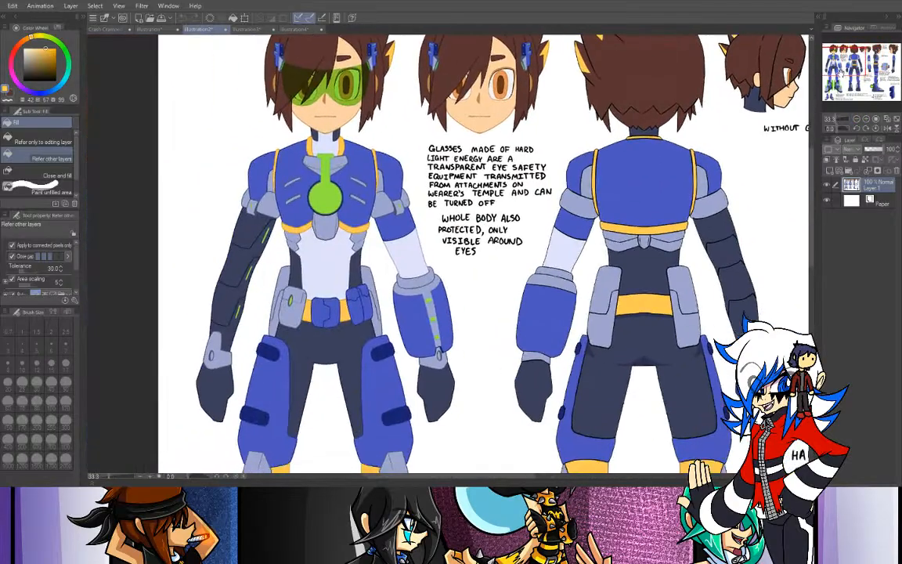
click(102, 30)
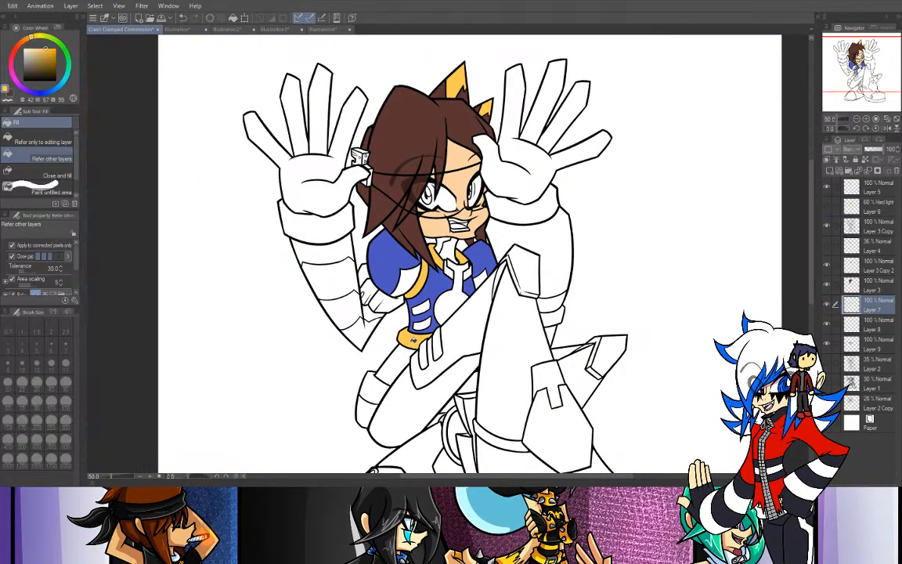
- Check the legs on the reference sheet and fill the knee bands of both legs with gold
click(227, 31)
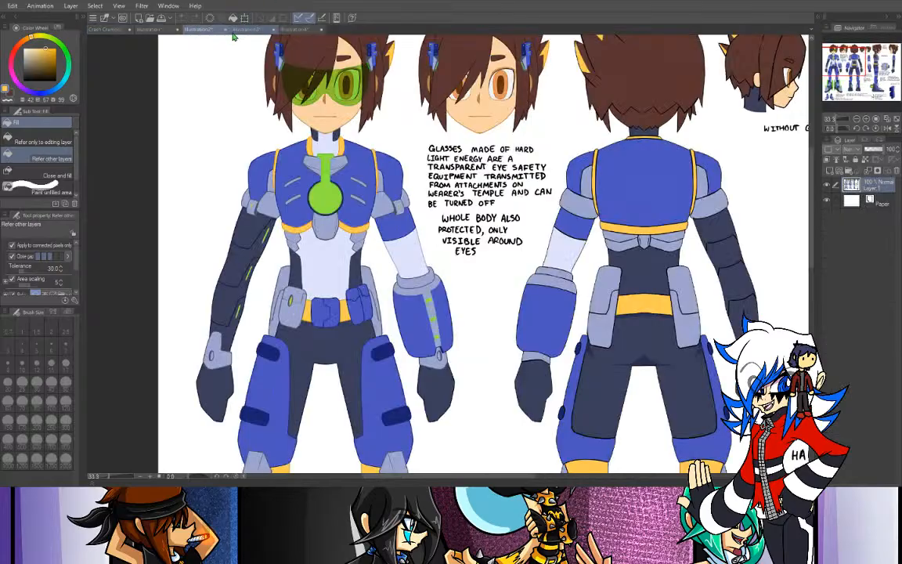
drag(859, 62, 859, 76)
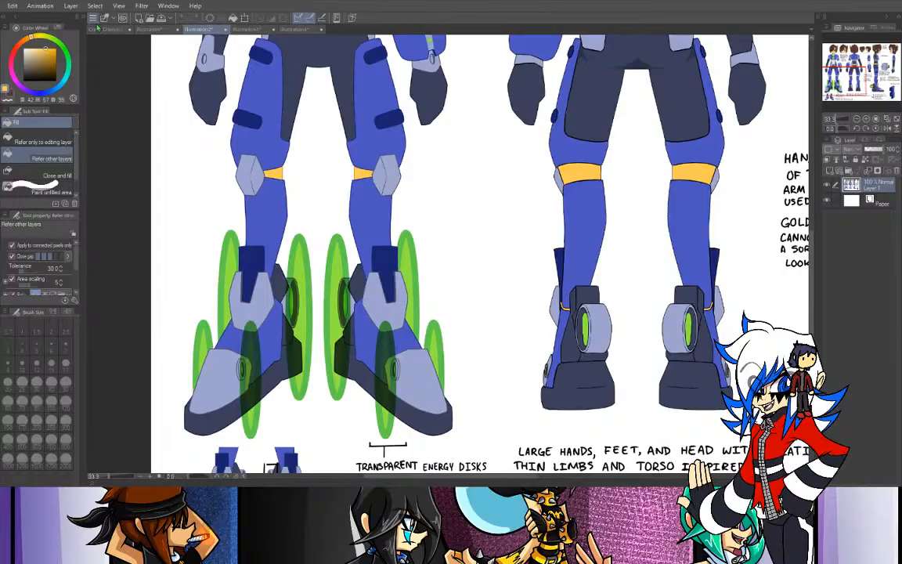
click(101, 30)
click(500, 274)
click(585, 346)
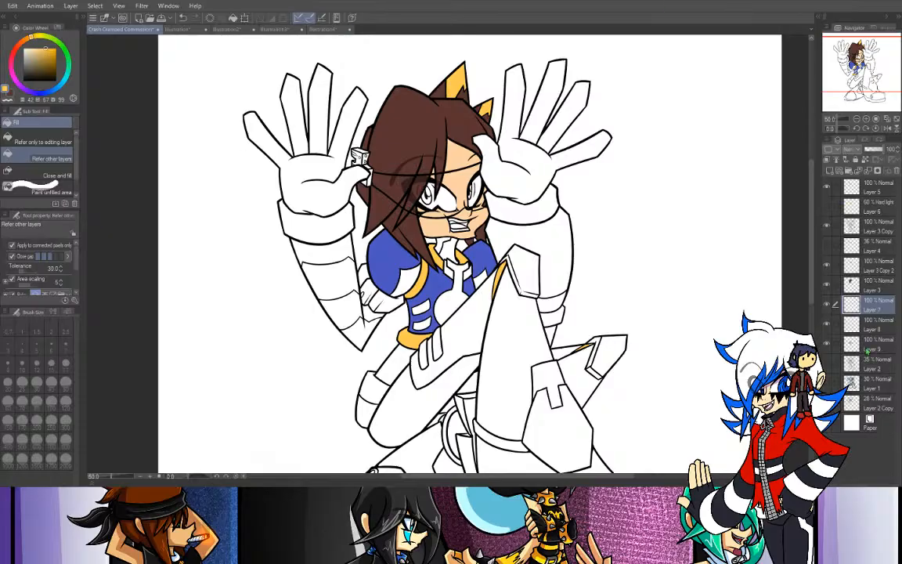
- Pick the suit's blue and fill the large forearm armor beside the raised knee on Layer 9, following the reference sheet
key(i)
click(376, 252)
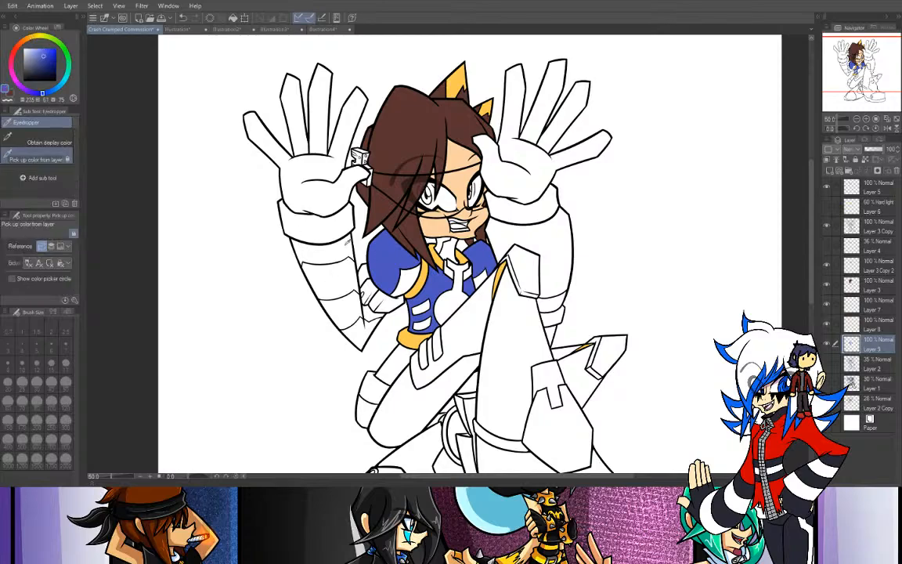
key(g)
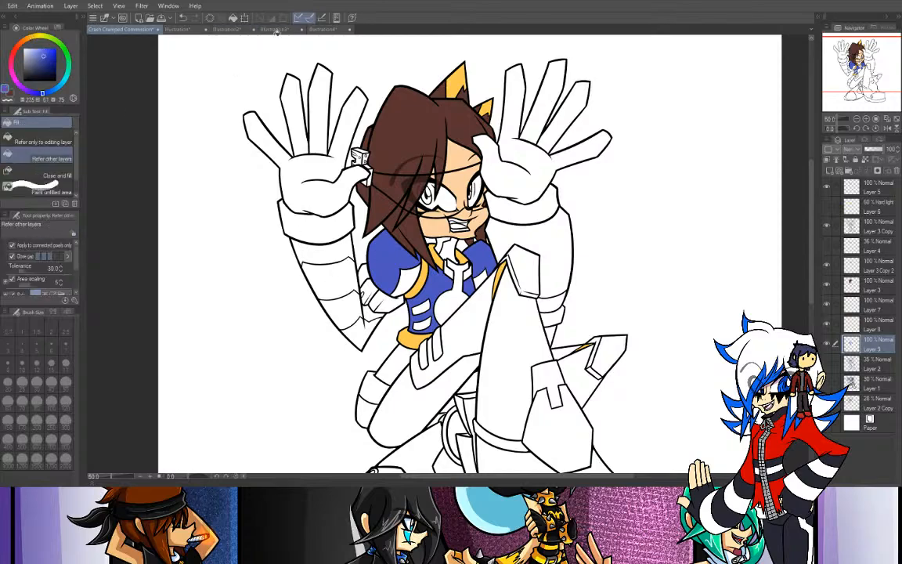
click(270, 36)
click(183, 18)
click(237, 29)
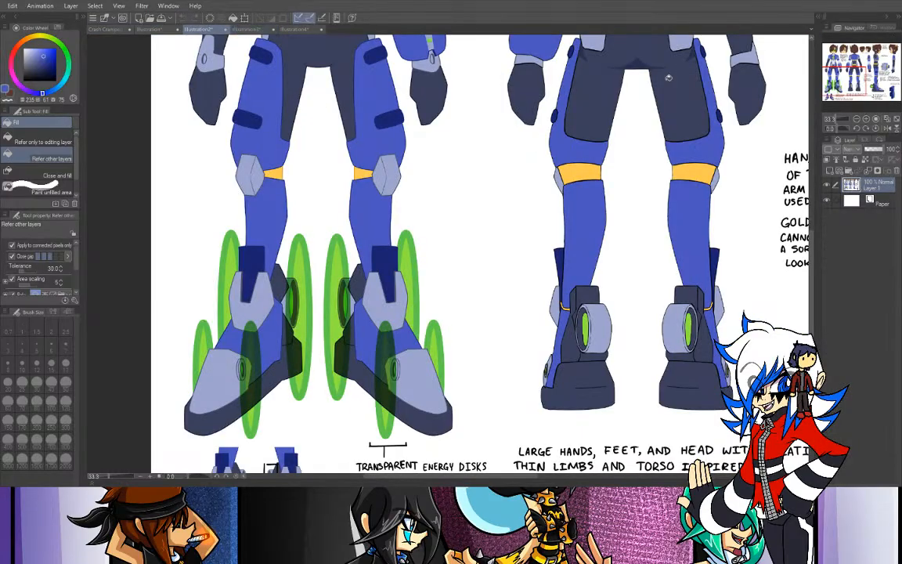
click(853, 51)
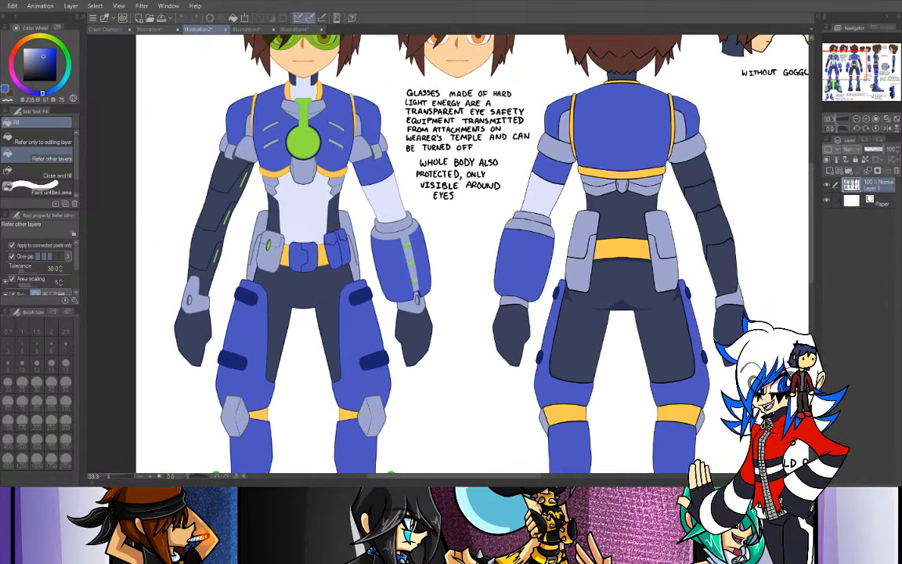
click(100, 30)
click(500, 222)
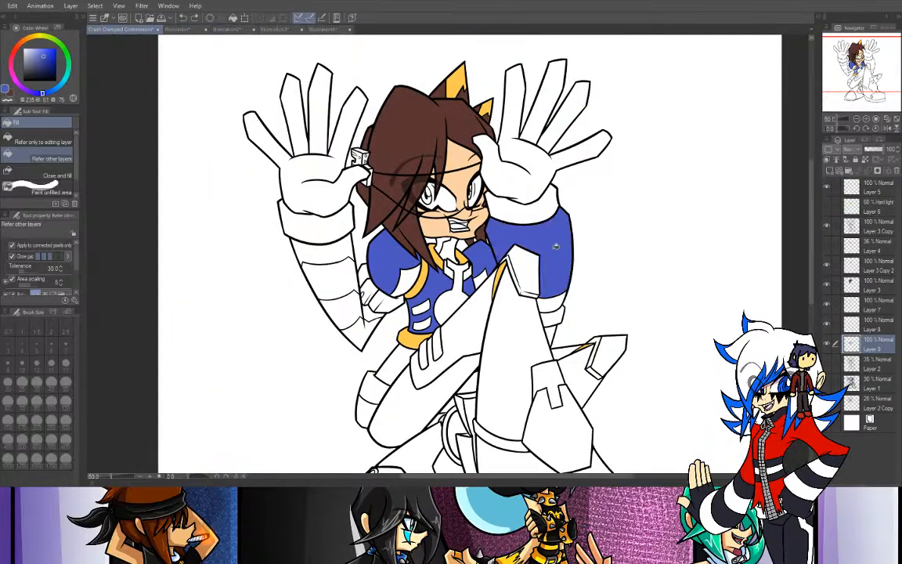
- Fill both thighs and the visible lower leg behind the raised knee with the suit blue on Layer 9
click(421, 286)
click(482, 335)
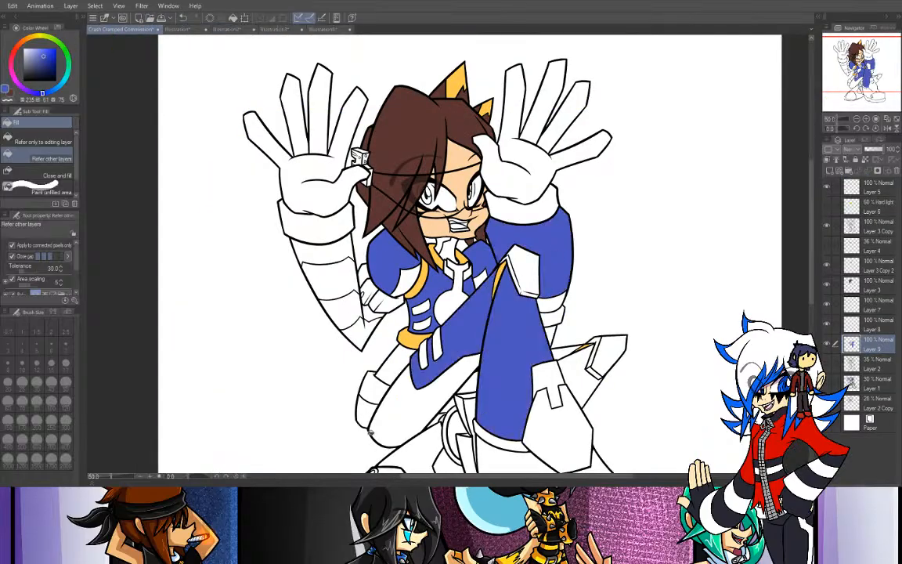
click(579, 357)
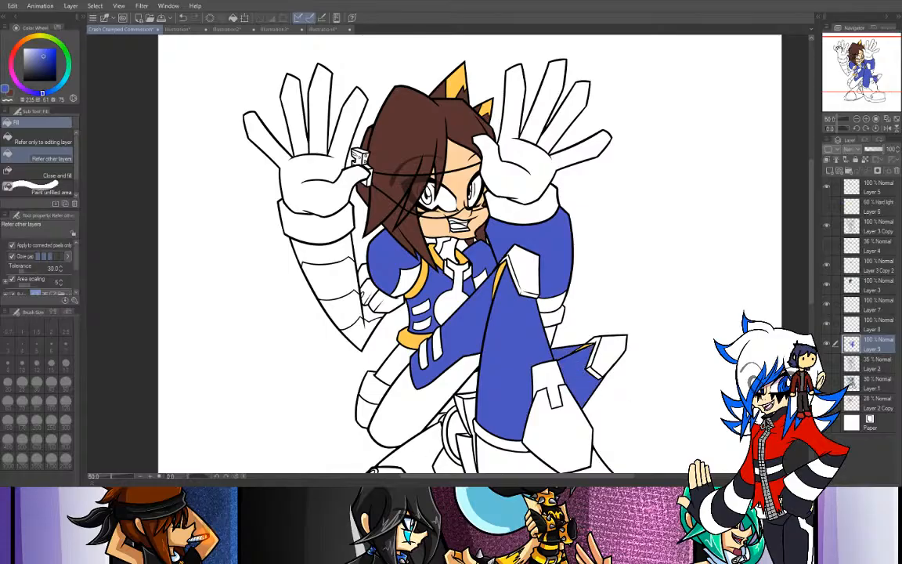
drag(854, 75, 865, 87)
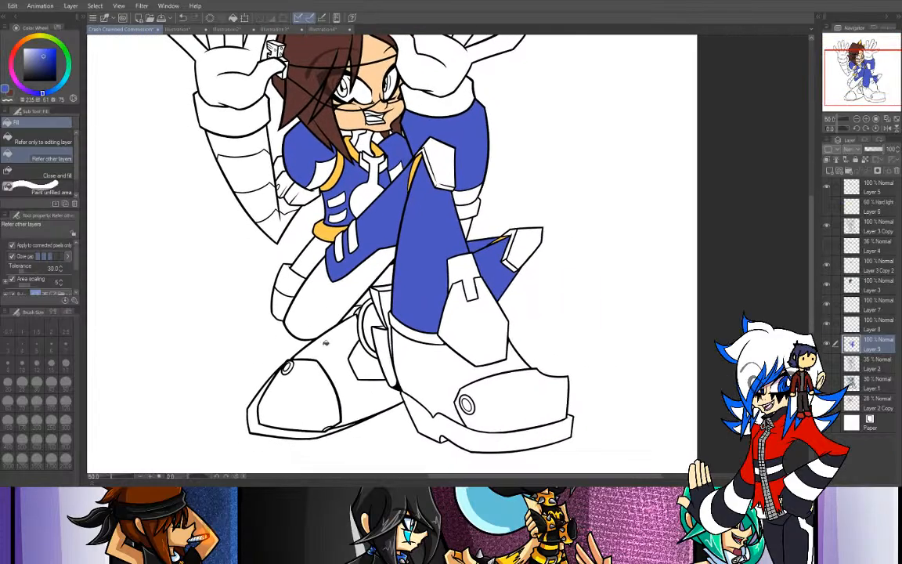
- Fill the lower-leg areas of both boots with the suit blue on Layer 9, leaving the toe caps and soles uncolored
click(328, 354)
click(415, 349)
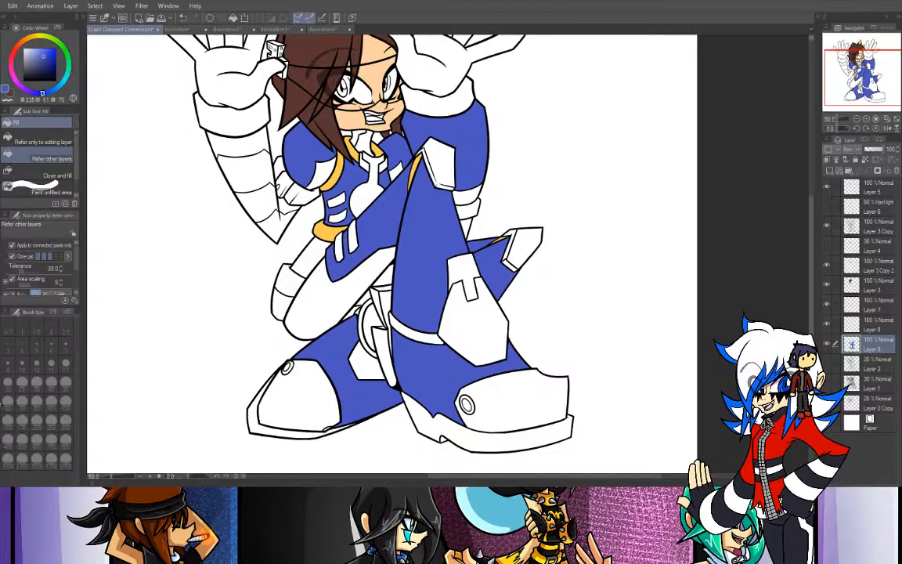
- Review the whole colored figure against the reference sheet's front and back views and the line sketch with green arm corrections
mouse_move(885, 81)
mouse_down()
mouse_move(865, 62)
mouse_move(874, 71)
mouse_up()
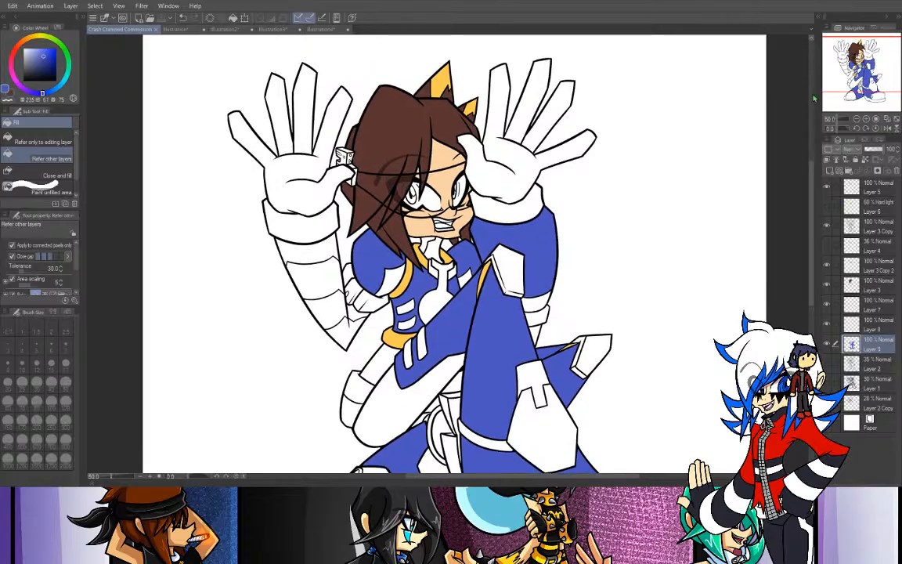
click(857, 120)
drag(772, 108, 684, 60)
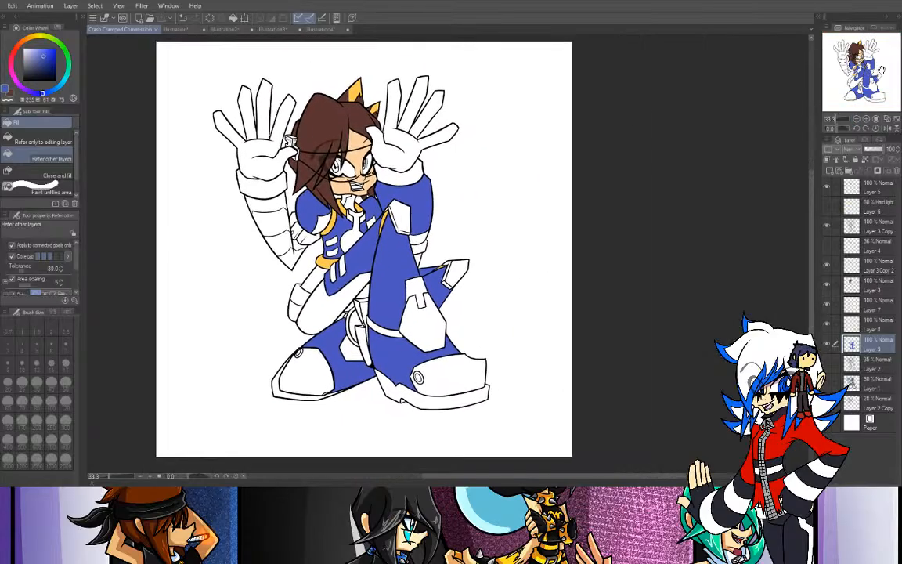
click(226, 30)
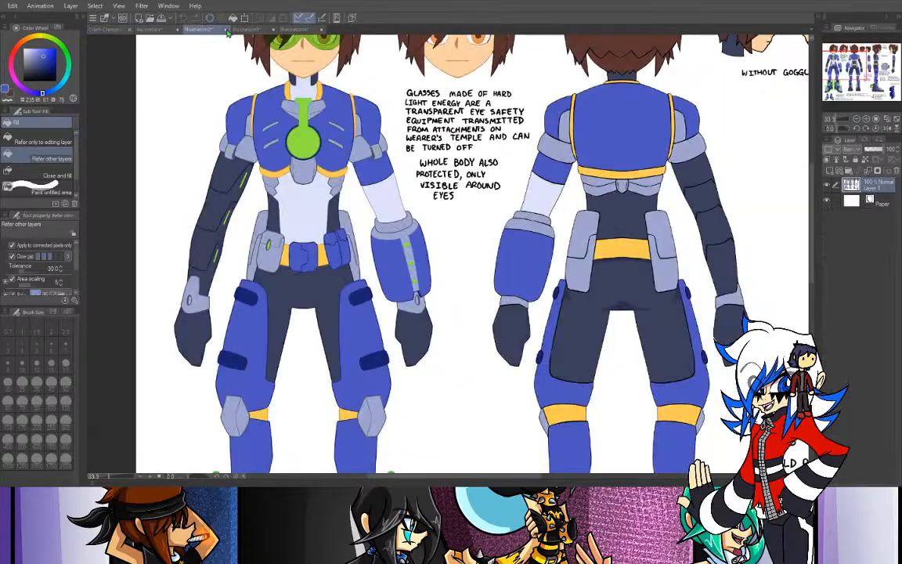
click(160, 30)
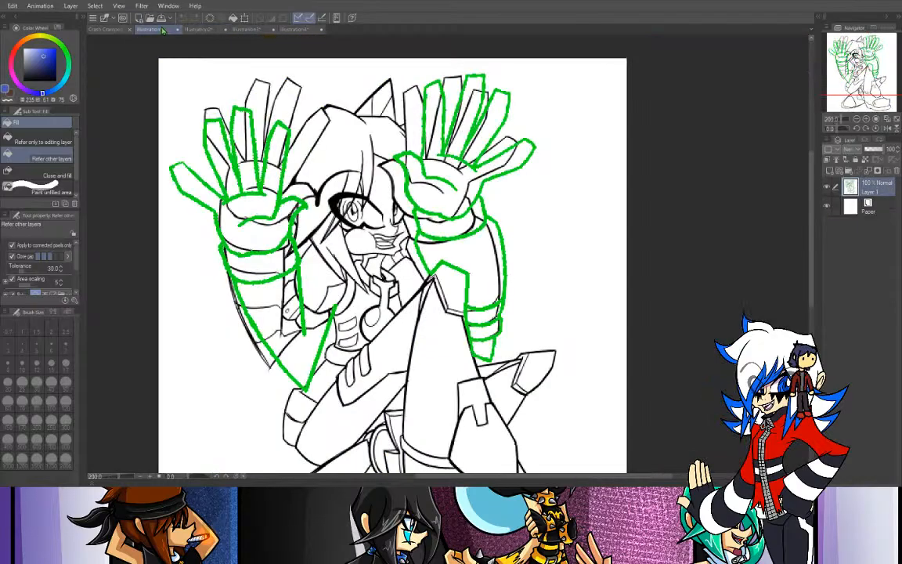
click(110, 30)
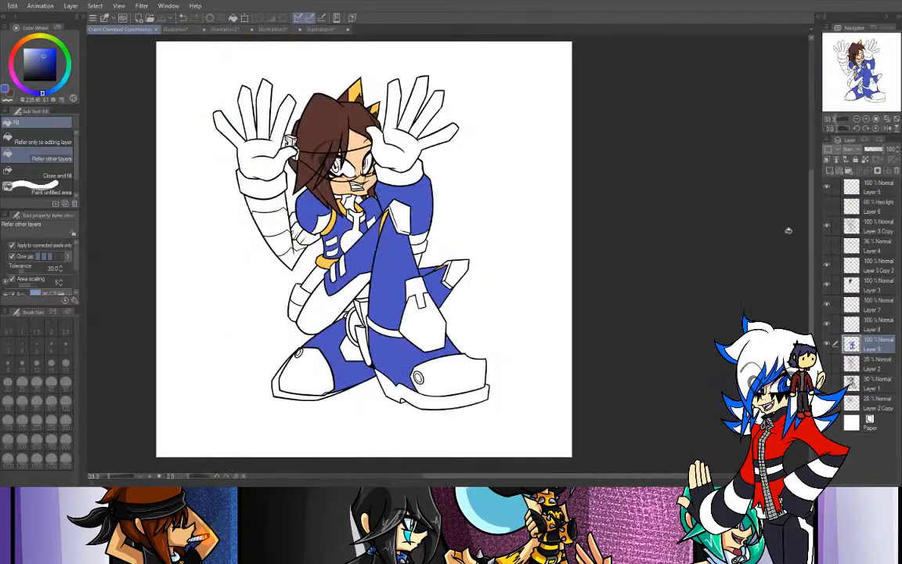